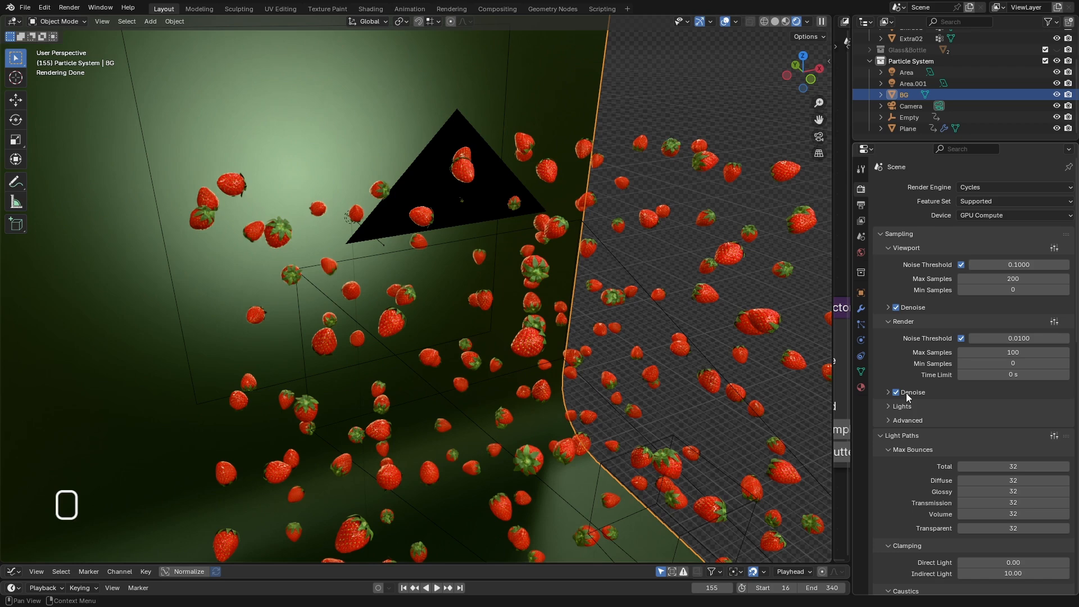
# Apply the Full Global Illumination preset to the Cycles light paths.
pyautogui.moveTo(513, 297); pyautogui.dragTo(509, 279, button='middle')
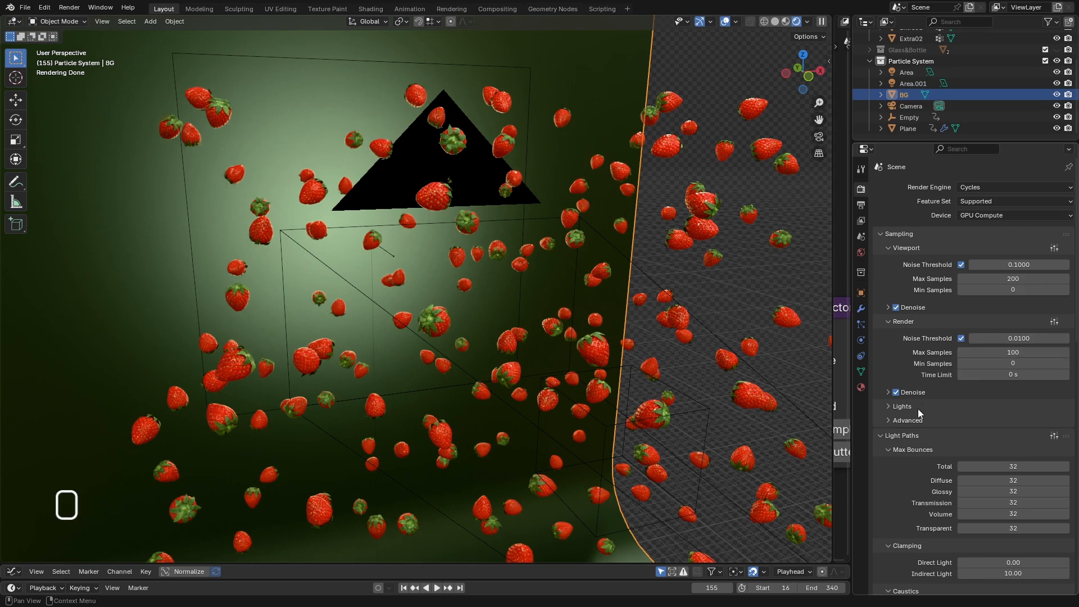
pyautogui.click(887, 406)
pyautogui.click(888, 406)
pyautogui.scroll(-2, 886, 464)
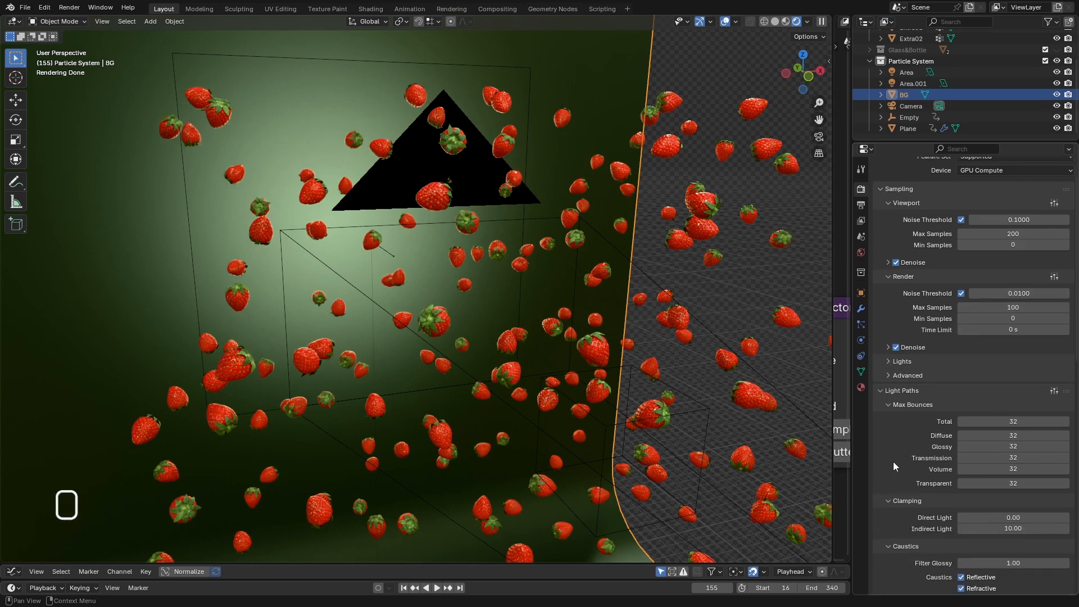
pyautogui.click(1054, 391)
pyautogui.click(1054, 392)
pyautogui.click(1054, 392)
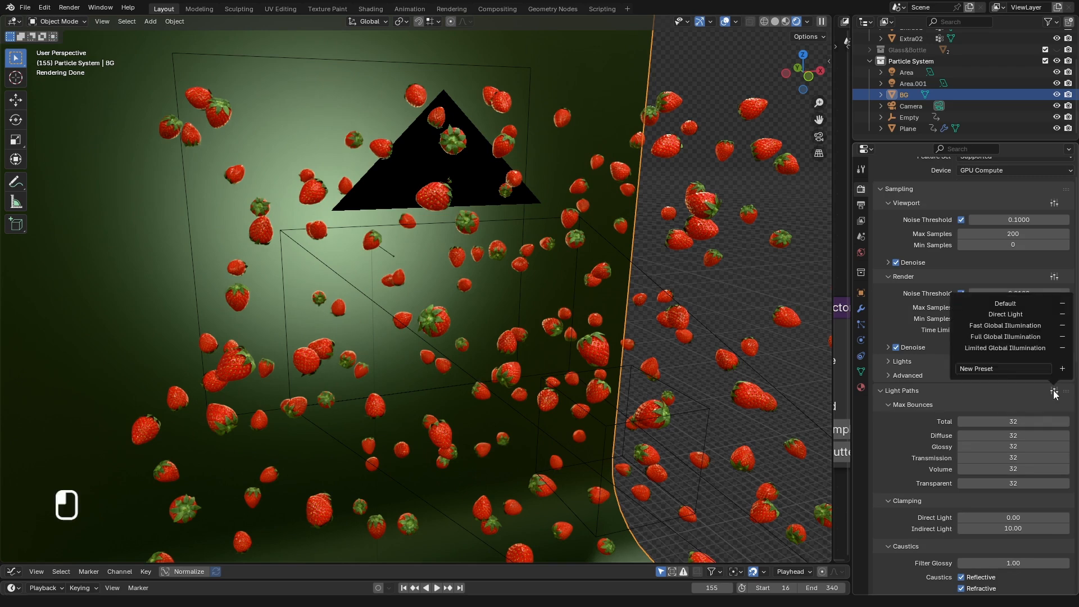
pyautogui.click(996, 337)
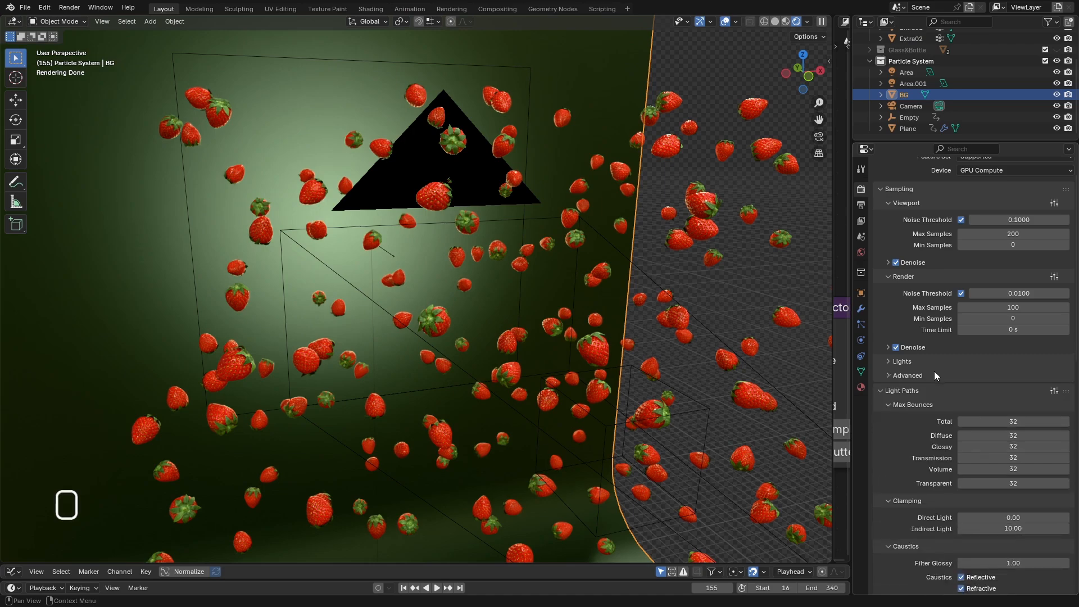
# Switch the viewport to solid shading and select the cube-shaped Empty among the strawberries.
pyautogui.moveTo(470, 234); pyautogui.dragTo(513, 270, button='middle')
pyautogui.scroll(-8, 515, 275)
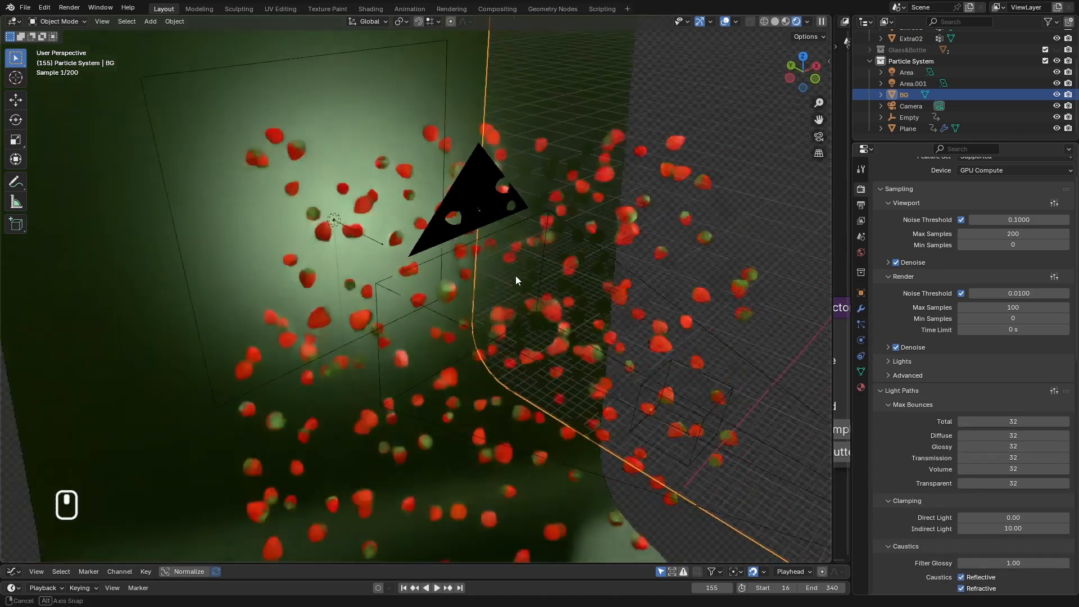
pyautogui.scroll(3, 531, 312)
pyautogui.click(775, 21)
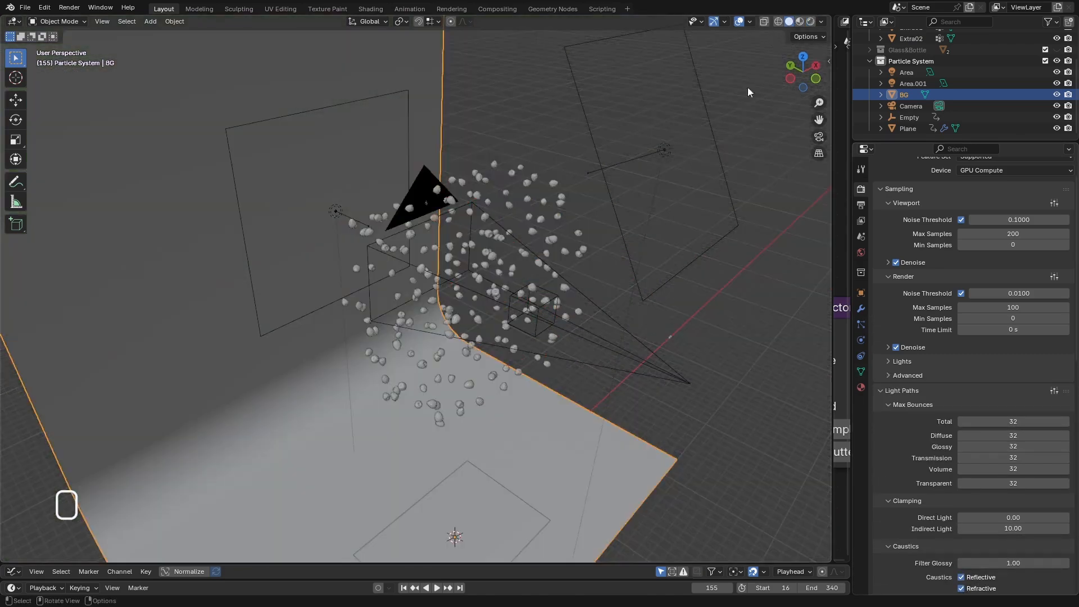
pyautogui.scroll(4, 565, 306)
pyautogui.click(523, 282)
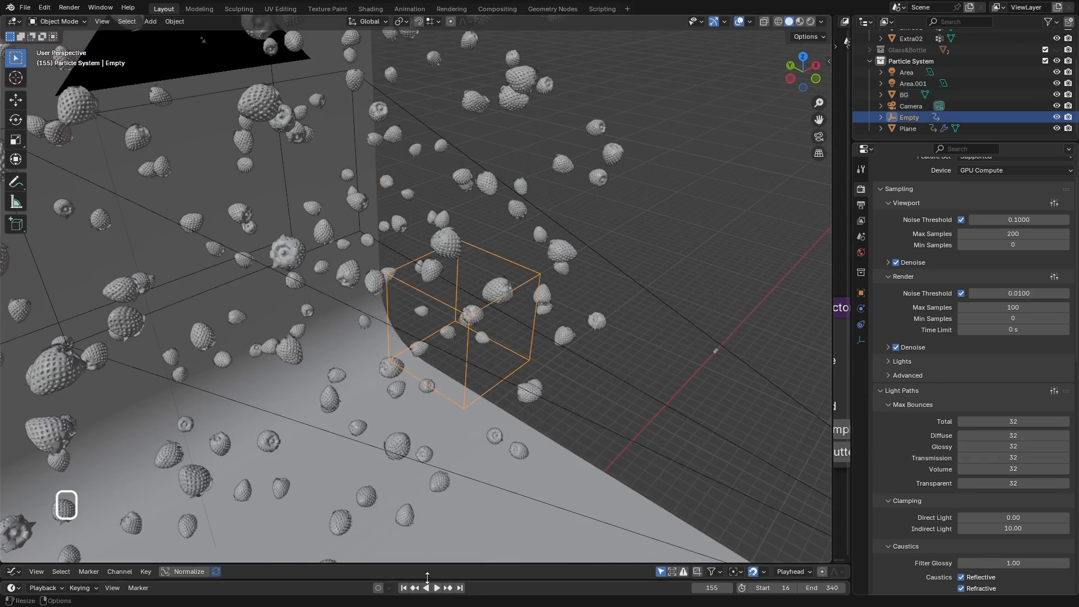
# Enlarge the graph editor and timeline areas and move the playhead to frame 67.
pyautogui.moveTo(431, 562); pyautogui.dragTo(444, 451)
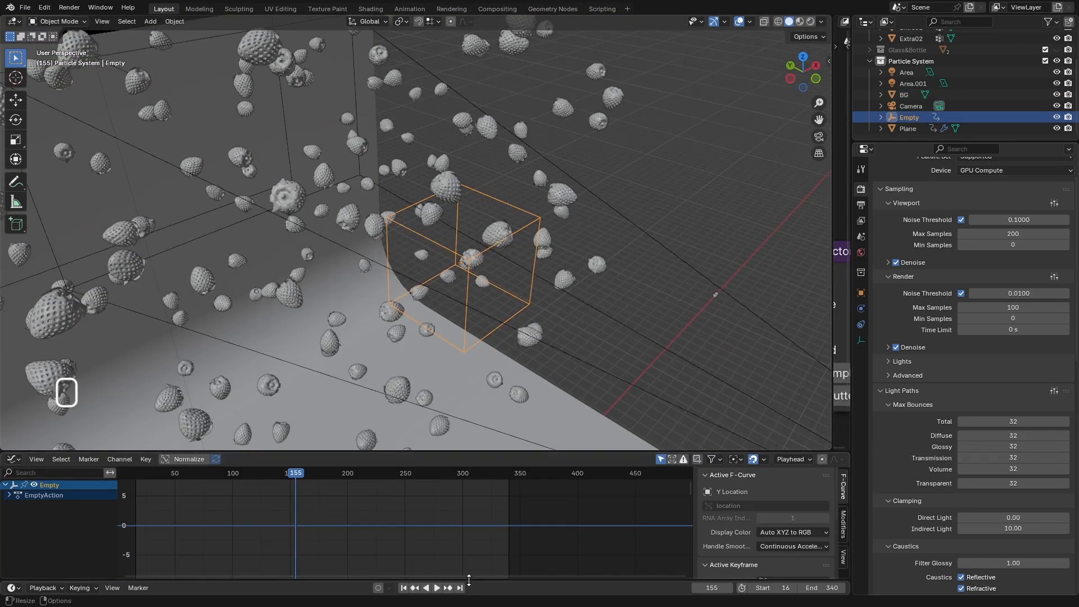
pyautogui.moveTo(461, 558); pyautogui.dragTo(472, 505)
pyautogui.moveTo(302, 530); pyautogui.dragTo(225, 531)
pyautogui.press('space')
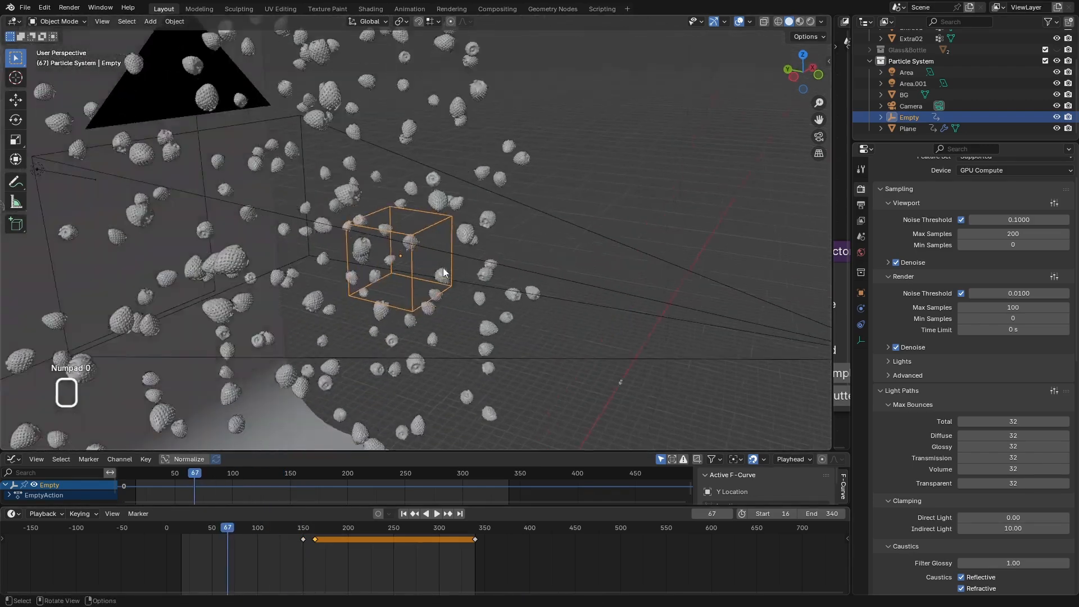
# Examine the Empty's motion and Y location from the side view, scrubbing from frame 67 through 152 to frame 340.
pyautogui.press('KP_0')
pyautogui.press('KP_Decimal')
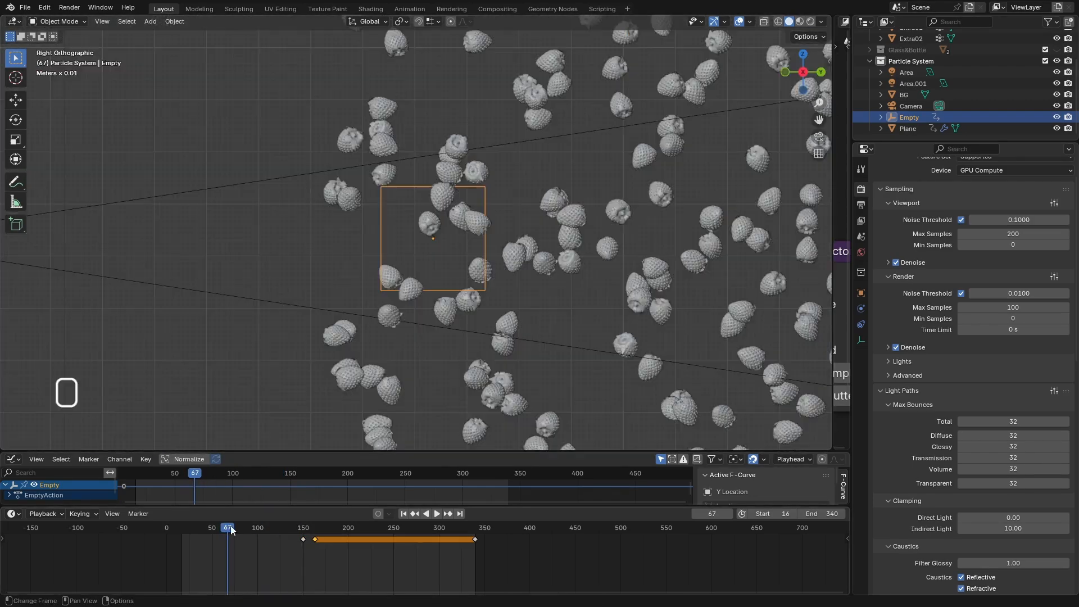
pyautogui.moveTo(230, 525); pyautogui.dragTo(304, 542)
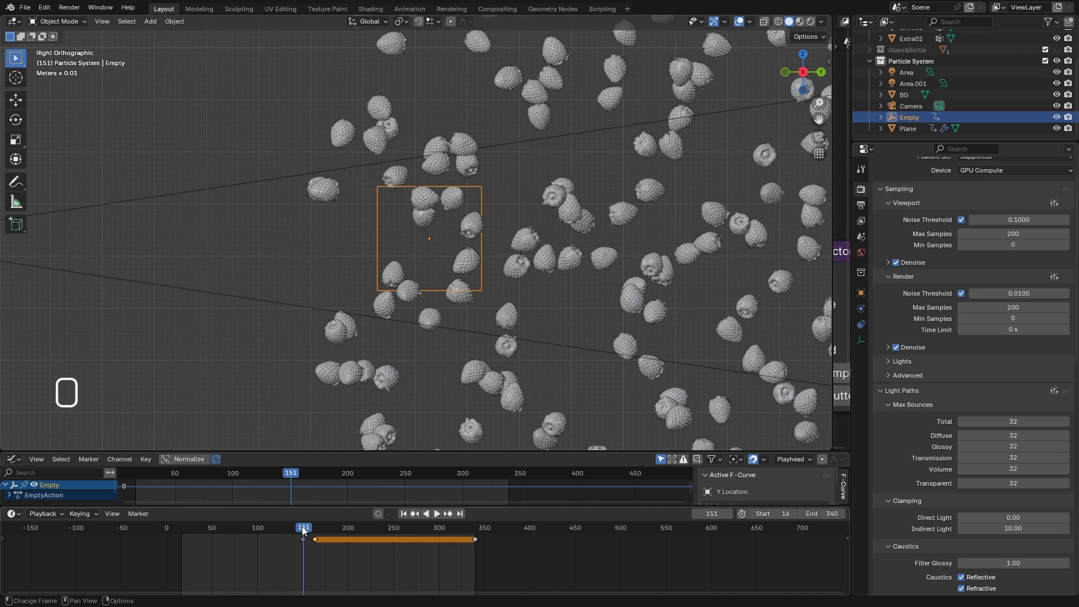
pyautogui.click(305, 528)
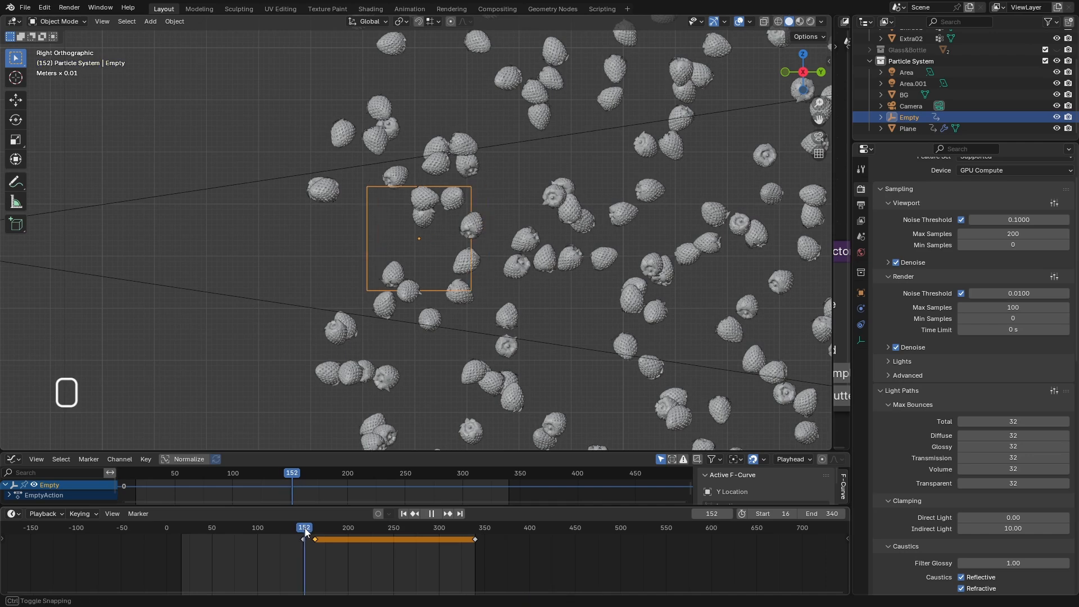
pyautogui.click(829, 60)
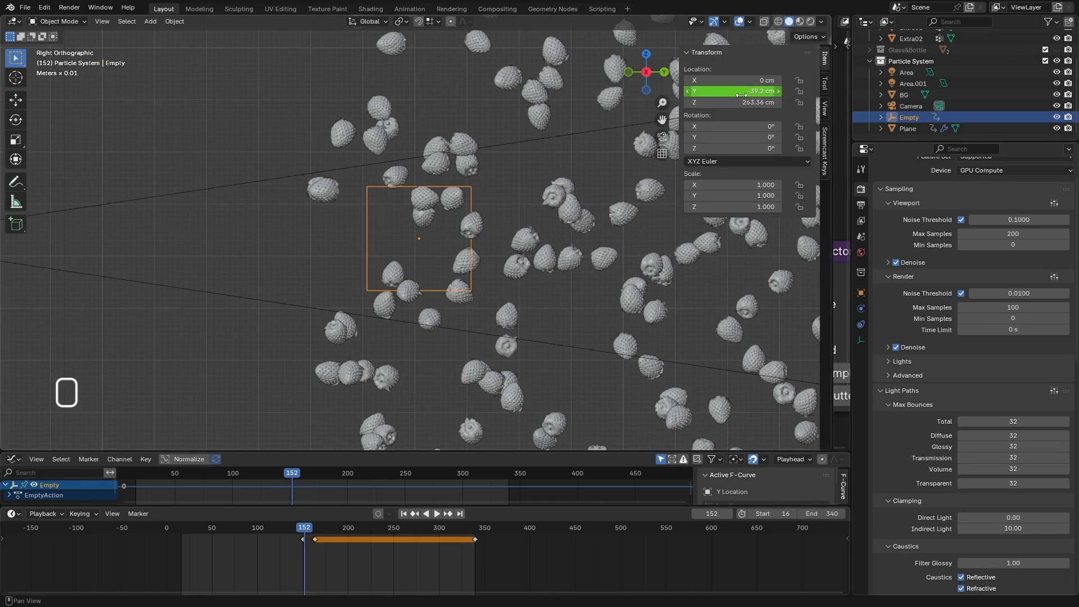
pyautogui.moveTo(303, 528); pyautogui.dragTo(475, 545)
# Examine the strawberries' focus through the camera in rendered shading at frames 151, 195 and 229.
pyautogui.moveTo(478, 194); pyautogui.dragTo(423, 233, button='middle')
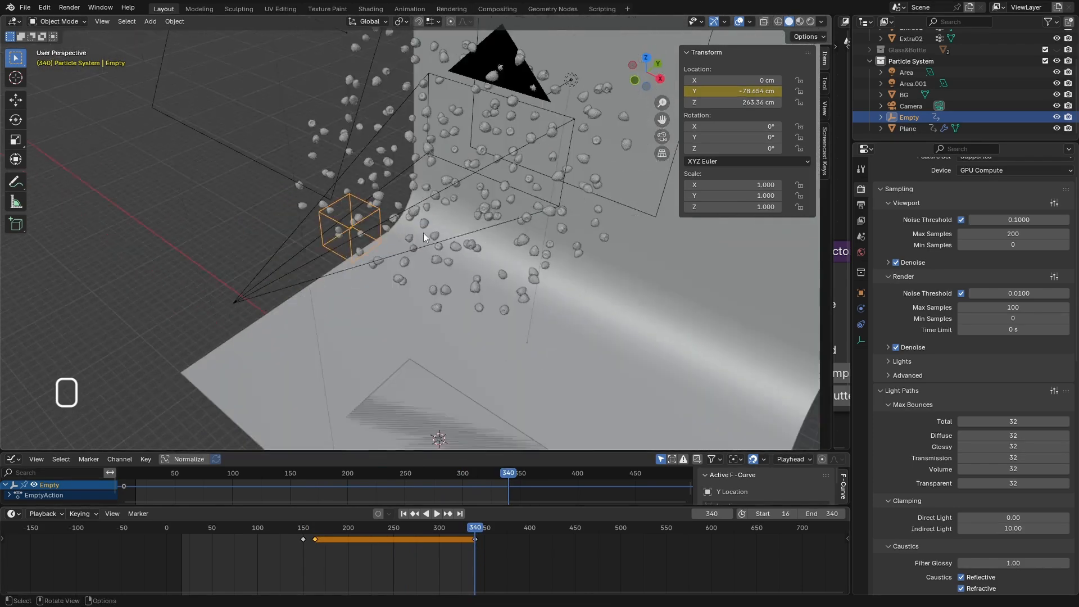
pyautogui.scroll(3, 370, 220)
pyautogui.press('KP_0')
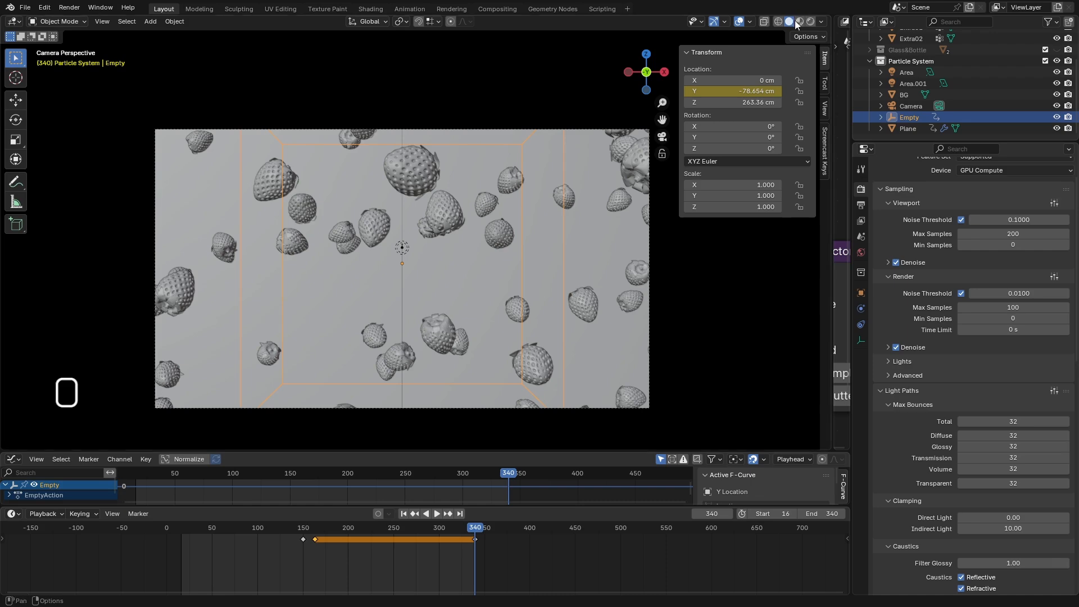
pyautogui.click(810, 21)
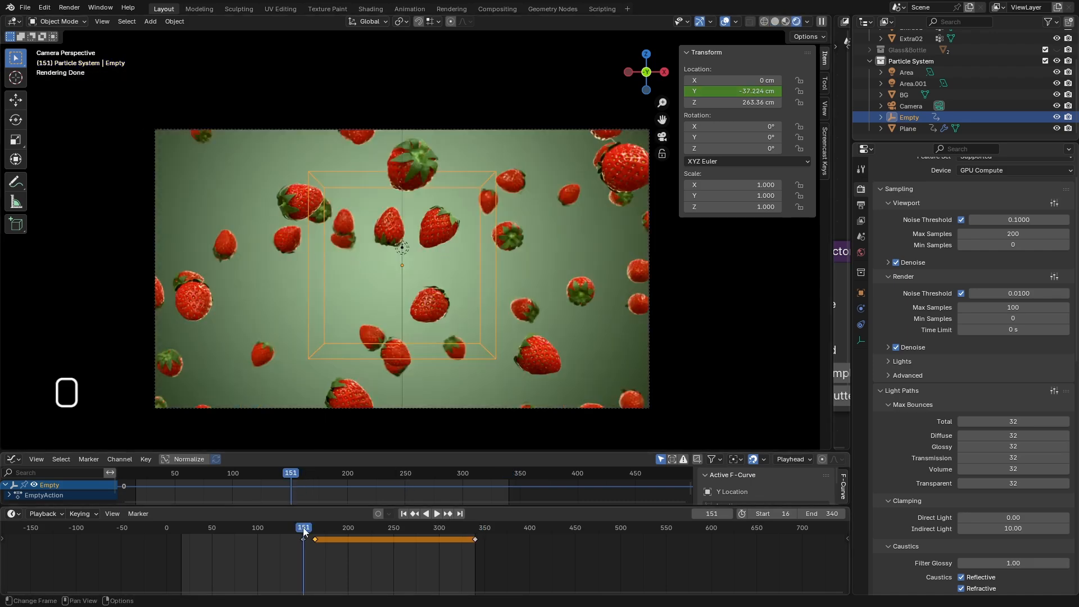
pyautogui.moveTo(303, 527); pyautogui.dragTo(343, 529)
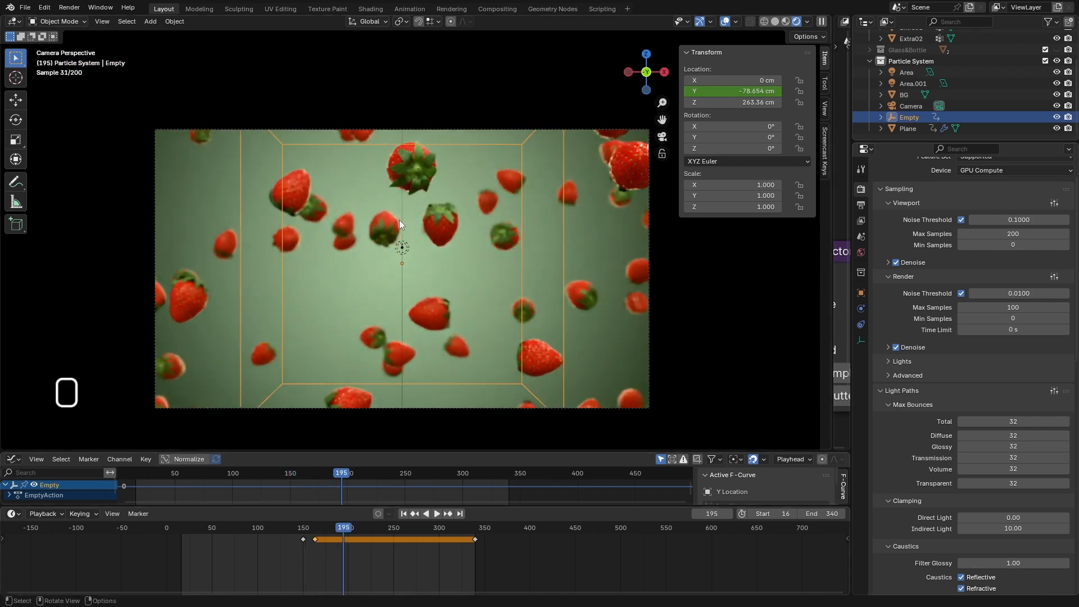
pyautogui.scroll(4, 420, 188)
pyautogui.scroll(-5, 414, 180)
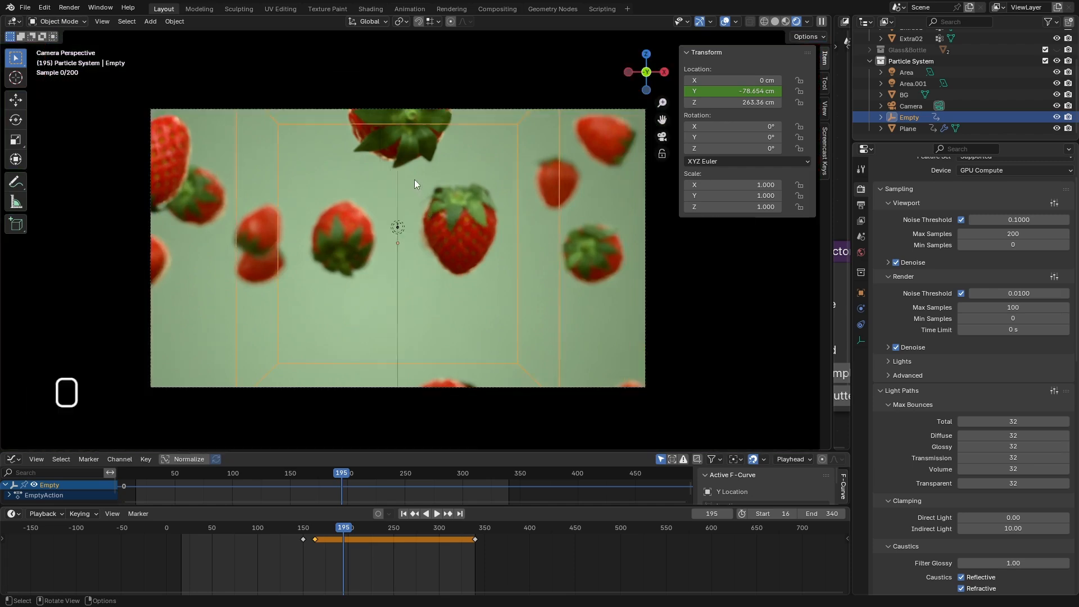
pyautogui.moveTo(343, 528); pyautogui.dragTo(375, 532)
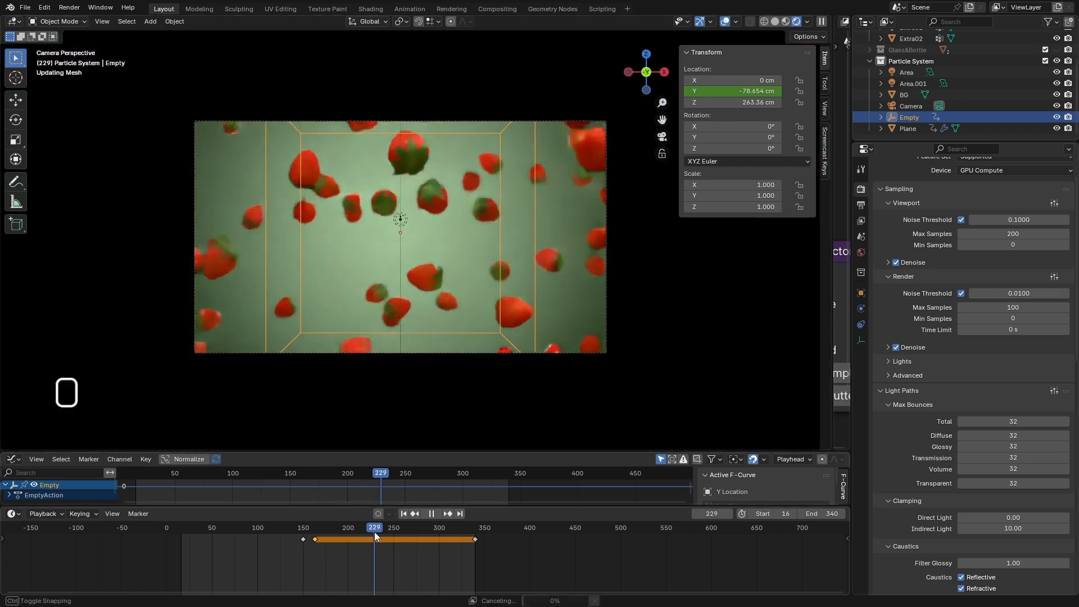
pyautogui.scroll(-3, 447, 225)
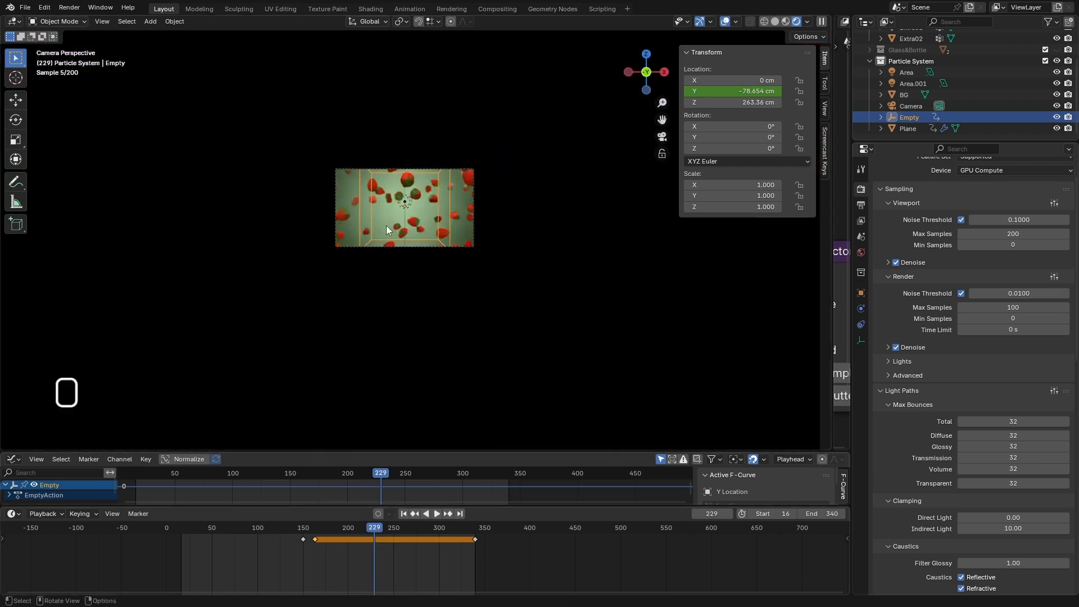
# Inspect the Empty's position relative to the strawberries from outside the camera, and return to the camera view.
pyautogui.moveTo(386, 225); pyautogui.dragTo(416, 266, button='middle')
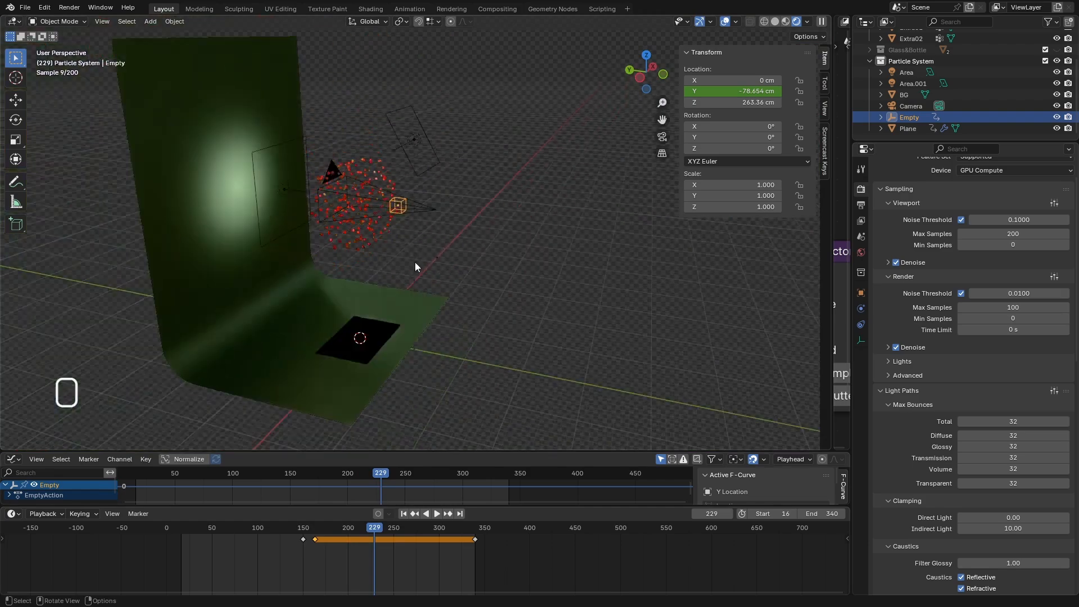
pyautogui.scroll(4, 414, 266)
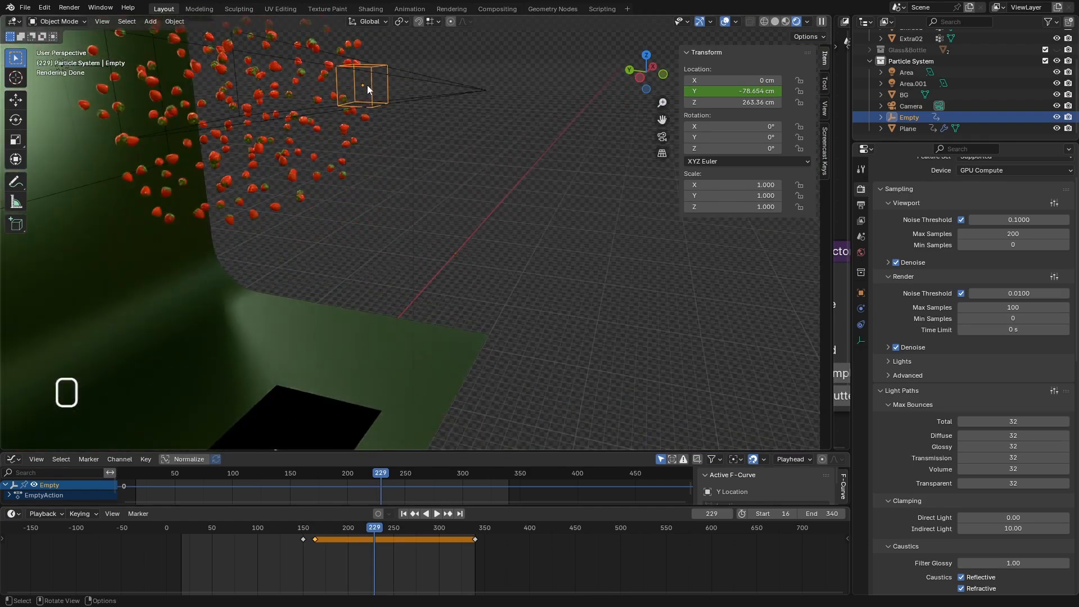
pyautogui.press('KP_0')
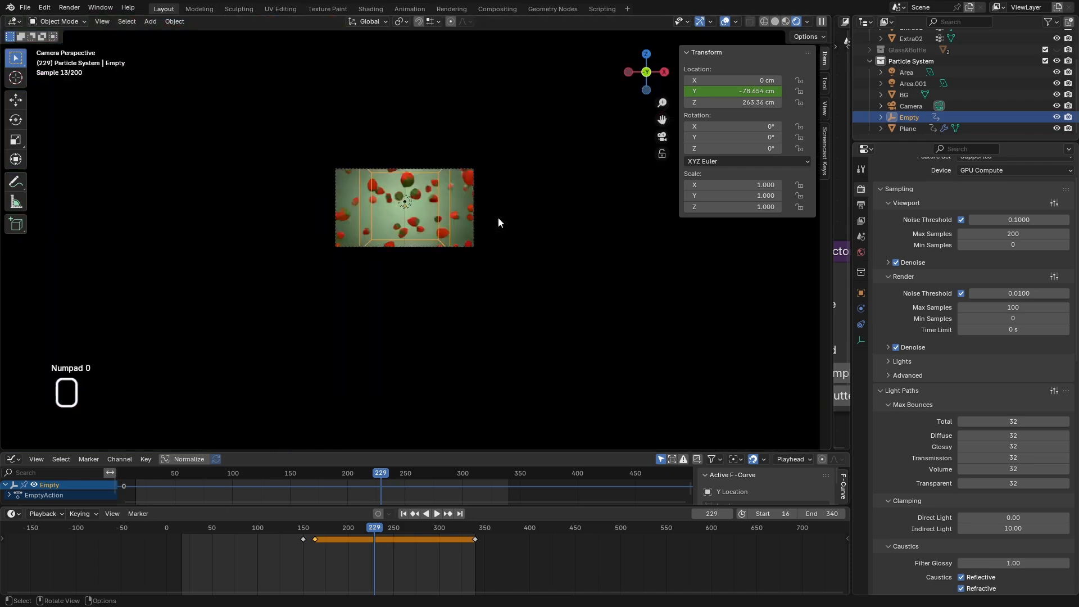
pyautogui.scroll(2, 418, 208)
pyautogui.scroll(-5, 409, 210)
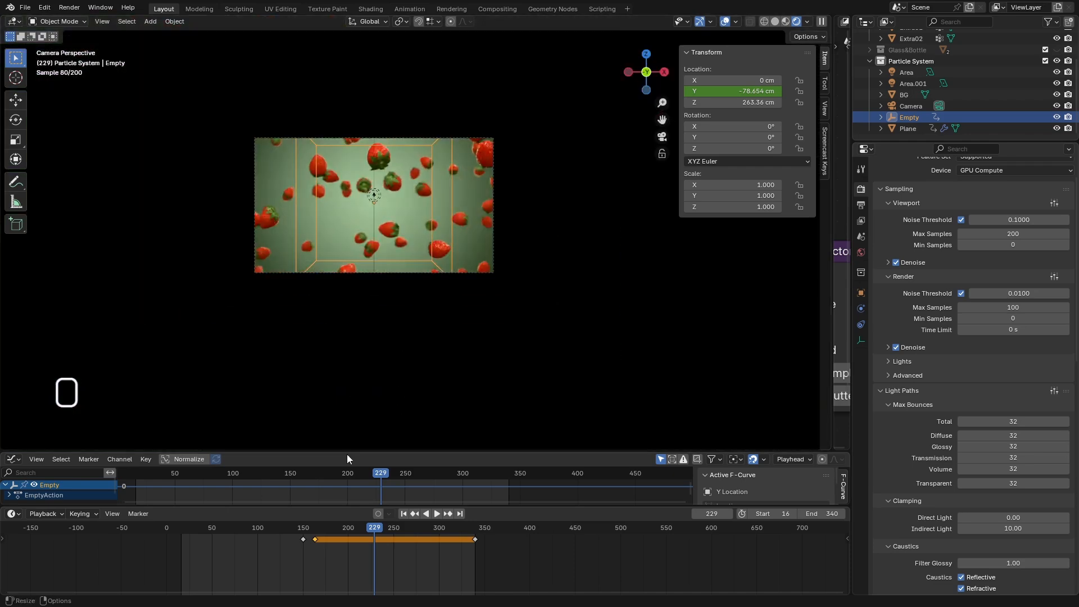
# Return to frame 16 in solid shading, collapse the Extras collection and select the Strawberry collection.
pyautogui.click(403, 513)
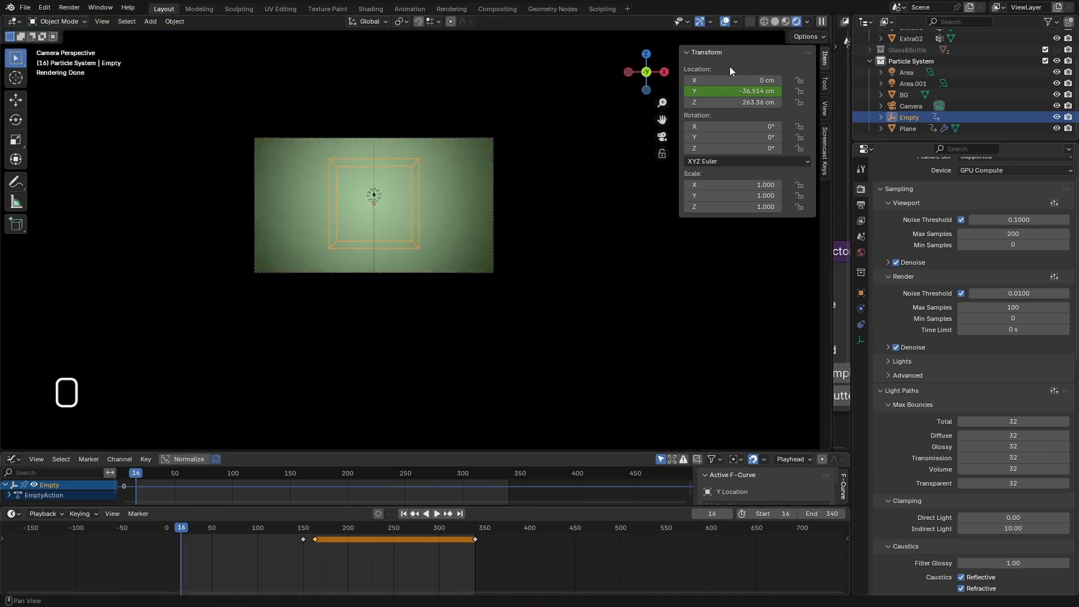
pyautogui.click(775, 22)
pyautogui.scroll(3, 867, 130)
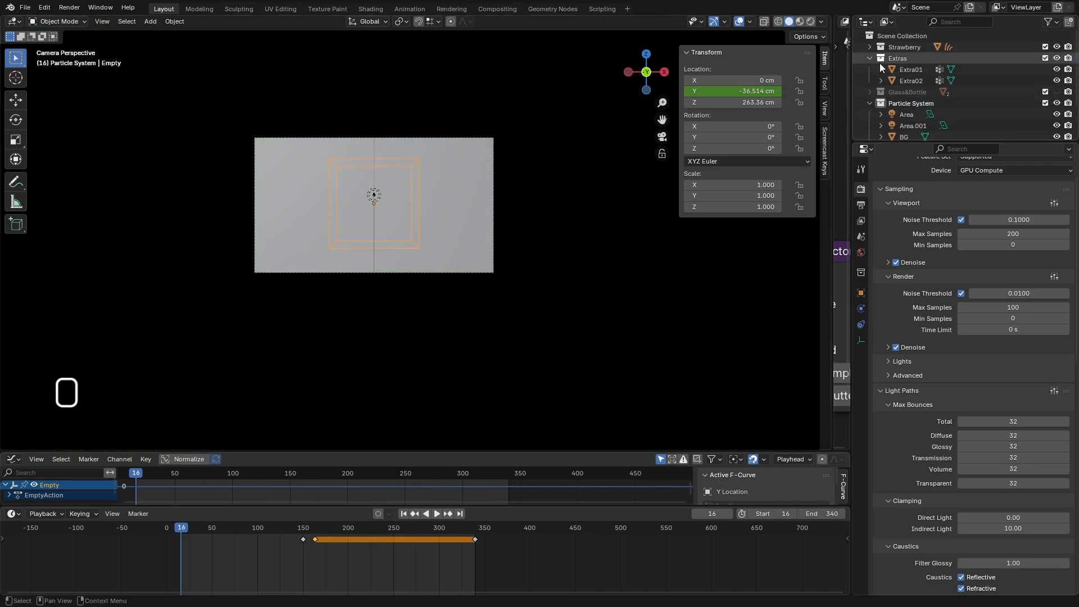
pyautogui.click(870, 59)
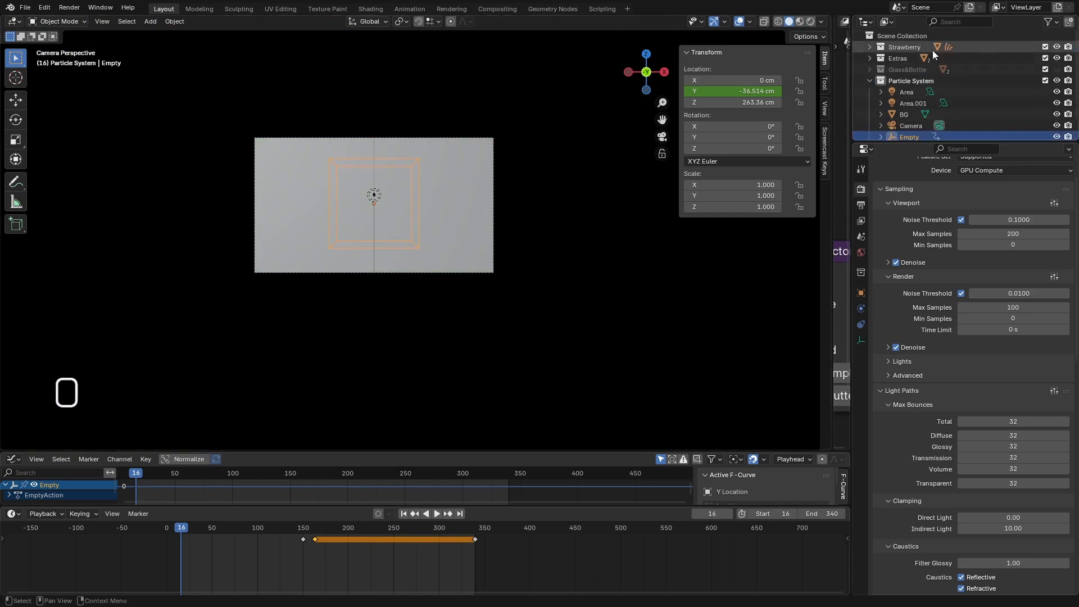
pyautogui.click(902, 49)
# Select the hair curves on top of the source strawberry and inspect their modifier stack.
pyautogui.scroll(-3, 363, 230)
pyautogui.moveTo(359, 224); pyautogui.dragTo(388, 208, button='middle')
pyautogui.scroll(-4, 394, 217)
pyautogui.moveTo(433, 338); pyautogui.dragTo(414, 248, button='middle')
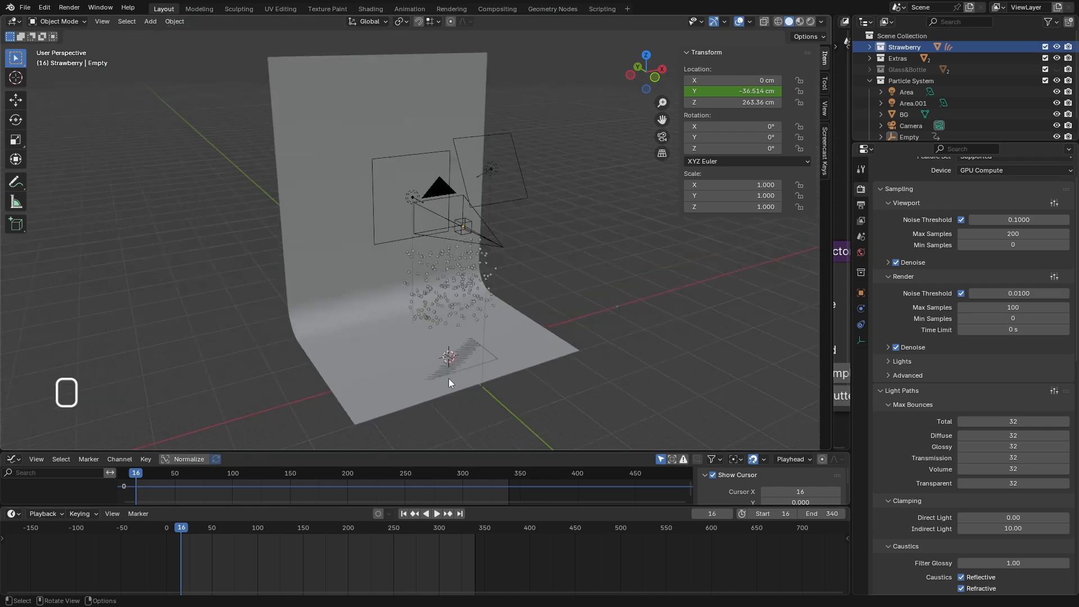
pyautogui.scroll(8, 446, 278)
pyautogui.scroll(4, 413, 248)
pyautogui.scroll(6, 443, 245)
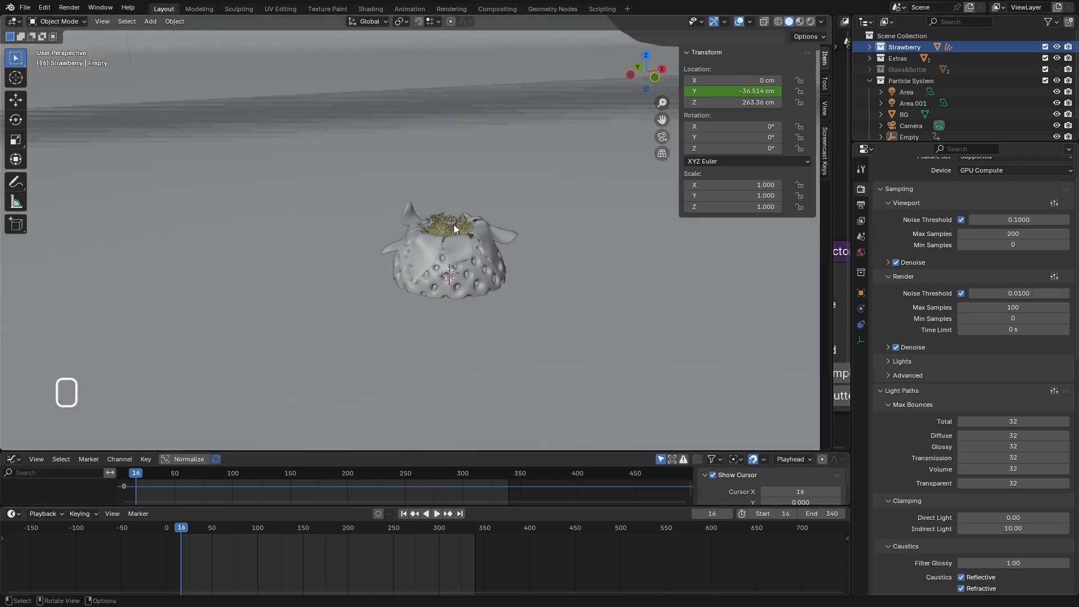
pyautogui.scroll(4, 455, 225)
pyautogui.click(437, 230)
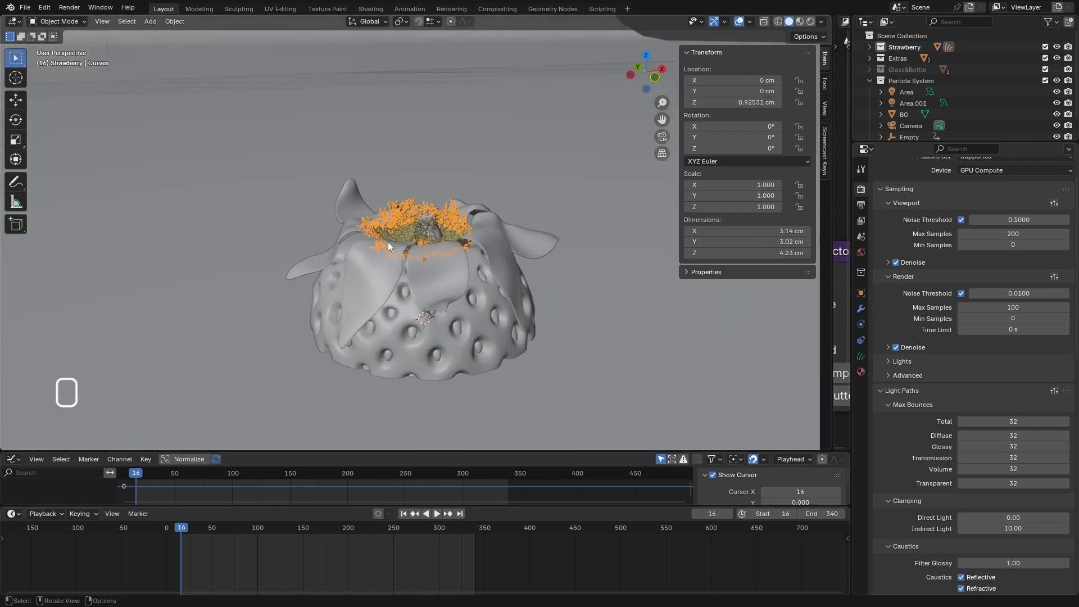
pyautogui.click(861, 309)
pyautogui.click(880, 282)
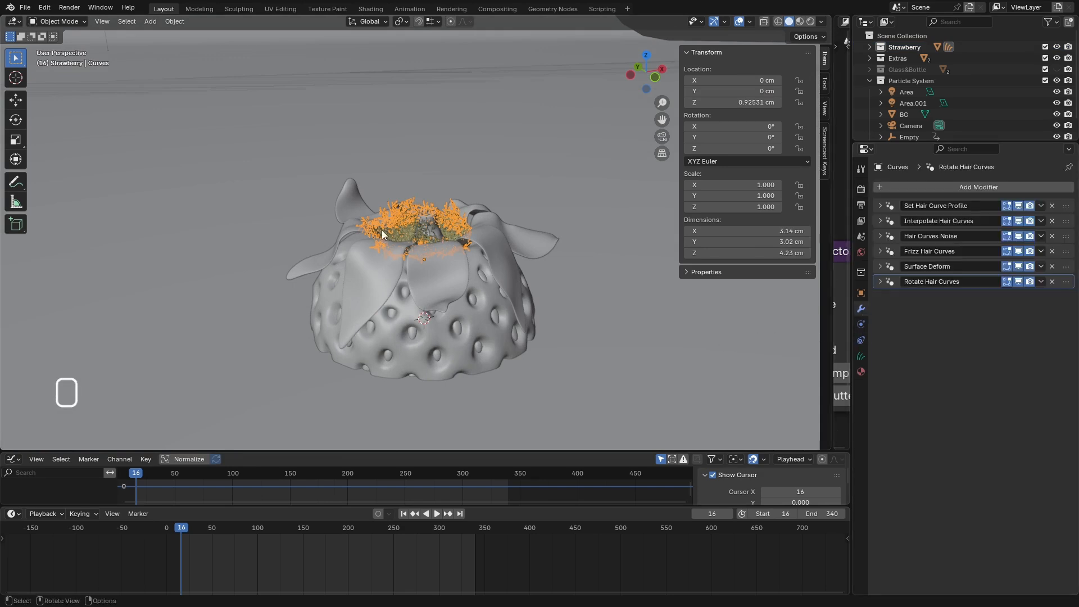
pyautogui.moveTo(422, 286); pyautogui.dragTo(424, 257, button='middle')
pyautogui.scroll(5, 427, 236)
pyautogui.scroll(-8, 446, 200)
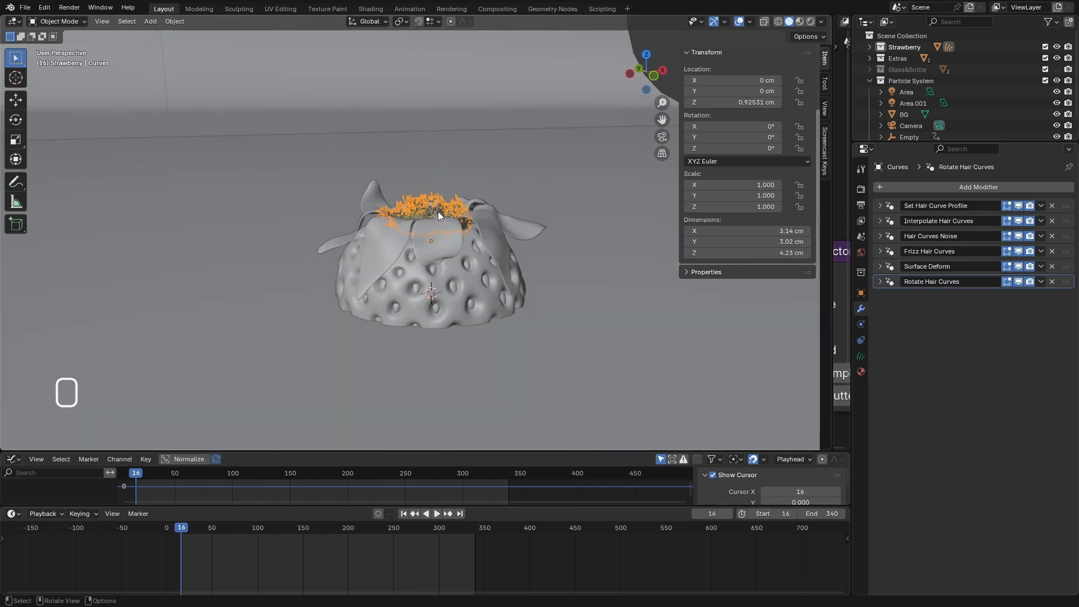
# Select all objects of the Strawberry collection and move them up 20.59 cm along the global Z axis.
pyautogui.click(912, 48)
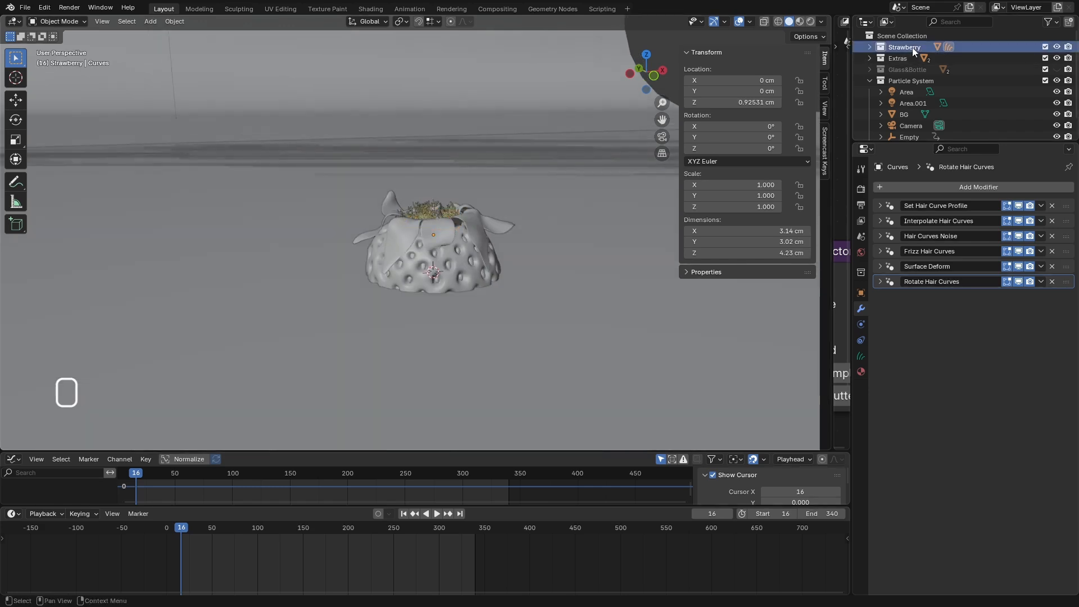
pyautogui.click(880, 49)
pyautogui.scroll(-5, 344, 351)
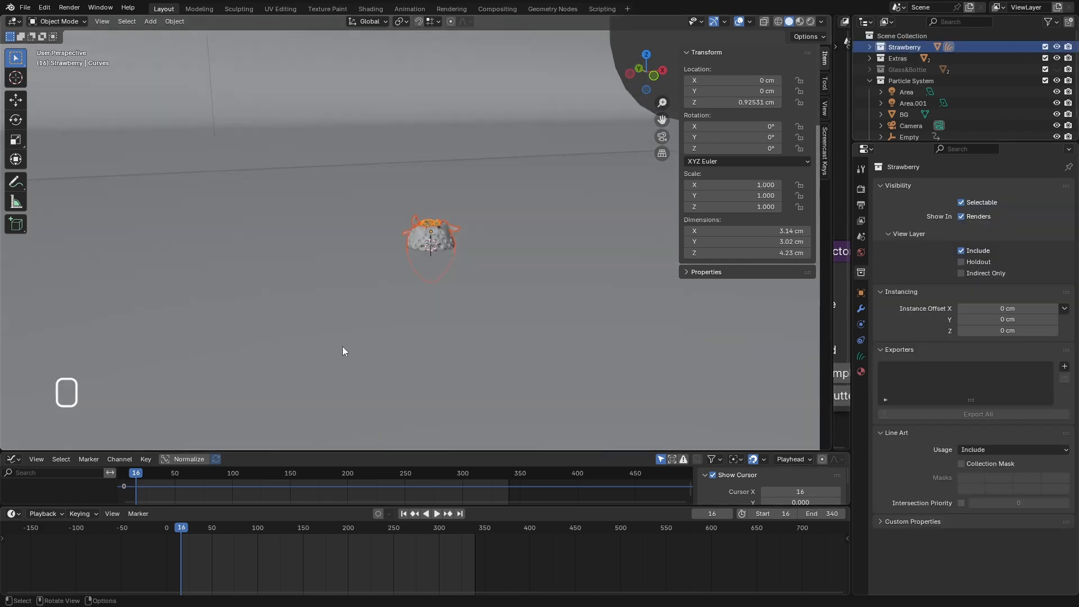
pyautogui.click(15, 100)
pyautogui.scroll(-3, 415, 388)
pyautogui.moveTo(426, 261); pyautogui.dragTo(454, 174)
pyautogui.scroll(8, 434, 119)
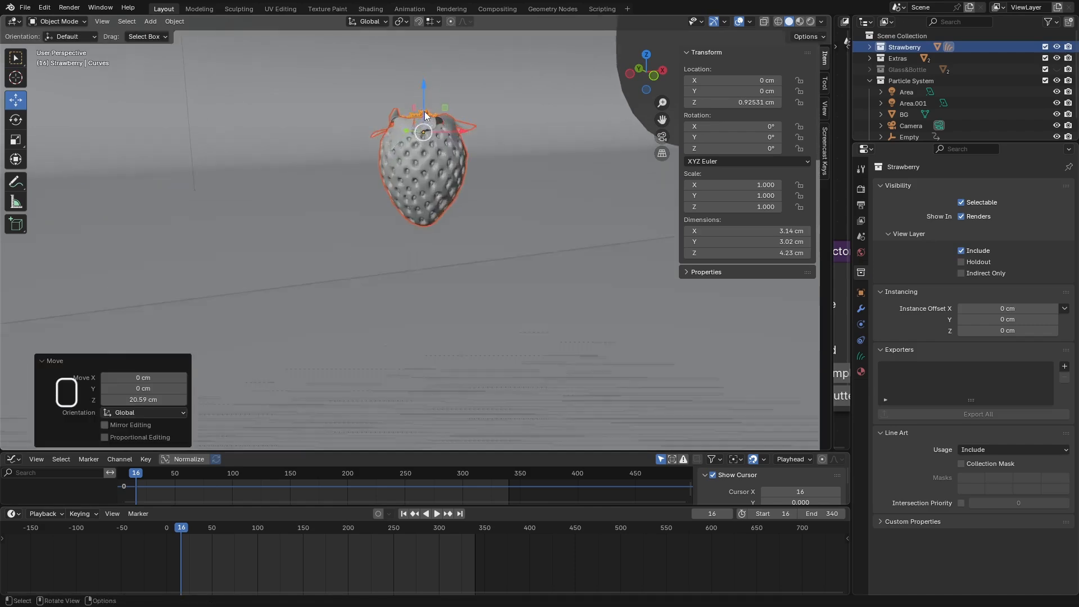
# Isolate the source strawberry and its hair curves in local view and show the hair curves' modifier stack.
pyautogui.scroll(-12, 450, 173)
pyautogui.moveTo(451, 196); pyautogui.dragTo(437, 189, button='middle')
pyautogui.scroll(10, 439, 188)
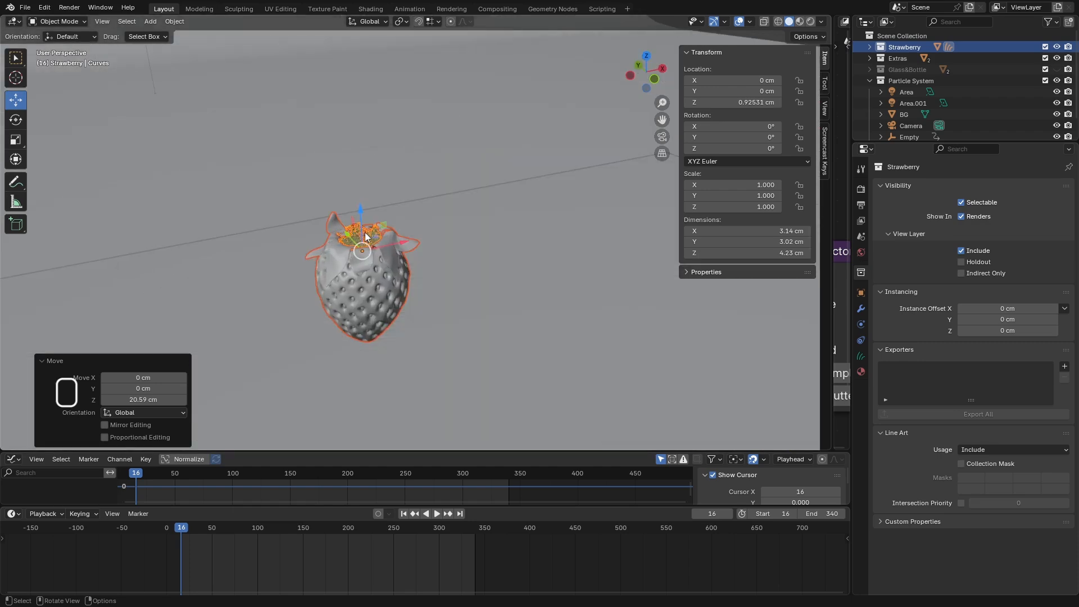
pyautogui.press('KP_Divide')
pyautogui.scroll(5, 400, 122)
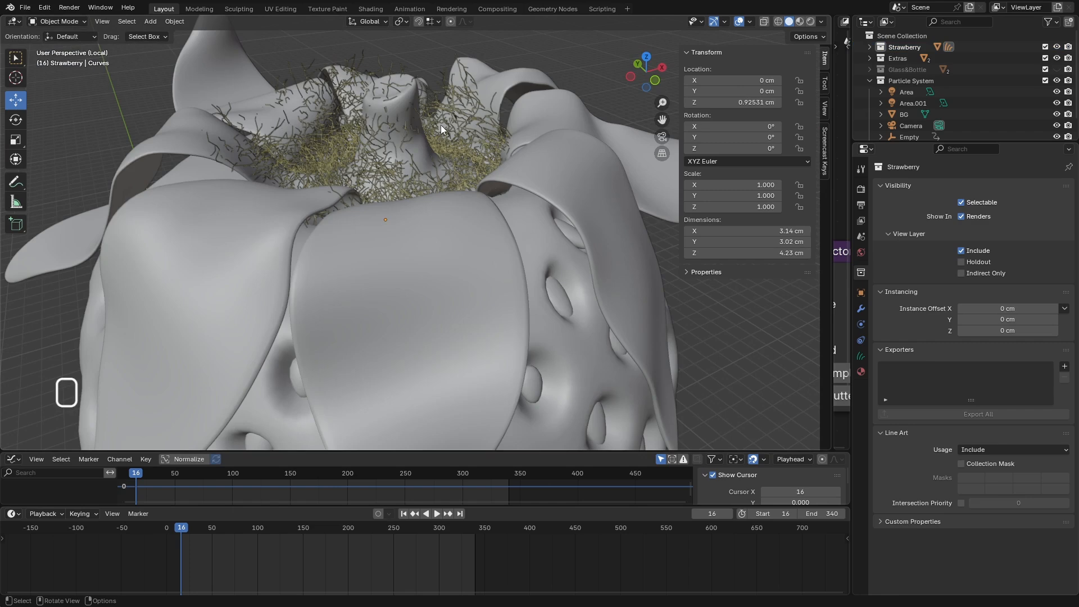
pyautogui.click(860, 309)
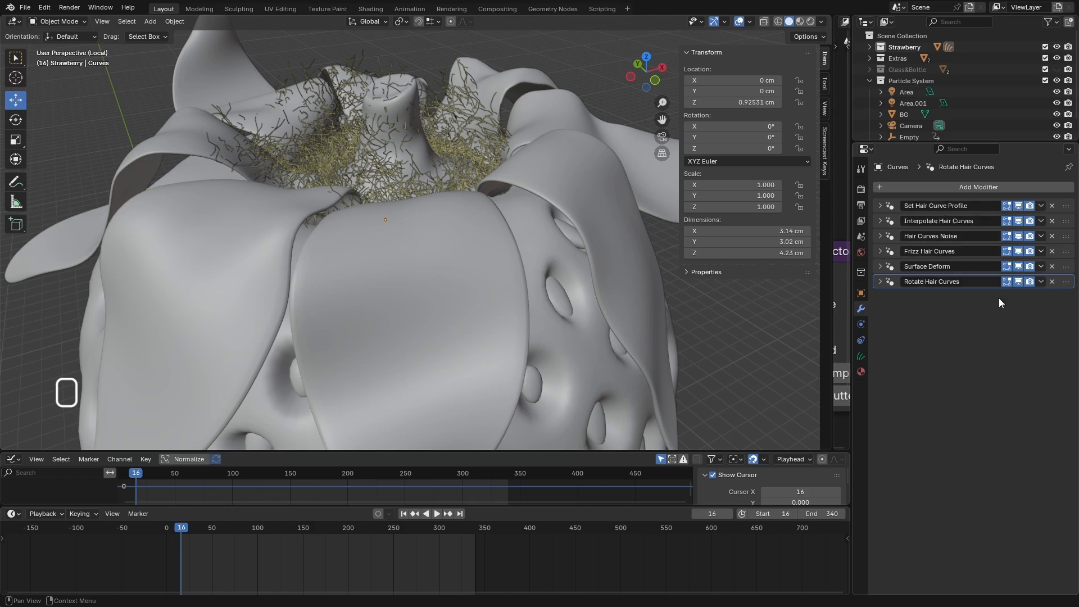
# Select the hair curves and examine them in front view with rendered shading, ending back in solid shading.
pyautogui.moveTo(430, 176); pyautogui.dragTo(372, 180, button='middle')
pyautogui.scroll(4, 393, 180)
pyautogui.click(372, 175)
pyautogui.scroll(-6, 373, 174)
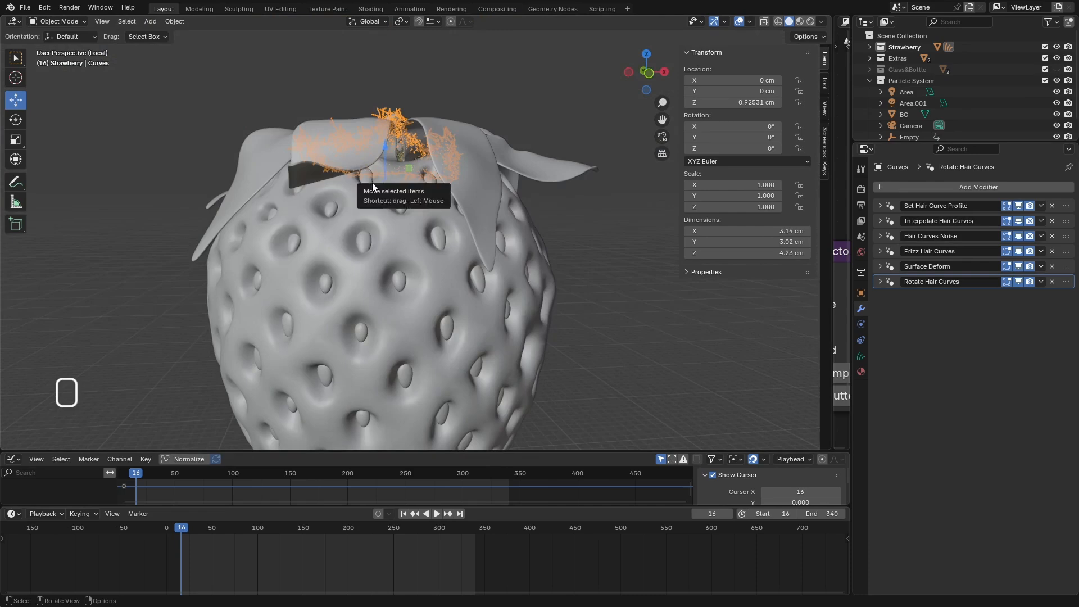
pyautogui.press('KP_1')
pyautogui.scroll(-1, 373, 187)
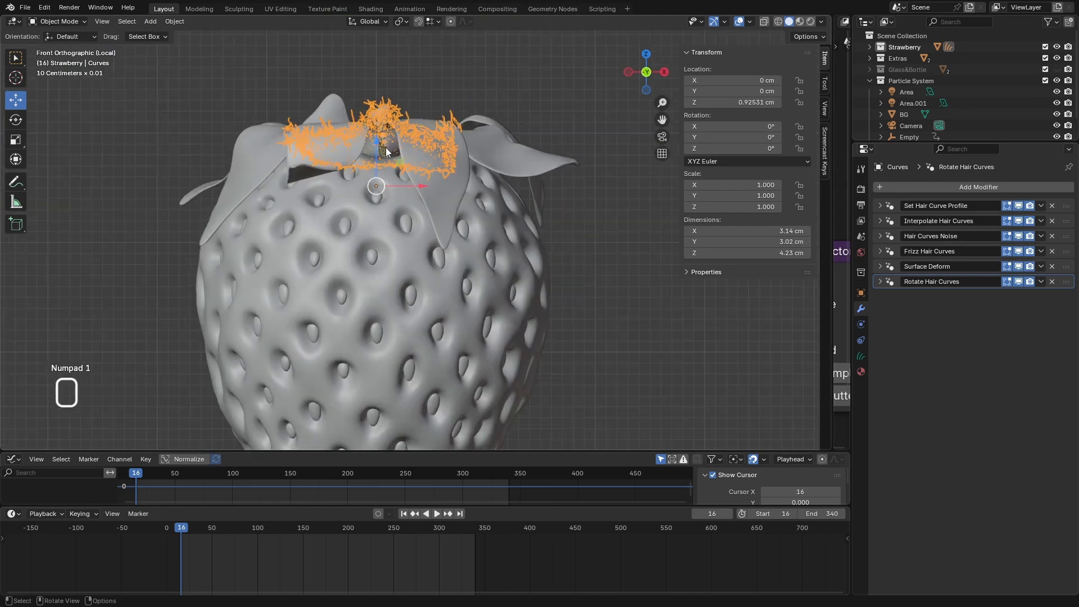
pyautogui.click(810, 22)
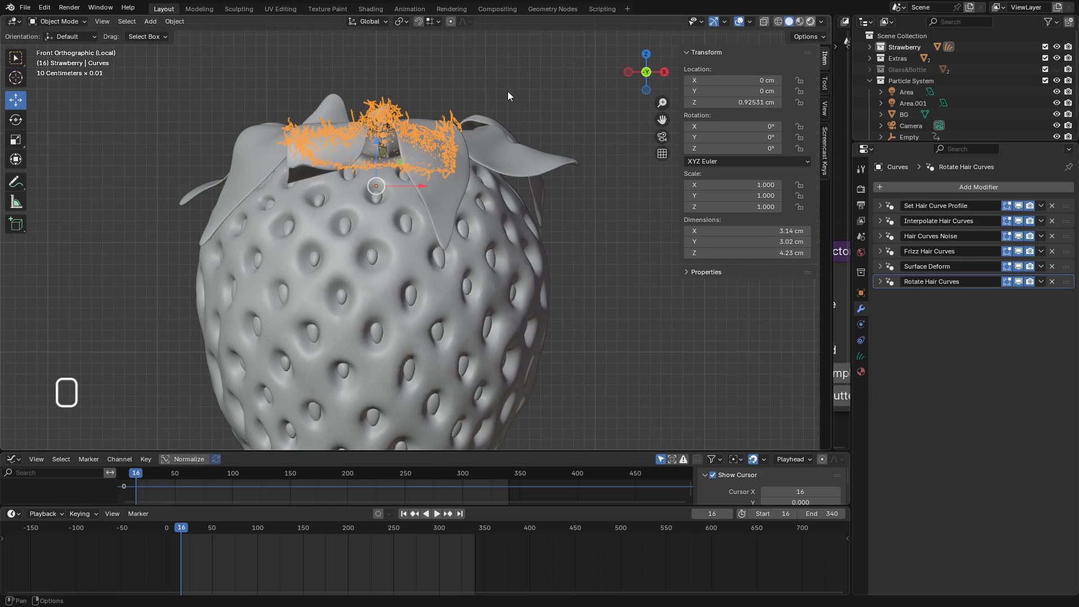
pyautogui.scroll(4, 379, 156)
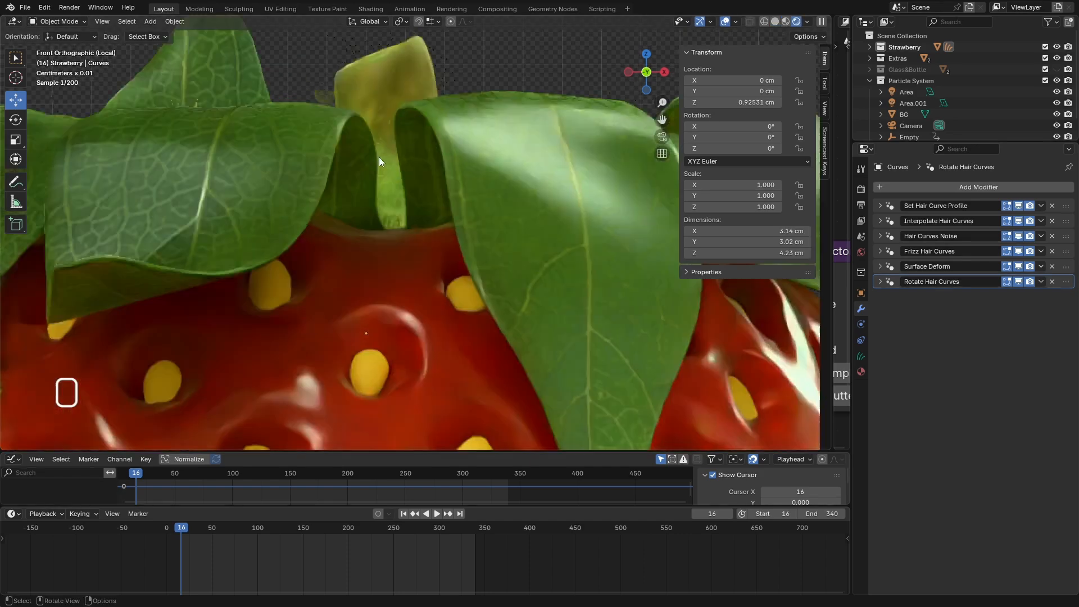
pyautogui.click(774, 22)
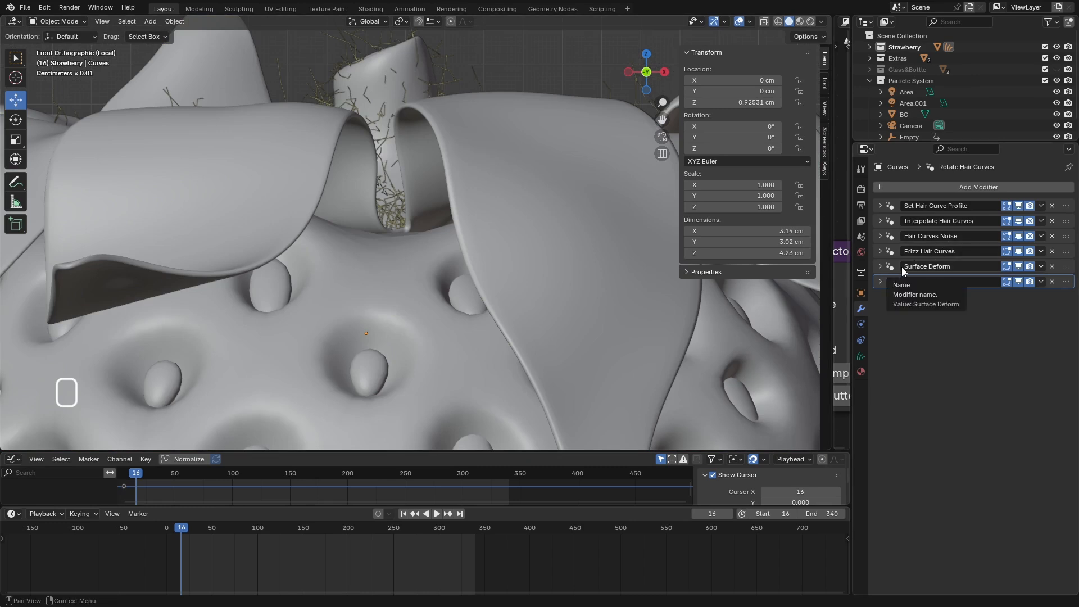
# Set the Density of the Interpolate Hair Curves modifier to 800.
pyautogui.click(880, 221)
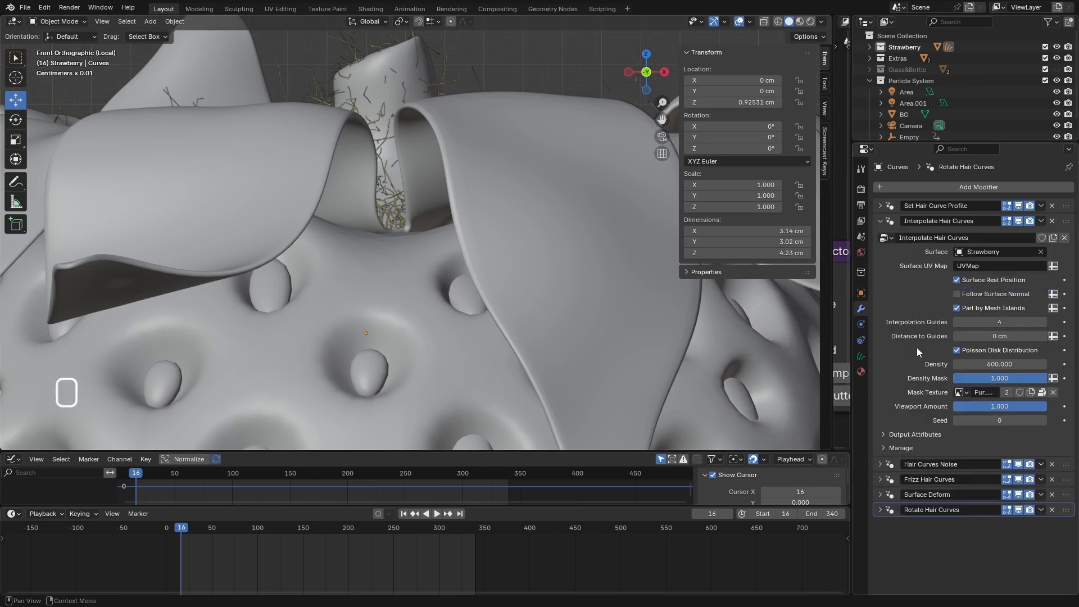
pyautogui.click(994, 365)
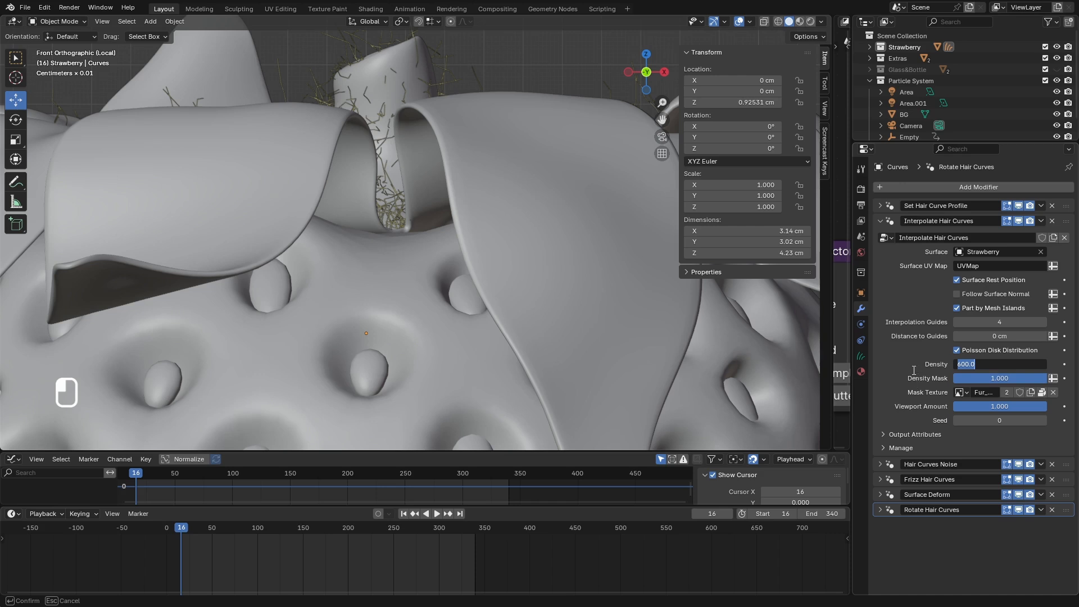
pyautogui.write('800')
pyautogui.press('Return')
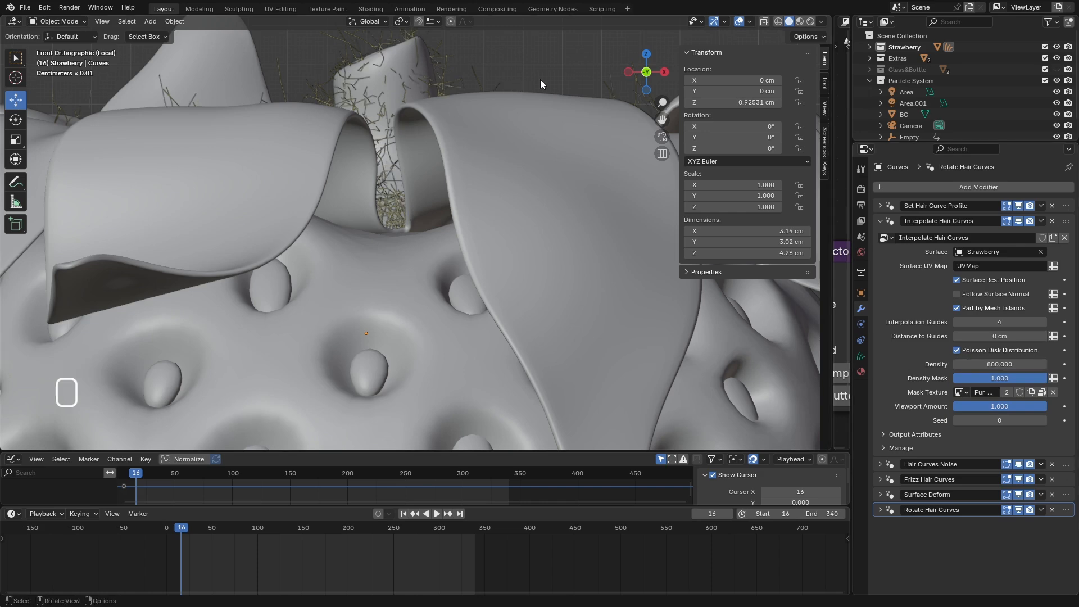
pyautogui.moveTo(540, 79); pyautogui.dragTo(393, 192, button='middle')
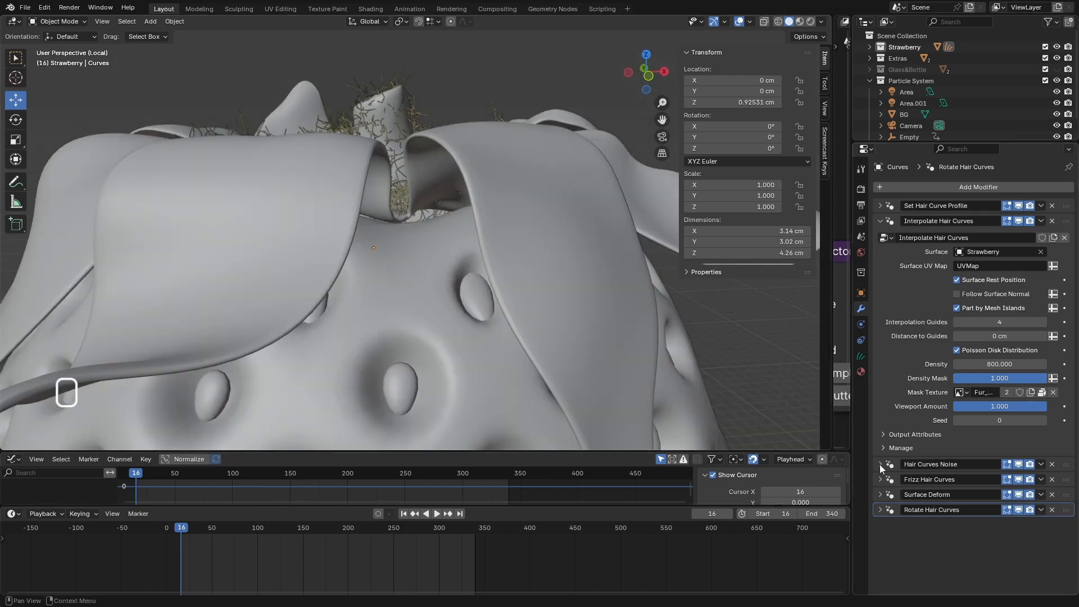
# Set the Frizz Hair Curves Factor to 5, preview the hair in rendered shading and return to solid shading.
pyautogui.keyDown('ctrl'); pyautogui.click(881, 468); pyautogui.keyUp('ctrl')
pyautogui.keyDown('ctrl'); pyautogui.click(882, 386); pyautogui.keyUp('ctrl')
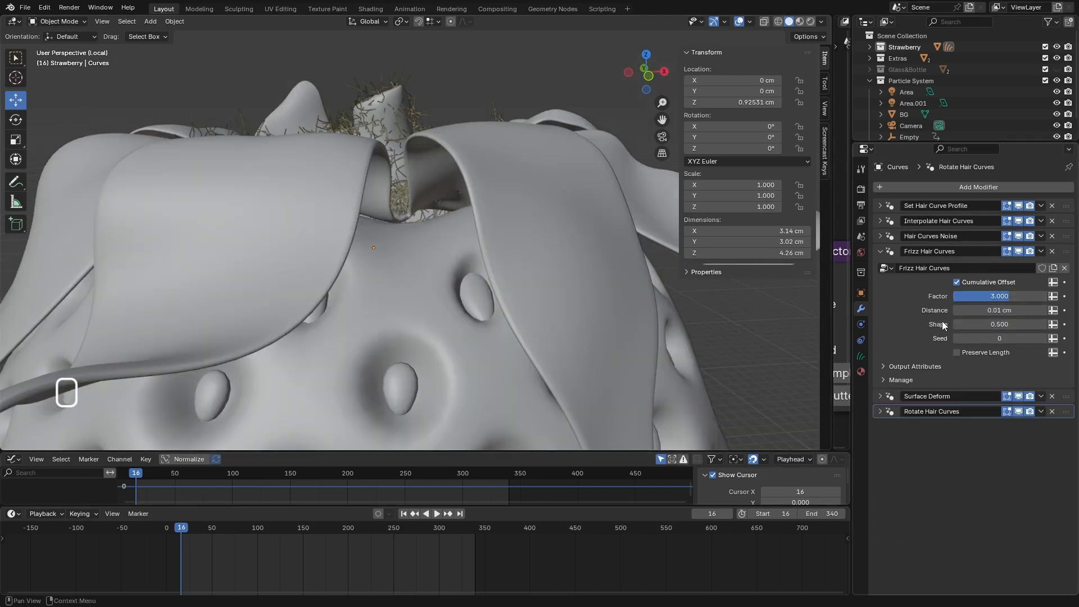
pyautogui.click(1001, 296)
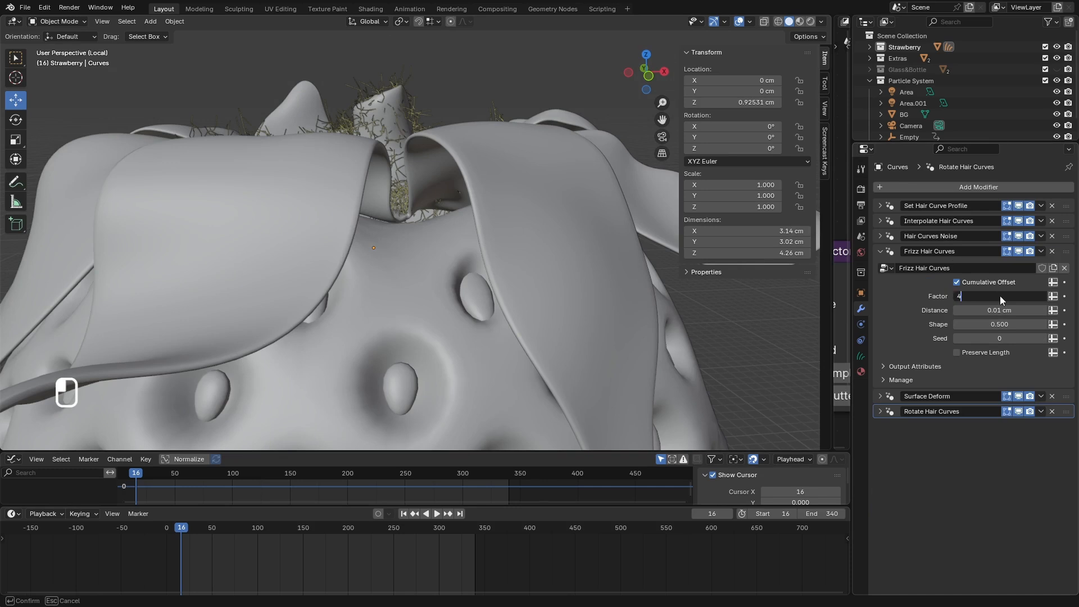
pyautogui.press('Return')
pyautogui.click(987, 295)
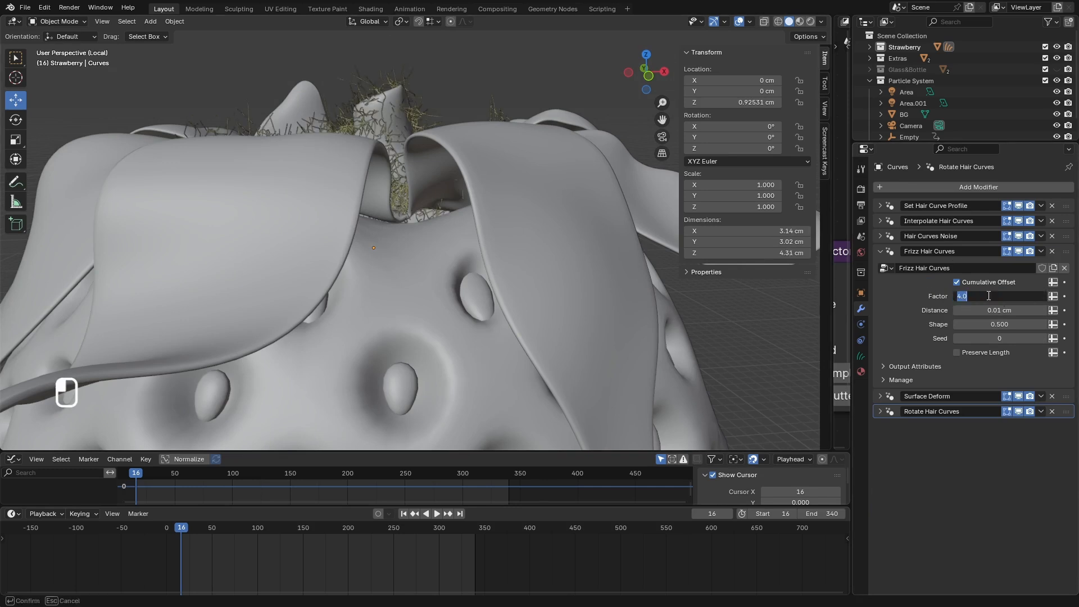
pyautogui.write('5')
pyautogui.press('Return')
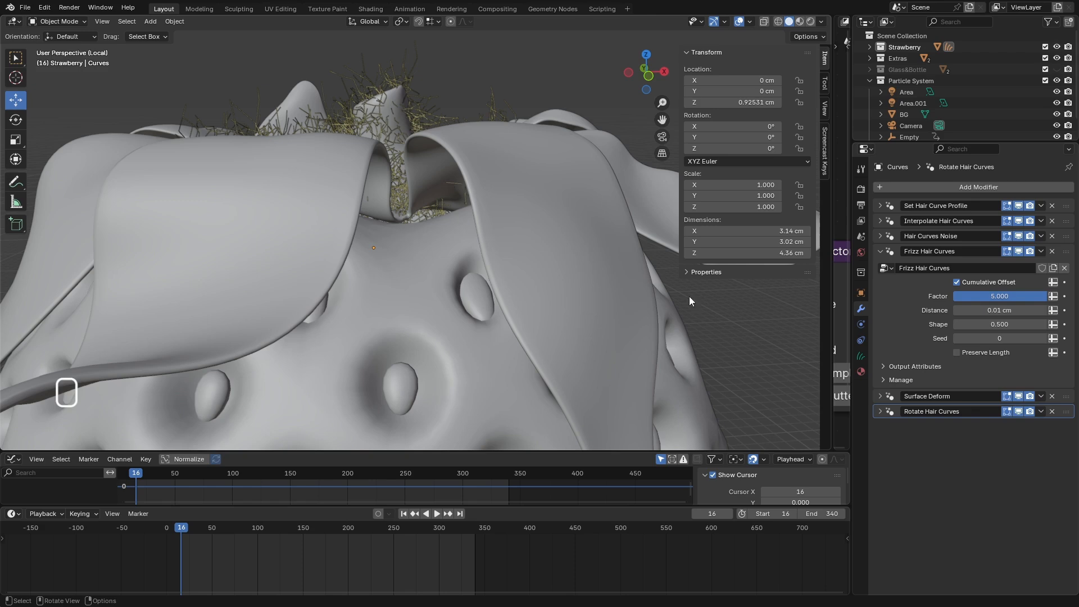
pyautogui.click(810, 21)
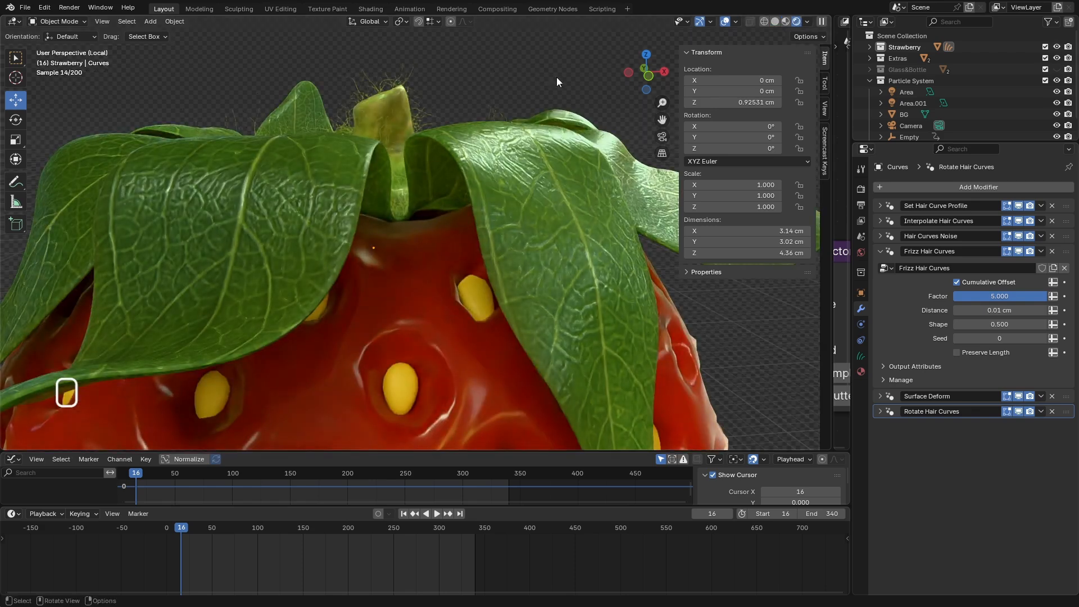
pyautogui.click(774, 22)
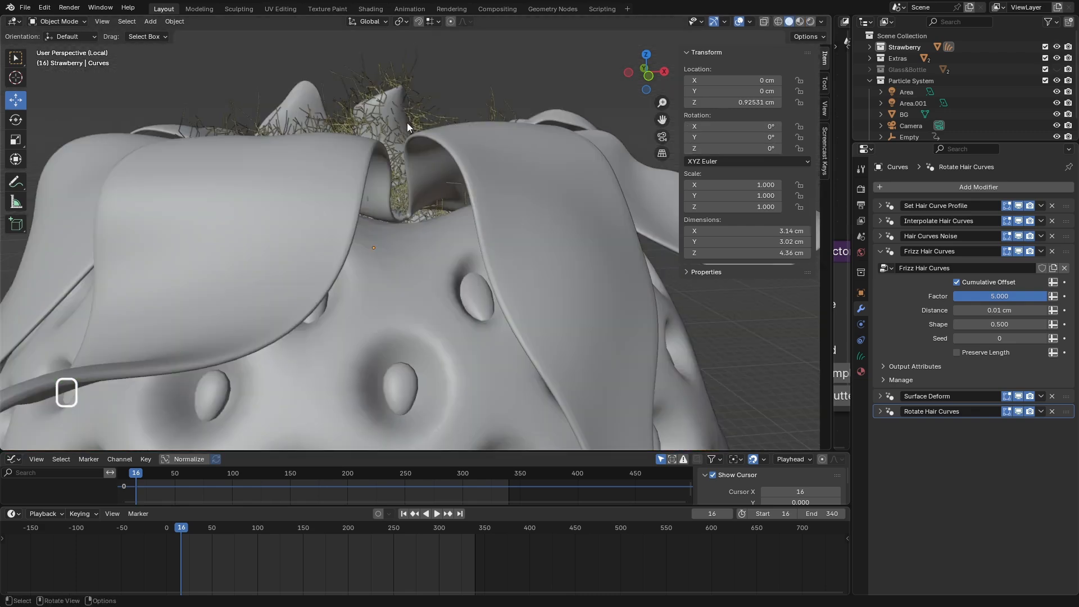
# Apply all six hair curve modifiers in order, from Set Hair Curve Profile to Rotate Hair Curves.
pyautogui.click(1040, 206)
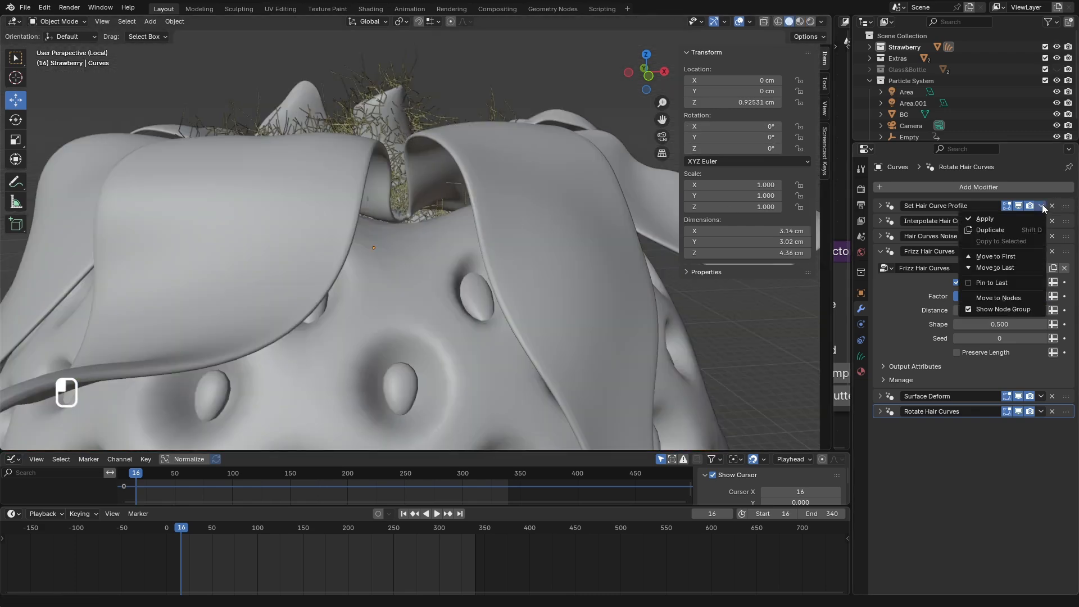
pyautogui.click(1000, 218)
pyautogui.click(1041, 206)
pyautogui.click(989, 219)
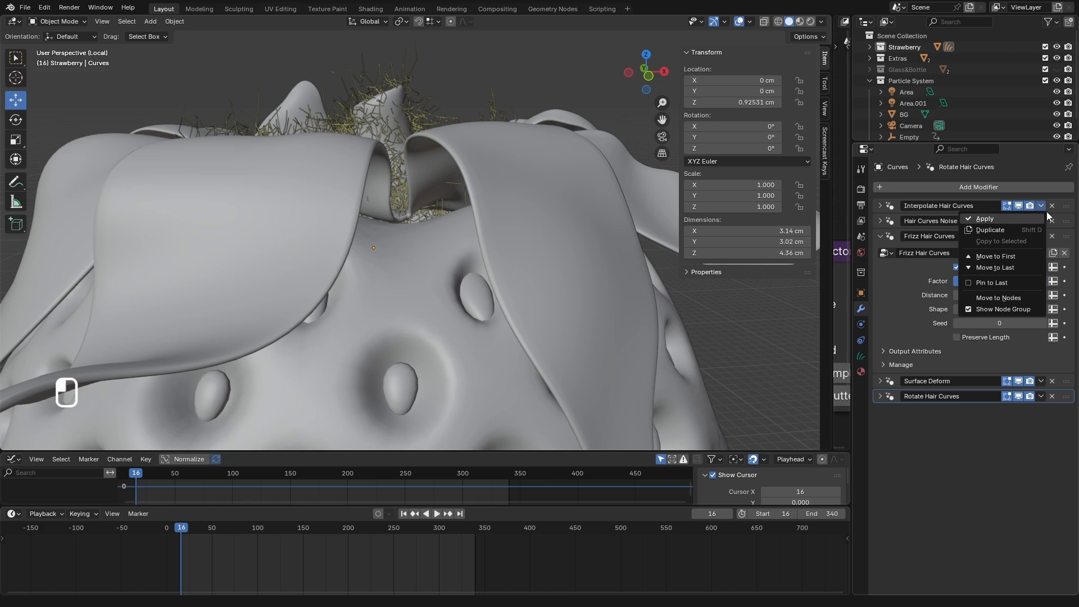
pyautogui.click(1040, 206)
pyautogui.click(992, 218)
pyautogui.click(1041, 206)
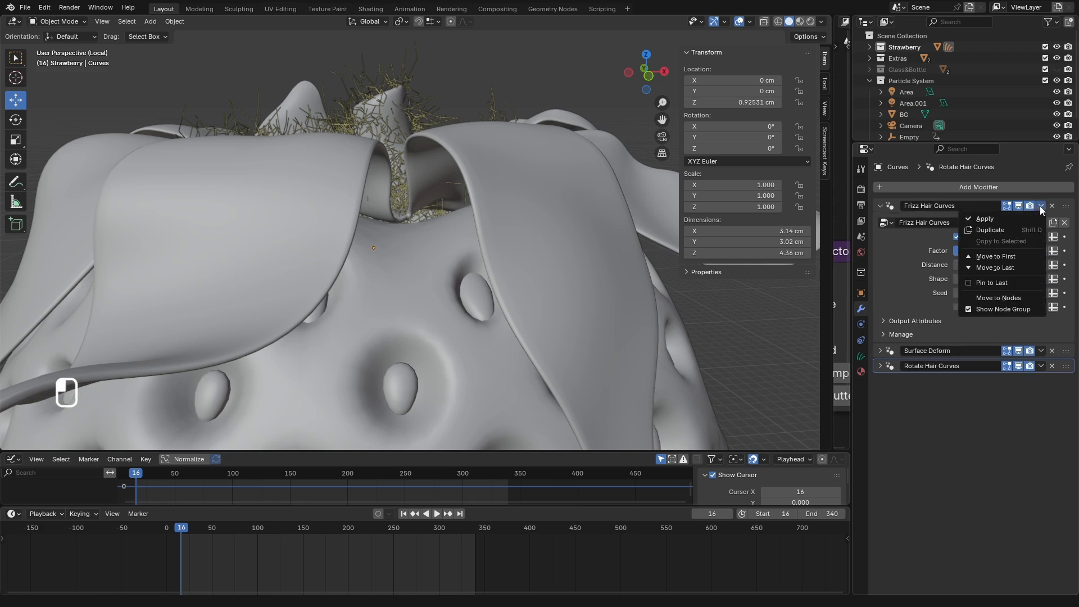
pyautogui.click(1010, 217)
pyautogui.click(1040, 205)
pyautogui.click(1014, 219)
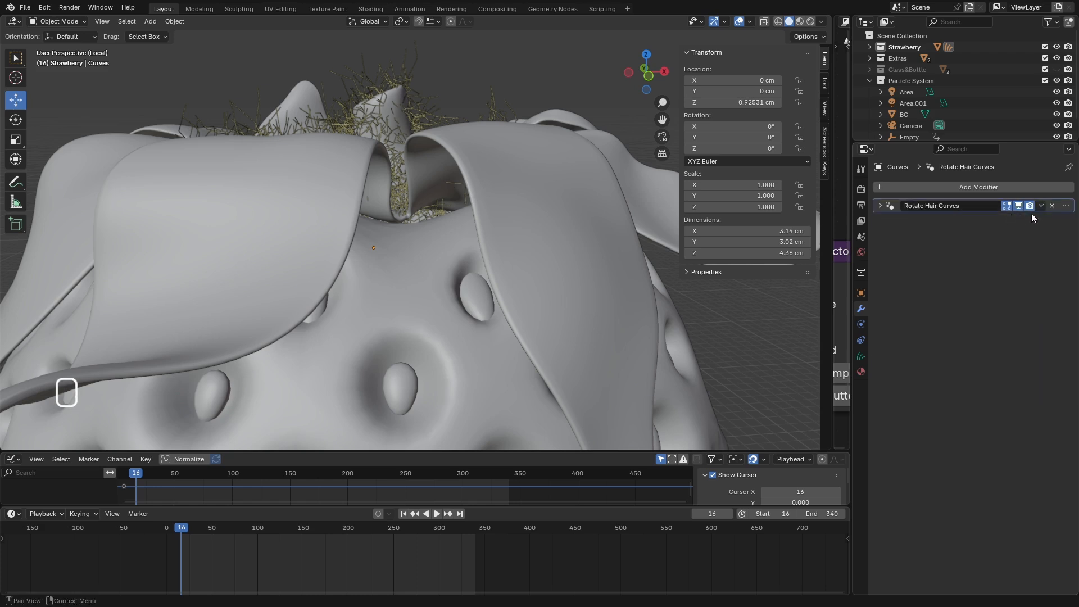
pyautogui.click(1040, 206)
pyautogui.click(1000, 223)
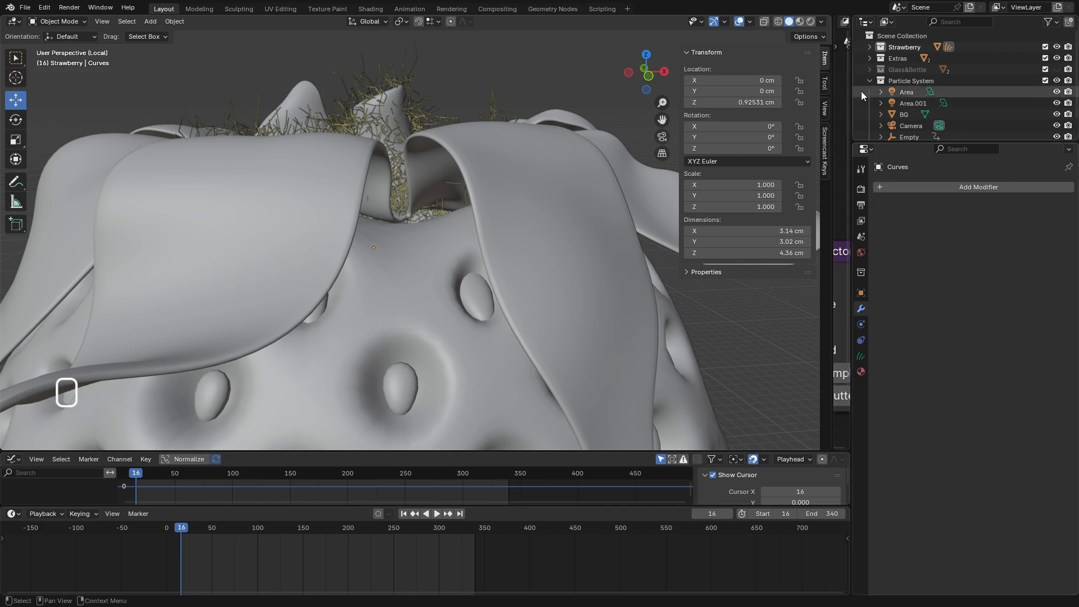
# Examine how the Curves object is parented under the Strawberry object in the Strawberry collection.
pyautogui.click(869, 46)
pyautogui.click(881, 58)
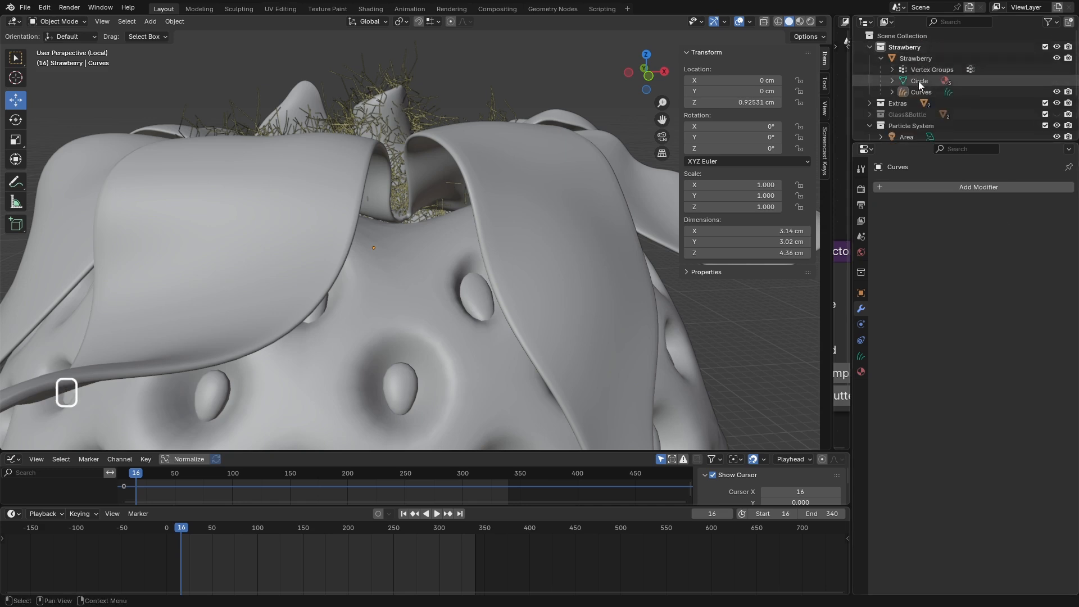
pyautogui.click(920, 92)
pyautogui.click(473, 97)
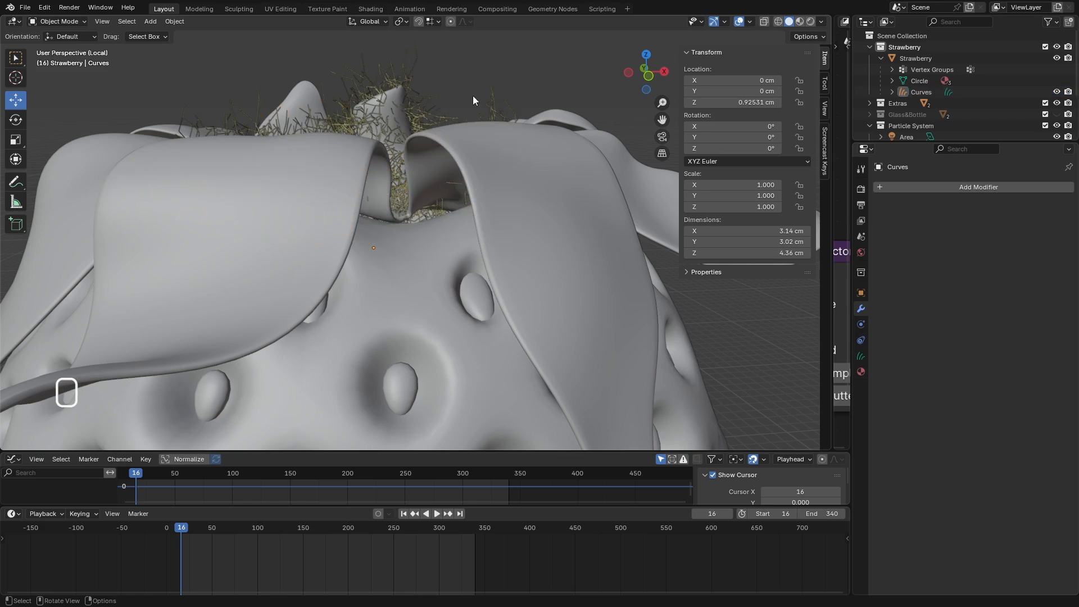
pyautogui.scroll(-8, 438, 135)
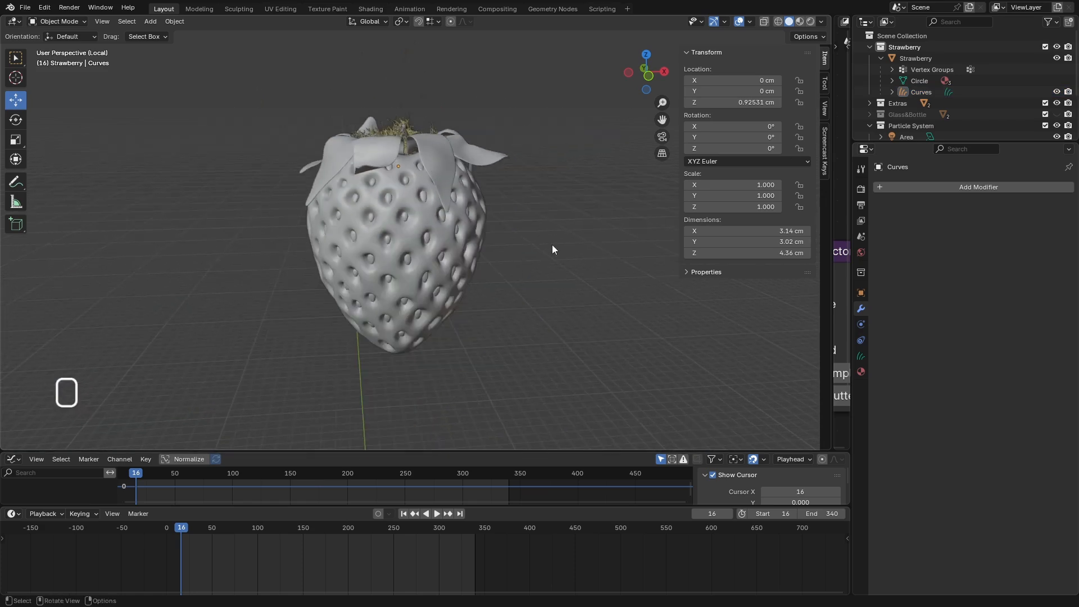
# Select the parent Strawberry object and nudge it along the global Z axis to 21.581 cm.
pyautogui.click(870, 46)
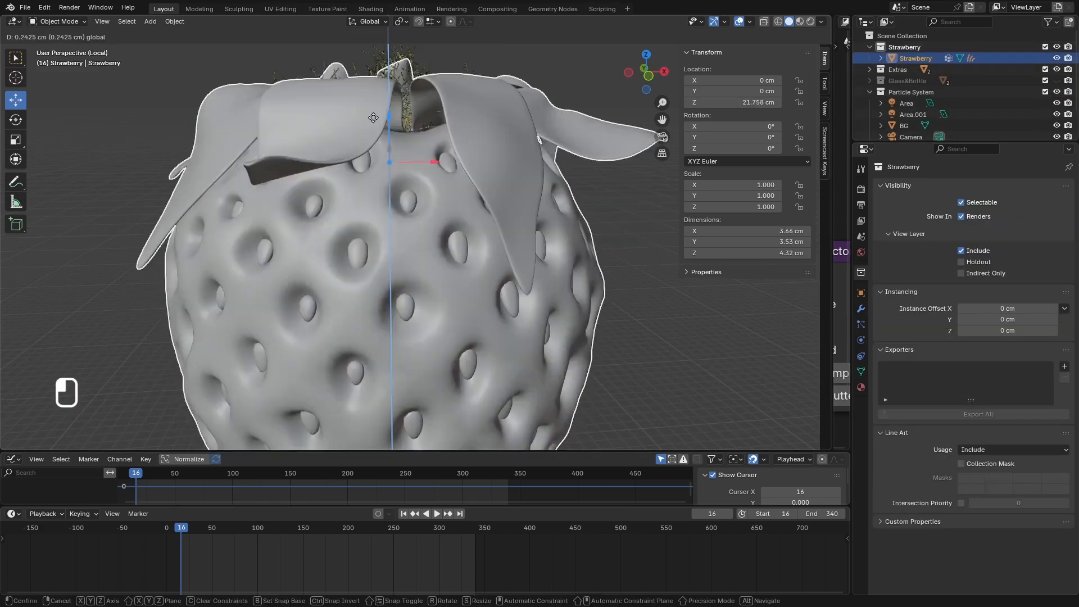
pyautogui.moveTo(385, 67); pyautogui.dragTo(405, 135)
pyautogui.scroll(-6, 429, 136)
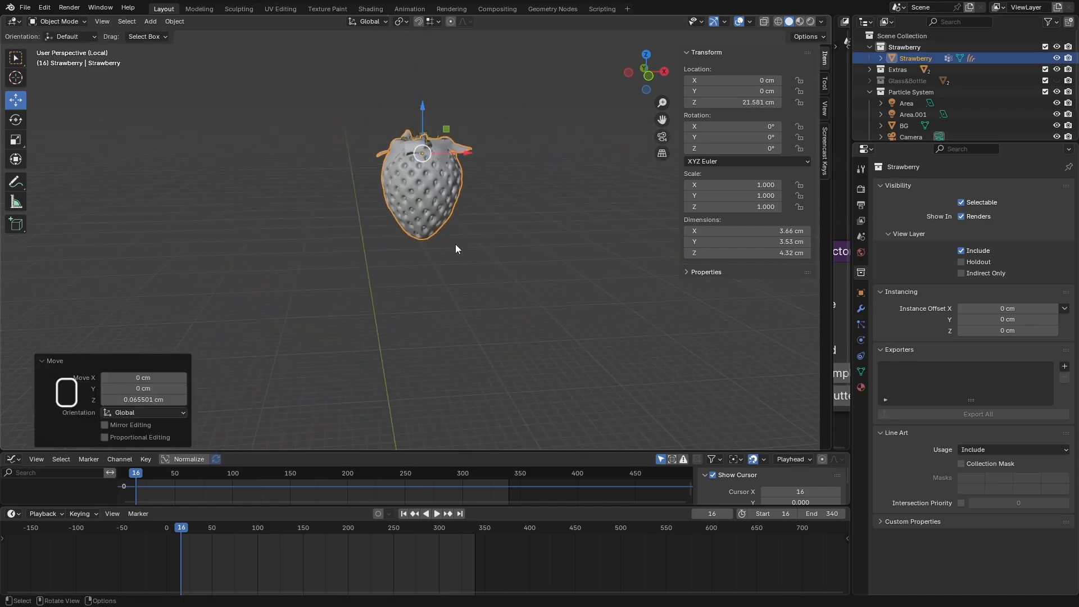
# Leave local view and, in the right orthographic view, move the source strawberry up 245.44 cm along Z to camera height.
pyautogui.press('KP_Divide')
pyautogui.scroll(-12, 439, 243)
pyautogui.moveTo(447, 254); pyautogui.dragTo(511, 241, button='middle')
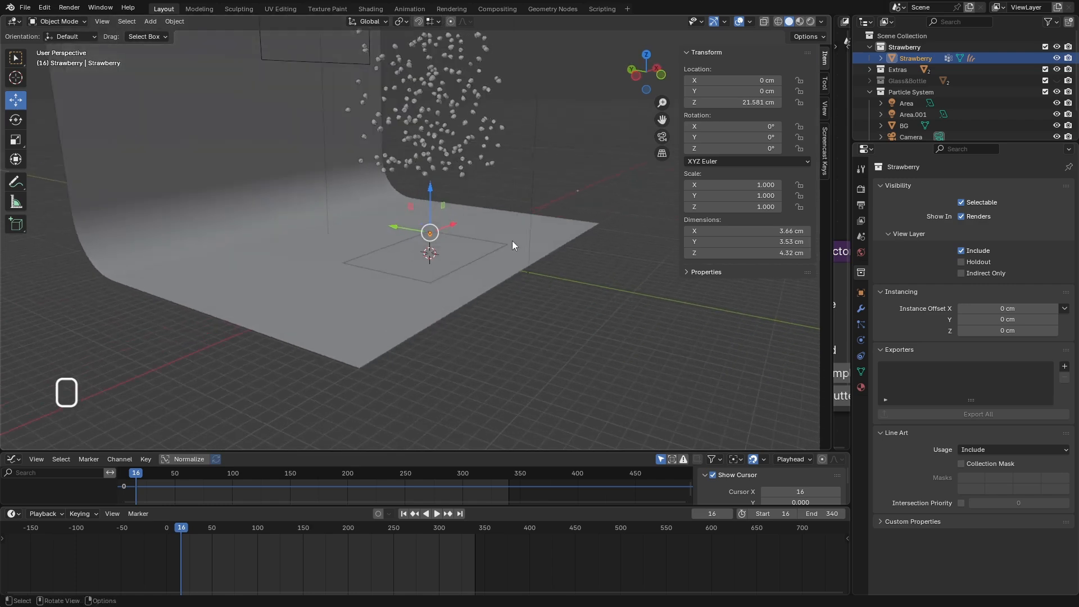
pyautogui.press('KP_3')
pyautogui.scroll(4, 422, 259)
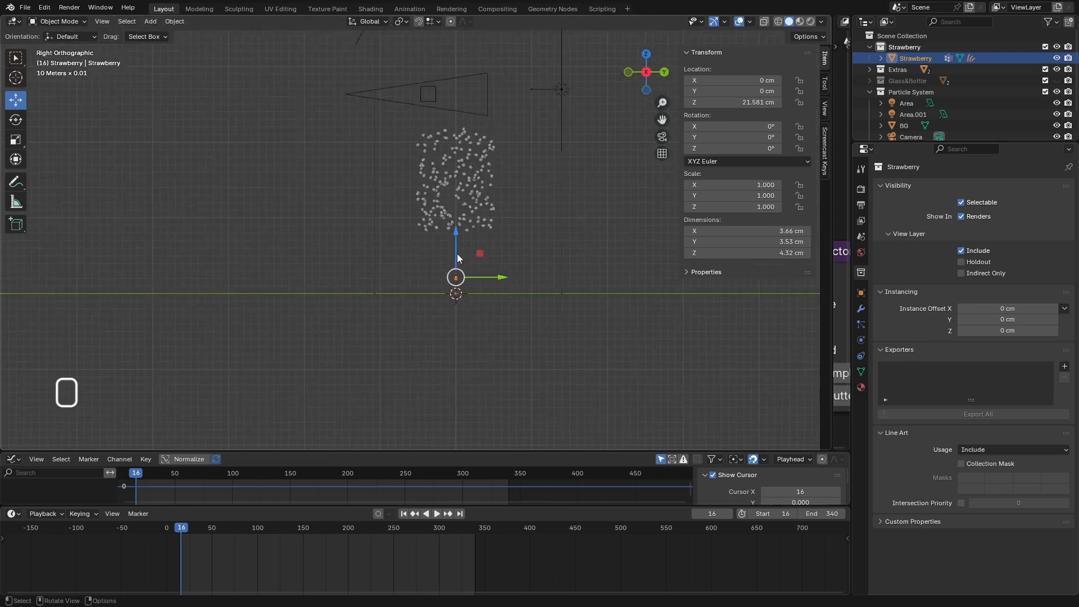
pyautogui.moveTo(456, 248); pyautogui.dragTo(425, 59)
# Move the strawberry inside the Empty in front of the camera, to Y -35.784 cm and Z 265.88 cm.
pyautogui.scroll(5, 433, 84)
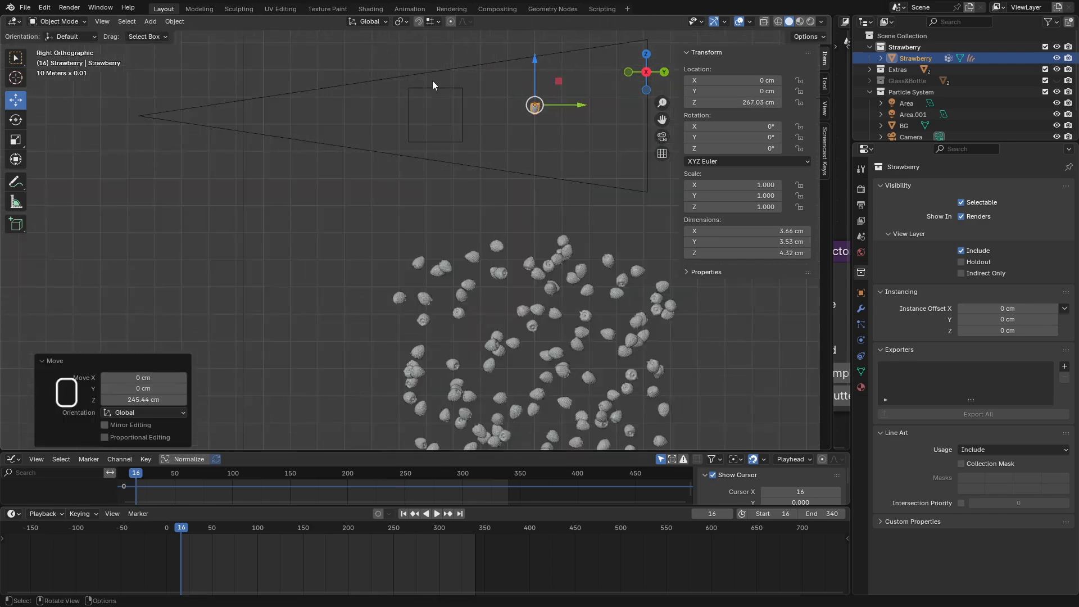
pyautogui.moveTo(633, 132); pyautogui.dragTo(493, 131)
pyautogui.click(441, 89)
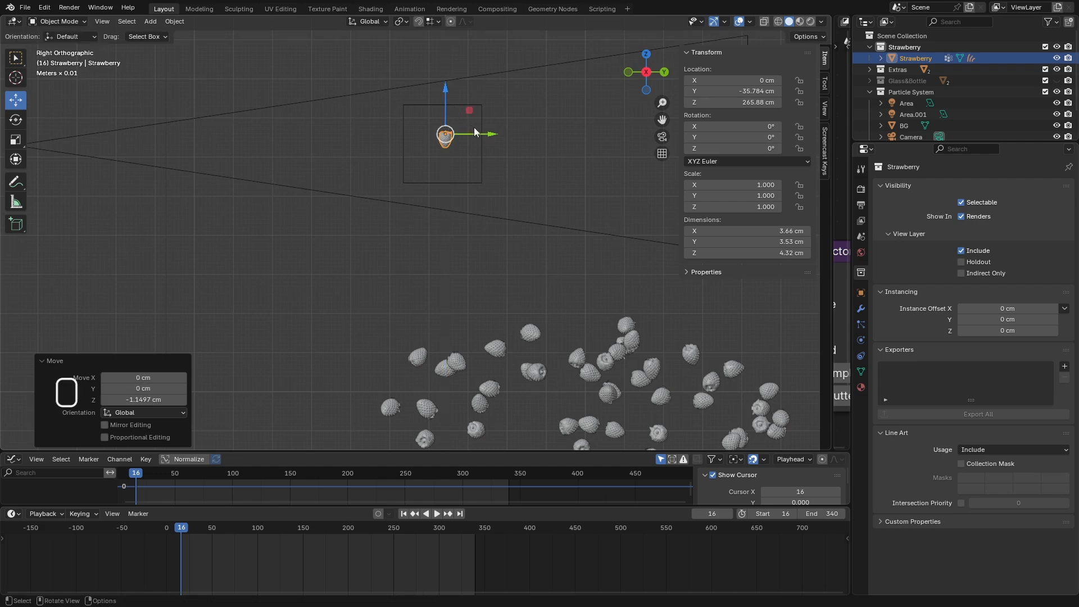
# At frame 213, move the strawberry to the Empty at Y -78.61 cm and lower it to Z 264.38 cm in the camera view.
pyautogui.moveTo(198, 545); pyautogui.dragTo(364, 528)
pyautogui.moveTo(490, 134); pyautogui.dragTo(287, 120)
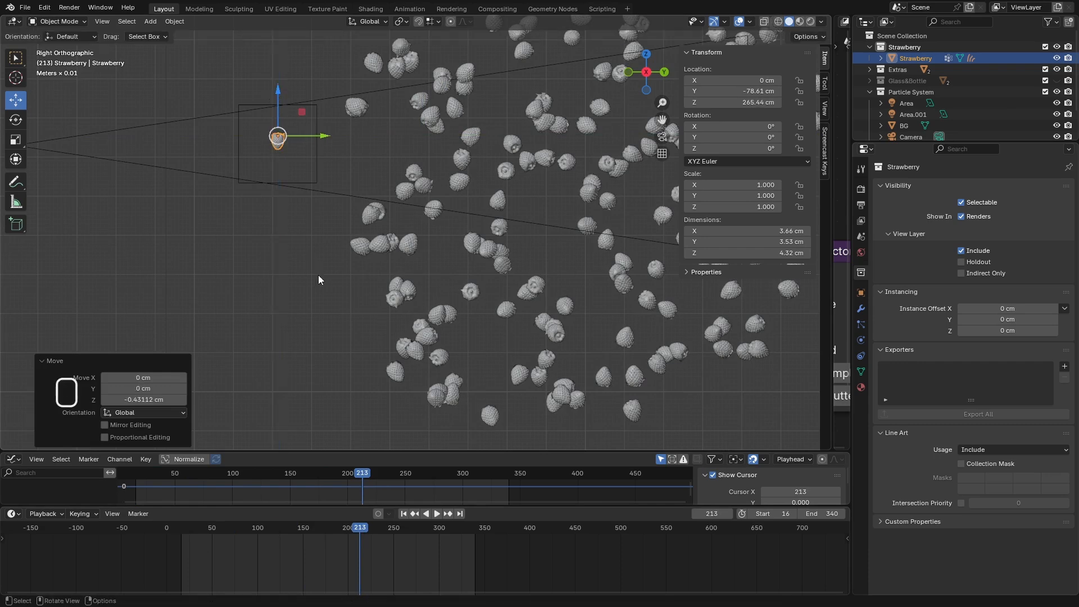
pyautogui.press('KP_0')
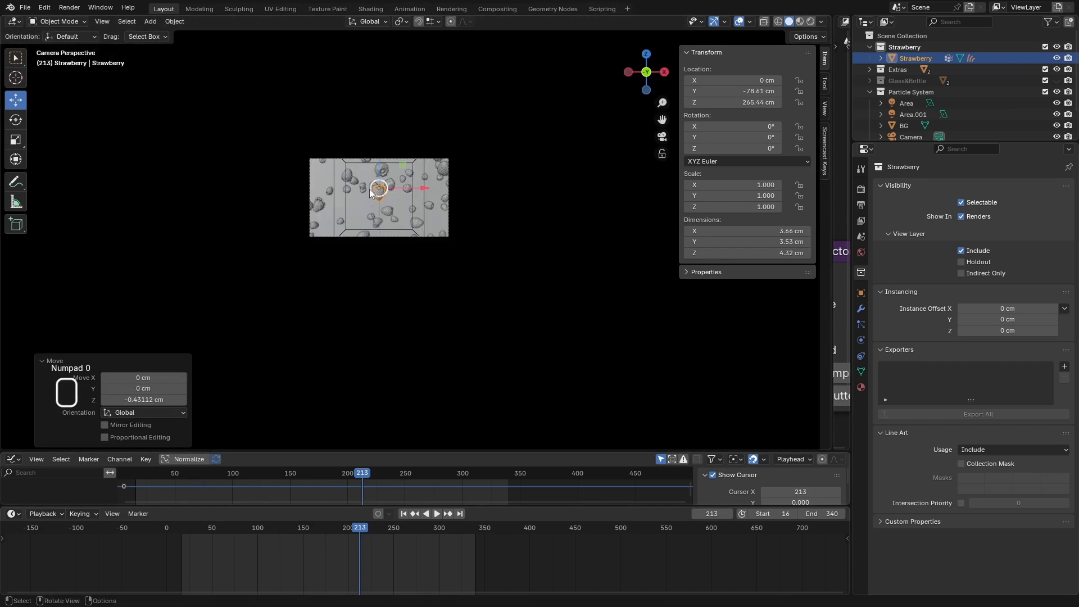
pyautogui.press('Home')
pyautogui.scroll(-3, 402, 220)
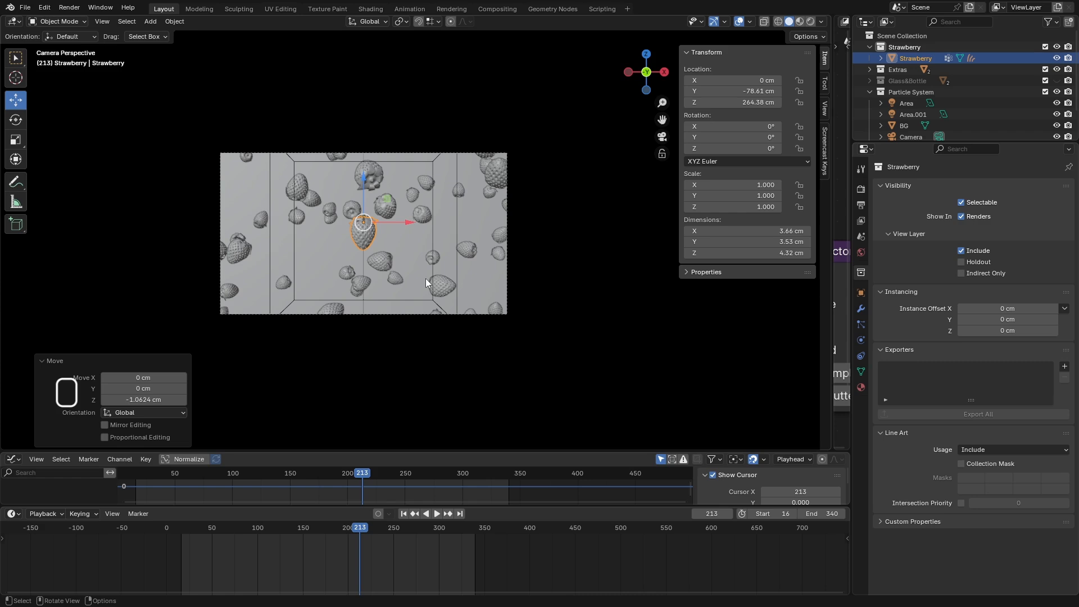
# Bring the strawberry closer to the camera, at Y -115.51 cm, and lower it slightly to Z 264.3 cm.
pyautogui.click(736, 92)
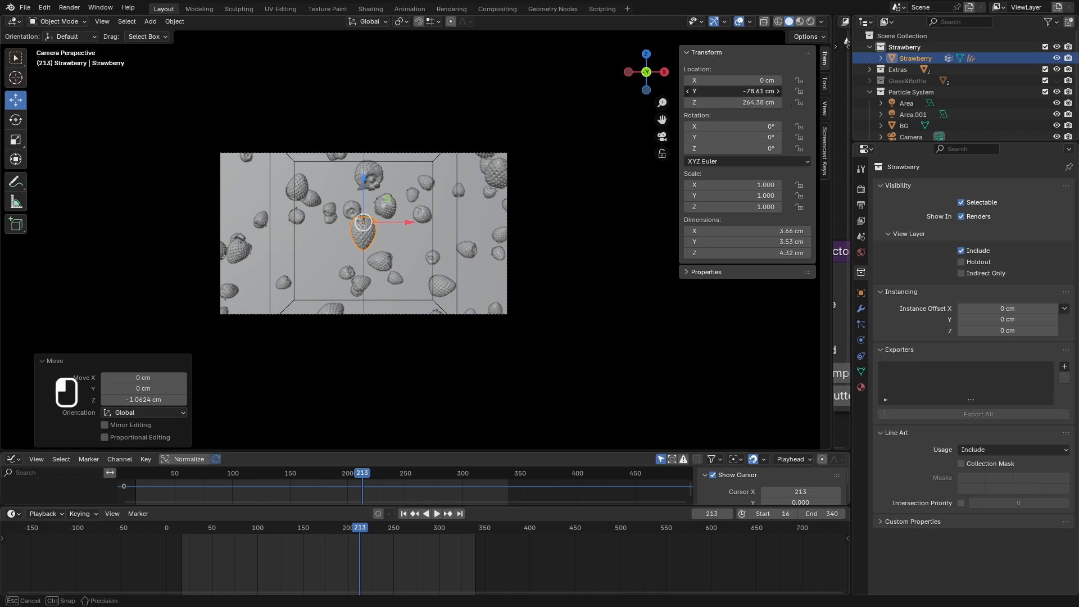
pyautogui.moveTo(736, 92); pyautogui.dragTo(642, 138)
pyautogui.scroll(2, 367, 225)
pyautogui.moveTo(365, 161); pyautogui.dragTo(363, 159)
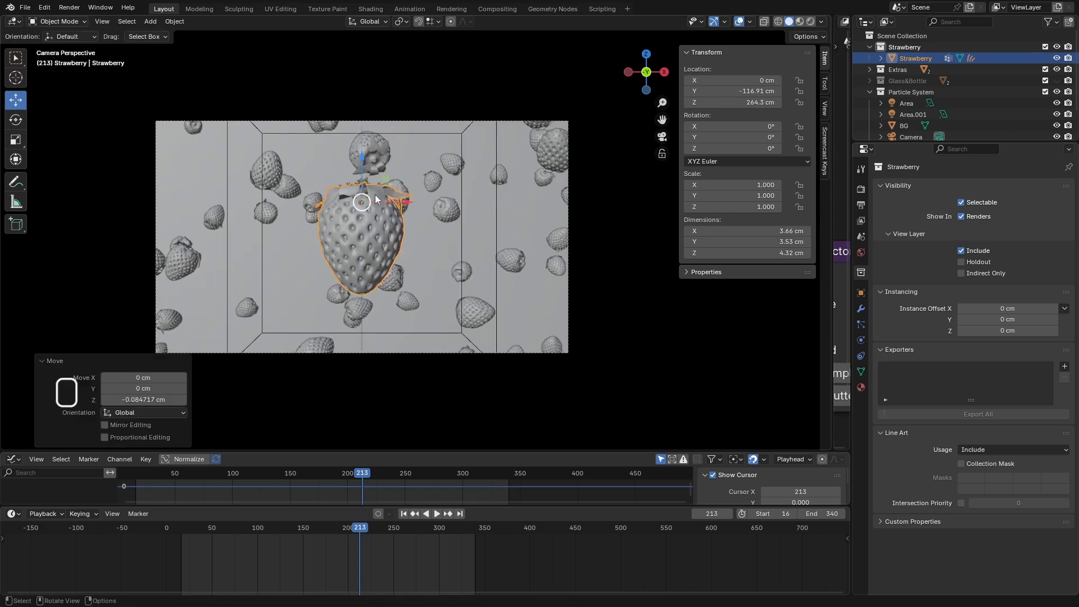
pyautogui.scroll(-3, 423, 236)
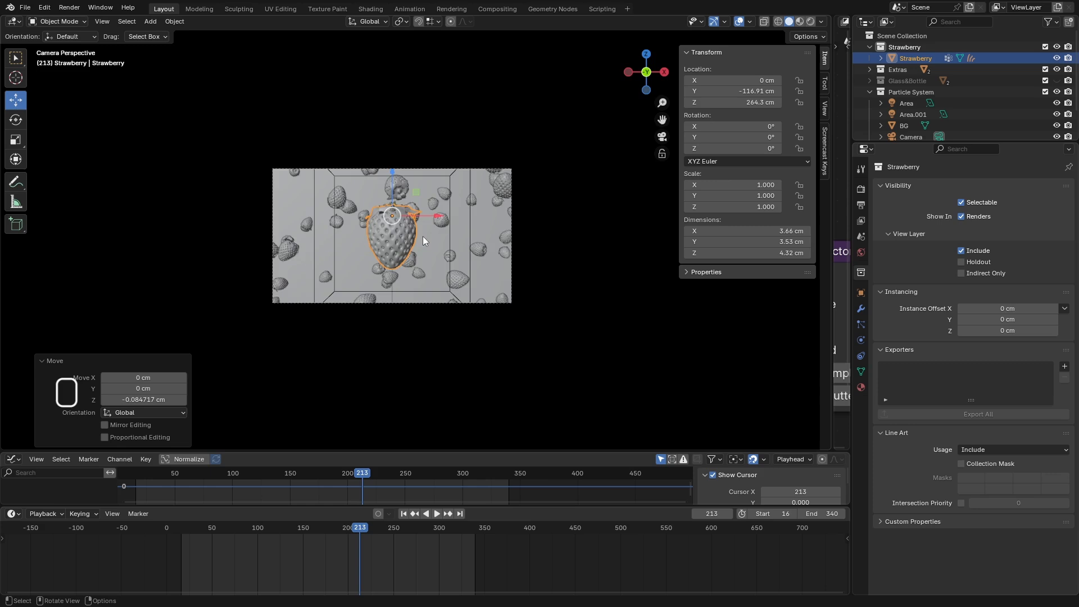
pyautogui.scroll(4, 423, 236)
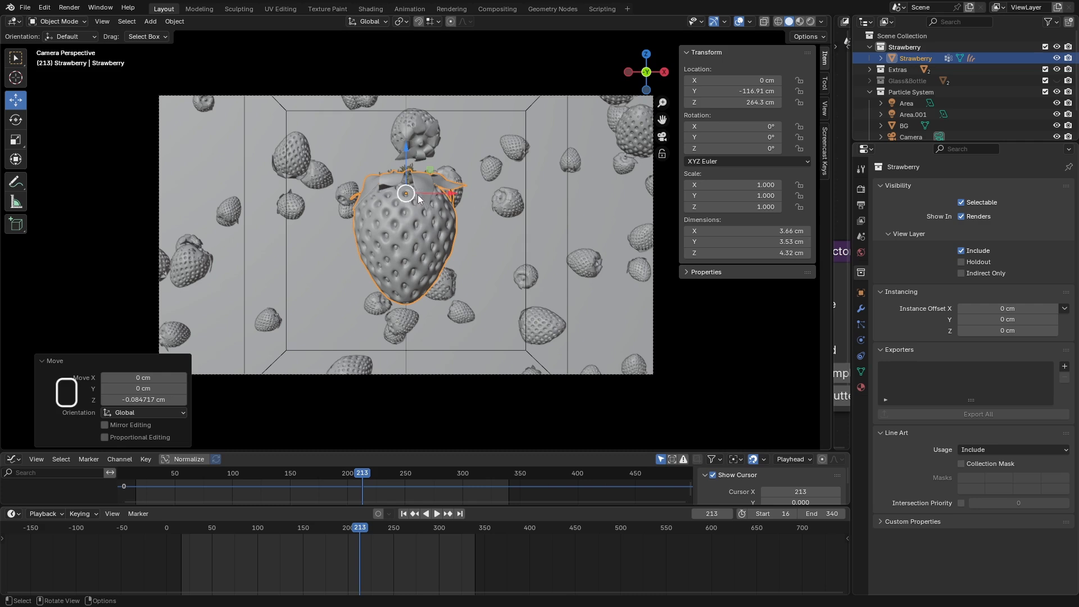
pyautogui.moveTo(747, 91)
pyautogui.mouseDown()
pyautogui.moveTo(733, 91)
pyautogui.moveTo(769, 91)
pyautogui.moveTo(740, 91)
pyautogui.mouseUp()
# At frame 163, move the Empty around the strawberry to Y -115.45 cm and replace its single Y location keyframe.
pyautogui.moveTo(393, 184); pyautogui.dragTo(373, 241, button='middle')
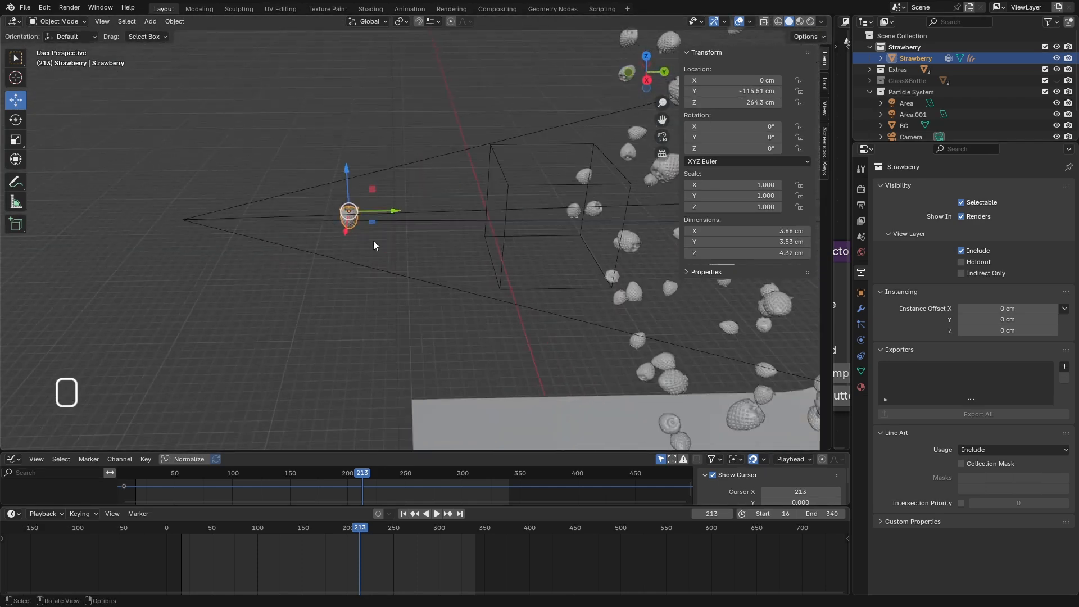
pyautogui.click(555, 183)
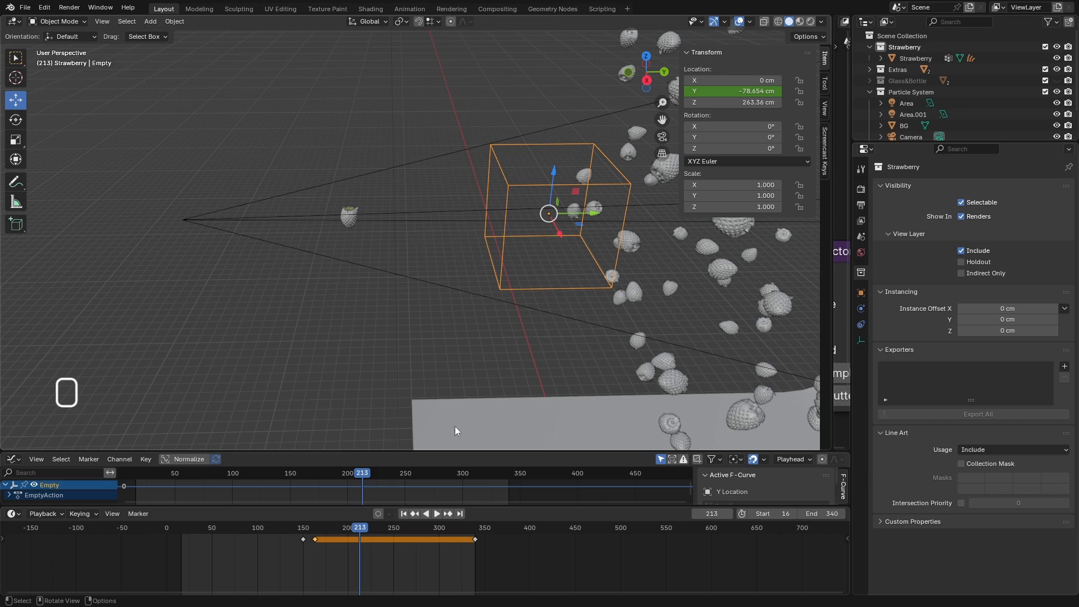
pyautogui.moveTo(358, 526); pyautogui.dragTo(314, 540)
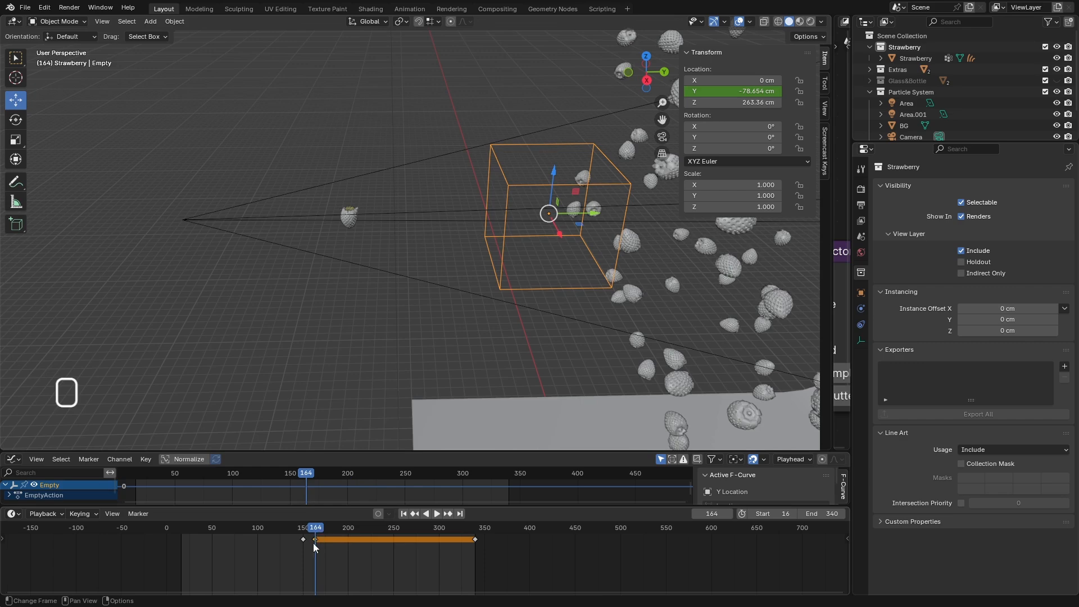
pyautogui.scroll(3, 297, 550)
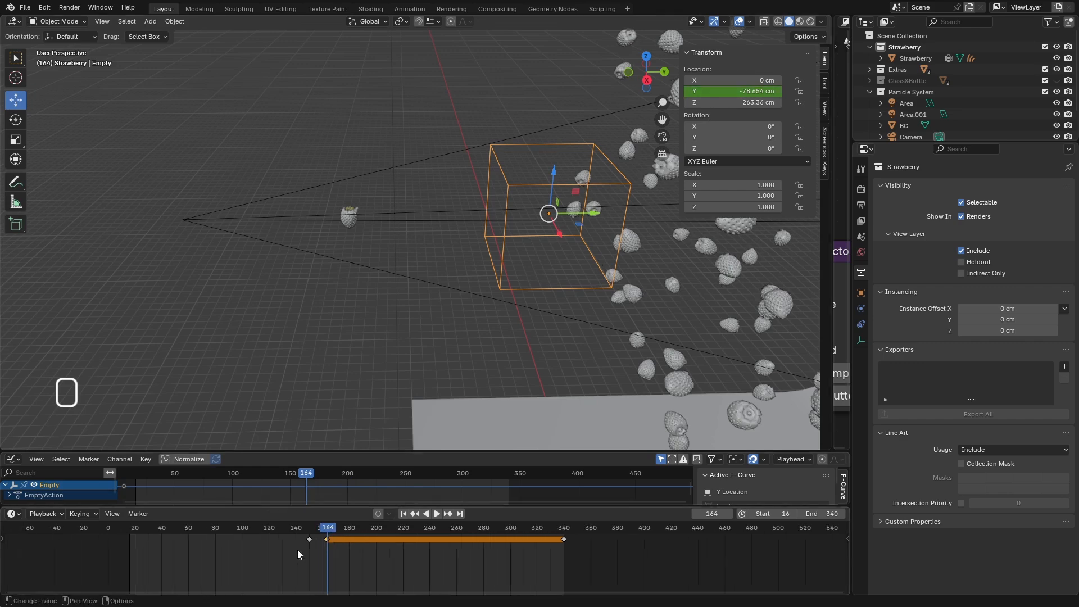
pyautogui.click(329, 528)
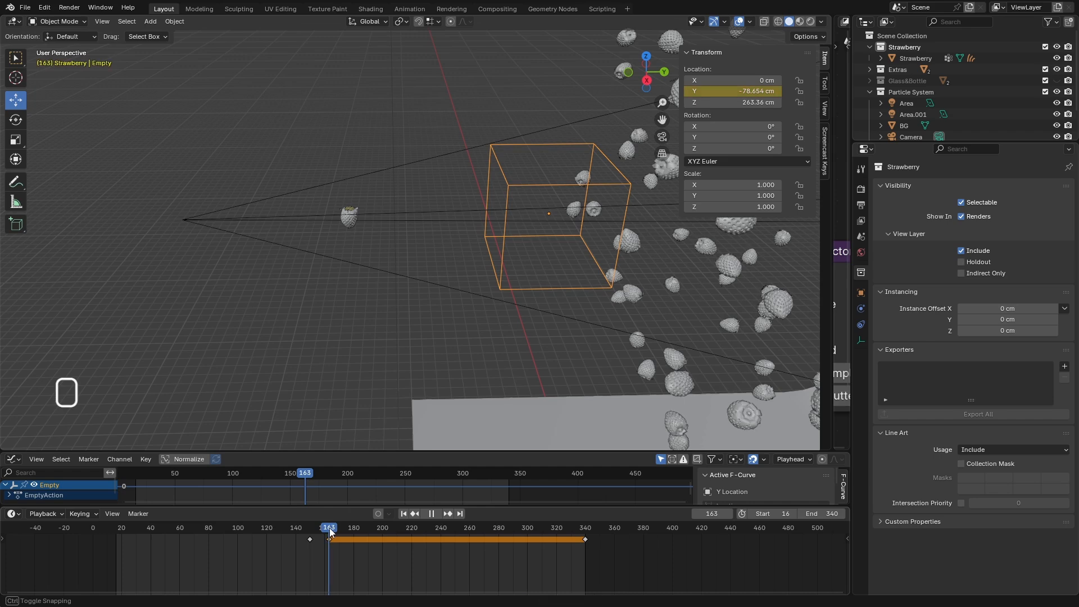
pyautogui.moveTo(333, 525); pyautogui.dragTo(329, 531)
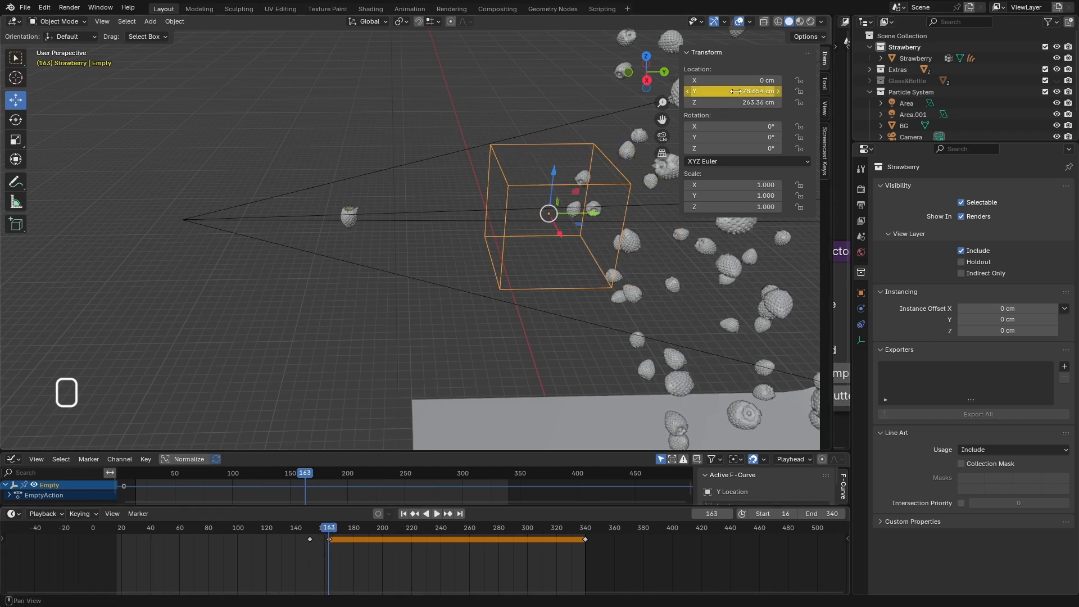
pyautogui.moveTo(735, 91); pyautogui.dragTo(711, 91)
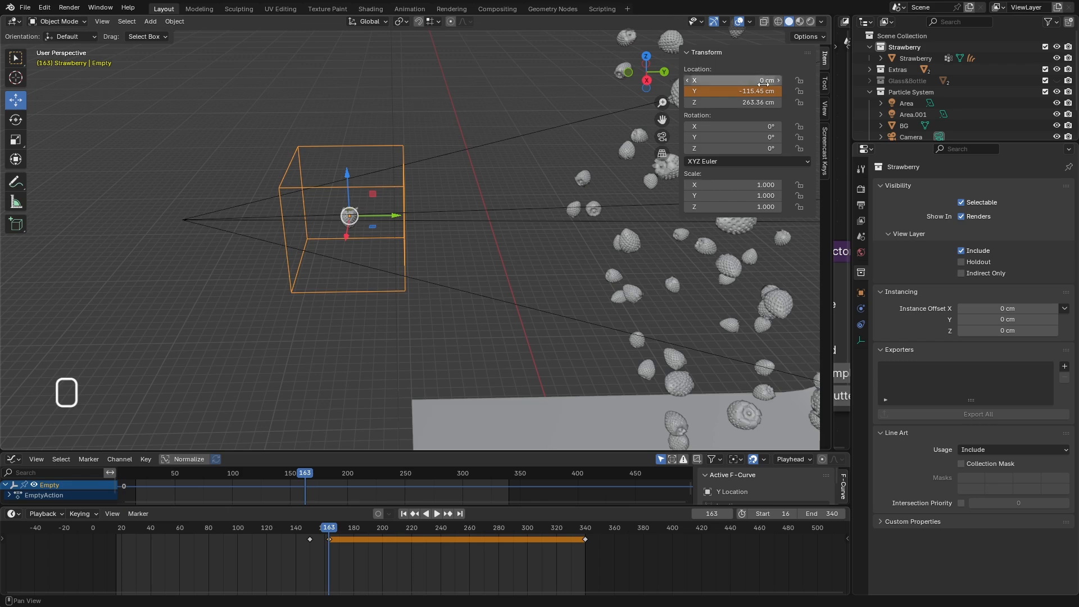
pyautogui.rightClick(744, 91)
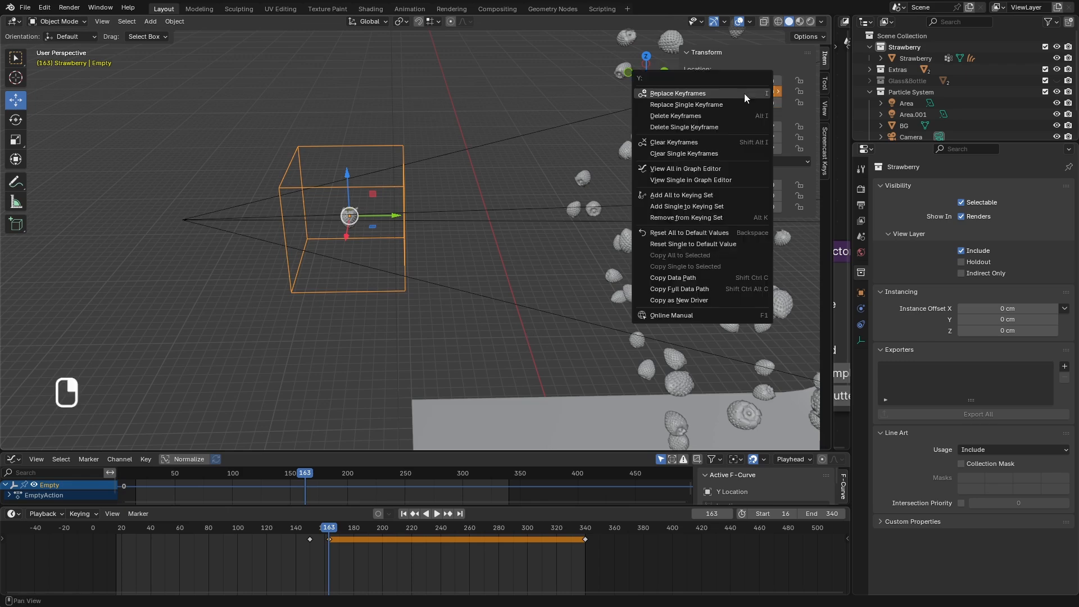
pyautogui.click(709, 105)
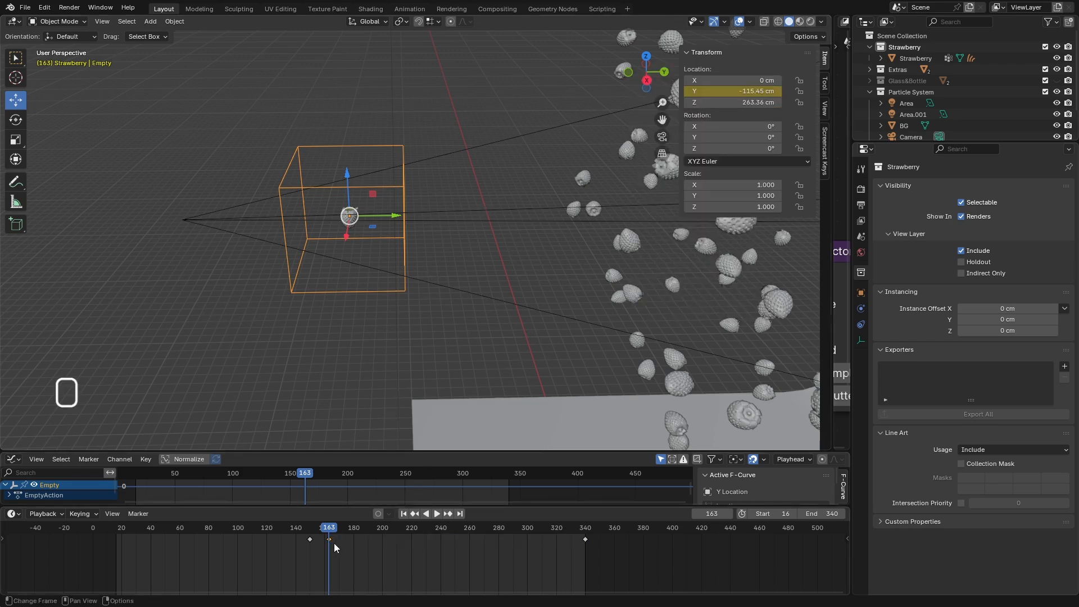
# Duplicate the Empty's frame 163 keyframe to the end of its animation at frame 340.
pyautogui.click(586, 540)
pyautogui.click(330, 540)
pyautogui.hotkey('shift', 'd')
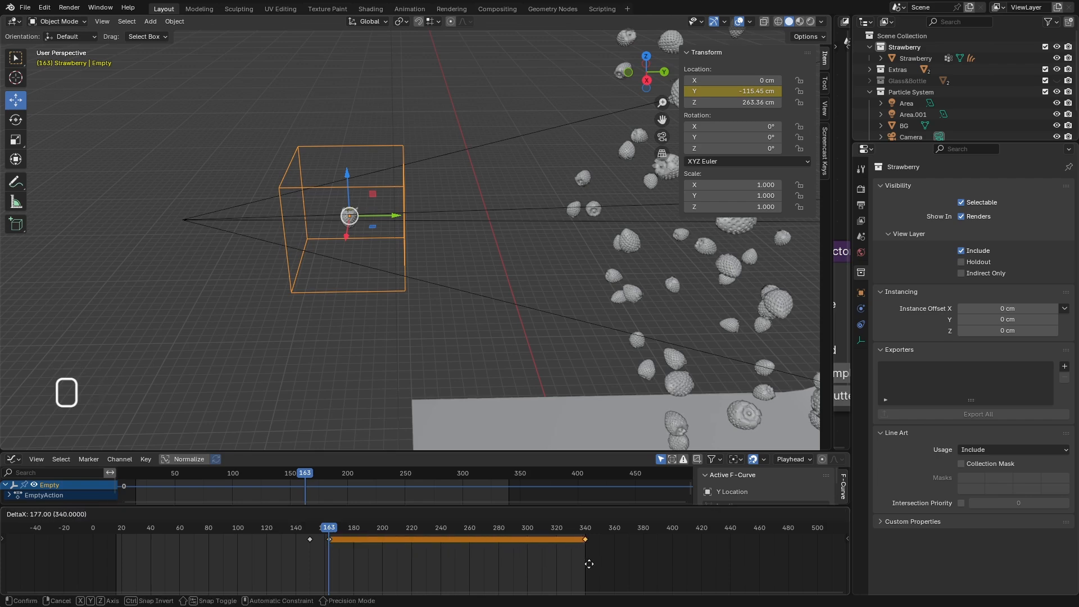
pyautogui.click(588, 564)
pyautogui.moveTo(328, 527)
pyautogui.mouseDown()
pyautogui.moveTo(304, 531)
pyautogui.moveTo(345, 534)
pyautogui.moveTo(312, 541)
pyautogui.moveTo(328, 541)
pyautogui.mouseUp()
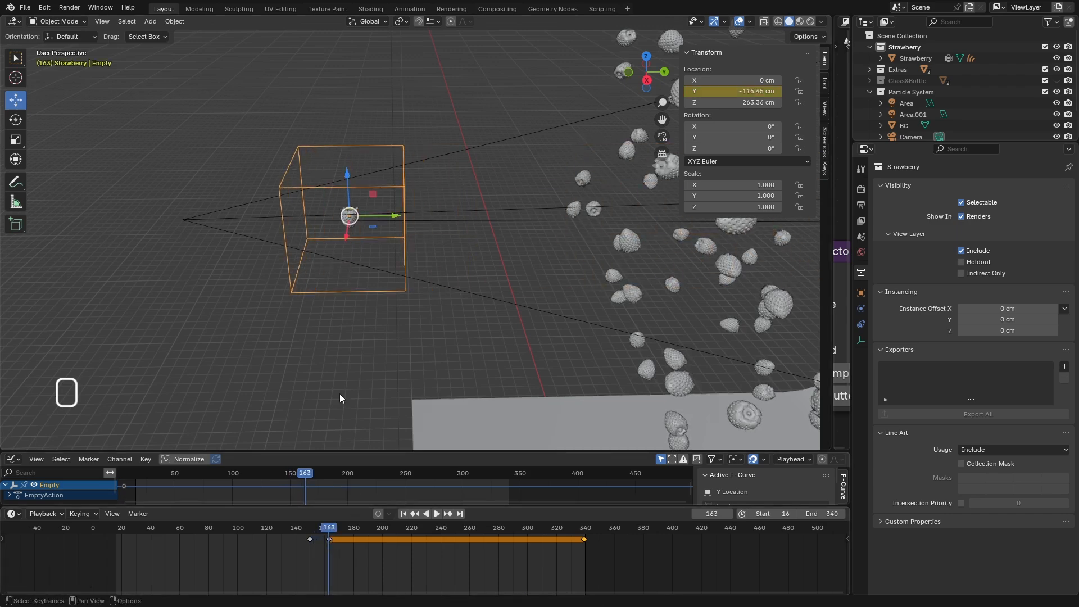
# In the right orthographic view, select the strawberry and insert a single keyframe on its Z location at frame 163.
pyautogui.scroll(-2, 340, 394)
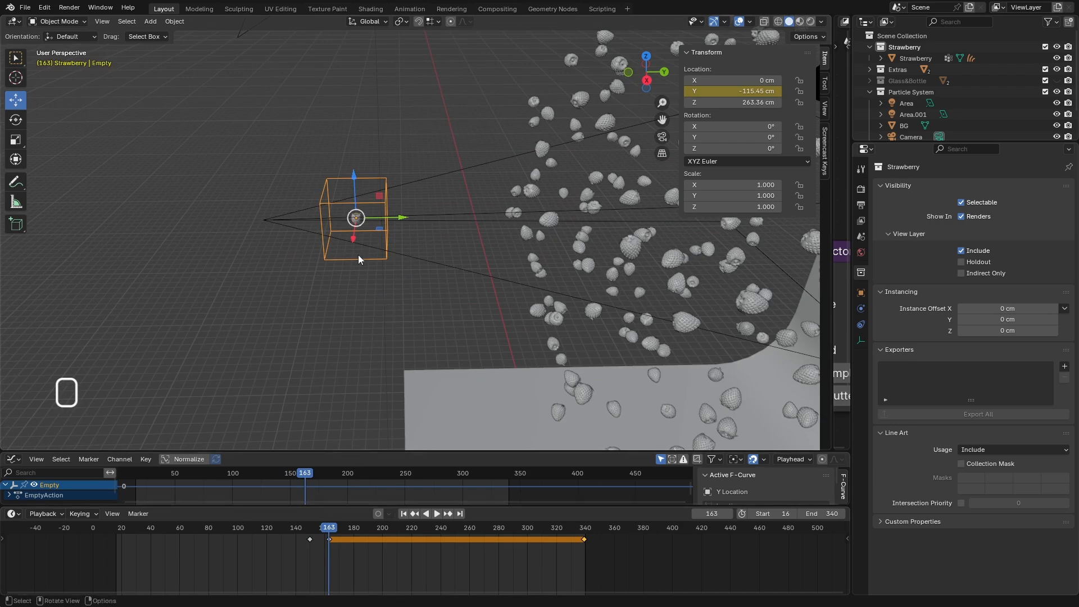
pyautogui.moveTo(358, 255)
pyautogui.mouseDown(button='middle')
pyautogui.moveTo(373, 288)
pyautogui.moveTo(375, 248)
pyautogui.mouseUp(button='middle')
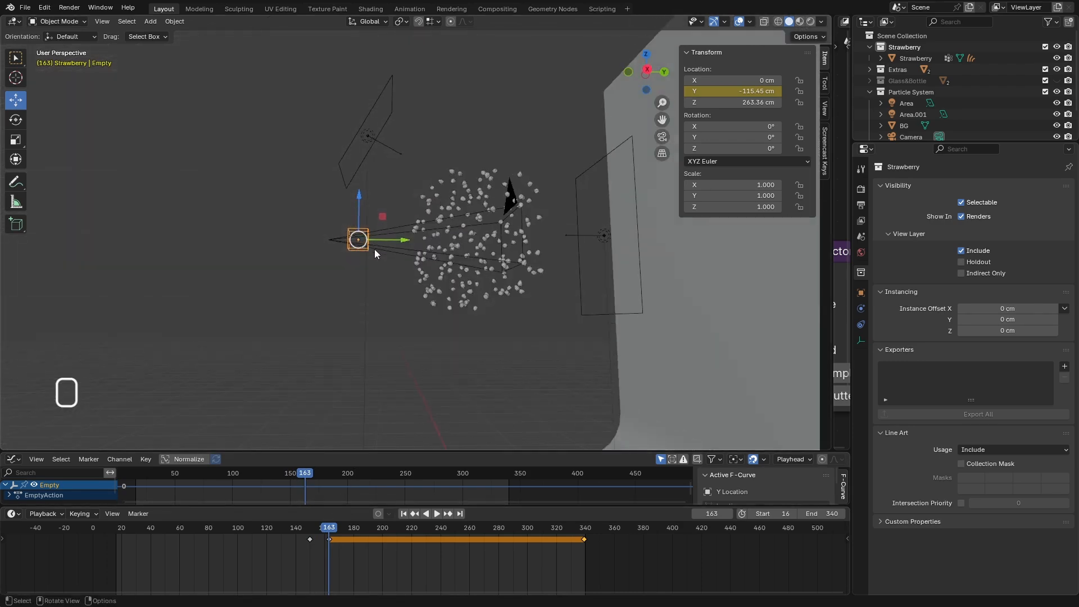
pyautogui.press('KP_3')
pyautogui.scroll(4, 366, 292)
pyautogui.scroll(8, 354, 135)
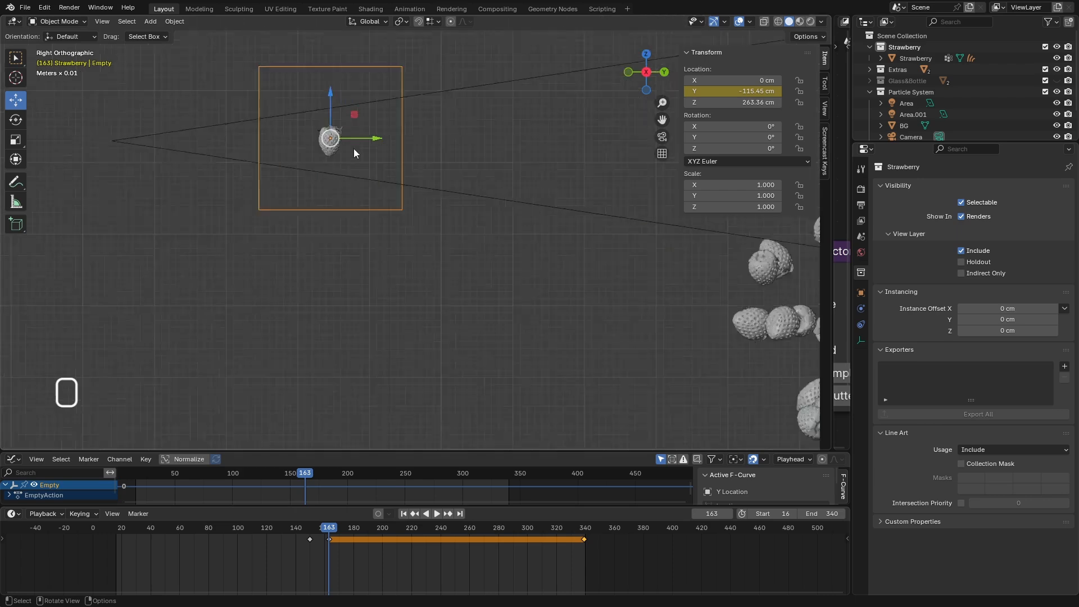
pyautogui.scroll(-2, 328, 120)
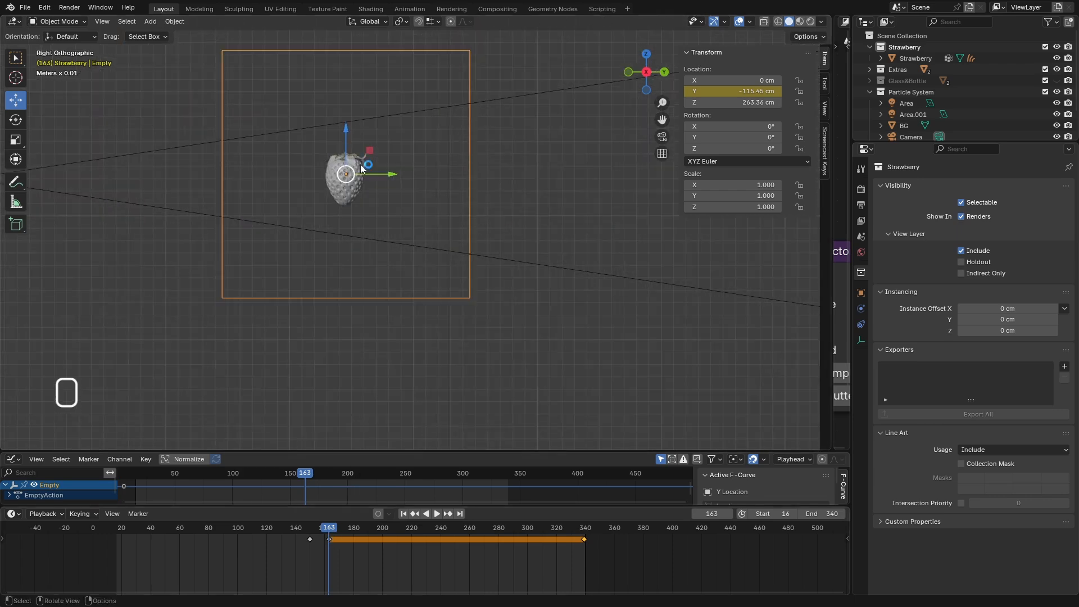
pyautogui.click(351, 193)
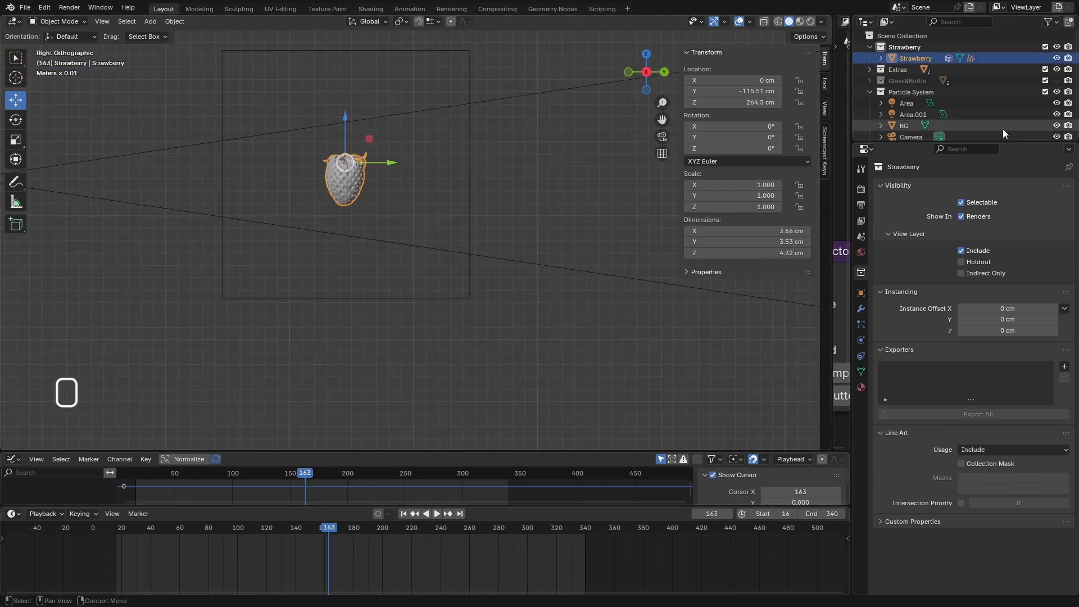
pyautogui.rightClick(736, 103)
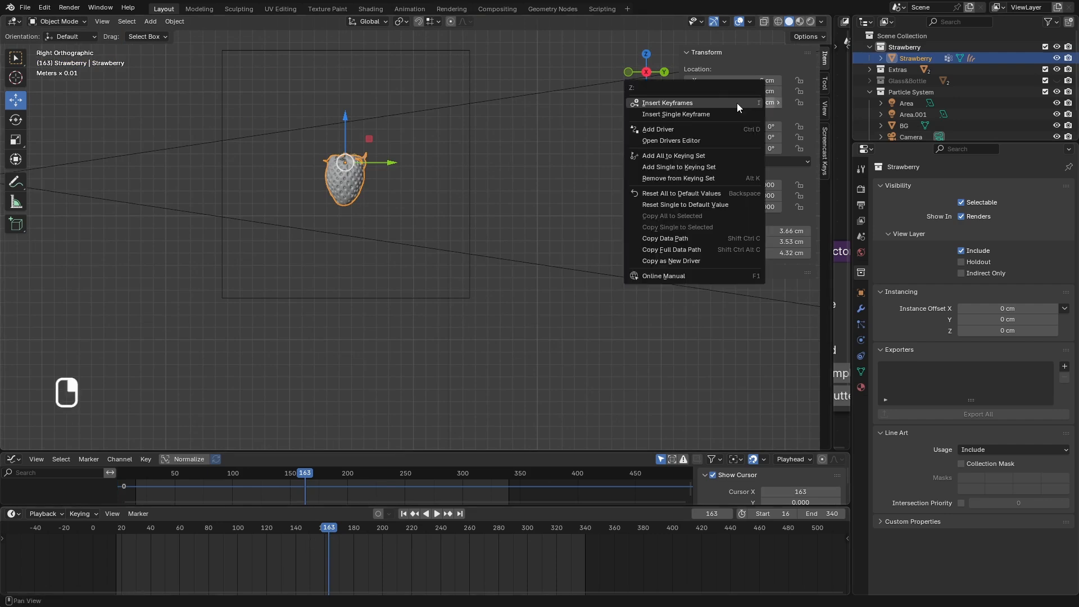
pyautogui.click(713, 112)
# Try to lower the strawberry 20.837 cm along Z at frame 163 for a start position below the camera view.
pyautogui.scroll(-5, 334, 214)
pyautogui.scroll(-4, 340, 208)
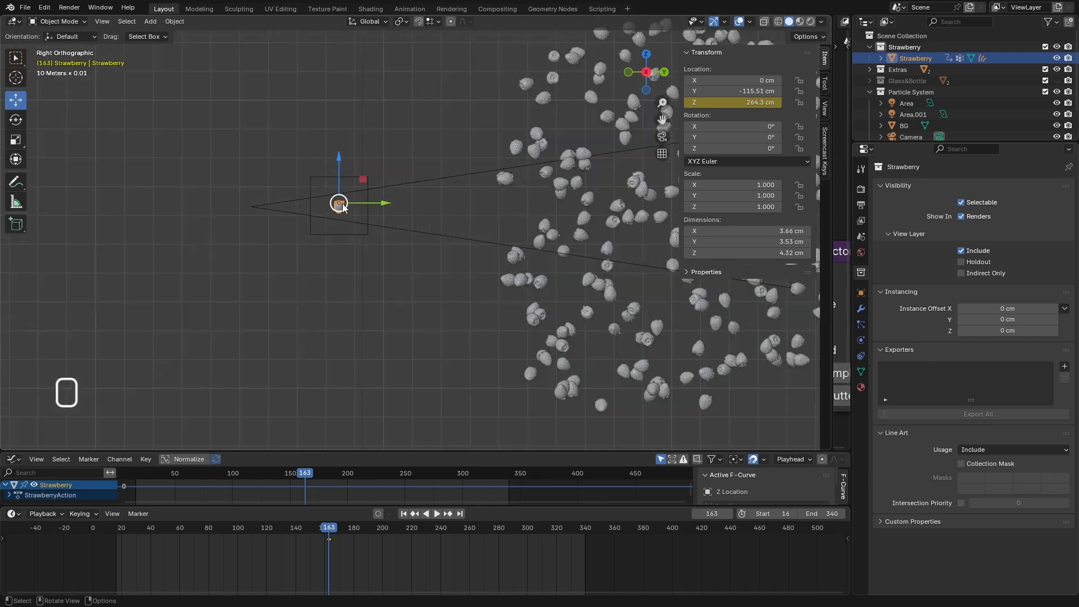
pyautogui.moveTo(339, 169); pyautogui.dragTo(344, 206)
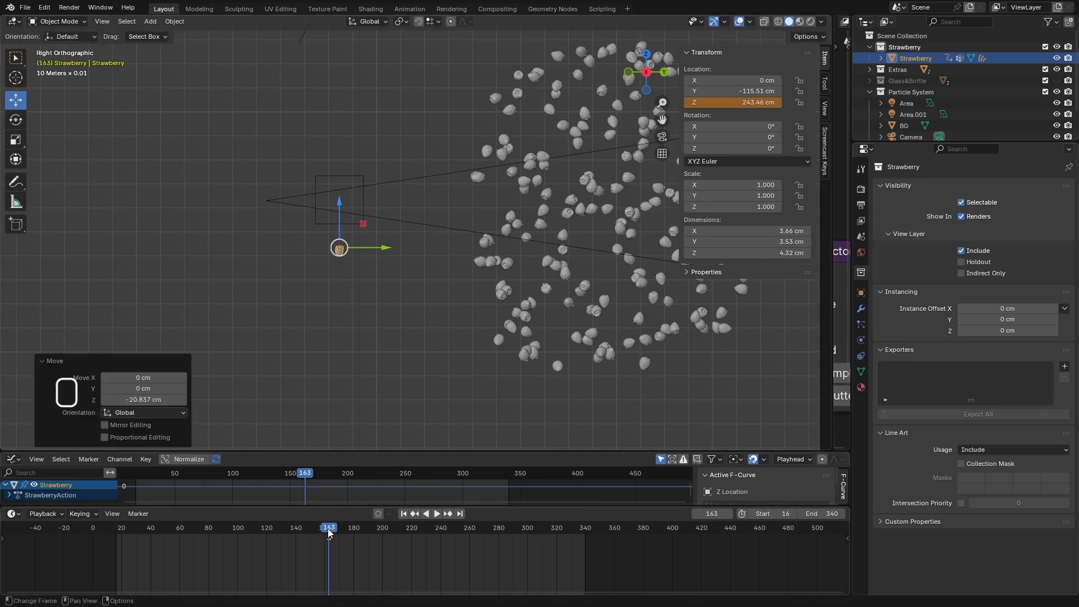
pyautogui.press('i')
pyautogui.moveTo(328, 528); pyautogui.dragTo(137, 535)
# Set the scene's start frame to 0 and go to that frame.
pyautogui.click(403, 514)
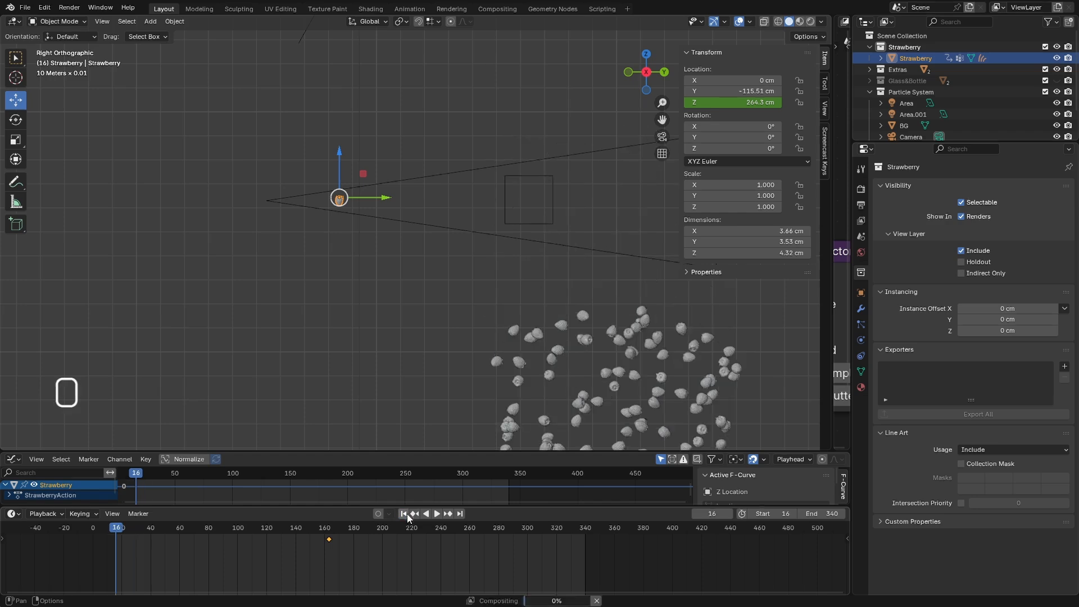
pyautogui.click(787, 514)
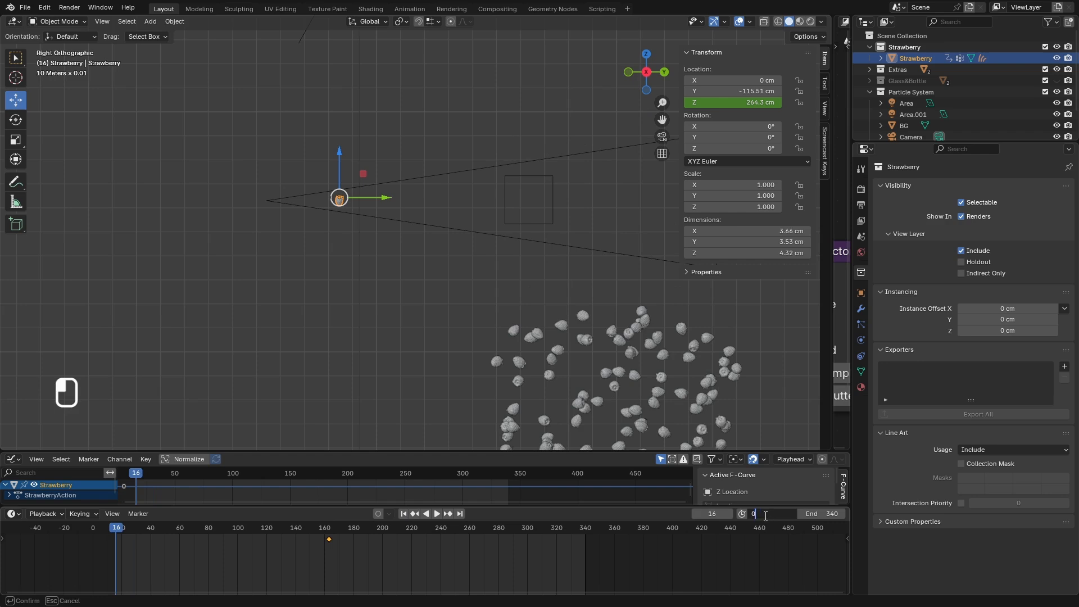
pyautogui.press('Return')
pyautogui.scroll(-5, 402, 539)
pyautogui.scroll(4, 284, 541)
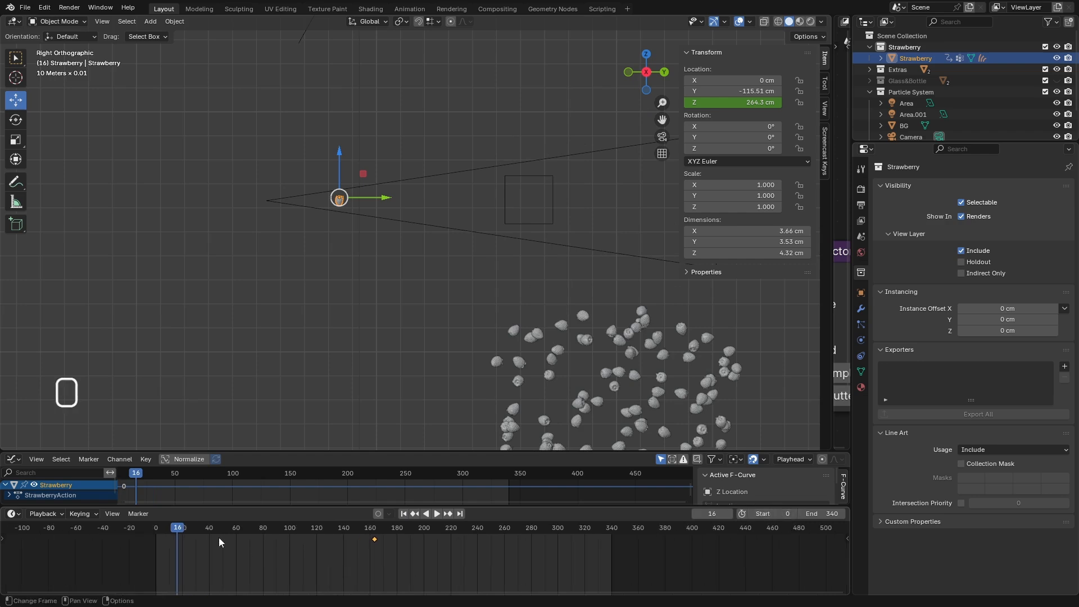
pyautogui.click(404, 514)
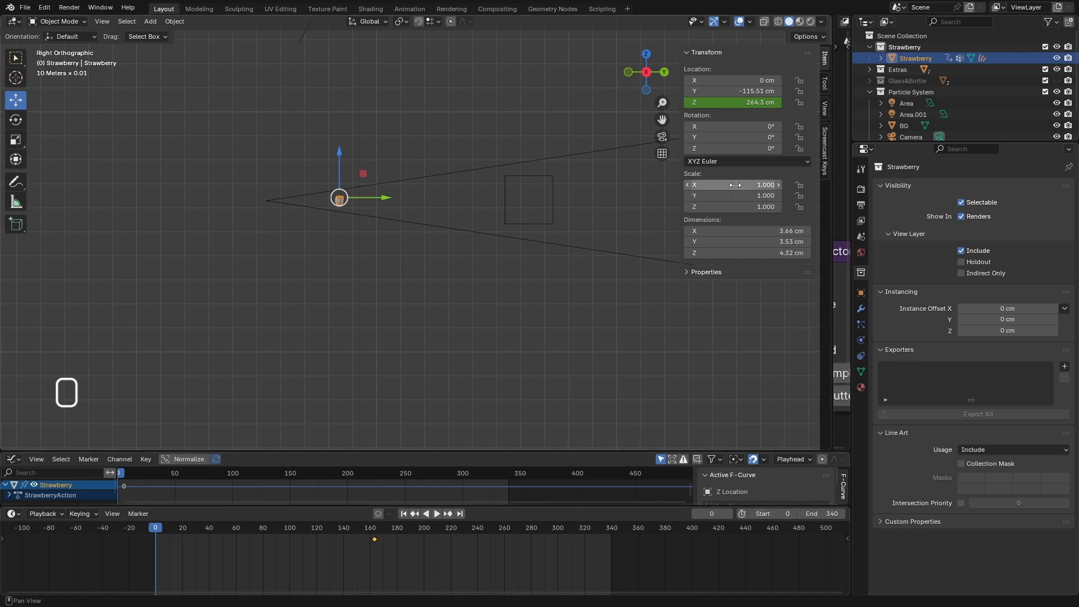
# At frame 0, keyframe the strawberry's Z location and replace the keyed value with 229.7 cm, below the camera's view.
pyautogui.rightClick(738, 102)
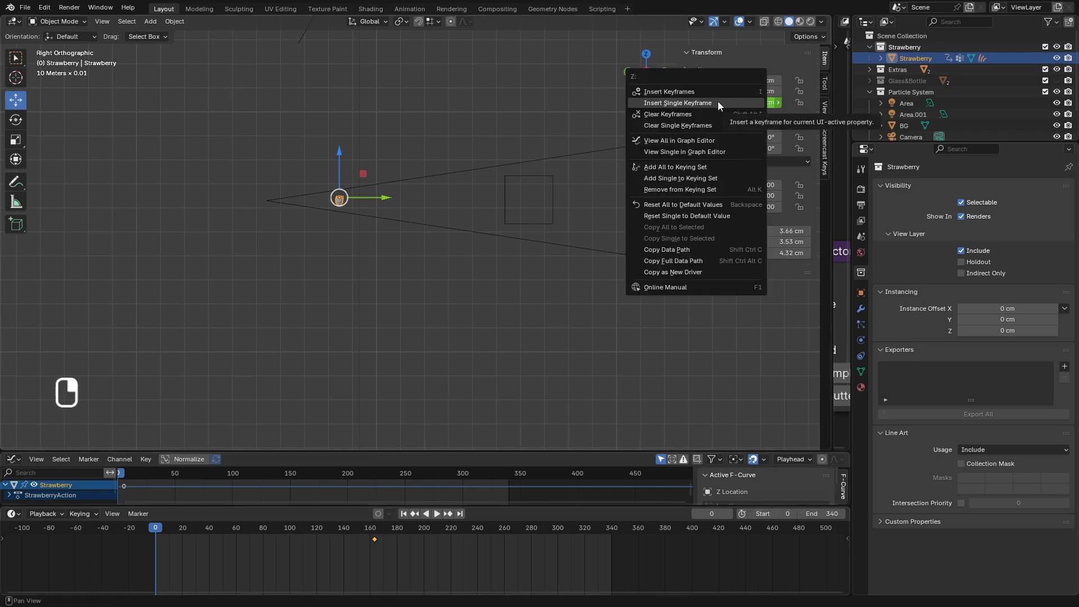
pyautogui.click(717, 103)
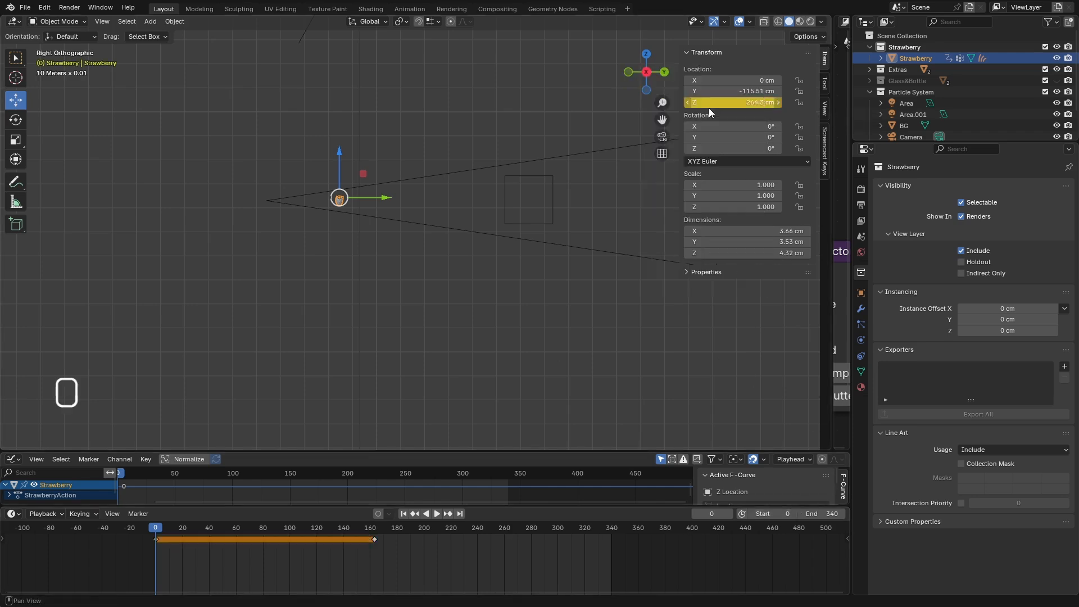
pyautogui.click(436, 514)
pyautogui.click(433, 514)
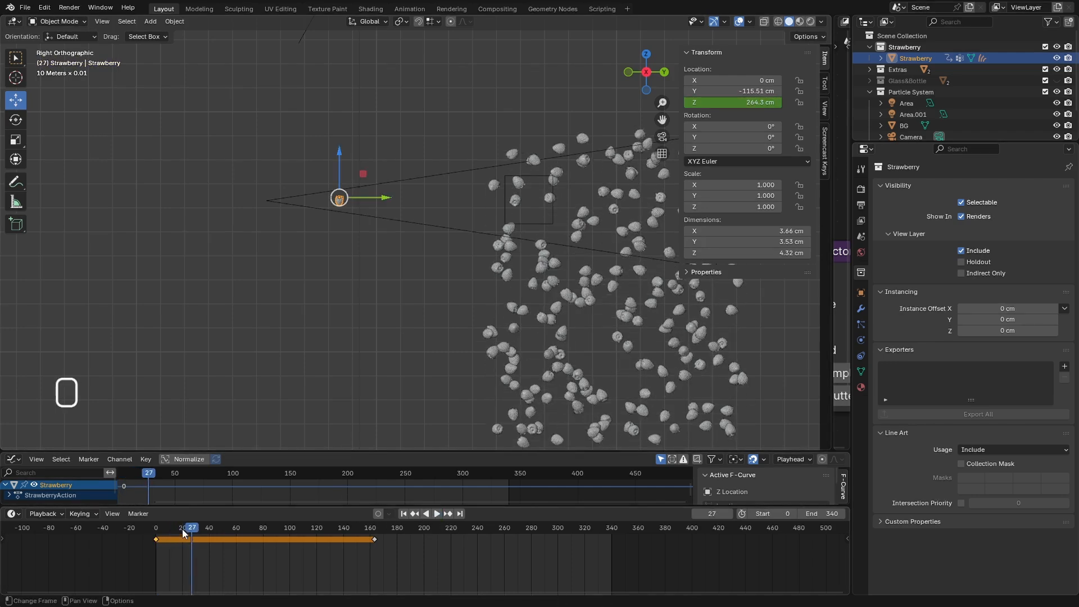
pyautogui.moveTo(182, 529); pyautogui.dragTo(155, 532)
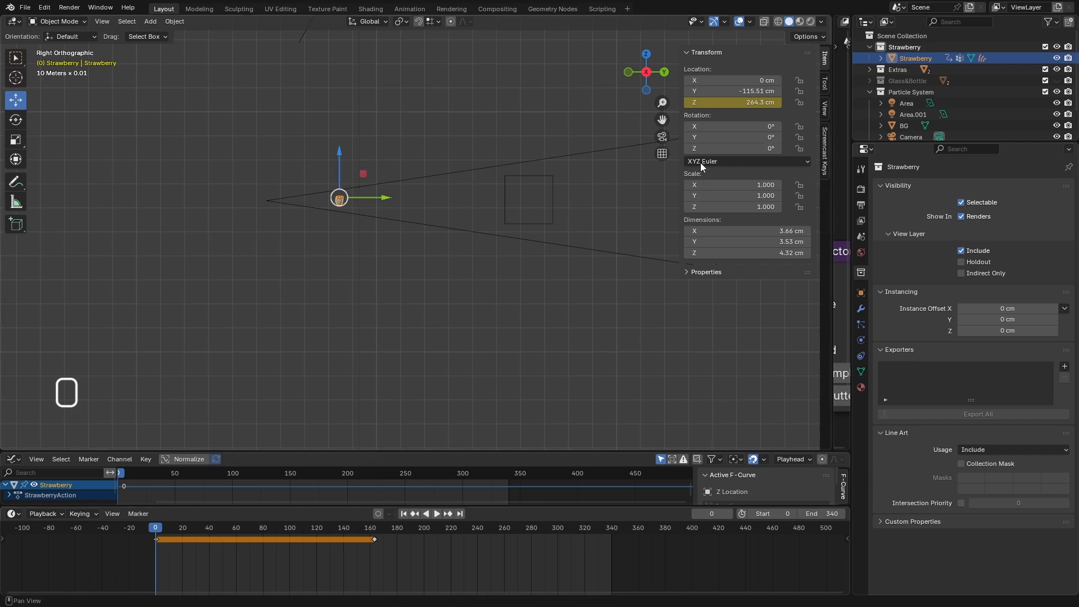
pyautogui.moveTo(747, 102); pyautogui.dragTo(716, 102)
pyautogui.rightClick(748, 107)
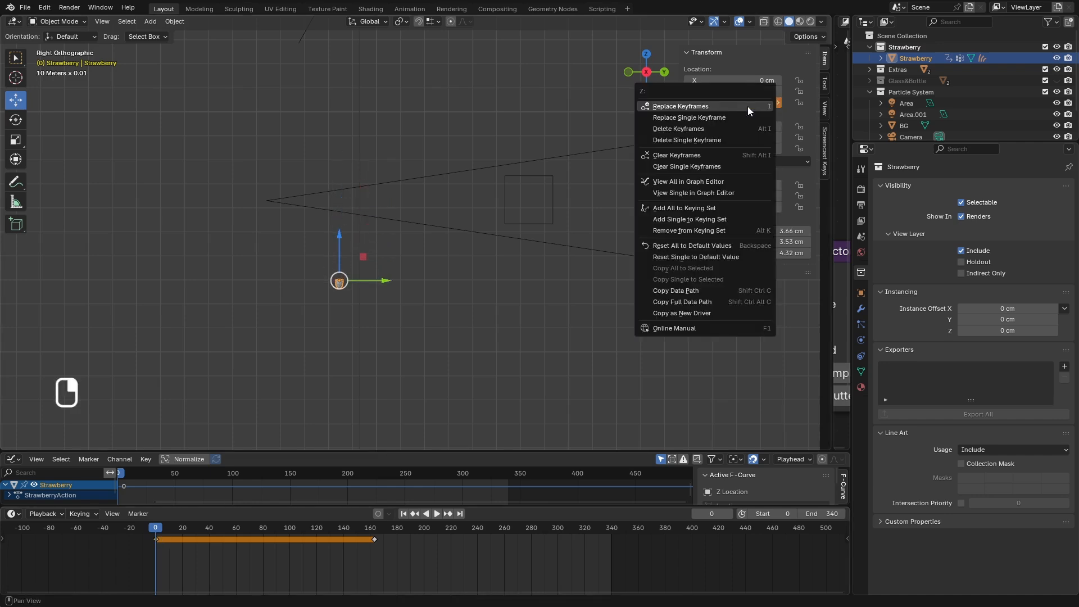
pyautogui.click(716, 117)
# Play the strawberry's rise, shift its starting keyframe from frame 0 to frame 140, and play the animation again.
pyautogui.click(437, 514)
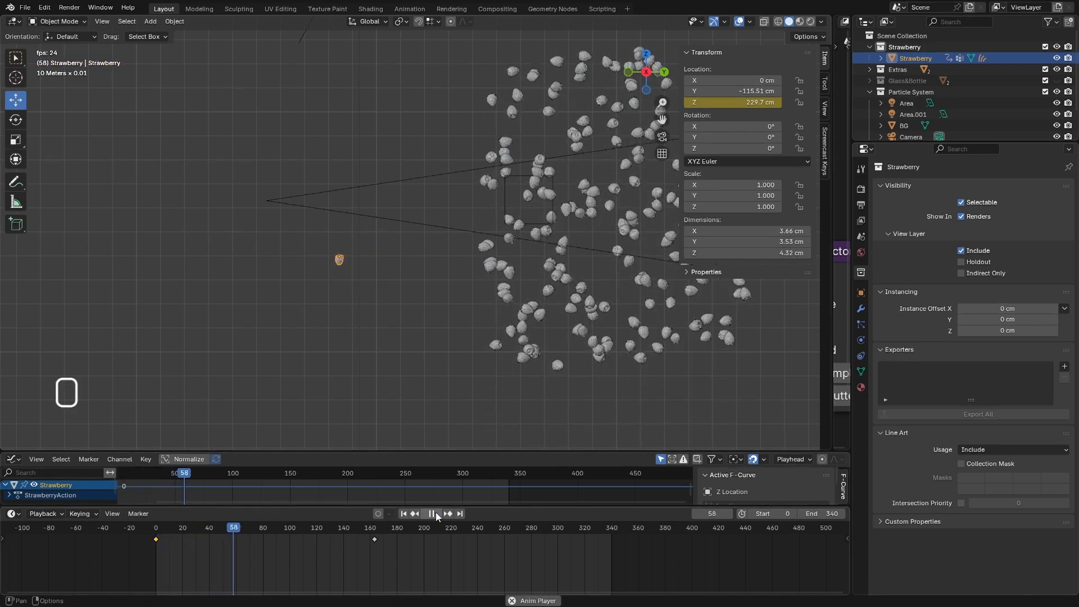
pyautogui.click(435, 512)
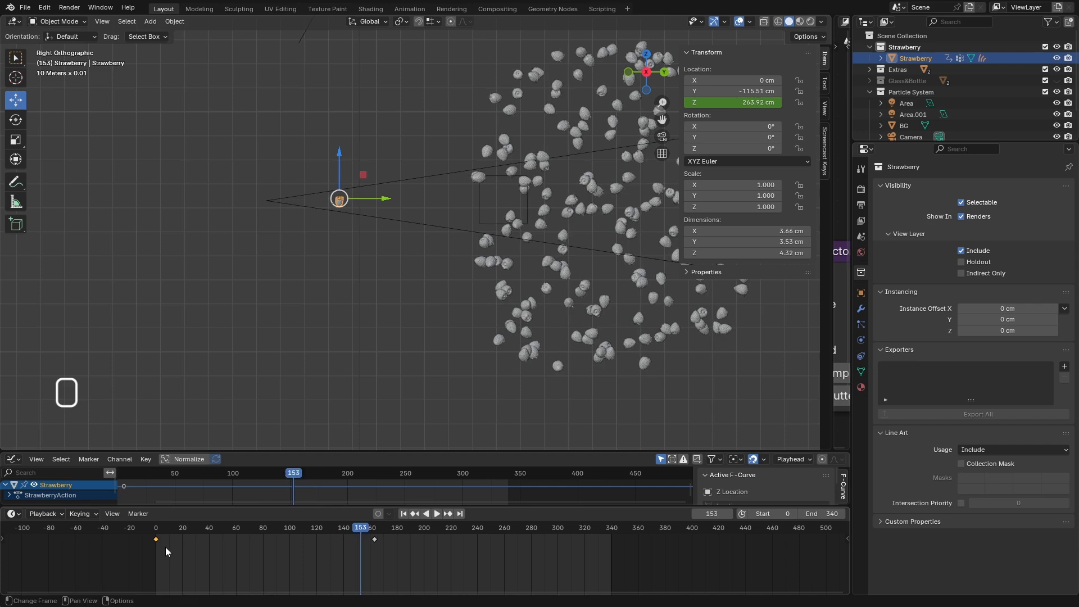
pyautogui.moveTo(157, 539); pyautogui.dragTo(300, 528)
pyautogui.click(437, 513)
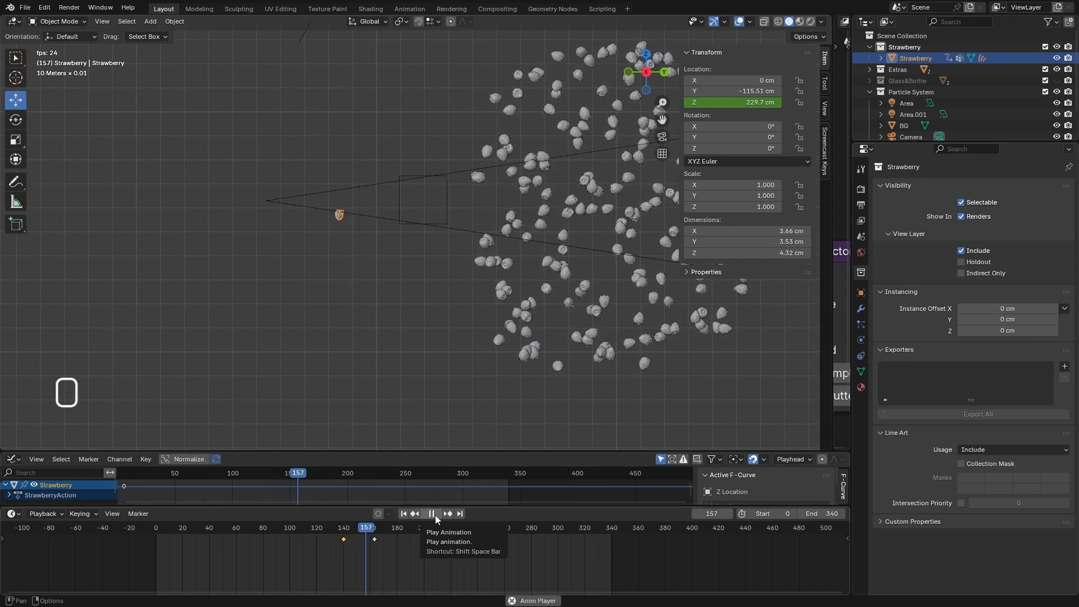
# Stop playback, rewind before the strawberry's rise, and play it through the camera in rendered shading.
pyautogui.click(436, 515)
pyautogui.moveTo(394, 529); pyautogui.dragTo(331, 530)
pyautogui.moveTo(379, 331); pyautogui.dragTo(388, 336, button='middle')
pyautogui.press('KP_0')
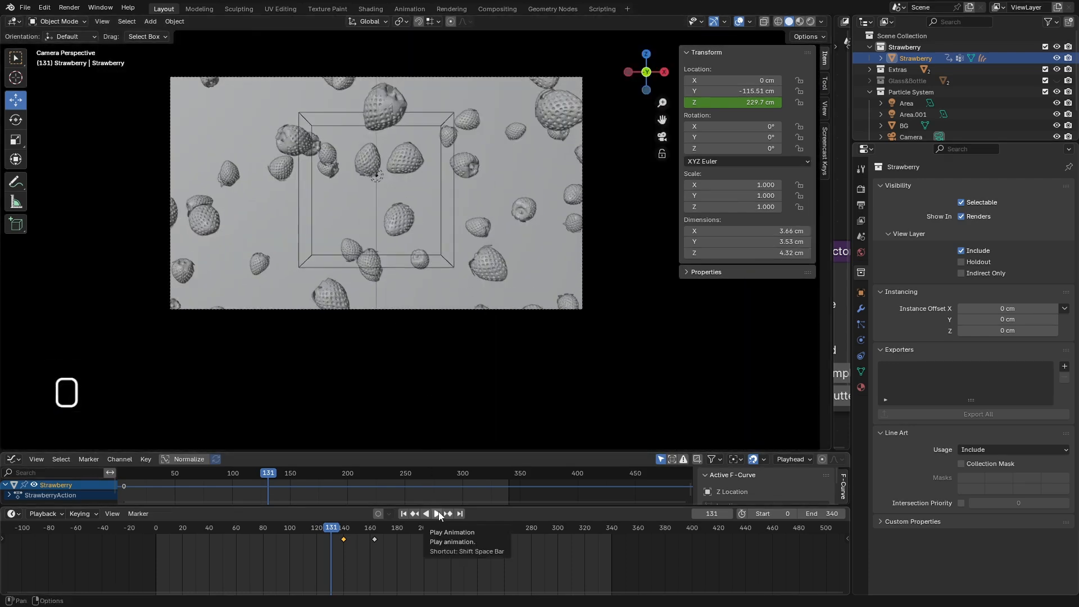
pyautogui.click(438, 512)
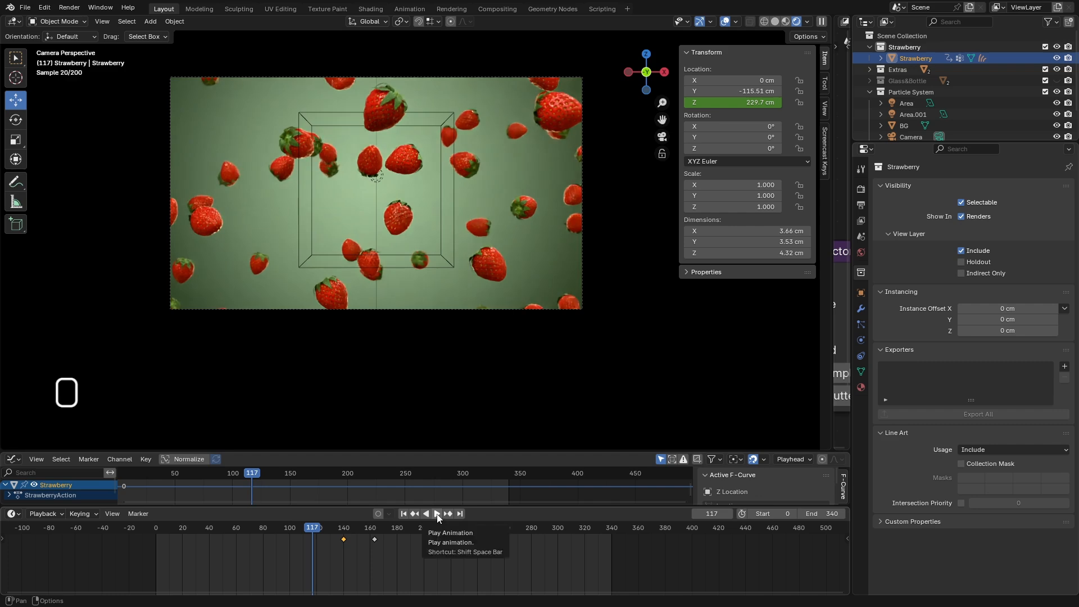
pyautogui.click(437, 514)
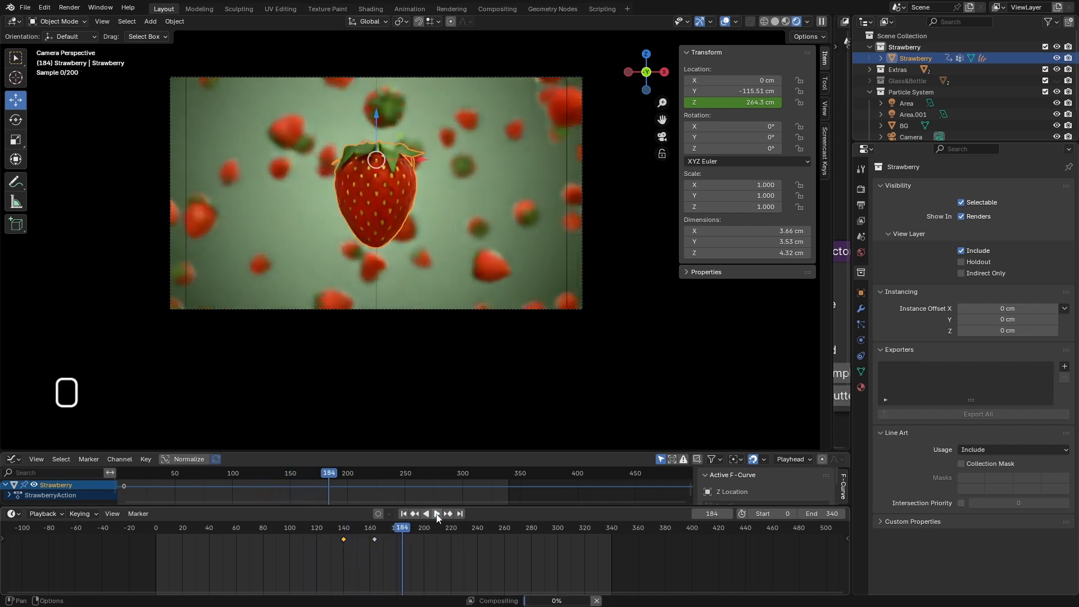
# Shift the strawberry's ending keyframe from frame 163 to about frame 154 and play the faster rise.
pyautogui.moveTo(402, 528); pyautogui.dragTo(359, 538)
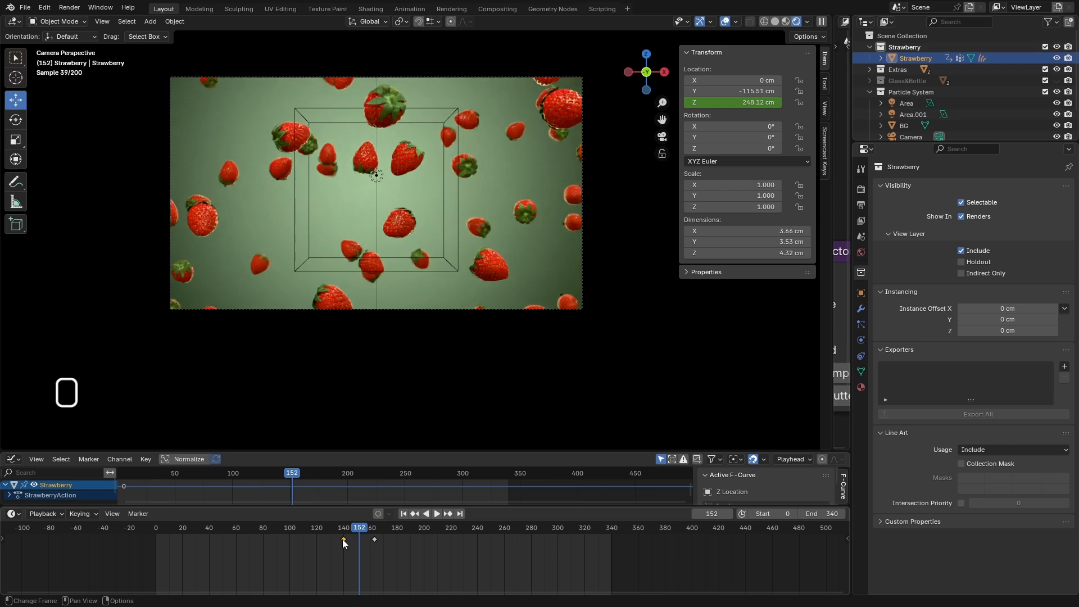
pyautogui.click(374, 532)
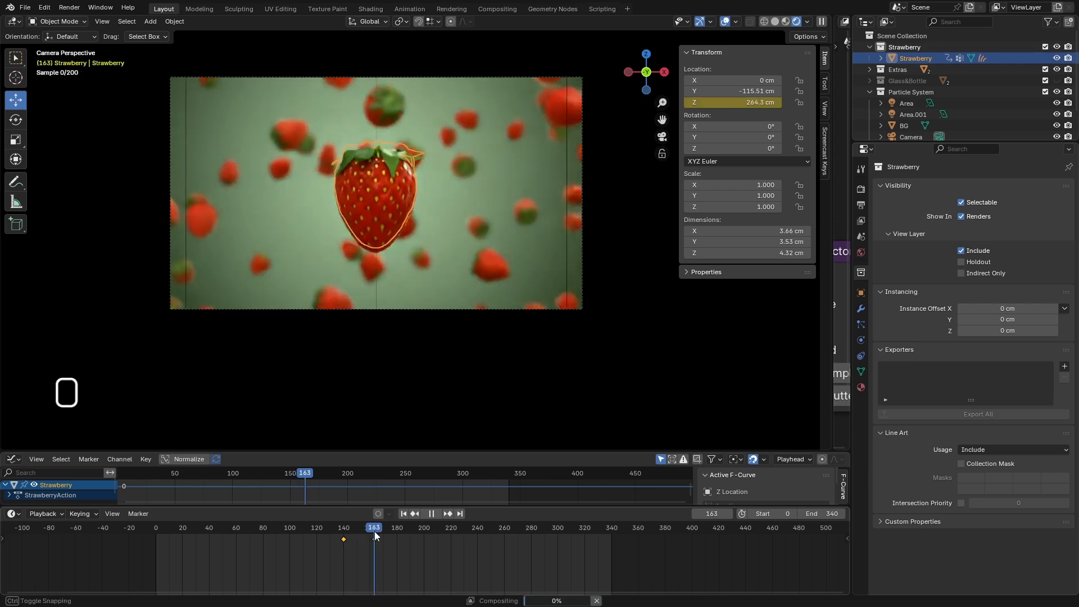
pyautogui.moveTo(373, 538); pyautogui.dragTo(327, 529)
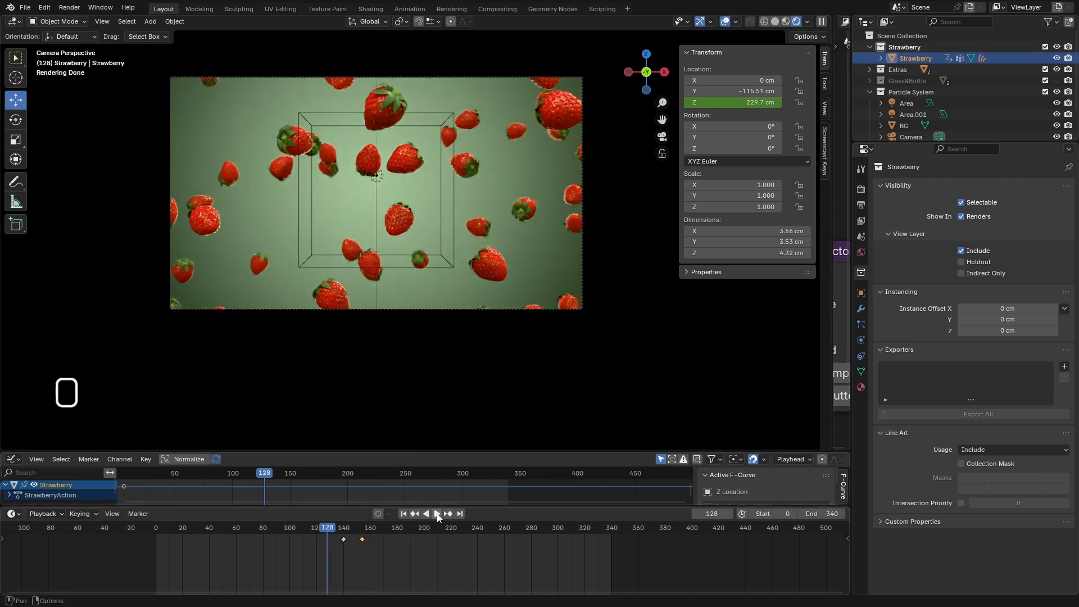
pyautogui.click(437, 513)
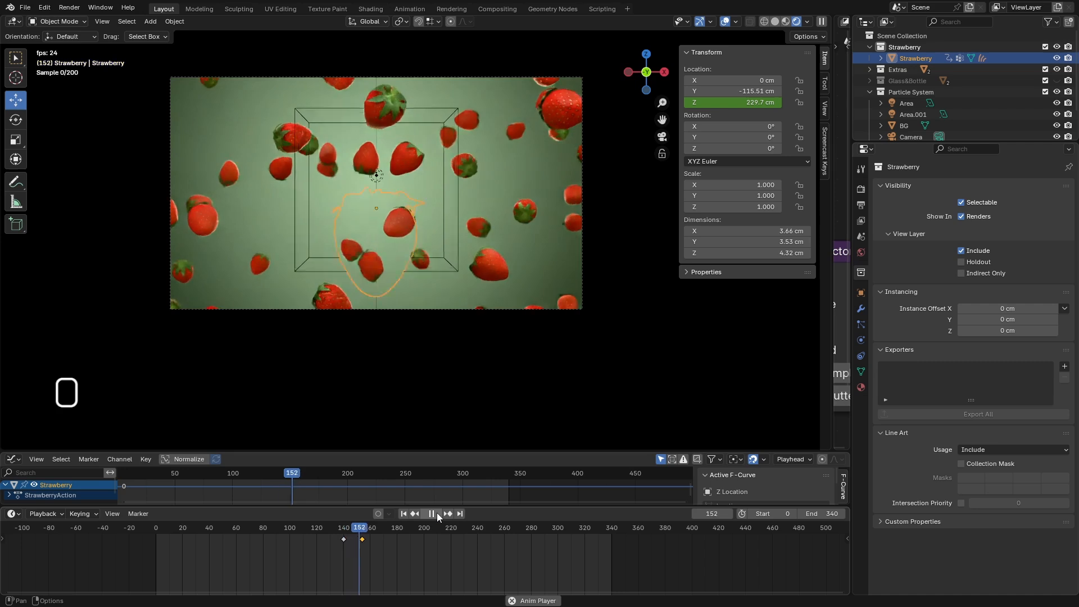
# Examine the raised strawberry's focus and the background blur in the rendered camera view between frames 156 and 178.
pyautogui.moveTo(337, 527); pyautogui.dragTo(365, 530)
pyautogui.scroll(3, 386, 199)
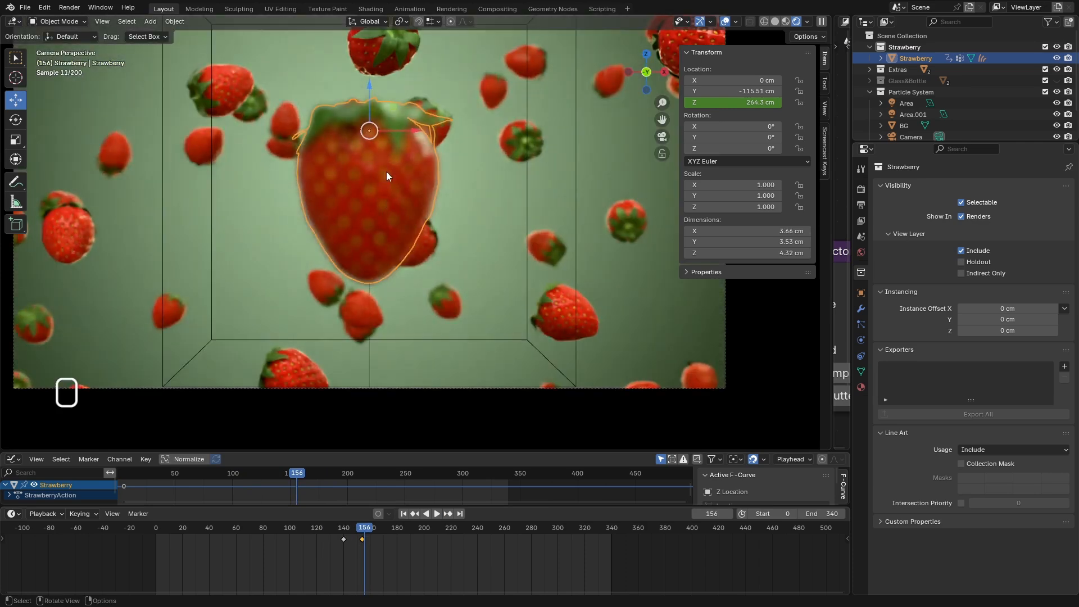
pyautogui.scroll(-1, 355, 256)
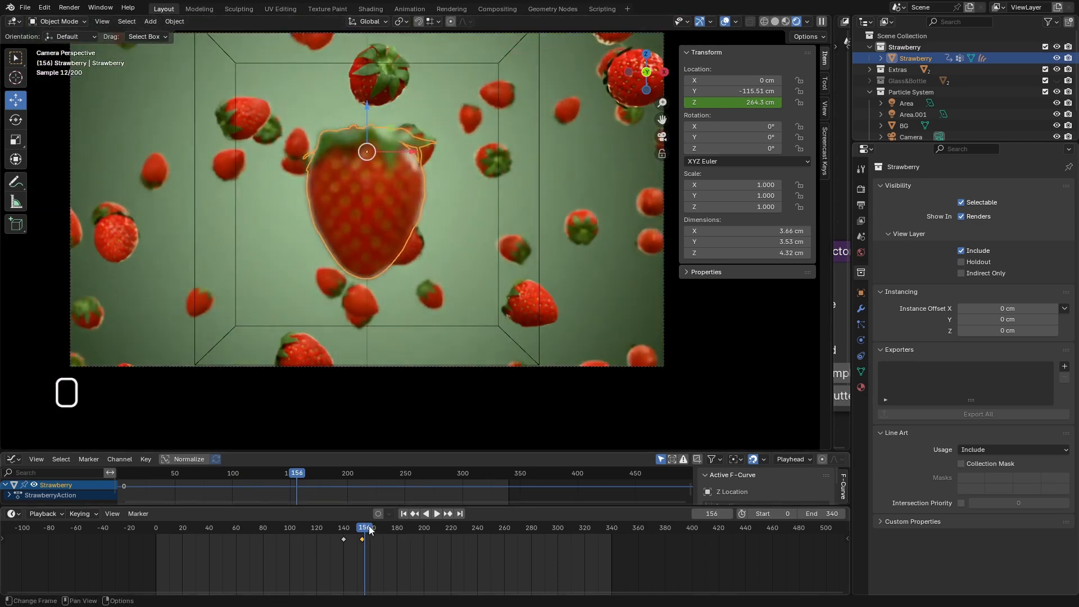
pyautogui.moveTo(368, 528); pyautogui.dragTo(360, 527)
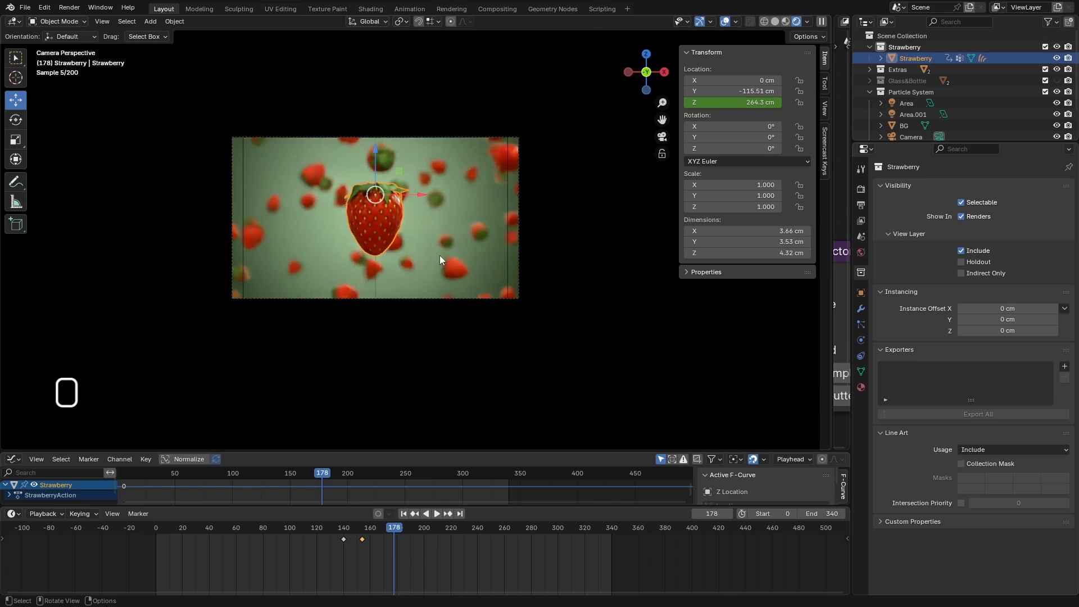
pyautogui.scroll(4, 439, 255)
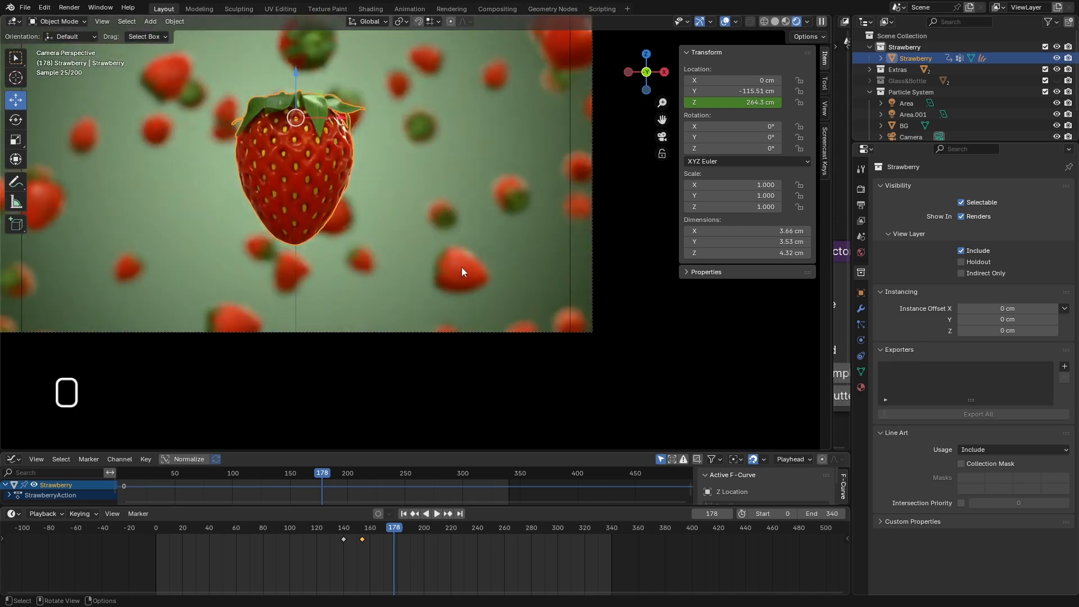
pyautogui.scroll(-5, 399, 203)
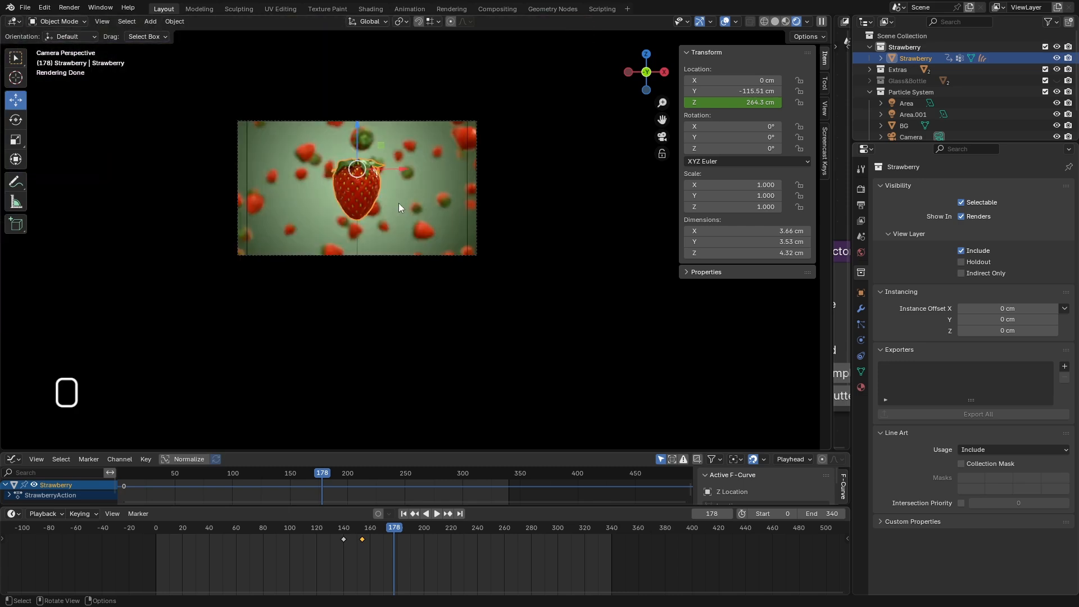
pyautogui.scroll(4, 399, 203)
pyautogui.moveTo(390, 527); pyautogui.dragTo(369, 545)
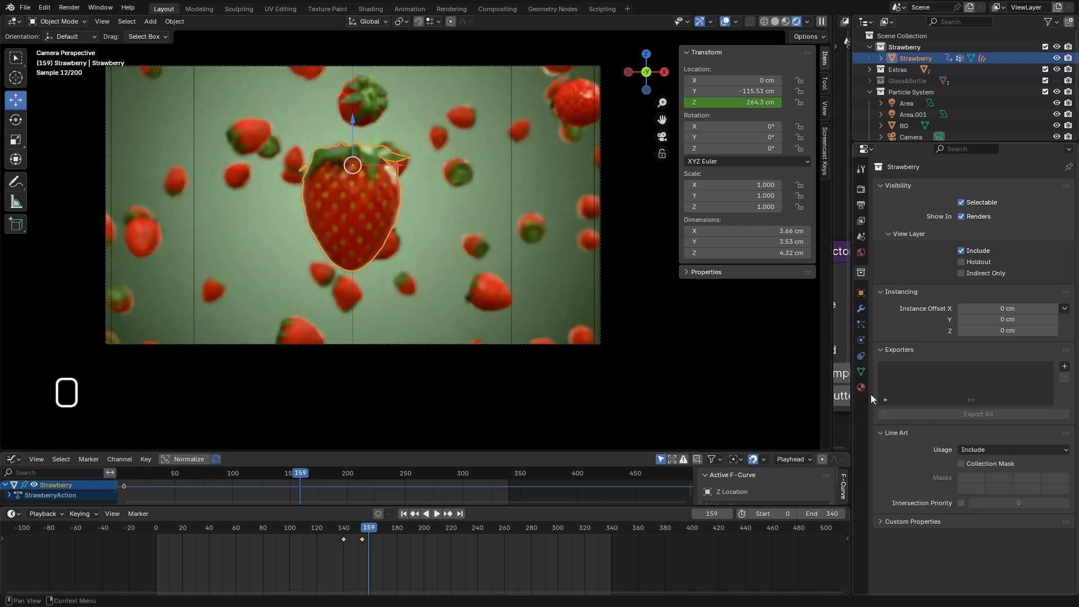
# Set the camera's depth of field F-Stop to 0.6 and scrub the timeline to check the focus.
pyautogui.scroll(-2, 911, 103)
pyautogui.click(911, 114)
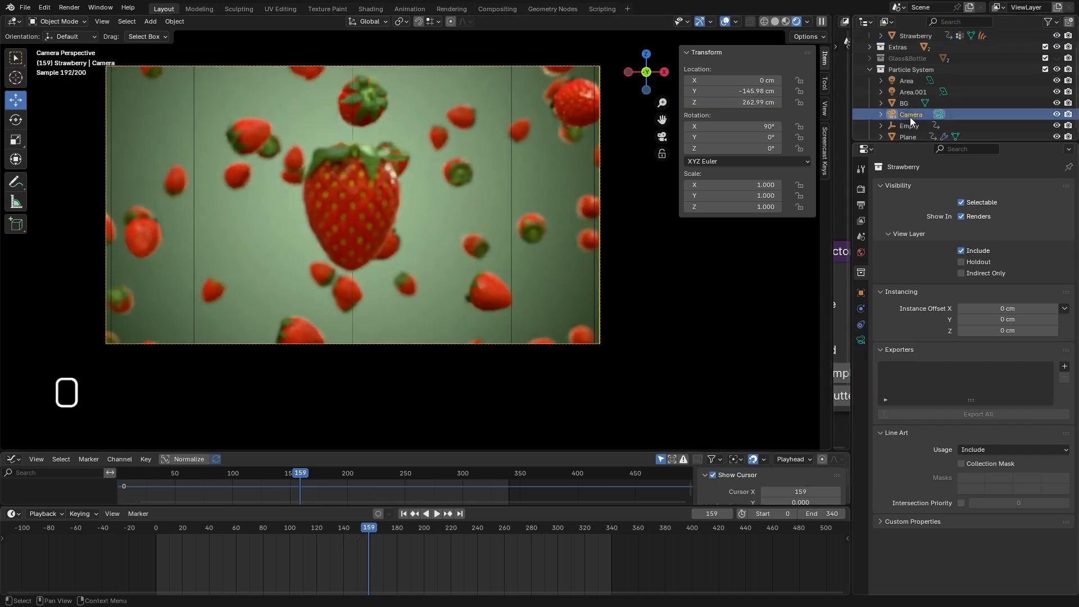
pyautogui.click(861, 339)
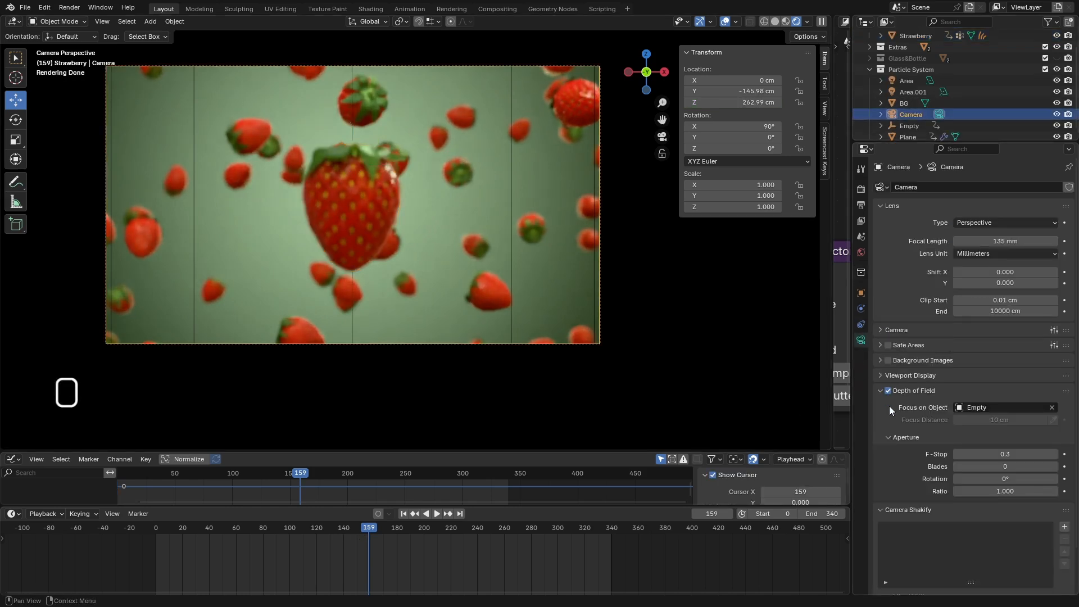
pyautogui.click(995, 455)
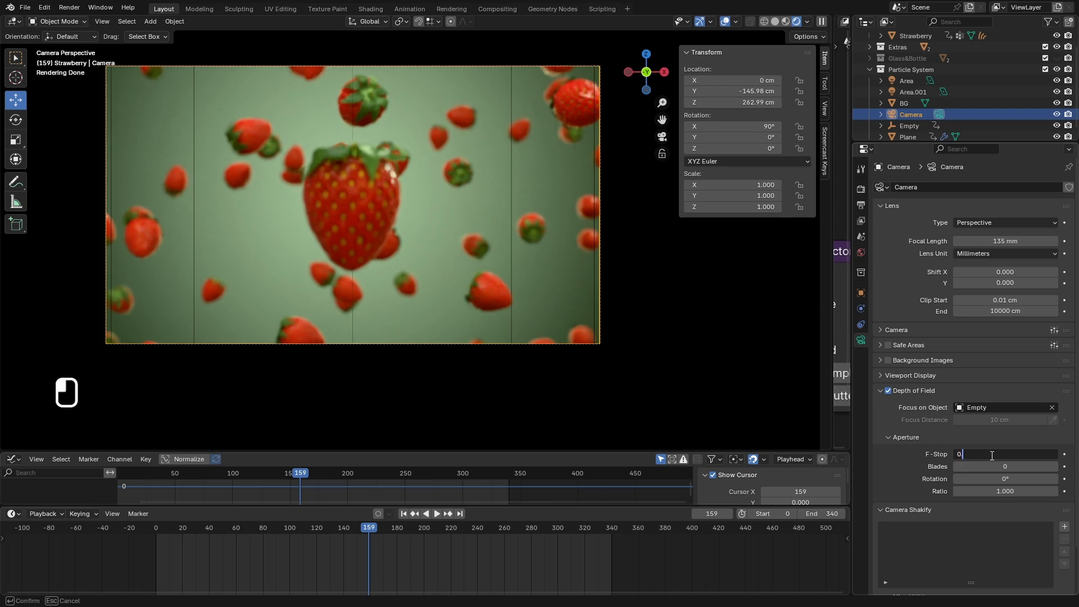
pyautogui.write('0.6')
pyautogui.press('Return')
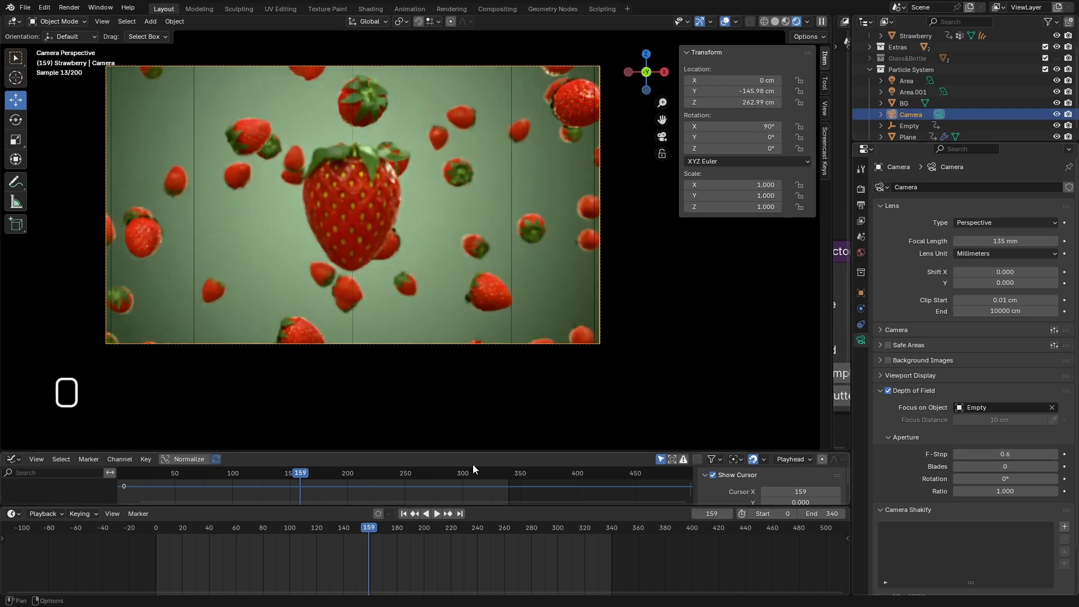
pyautogui.moveTo(368, 540); pyautogui.dragTo(403, 530)
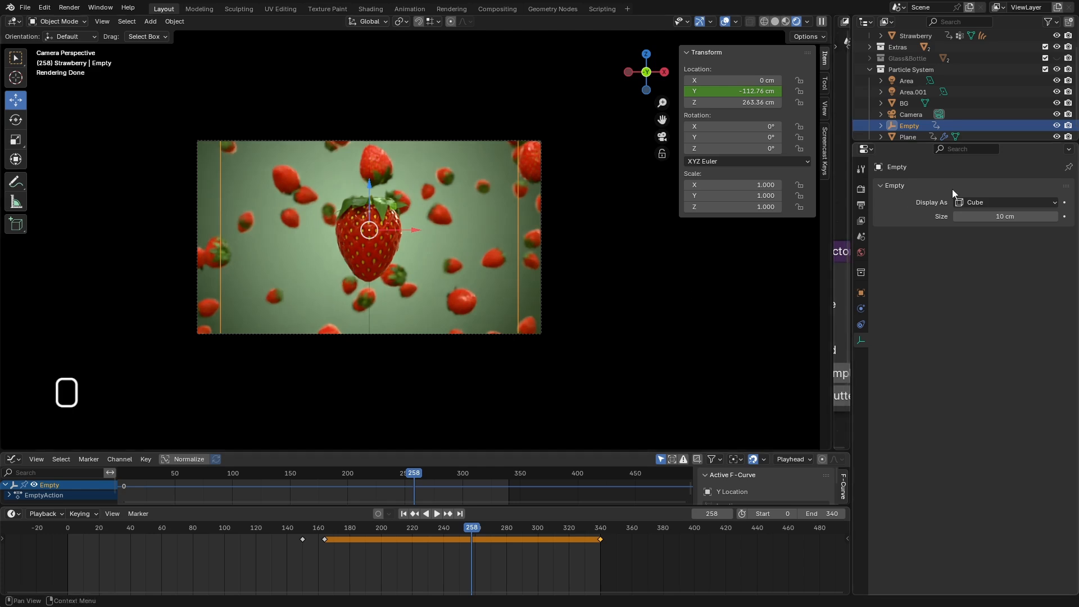
# Hide the Strawberry collection, scrub the particle strawberries to frame 341 and back to 238, and show the collection again.
pyautogui.scroll(2, 988, 50)
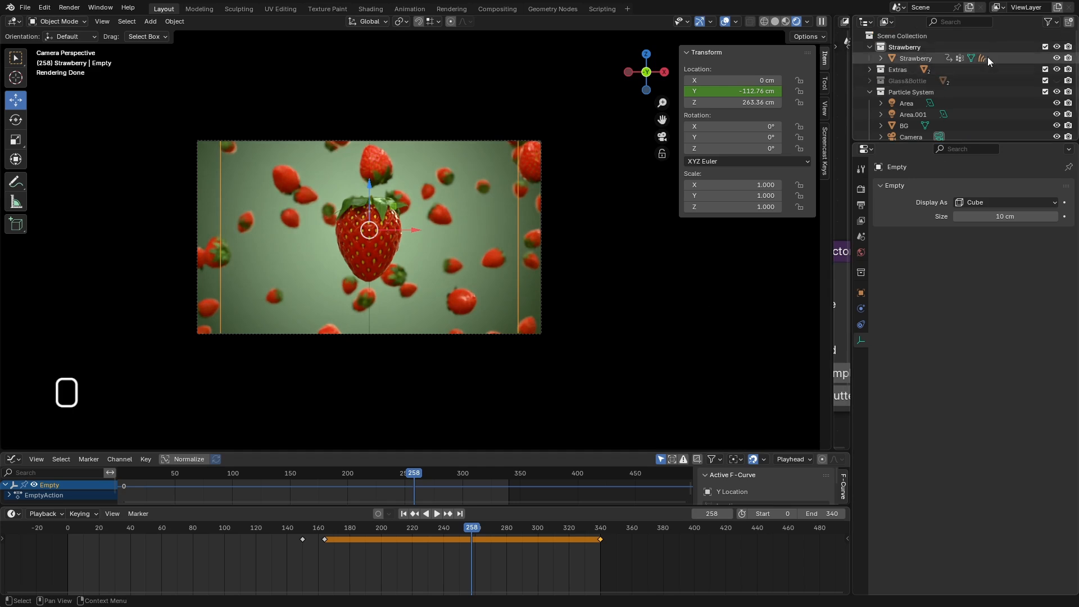
pyautogui.click(870, 47)
pyautogui.click(1068, 48)
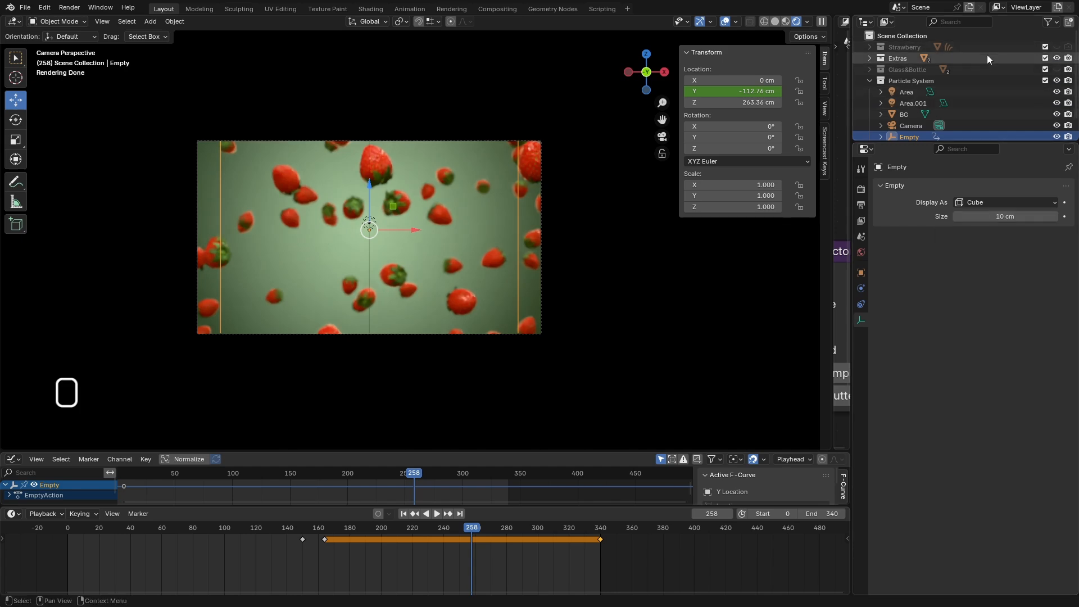
pyautogui.moveTo(434, 535); pyautogui.dragTo(602, 575)
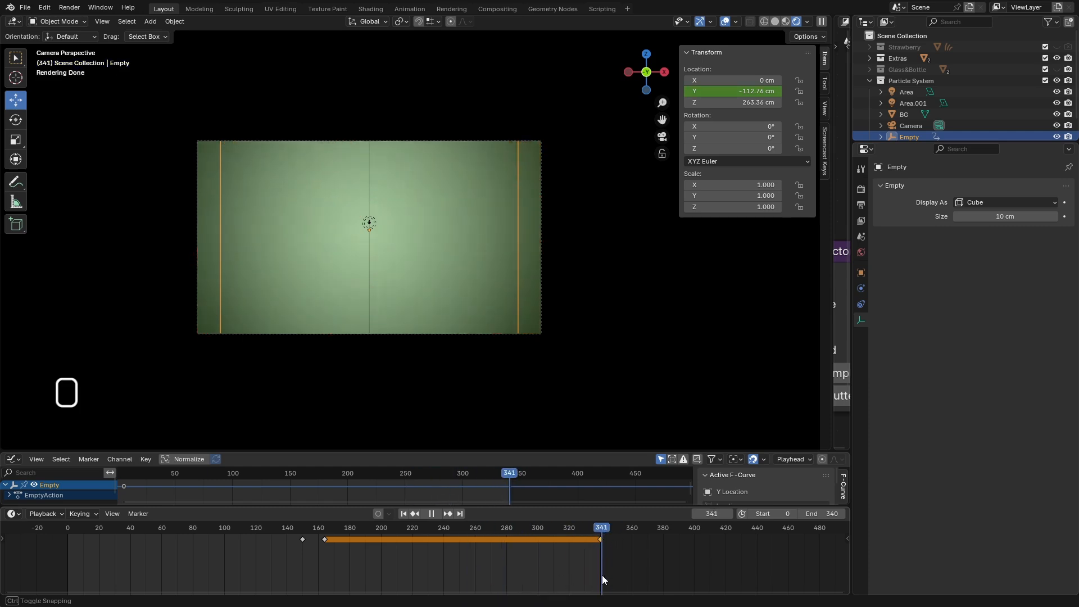
pyautogui.moveTo(601, 574); pyautogui.dragTo(441, 554)
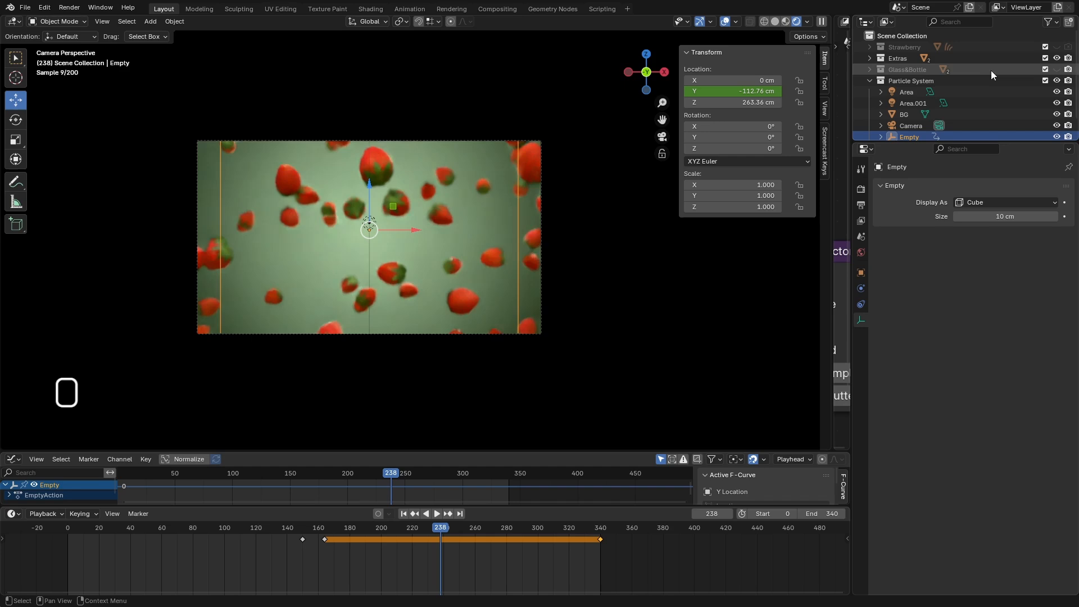
pyautogui.click(1057, 47)
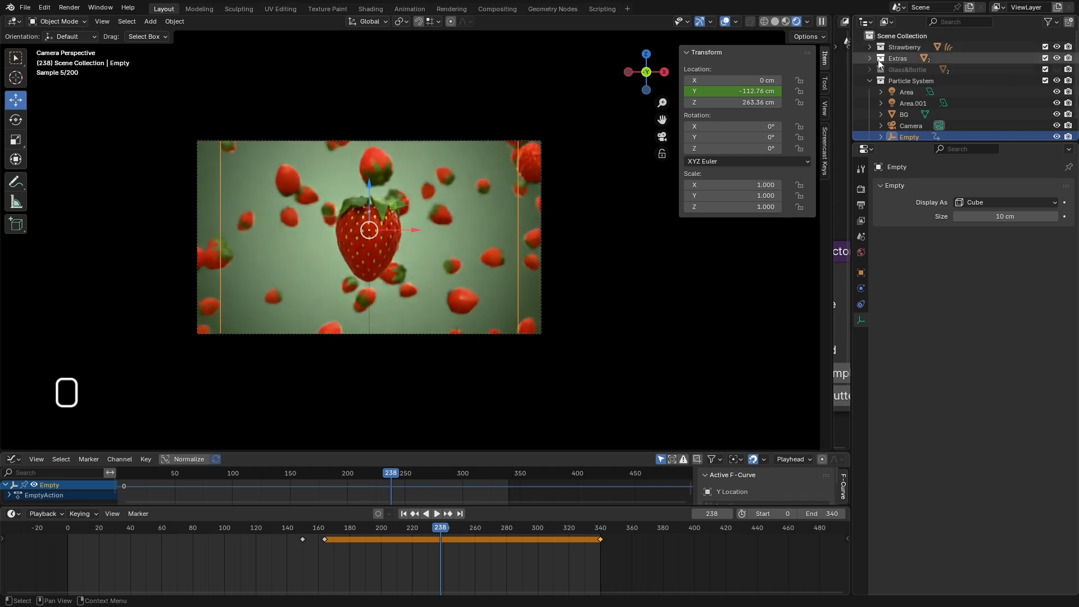
# Turn off the Plane's particle system for both renders and the viewport.
pyautogui.click(869, 80)
pyautogui.click(869, 81)
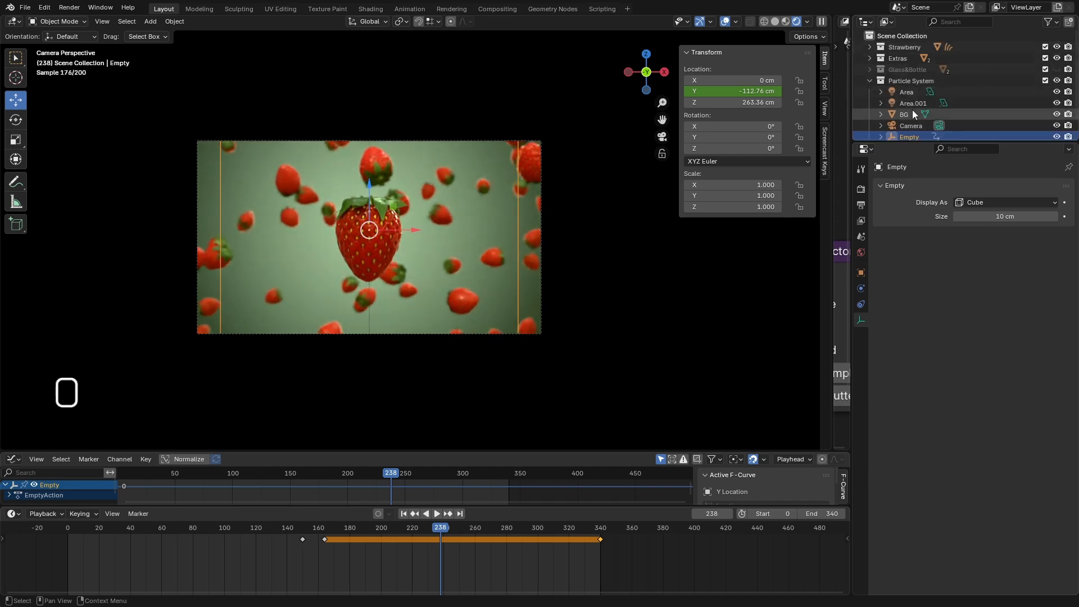
pyautogui.scroll(-1, 911, 113)
pyautogui.click(912, 130)
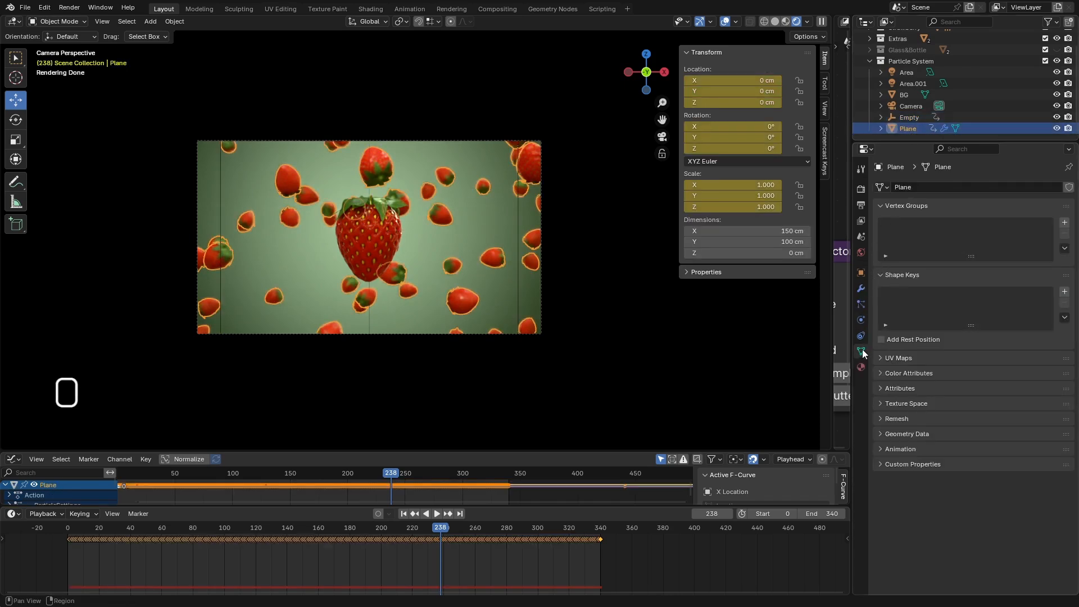
pyautogui.click(861, 303)
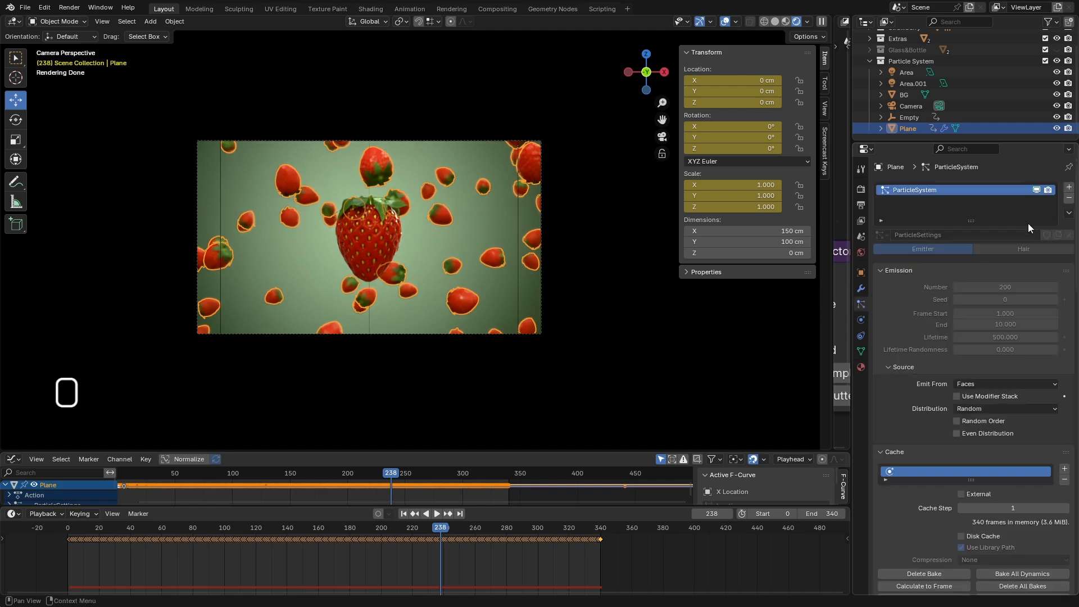
pyautogui.click(1048, 190)
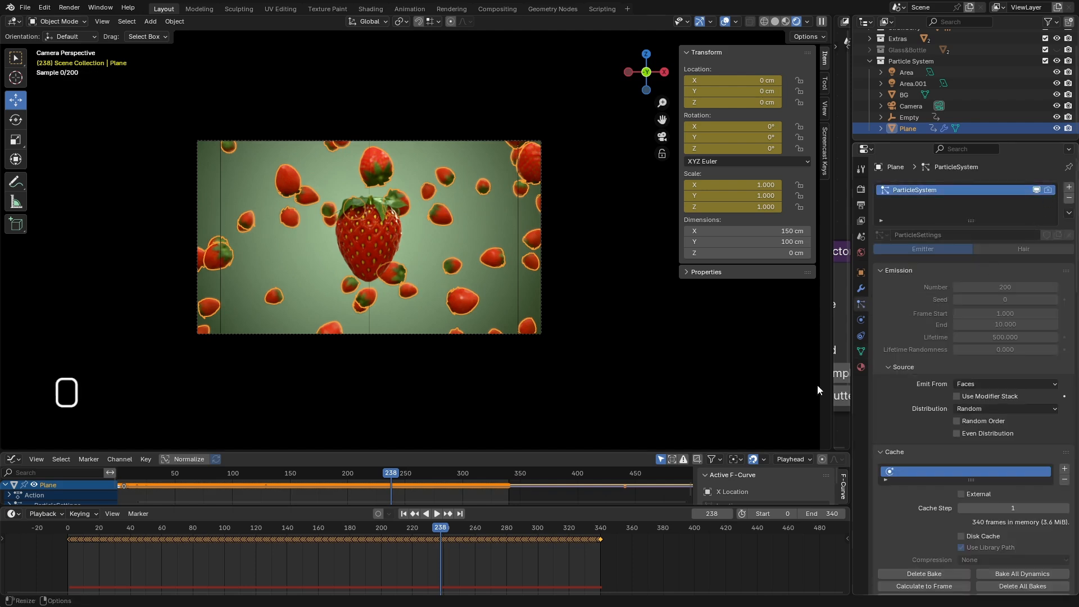
pyautogui.click(1037, 190)
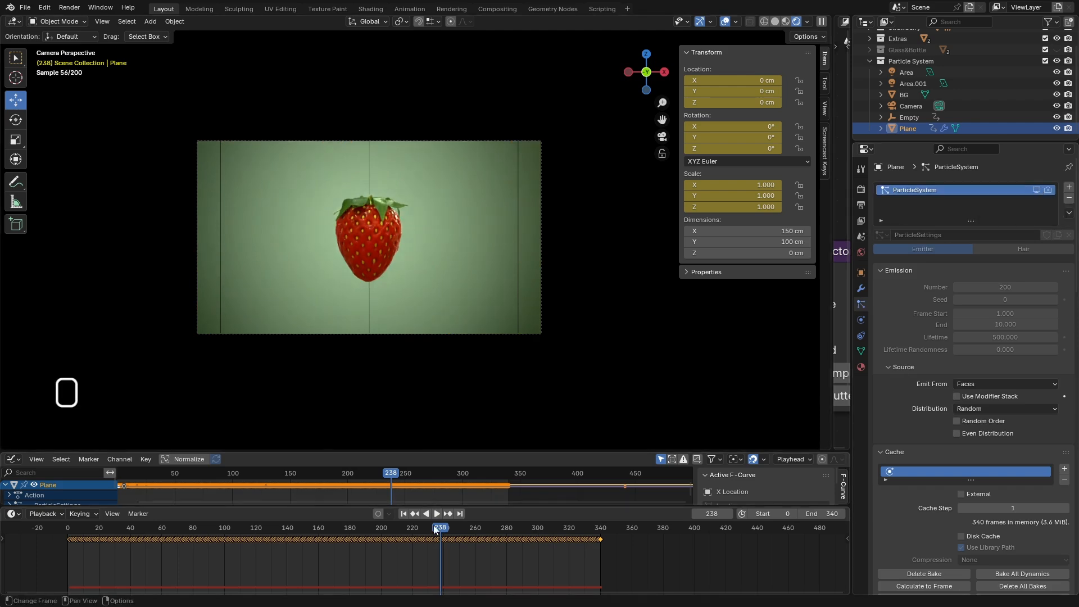
# Scrub back to frame 148 without the particles and turn the Plane's particle system back on.
pyautogui.moveTo(436, 530); pyautogui.dragTo(297, 542)
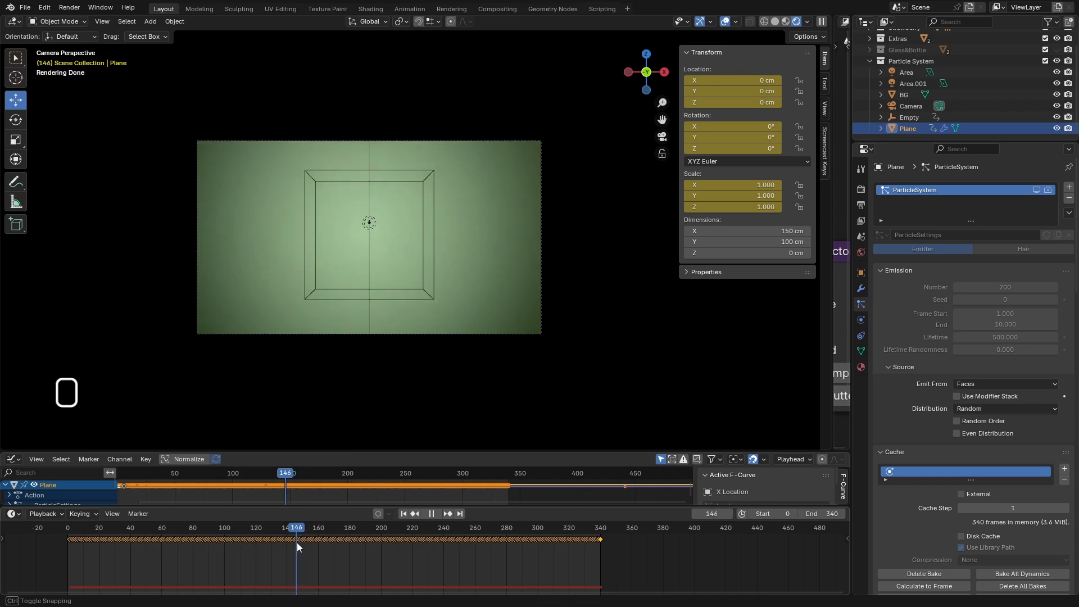
pyautogui.moveTo(297, 541)
pyautogui.mouseDown()
pyautogui.moveTo(652, 554)
pyautogui.moveTo(302, 553)
pyautogui.mouseUp()
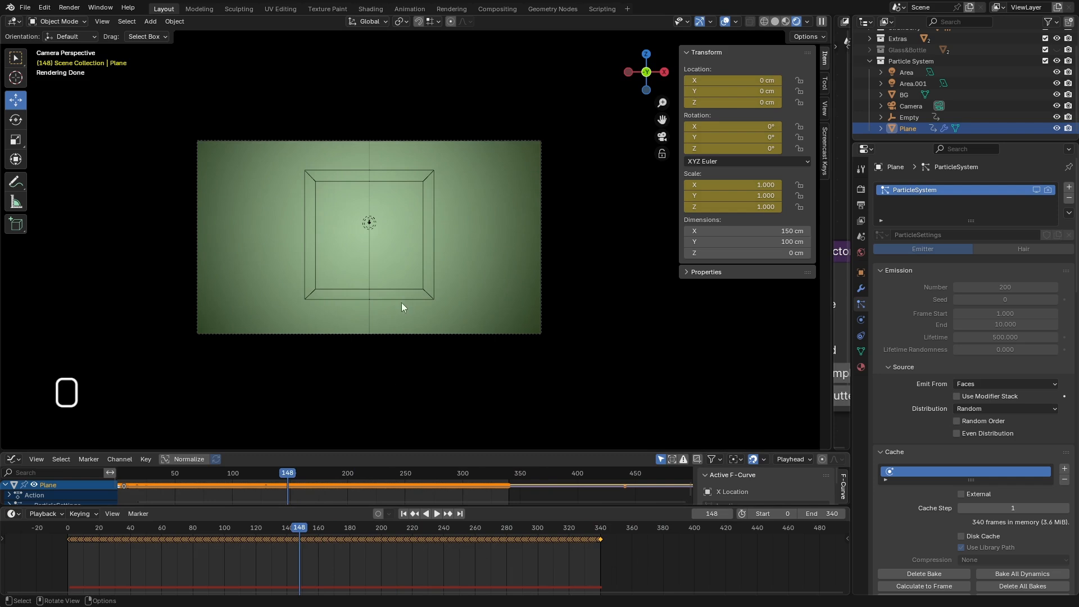
pyautogui.click(1036, 190)
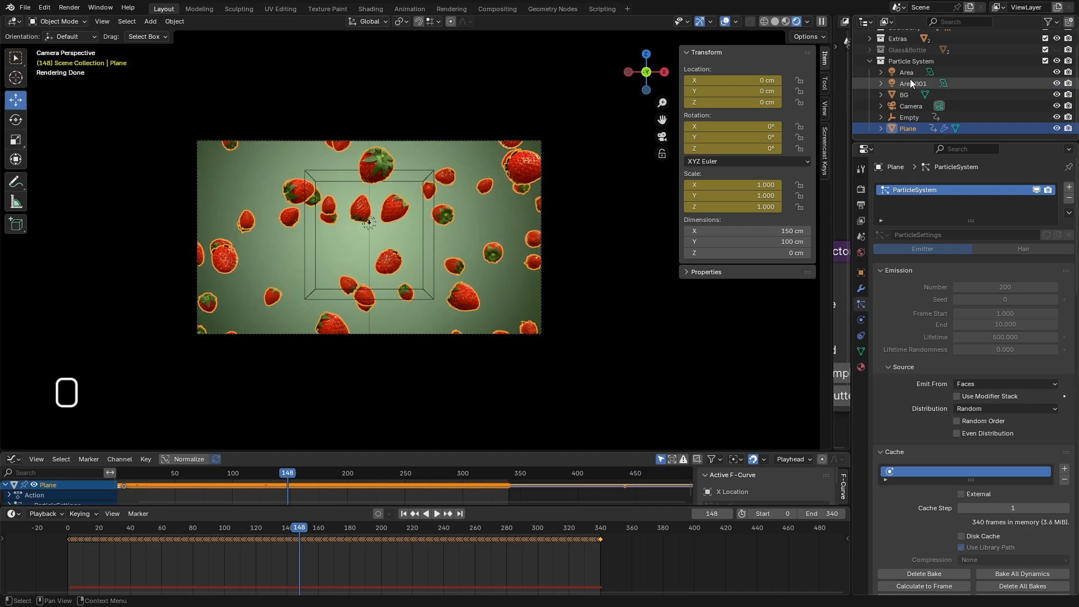
pyautogui.click(877, 70)
pyautogui.click(870, 60)
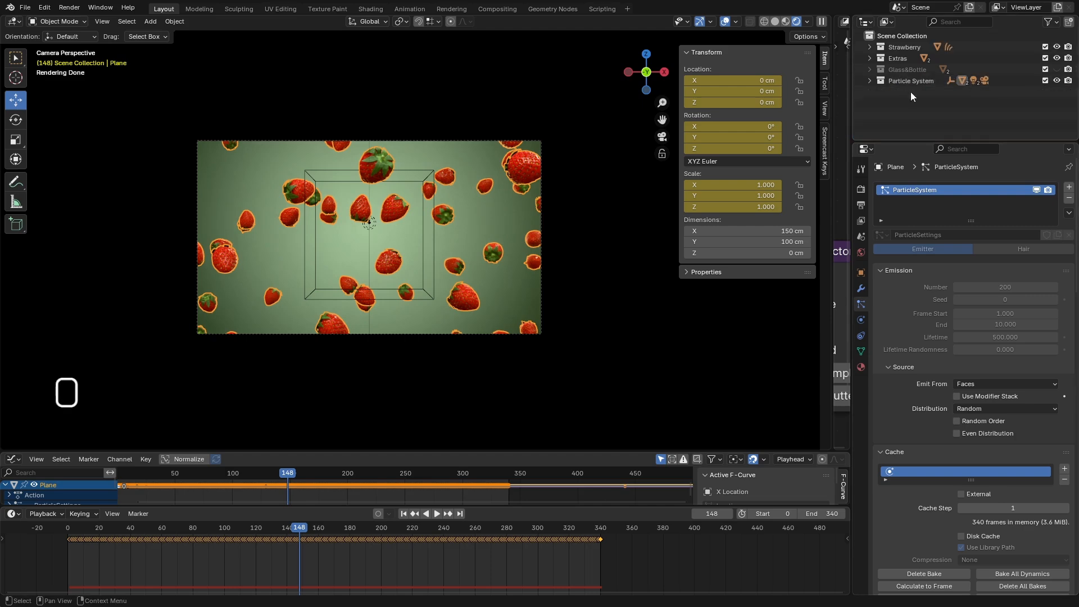
# Move to frame 340, select the main strawberry, and hide the Particle System collection in the viewport.
pyautogui.moveTo(304, 530); pyautogui.dragTo(599, 566)
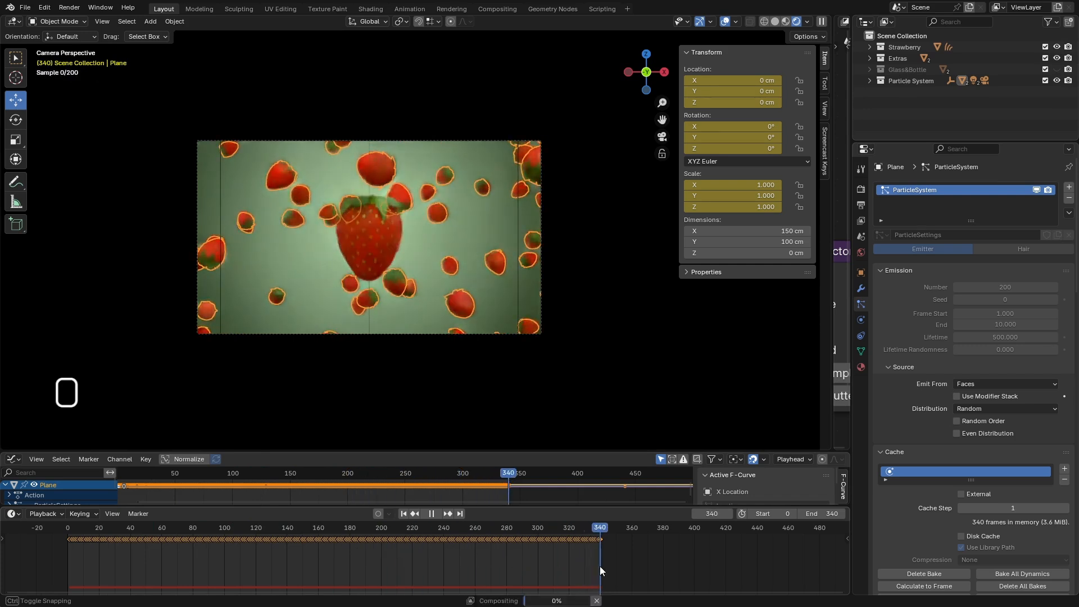
pyautogui.click(380, 222)
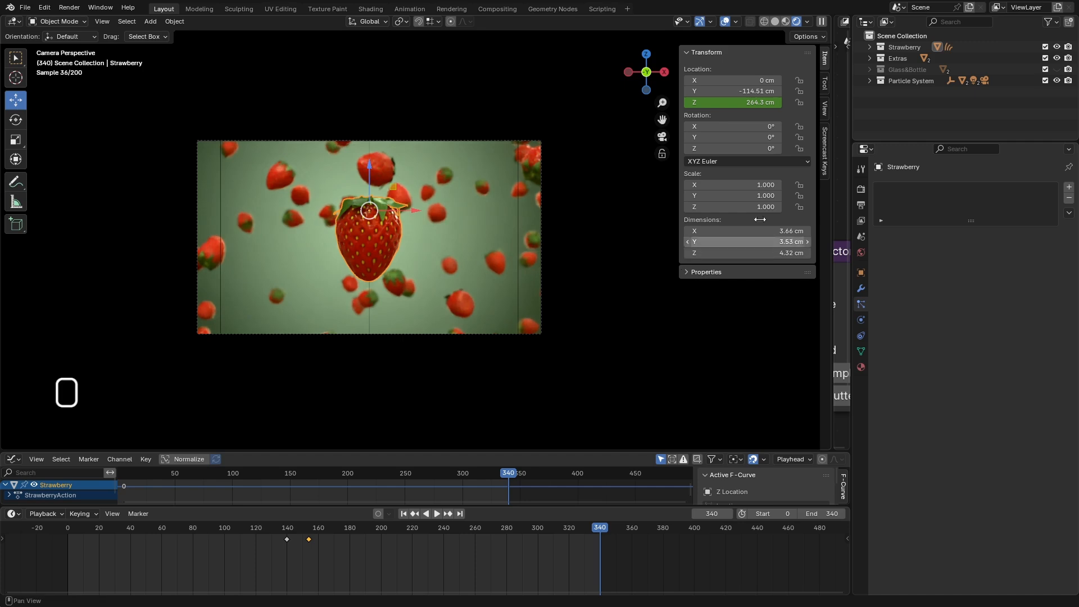
pyautogui.click(1068, 81)
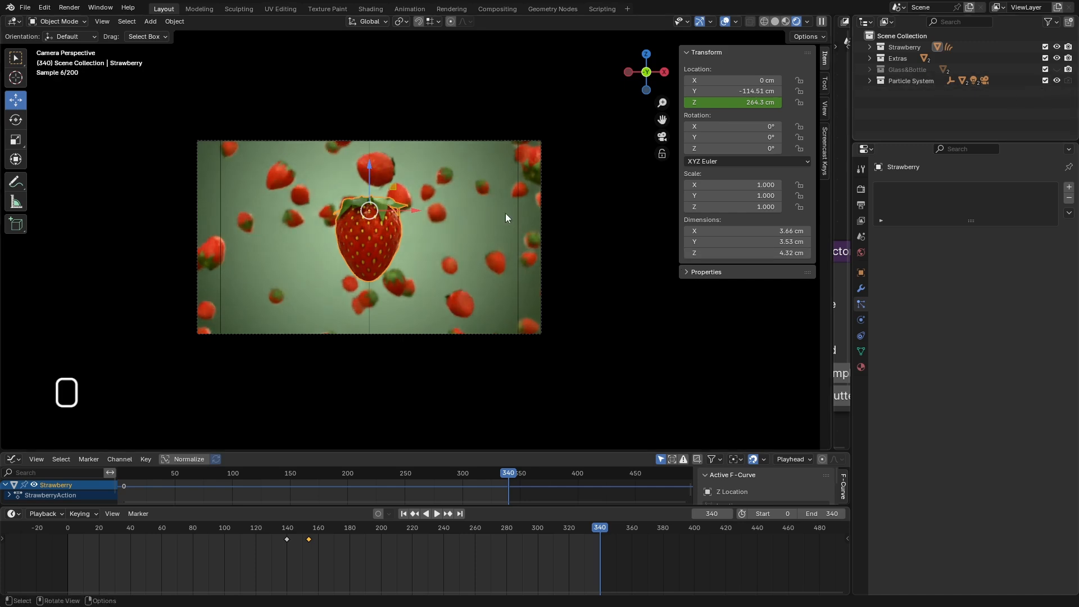
pyautogui.click(1057, 81)
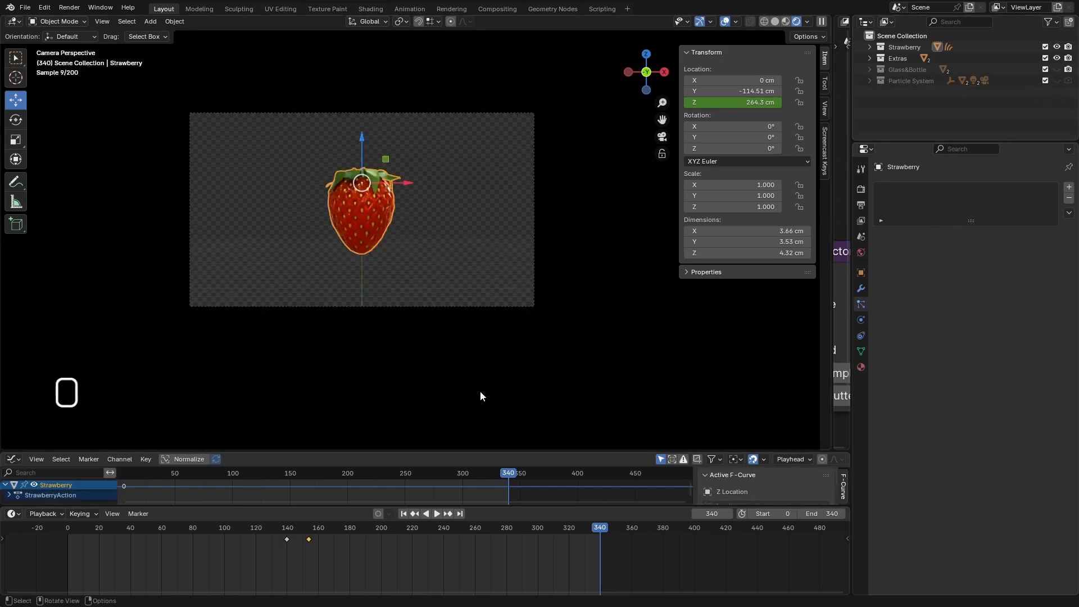
# Enlarge the graph editor area and move the playhead to the strawberry's second keyframe at frame 154.
pyautogui.moveTo(331, 528)
pyautogui.mouseDown()
pyautogui.moveTo(284, 530)
pyautogui.moveTo(415, 532)
pyautogui.moveTo(309, 541)
pyautogui.moveTo(342, 540)
pyautogui.mouseUp()
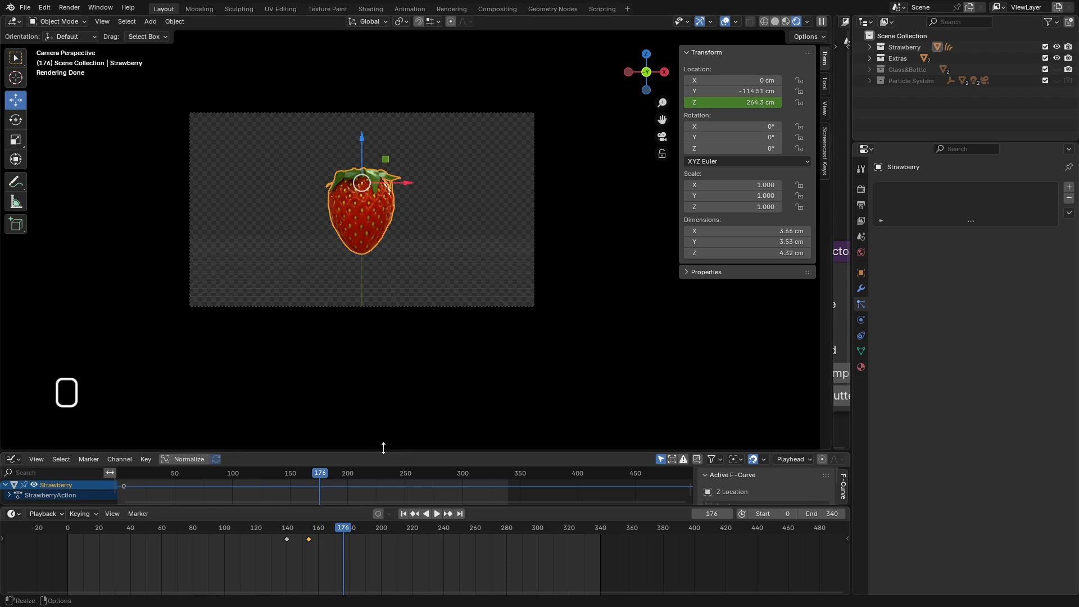
pyautogui.moveTo(384, 448); pyautogui.dragTo(383, 383)
pyautogui.moveTo(290, 539); pyautogui.dragTo(309, 537)
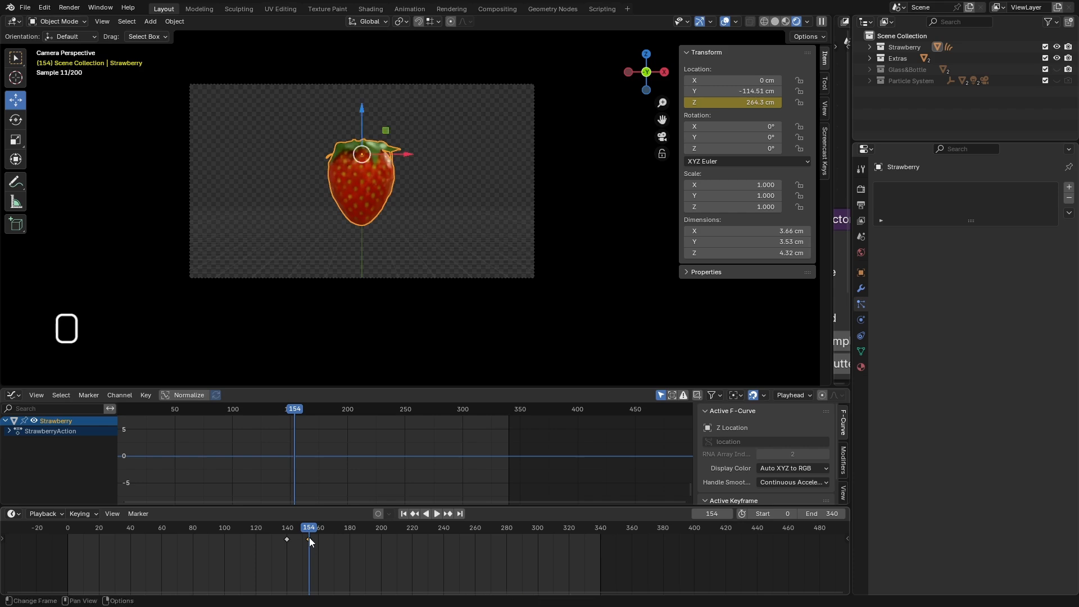
pyautogui.moveTo(732, 102); pyautogui.dragTo(759, 101)
pyautogui.rightClick(724, 105)
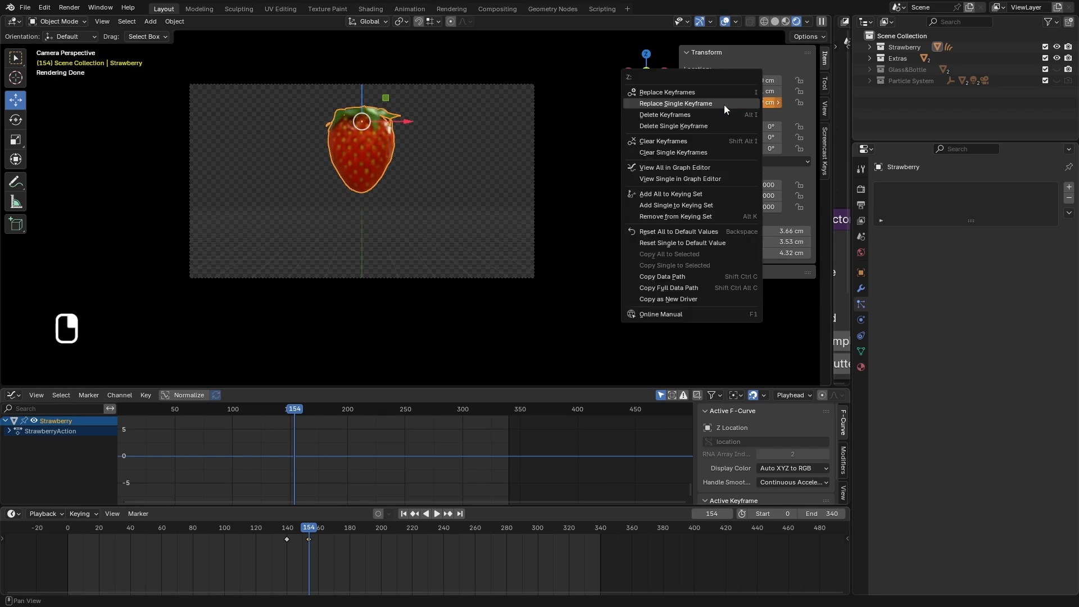
pyautogui.click(700, 105)
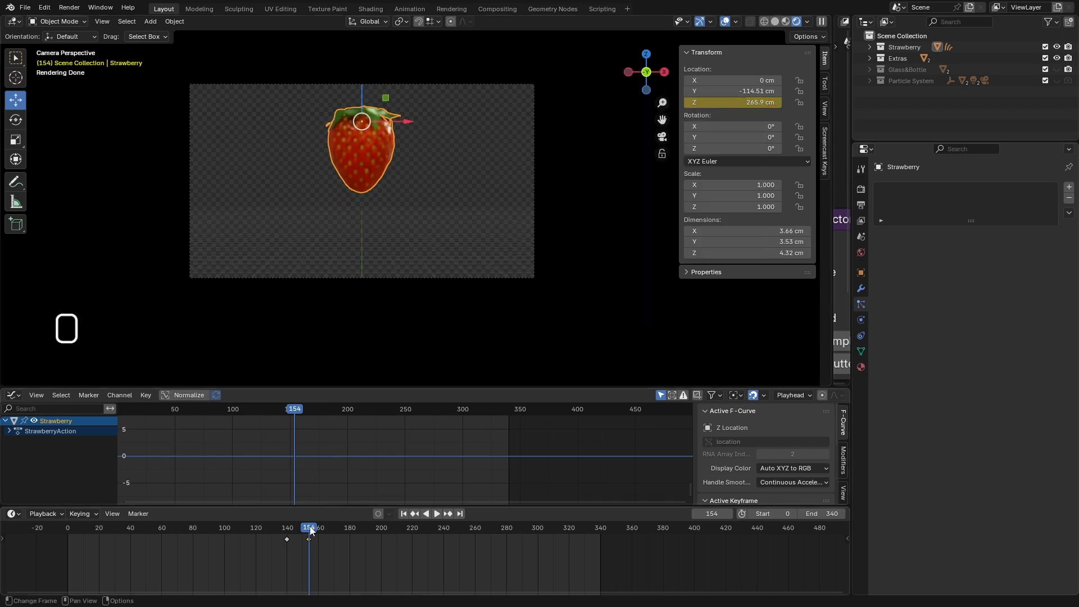
pyautogui.hotkey('ctrl', 'z')
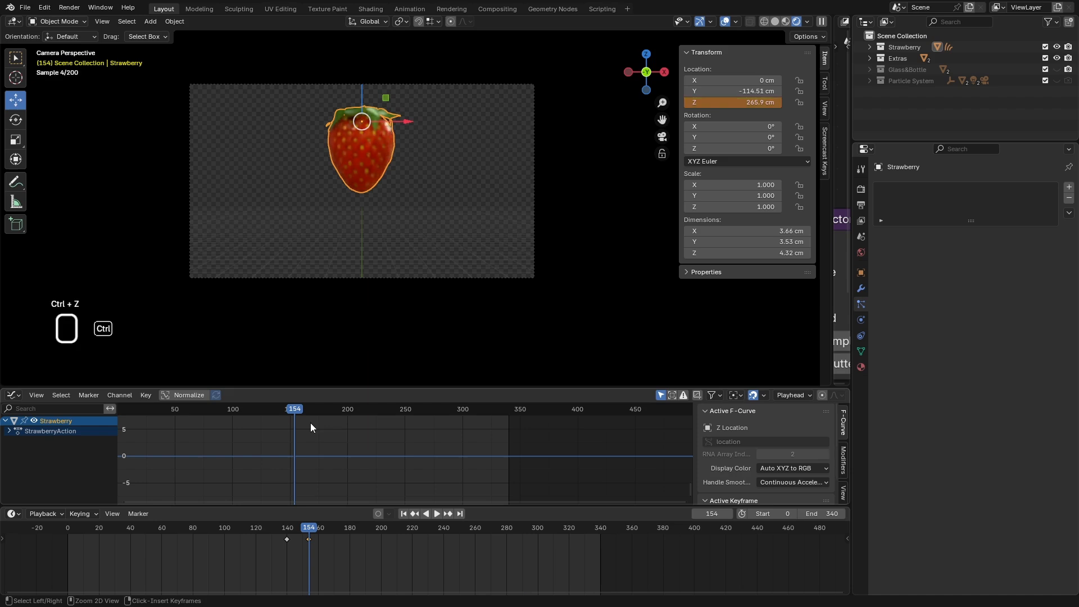
pyautogui.hotkey('ctrl', 'z')
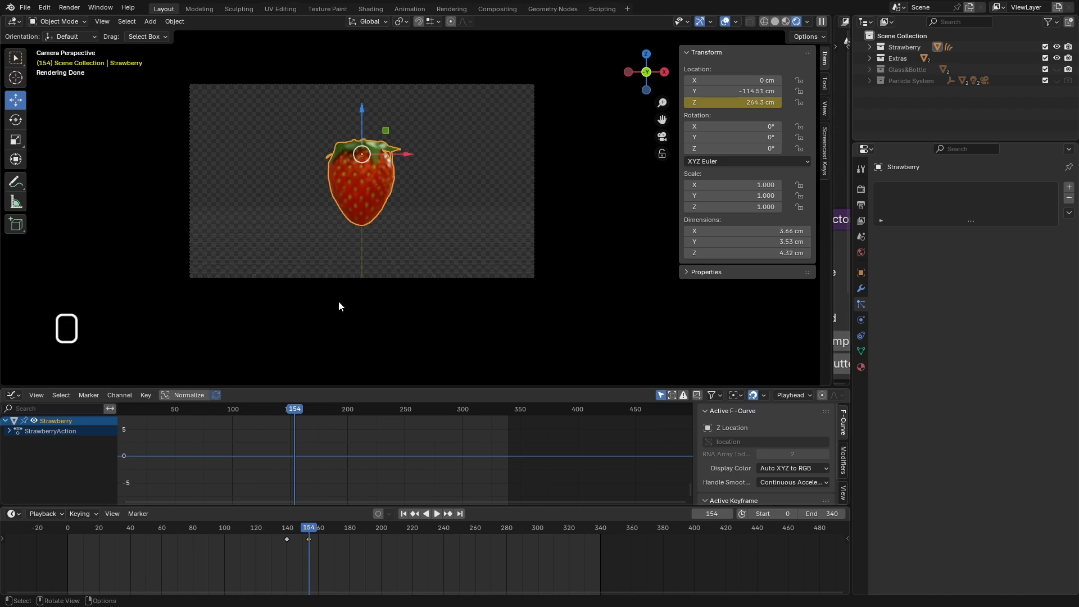
pyautogui.hotkey('shift', 'd')
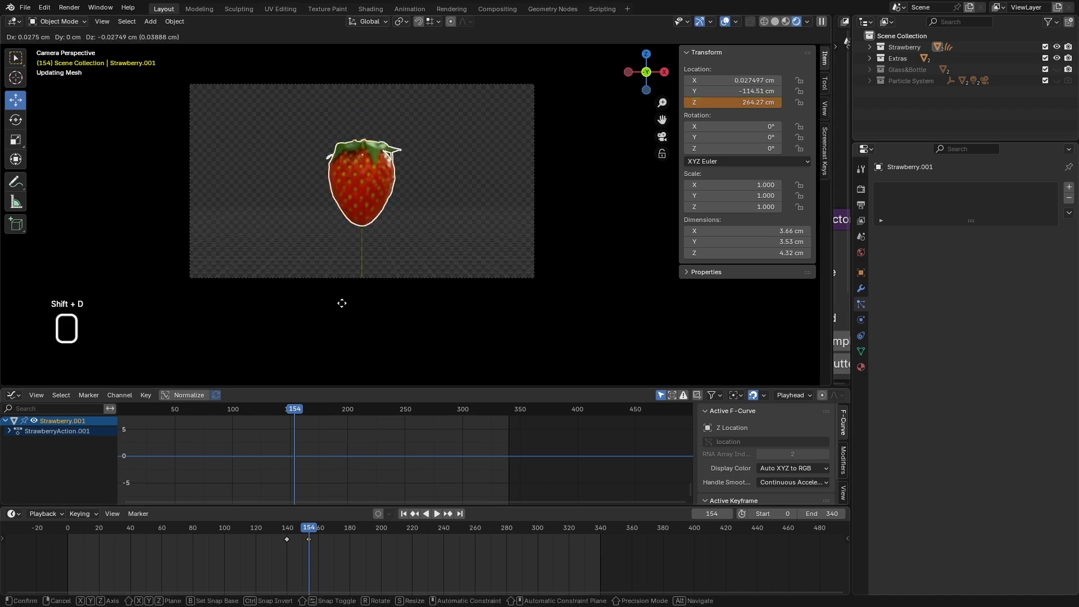
pyautogui.rightClick(341, 306)
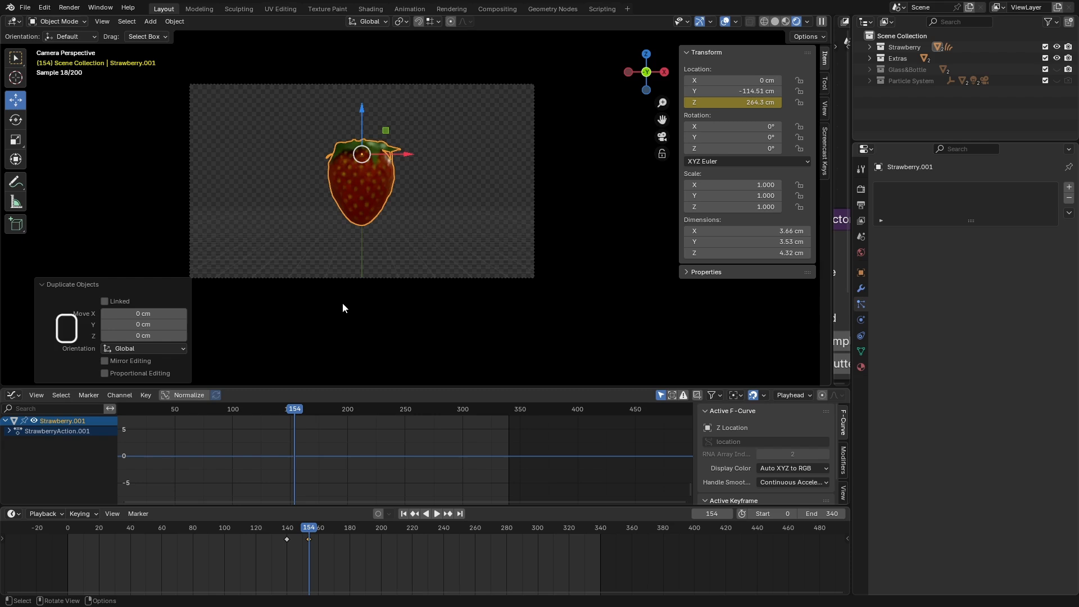
pyautogui.press('Delete')
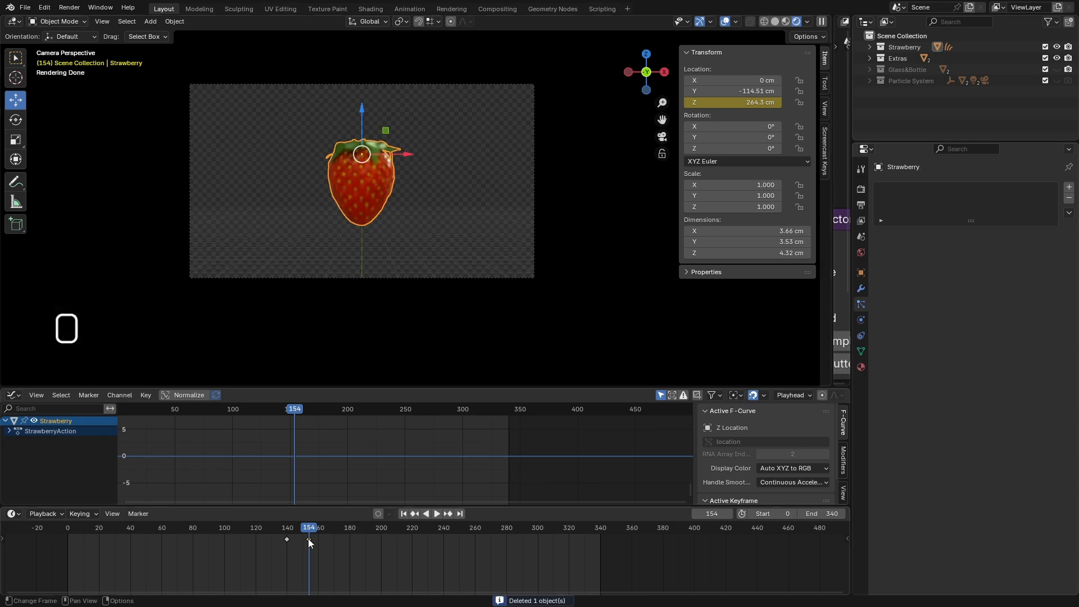
# Duplicate the strawberry's frame 154 keyframe to about frame 168, and replace the Z location keyframe at frame 154 with 266 cm.
pyautogui.hotkey('shift', 'd')
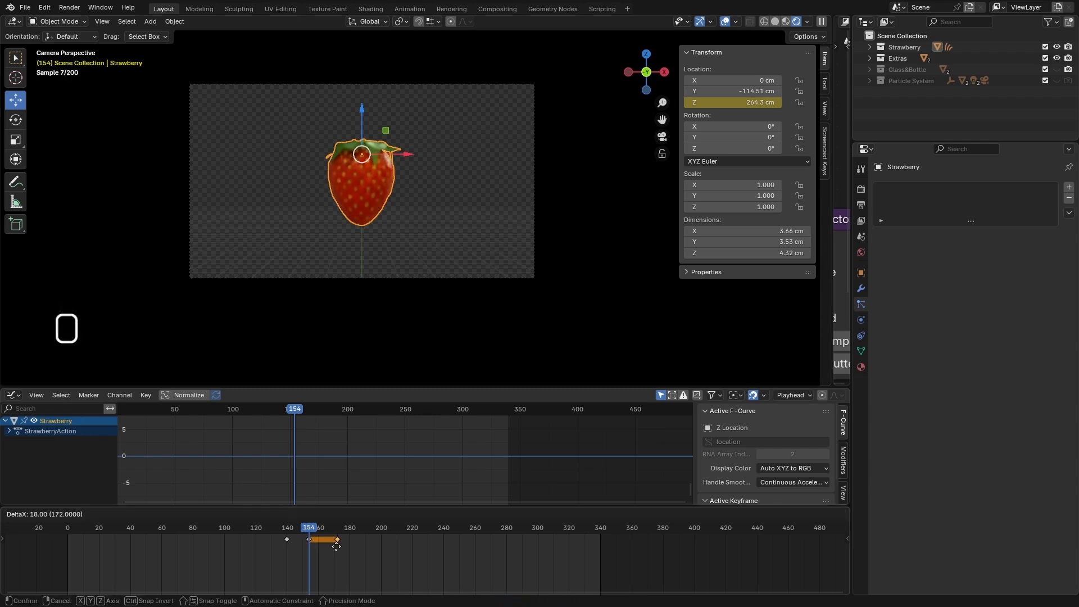
pyautogui.click(338, 545)
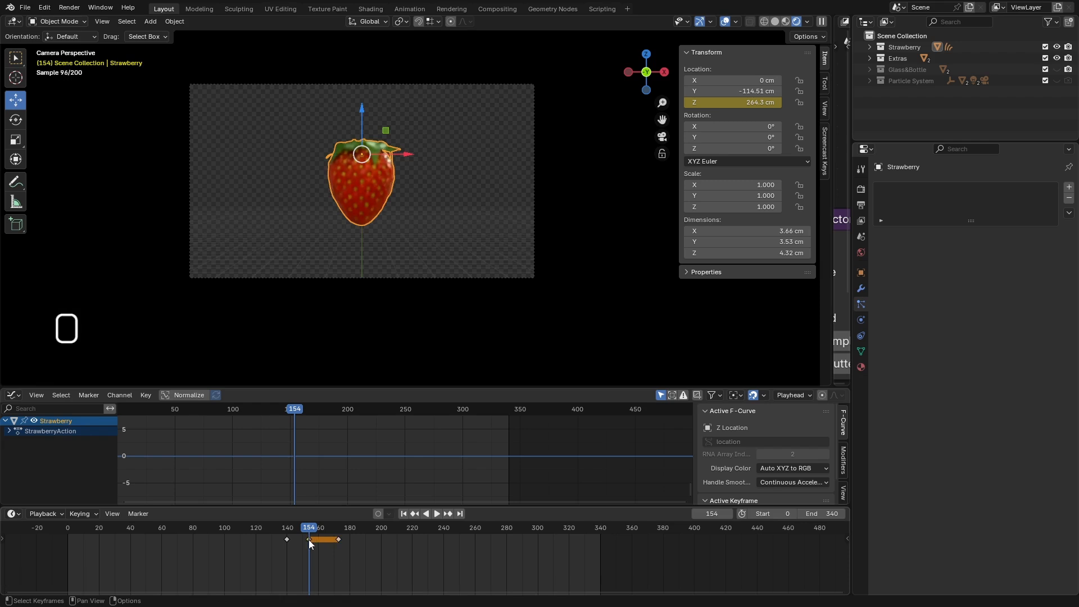
pyautogui.moveTo(734, 103)
pyautogui.mouseDown()
pyautogui.moveTo(750, 102)
pyautogui.moveTo(730, 103)
pyautogui.mouseUp()
pyautogui.rightClick(731, 103)
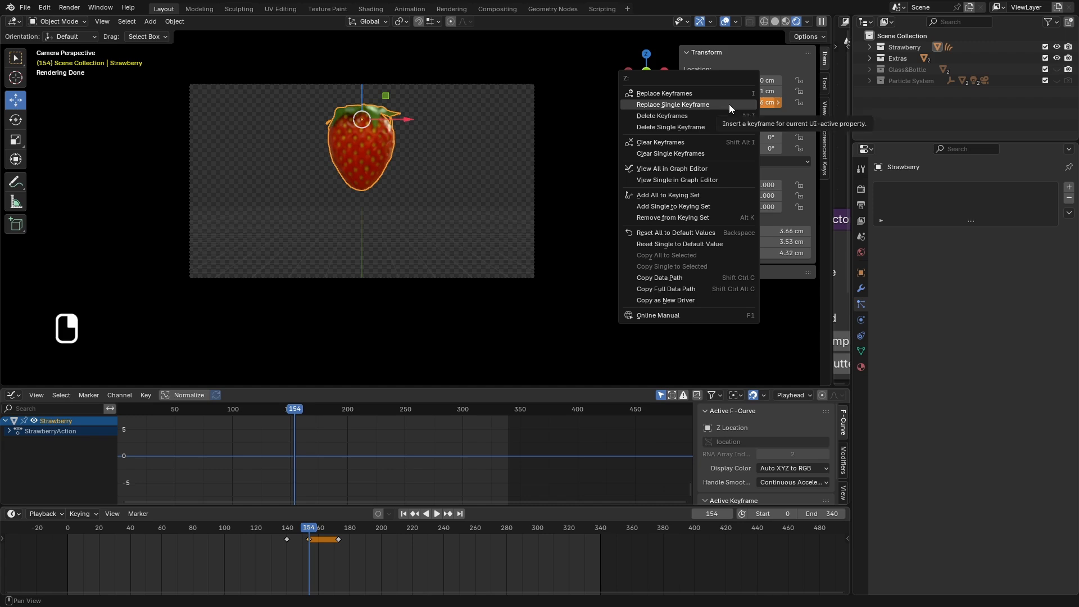
pyautogui.click(729, 103)
pyautogui.moveTo(315, 531)
pyautogui.mouseDown()
pyautogui.moveTo(298, 529)
pyautogui.moveTo(340, 531)
pyautogui.moveTo(309, 535)
pyautogui.moveTo(329, 540)
pyautogui.mouseUp()
# Normalize the curves in an enlarged graph editor and set the frame 154 keyframe's interpolation to Elastic.
pyautogui.click(188, 395)
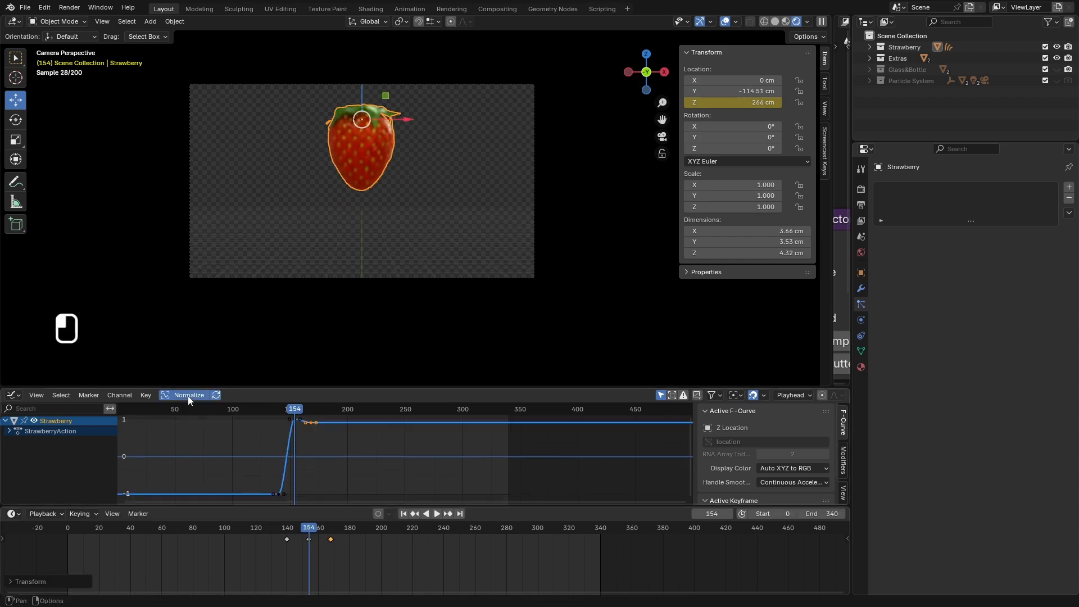
pyautogui.moveTo(324, 386); pyautogui.dragTo(324, 284)
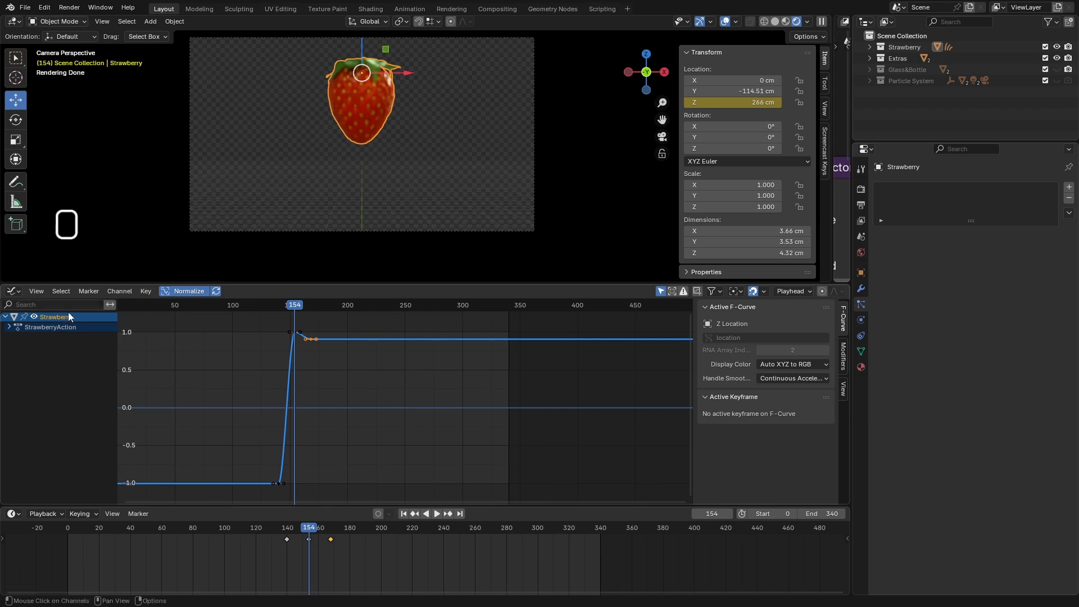
pyautogui.click(309, 538)
pyautogui.scroll(2, 300, 344)
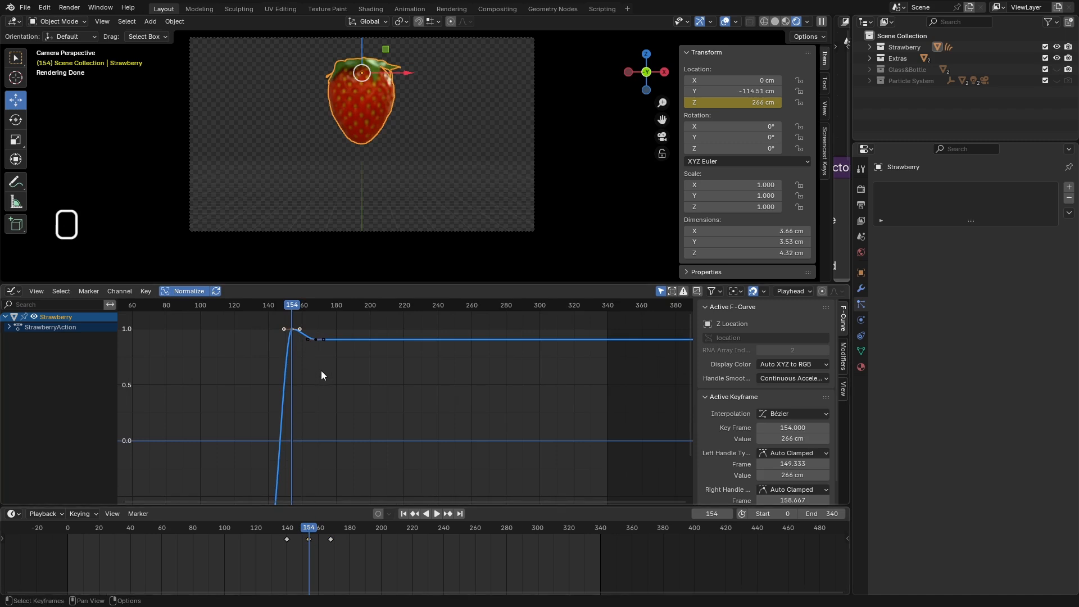
pyautogui.press('t')
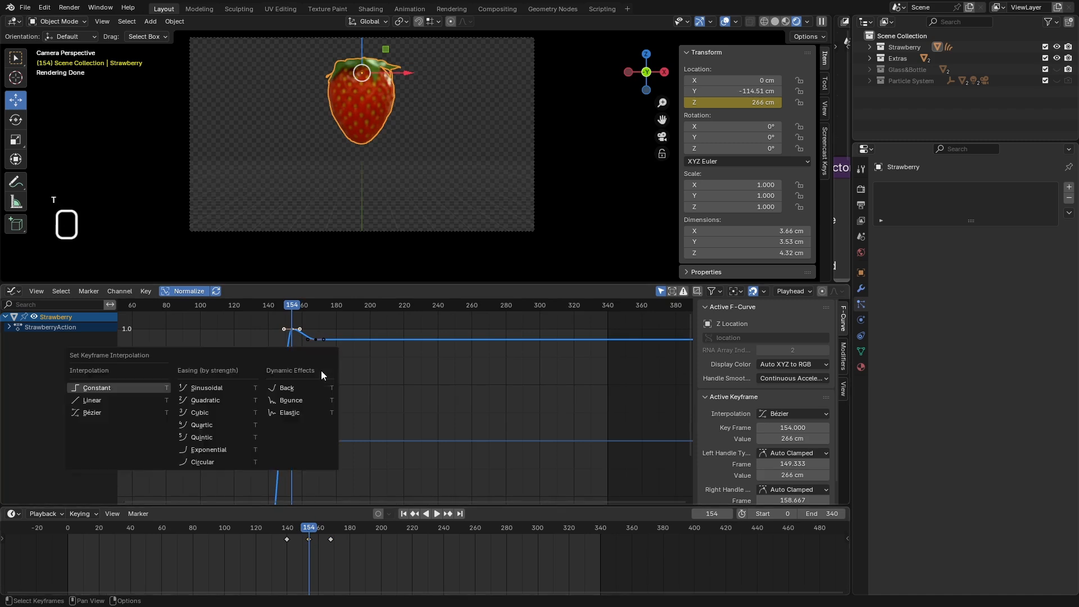
pyautogui.click(290, 412)
pyautogui.scroll(5, 293, 353)
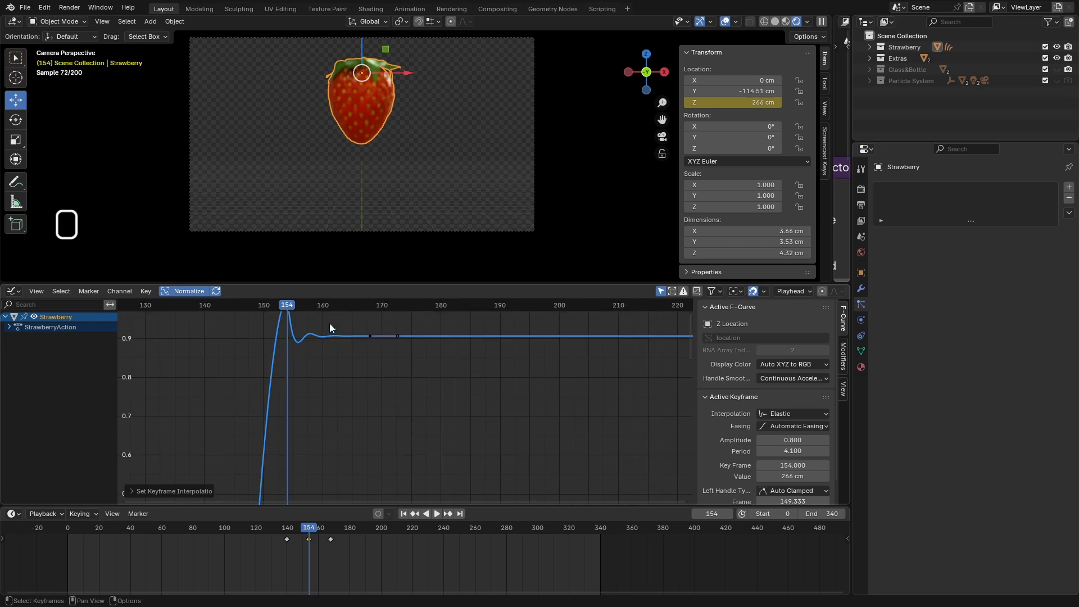
pyautogui.scroll(-3, 348, 395)
pyautogui.scroll(-2, 348, 410)
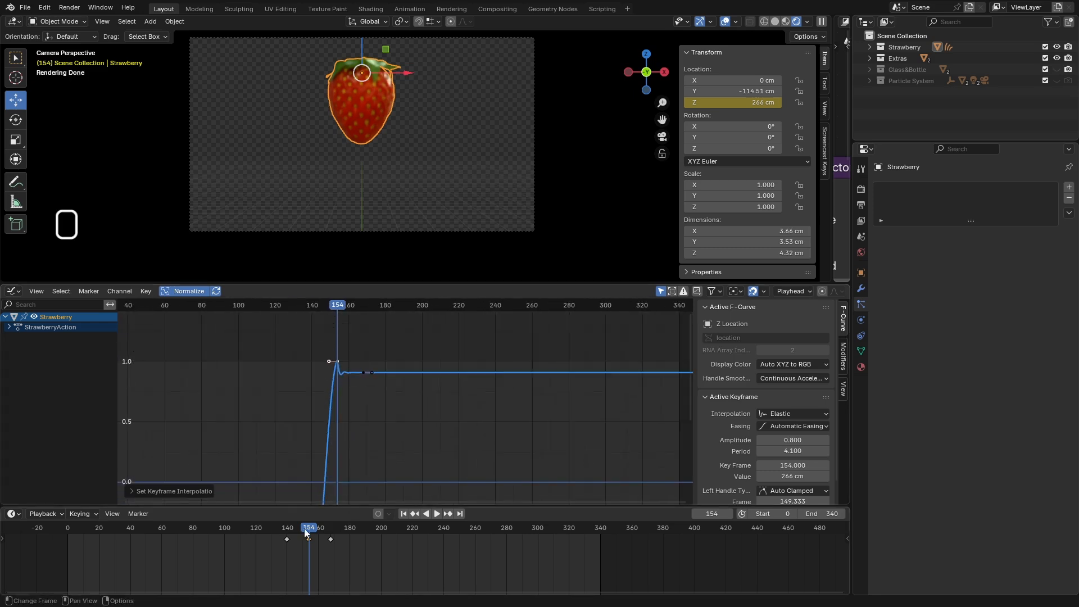
# Play the animation from frame 123 to check the strawberry's elastic settling motion.
pyautogui.click(260, 531)
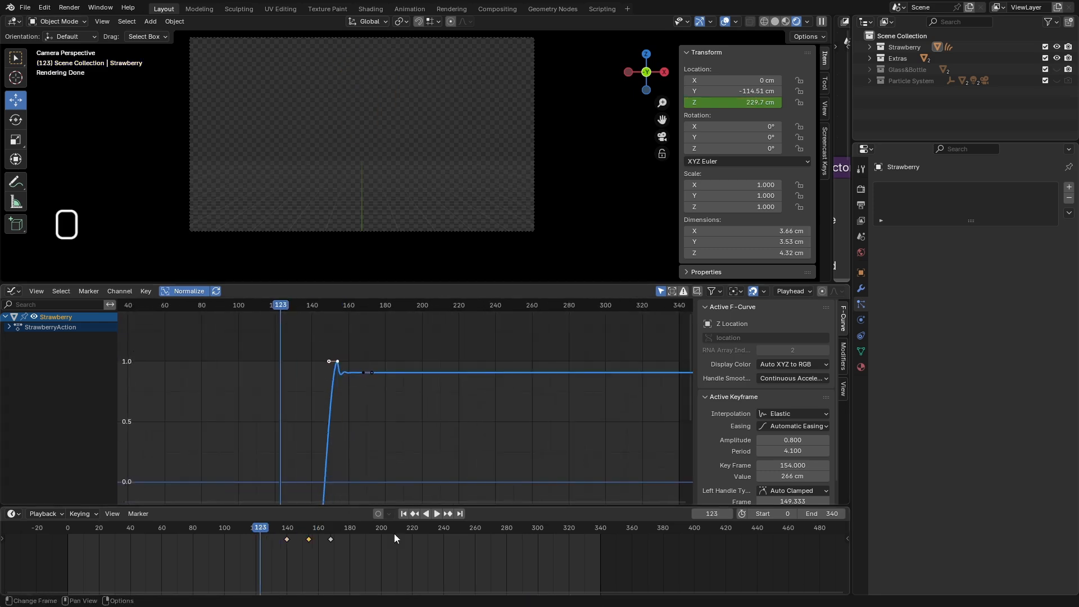
pyautogui.click(436, 514)
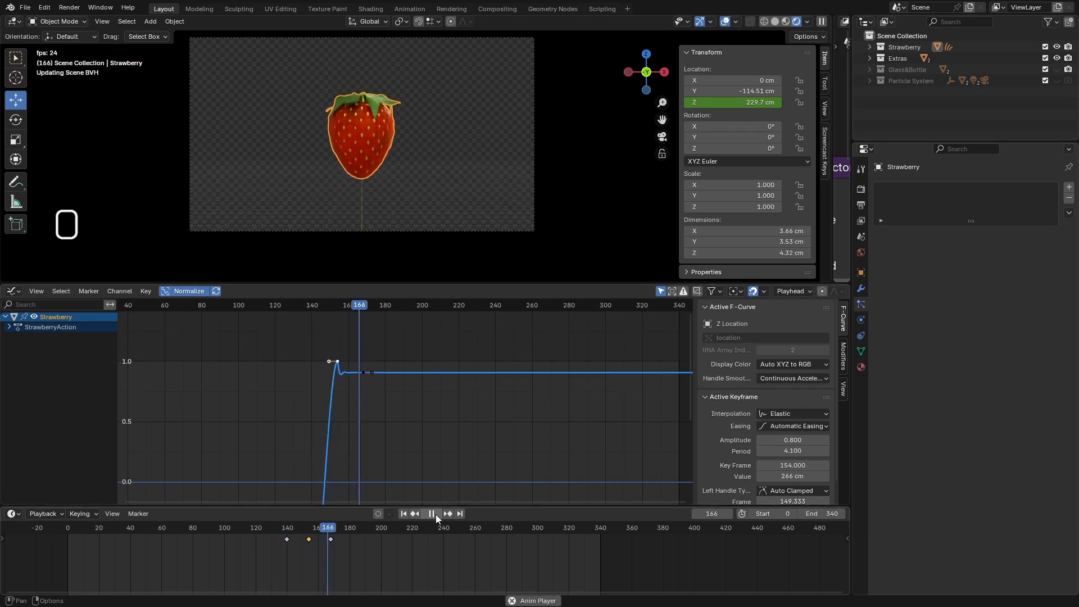
pyautogui.moveTo(344, 527); pyautogui.dragTo(182, 527)
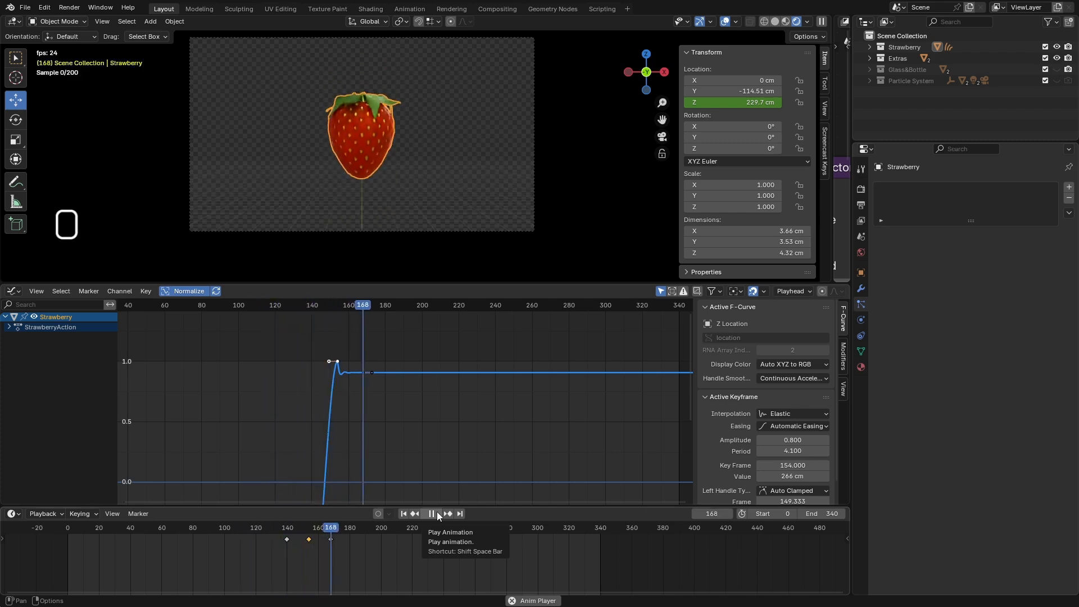
pyautogui.click(437, 513)
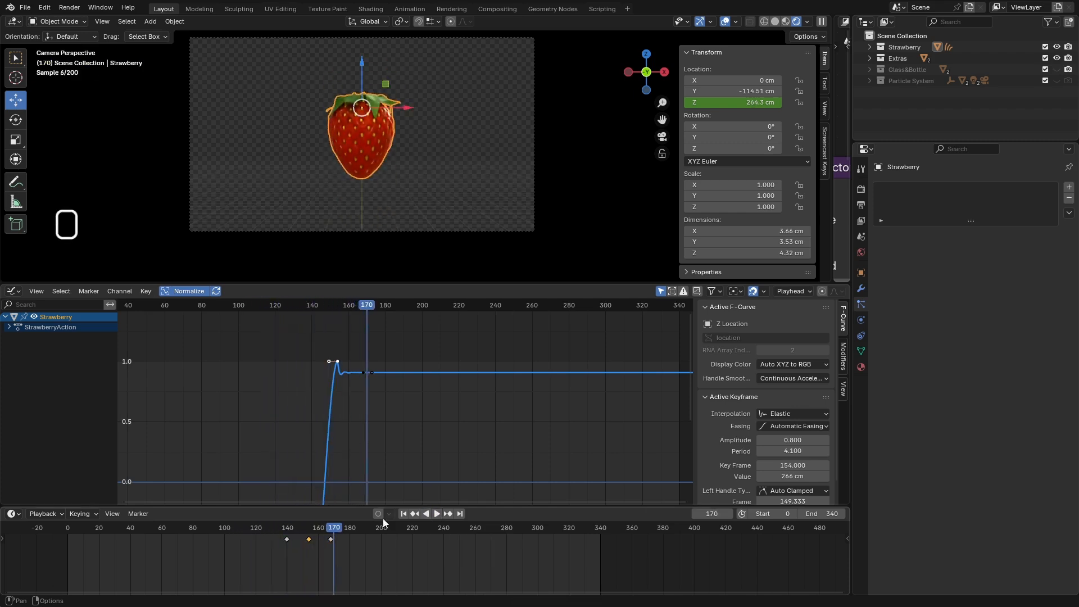
# Try the strawberry's last keyframe at about frame 199 and play the animation from frame 121.
pyautogui.click(331, 540)
pyautogui.moveTo(330, 539); pyautogui.dragTo(381, 554)
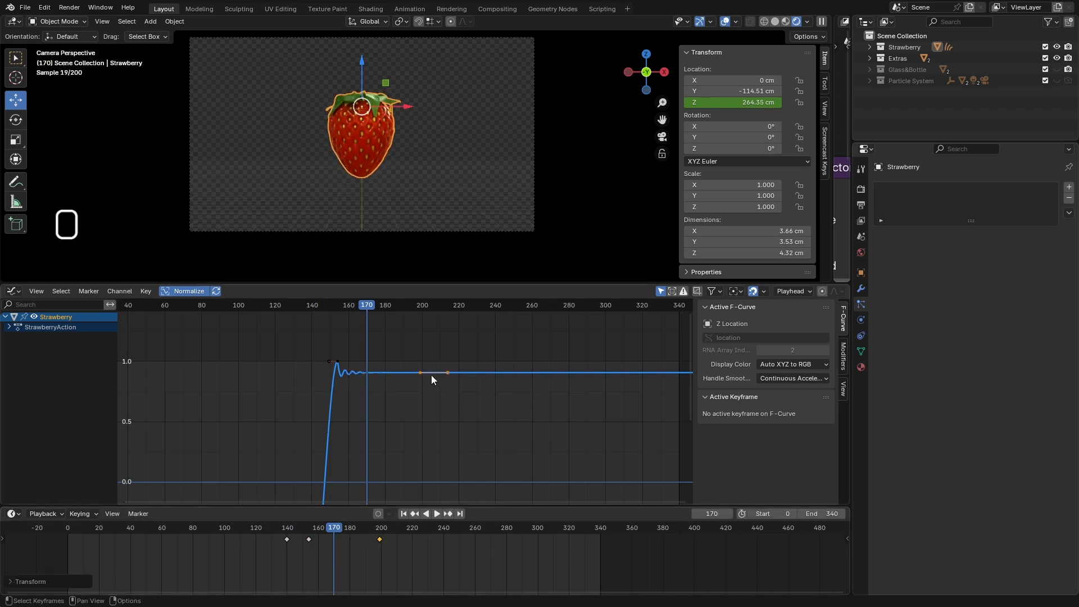
pyautogui.click(283, 529)
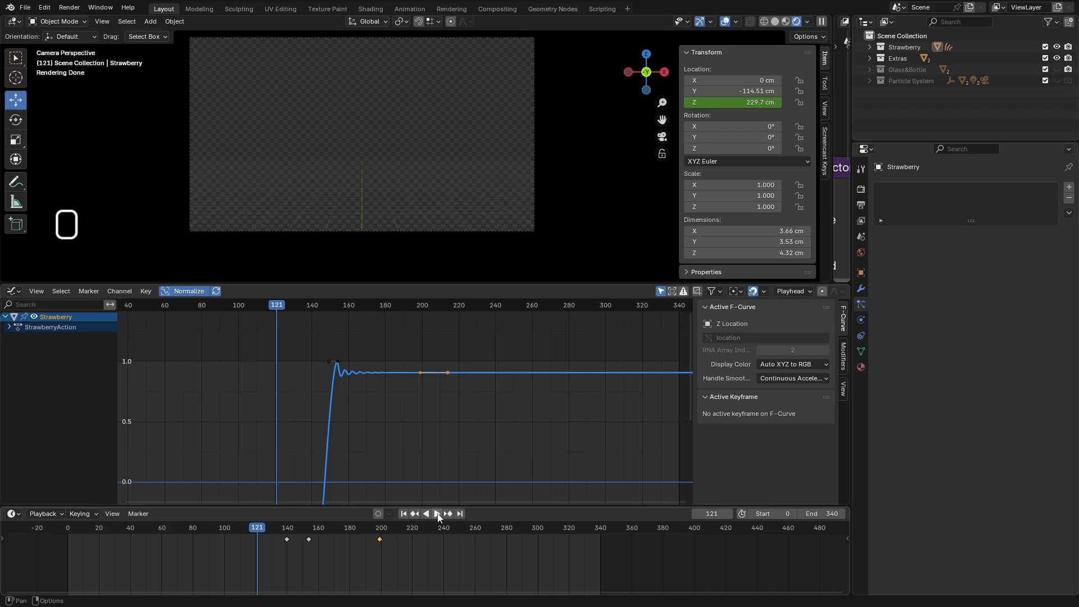
pyautogui.click(437, 513)
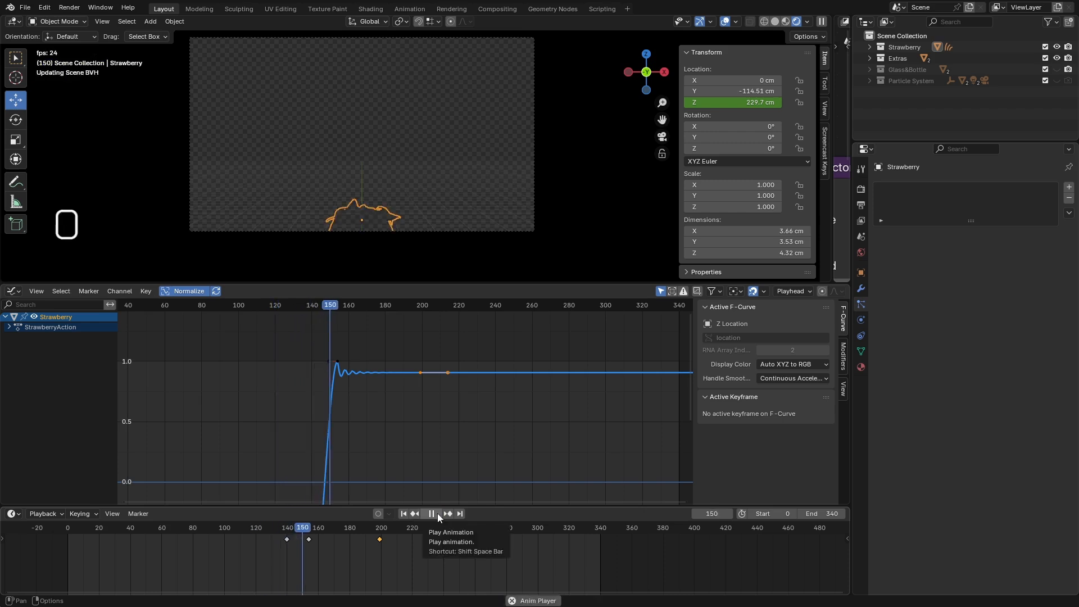
pyautogui.click(437, 514)
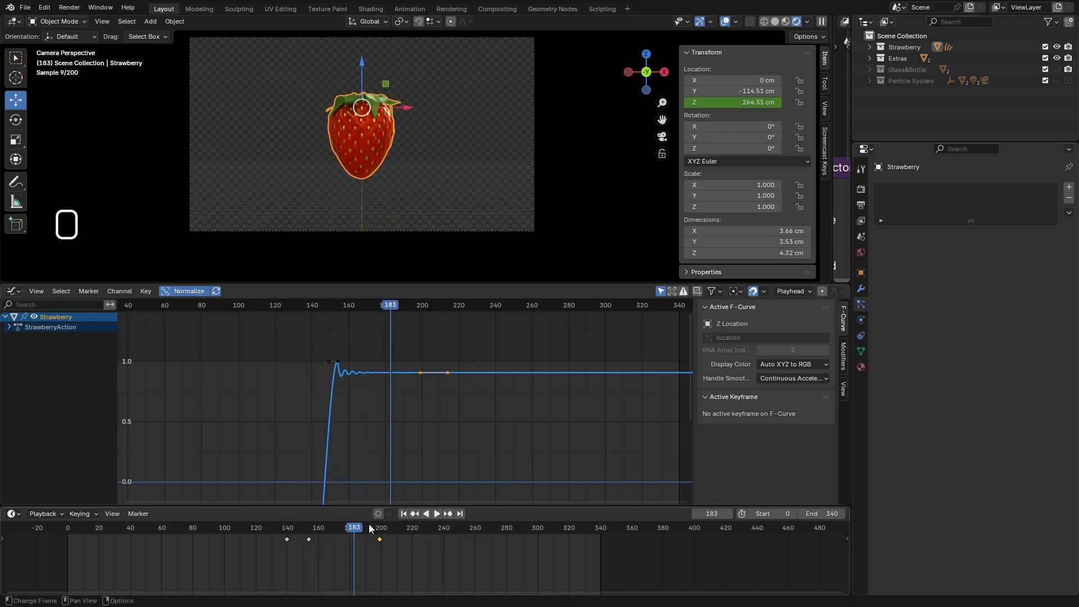
pyautogui.moveTo(369, 523); pyautogui.dragTo(310, 529)
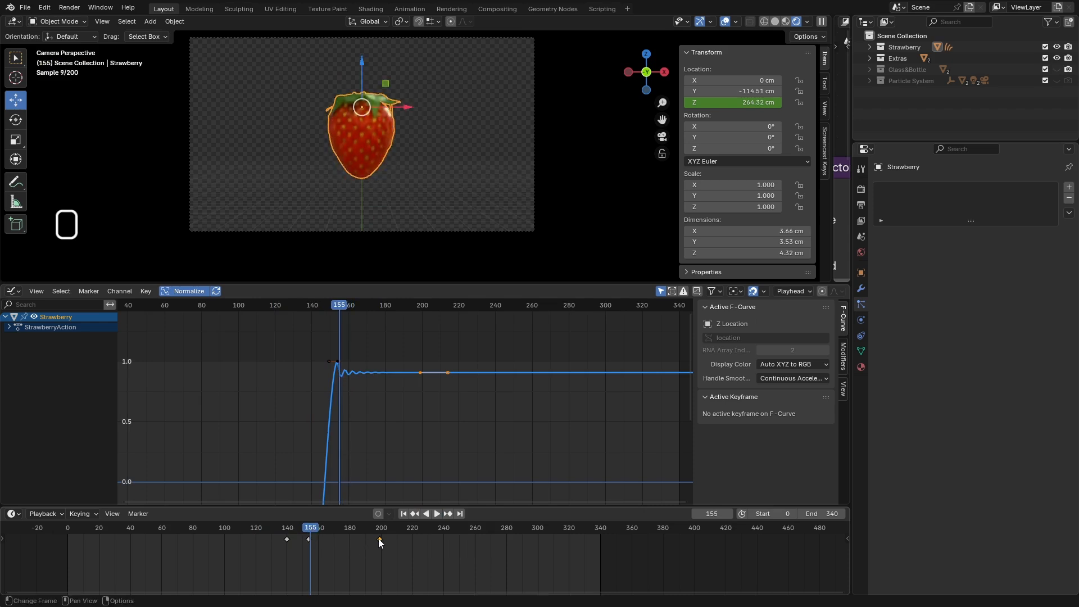
# Try the strawberry's last keyframe at about frame 180 and play the rise again.
pyautogui.moveTo(379, 539); pyautogui.dragTo(212, 529)
pyautogui.click(436, 514)
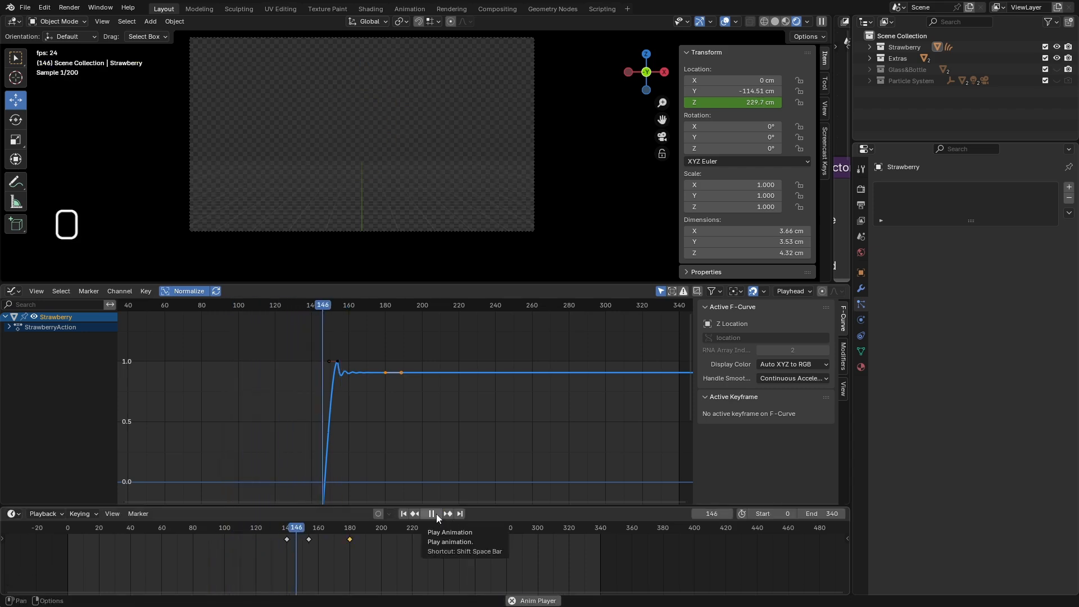
pyautogui.click(349, 530)
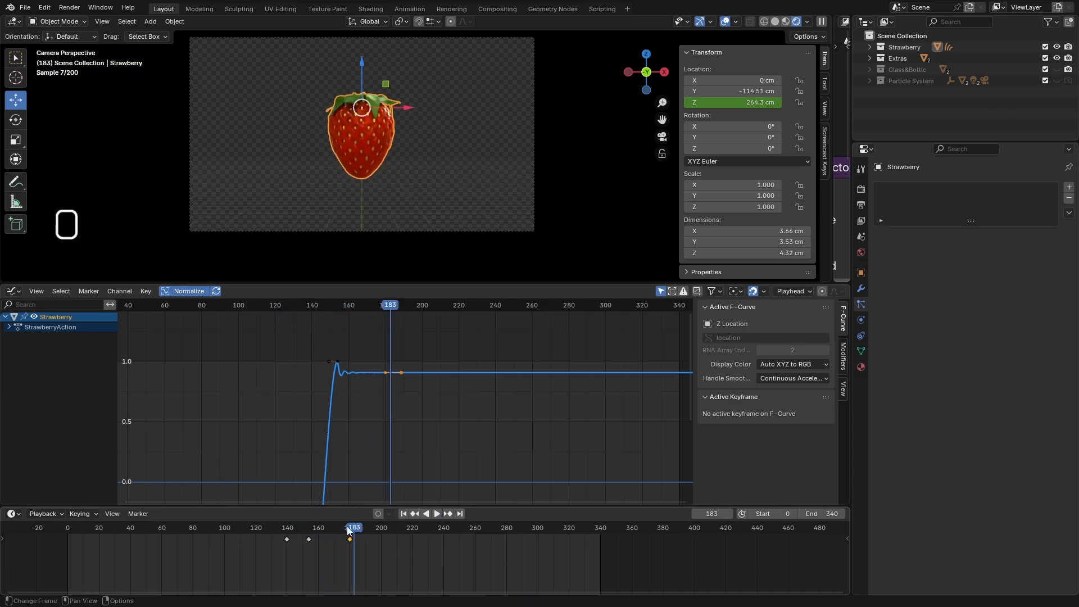
# Move the strawberry's last keyframe to about frame 166 and play the animation from frame 140.
pyautogui.moveTo(347, 531); pyautogui.dragTo(327, 540)
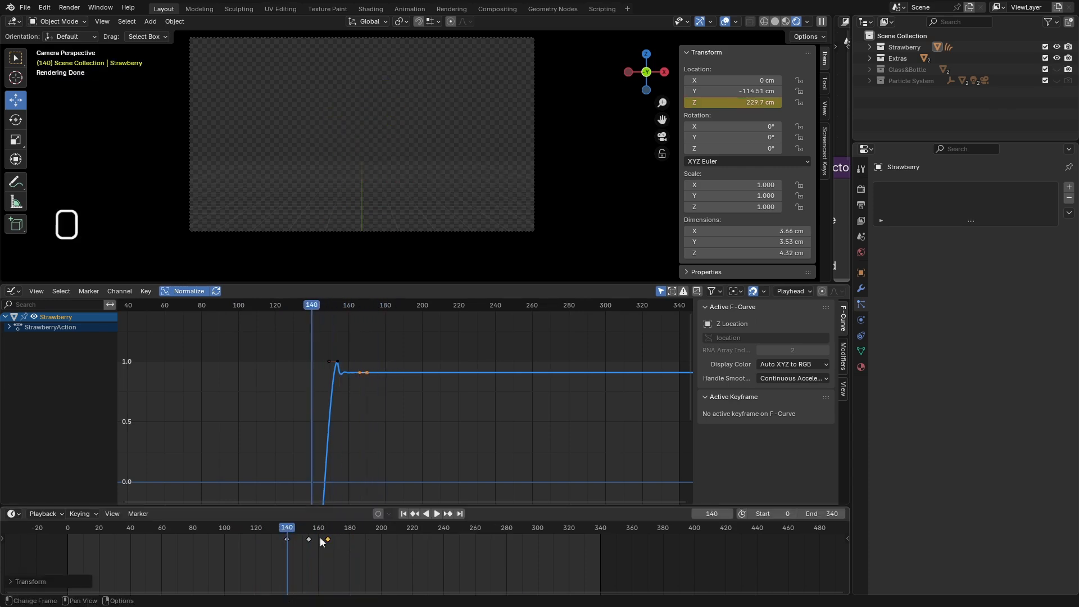
pyautogui.click(438, 514)
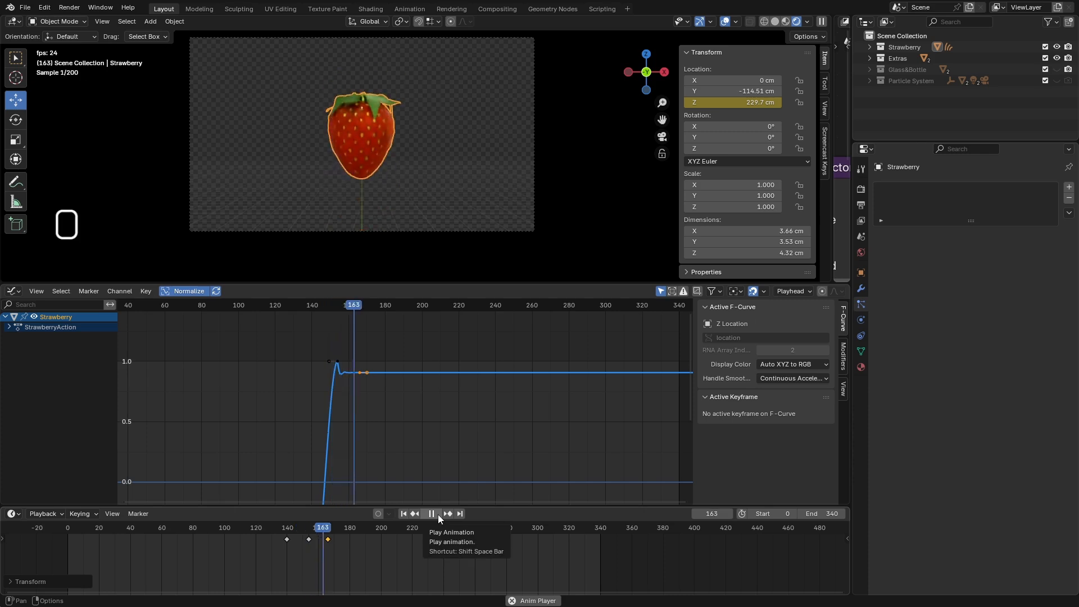
# Move the strawberry's last keyframe to about frame 174 and play the rise again.
pyautogui.click(433, 514)
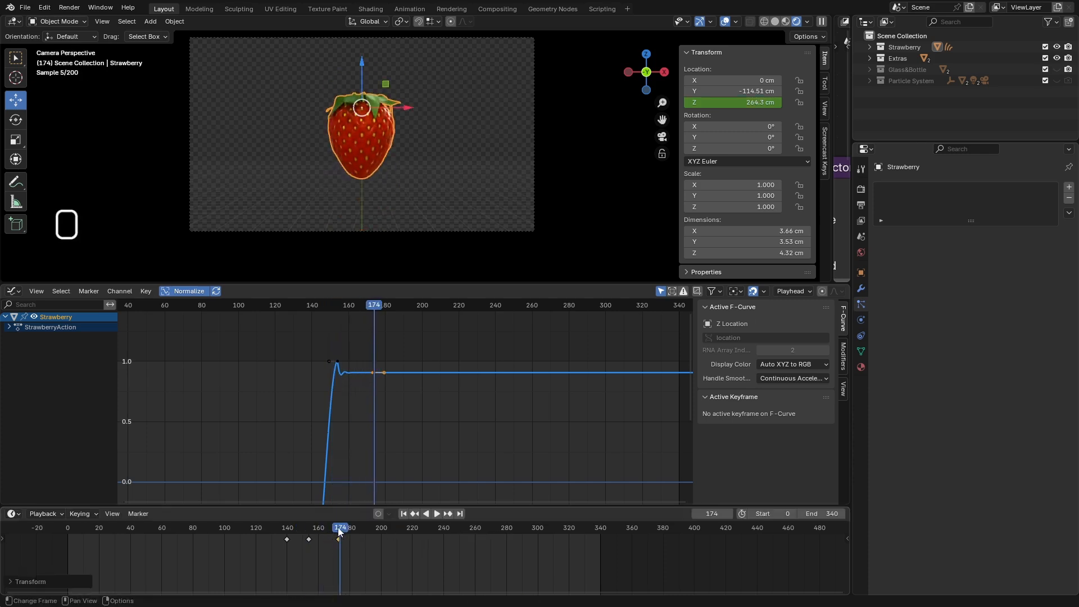
pyautogui.moveTo(338, 531); pyautogui.dragTo(233, 530)
pyautogui.click(438, 514)
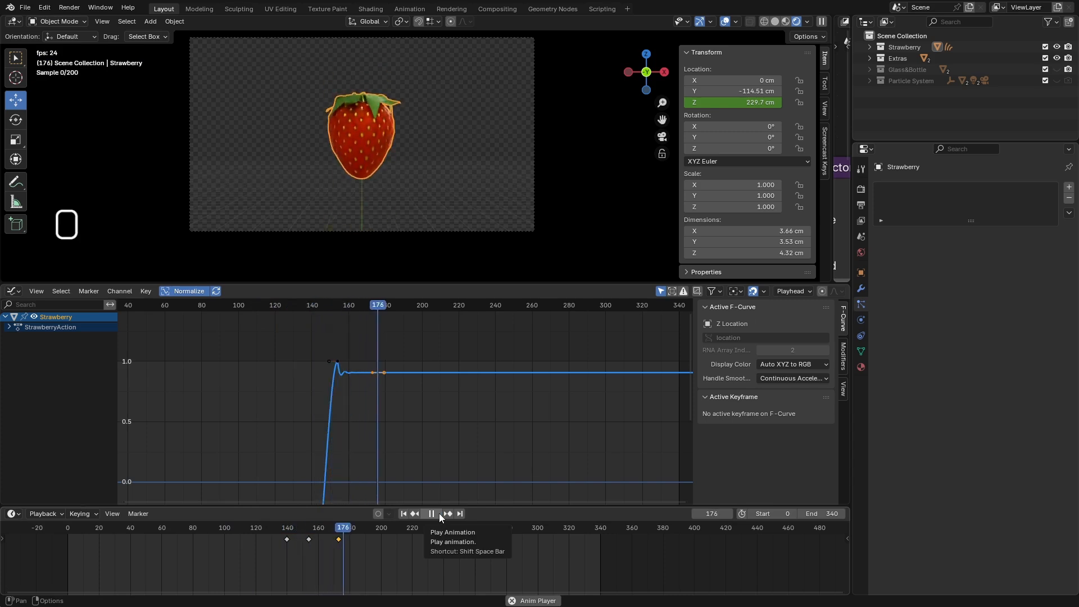
pyautogui.press('Escape')
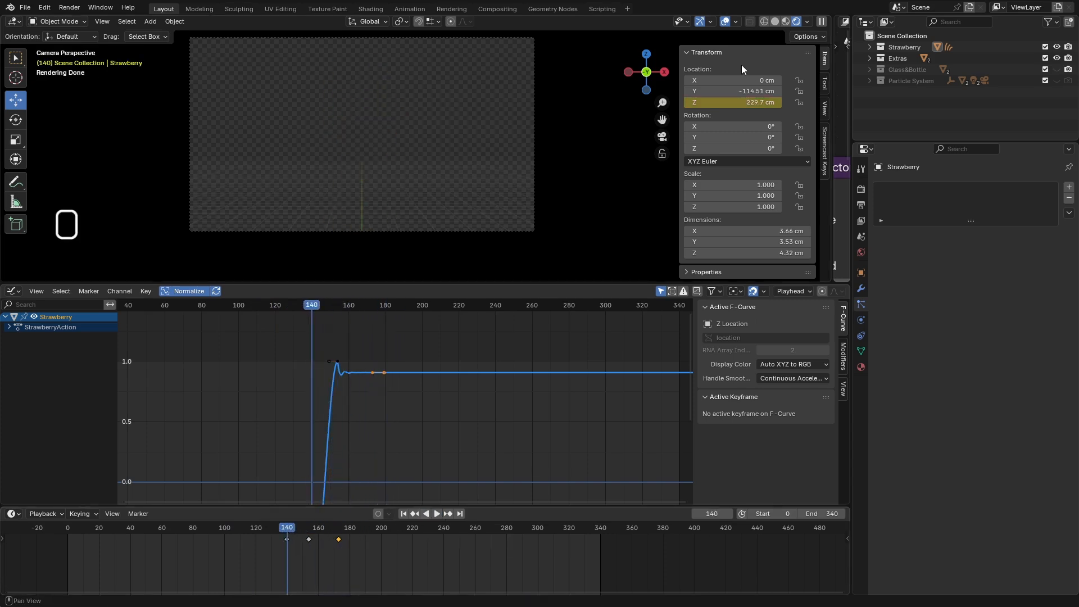
# Switch the viewport to solid shading and play the animation from frame 117.
pyautogui.click(775, 21)
pyautogui.click(251, 528)
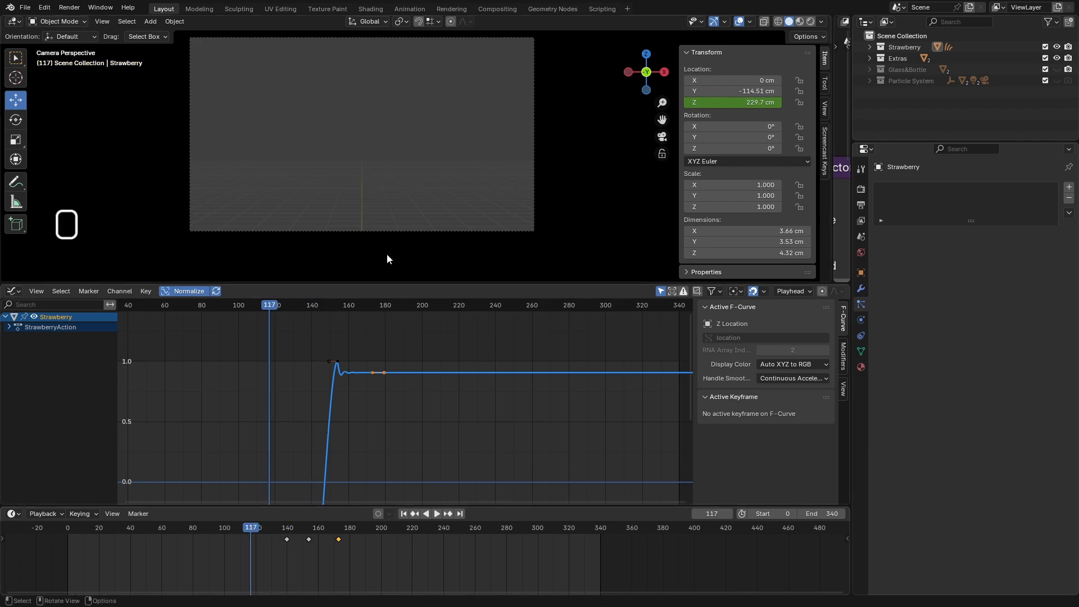
pyautogui.click(437, 513)
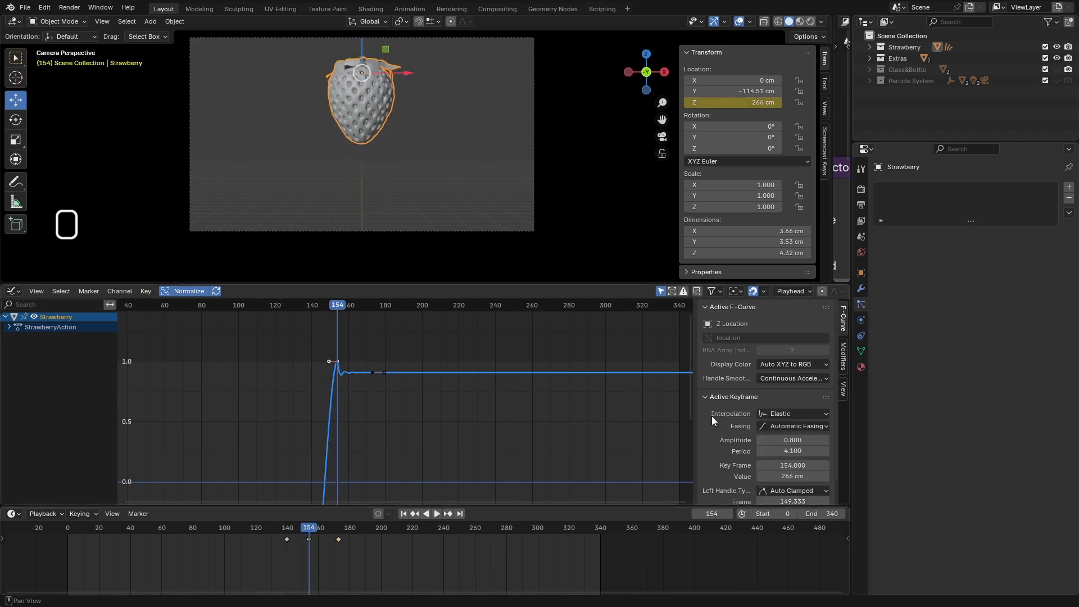
# Set the overshoot keyframe to frame 159.6 with a value of 265 cm and play the rise.
pyautogui.scroll(-1, 723, 406)
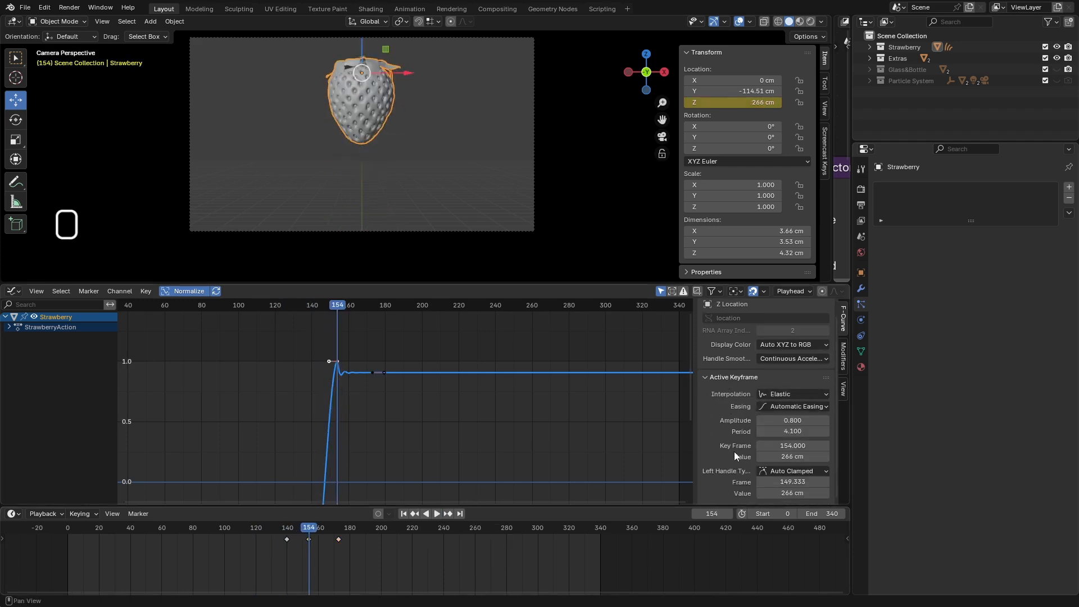
pyautogui.hotkey('ctrl', 'Tab')
pyautogui.press('n')
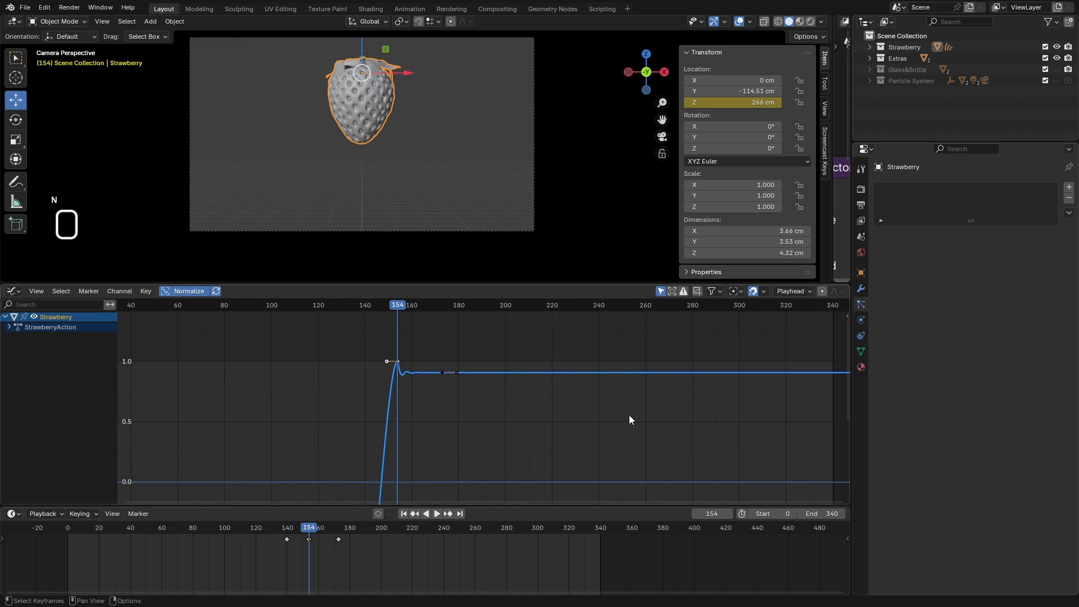
pyautogui.press('n')
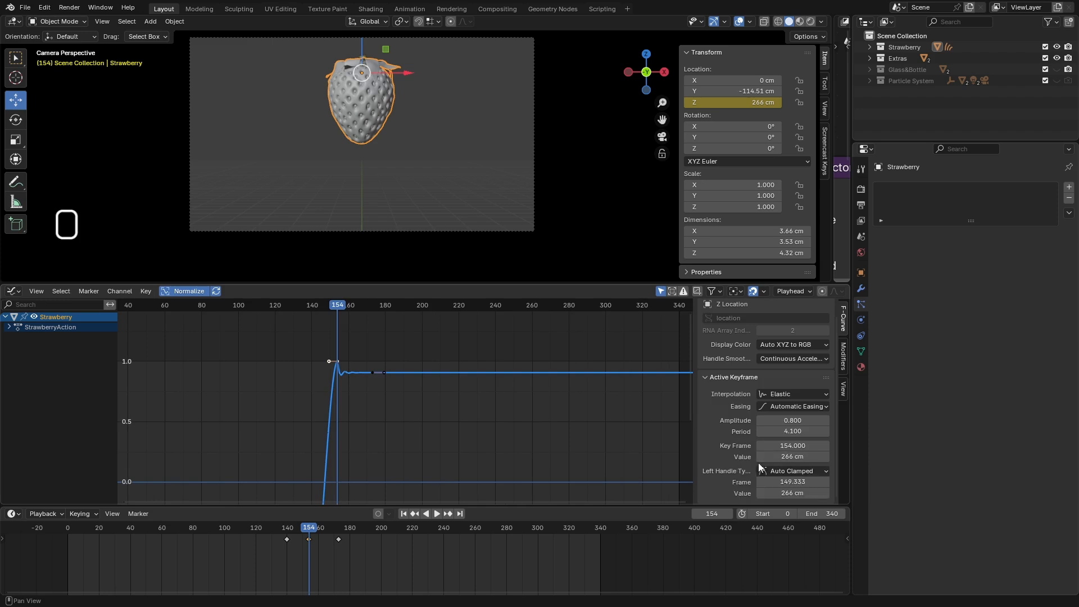
pyautogui.moveTo(770, 458); pyautogui.dragTo(812, 446)
pyautogui.moveTo(305, 531); pyautogui.dragTo(265, 530)
pyautogui.click(437, 514)
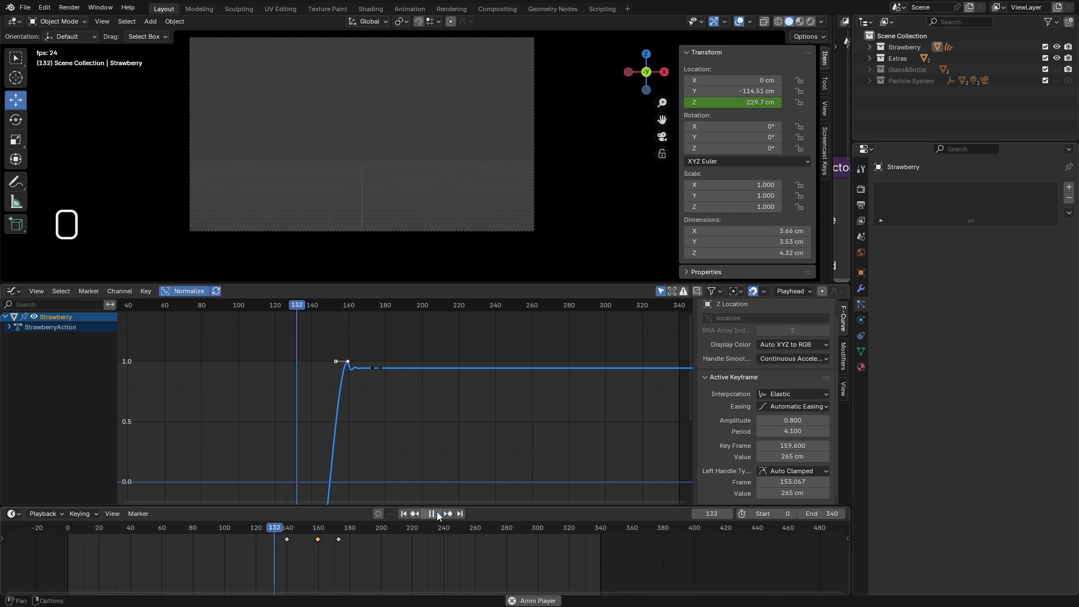
pyautogui.click(436, 514)
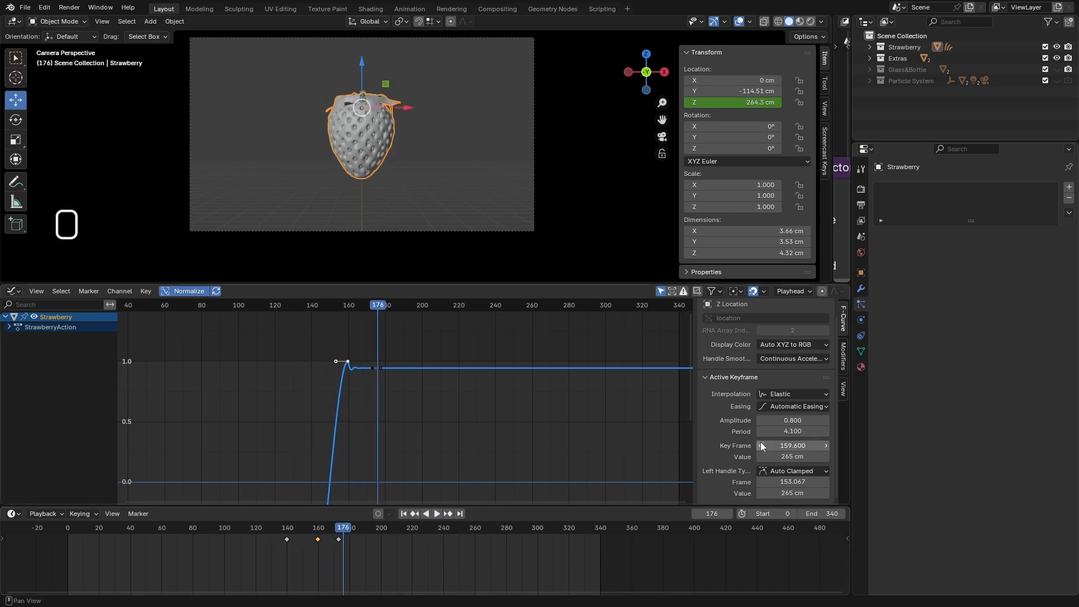
# Set the overshoot keyframe's elastic period to 4 and replay the strawberry's rise.
pyautogui.click(796, 433)
pyautogui.write('4')
pyautogui.press('Return')
pyautogui.moveTo(363, 305); pyautogui.dragTo(283, 306)
pyautogui.click(434, 514)
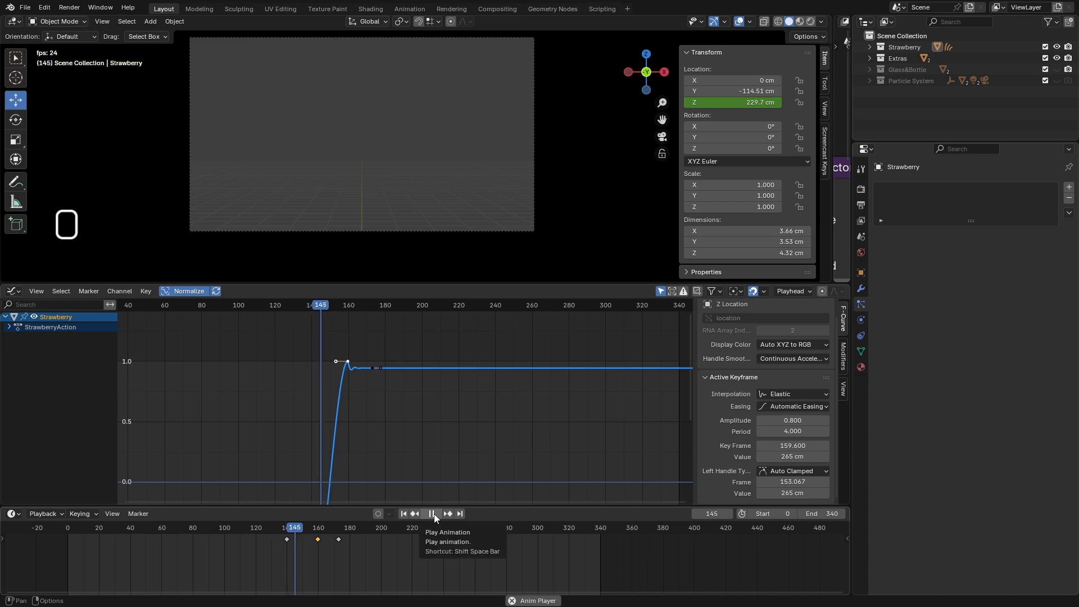
pyautogui.click(434, 514)
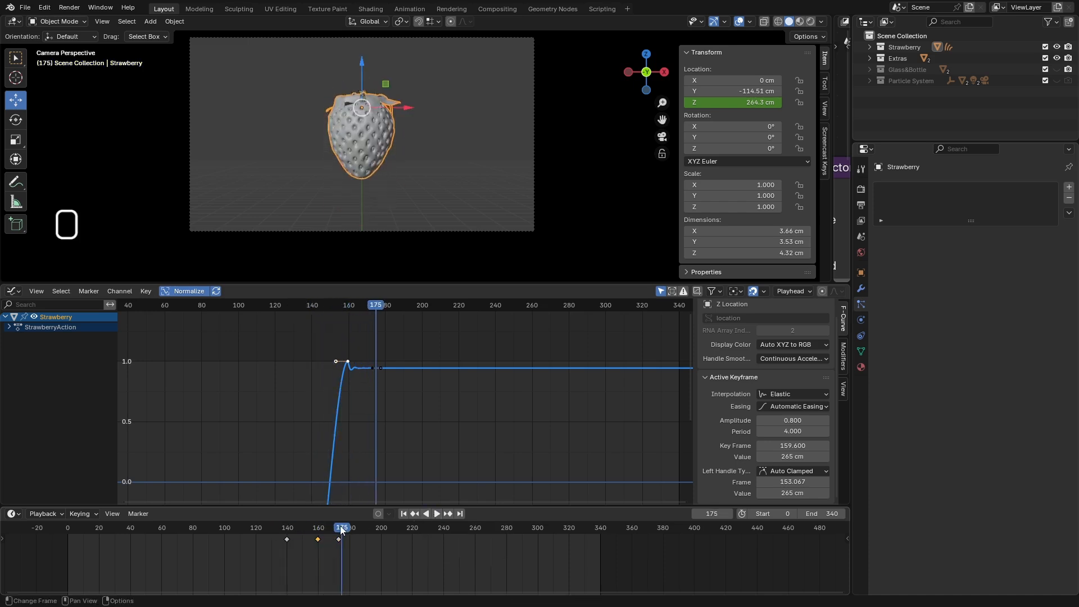
# Return to frame 133 and inspect the strawberry in local view from outside the camera.
pyautogui.moveTo(341, 530); pyautogui.dragTo(276, 531)
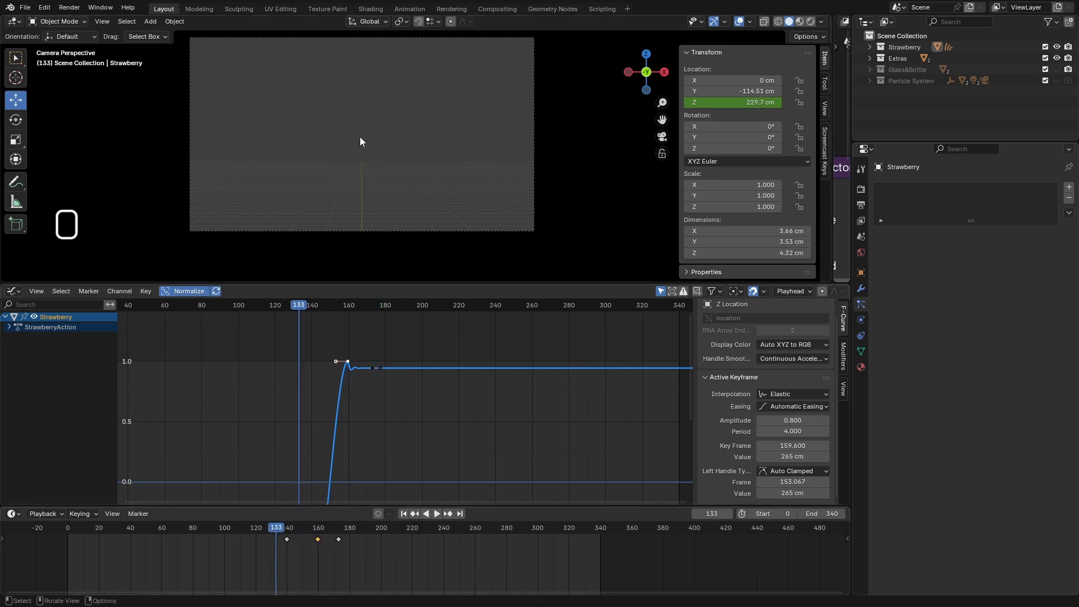
pyautogui.scroll(-3, 360, 139)
pyautogui.moveTo(393, 138); pyautogui.dragTo(323, 134, button='middle')
pyautogui.scroll(-8, 322, 134)
pyautogui.scroll(5, 330, 163)
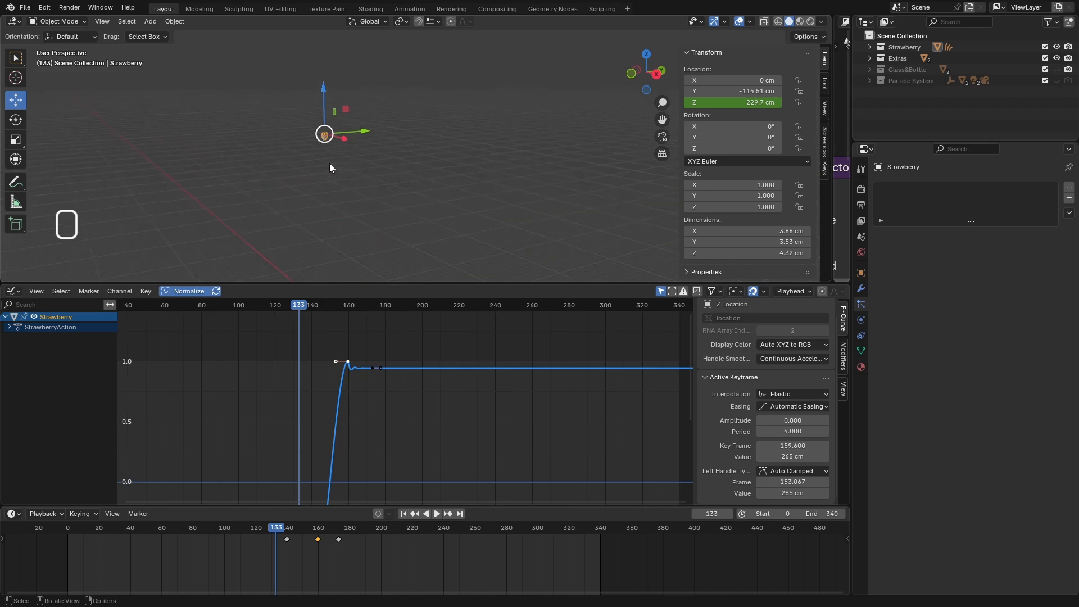
pyautogui.press('/')
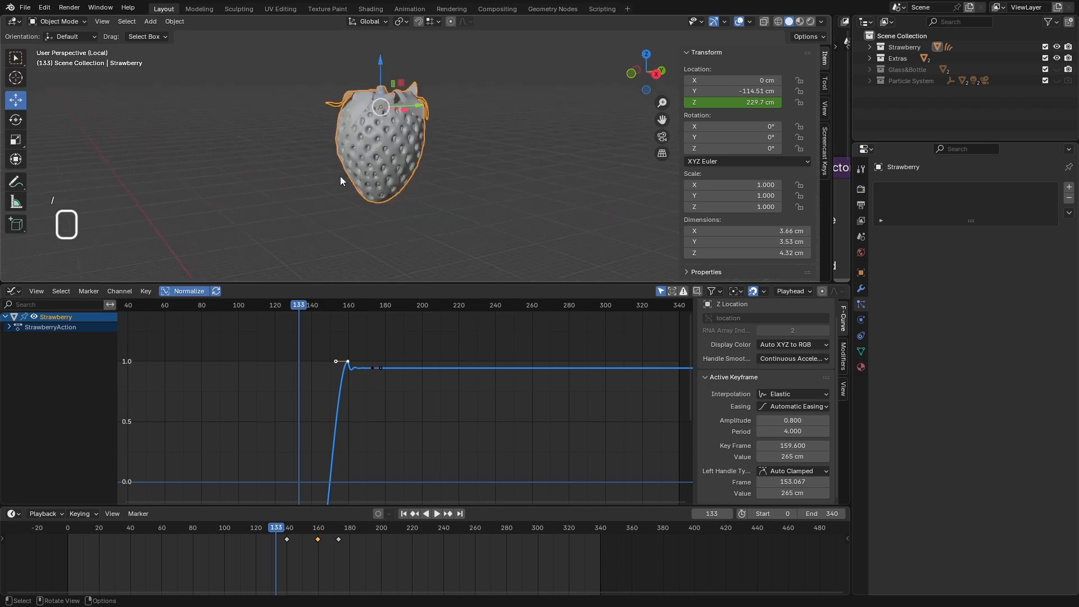
pyautogui.scroll(-14, 326, 136)
pyautogui.moveTo(332, 149); pyautogui.dragTo(325, 169, button='middle')
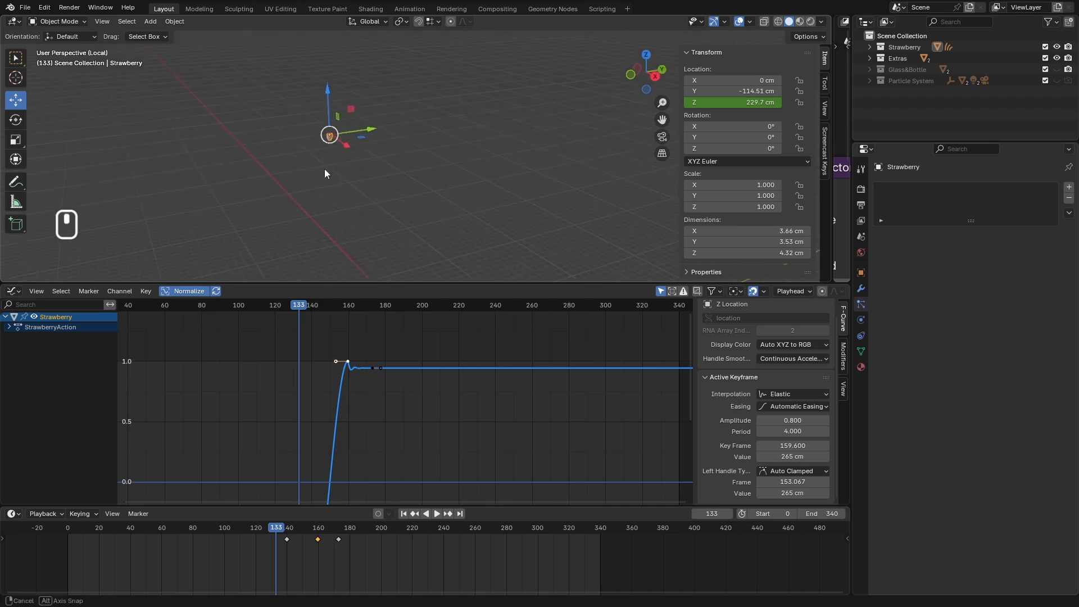
# Expand and enable the Particle System collection, enlarge the outliner area and select the camera.
pyautogui.click(869, 81)
pyautogui.scroll(-2, 891, 111)
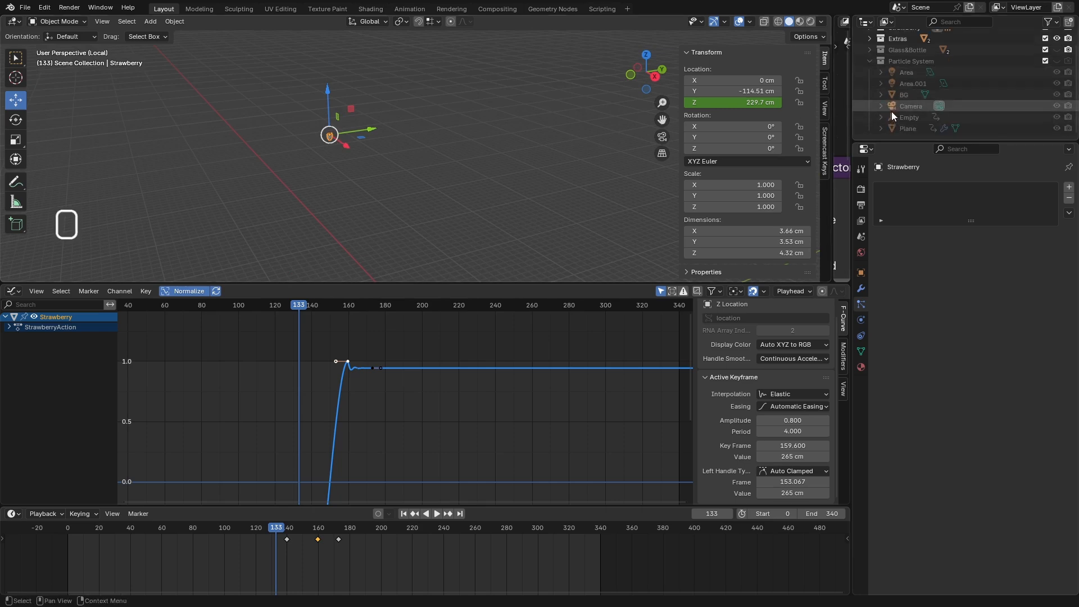
pyautogui.moveTo(893, 142); pyautogui.dragTo(882, 286)
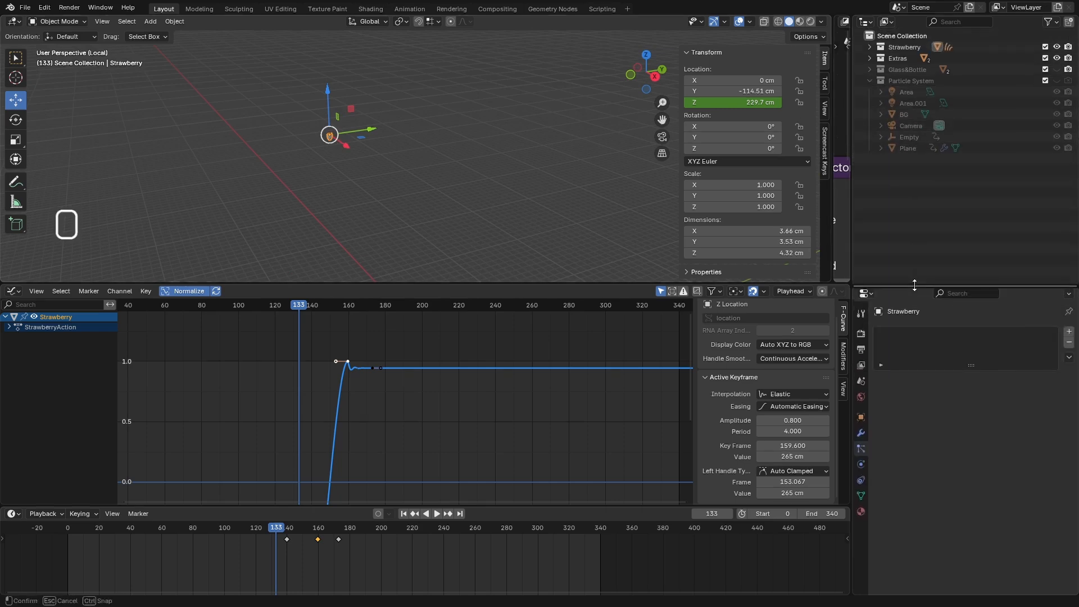
pyautogui.click(916, 125)
# Create a new scene collection and name it Camera&Lights.
pyautogui.rightClick(907, 194)
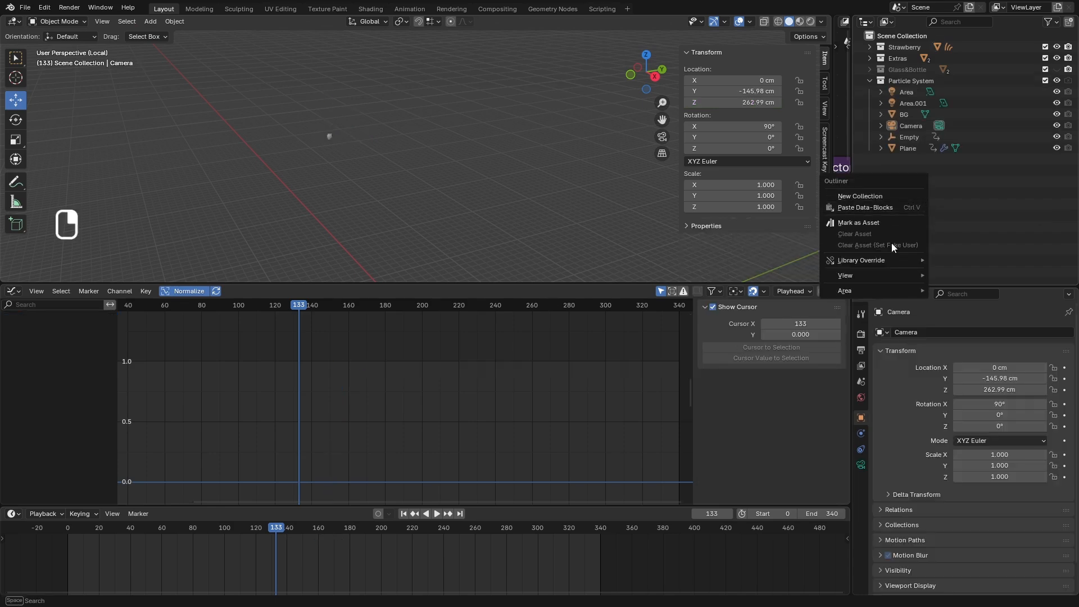
pyautogui.click(888, 196)
pyautogui.click(909, 160)
pyautogui.doubleClick(909, 161)
pyautogui.write('Camera')
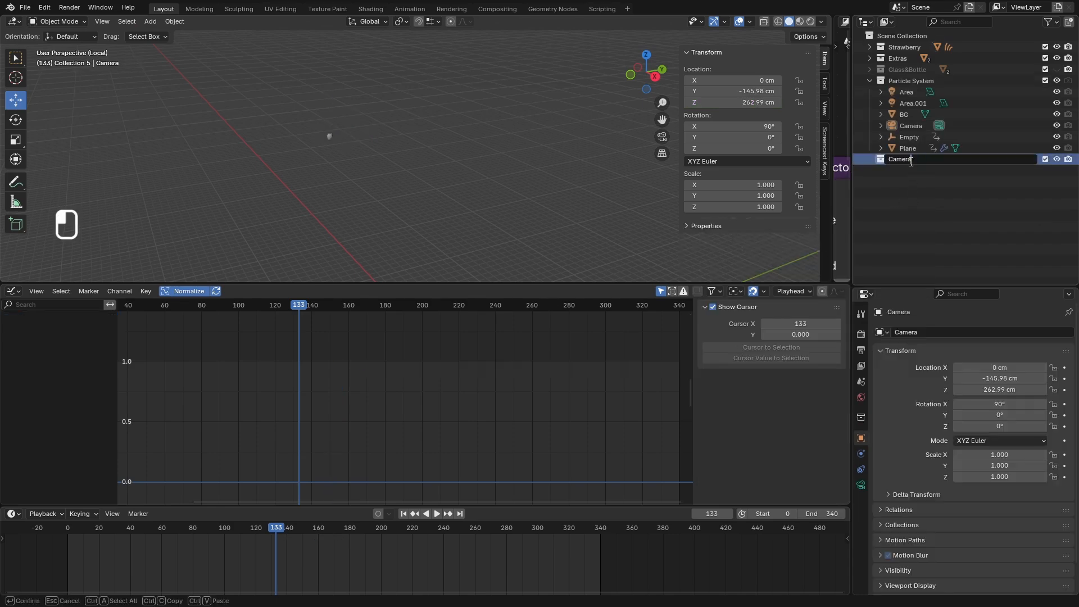
pyautogui.press('shift')
pyautogui.write('&Lights')
pyautogui.press('Return')
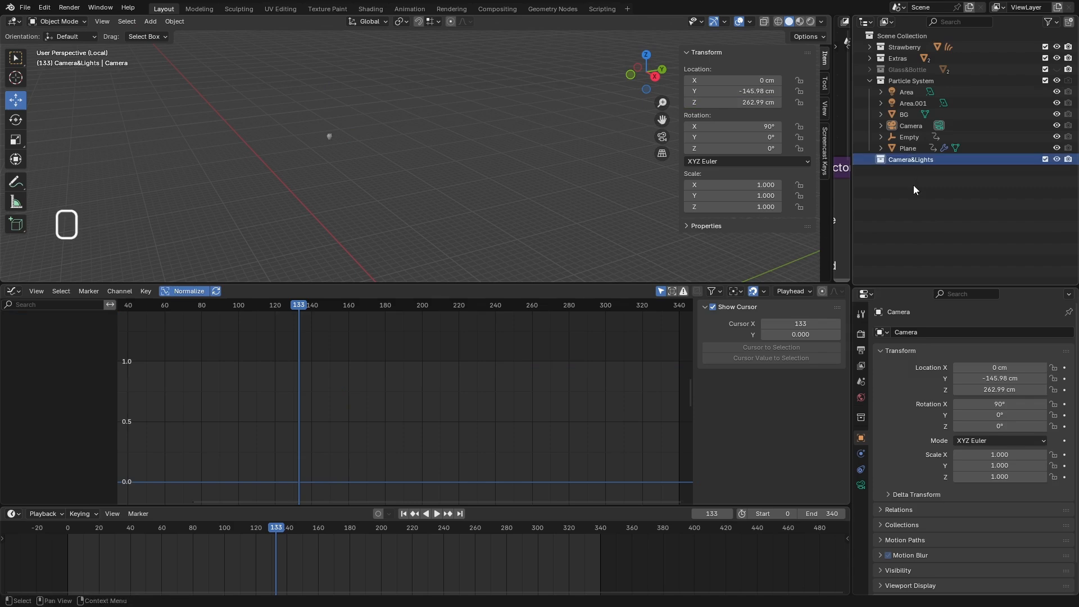
# Move the camera and both area lights into the Camera&Lights collection and hide the Particle System collection.
pyautogui.moveTo(910, 126); pyautogui.dragTo(910, 159)
pyautogui.moveTo(912, 103); pyautogui.dragTo(907, 153)
pyautogui.moveTo(906, 93); pyautogui.dragTo(908, 138)
pyautogui.click(1056, 81)
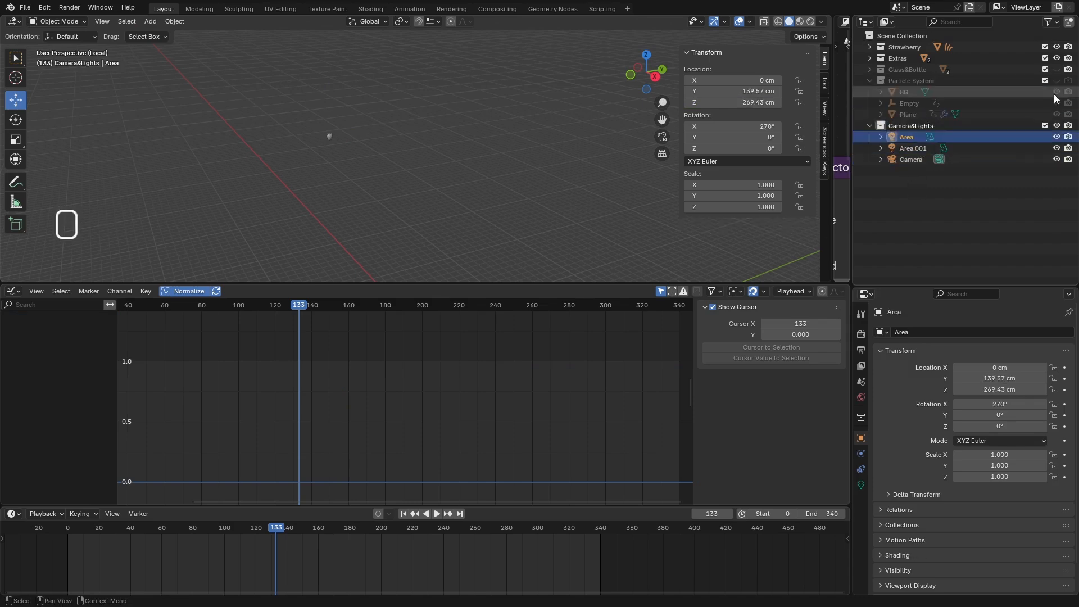
# Leave local view, go to frame 145 and select the strawberry.
pyautogui.click(922, 126)
pyautogui.press('/')
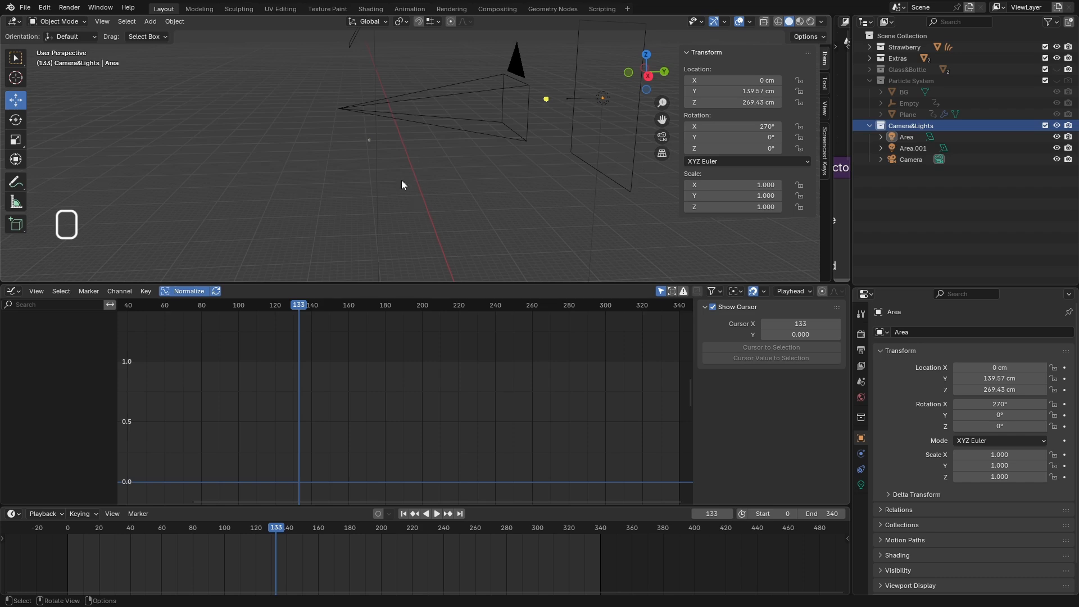
pyautogui.moveTo(288, 306); pyautogui.dragTo(320, 311)
pyautogui.click(320, 156)
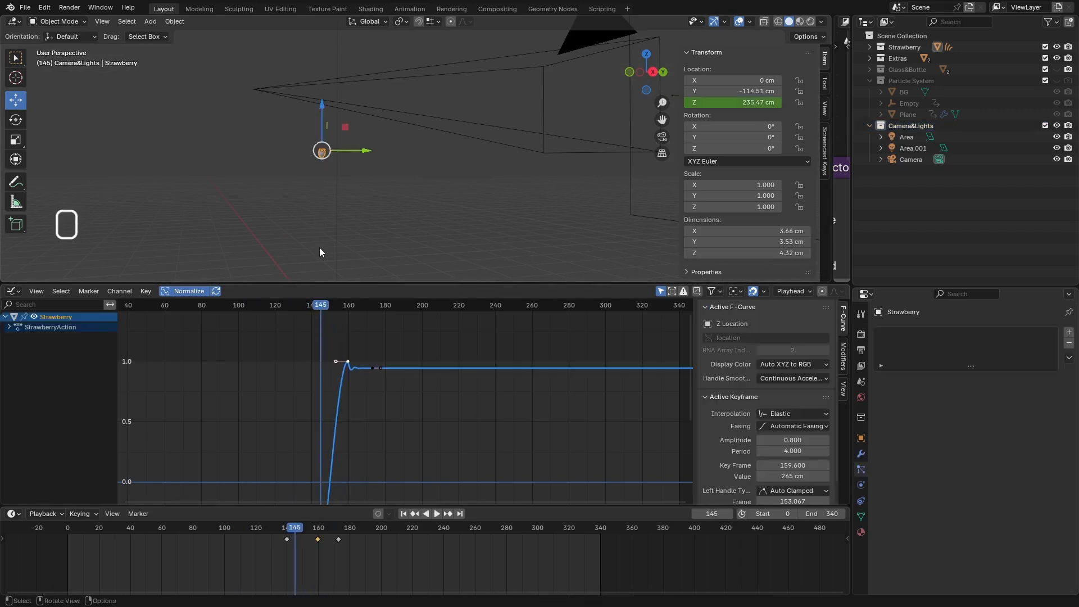
# Keyframe the strawberry's Z rotation at 0° on frame 140.
pyautogui.moveTo(295, 528); pyautogui.dragTo(289, 528)
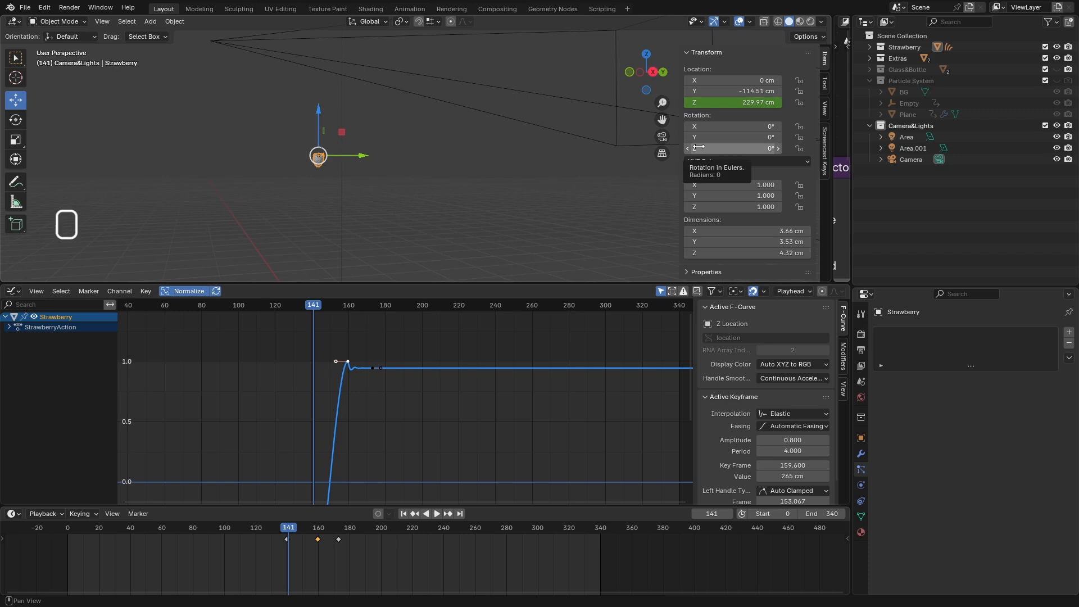
pyautogui.moveTo(332, 194); pyautogui.dragTo(331, 150, button='middle')
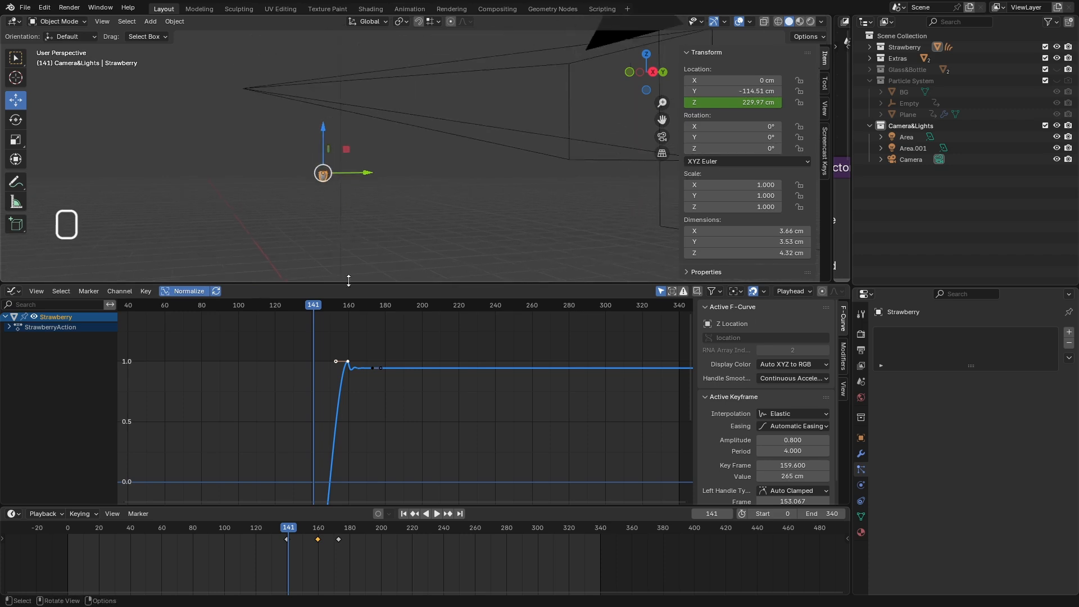
pyautogui.press('Left')
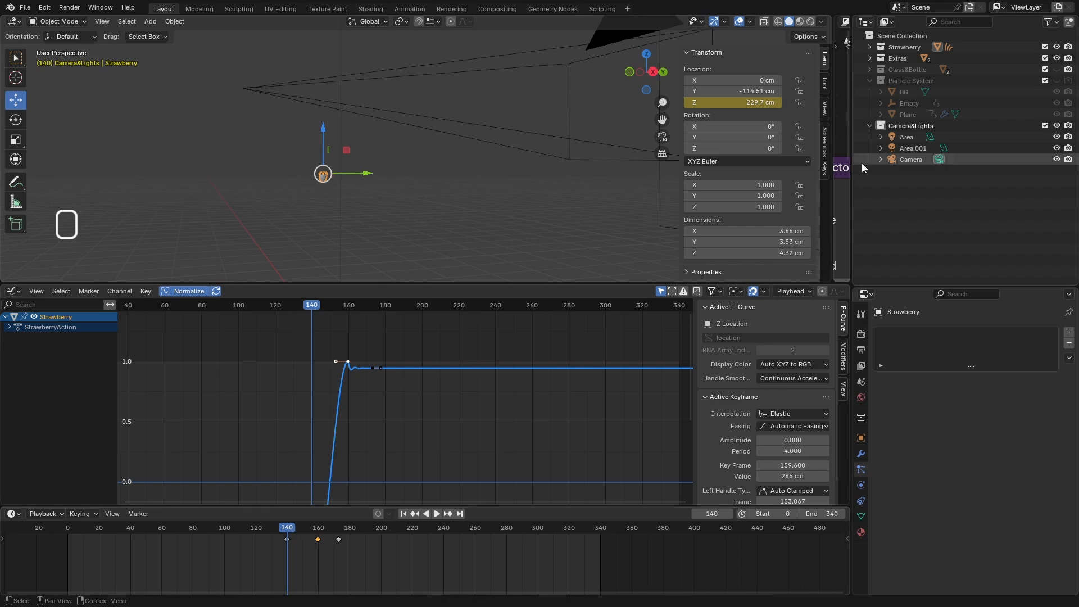
pyautogui.rightClick(735, 150)
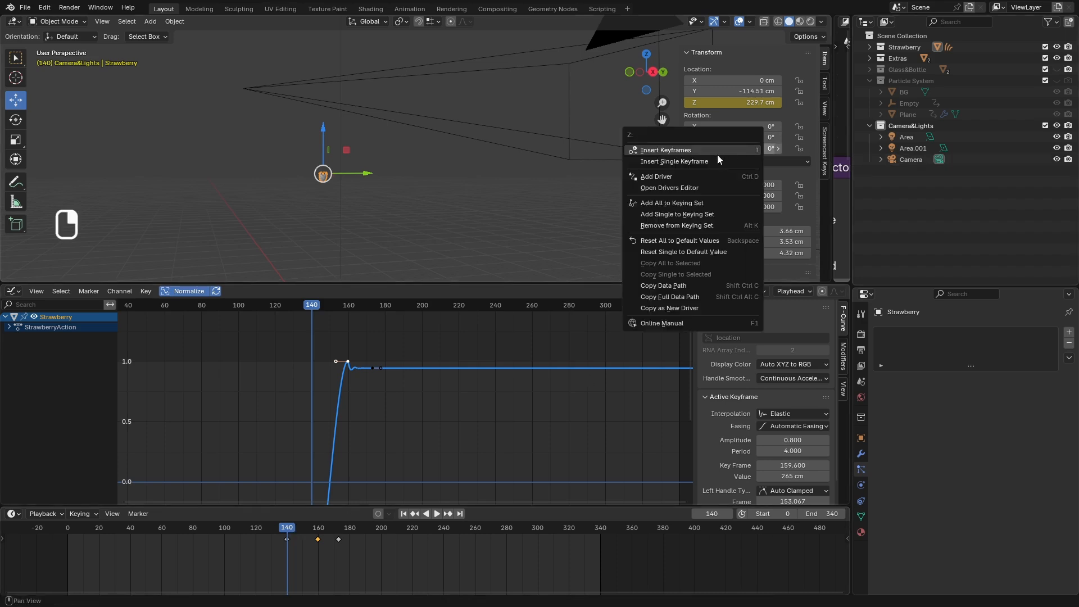
pyautogui.click(717, 153)
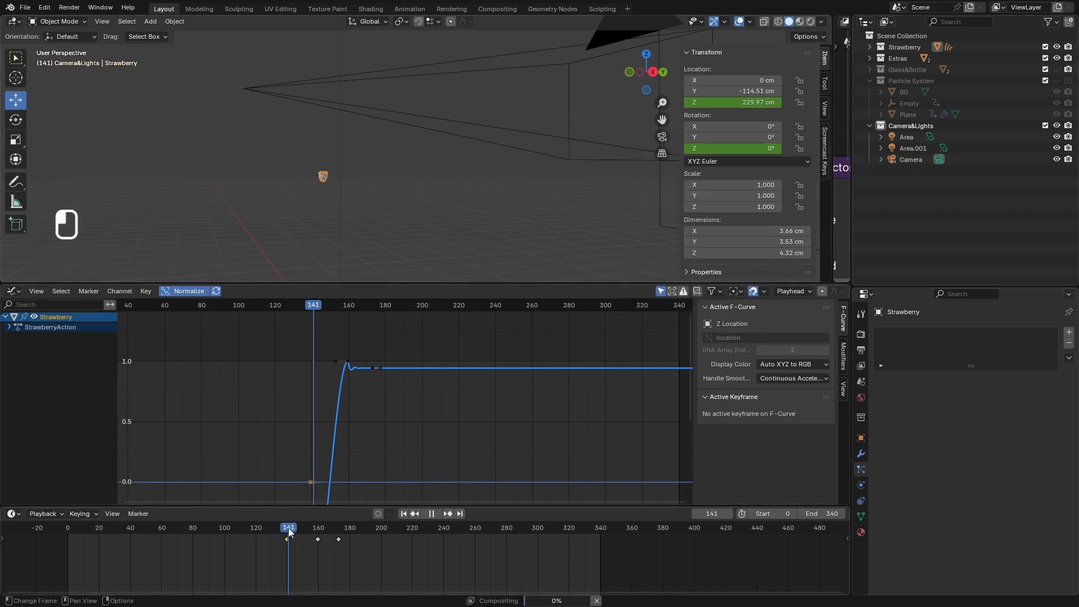
# Set the strawberry's Z rotation to 360° at frame 340 and keyframe it.
pyautogui.moveTo(288, 534); pyautogui.dragTo(600, 538)
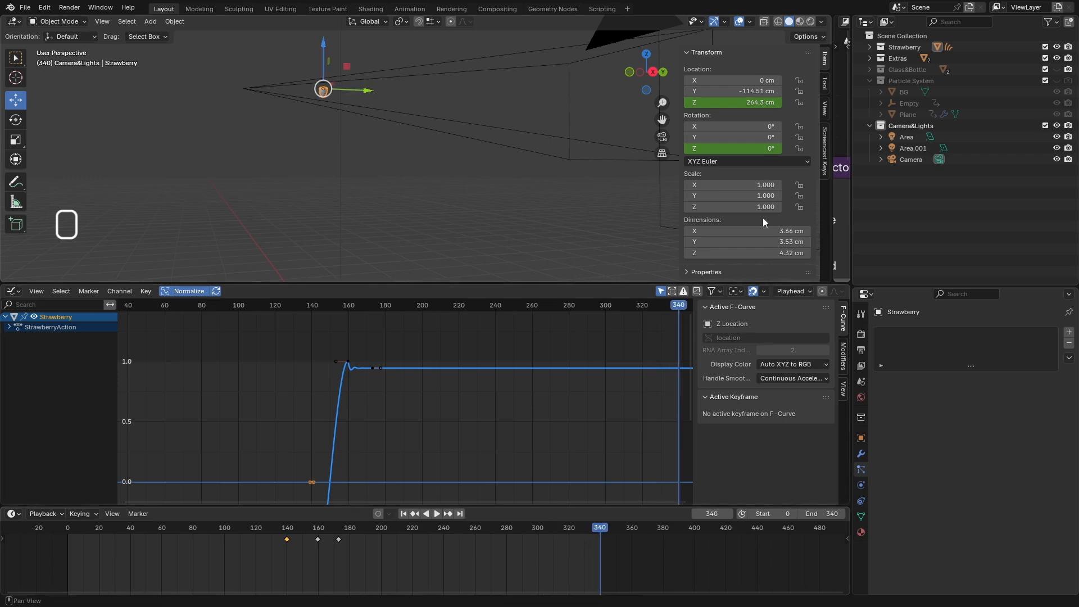
pyautogui.click(729, 148)
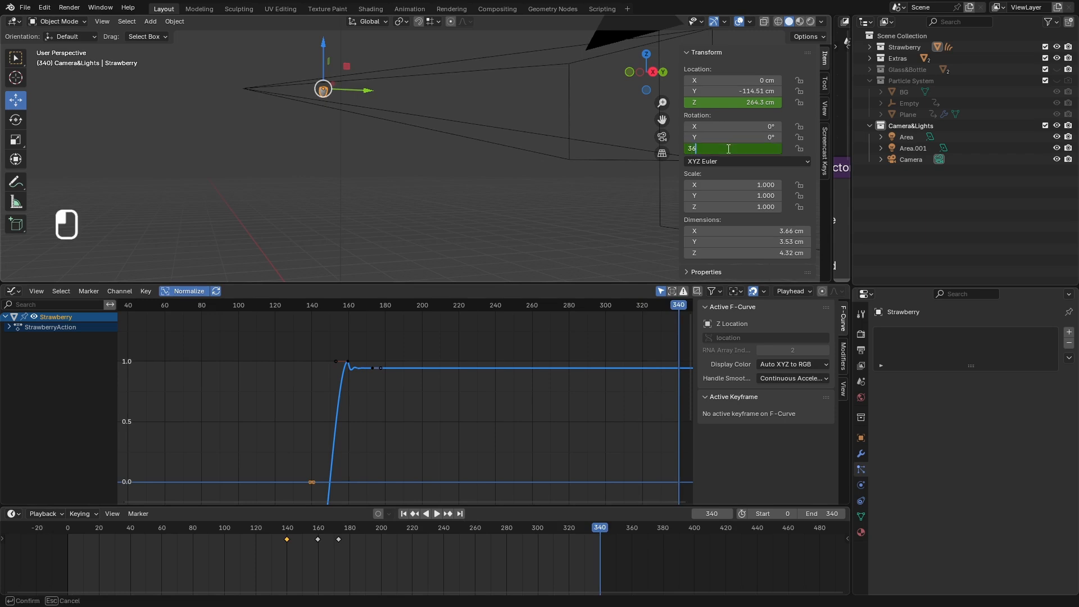
pyautogui.press('Return')
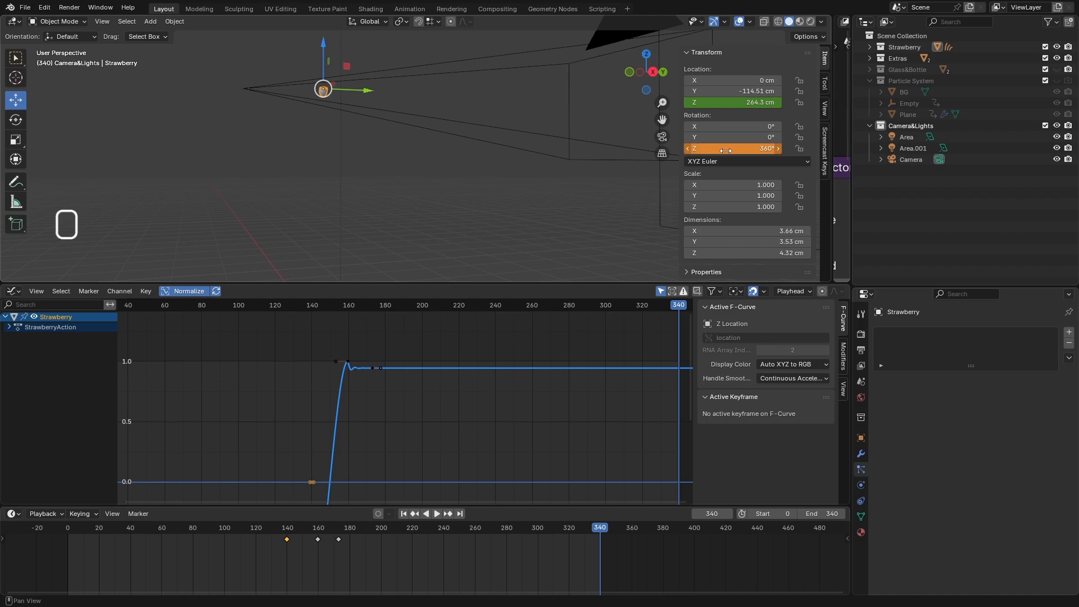
pyautogui.rightClick(725, 150)
pyautogui.click(725, 151)
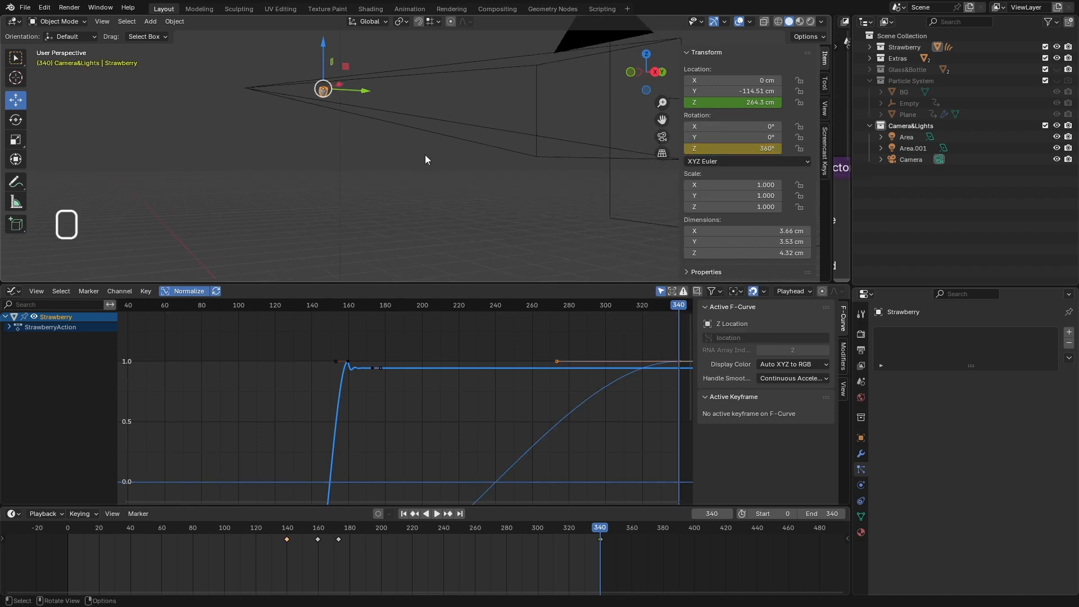
# Play the rise and spin through the camera from before frame 140 and check the full animation curves.
pyautogui.press('KP_0')
pyautogui.moveTo(376, 527); pyautogui.dragTo(244, 527)
pyautogui.click(438, 515)
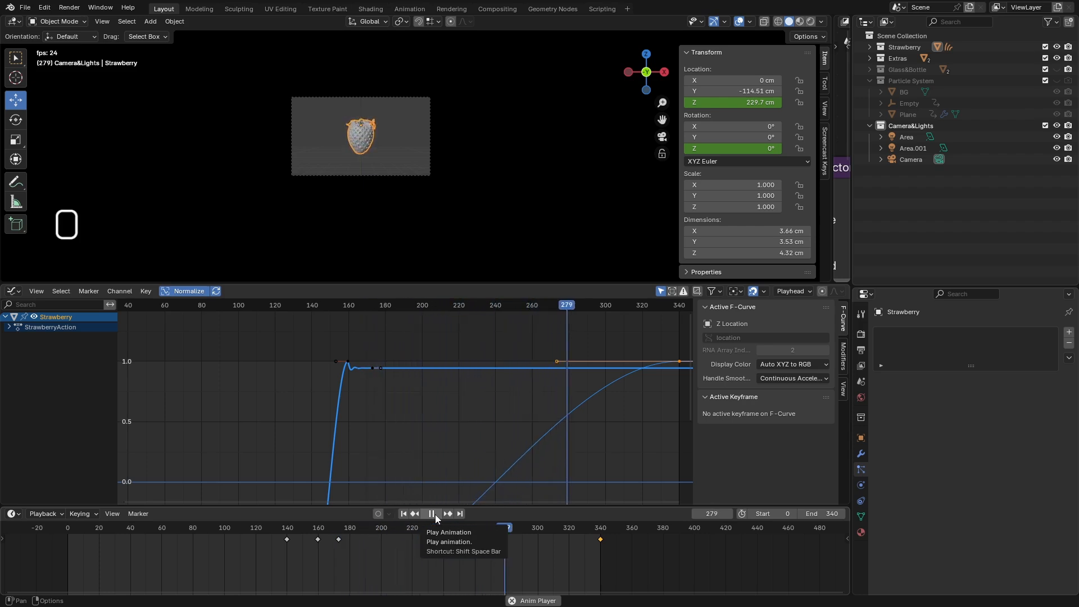
pyautogui.click(431, 513)
pyautogui.scroll(-3, 401, 372)
pyautogui.scroll(-2, 400, 373)
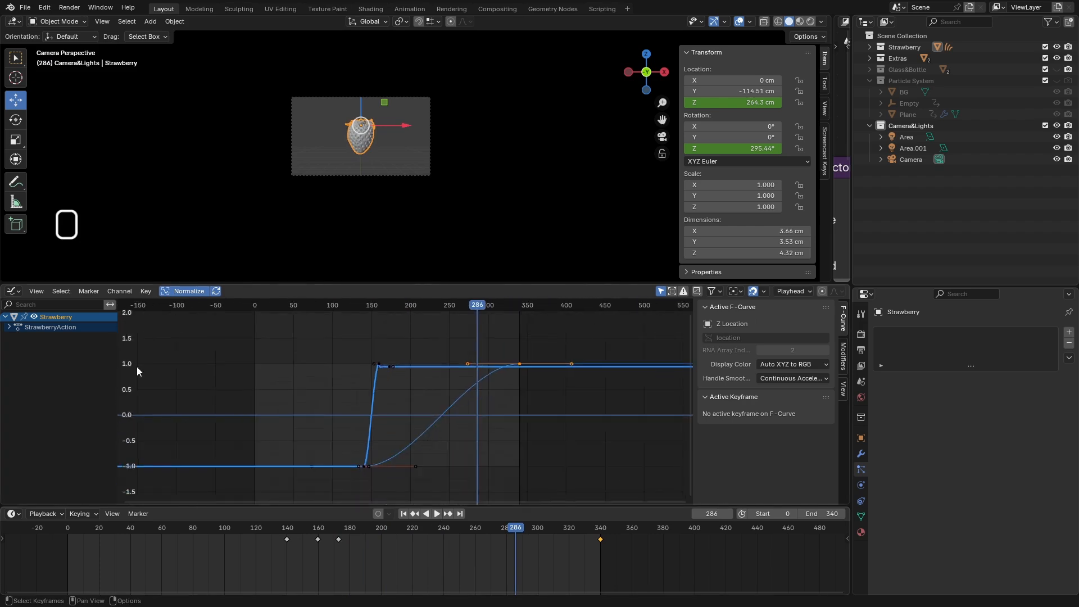
# Add a Noise modifier to the strawberry's Z Euler Rotation curve.
pyautogui.click(9, 329)
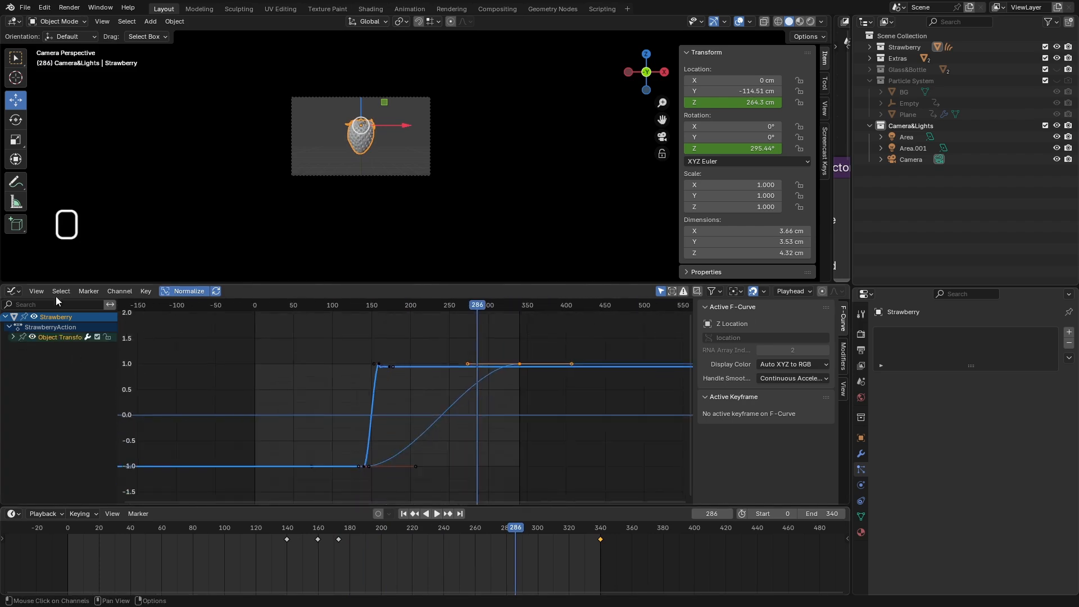
pyautogui.click(13, 337)
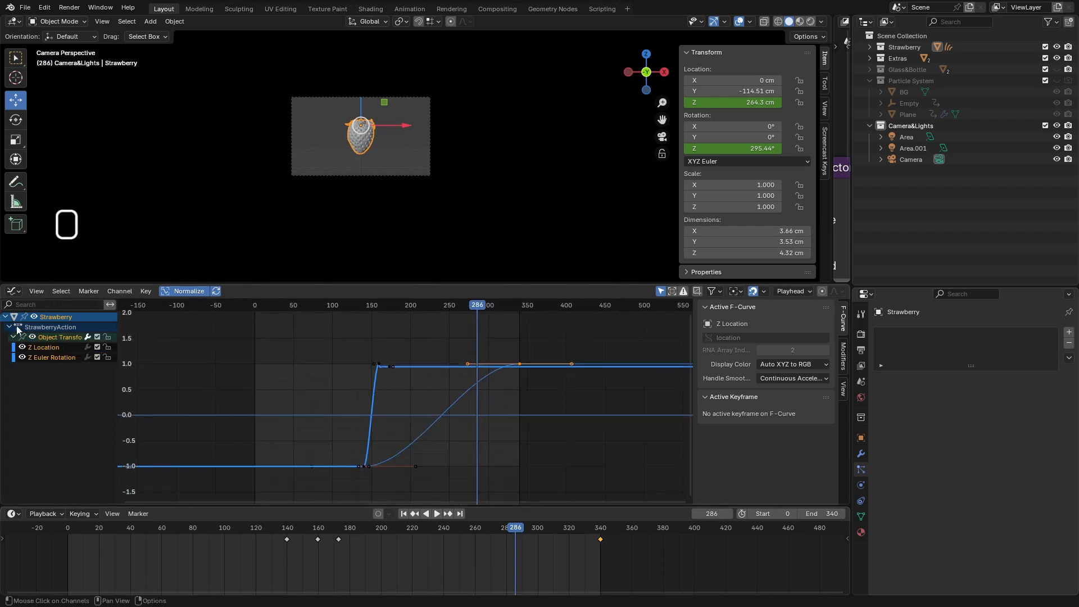
pyautogui.click(58, 356)
pyautogui.scroll(-2, 420, 371)
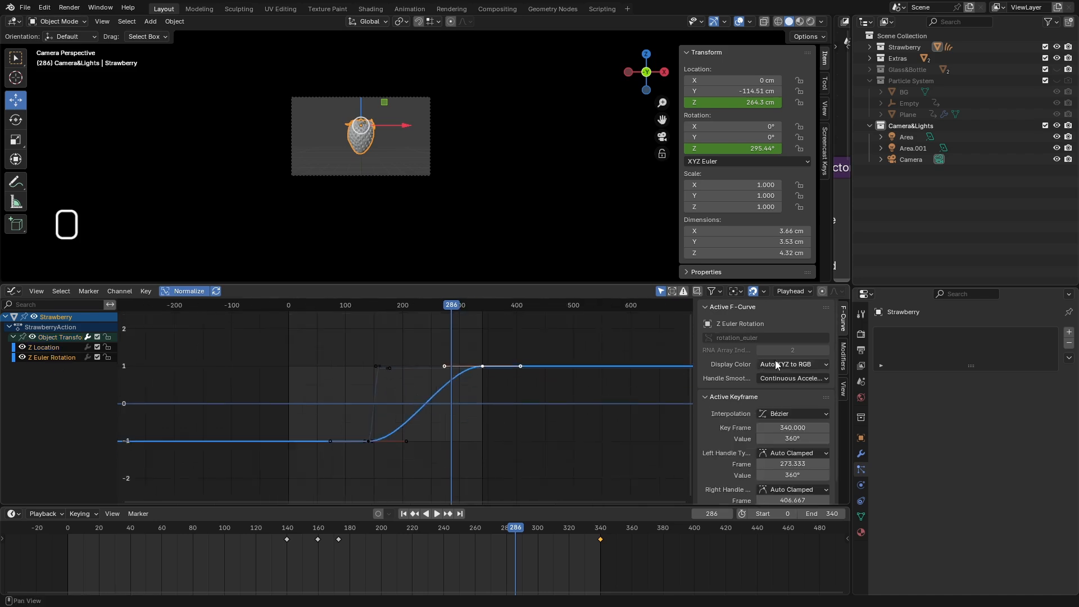
pyautogui.click(842, 363)
pyautogui.click(773, 308)
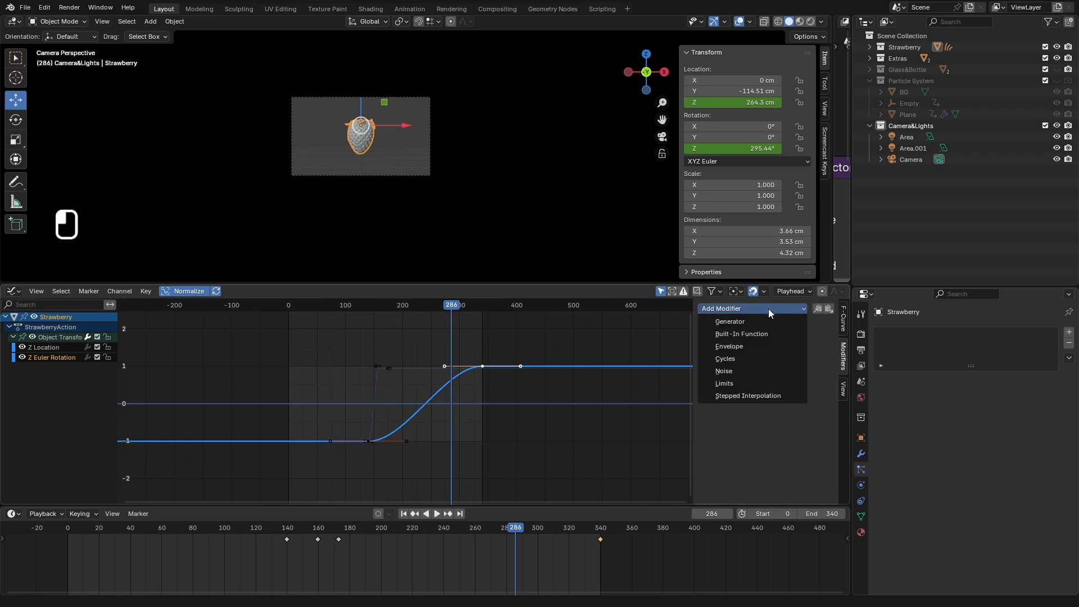
pyautogui.click(737, 370)
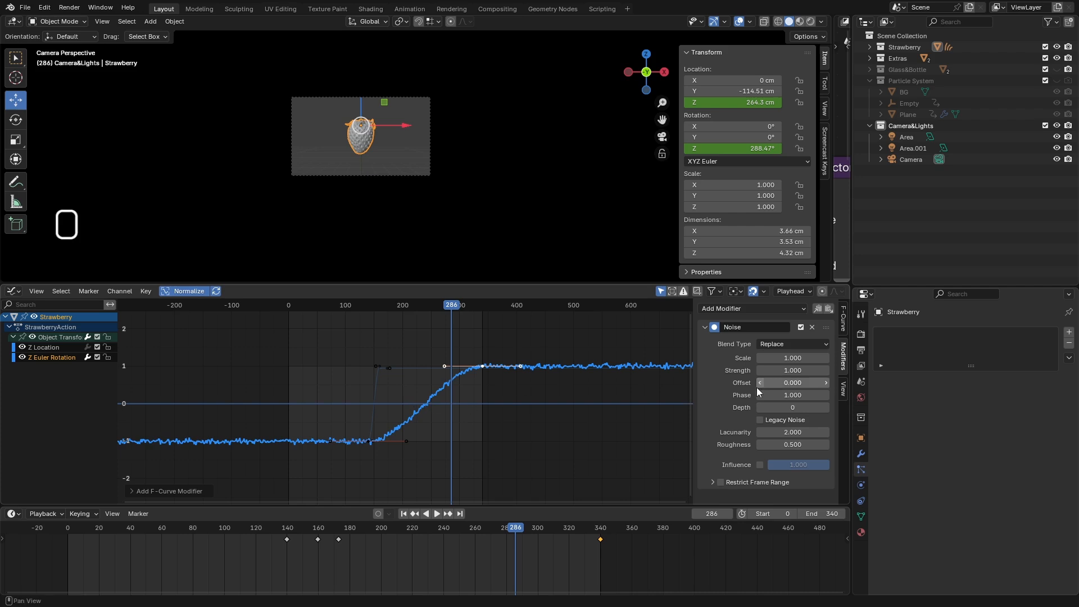
# Set the rotation noise's scale to 56.9 and strength to 0.8, and play the animation through the camera.
pyautogui.moveTo(801, 358); pyautogui.dragTo(972, 358)
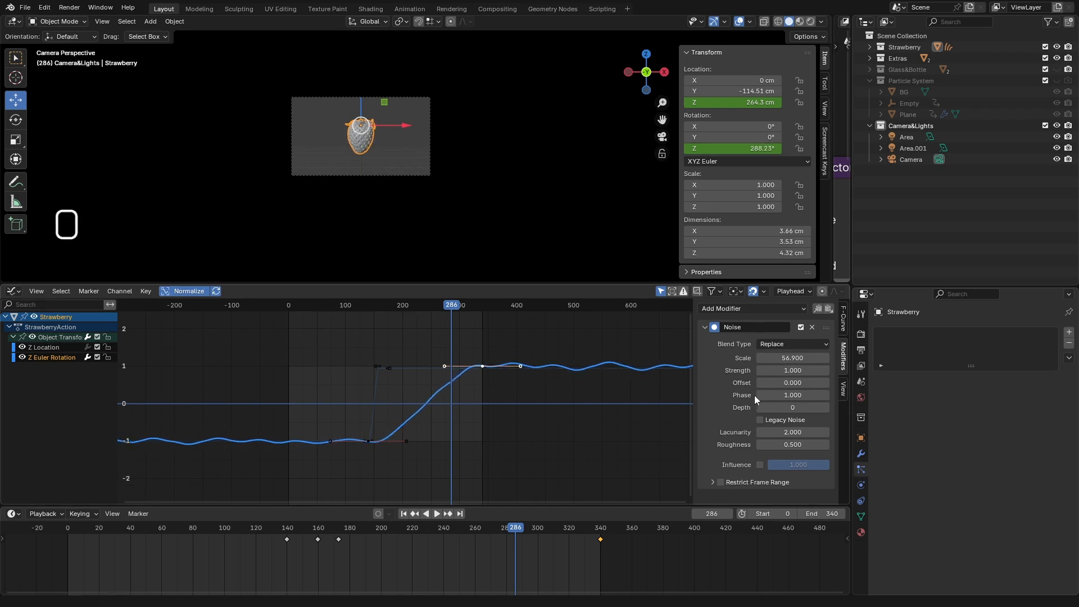
pyautogui.moveTo(792, 370)
pyautogui.mouseDown()
pyautogui.moveTo(741, 370)
pyautogui.moveTo(798, 370)
pyautogui.mouseUp()
pyautogui.click(308, 304)
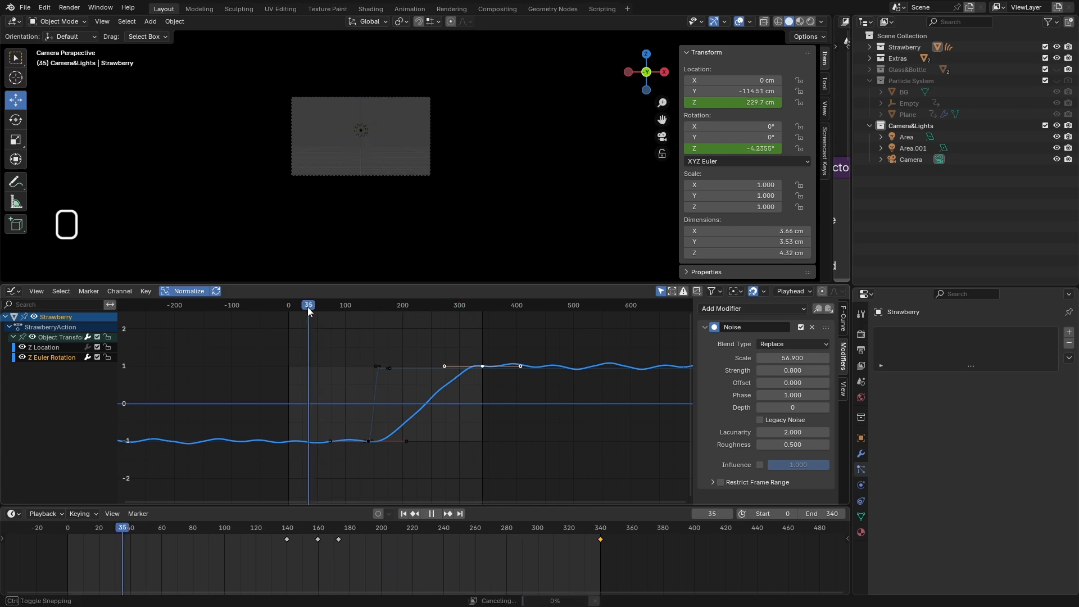
pyautogui.scroll(4, 366, 168)
pyautogui.scroll(2, 367, 179)
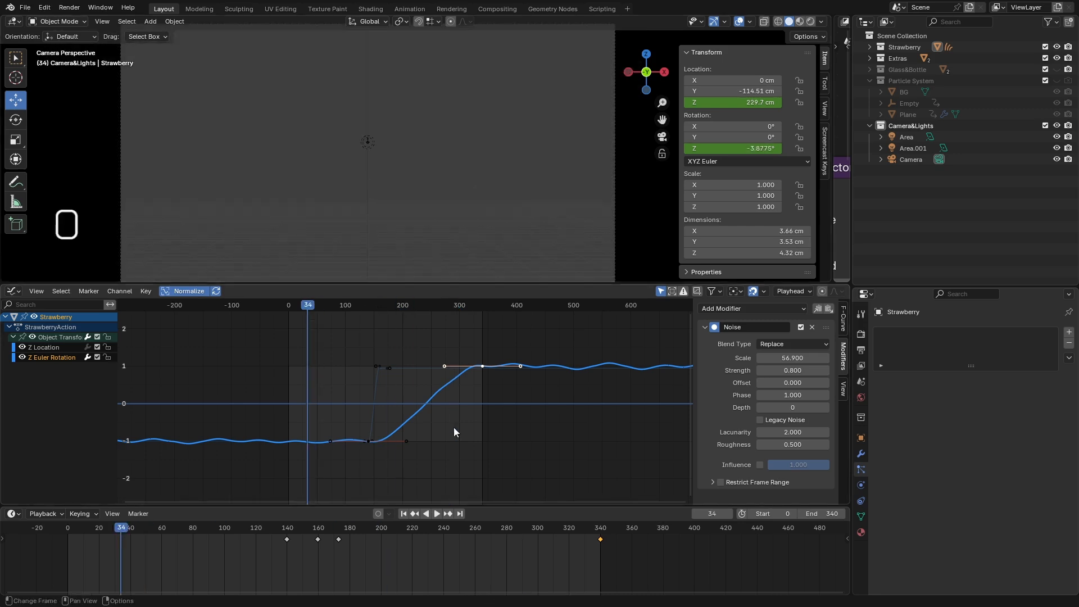
pyautogui.click(437, 514)
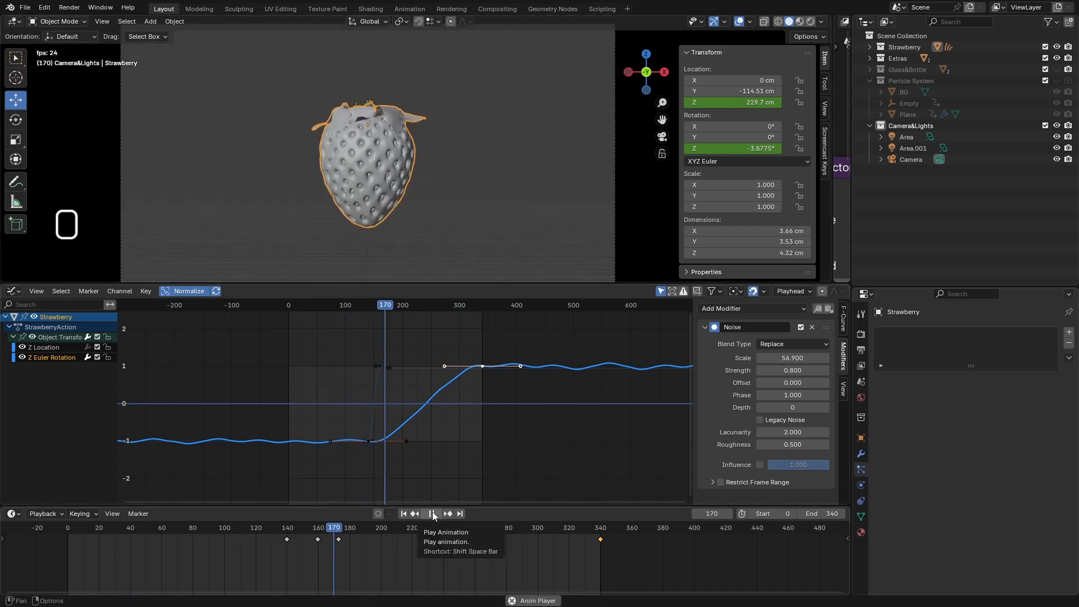
pyautogui.click(433, 514)
# Raise the rotation noise's scale to 62.9 and replay the strawberry's rise and spin.
pyautogui.moveTo(792, 358); pyautogui.dragTo(856, 358)
pyautogui.click(433, 515)
pyautogui.click(433, 514)
pyautogui.click(432, 514)
pyautogui.click(308, 529)
pyautogui.click(433, 512)
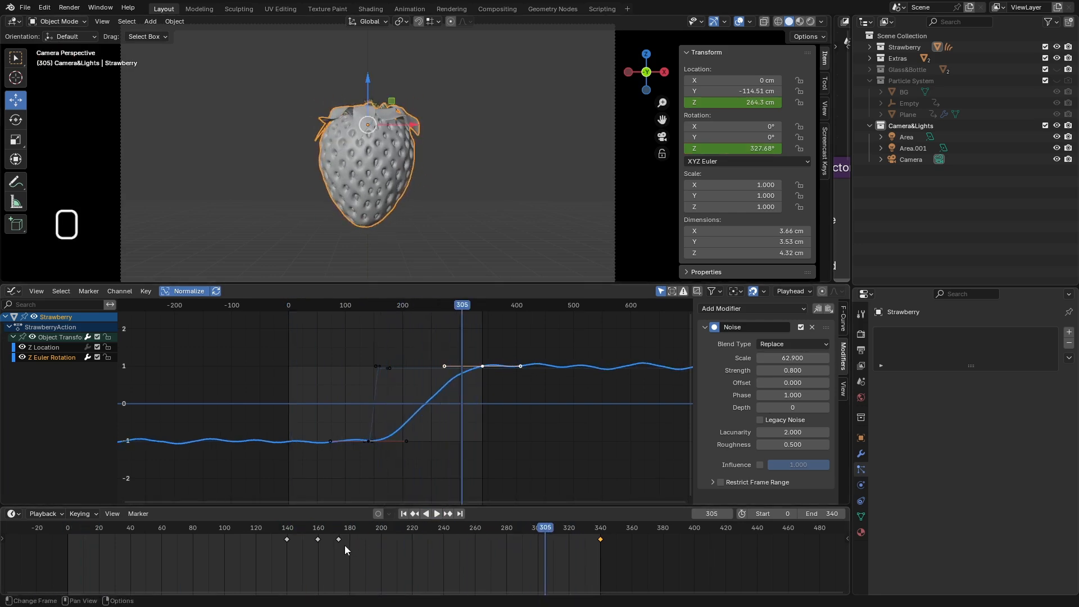
# Go to the Z Location curve's last keyframe at frame 173 and add a Noise modifier to that curve.
pyautogui.click(339, 539)
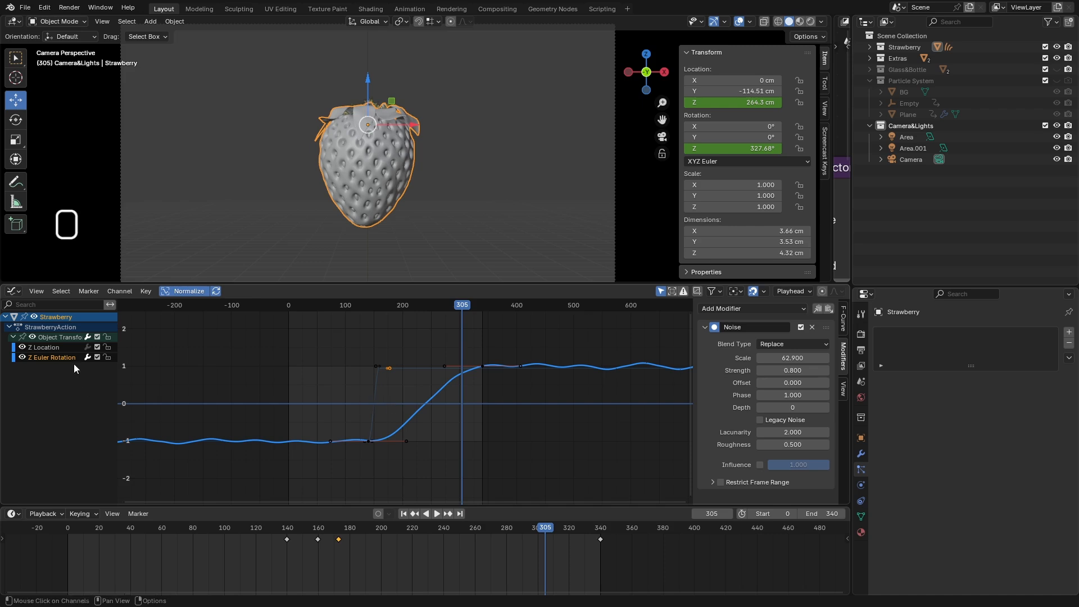
pyautogui.click(64, 348)
pyautogui.scroll(4, 461, 368)
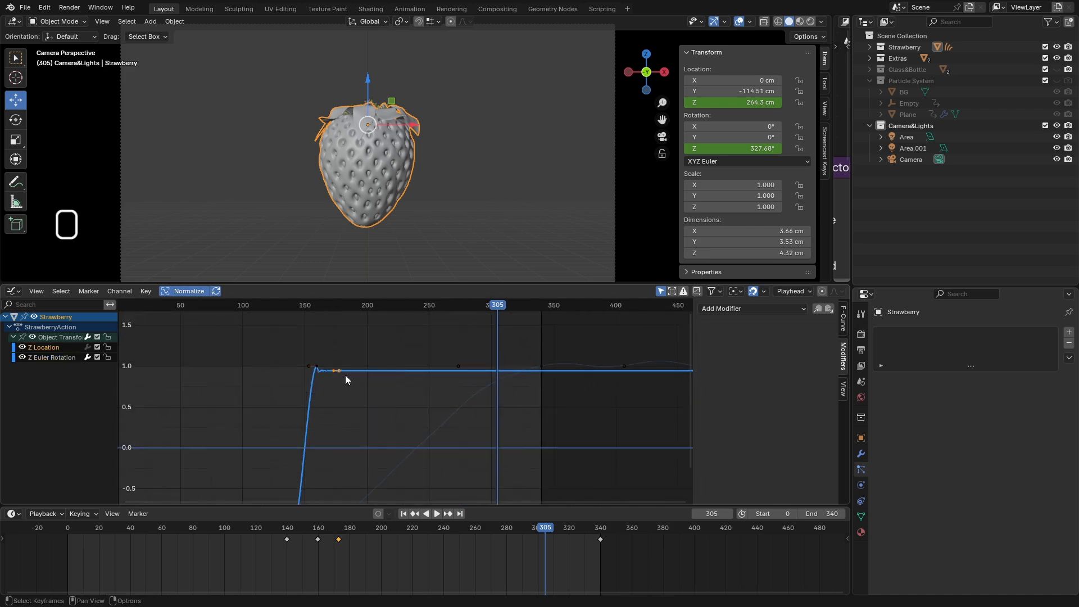
pyautogui.scroll(4, 342, 372)
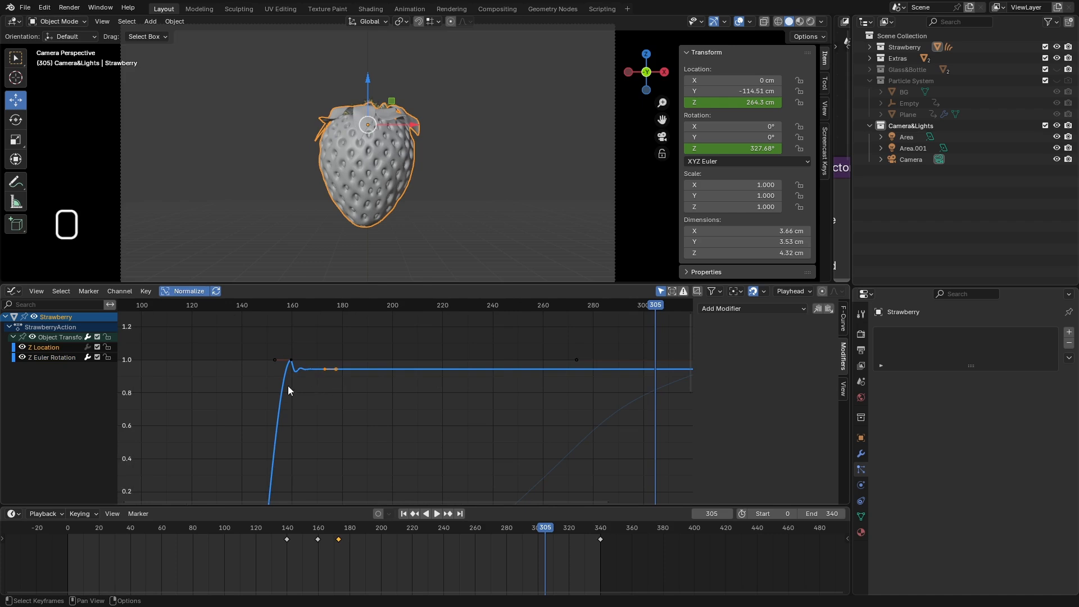
pyautogui.moveTo(354, 308); pyautogui.dragTo(325, 314)
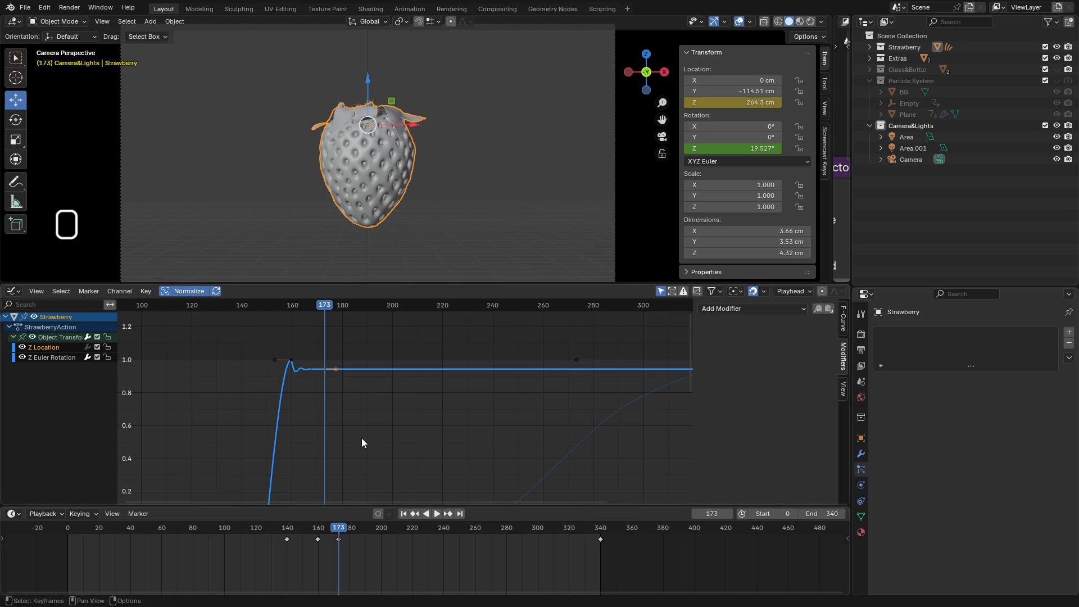
pyautogui.click(764, 308)
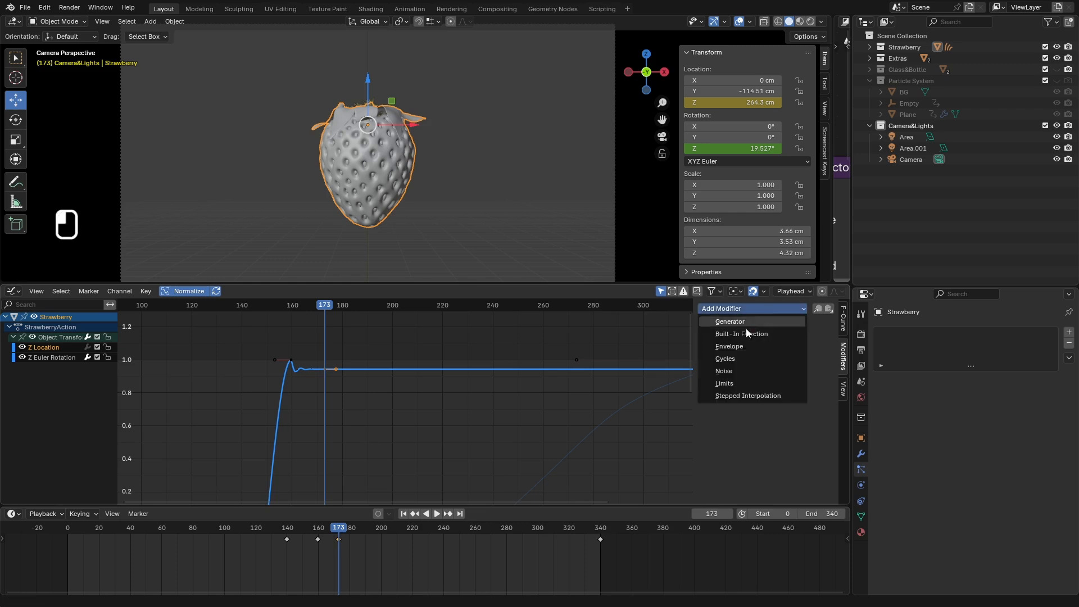
pyautogui.click(734, 372)
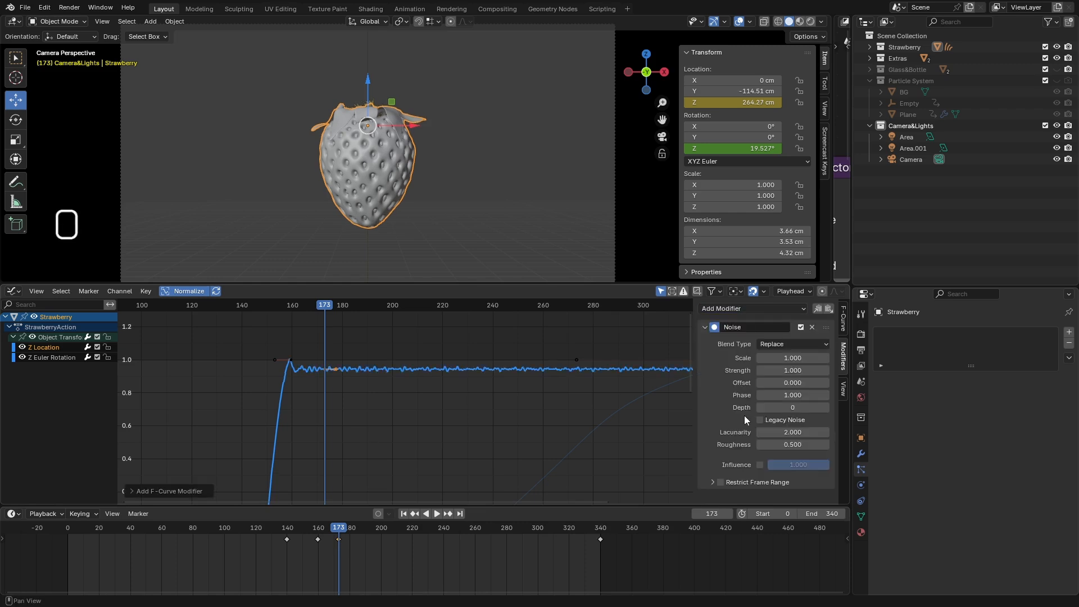
# Restrict the Z Location noise to the frame range from 170 to 340.
pyautogui.click(718, 483)
pyautogui.scroll(-2, 711, 440)
pyautogui.click(721, 441)
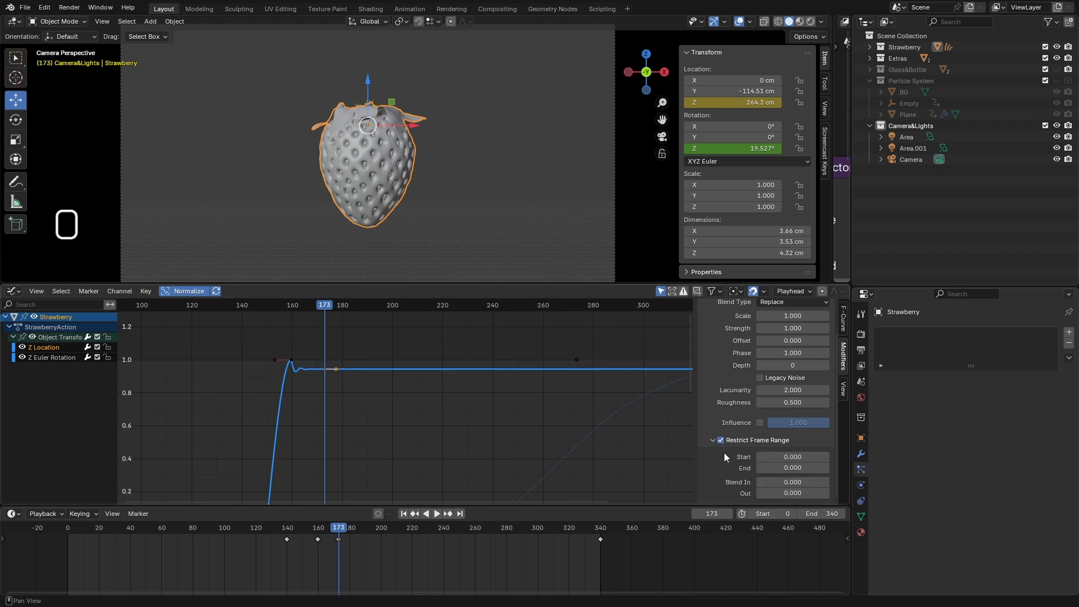
pyautogui.click(779, 456)
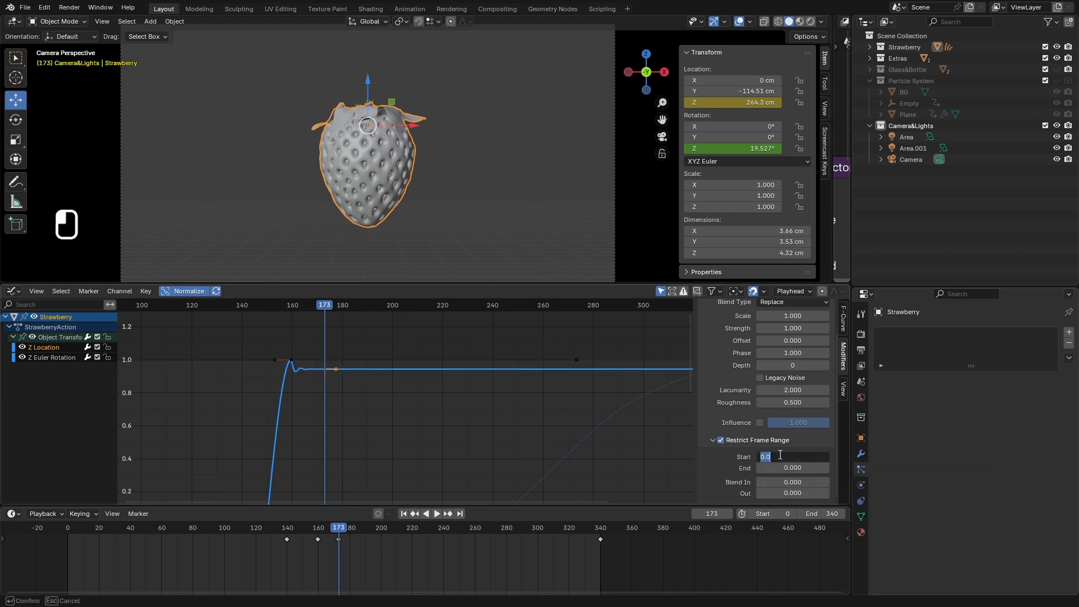
pyautogui.write('170')
pyautogui.press('Return')
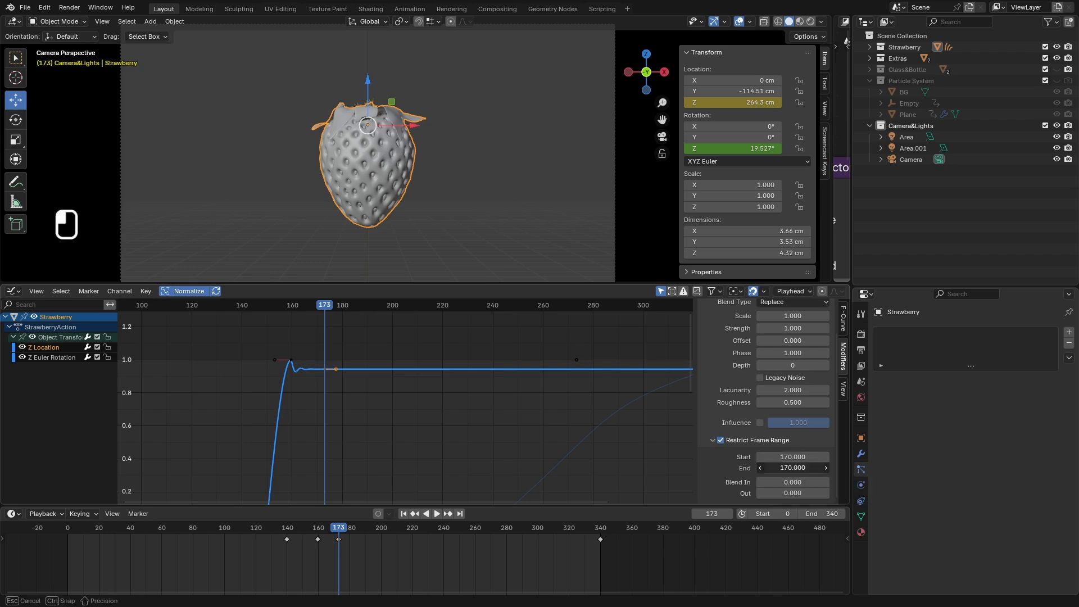
pyautogui.click(787, 469)
pyautogui.write('34')
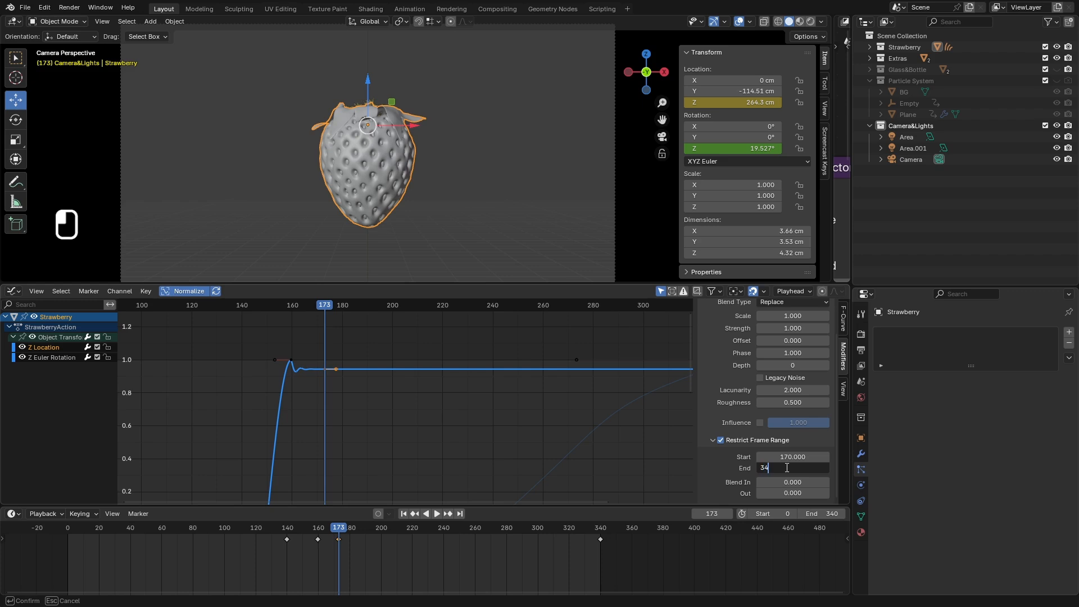
pyautogui.write('0')
pyautogui.press('Return')
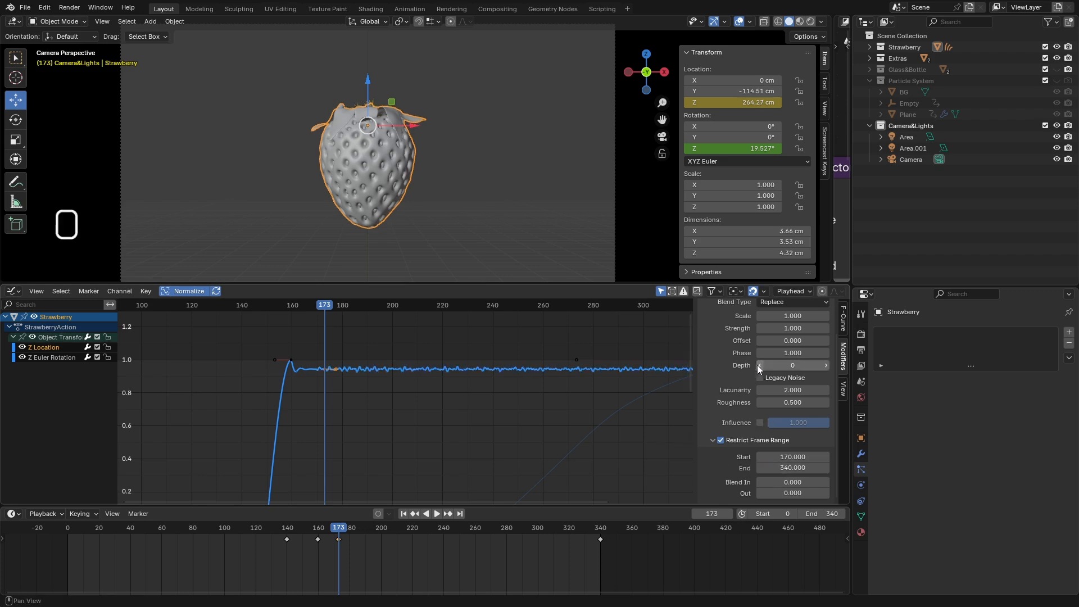
# Tune the Z Location noise to scale 31.4 and strength 0.2, playing the animation to judge the floating motion.
pyautogui.scroll(2, 793, 363)
pyautogui.moveTo(792, 335); pyautogui.dragTo(840, 335)
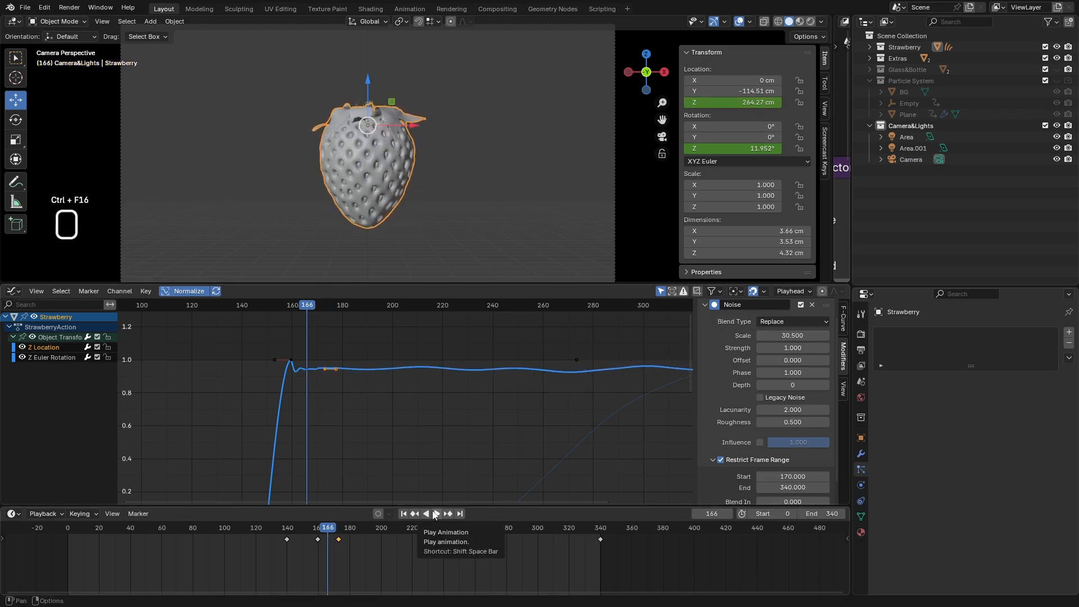
pyautogui.click(437, 514)
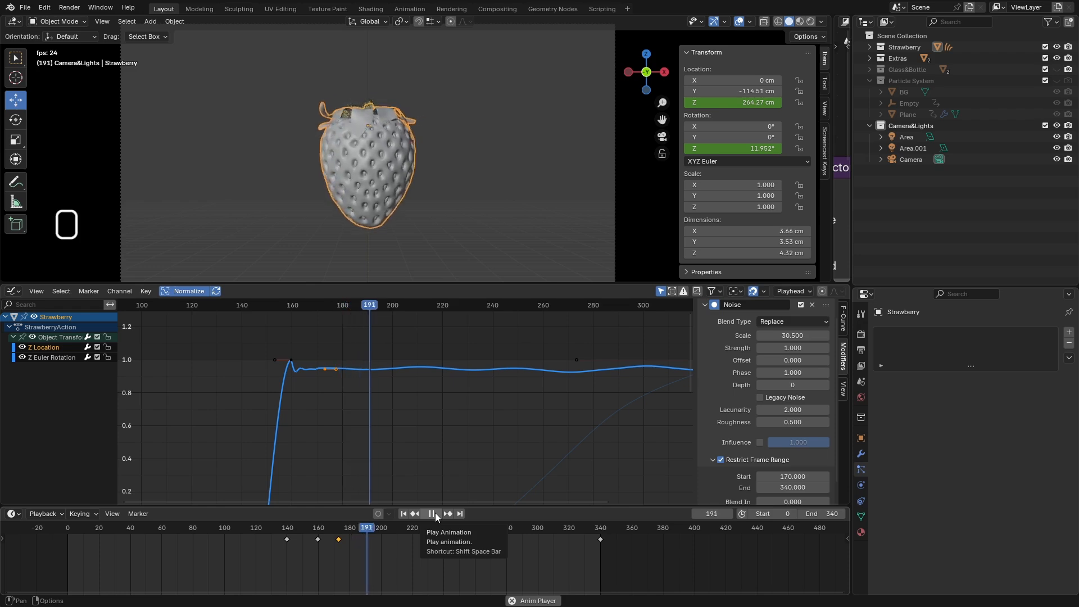
pyautogui.click(435, 512)
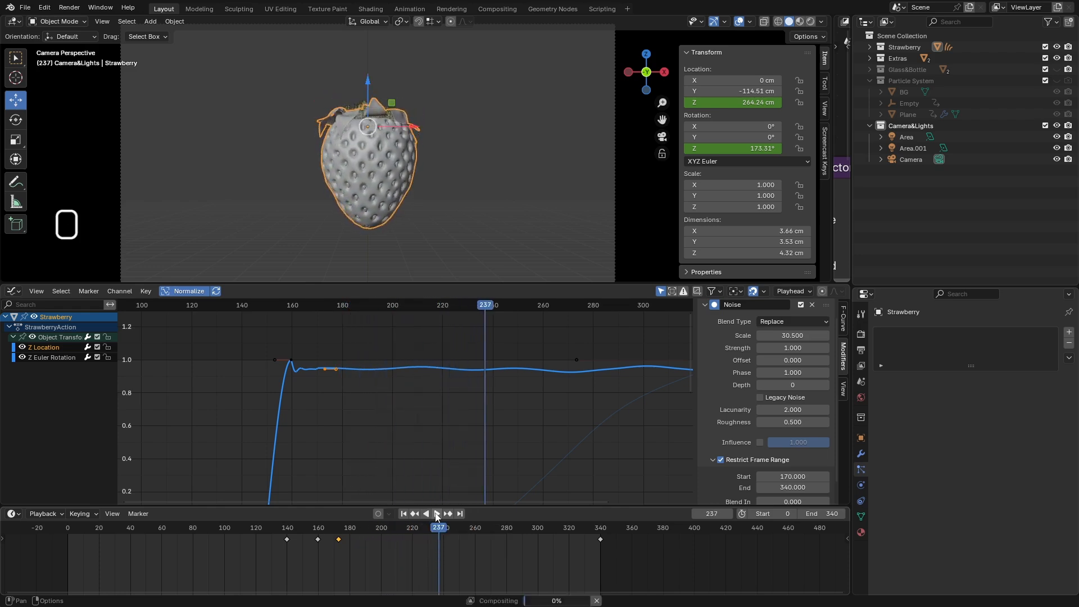
pyautogui.moveTo(792, 336)
pyautogui.mouseDown()
pyautogui.moveTo(817, 336)
pyautogui.moveTo(780, 348)
pyautogui.mouseUp()
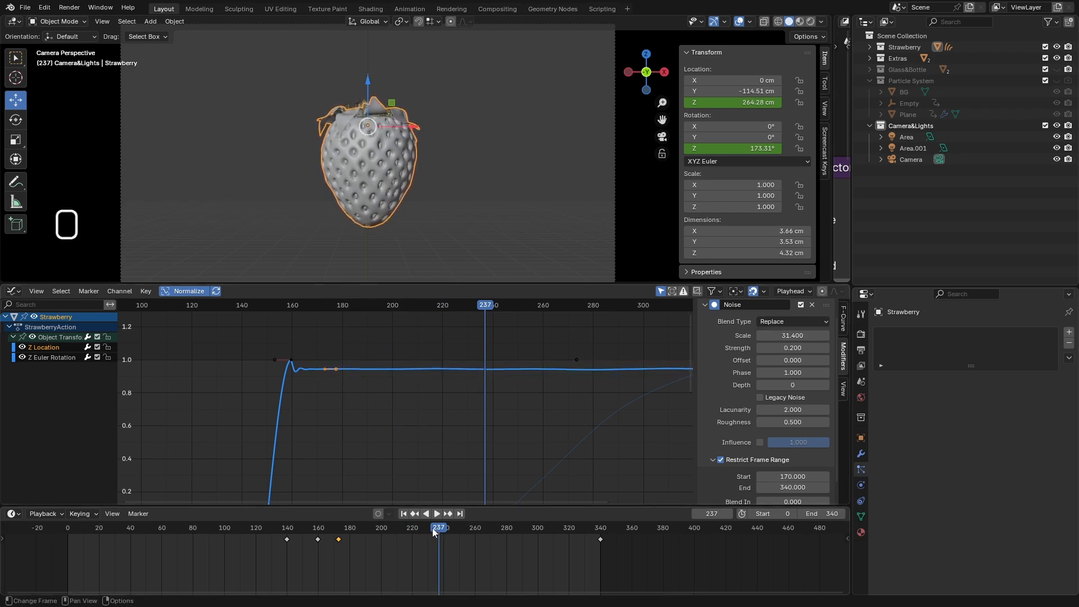
pyautogui.moveTo(435, 529); pyautogui.dragTo(238, 529)
pyautogui.click(302, 528)
pyautogui.click(437, 513)
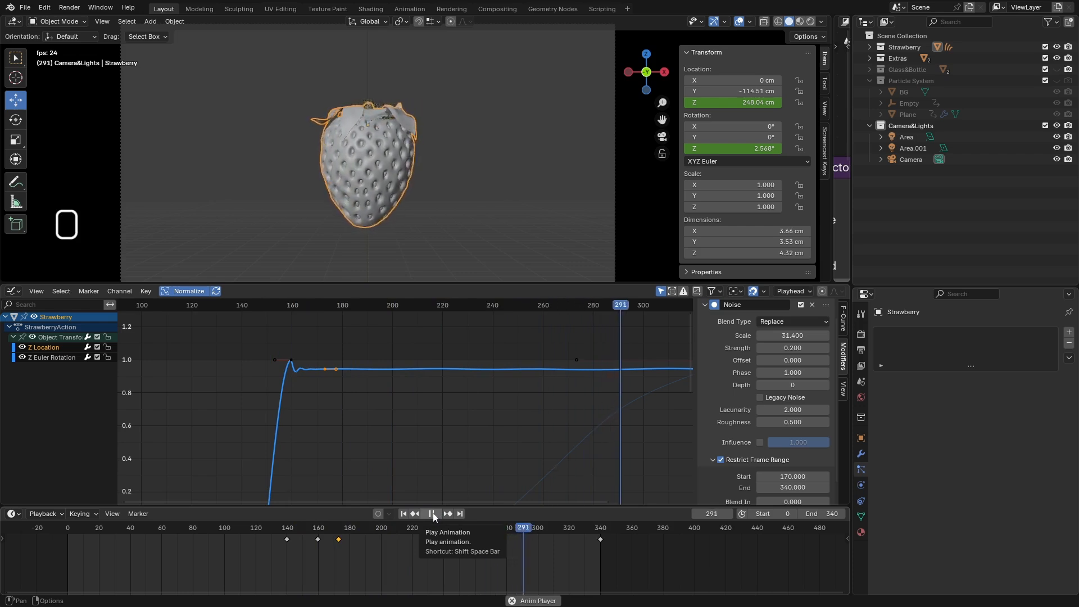
# Find where the bounce settles and set the Z Location noise's start frame to 166.
pyautogui.moveTo(319, 538); pyautogui.dragTo(327, 539)
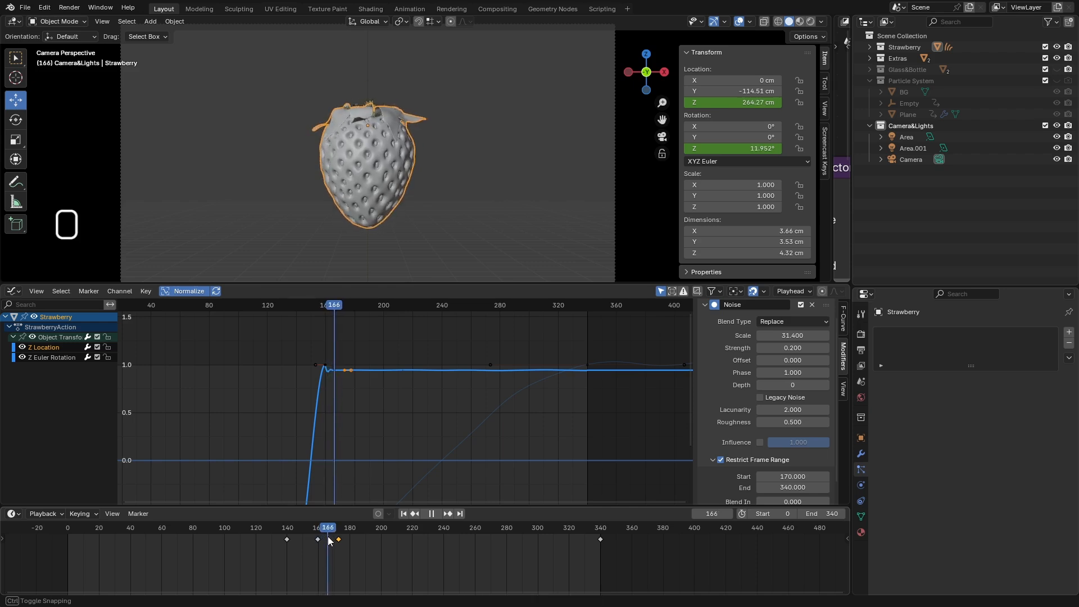
pyautogui.click(798, 478)
pyautogui.write('166')
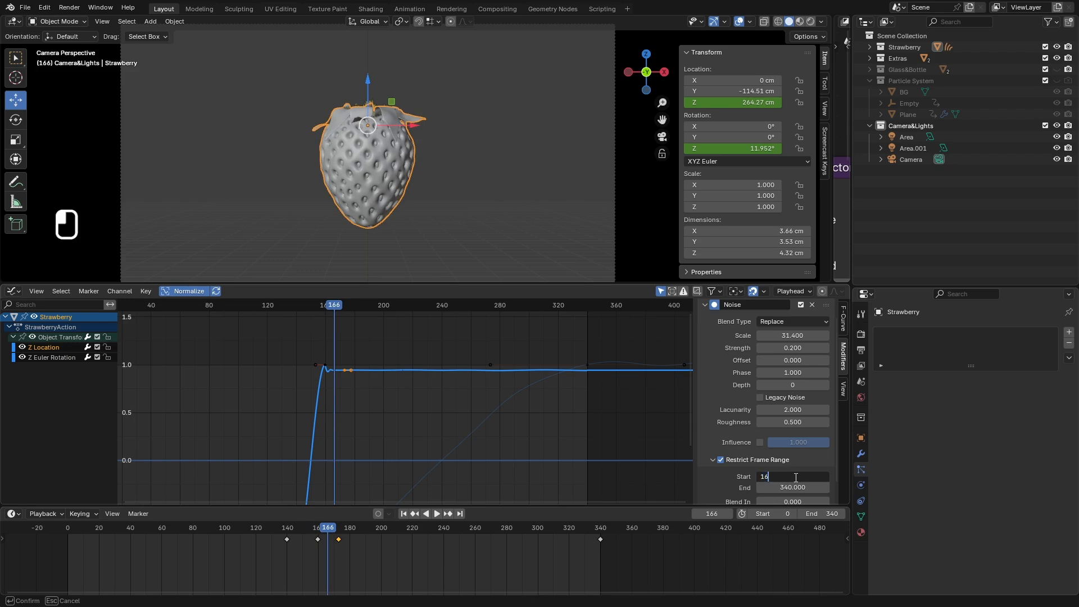
pyautogui.press('Return')
# Play the animation from frame 142 to check how the rise blends into the floating motion.
pyautogui.moveTo(333, 305); pyautogui.dragTo(323, 307)
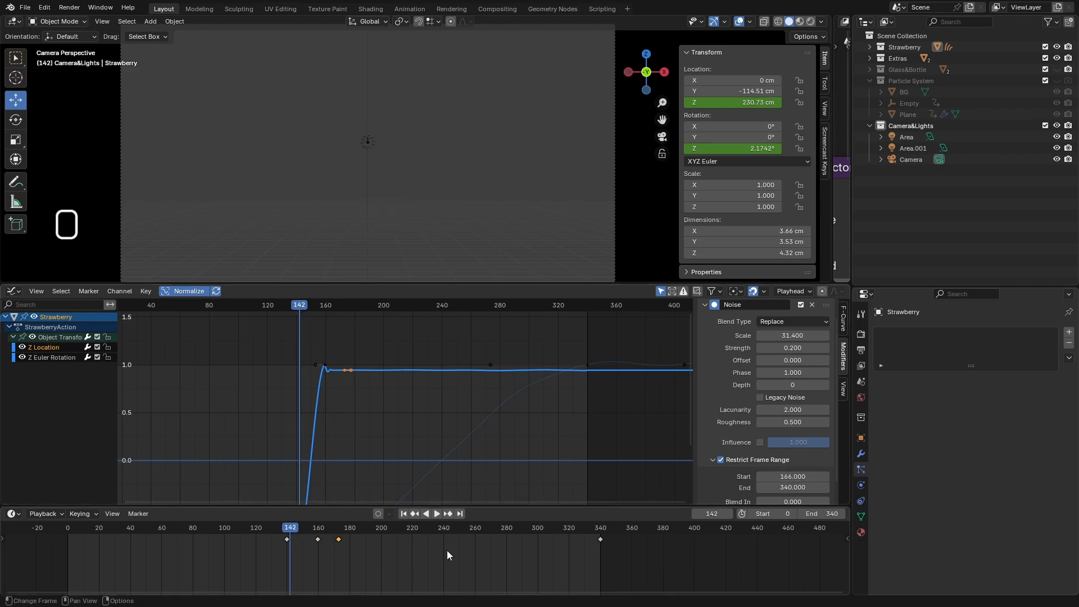
pyautogui.click(437, 513)
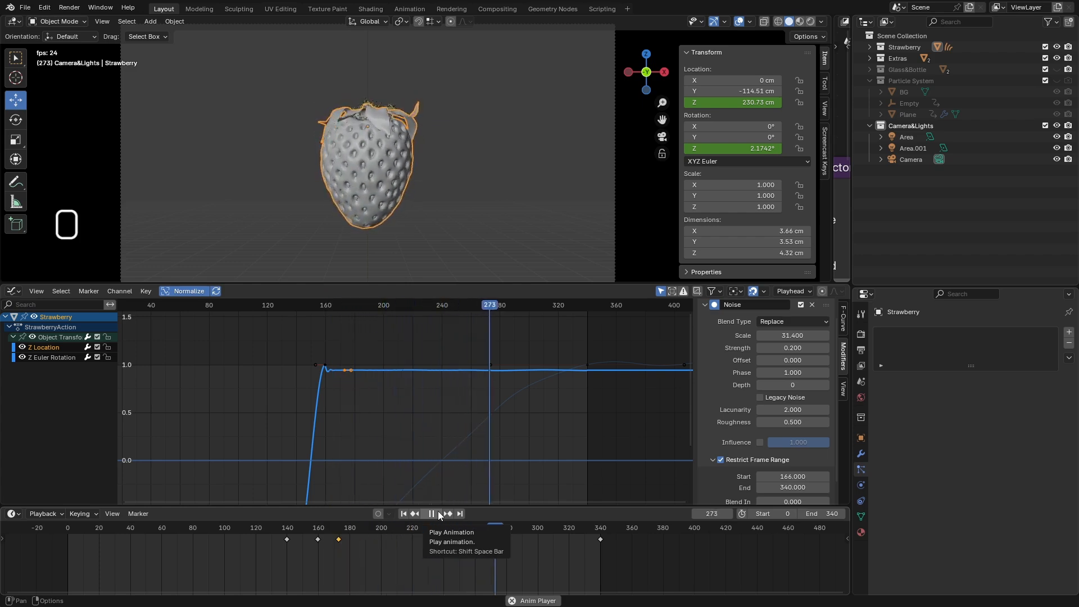
pyautogui.moveTo(478, 526)
pyautogui.mouseDown()
pyautogui.moveTo(453, 526)
pyautogui.moveTo(598, 536)
pyautogui.moveTo(479, 543)
pyautogui.mouseUp()
pyautogui.press('space')
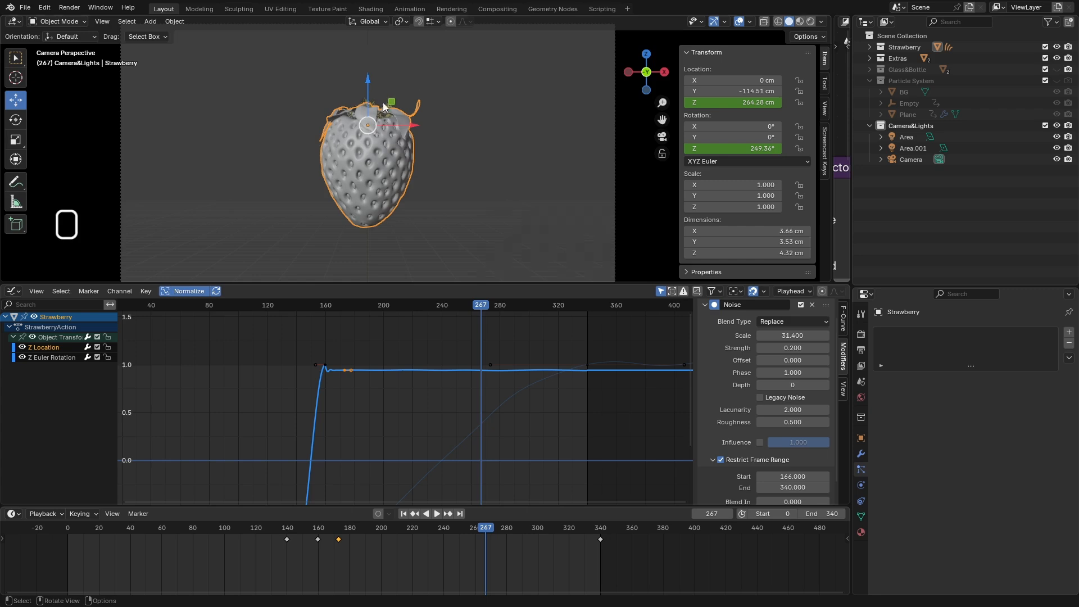
# Switch the viewport to rendered shading at frame 303, deselect the strawberry and inspect it up close.
pyautogui.scroll(9, 383, 104)
pyautogui.scroll(-6, 493, 236)
pyautogui.scroll(-5, 389, 127)
pyautogui.scroll(4, 391, 128)
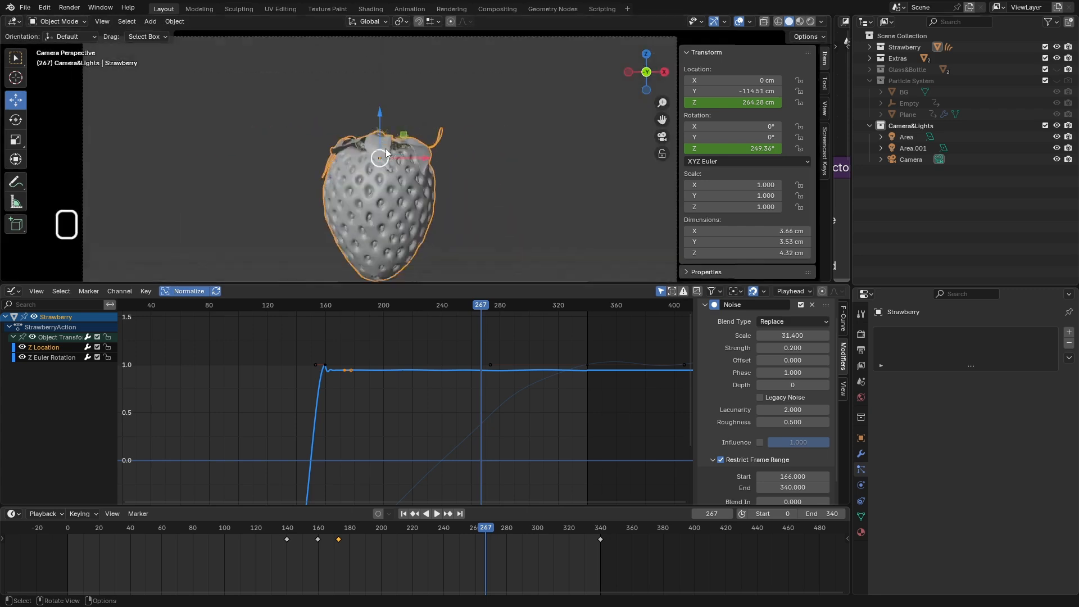
pyautogui.scroll(-4, 393, 129)
pyautogui.scroll(3, 395, 130)
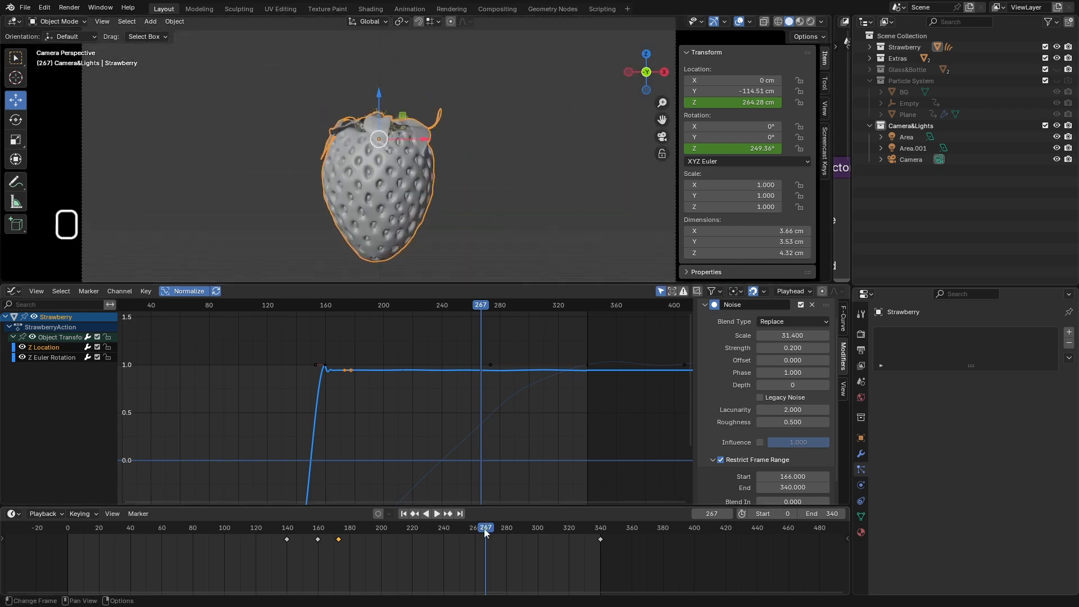
pyautogui.moveTo(484, 528); pyautogui.dragTo(542, 539)
pyautogui.click(812, 21)
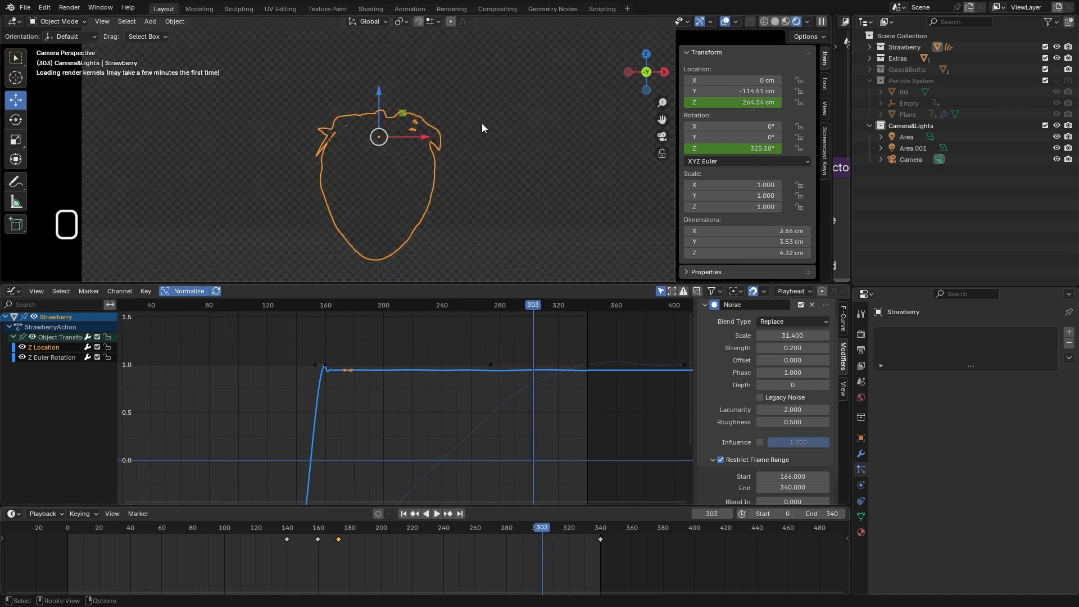
pyautogui.click(482, 153)
pyautogui.scroll(5, 401, 121)
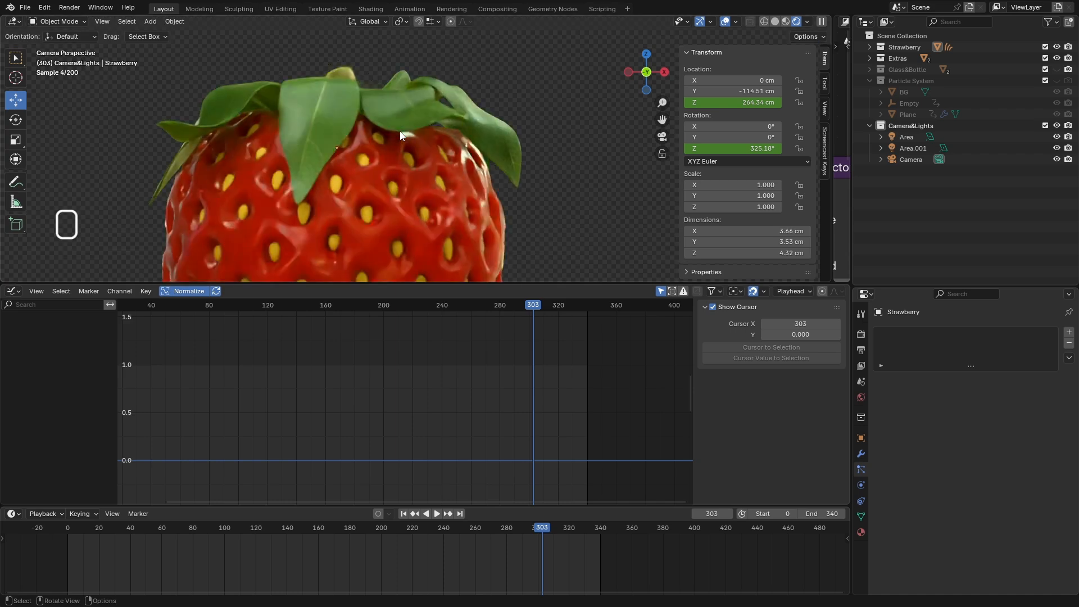
# Return the viewport to solid shading, fit the camera frame in view and go back to frame 0.
pyautogui.scroll(-5, 400, 111)
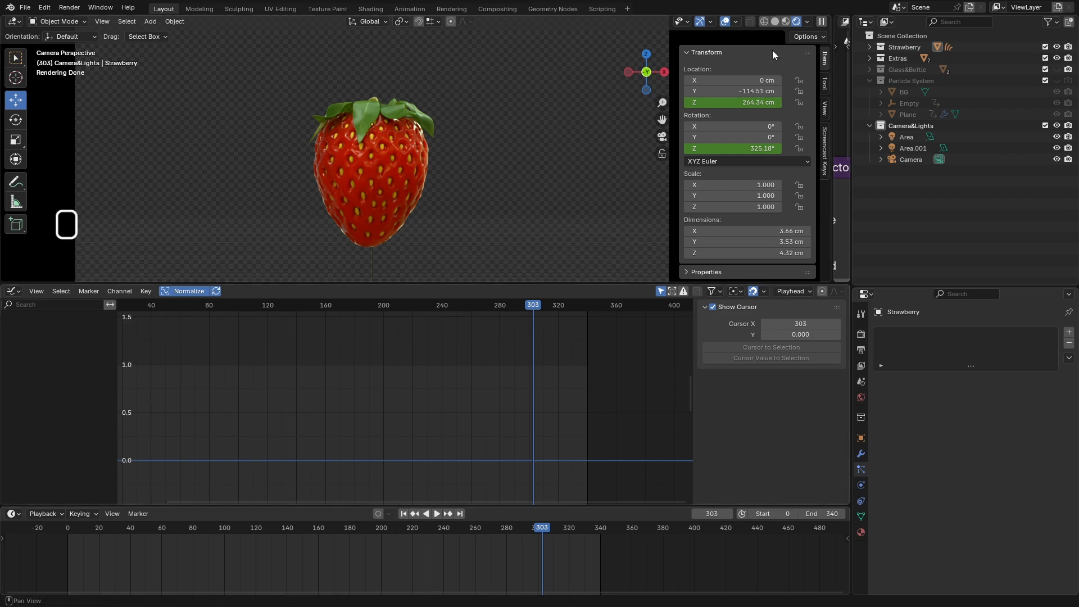
pyautogui.click(775, 21)
pyautogui.press('Home')
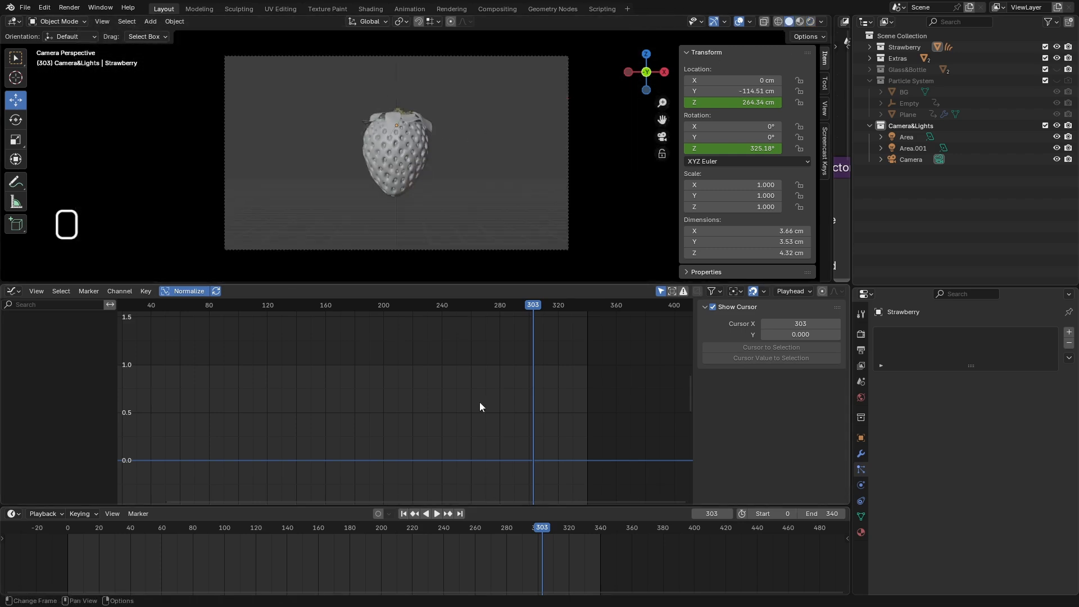
pyautogui.click(403, 514)
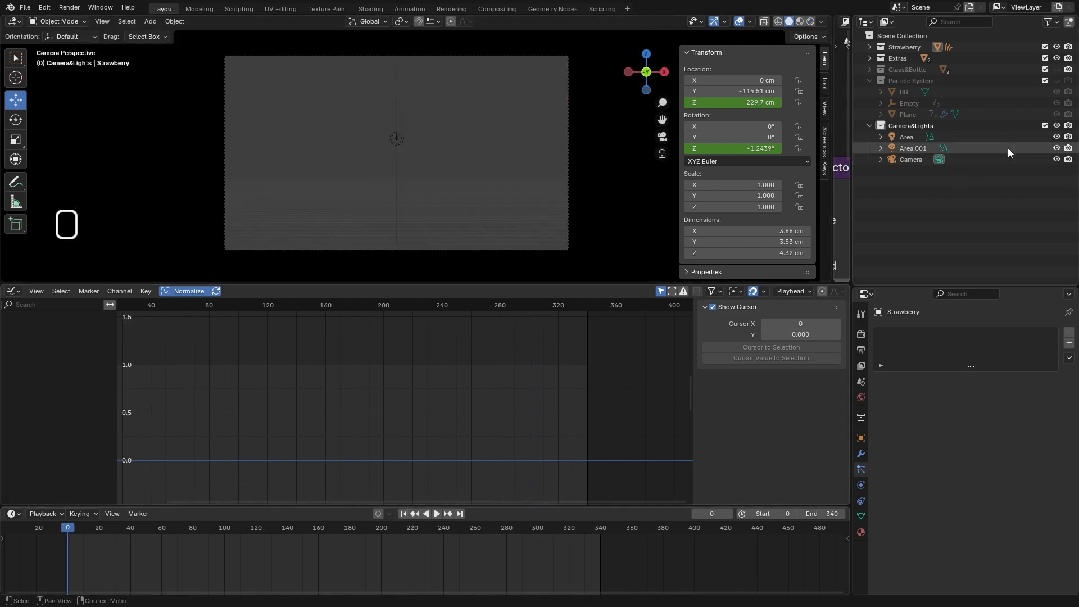
# Unhide the Particle System collection and save the file.
pyautogui.click(1057, 80)
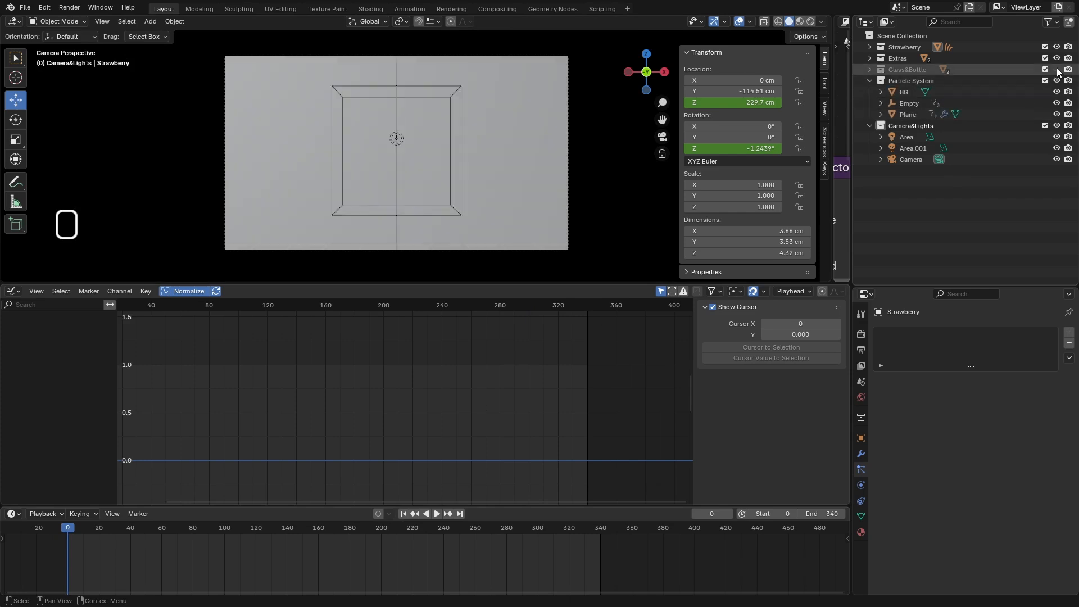
pyautogui.click(869, 80)
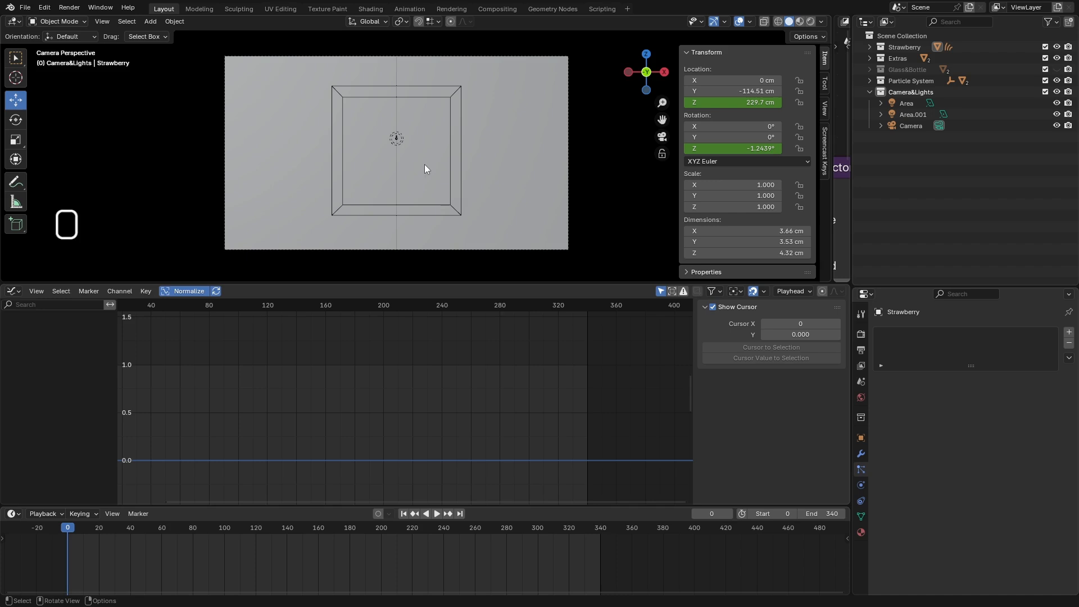
pyautogui.hotkey('ctrl', 's')
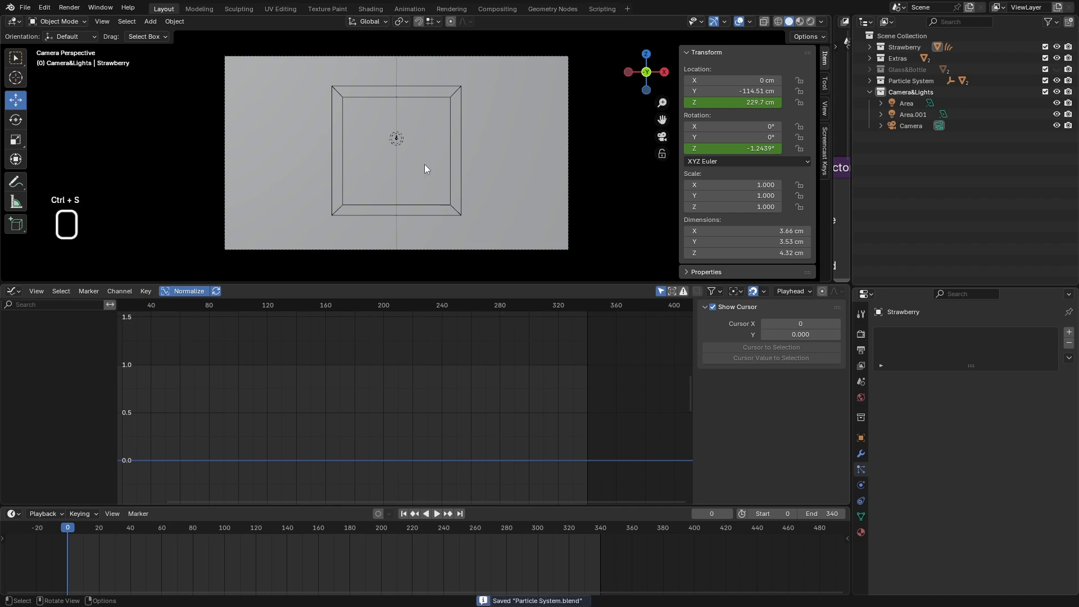
# Enlarge the 3D viewport, select the particle emitter plane and play the animation through to frame 302 to judge both strawberry motions together.
pyautogui.moveTo(403, 281); pyautogui.dragTo(400, 478)
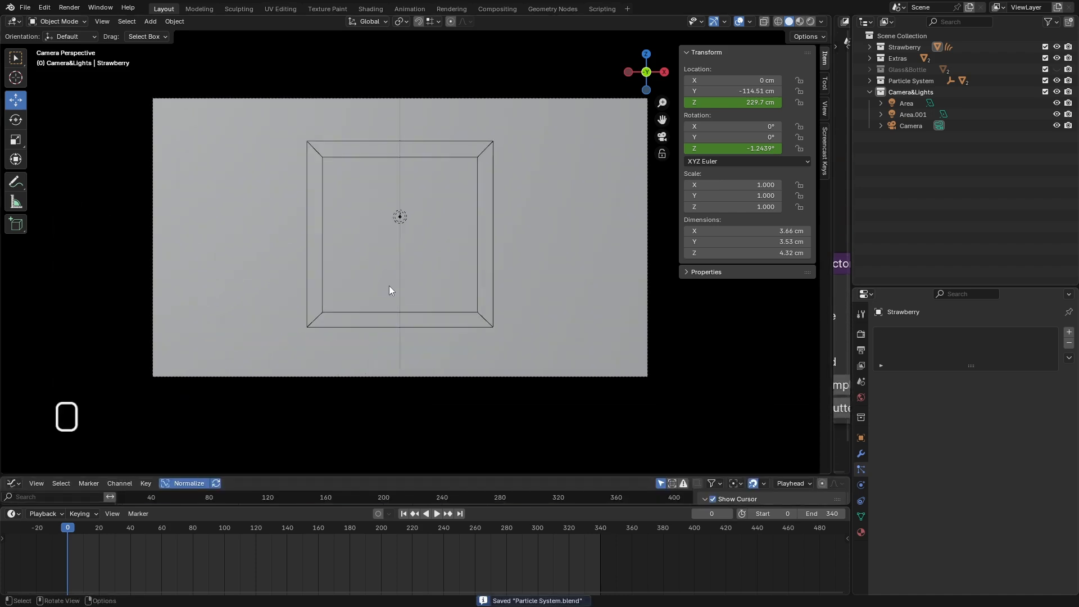
pyautogui.click(439, 513)
pyautogui.click(439, 513)
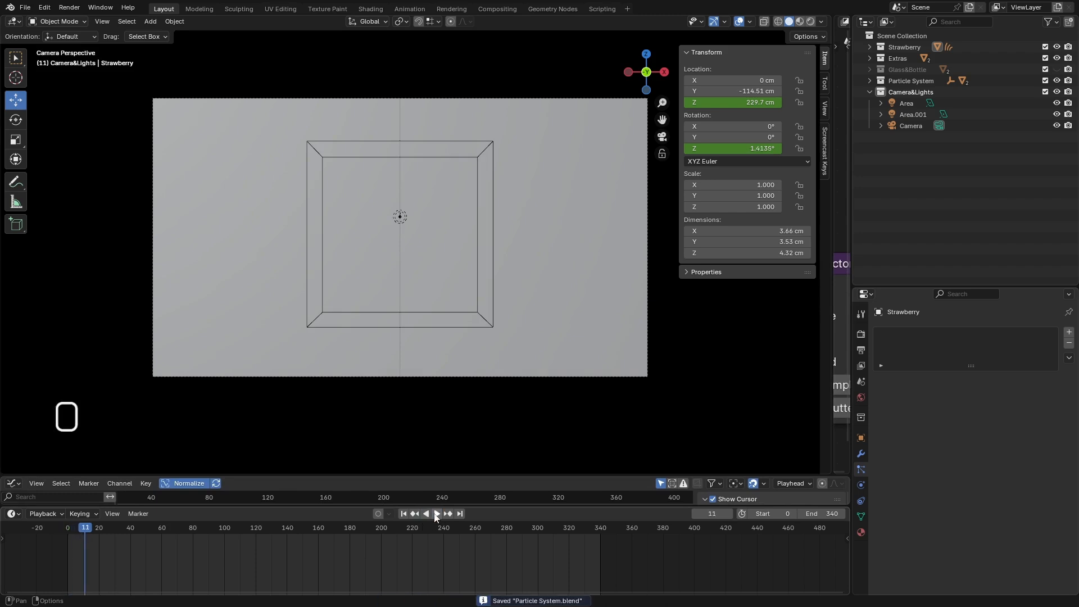
pyautogui.click(870, 80)
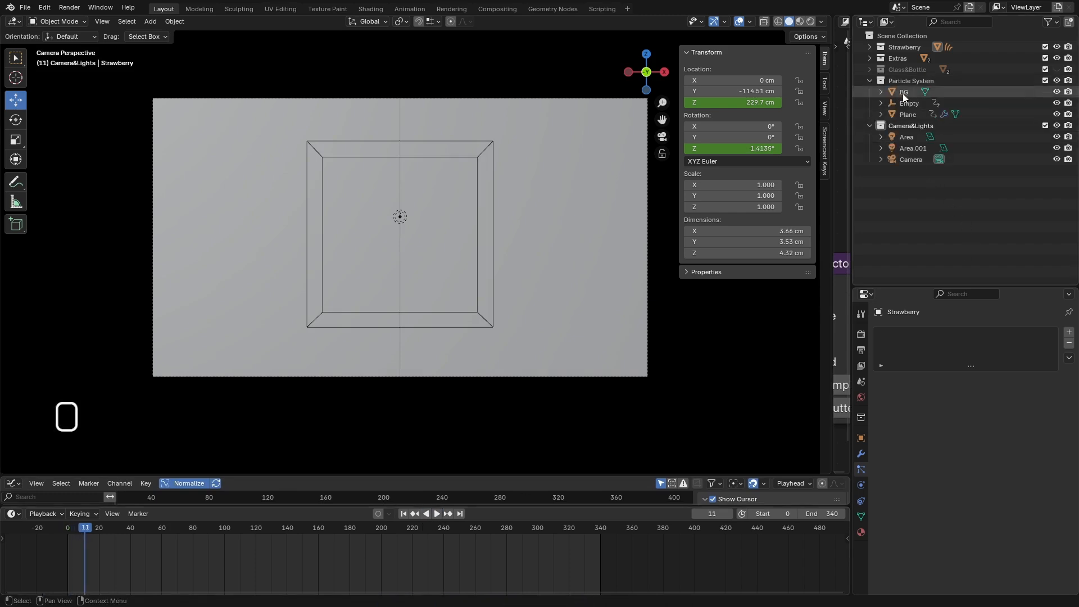
pyautogui.click(912, 114)
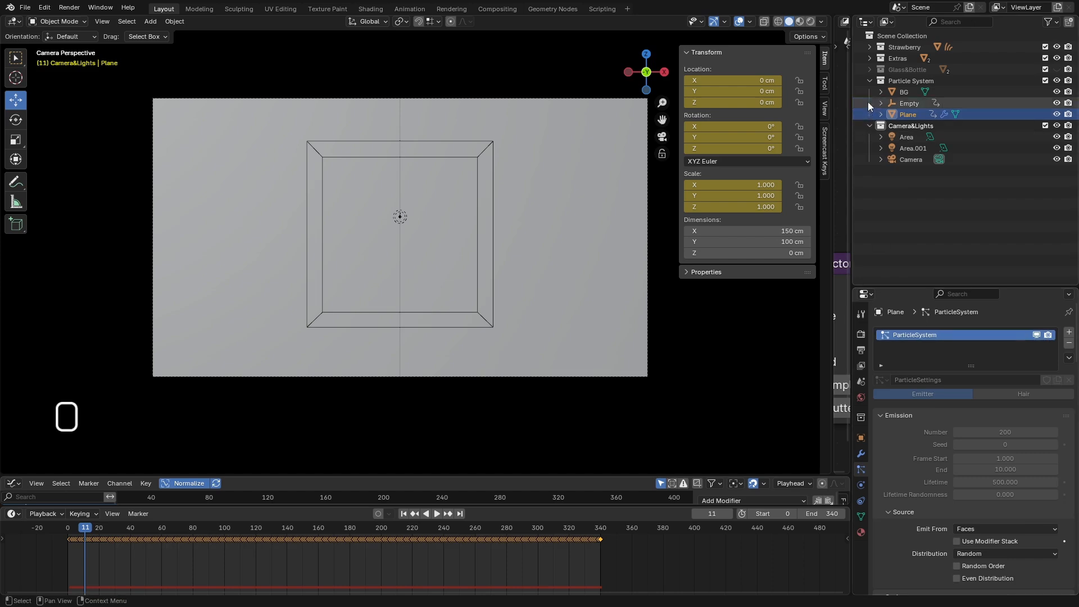
pyautogui.click(870, 80)
pyautogui.click(436, 514)
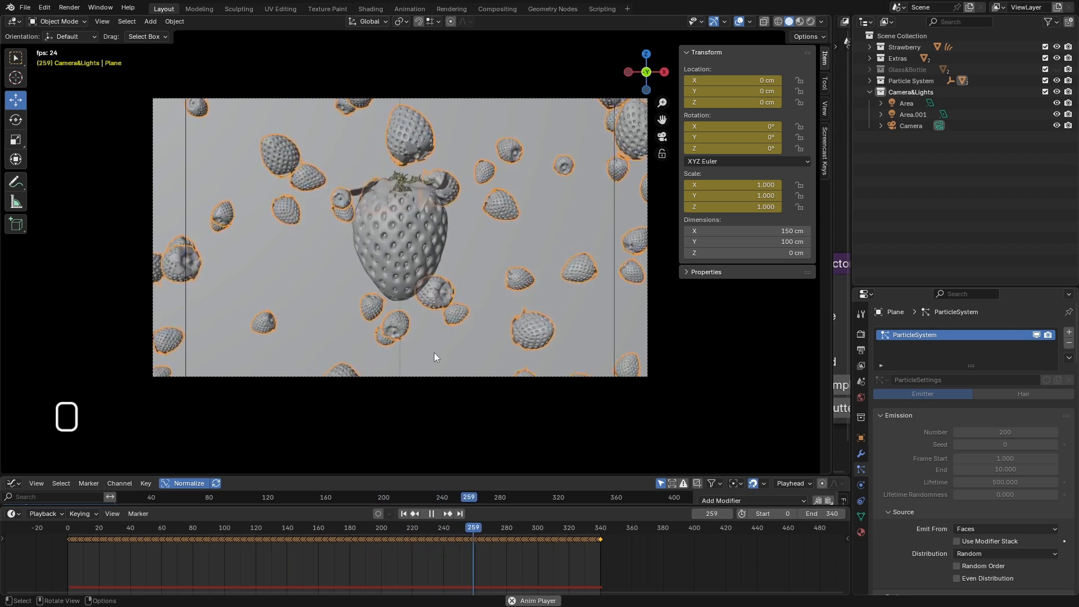
pyautogui.click(431, 513)
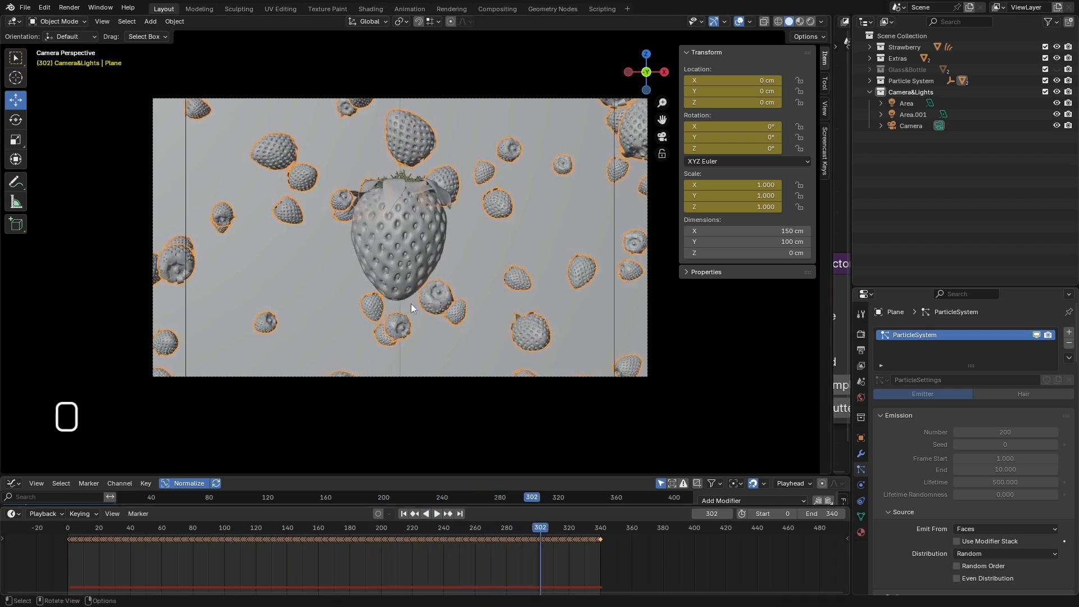
# Preview frame 302 in rendered shading with the background and particles, return to solid shading and save the file.
pyautogui.click(810, 21)
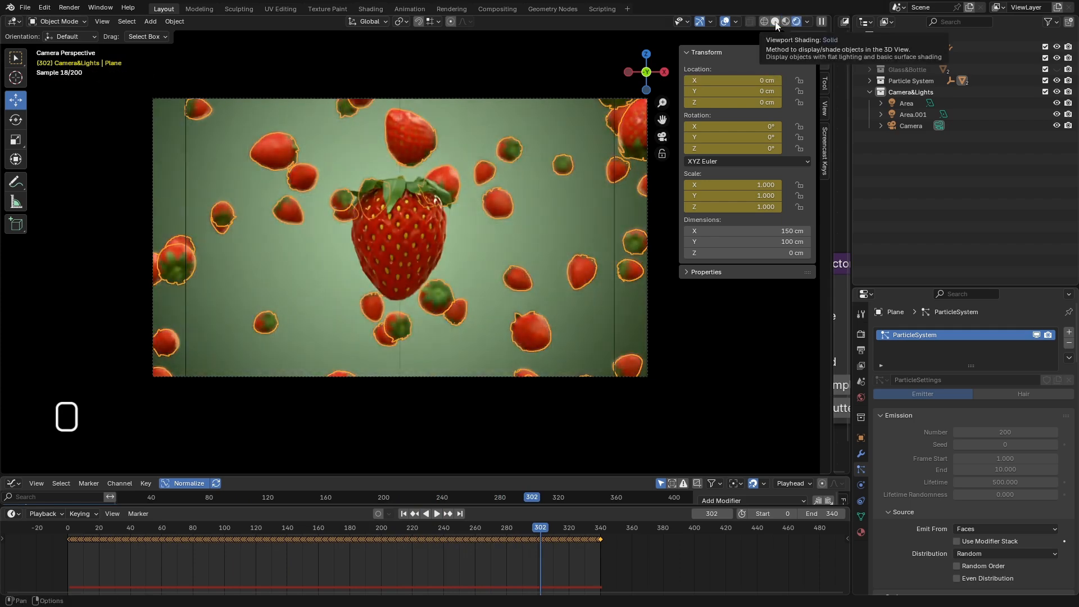
pyautogui.click(523, 118)
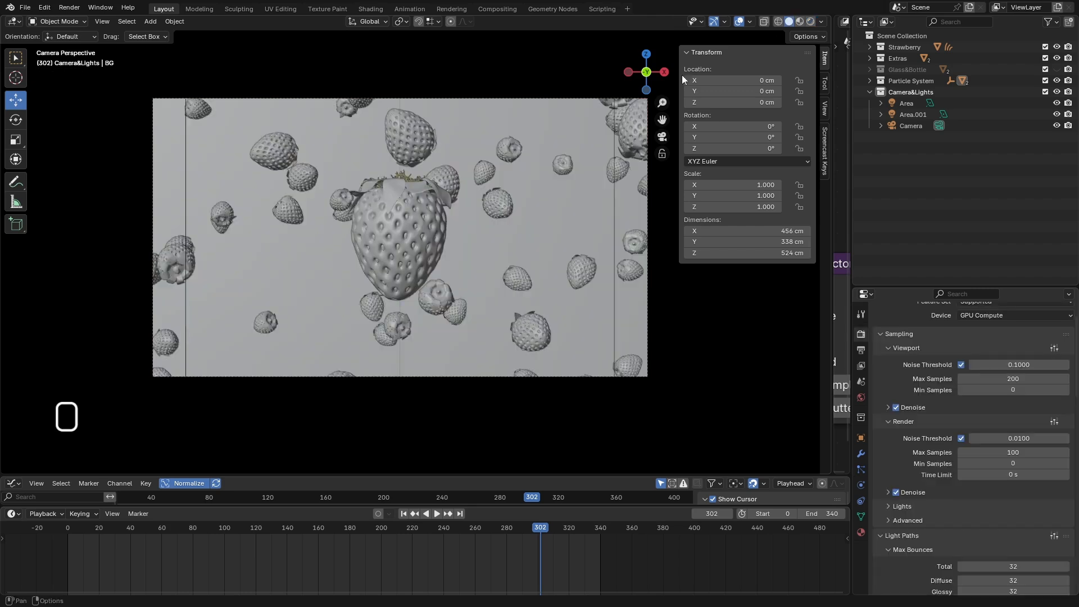
pyautogui.hotkey('ctrl', 's')
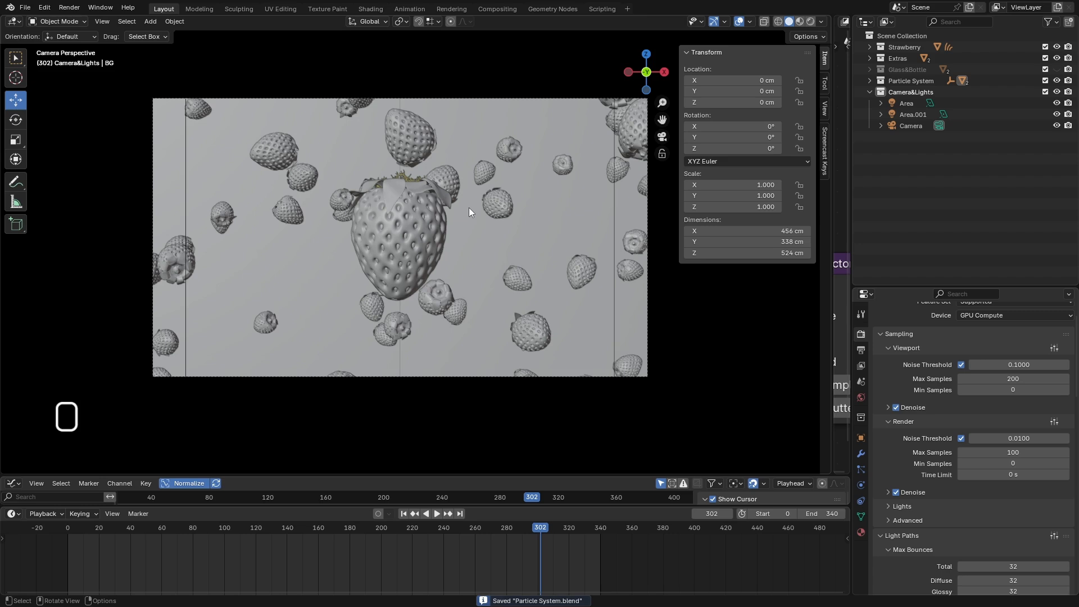
# Collapse the Camera&Lights collection and hide both it and the Particle System collection in the viewport.
pyautogui.click(871, 92)
pyautogui.click(1046, 92)
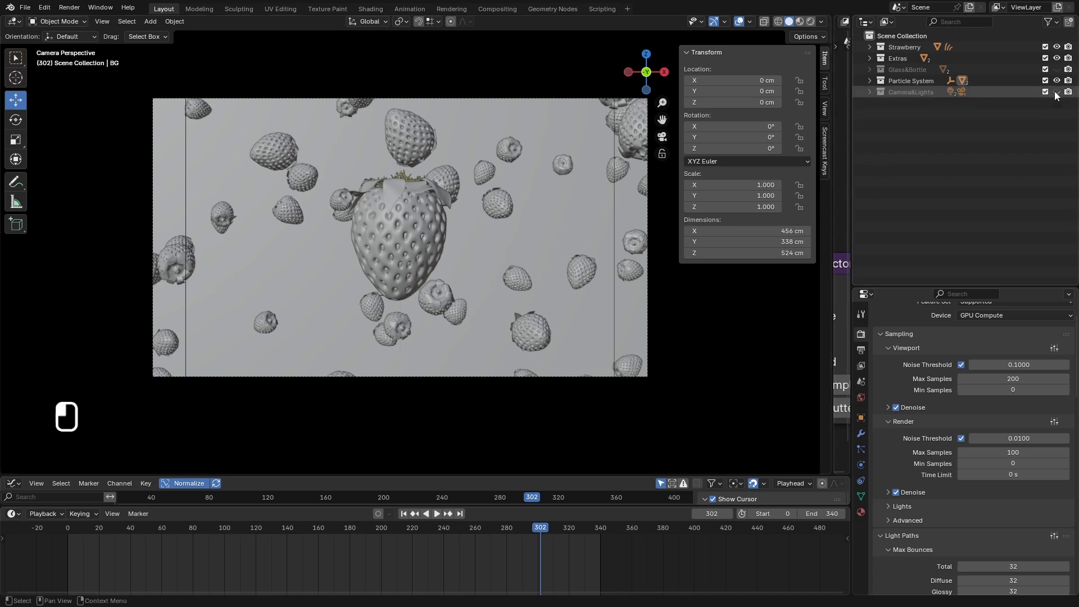
pyautogui.click(1045, 80)
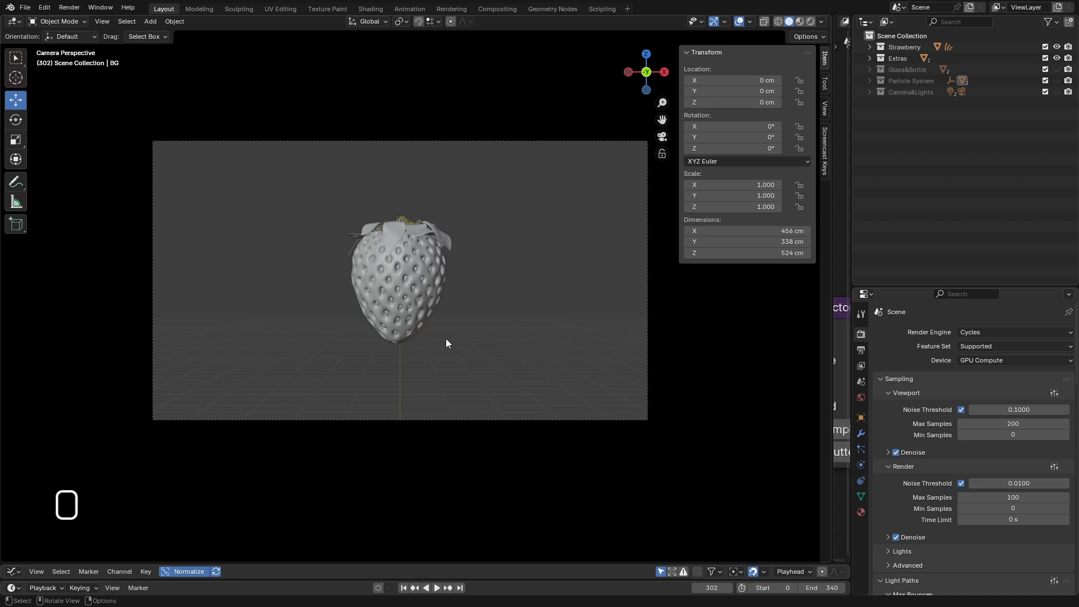
# Create a new collection in the scene and name it Fluid SIM.
pyautogui.rightClick(874, 140)
pyautogui.click(877, 140)
pyautogui.doubleClick(912, 105)
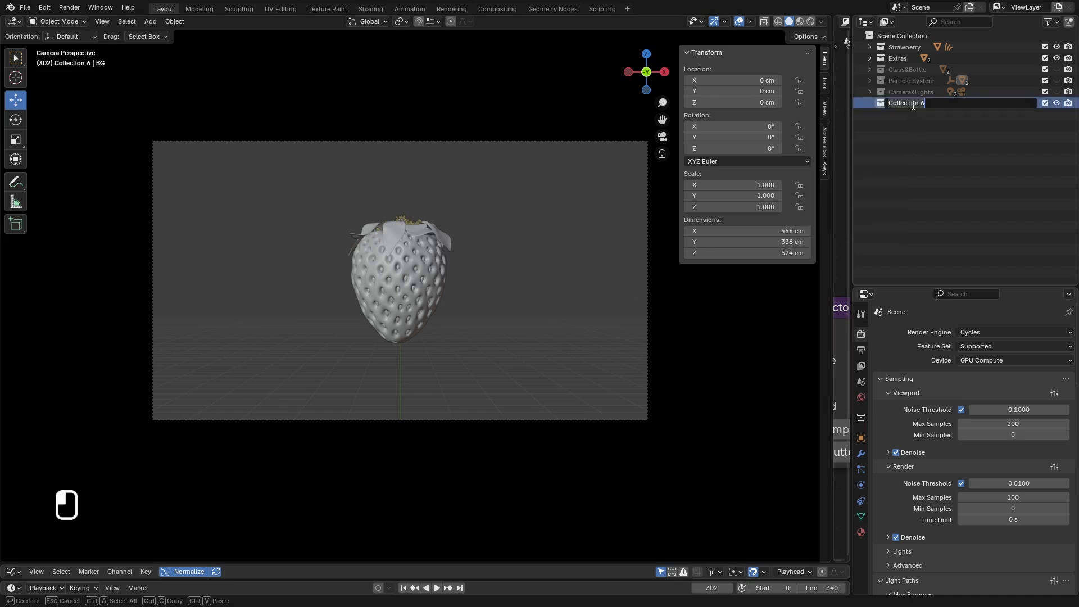
pyautogui.write('Fluid SIM')
pyautogui.press('Return')
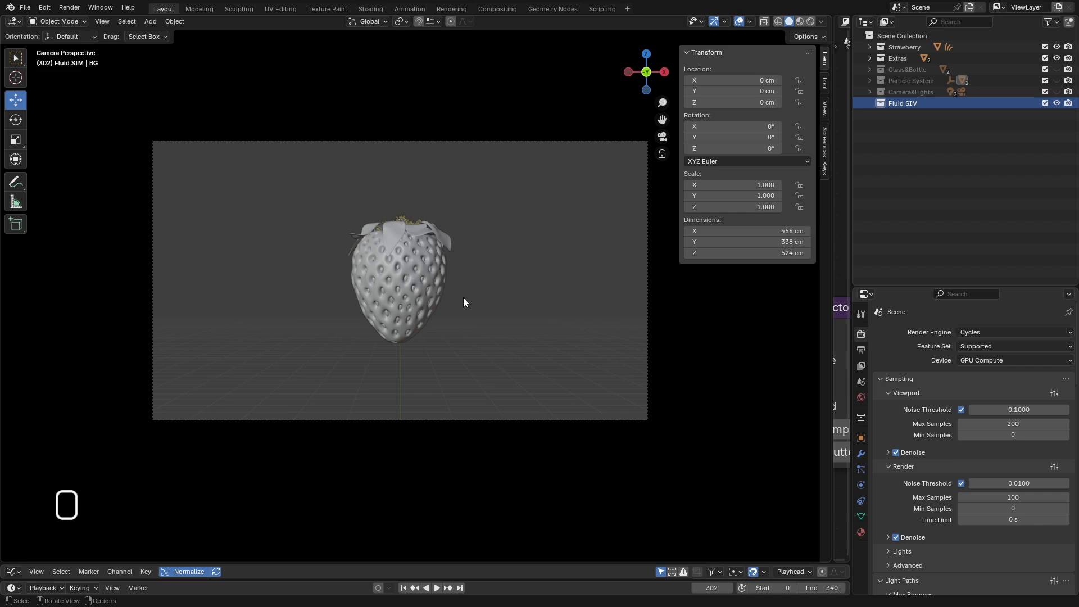
# Add a Bézier curve object to the Fluid SIM collection.
pyautogui.hotkey('ctrl', 'shift', 'a')
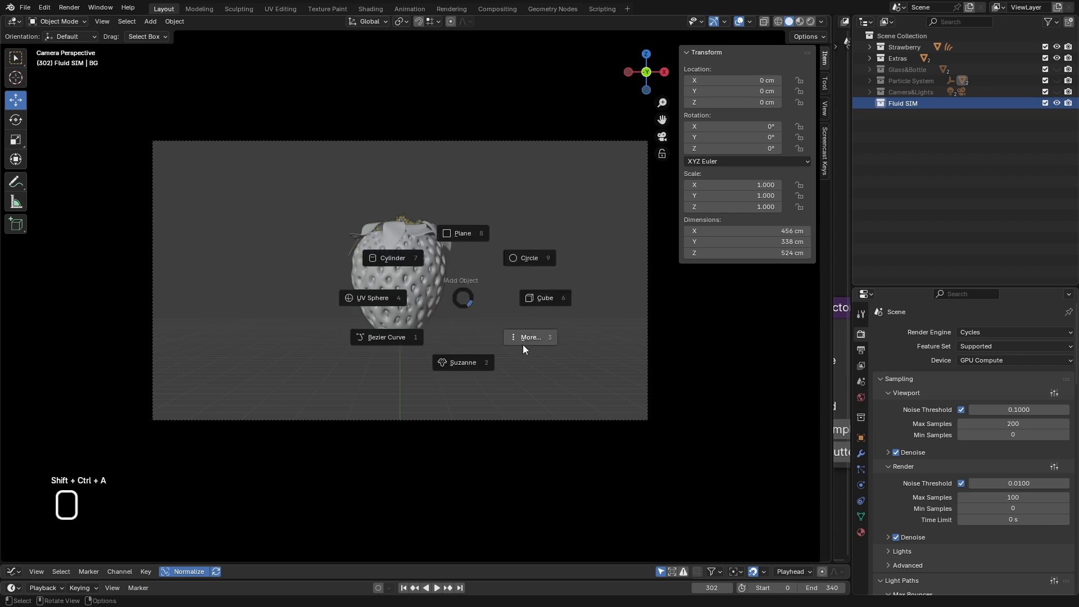
pyautogui.click(548, 339)
pyautogui.moveTo(615, 345)
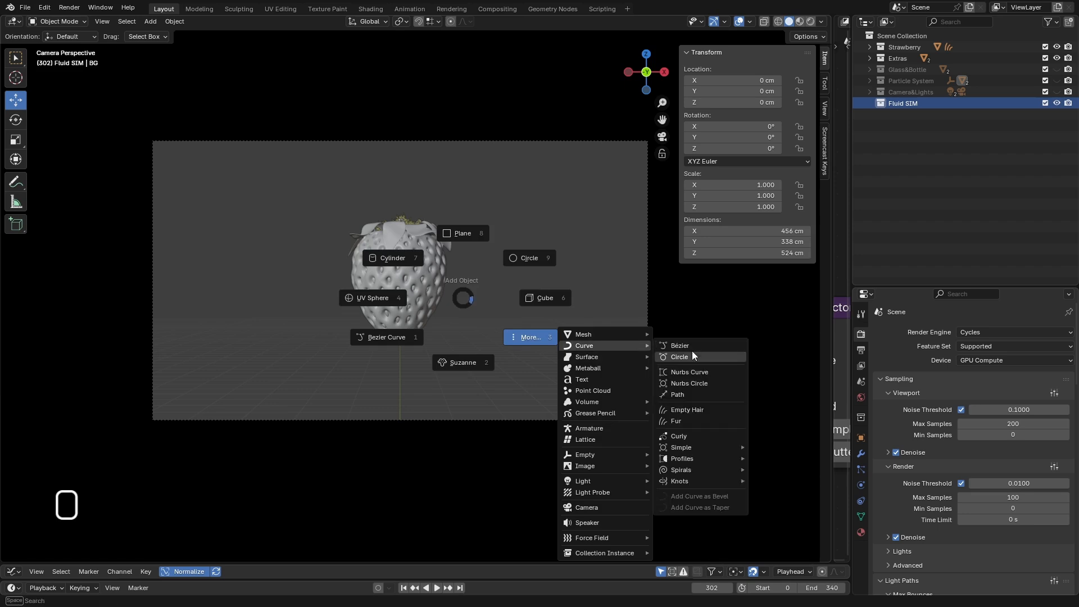
pyautogui.click(690, 346)
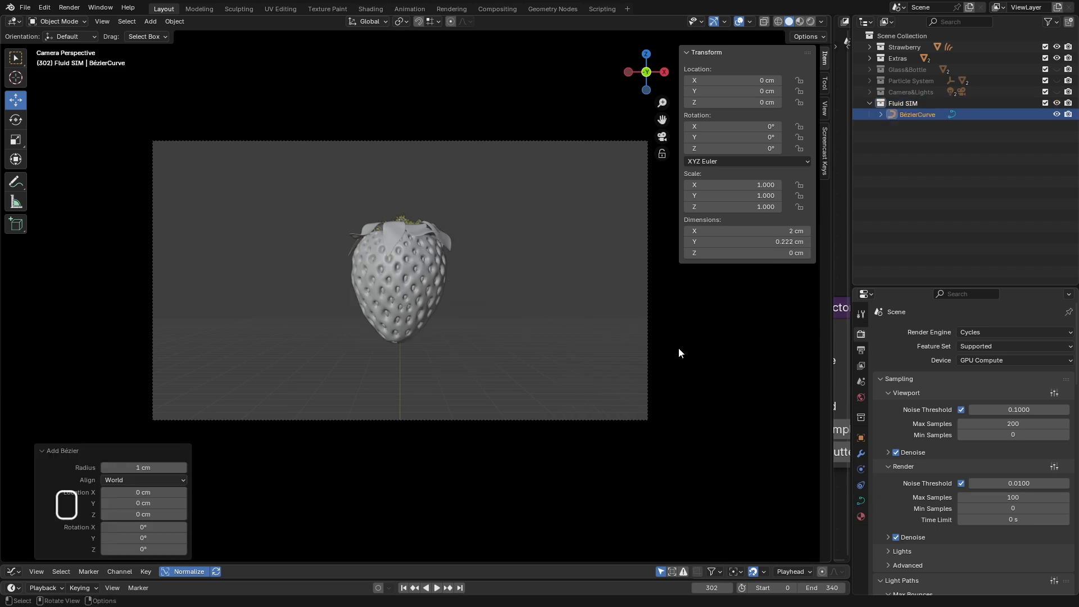
# Enter Edit Mode on the Bézier curve and delete all its vertices.
pyautogui.press('ctrl+F16')
pyautogui.press('Tab')
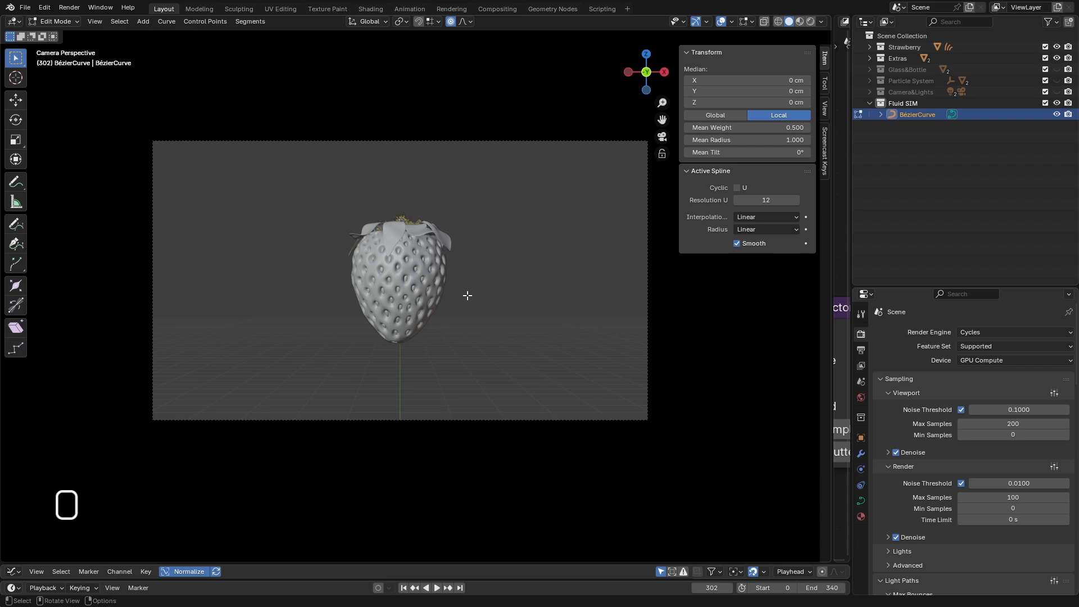
pyautogui.press('Delete')
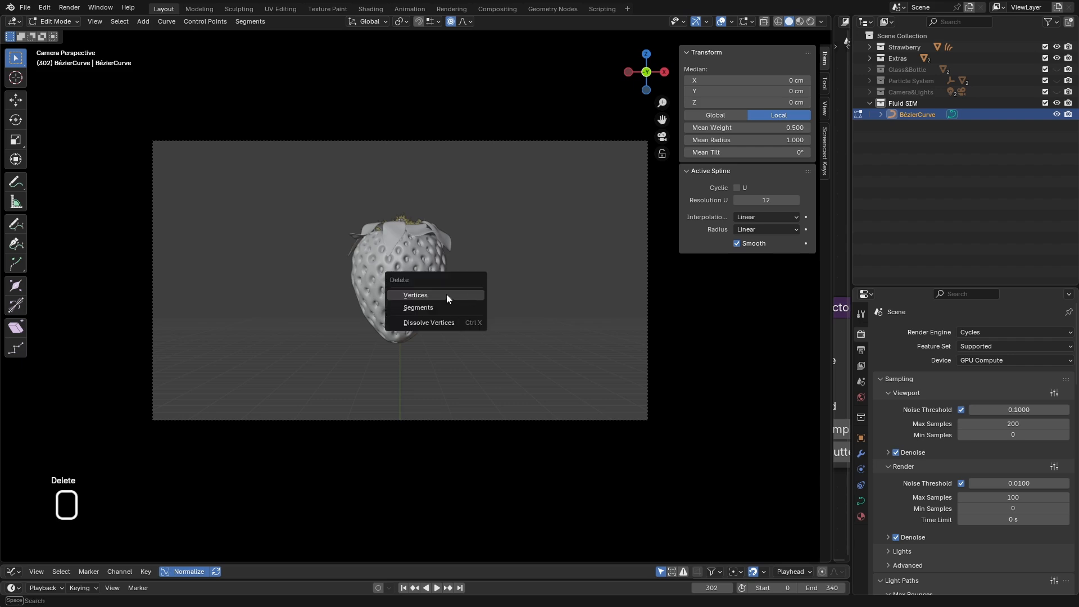
pyautogui.click(446, 298)
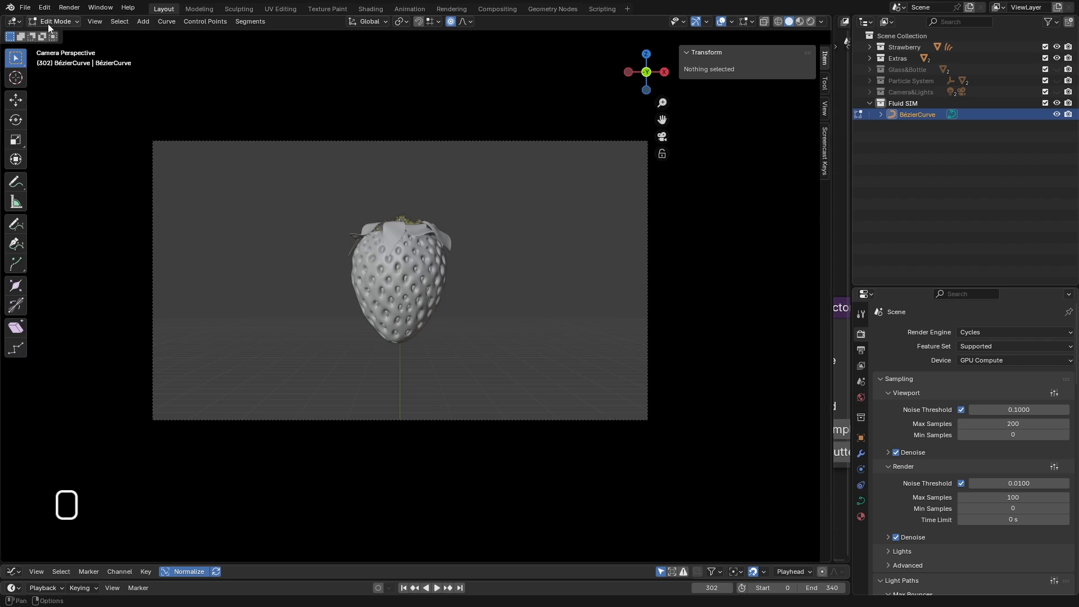
# Draw a freehand Bézier curve from the strawberry's middle, looping over its upper right side and out below the camera frame, undoing unwanted strokes.
pyautogui.click(16, 223)
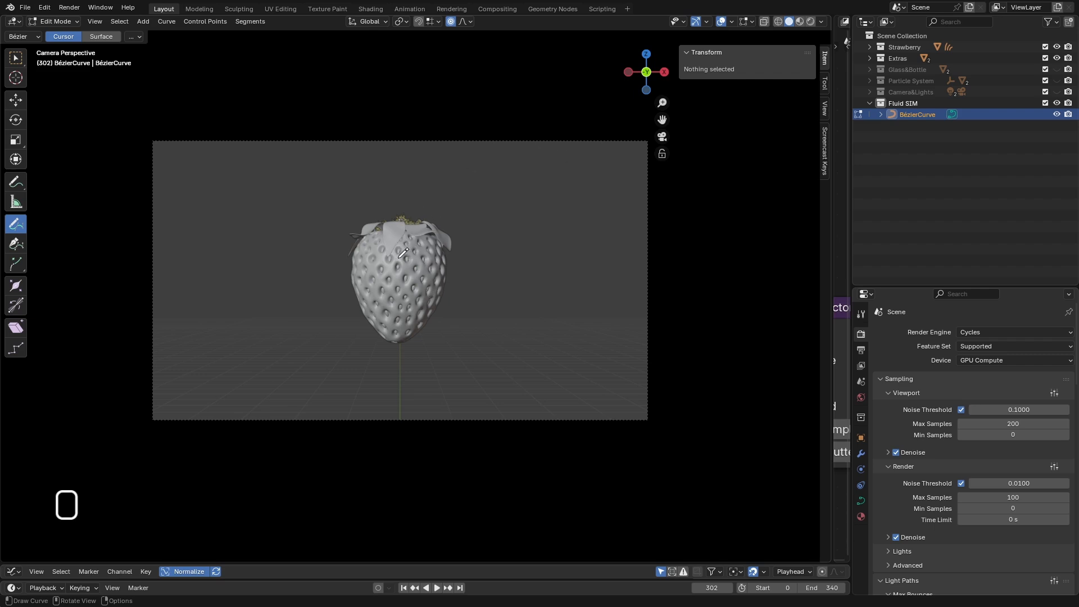
pyautogui.moveTo(399, 256)
pyautogui.mouseDown()
pyautogui.moveTo(441, 189)
pyautogui.moveTo(517, 162)
pyautogui.moveTo(549, 175)
pyautogui.moveTo(573, 219)
pyautogui.moveTo(563, 290)
pyautogui.moveTo(302, 546)
pyautogui.mouseUp()
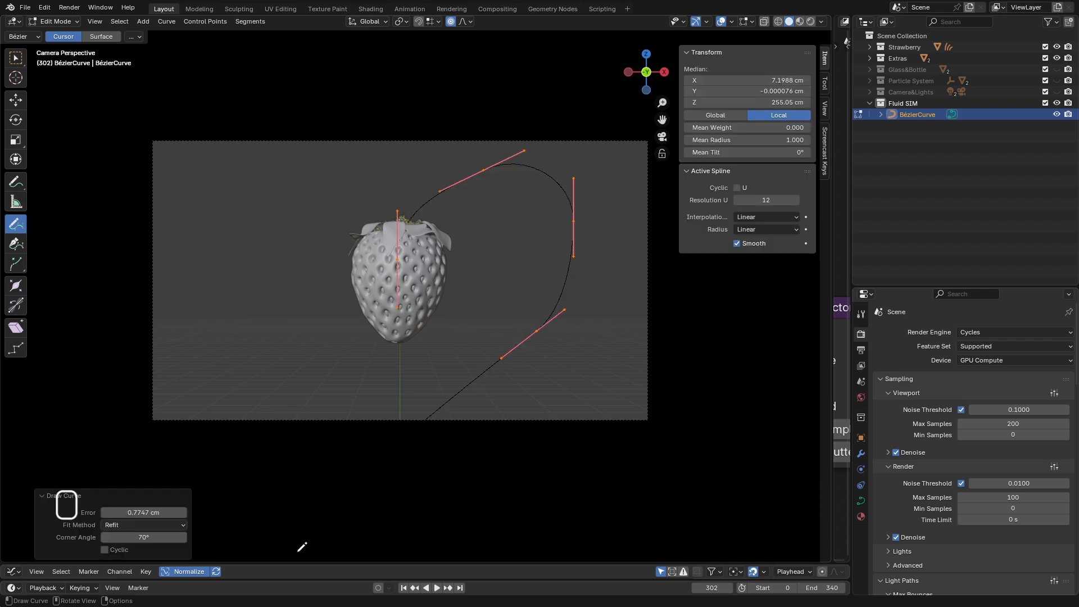
pyautogui.hotkey('ctrl', 'z')
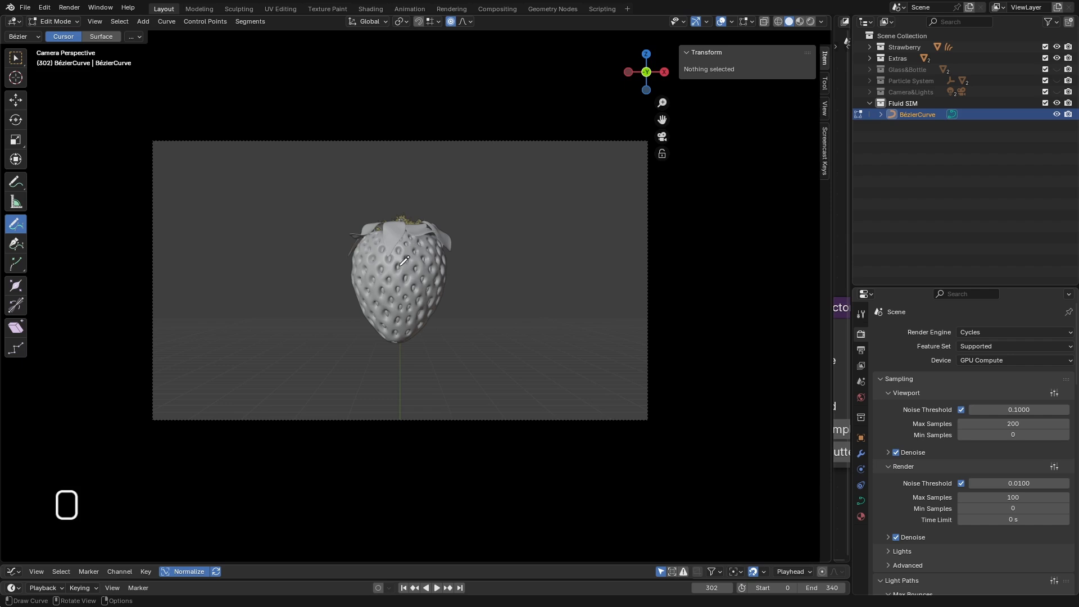
pyautogui.moveTo(400, 260)
pyautogui.mouseDown()
pyautogui.moveTo(439, 176)
pyautogui.moveTo(544, 282)
pyautogui.moveTo(287, 593)
pyautogui.mouseUp()
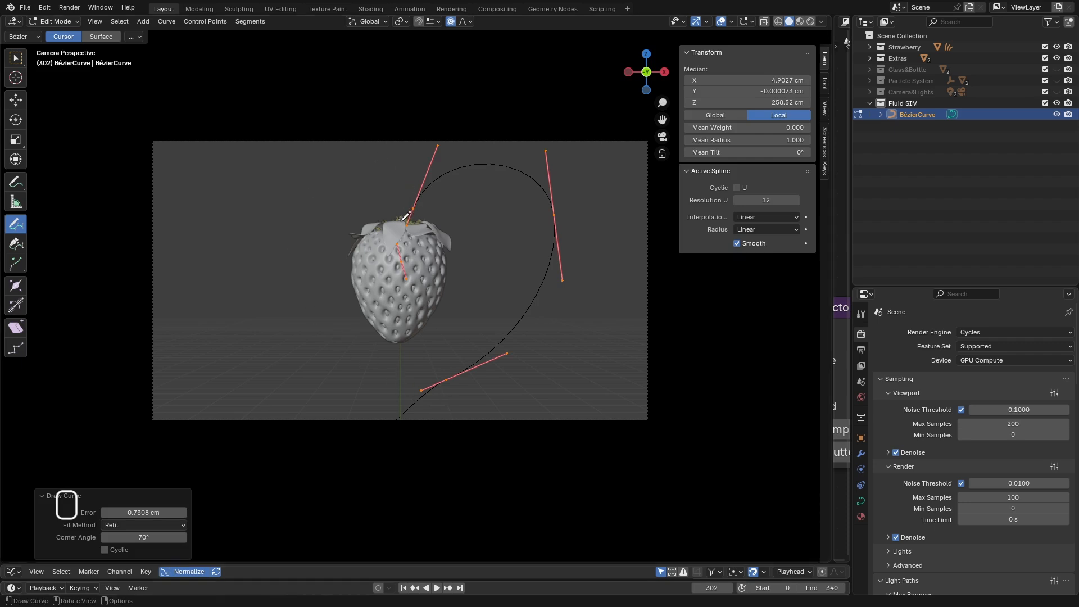
pyautogui.moveTo(405, 216); pyautogui.dragTo(425, 419)
pyautogui.hotkey('ctrl', 'z')
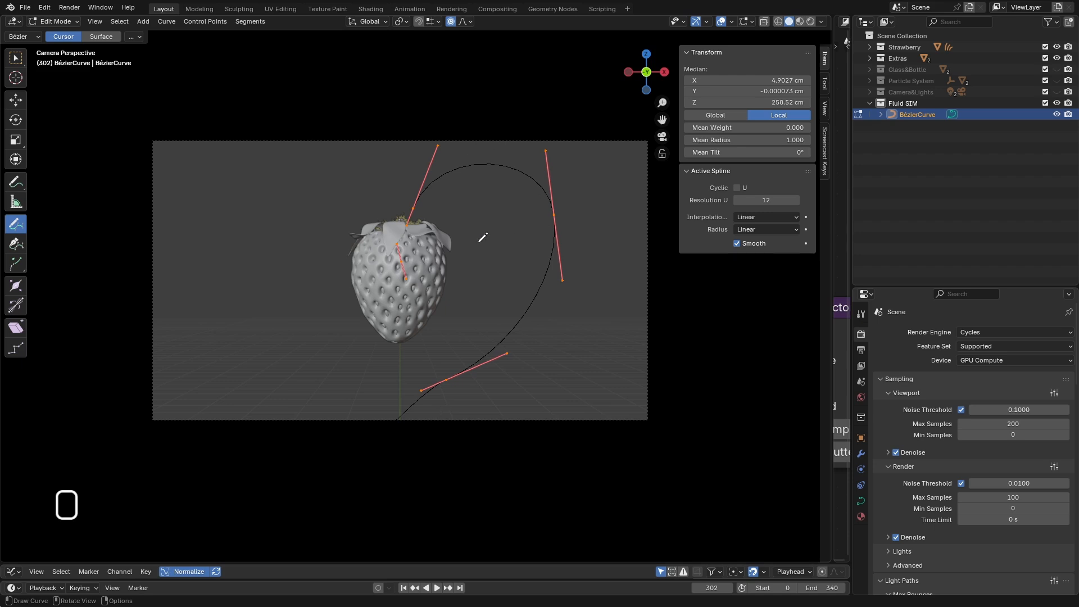
# Examine the drawn curve's position in 3D space from outside the camera, ending back in the camera view.
pyautogui.scroll(-4, 480, 242)
pyautogui.moveTo(477, 298); pyautogui.dragTo(440, 355, button='middle')
pyautogui.scroll(-8, 461, 341)
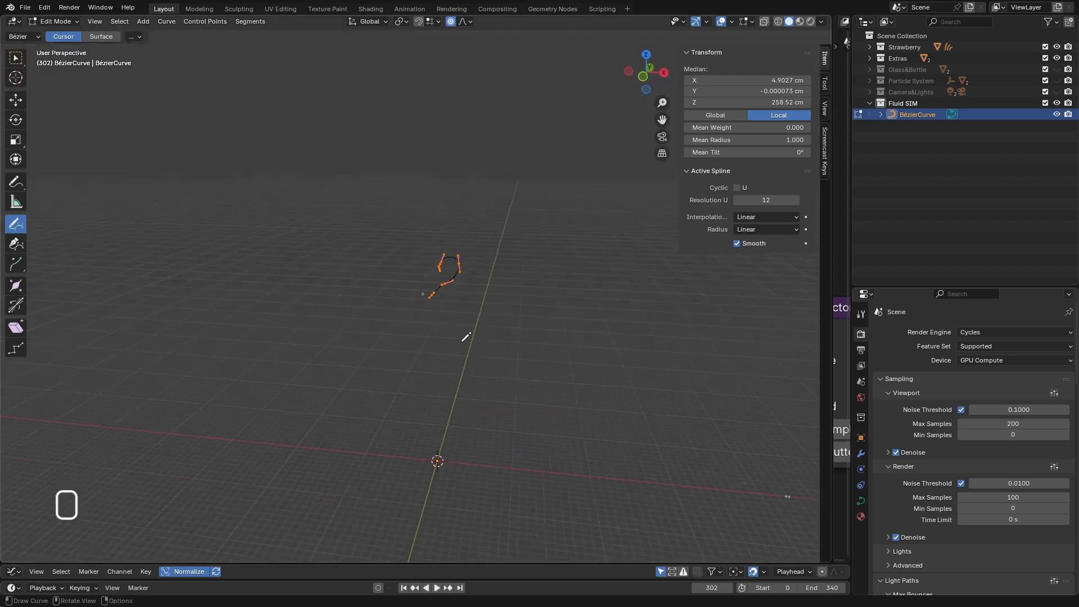
pyautogui.scroll(8, 456, 292)
pyautogui.moveTo(471, 267); pyautogui.dragTo(515, 263, button='middle')
pyautogui.press('KP_0')
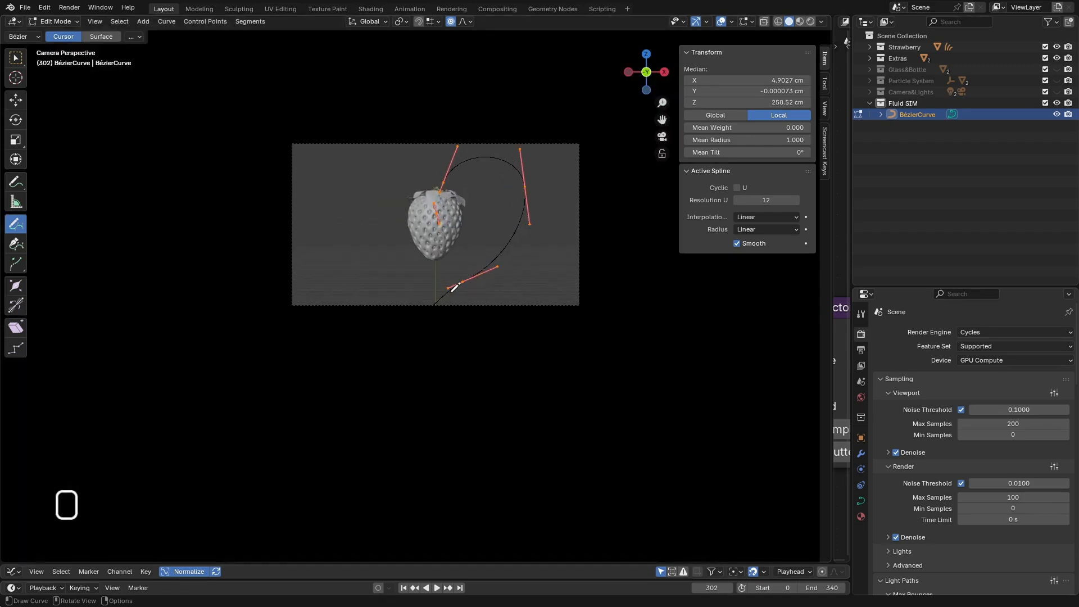
pyautogui.scroll(3, 511, 211)
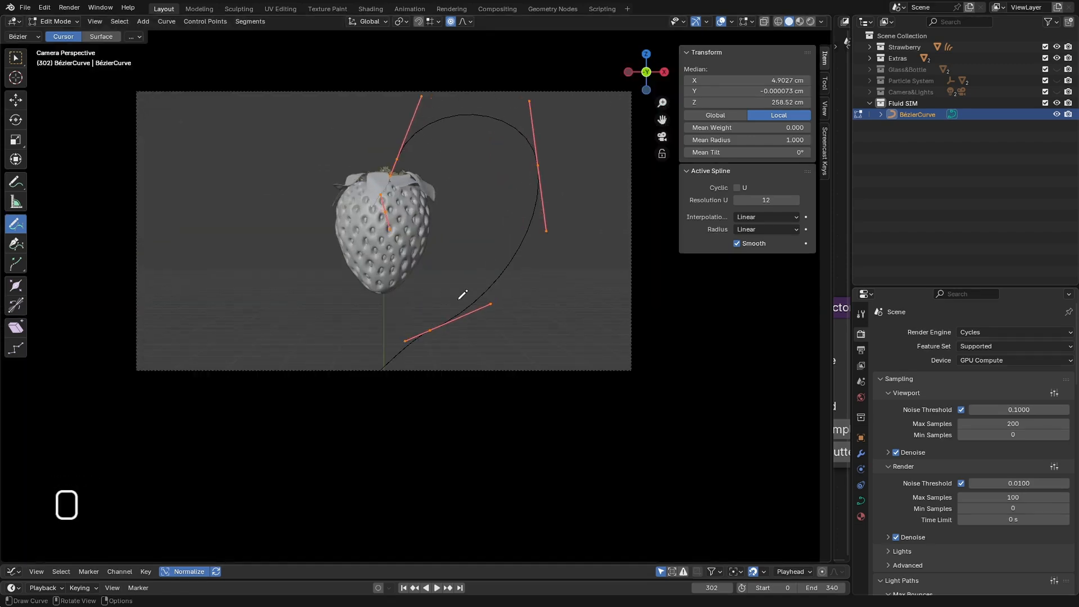
# Switch to the Select Box tool, enlarge the Properties editor and merge the narrow leftover area into the 3D viewport.
pyautogui.press('ctrl+F16')
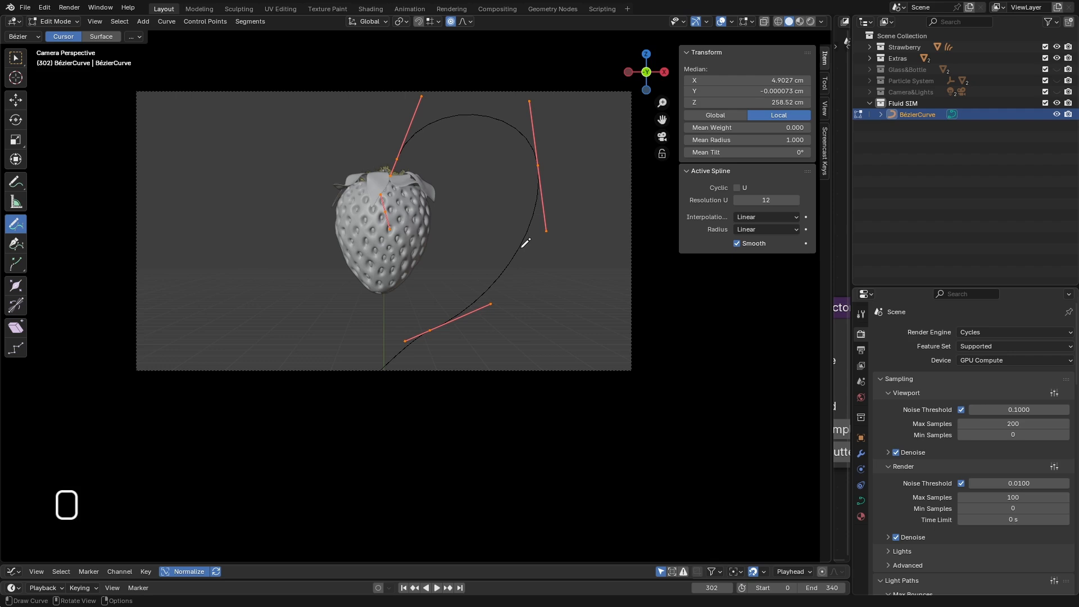
pyautogui.click(16, 58)
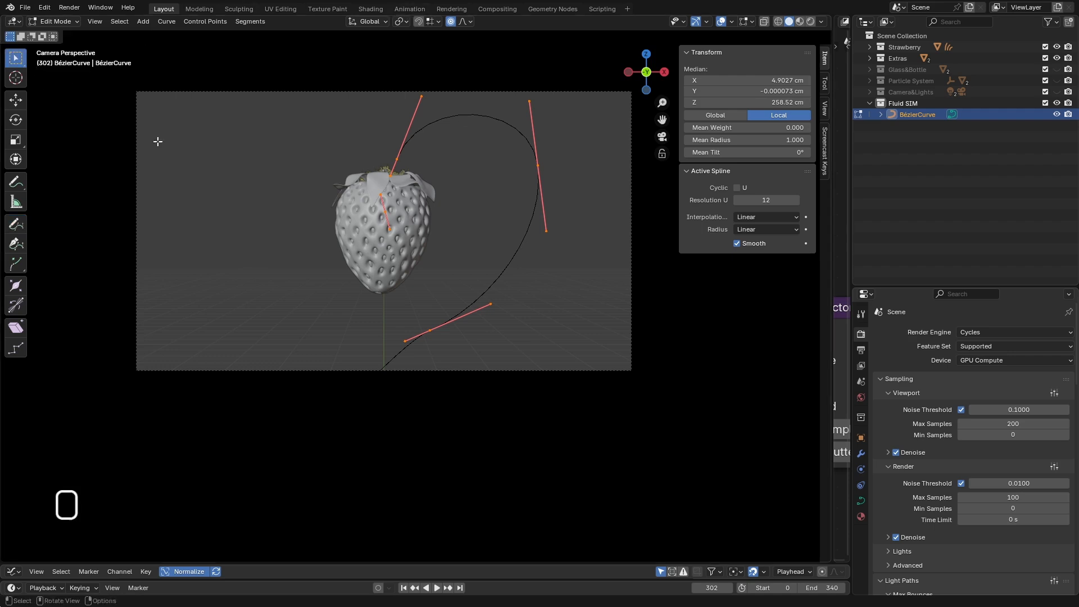
pyautogui.moveTo(901, 287); pyautogui.dragTo(899, 137)
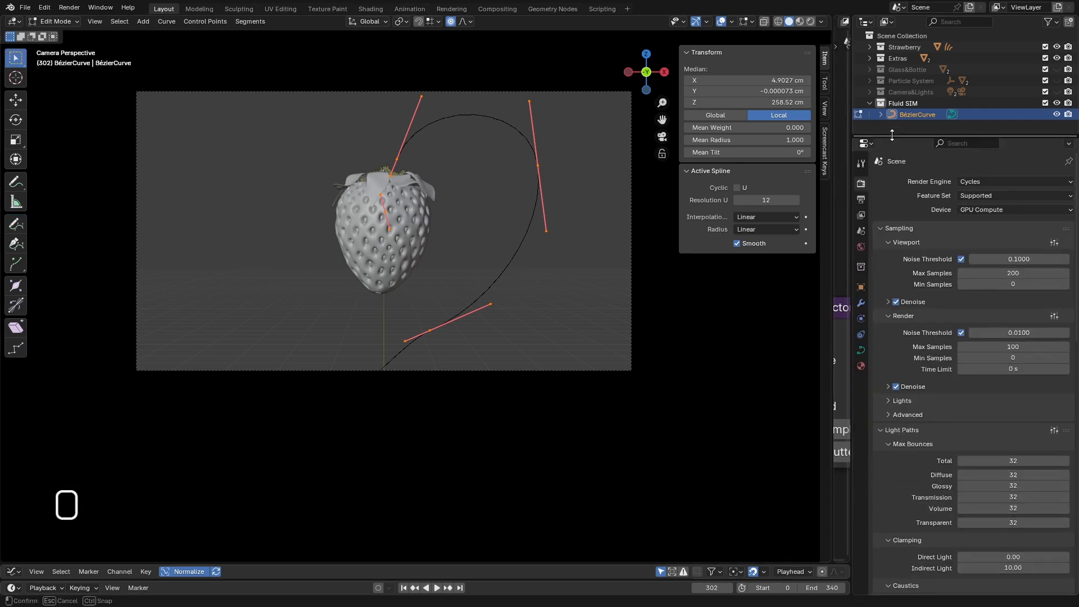
pyautogui.rightClick(832, 258)
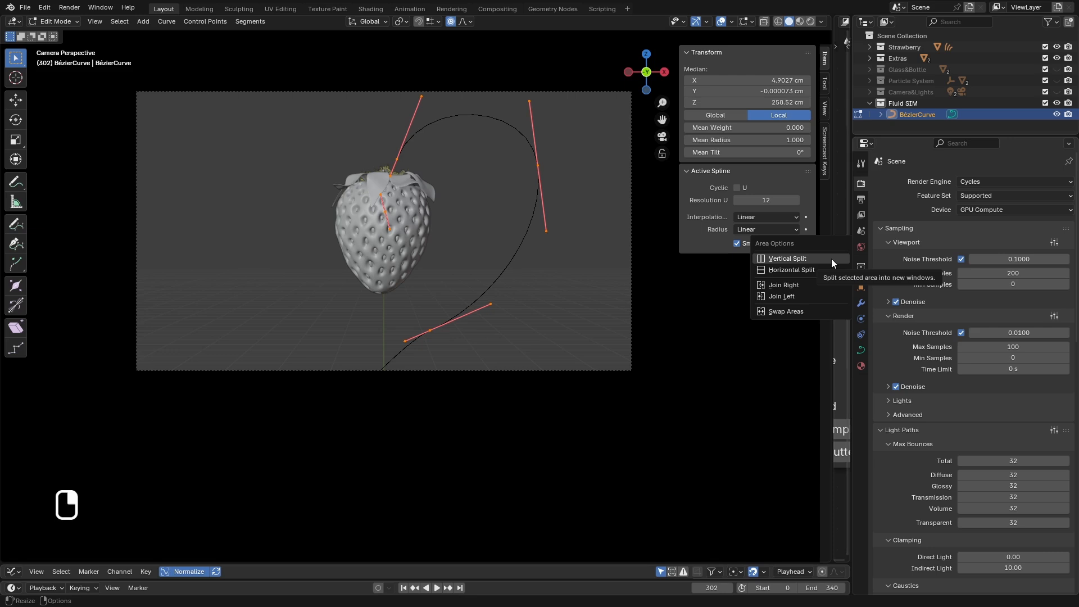
pyautogui.click(811, 288)
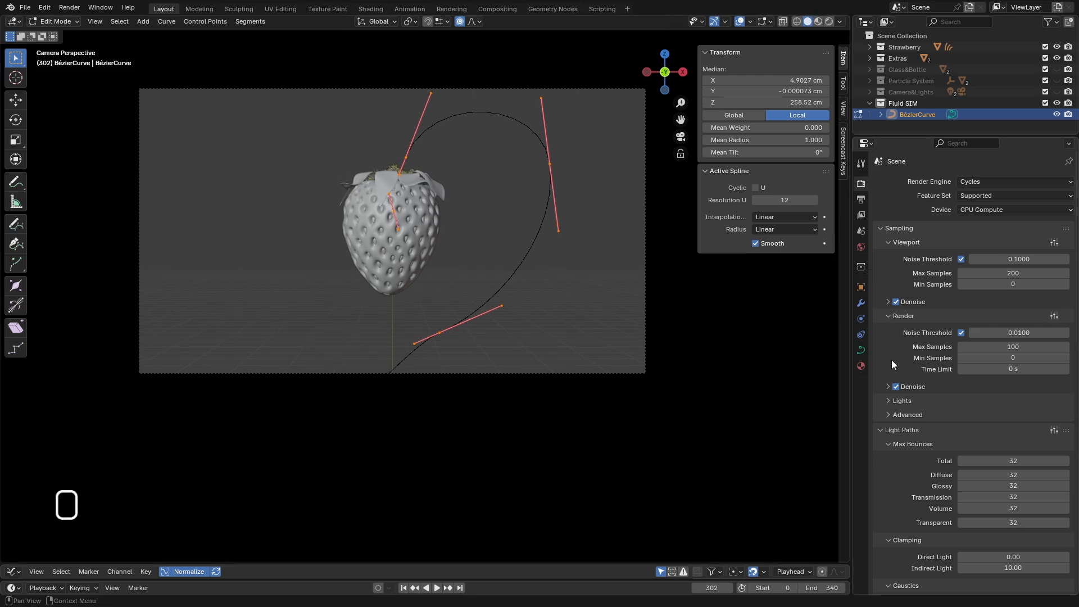
# Give the Bézier curve a round bevel with a depth of 2.6 cm and save the file.
pyautogui.click(861, 350)
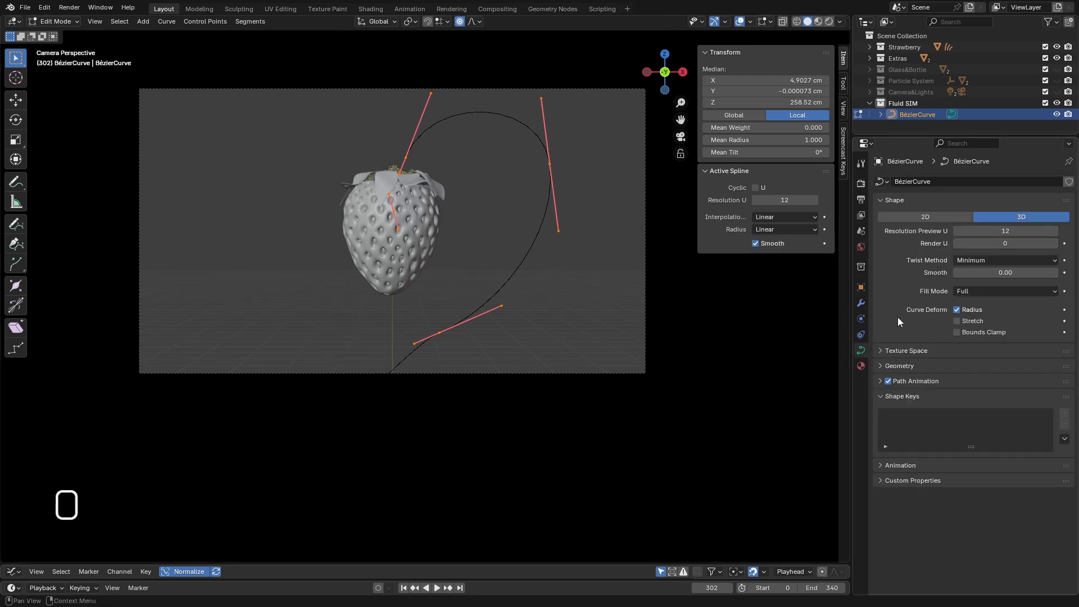
pyautogui.click(893, 365)
pyautogui.scroll(-2, 901, 410)
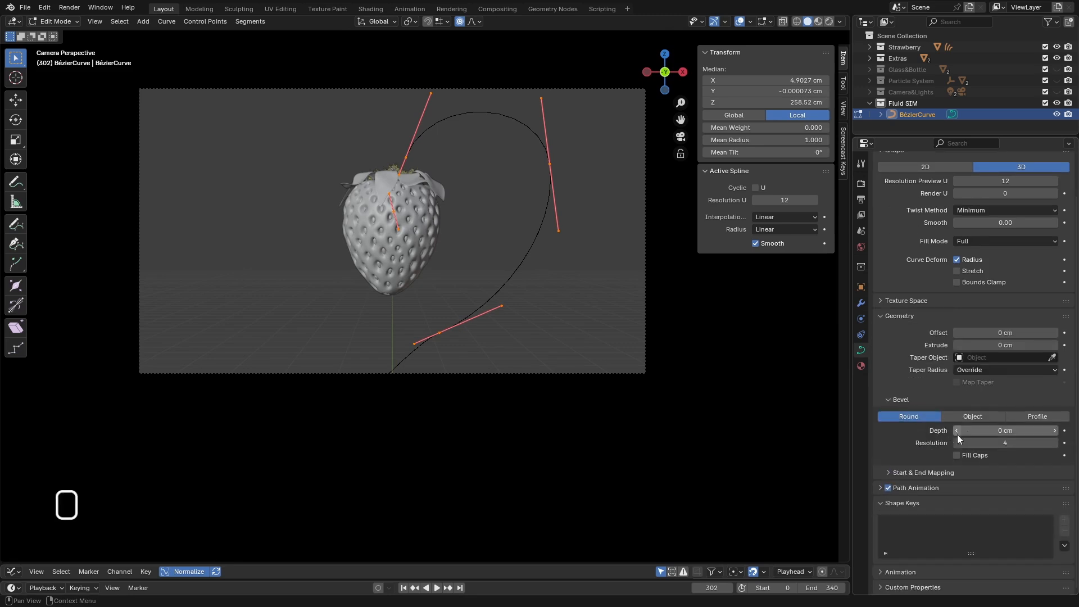
pyautogui.moveTo(981, 431); pyautogui.dragTo(1063, 431)
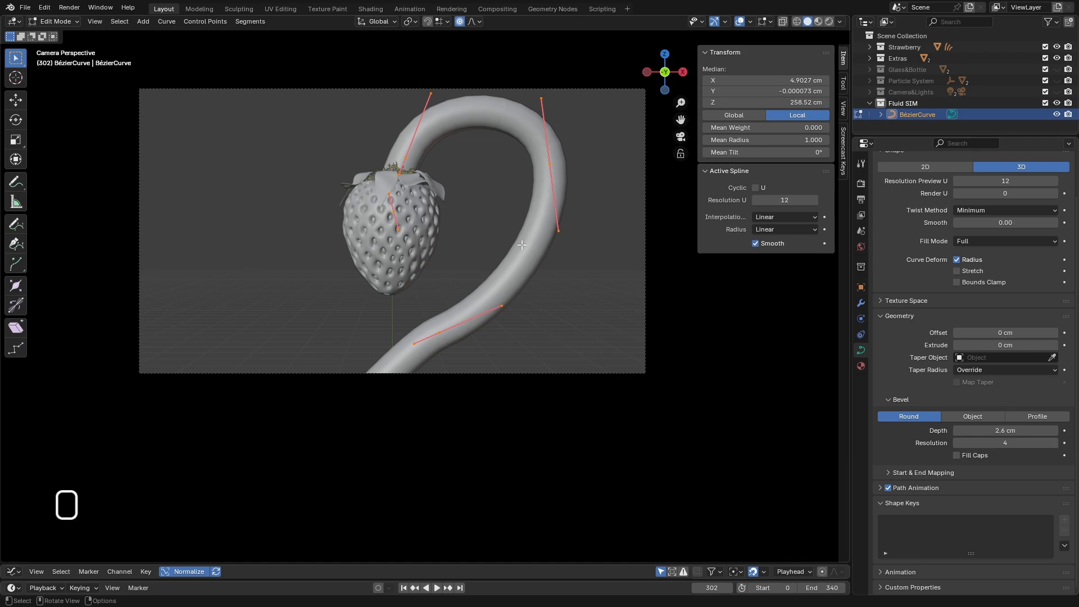
pyautogui.hotkey('ctrl', 's')
# Display the scene in wireframe and set the curve's bevel resolution to 1.
pyautogui.moveTo(522, 245); pyautogui.dragTo(520, 251, button='middle')
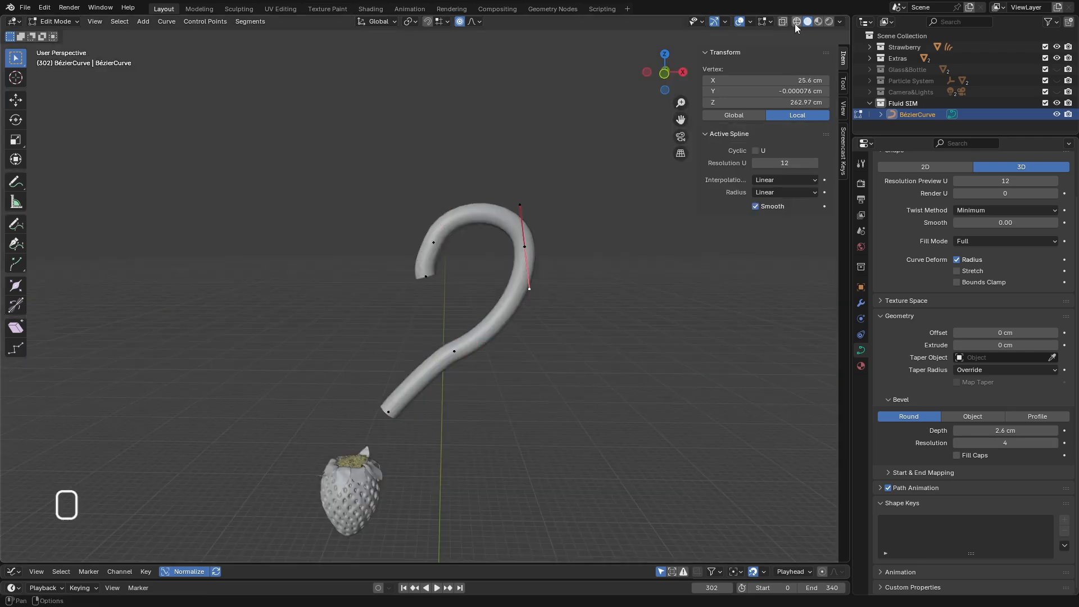
pyautogui.click(796, 22)
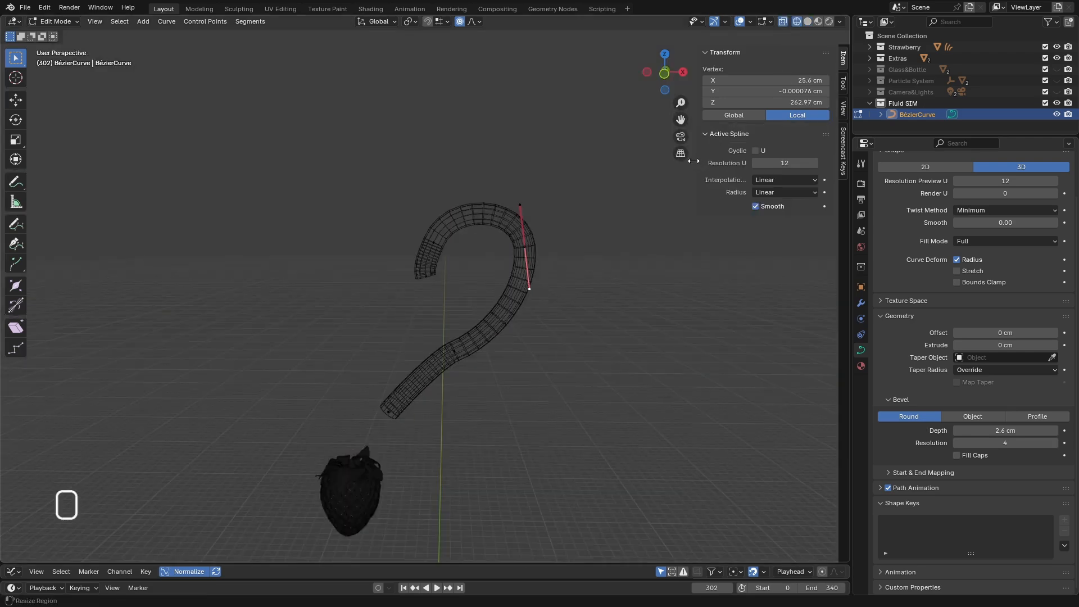
pyautogui.press('KP_0')
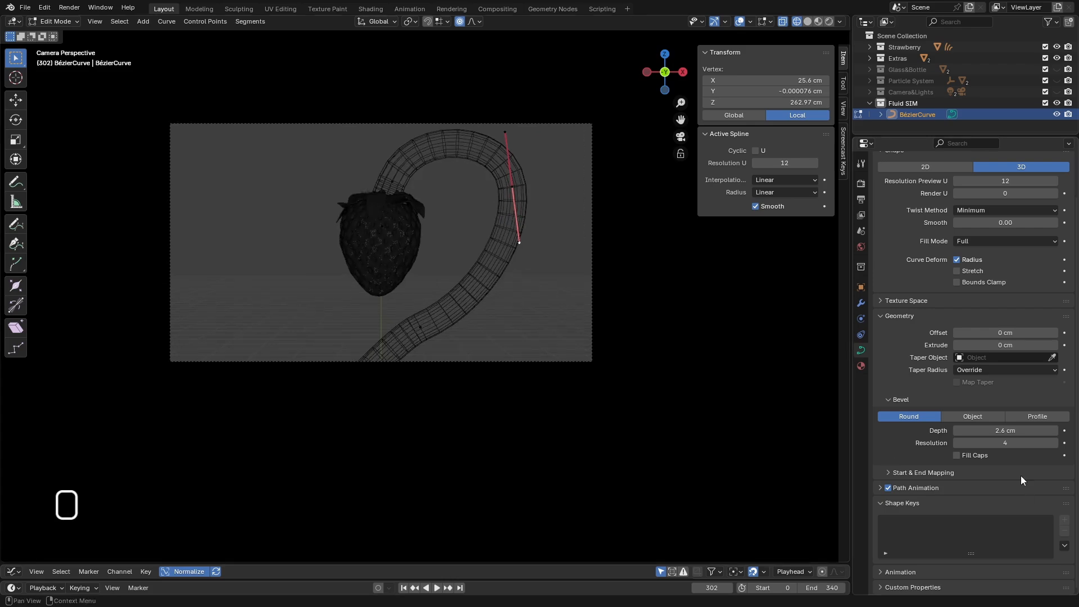
pyautogui.moveTo(959, 441); pyautogui.dragTo(959, 442)
pyautogui.moveTo(434, 209); pyautogui.dragTo(672, 212, button='middle')
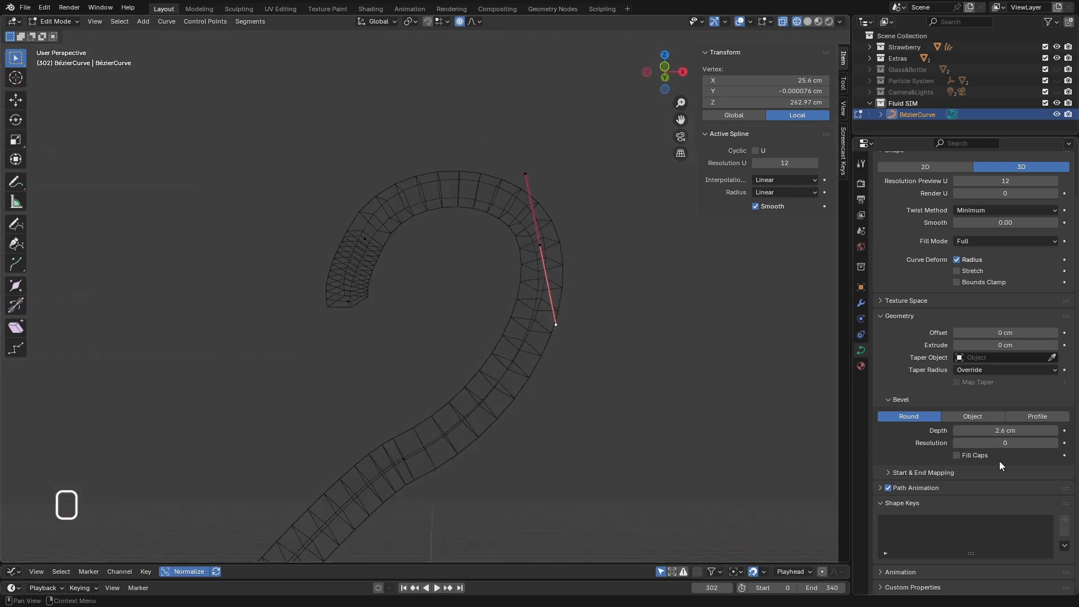
pyautogui.click(1054, 443)
pyautogui.moveTo(674, 321); pyautogui.dragTo(641, 371, button='middle')
# Set the curve's Resolution Preview U to 3.
pyautogui.scroll(2, 926, 325)
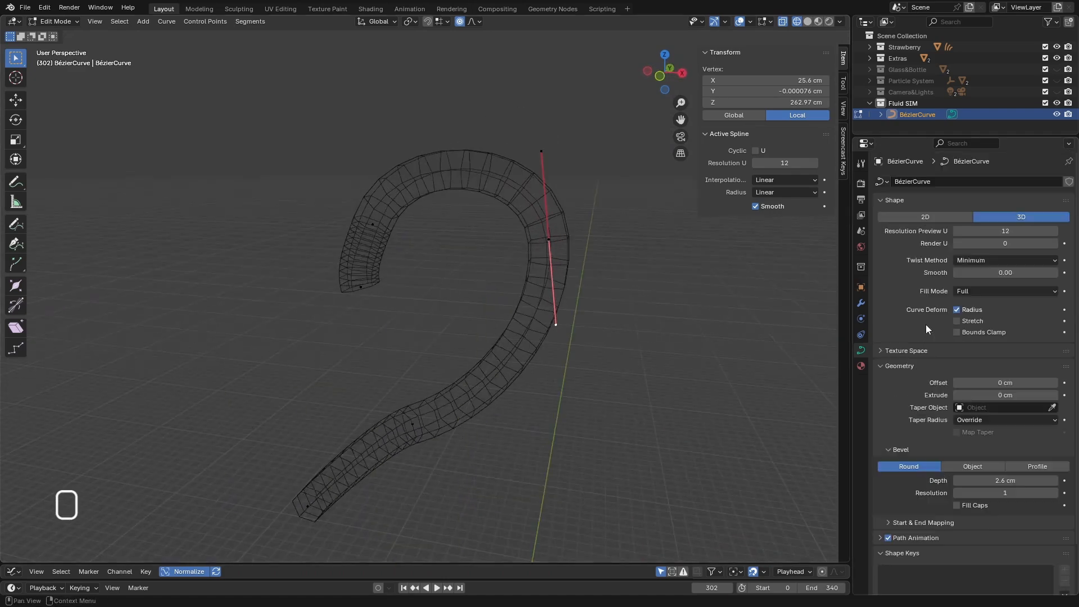
pyautogui.click(957, 231)
pyautogui.click(957, 231)
pyautogui.click(956, 231)
pyautogui.click(957, 230)
pyautogui.click(957, 231)
pyautogui.click(957, 231)
pyautogui.click(957, 231)
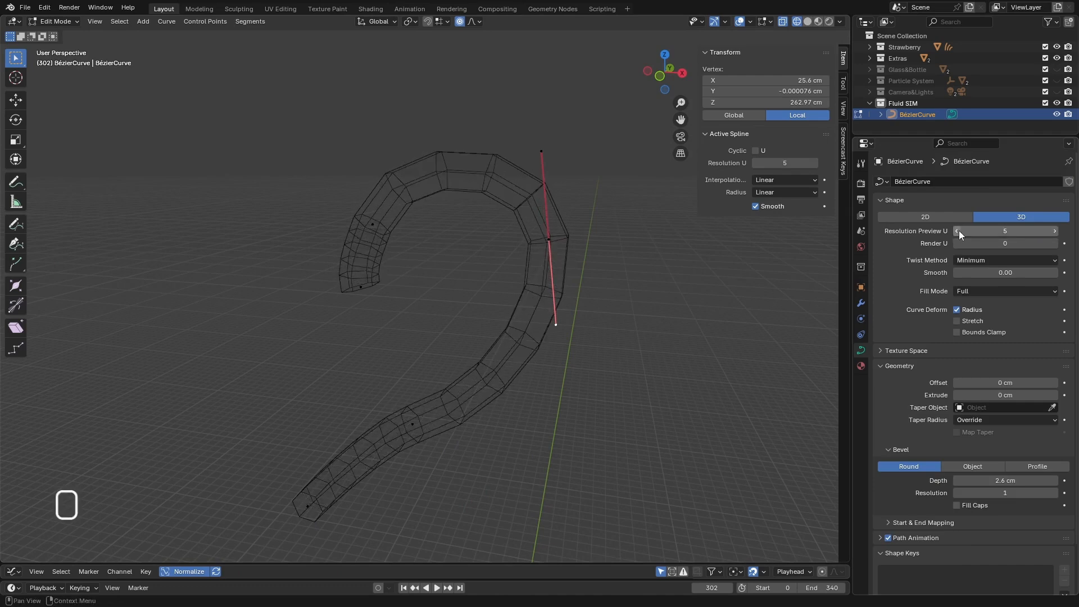
pyautogui.click(957, 231)
pyautogui.click(957, 231)
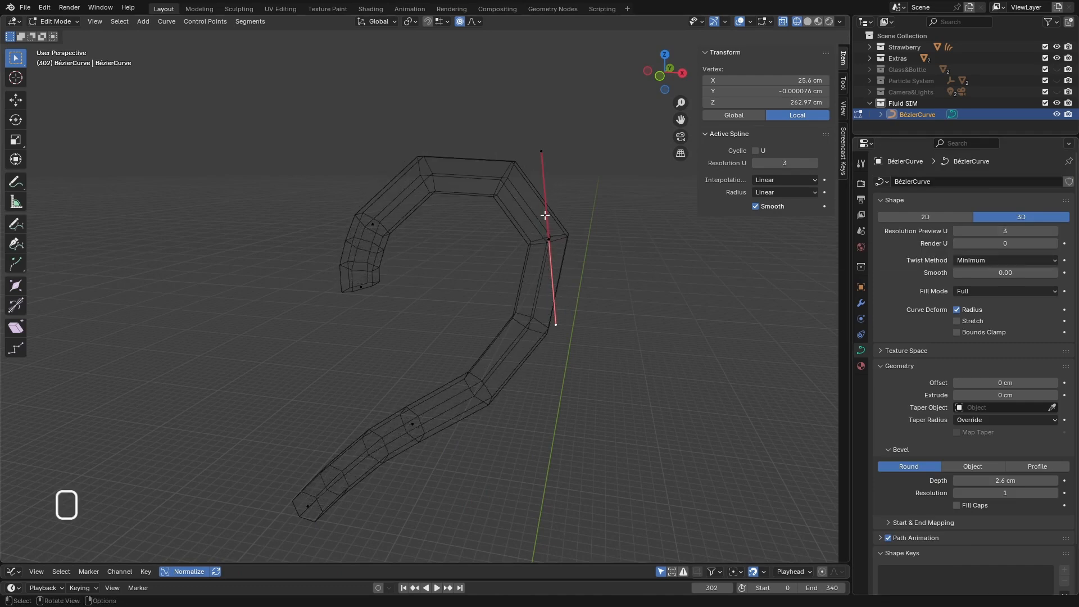
# Examine the low-resolution tube and its upper control point from several angles and in the front view.
pyautogui.moveTo(344, 309)
pyautogui.mouseDown(button='middle')
pyautogui.moveTo(390, 294)
pyautogui.moveTo(345, 302)
pyautogui.mouseUp(button='middle')
pyautogui.moveTo(477, 320); pyautogui.dragTo(494, 295, button='middle')
pyautogui.scroll(3, 388, 250)
pyautogui.moveTo(382, 255); pyautogui.dragTo(375, 286, button='middle')
pyautogui.moveTo(521, 183); pyautogui.dragTo(438, 230, button='middle')
pyautogui.click(376, 215)
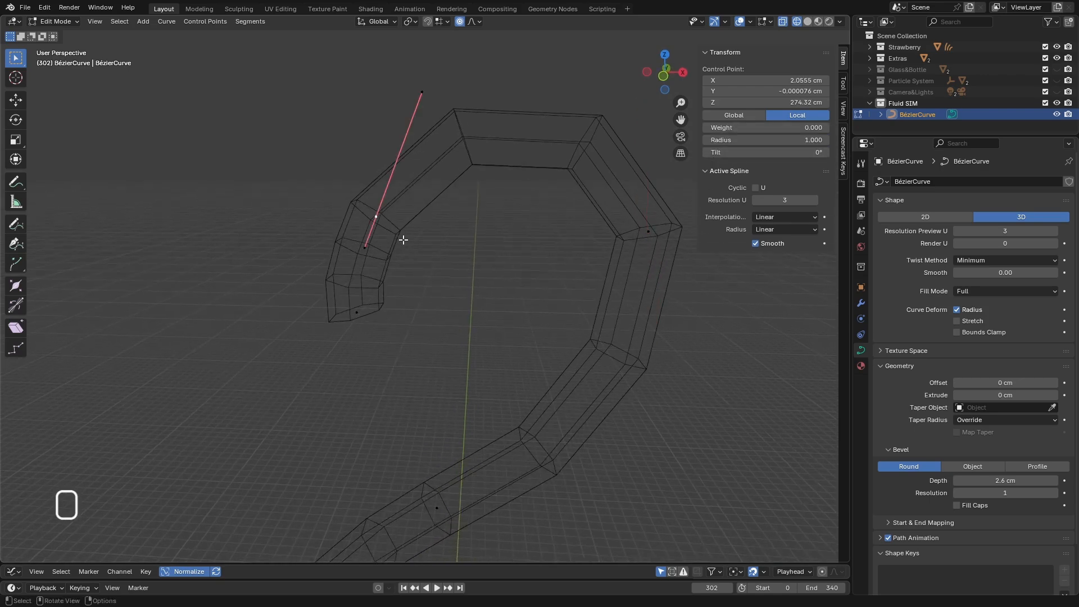
pyautogui.press('KP_1')
pyautogui.scroll(2, 389, 218)
pyautogui.scroll(-6, 389, 217)
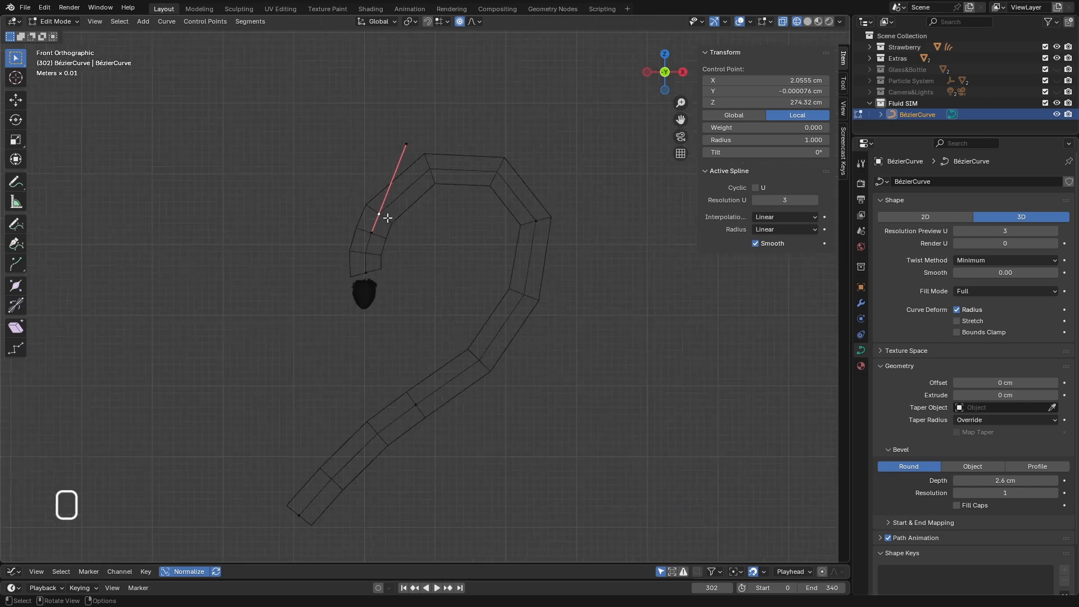
pyautogui.scroll(-2, 403, 247)
# Move the whole curve -109.53 cm along Y to the strawberry and check it through the camera.
pyautogui.moveTo(564, 265); pyautogui.dragTo(236, 283)
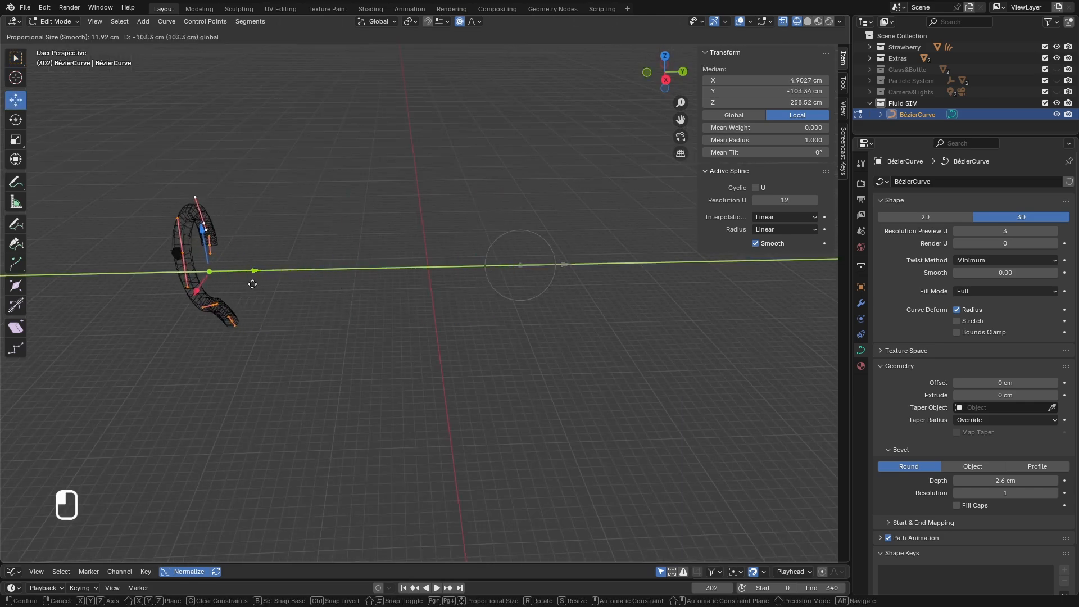
pyautogui.moveTo(277, 304); pyautogui.dragTo(412, 284, button='middle')
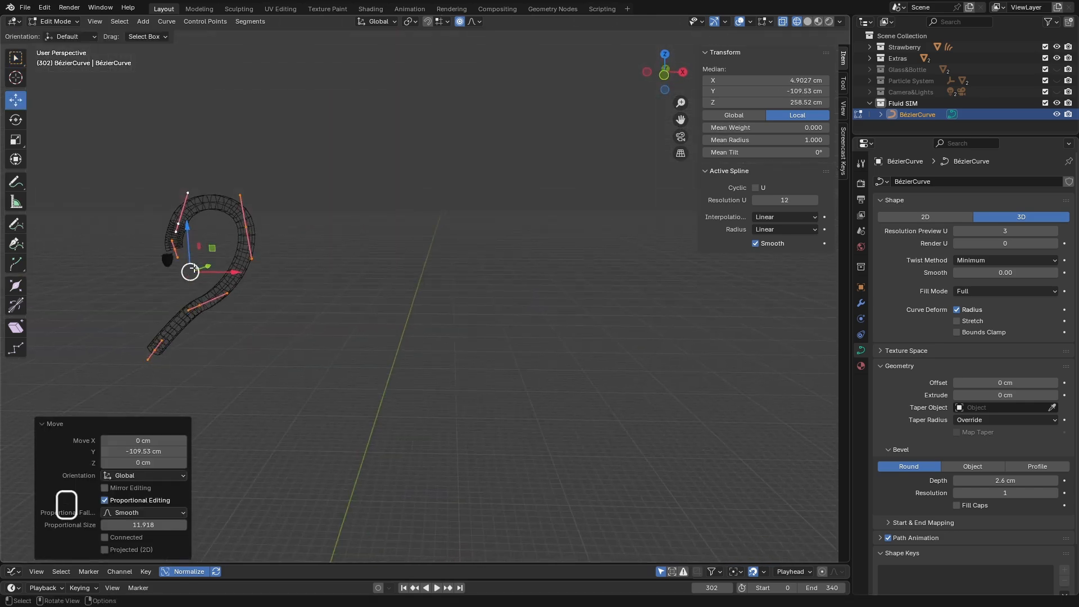
pyautogui.press('KP_0')
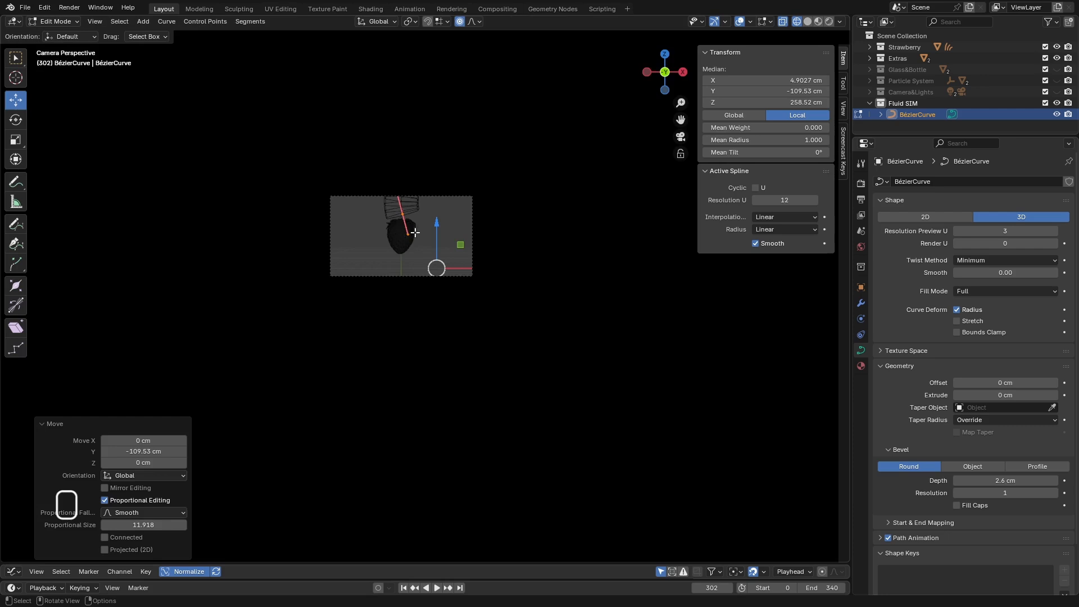
# Scale the curve down by 0.393 and again by 0.651, with the bevel depth set to 0.9 cm.
pyautogui.press('s')
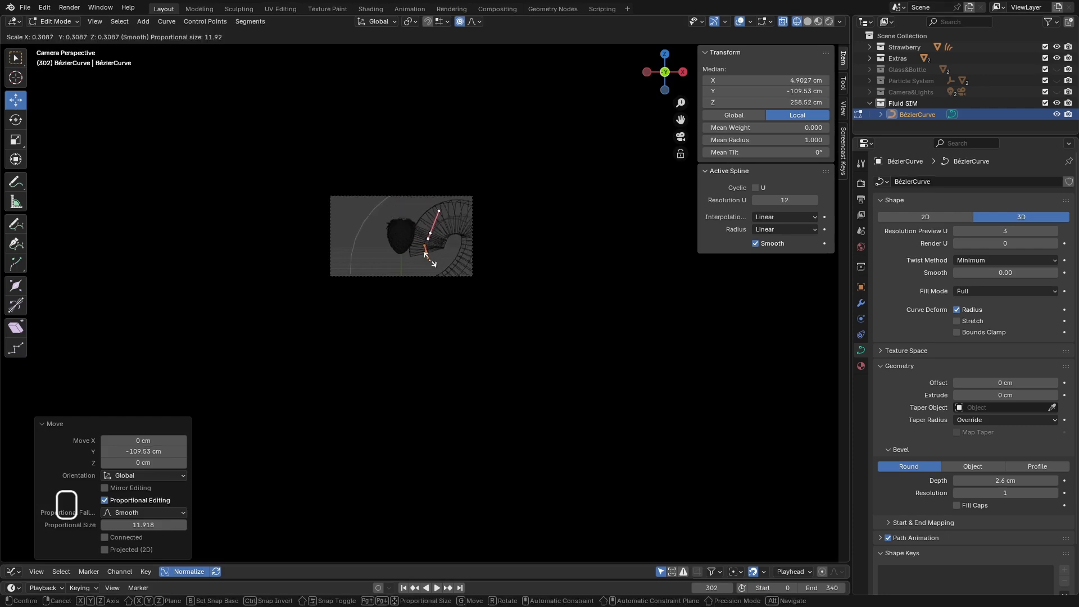
pyautogui.click(430, 260)
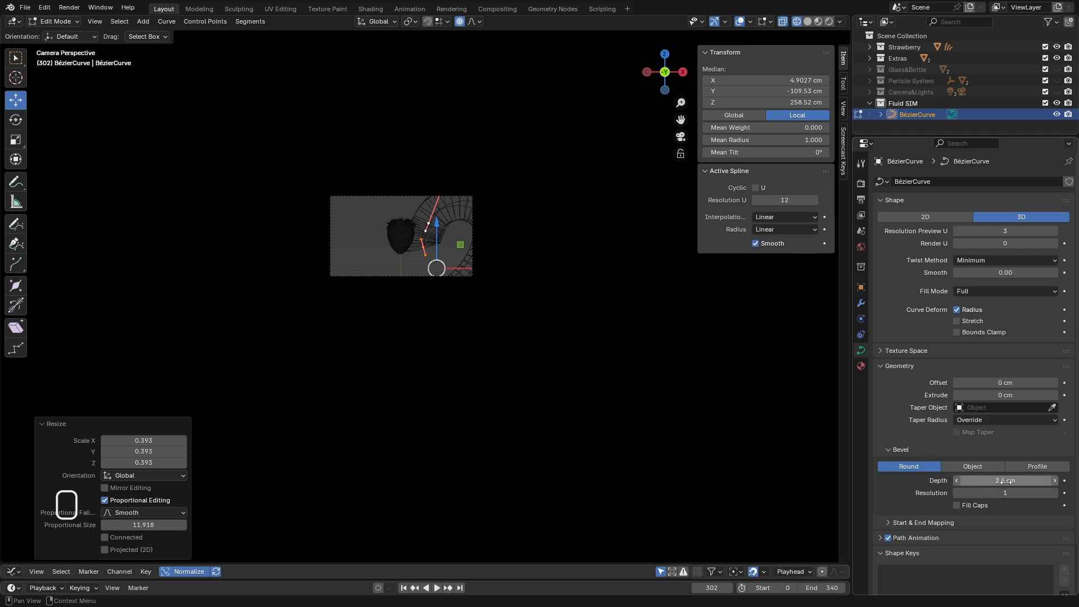
pyautogui.moveTo(1004, 480); pyautogui.dragTo(969, 480)
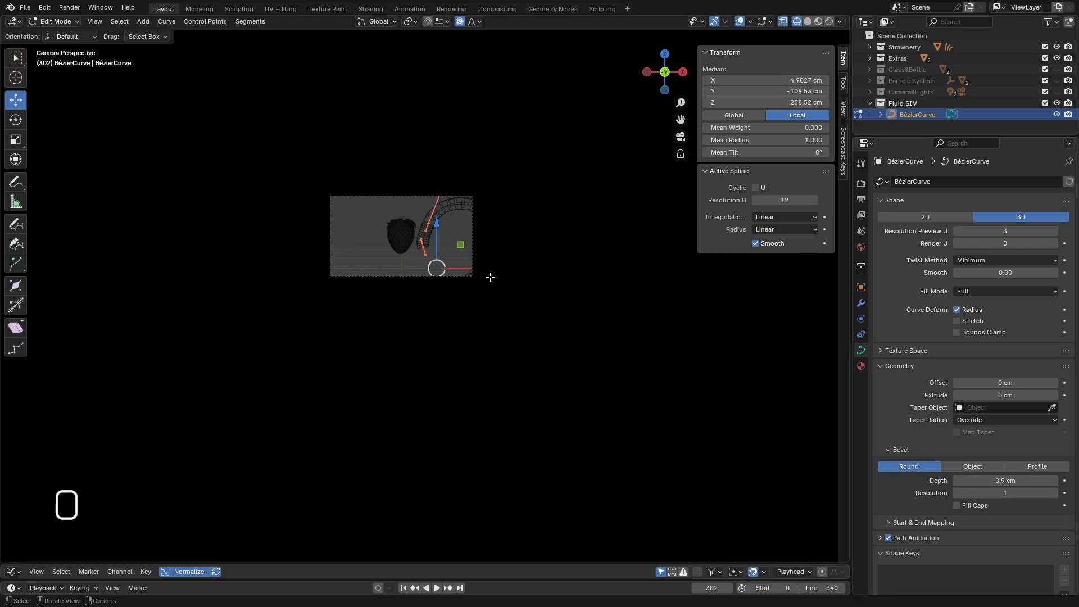
pyautogui.press('s')
pyautogui.click(446, 250)
pyautogui.scroll(2, 447, 251)
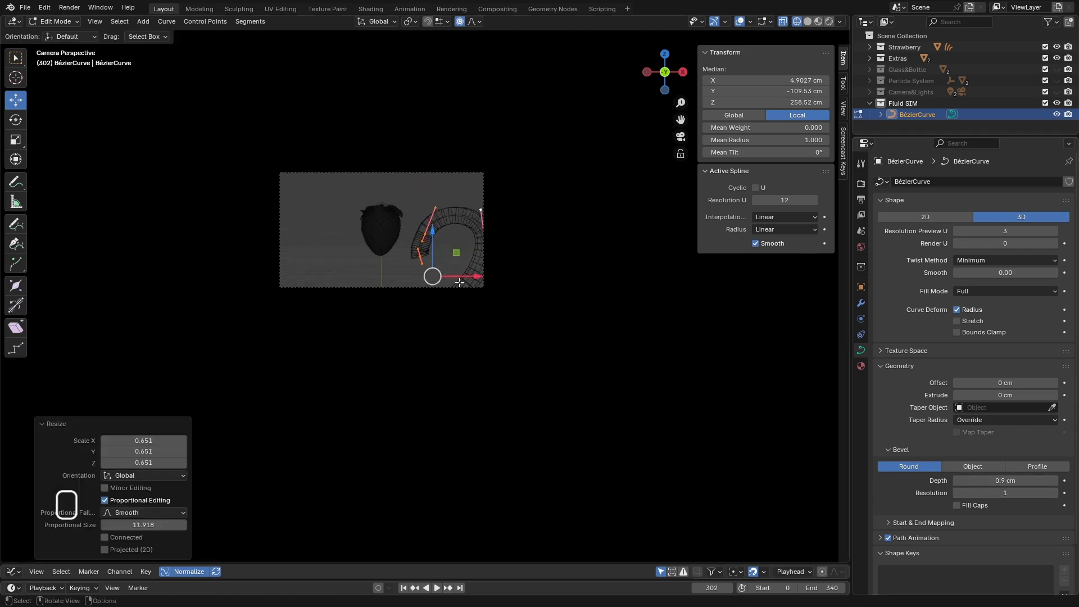
# Move the curve along X toward the strawberry and about 3.34 cm up, and set the bevel depth to 0.5 cm.
pyautogui.press('g')
pyautogui.press('x')
pyautogui.click(387, 253)
pyautogui.moveTo(391, 252); pyautogui.dragTo(394, 218)
pyautogui.scroll(4, 401, 218)
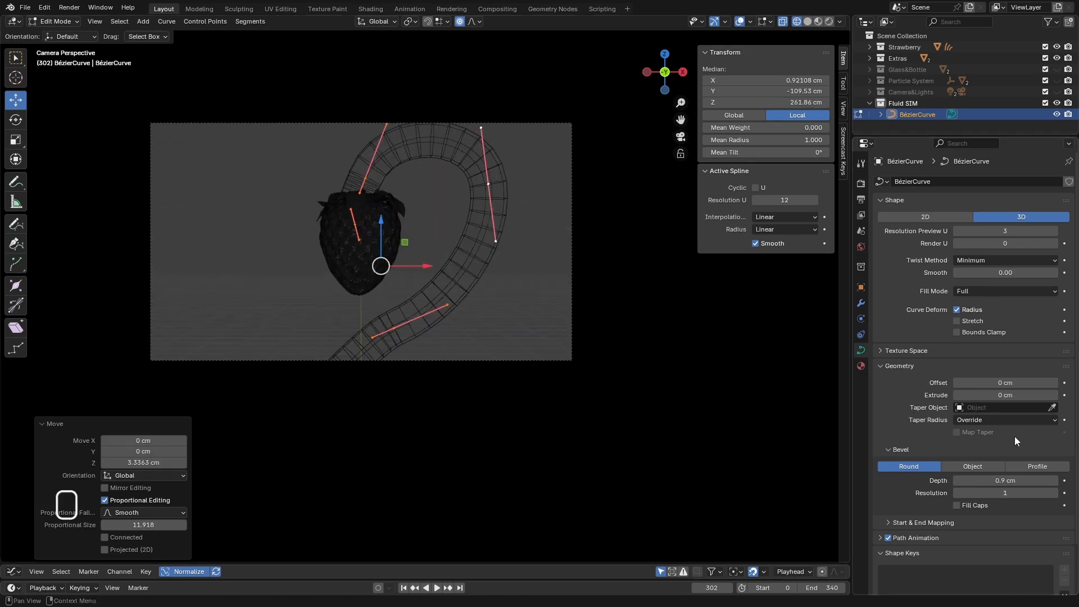
pyautogui.moveTo(1015, 481); pyautogui.dragTo(1003, 480)
pyautogui.moveTo(1005, 480); pyautogui.dragTo(1017, 480)
# Nudge the curve along X and, from the side view with proportional editing off, along Y to align it with the strawberry.
pyautogui.moveTo(427, 268); pyautogui.dragTo(388, 292)
pyautogui.press('KP_3')
pyautogui.scroll(10, 448, 300)
pyautogui.click(459, 21)
pyautogui.press('KP_0')
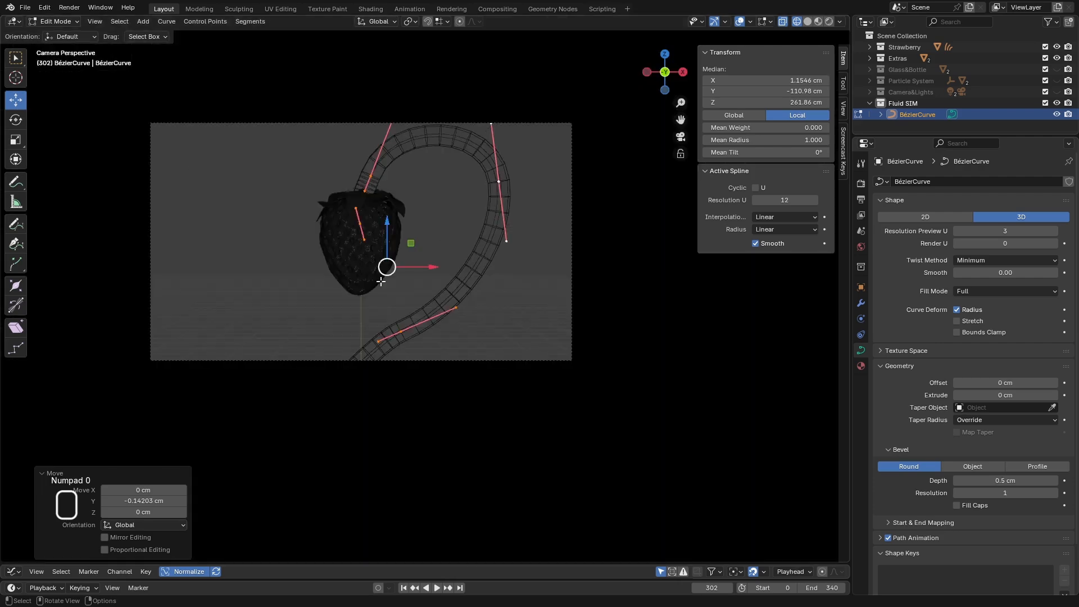
# Scale the curve down slightly and raise it 0.8305 cm along Z so its upper end sits inside the strawberry.
pyautogui.scroll(2, 441, 214)
pyautogui.scroll(-1, 441, 214)
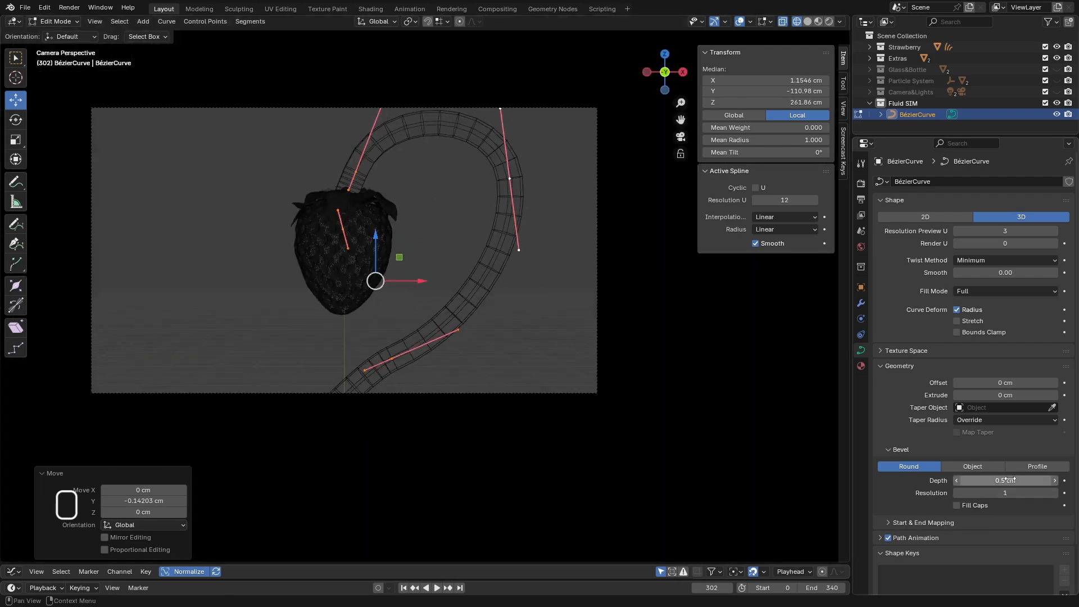
pyautogui.moveTo(1010, 479); pyautogui.dragTo(1010, 479)
pyautogui.moveTo(376, 245); pyautogui.dragTo(374, 251)
pyautogui.press('s')
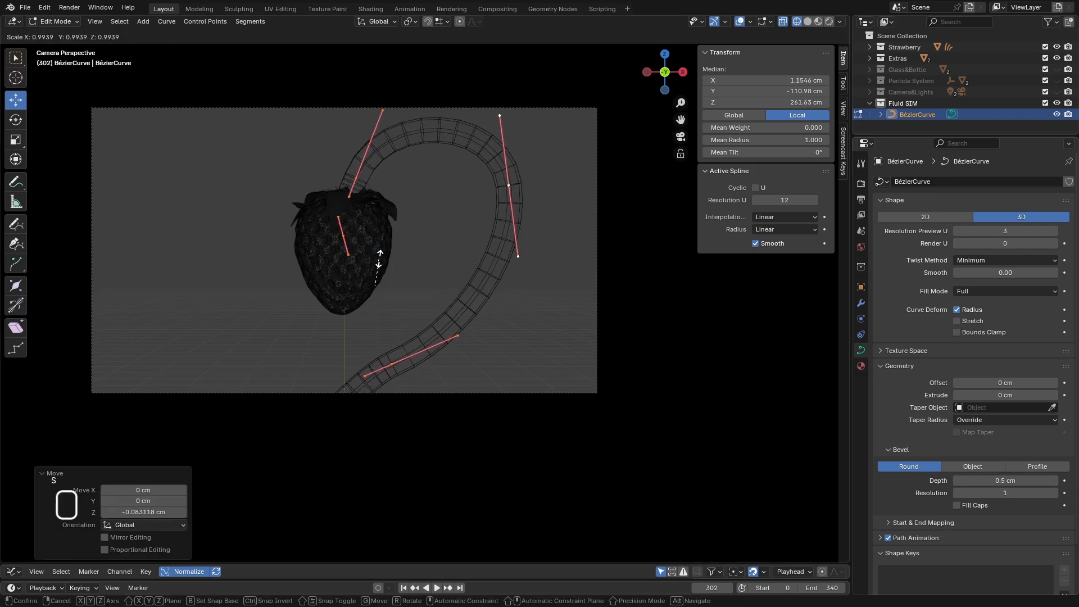
pyautogui.click(373, 261)
pyautogui.moveTo(374, 252); pyautogui.dragTo(374, 230)
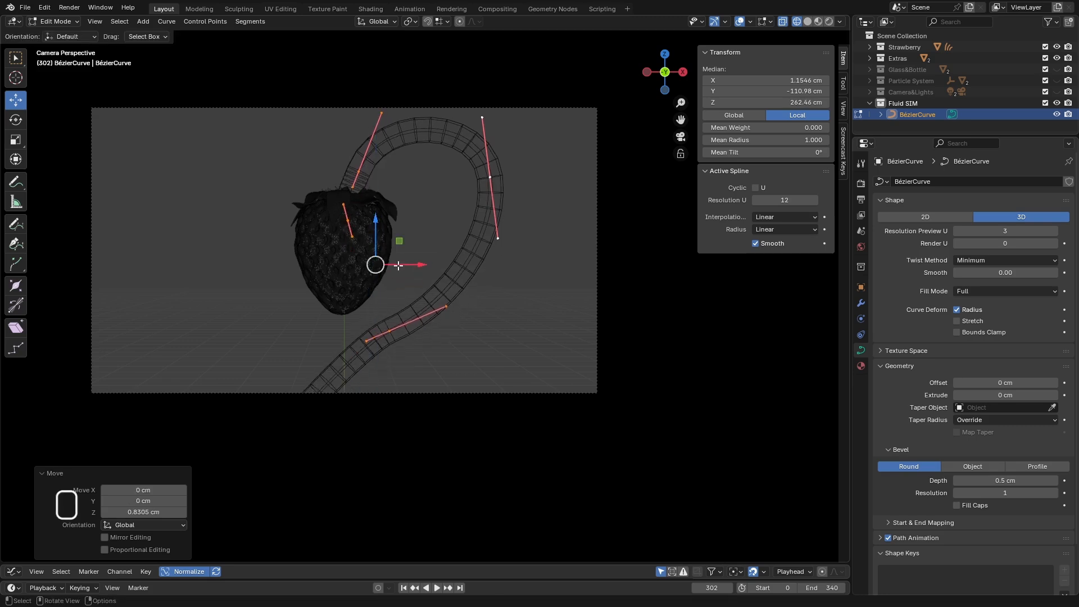
# In the front view, move the curve's lower end point along X toward the spot beneath the strawberry.
pyautogui.press('KP_1')
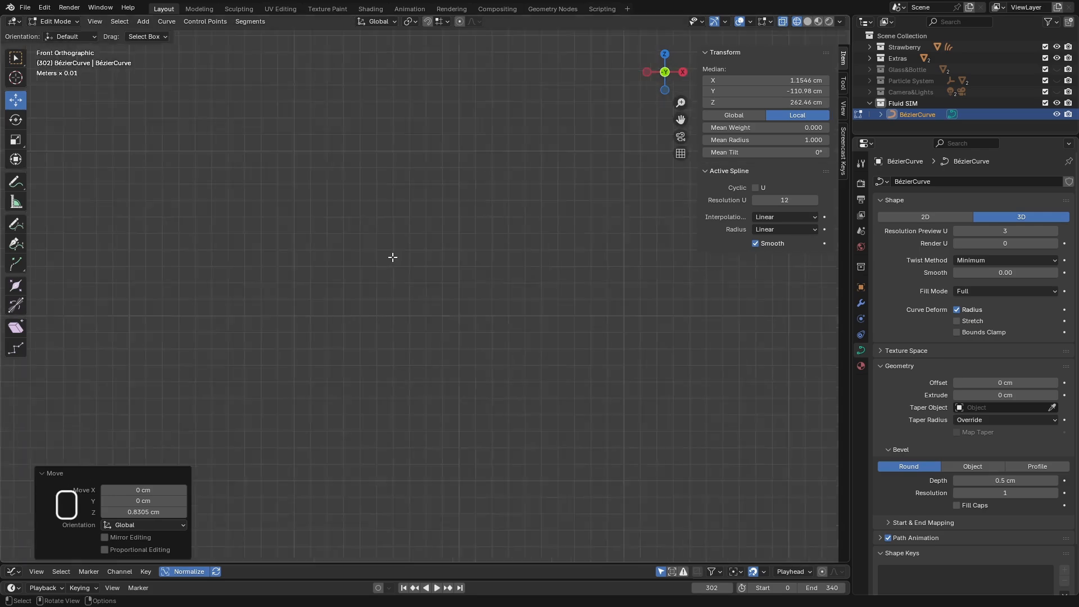
pyautogui.scroll(-12, 393, 257)
pyautogui.keyDown('shift'); pyautogui.moveTo(305, 218); pyautogui.dragTo(371, 272, button='middle'); pyautogui.keyUp('shift')
pyautogui.scroll(12, 430, 313)
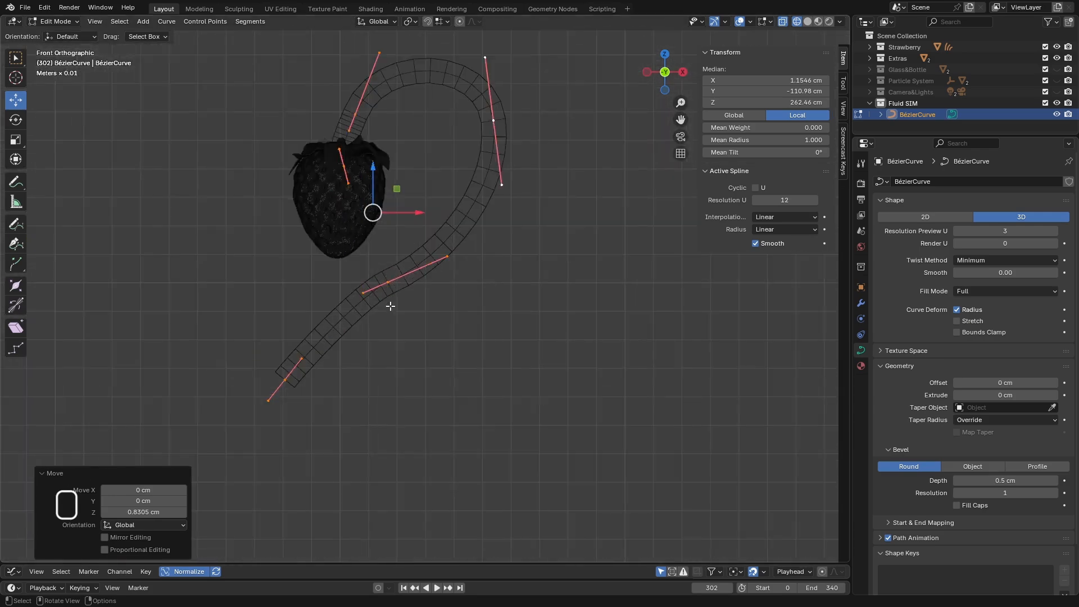
pyautogui.moveTo(334, 417); pyautogui.dragTo(260, 368)
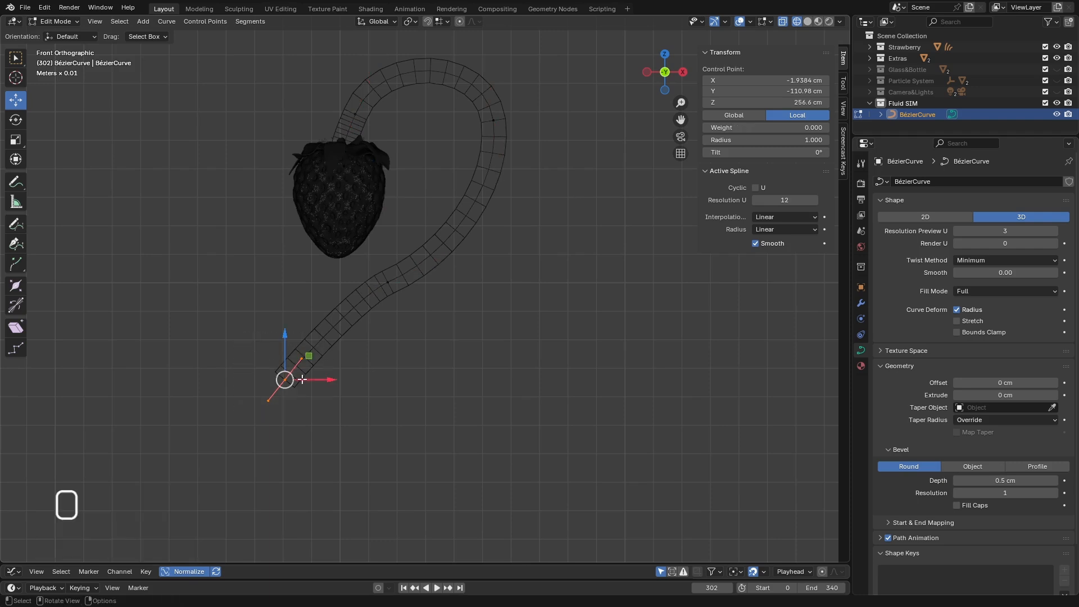
pyautogui.moveTo(327, 382); pyautogui.dragTo(359, 388)
pyautogui.moveTo(359, 388); pyautogui.dragTo(376, 388)
# Straighten the lower end's handle to vertical and shift the end point 0.33 cm along X, centring it below the strawberry.
pyautogui.moveTo(325, 460); pyautogui.dragTo(359, 479)
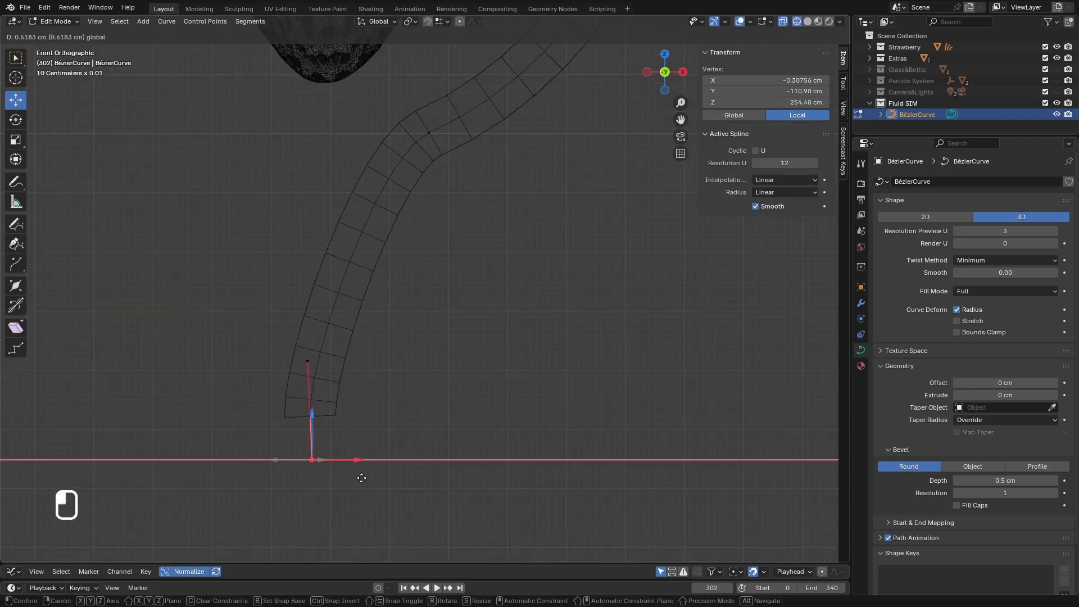
pyautogui.moveTo(405, 331); pyautogui.dragTo(214, 525)
pyautogui.moveTo(349, 422); pyautogui.dragTo(368, 423)
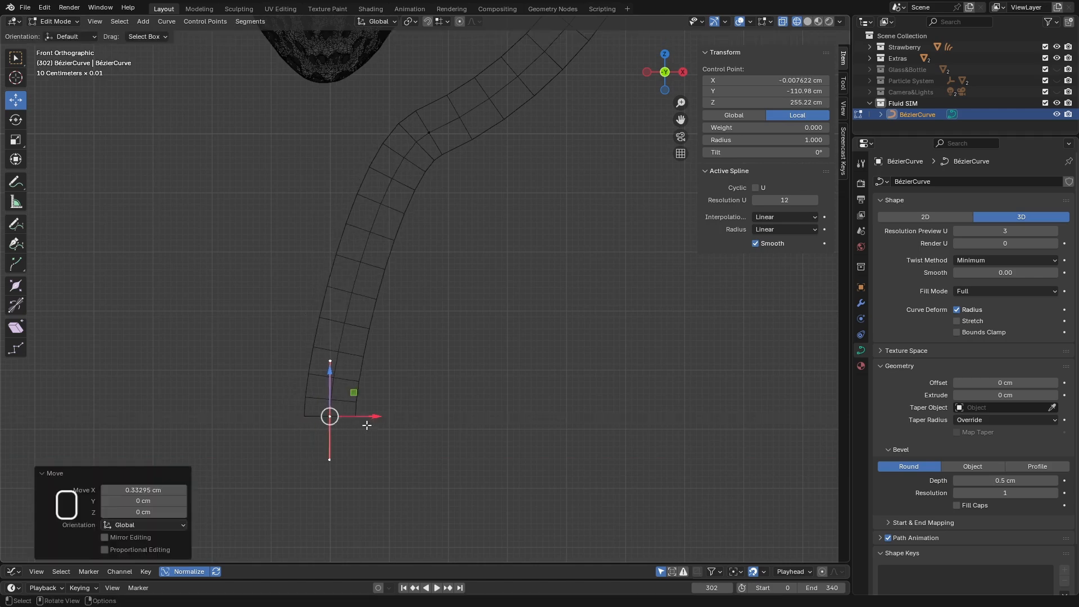
# Set the handle type of the control point at the kink just below the strawberry to Automatic.
pyautogui.scroll(-5, 359, 414)
pyautogui.scroll(5, 388, 298)
pyautogui.click(377, 309)
pyautogui.scroll(-3, 376, 310)
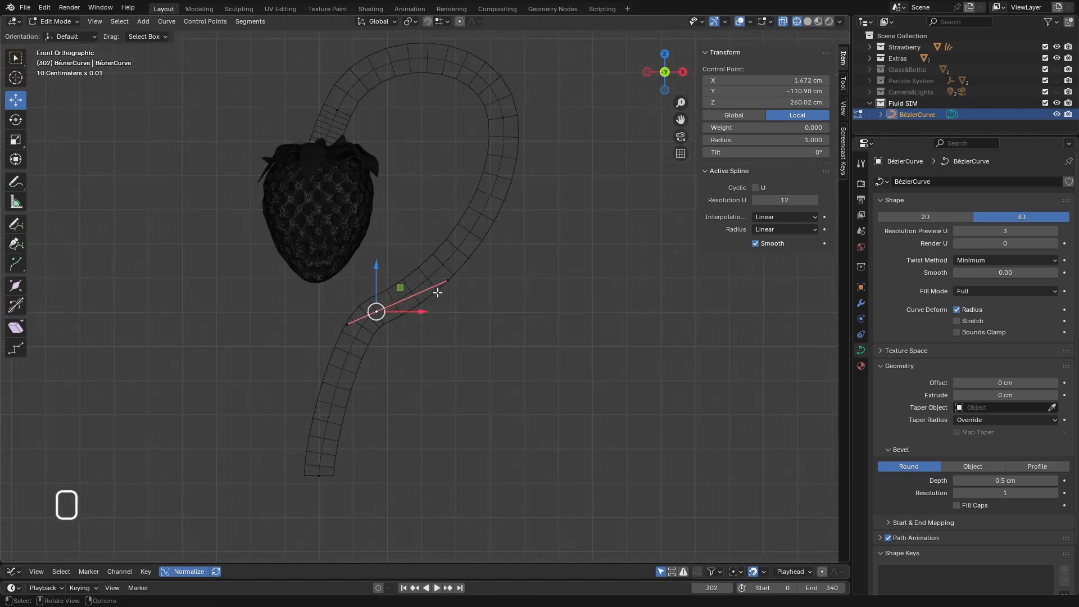
pyautogui.moveTo(446, 281); pyautogui.dragTo(413, 288)
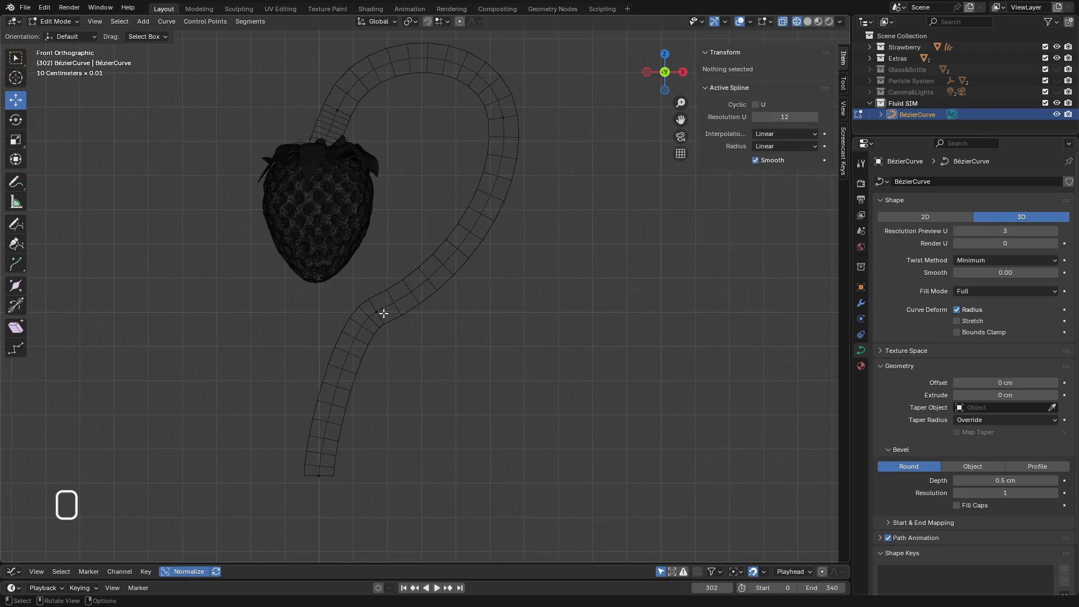
pyautogui.click(377, 310)
pyautogui.scroll(2, 385, 313)
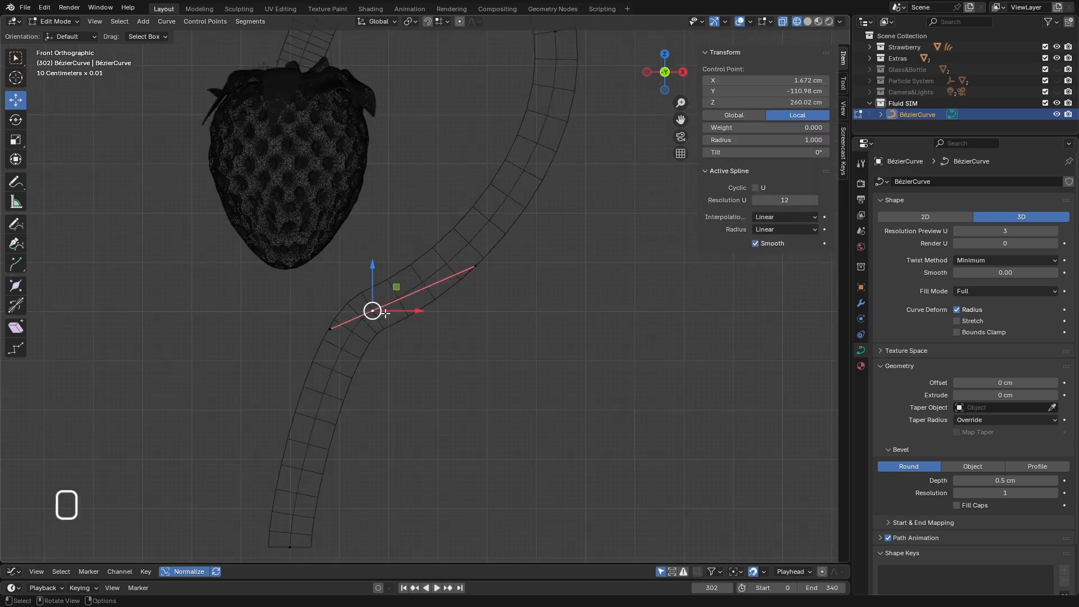
pyautogui.press('v')
pyautogui.click(384, 309)
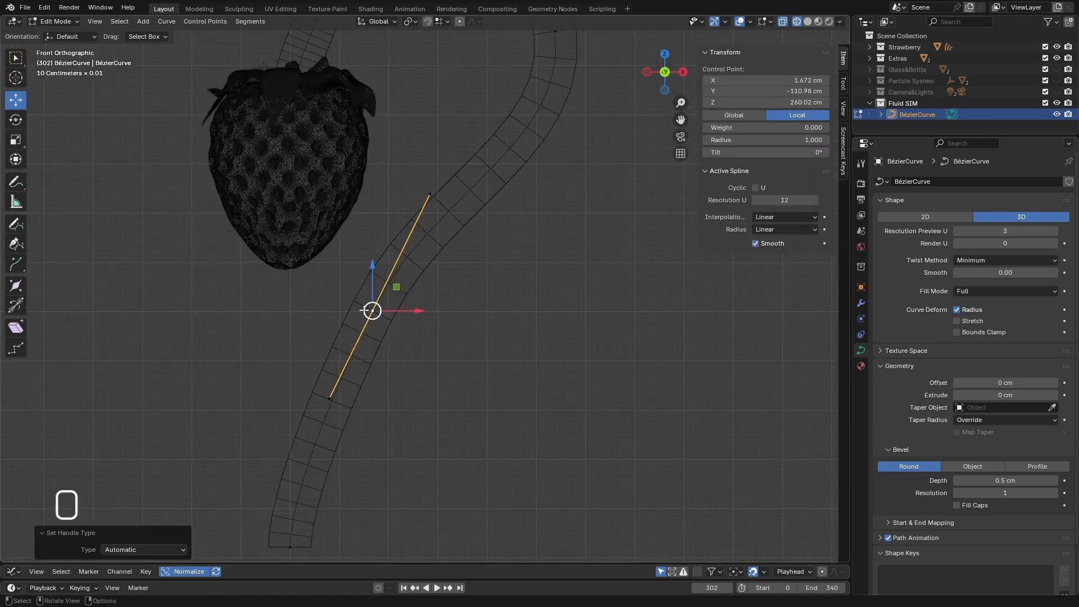
# Set the handles of the control point above the strawberry to Automatic and move the point up and right along the arch.
pyautogui.scroll(-2, 364, 332)
pyautogui.scroll(-1, 363, 331)
pyautogui.keyDown('shift'); pyautogui.moveTo(390, 123); pyautogui.dragTo(378, 209, button='middle'); pyautogui.keyUp('shift')
pyautogui.scroll(2, 378, 210)
pyautogui.click(299, 248)
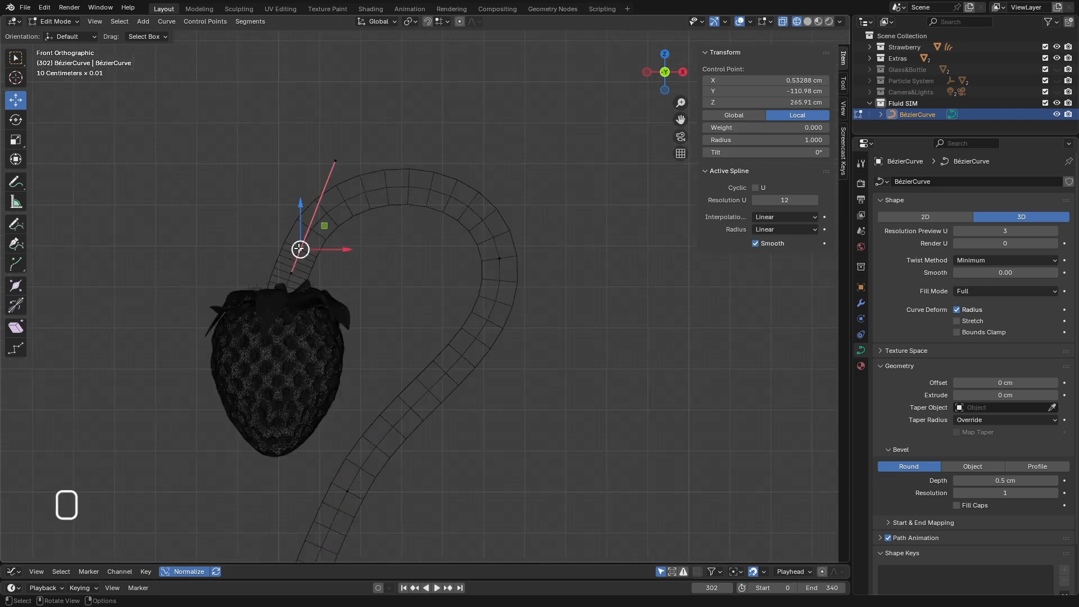
pyautogui.press('v')
pyautogui.click(298, 249)
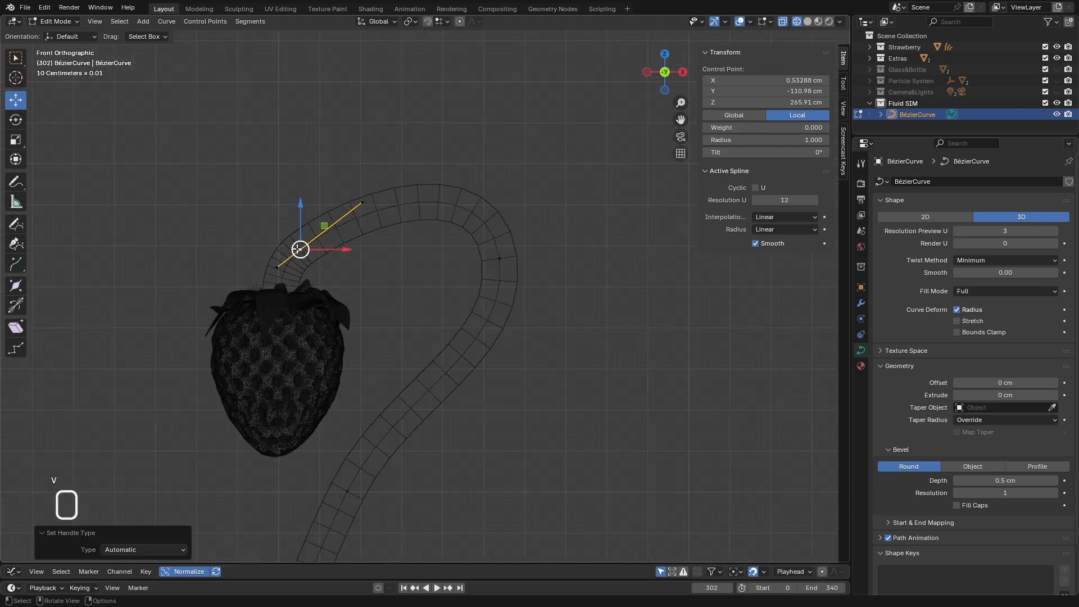
pyautogui.moveTo(301, 217); pyautogui.dragTo(368, 174)
# Set the outer bend's control point handles to Automatic and move the point about -0.23 cm in X and 0.86 cm in Z.
pyautogui.click(500, 257)
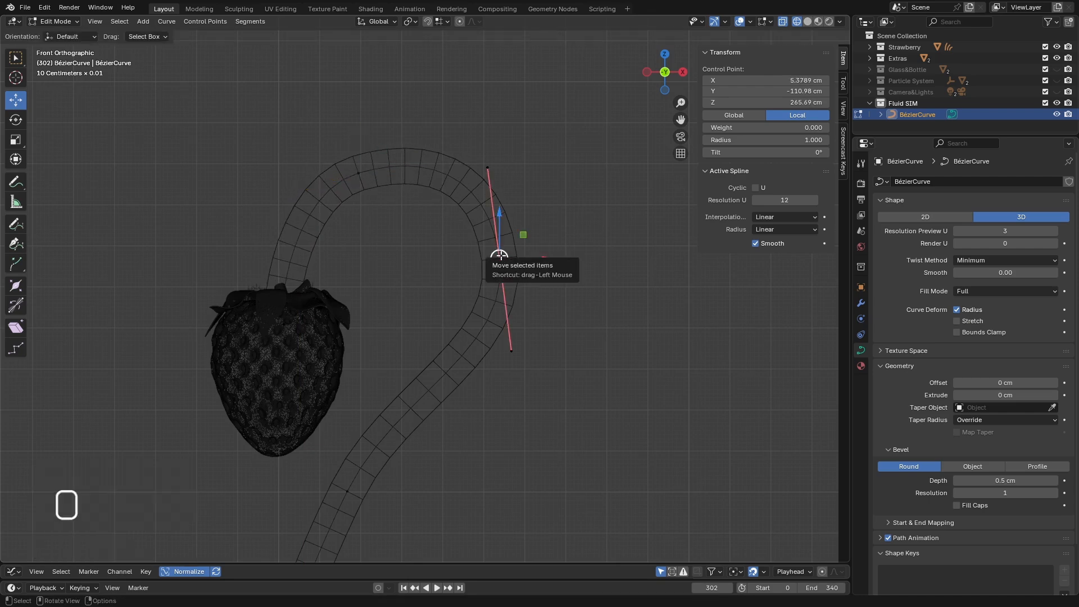
pyautogui.press('v')
pyautogui.click(500, 256)
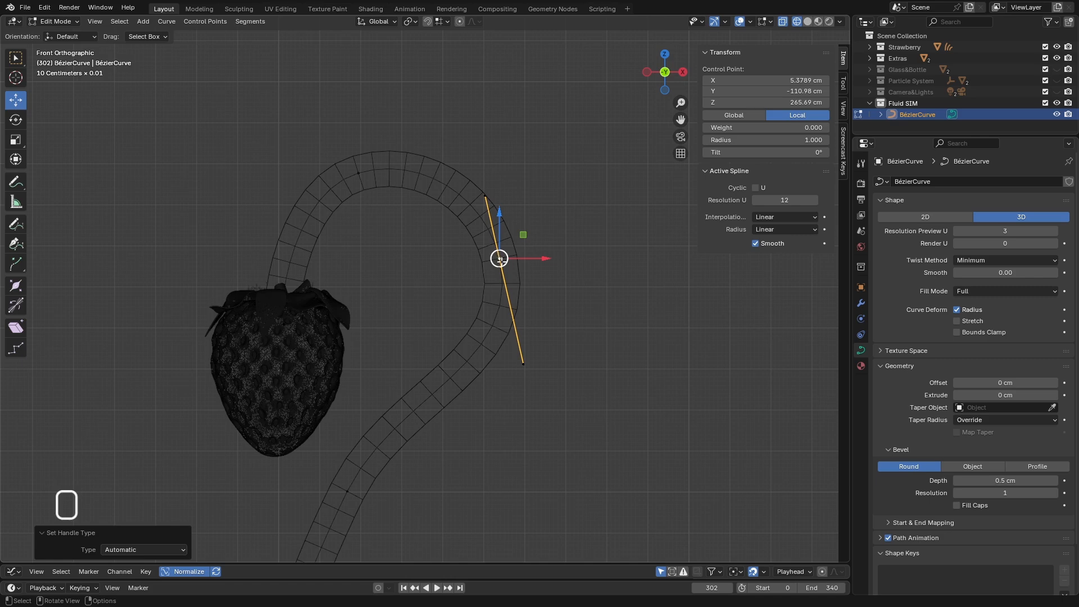
pyautogui.moveTo(499, 258); pyautogui.dragTo(493, 221)
pyautogui.scroll(-5, 488, 219)
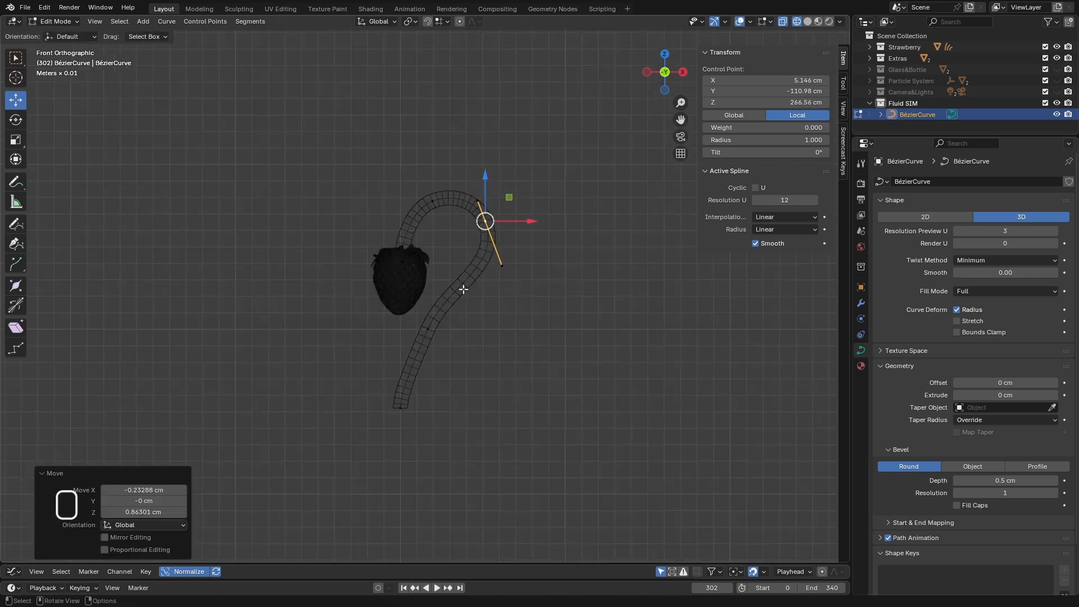
# Move the control point beside the strawberry's tip about -0.49 cm in X and 0.1 cm in Z.
pyautogui.scroll(5, 442, 319)
pyautogui.click(409, 343)
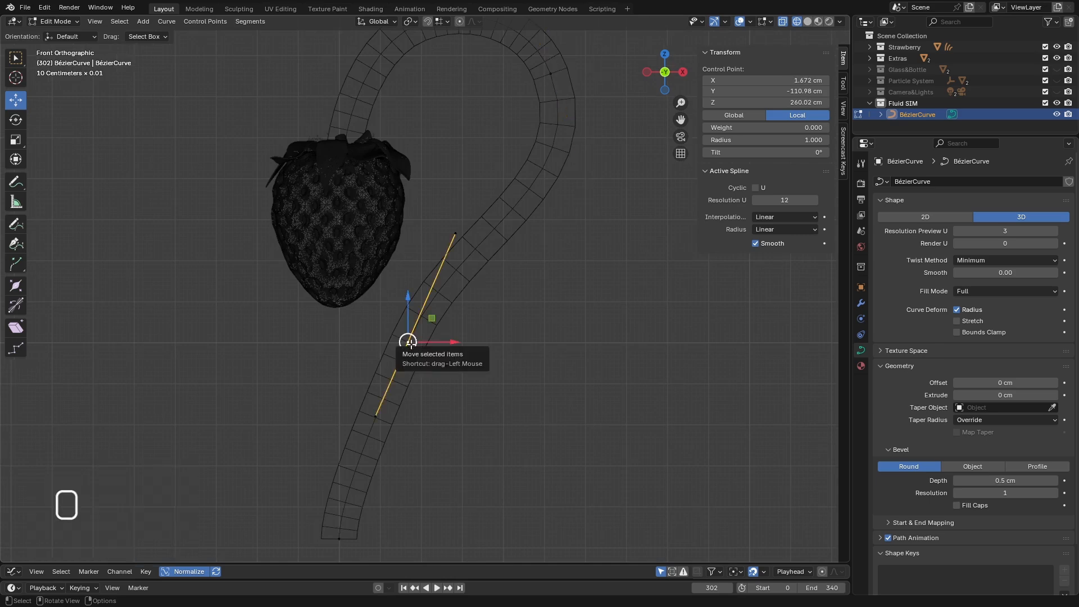
pyautogui.press('g')
pyautogui.click(388, 337)
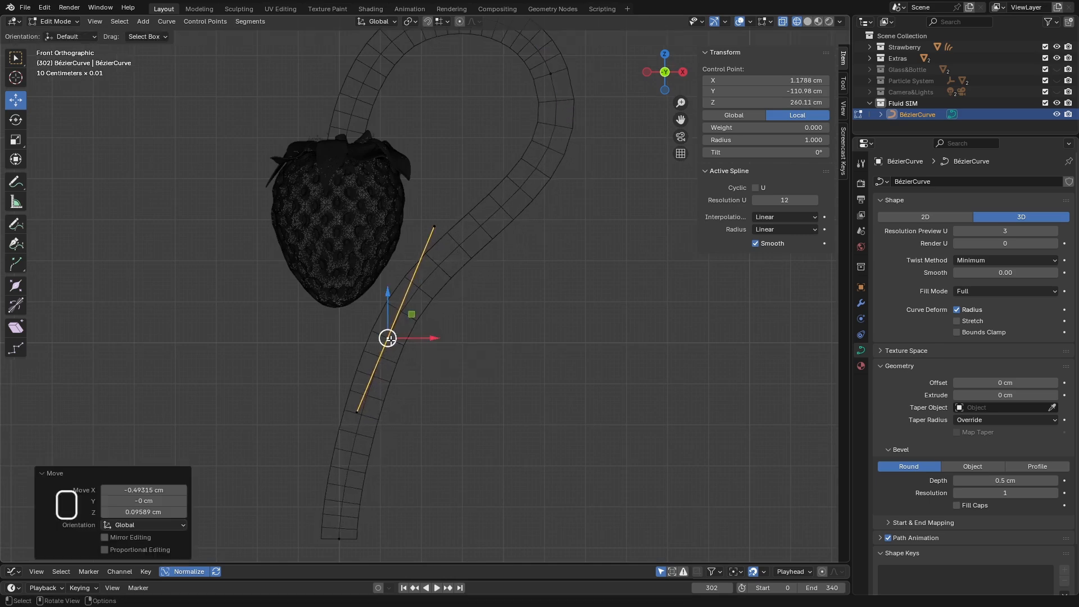
# In the camera view, move all control points of the curve down about 0.42 cm in Z.
pyautogui.press('KP_0')
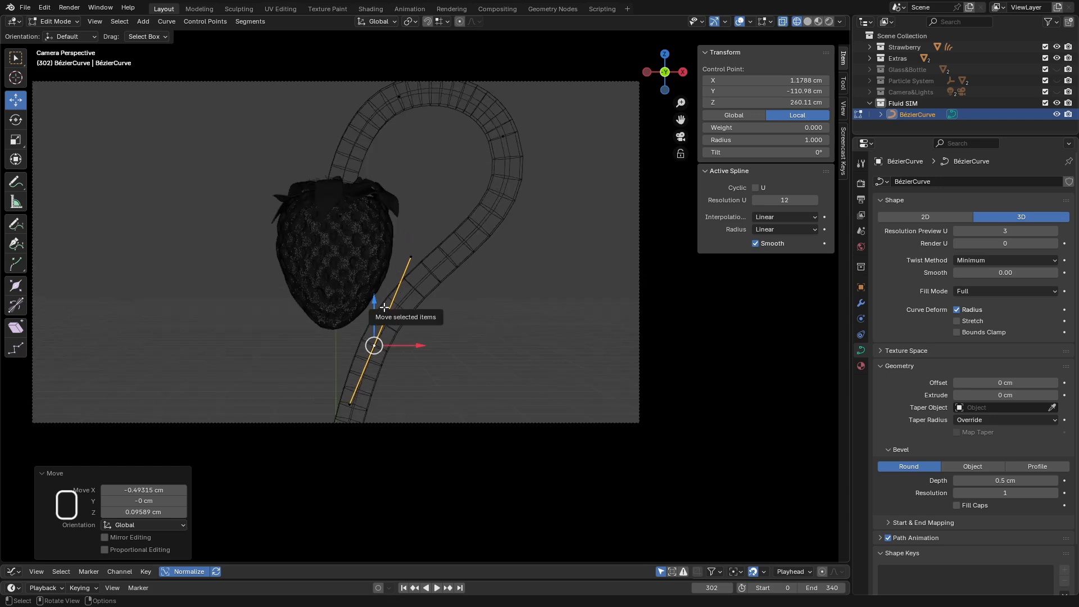
pyautogui.press('a')
pyautogui.moveTo(387, 218); pyautogui.dragTo(390, 235)
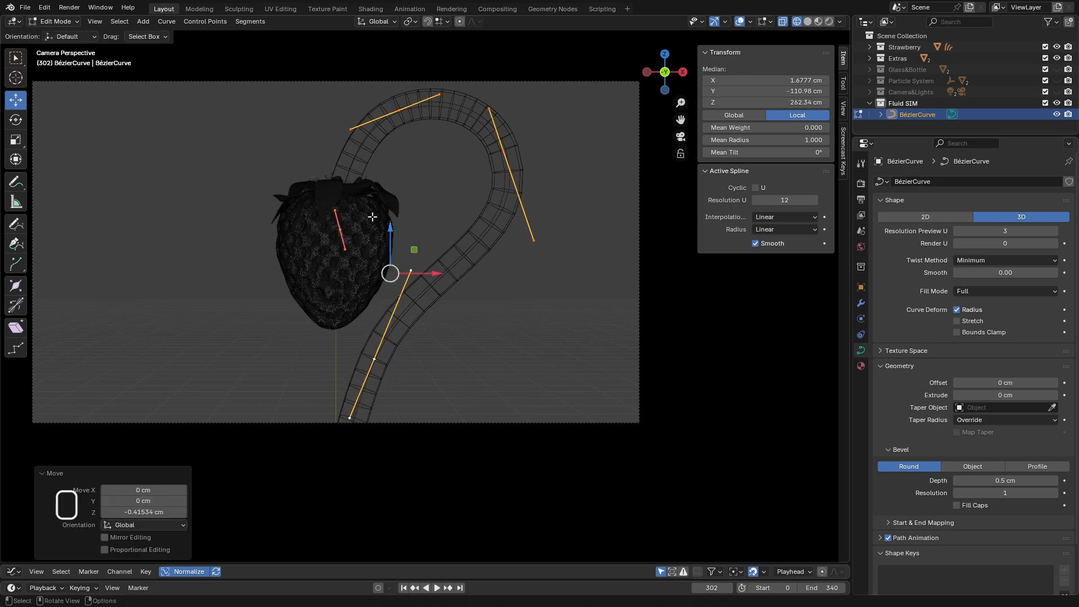
# Reapply a preview U resolution of 3 to the curve so its spline uses that resolution.
pyautogui.click(956, 231)
pyautogui.click(1054, 231)
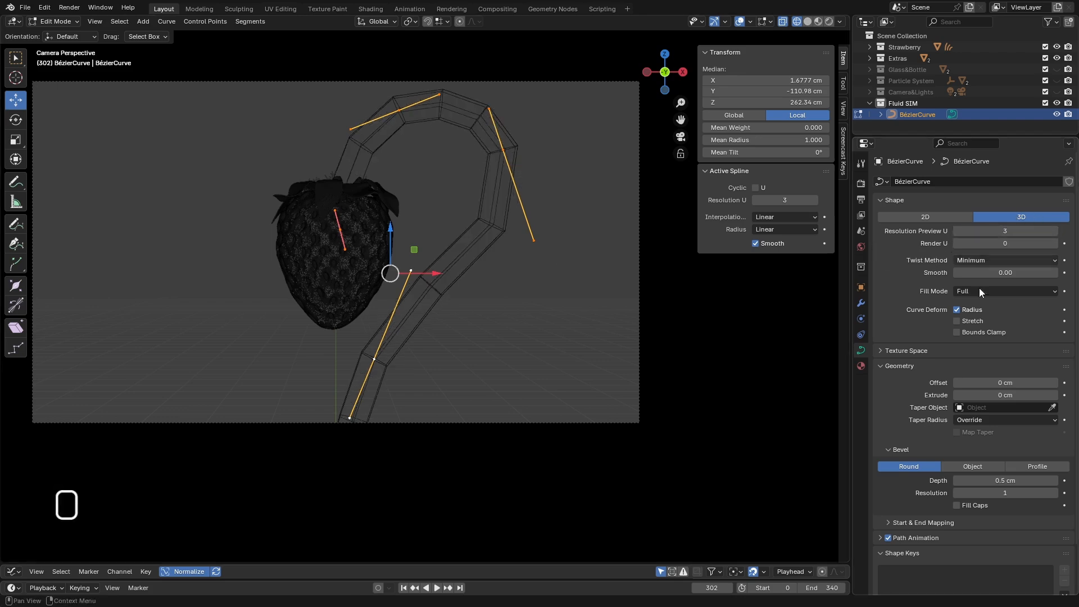
pyautogui.scroll(-2, 943, 420)
pyautogui.moveTo(583, 309); pyautogui.dragTo(622, 212, button='middle')
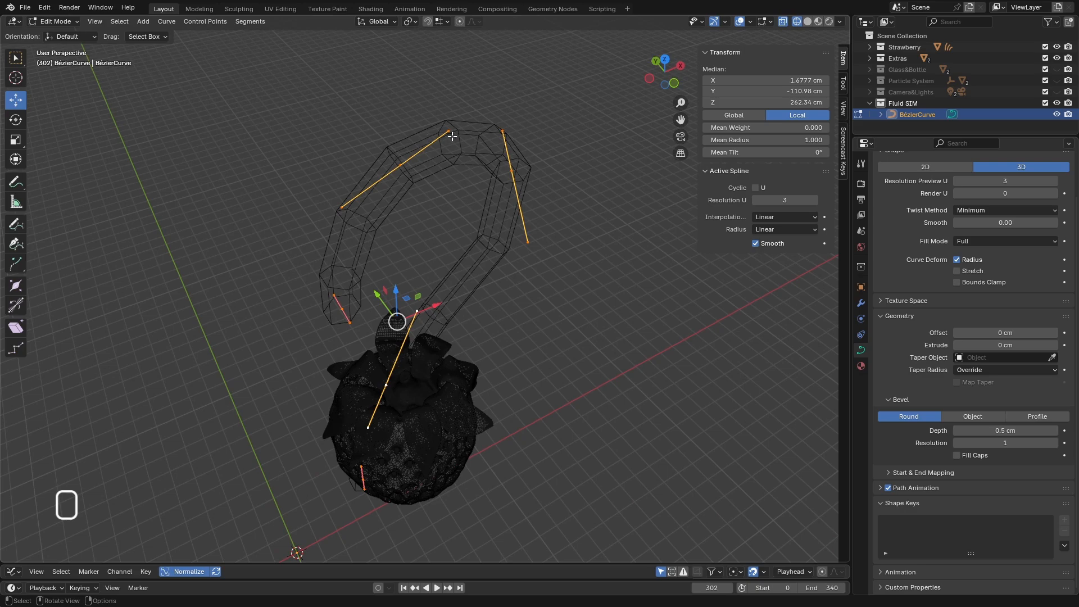
pyautogui.moveTo(421, 151); pyautogui.dragTo(422, 110, button='middle')
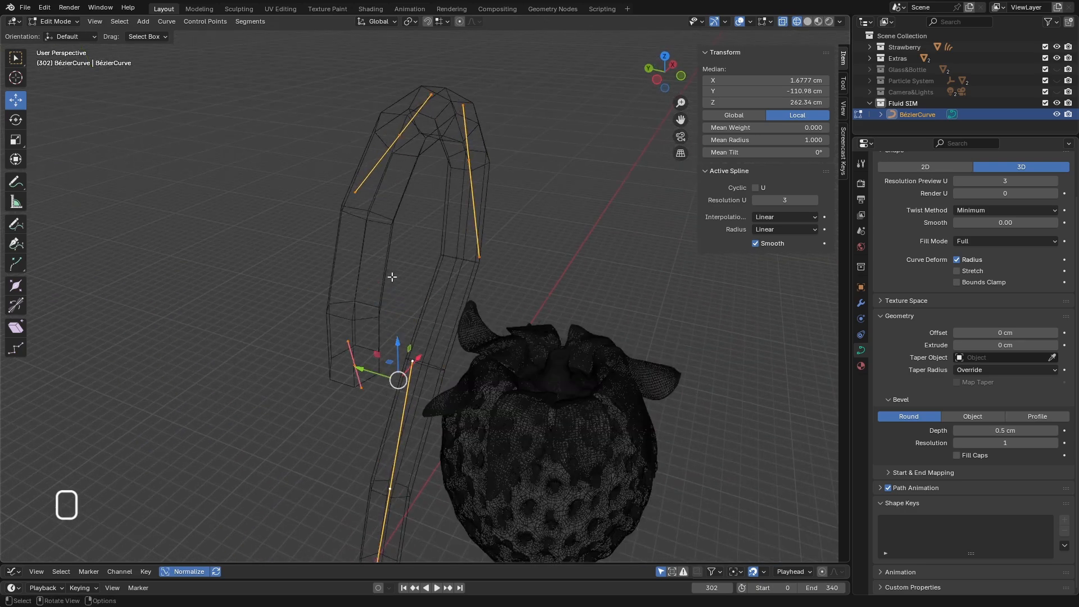
pyautogui.moveTo(392, 276); pyautogui.dragTo(373, 180, button='middle')
pyautogui.moveTo(503, 191); pyautogui.dragTo(503, 235, button='middle')
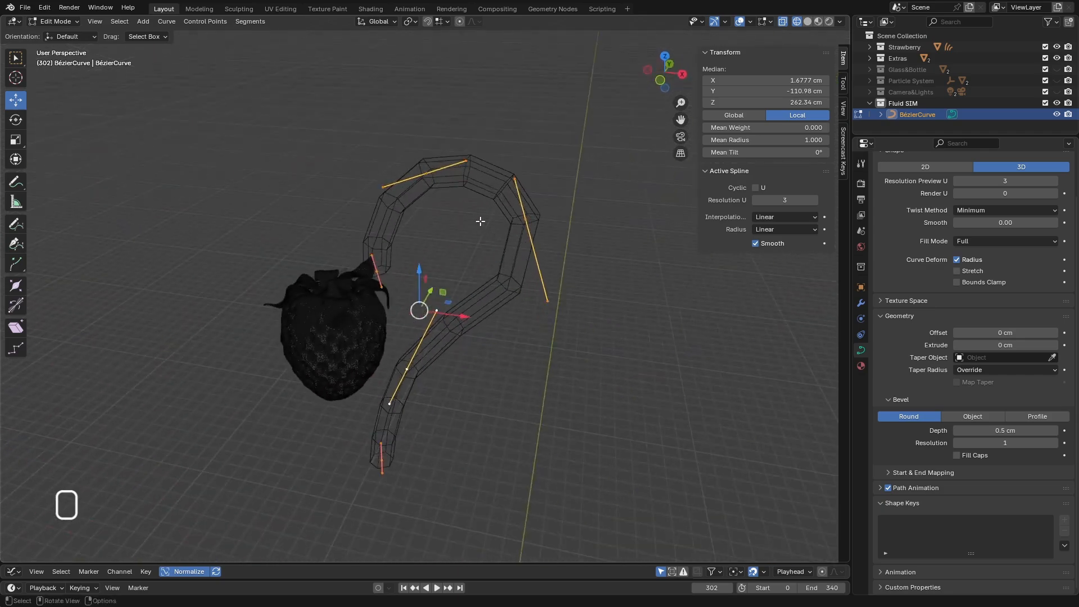
pyautogui.scroll(-2, 481, 221)
pyautogui.moveTo(474, 341); pyautogui.dragTo(501, 310, button='middle')
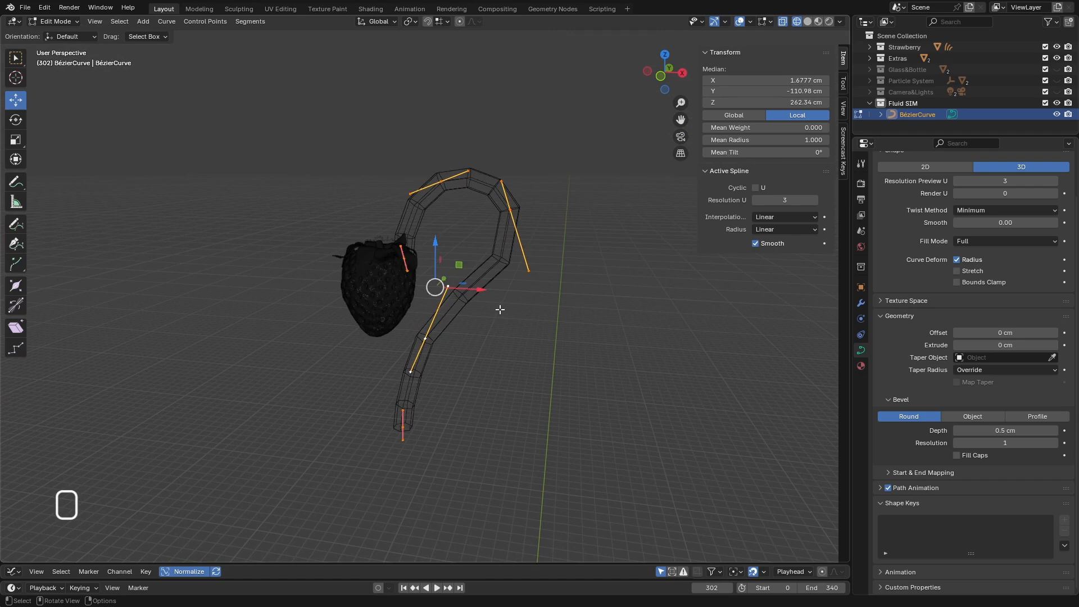
# In front view, move the curve's end point inside the strawberry about 0.4 cm along X.
pyautogui.press('KP_1')
pyautogui.scroll(4, 511, 179)
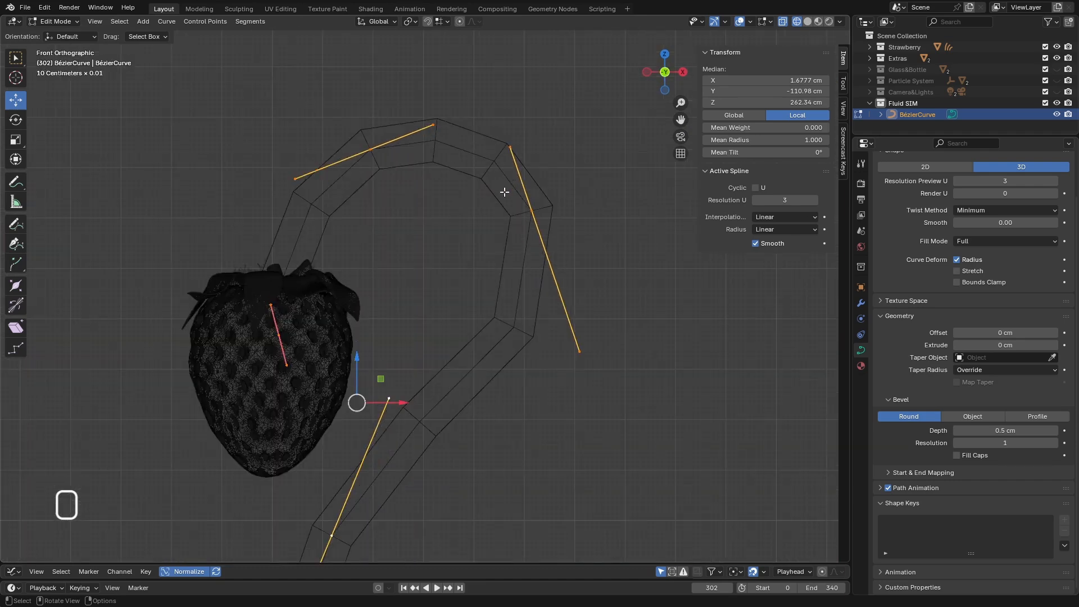
pyautogui.click(278, 335)
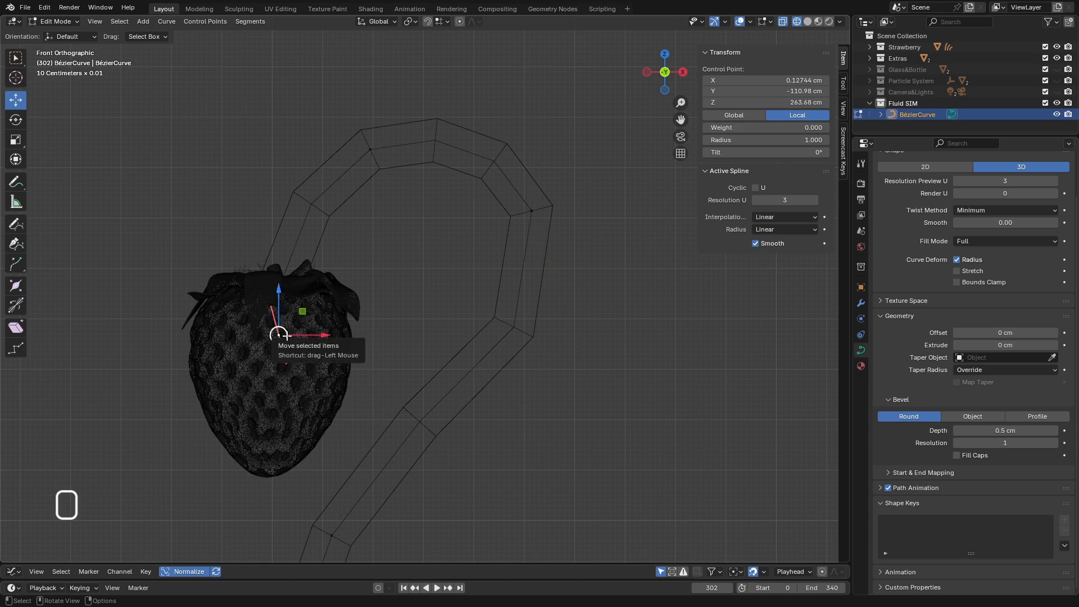
pyautogui.moveTo(325, 336); pyautogui.dragTo(347, 335)
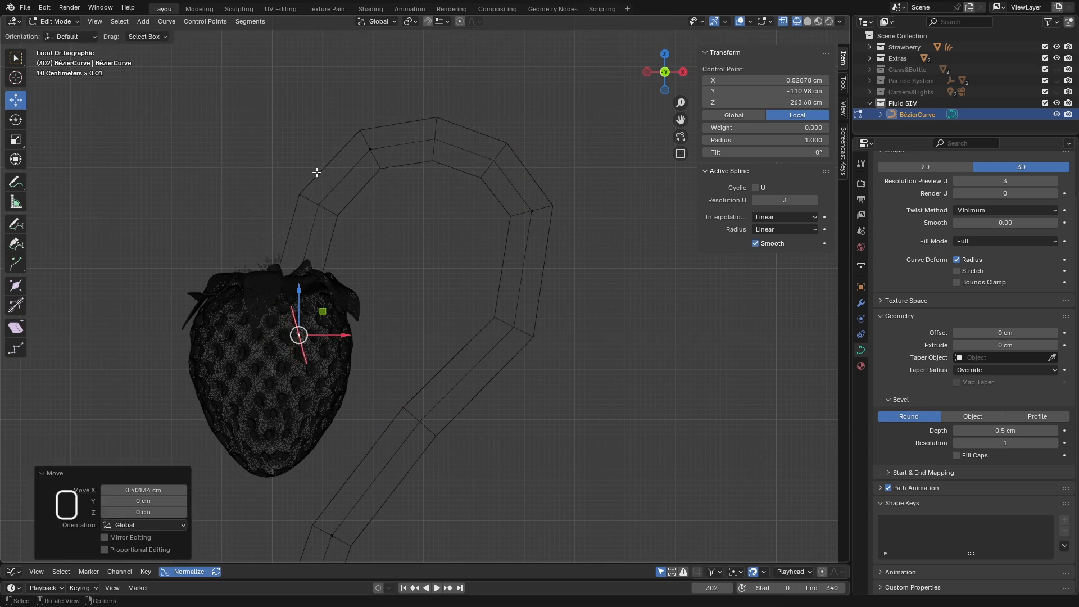
# Isolate the curve and move the lower handle of its upper end point about -0.15 cm in X to straighten that end vertically.
pyautogui.scroll(-2, 301, 266)
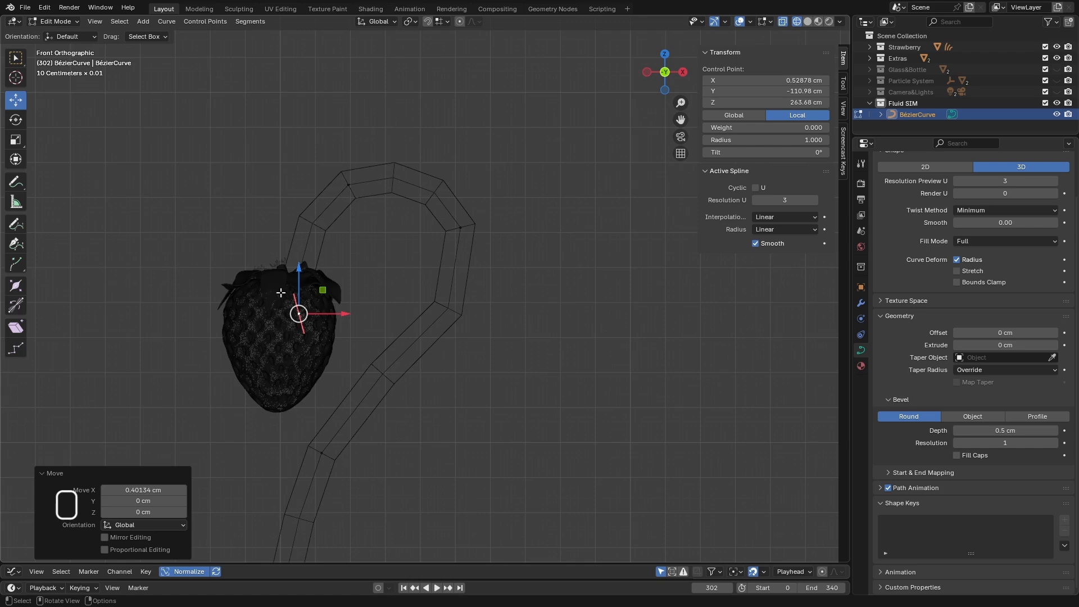
pyautogui.scroll(4, 281, 292)
pyautogui.scroll(-3, 298, 306)
pyautogui.scroll(2, 307, 312)
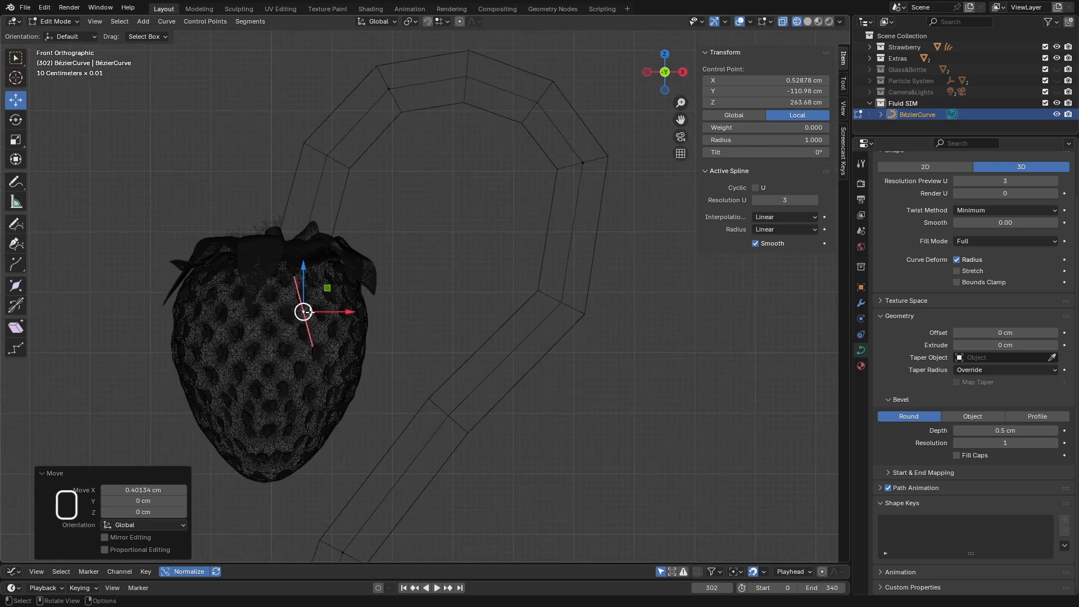
pyautogui.press('KP_Divide')
pyautogui.scroll(4, 363, 261)
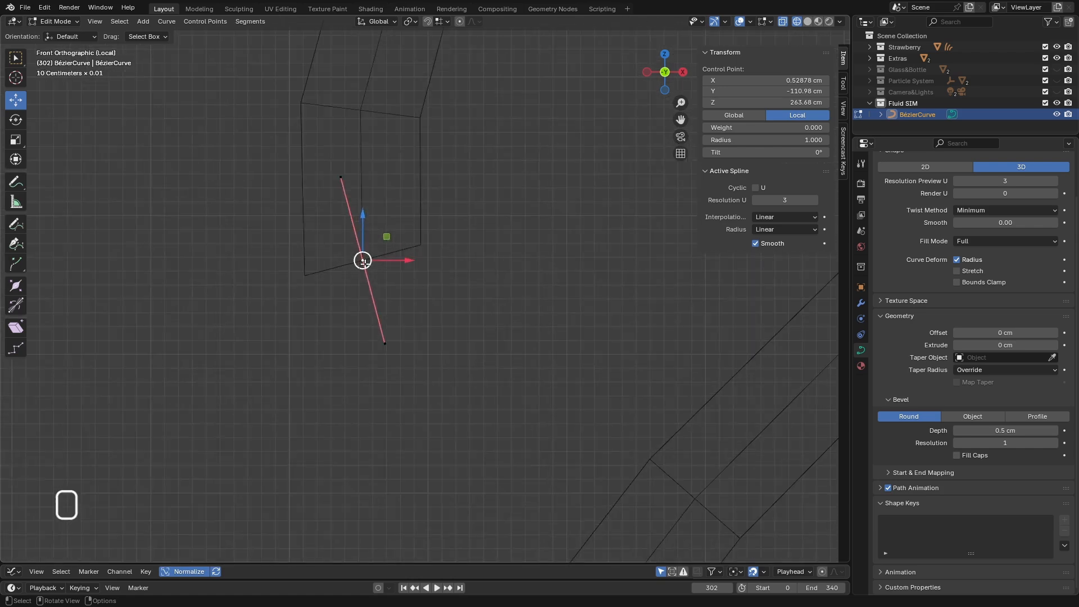
pyautogui.click(382, 339)
pyautogui.moveTo(425, 350); pyautogui.dragTo(393, 351)
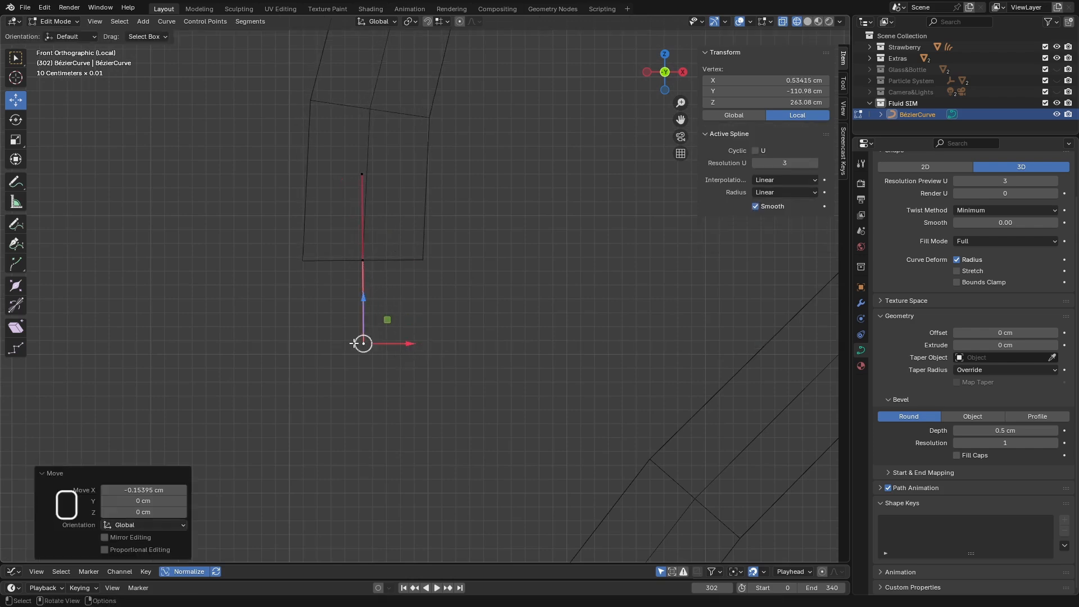
# Try to shift the lower handle of the curve's bottom end point along X.
pyautogui.scroll(-4, 308, 335)
pyautogui.scroll(-5, 401, 189)
pyautogui.scroll(7, 378, 353)
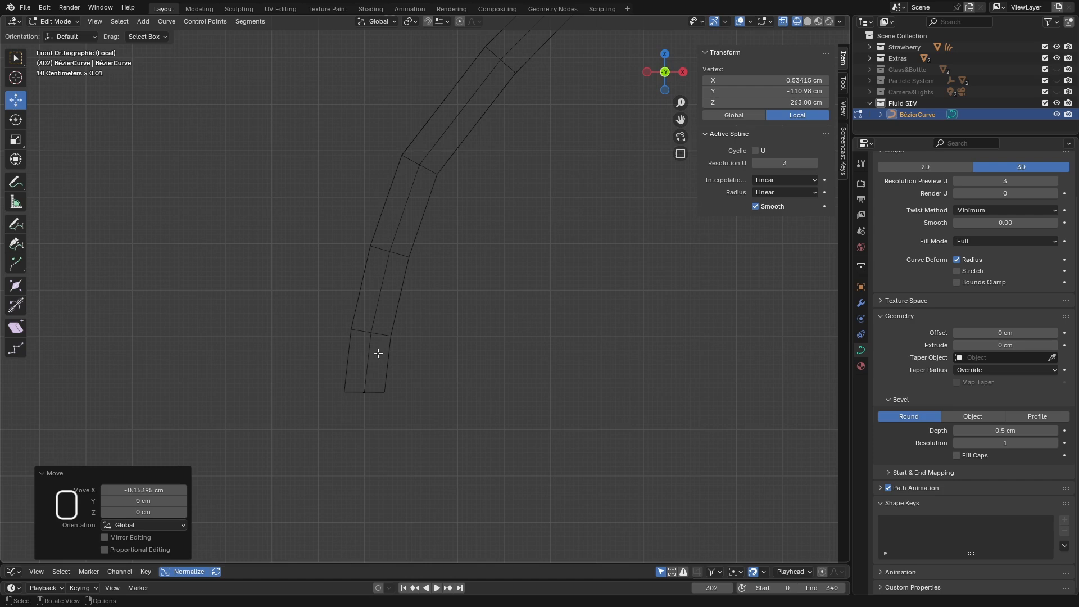
pyautogui.click(365, 390)
pyautogui.scroll(2, 366, 399)
pyautogui.click(363, 433)
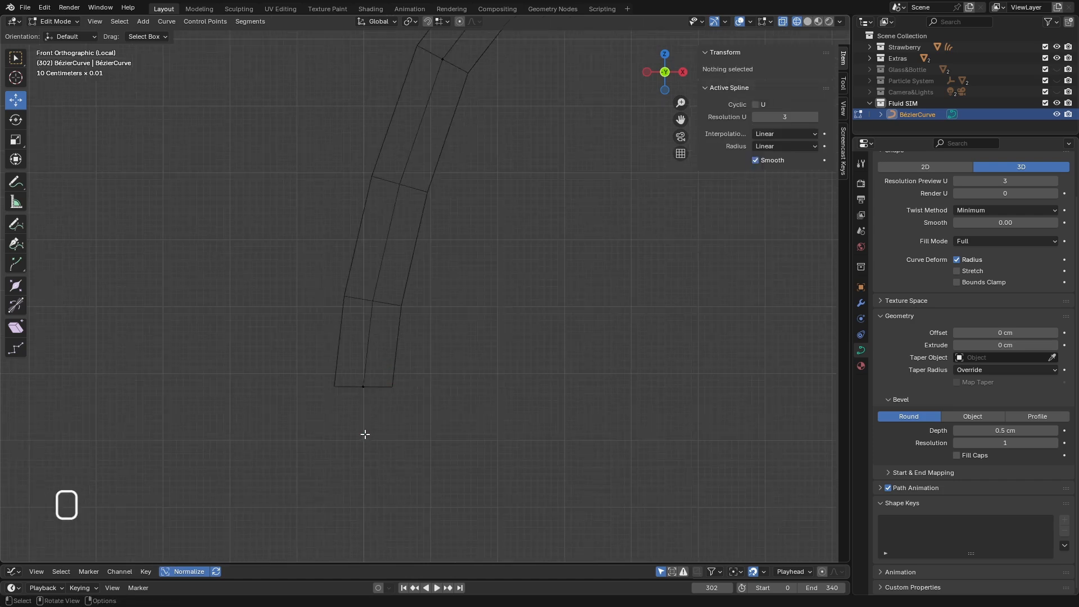
pyautogui.click(368, 386)
pyautogui.click(362, 435)
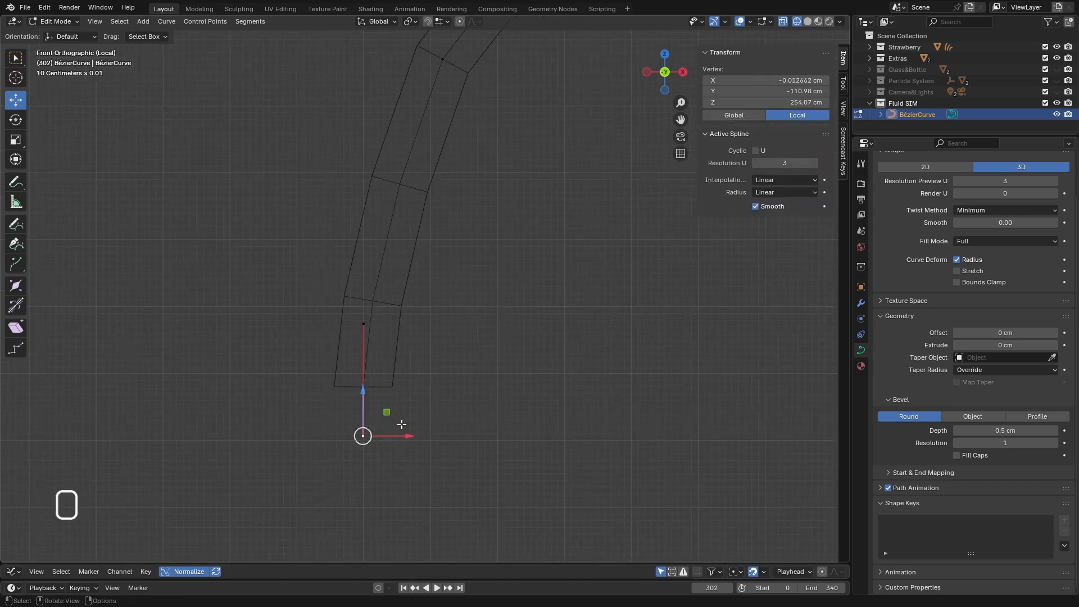
pyautogui.moveTo(413, 437); pyautogui.dragTo(410, 437)
# Leave the curve's isolated view so the strawberry is shown again from the front.
pyautogui.scroll(-5, 401, 417)
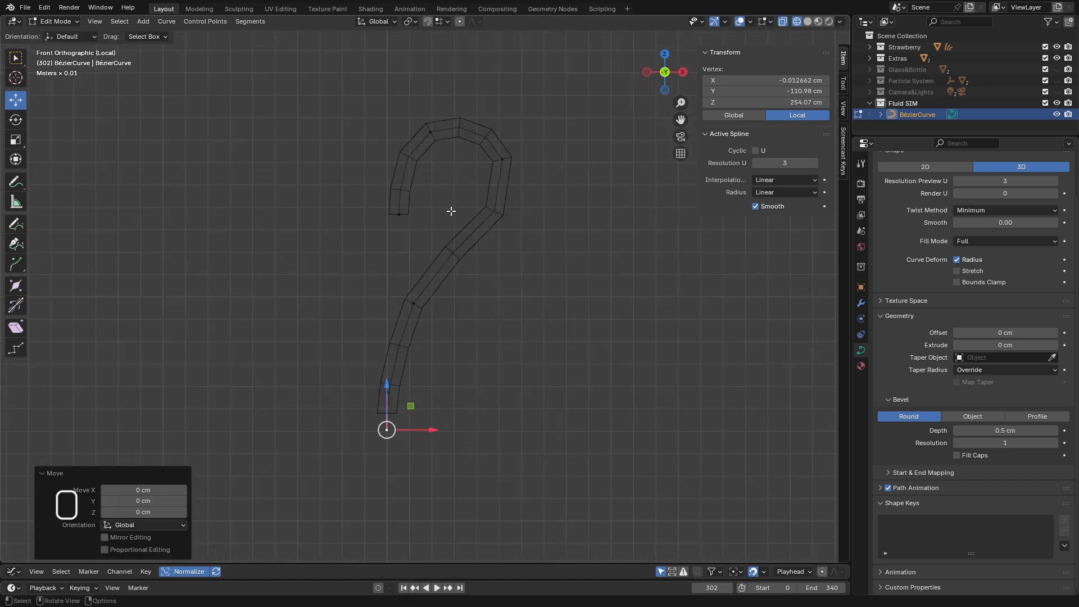
pyautogui.scroll(2, 503, 193)
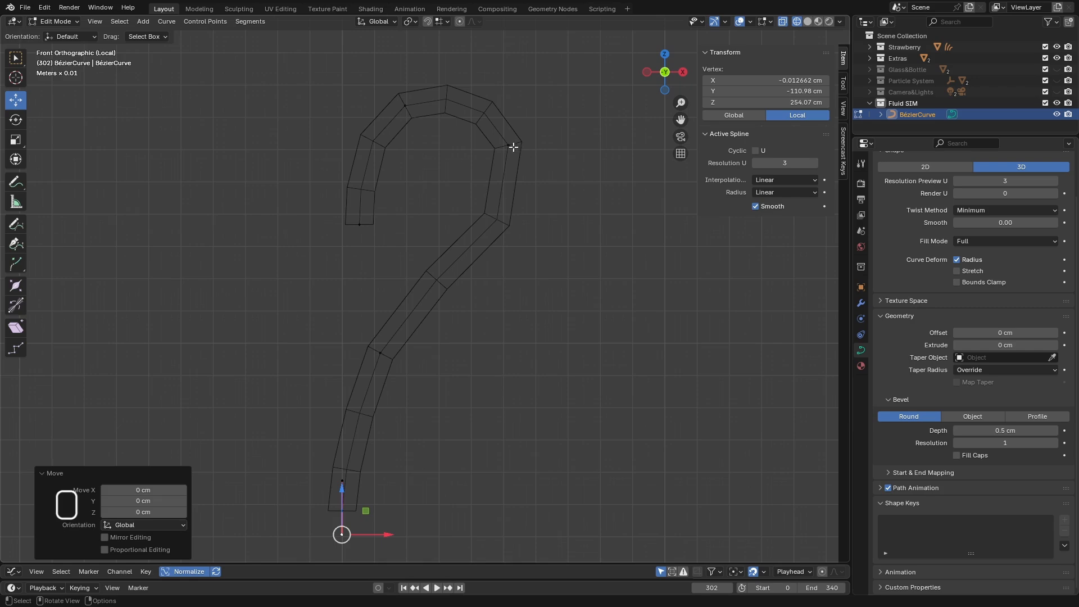
pyautogui.press('/')
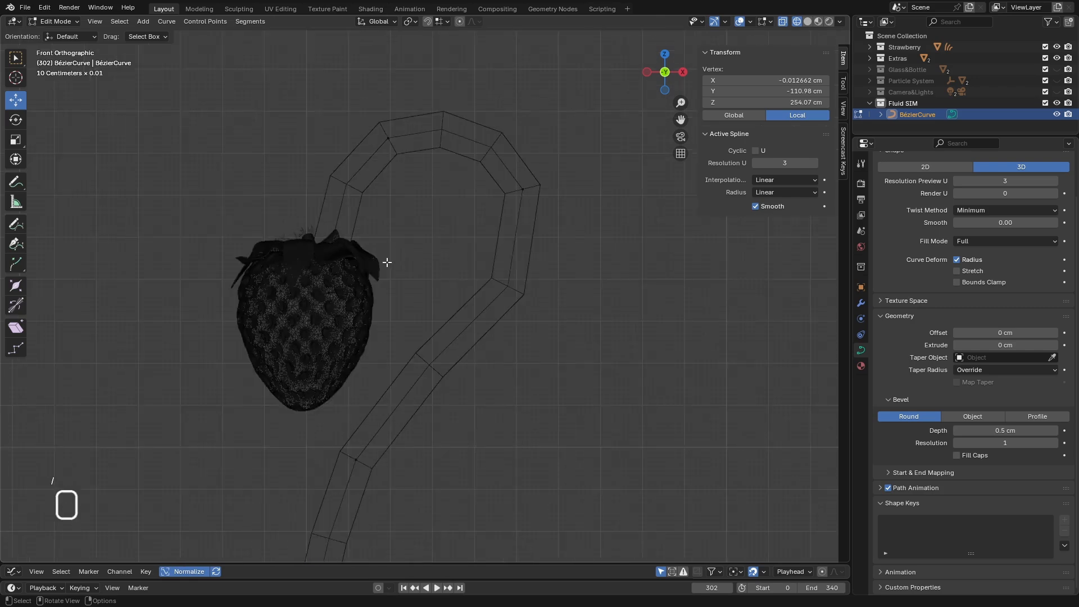
pyautogui.moveTo(385, 262); pyautogui.dragTo(391, 284, button='middle')
pyautogui.scroll(-3, 388, 258)
pyautogui.press('KP_1')
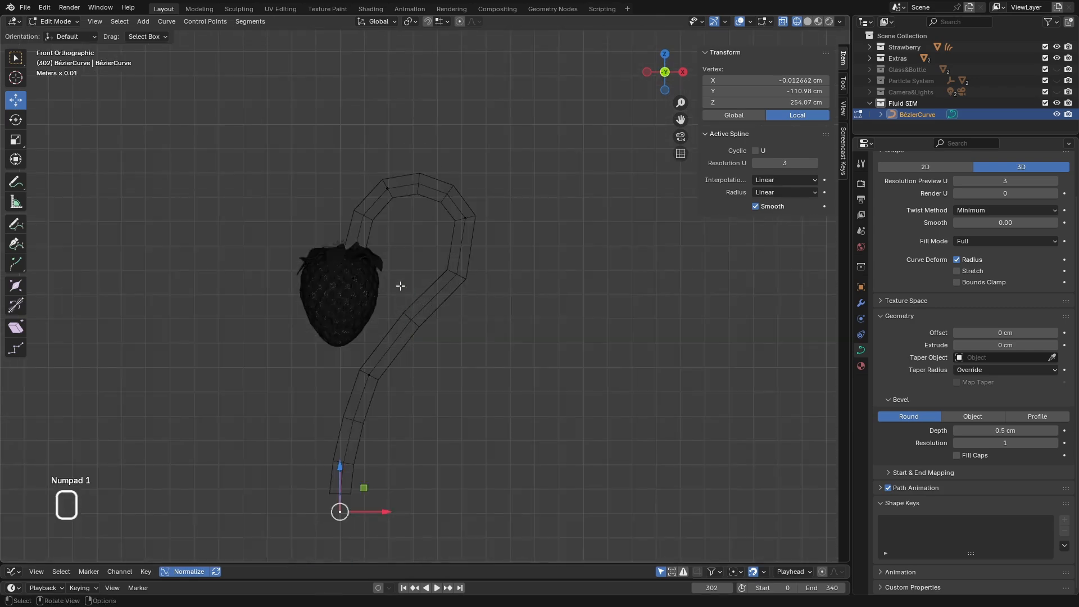
pyautogui.scroll(4, 398, 286)
pyautogui.scroll(-4, 398, 283)
pyautogui.scroll(3, 407, 268)
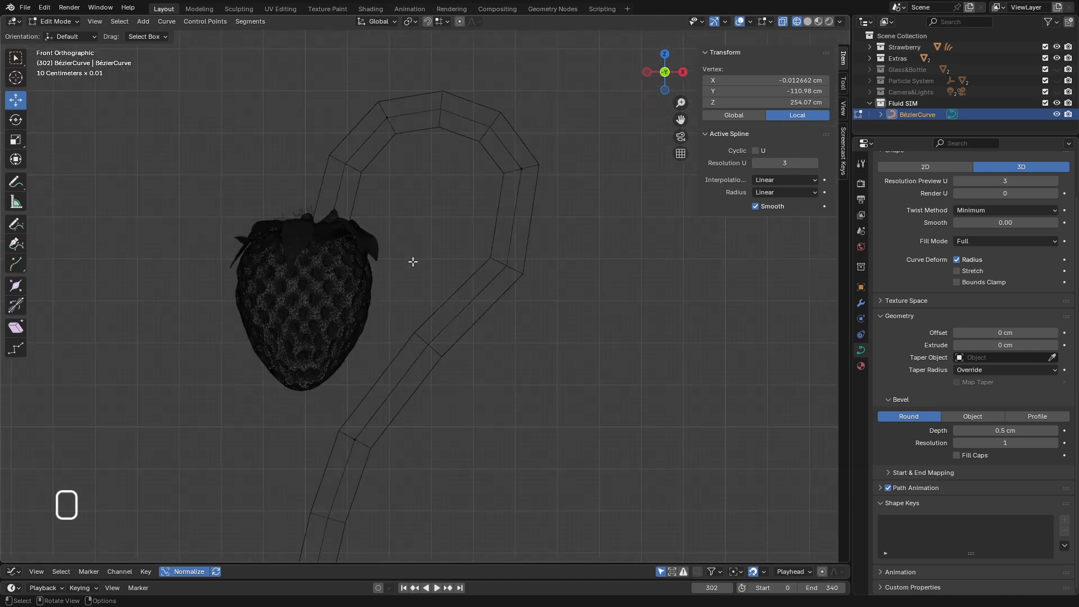
# Set the tilt of the arch's control point nearest the strawberry to 48.1°.
pyautogui.click(520, 169)
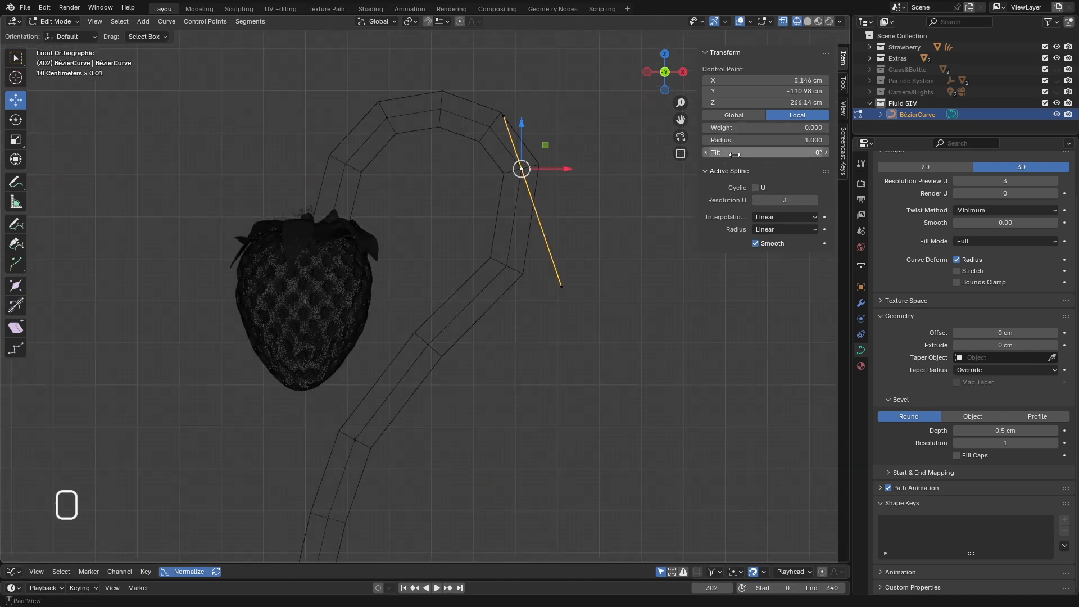
pyautogui.click(397, 120)
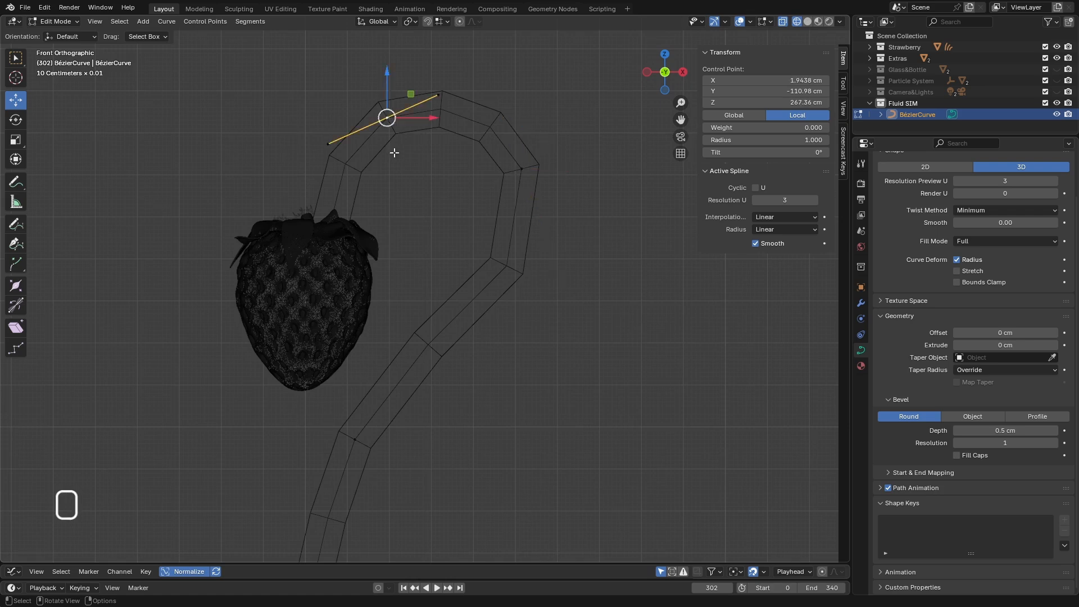
pyautogui.moveTo(392, 152); pyautogui.dragTo(423, 99, button='middle')
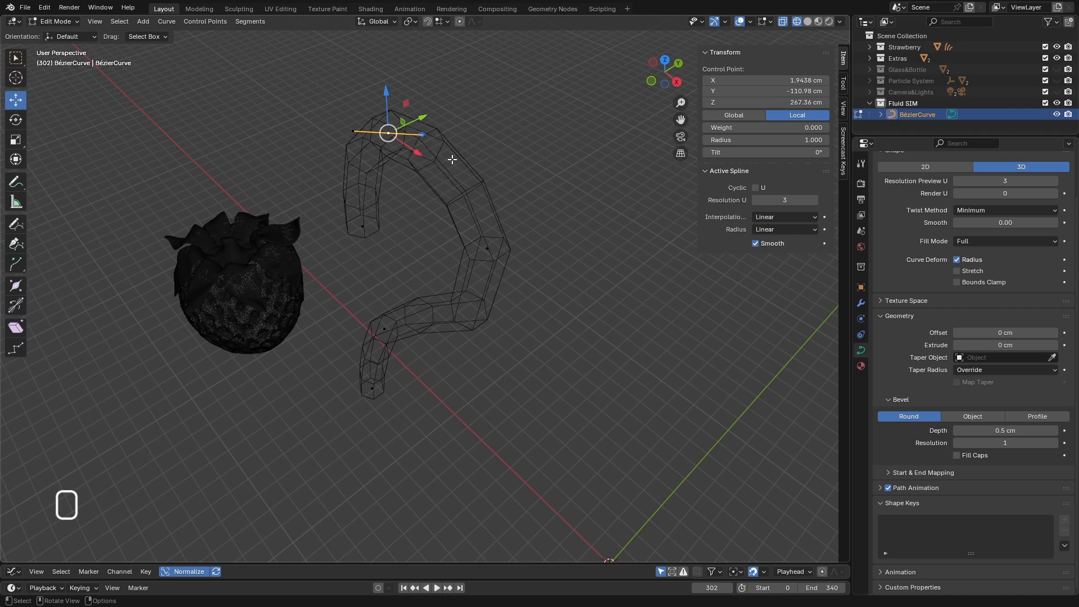
pyautogui.moveTo(456, 214); pyautogui.dragTo(477, 188, button='middle')
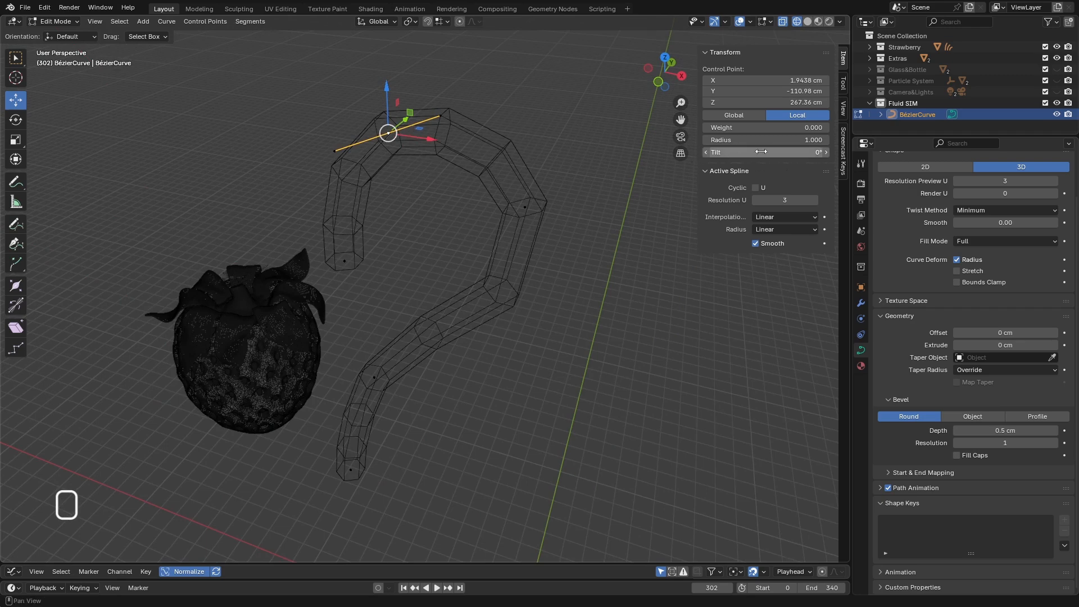
pyautogui.moveTo(719, 153); pyautogui.dragTo(787, 153)
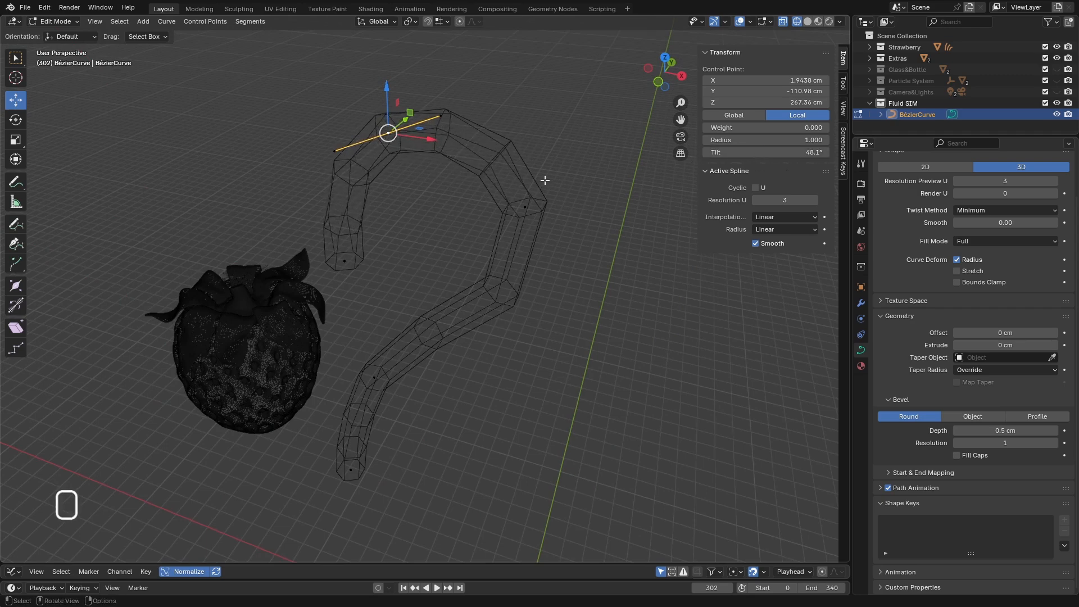
pyautogui.moveTo(547, 176); pyautogui.dragTo(452, 181, button='middle')
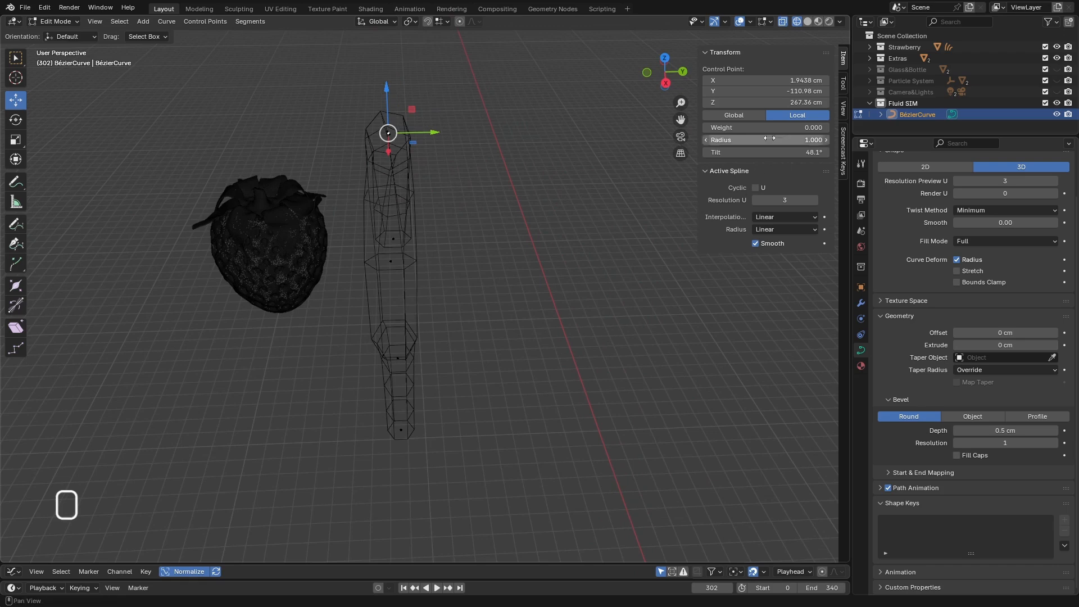
# Switch the viewport to solid shading and turn on the geometry wireframe overlay.
pyautogui.click(782, 22)
pyautogui.click(808, 22)
pyautogui.click(750, 21)
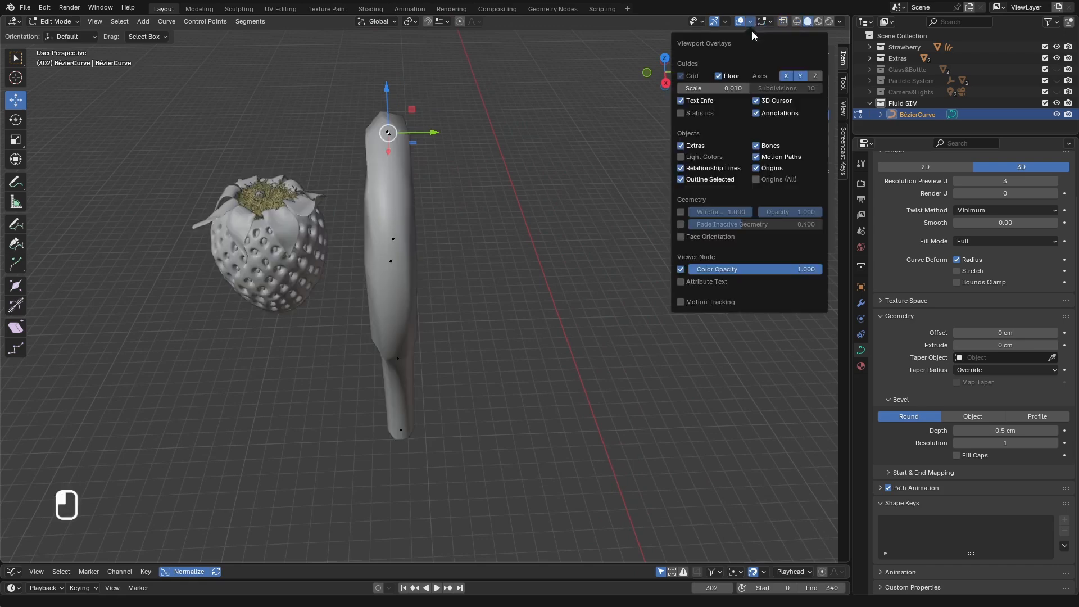
pyautogui.click(680, 213)
# Set the tilt to -117° on the arch's control point nearest the strawberry and to 7.45° on the arch's outer control point.
pyautogui.moveTo(452, 208); pyautogui.dragTo(546, 200, button='middle')
pyautogui.moveTo(422, 172)
pyautogui.mouseDown(button='middle')
pyautogui.moveTo(459, 162)
pyautogui.moveTo(433, 167)
pyautogui.mouseUp(button='middle')
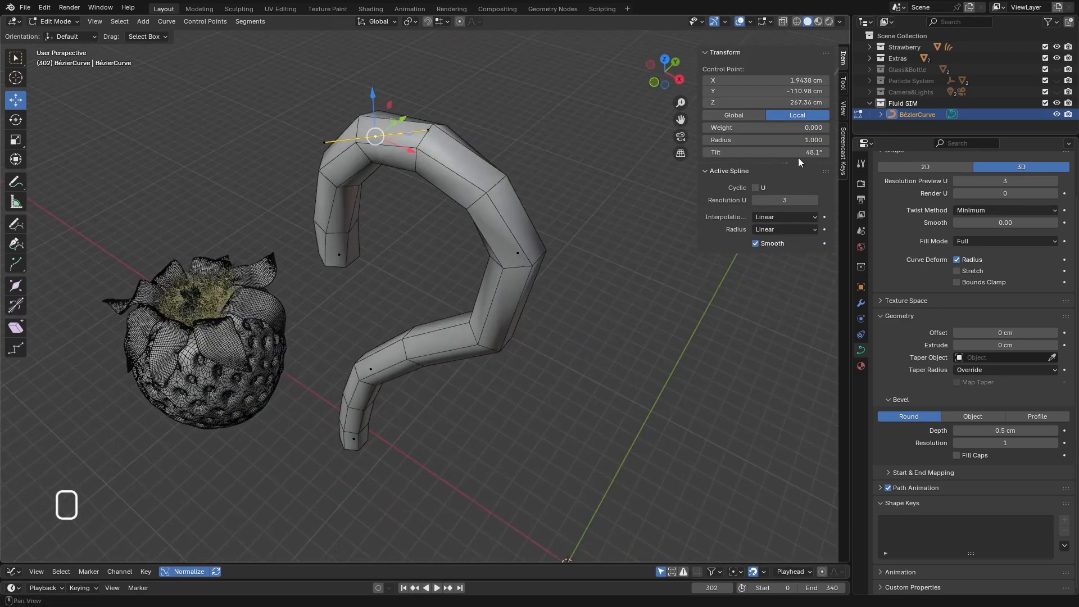
pyautogui.moveTo(776, 152); pyautogui.dragTo(689, 151)
pyautogui.click(520, 254)
pyautogui.moveTo(565, 312); pyautogui.dragTo(456, 259, button='middle')
pyautogui.moveTo(752, 153)
pyautogui.mouseDown()
pyautogui.moveTo(646, 153)
pyautogui.moveTo(752, 153)
pyautogui.mouseUp()
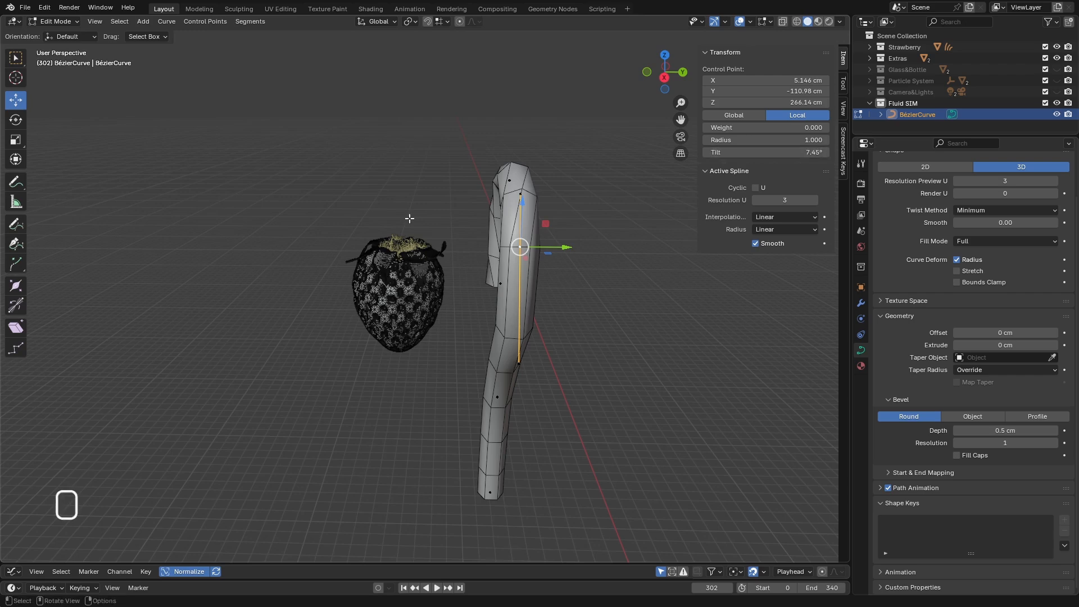
# Set the tilt of the curve's control point at the lower bend, below the strawberry, to -113°.
pyautogui.scroll(-3, 409, 219)
pyautogui.moveTo(411, 220); pyautogui.dragTo(539, 253, button='middle')
pyautogui.scroll(-3, 478, 262)
pyautogui.scroll(5, 438, 348)
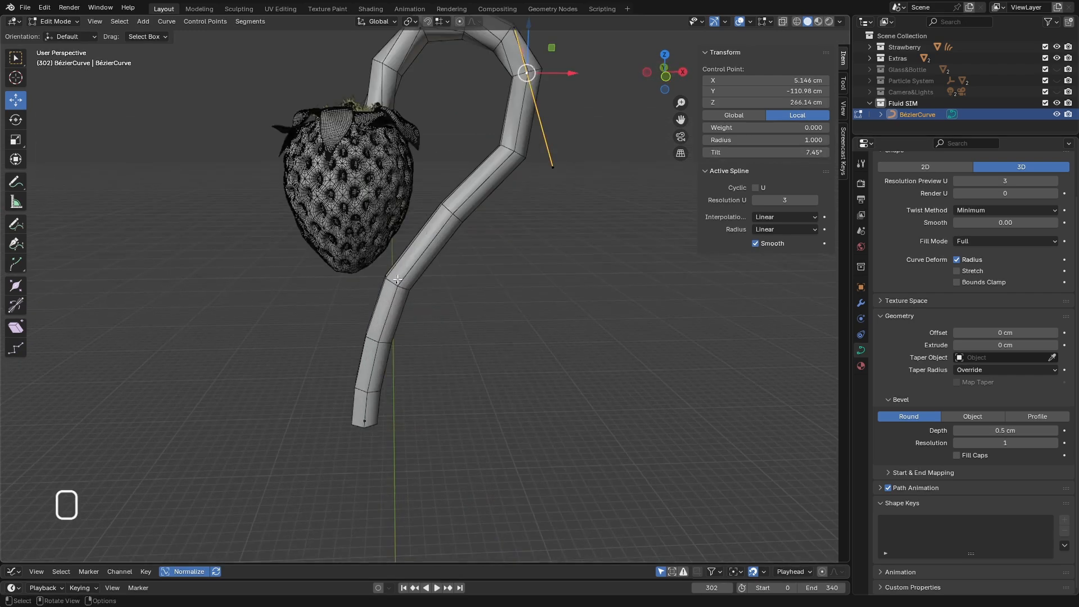
pyautogui.click(398, 279)
pyautogui.moveTo(765, 152); pyautogui.dragTo(728, 152)
pyautogui.moveTo(504, 298); pyautogui.dragTo(702, 381, button='middle')
pyautogui.moveTo(758, 348); pyautogui.dragTo(352, 543, button='middle')
pyautogui.moveTo(430, 297); pyautogui.dragTo(401, 432, button='middle')
pyautogui.scroll(-4, 402, 394)
pyautogui.moveTo(433, 316); pyautogui.dragTo(402, 331, button='middle')
pyautogui.scroll(3, 402, 331)
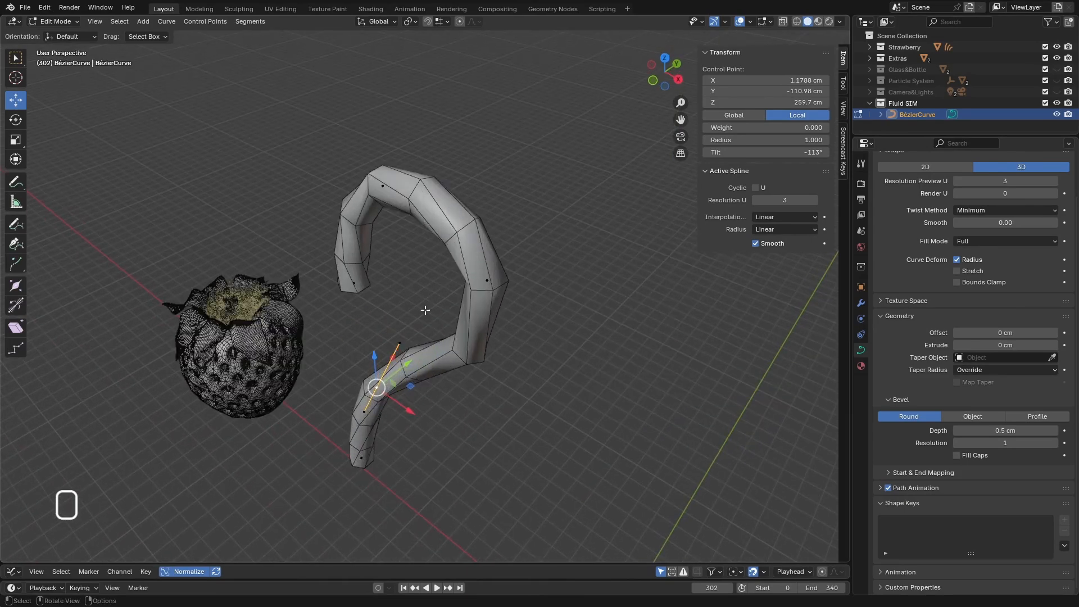
pyautogui.click(53, 22)
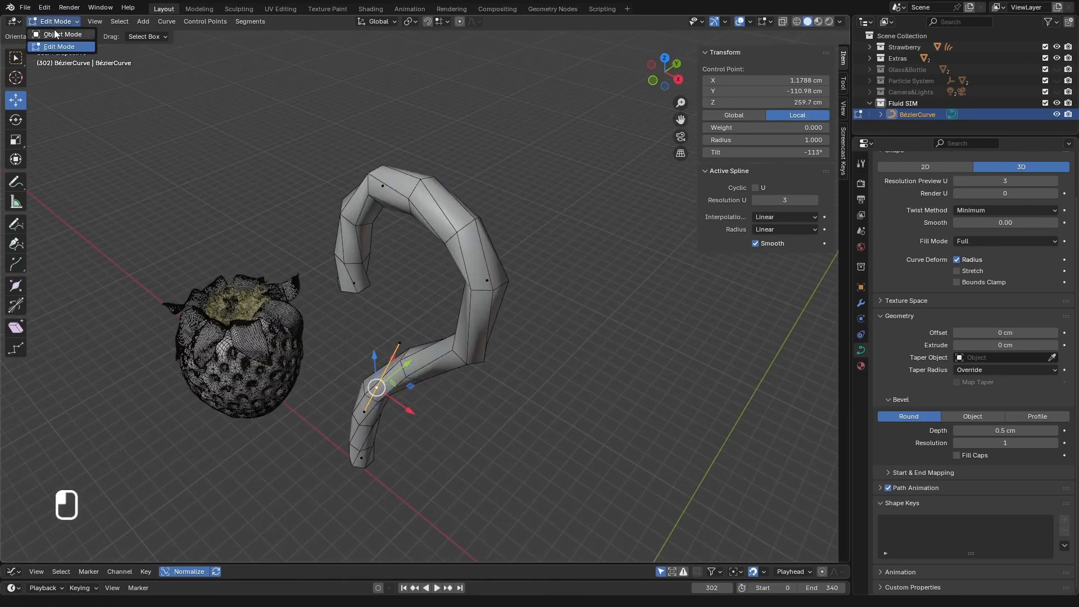
pyautogui.click(54, 32)
pyautogui.rightClick(395, 203)
pyautogui.moveTo(418, 383)
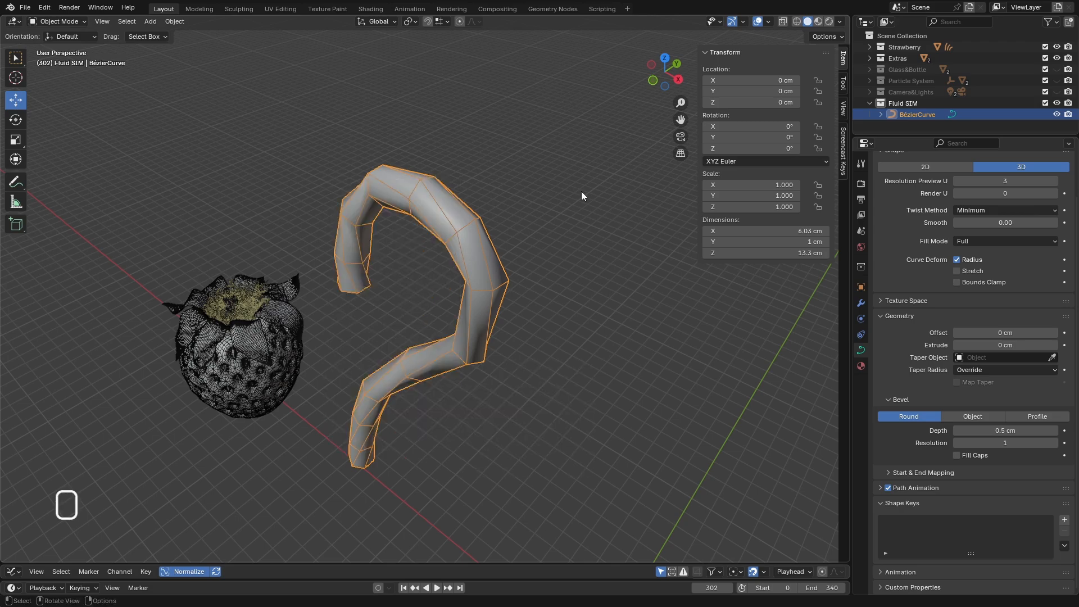
pyautogui.moveTo(519, 229); pyautogui.dragTo(515, 203, button='middle')
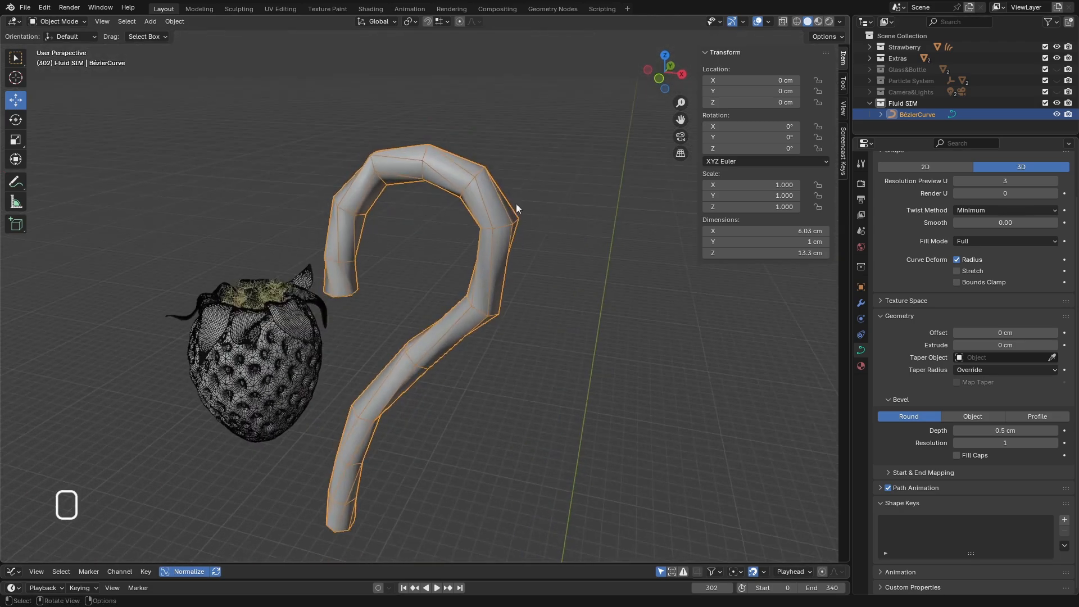
pyautogui.click(61, 21)
pyautogui.click(59, 46)
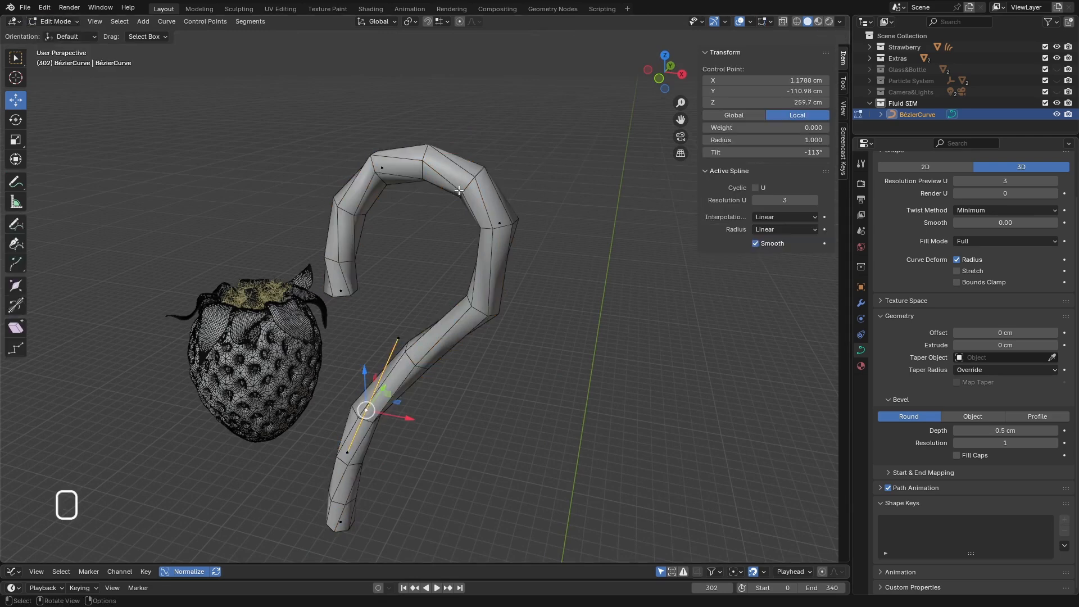
# Enlarge the radius of the arch's outer control point and set the radius of the arch point nearest the strawberry to 1.52.
pyautogui.click(494, 222)
pyautogui.moveTo(510, 248); pyautogui.dragTo(534, 238, button='middle')
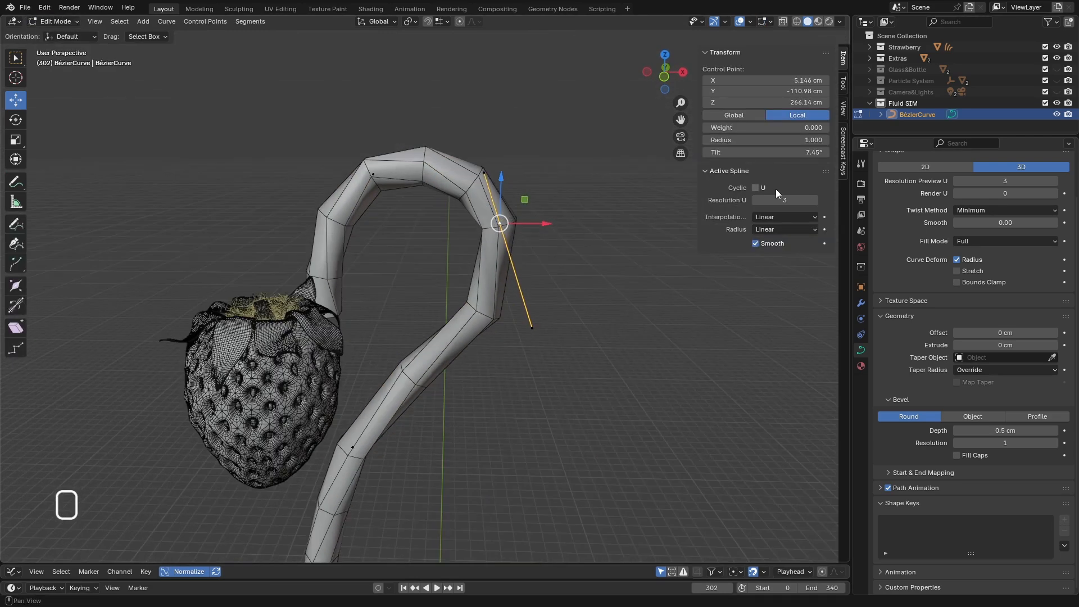
pyautogui.moveTo(766, 139); pyautogui.dragTo(789, 139)
pyautogui.click(374, 175)
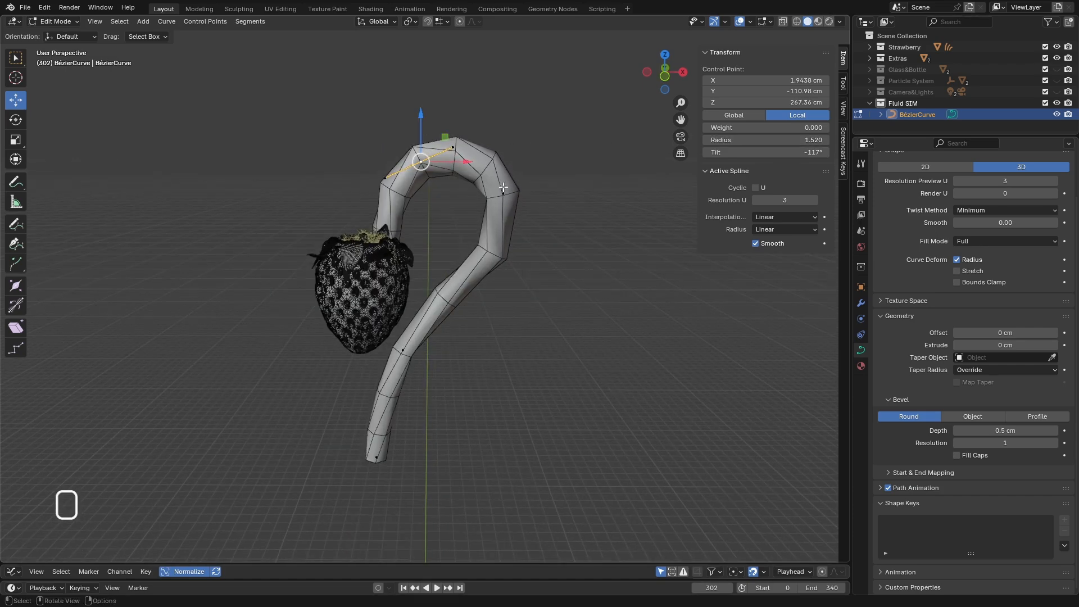
# Taper the curve's upper end by setting the radius of its end point at the strawberry to 0.22.
pyautogui.press('KP_0')
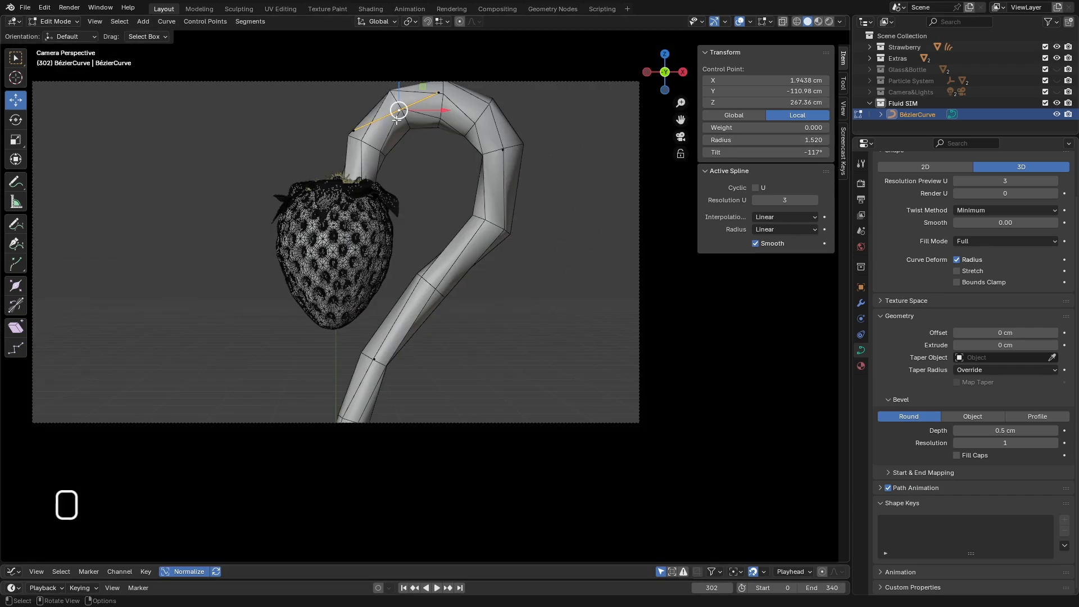
pyautogui.moveTo(427, 186); pyautogui.dragTo(285, 274)
pyautogui.moveTo(790, 136); pyautogui.dragTo(749, 137)
# Reduce the mean radius of the curve's two lowest control points to 0.7.
pyautogui.scroll(-5, 398, 244)
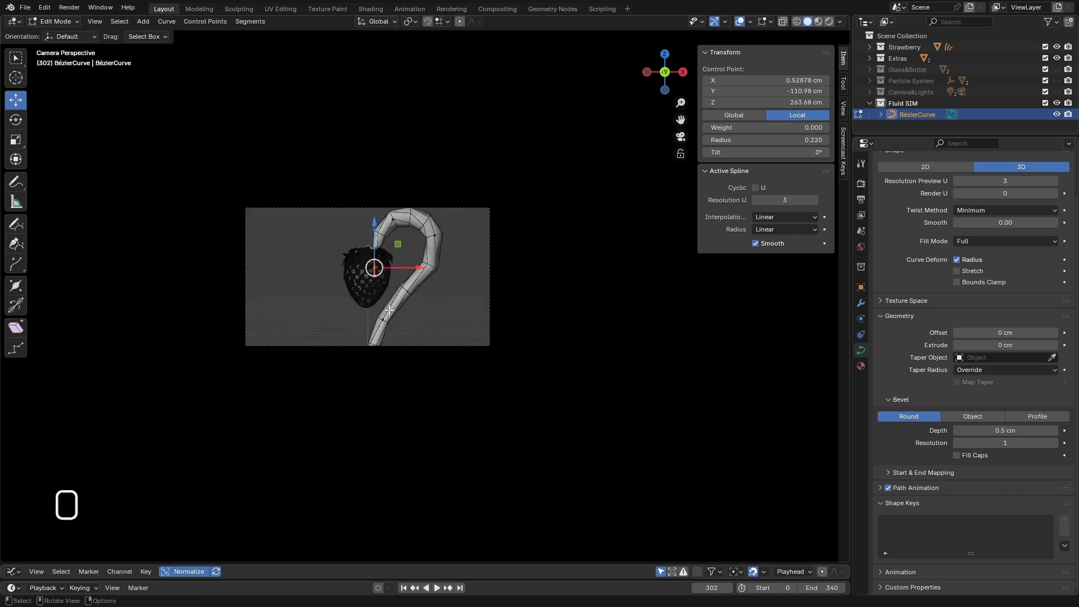
pyautogui.scroll(6, 416, 308)
pyautogui.moveTo(467, 252); pyautogui.dragTo(275, 407)
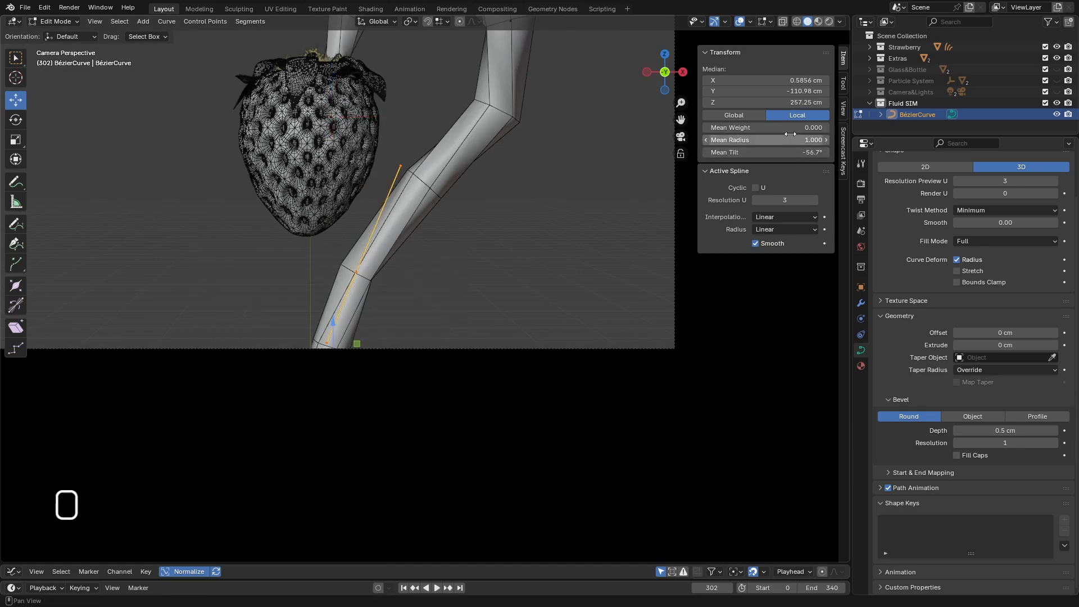
pyautogui.moveTo(788, 139); pyautogui.dragTo(771, 139)
pyautogui.scroll(-4, 363, 127)
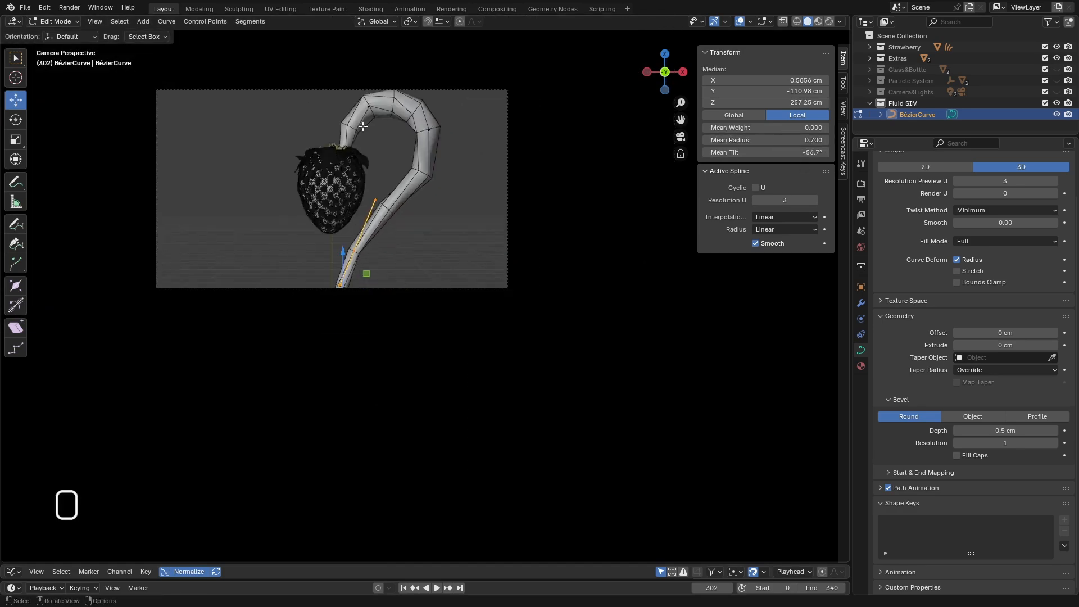
# Move the entire curve about -0.33 cm in Z and about -0.27 cm in X in edit mode.
pyautogui.scroll(2, 363, 126)
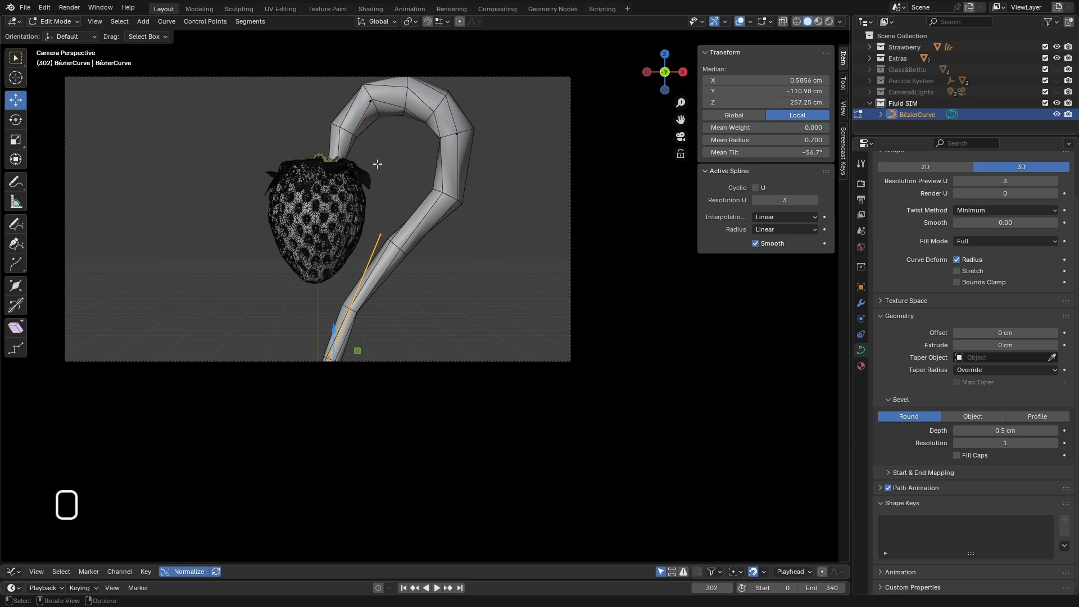
pyautogui.press('a')
pyautogui.moveTo(366, 197); pyautogui.dragTo(383, 231)
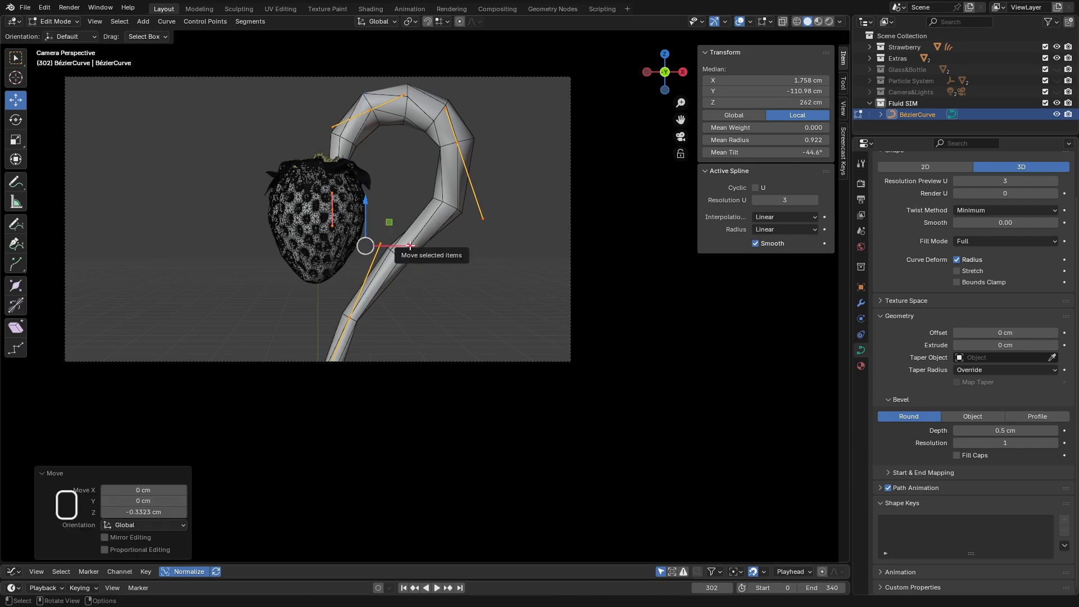
pyautogui.press('KP_1')
pyautogui.scroll(4, 397, 230)
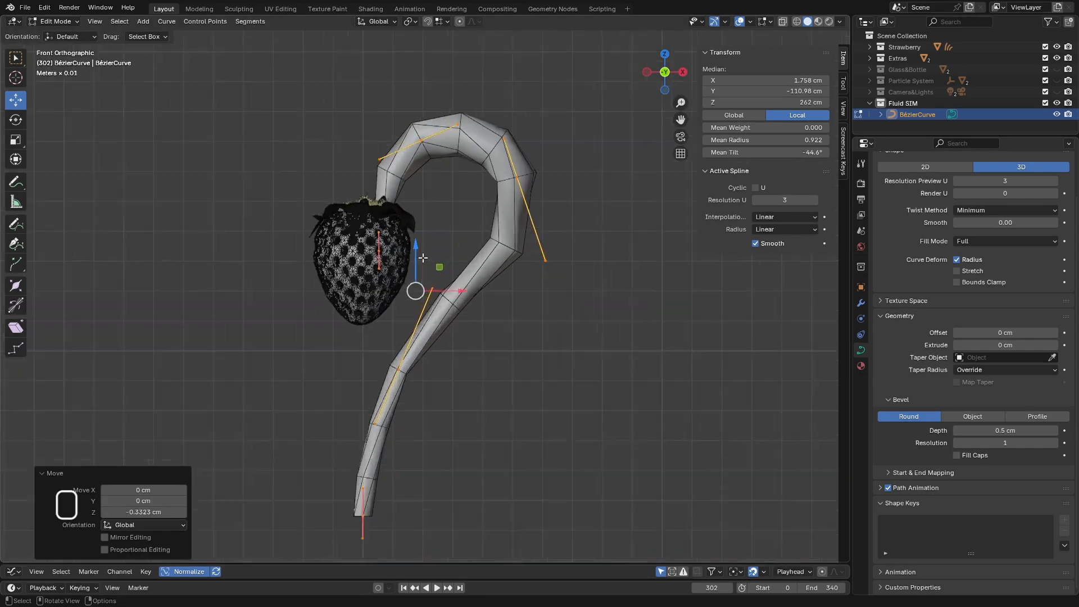
pyautogui.moveTo(459, 296); pyautogui.dragTo(447, 298)
# Return to object mode and convert the Bézier curve to a mesh.
pyautogui.click(49, 23)
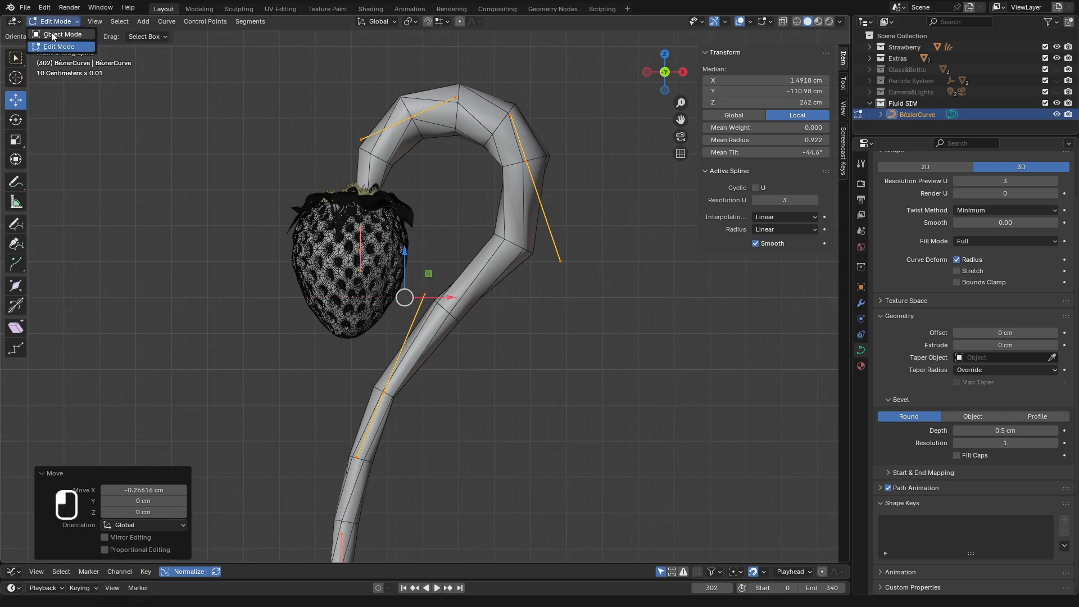
pyautogui.click(49, 35)
pyautogui.scroll(-3, 313, 137)
pyautogui.moveTo(315, 138); pyautogui.dragTo(420, 124, button='middle')
pyautogui.scroll(2, 419, 131)
pyautogui.rightClick(419, 130)
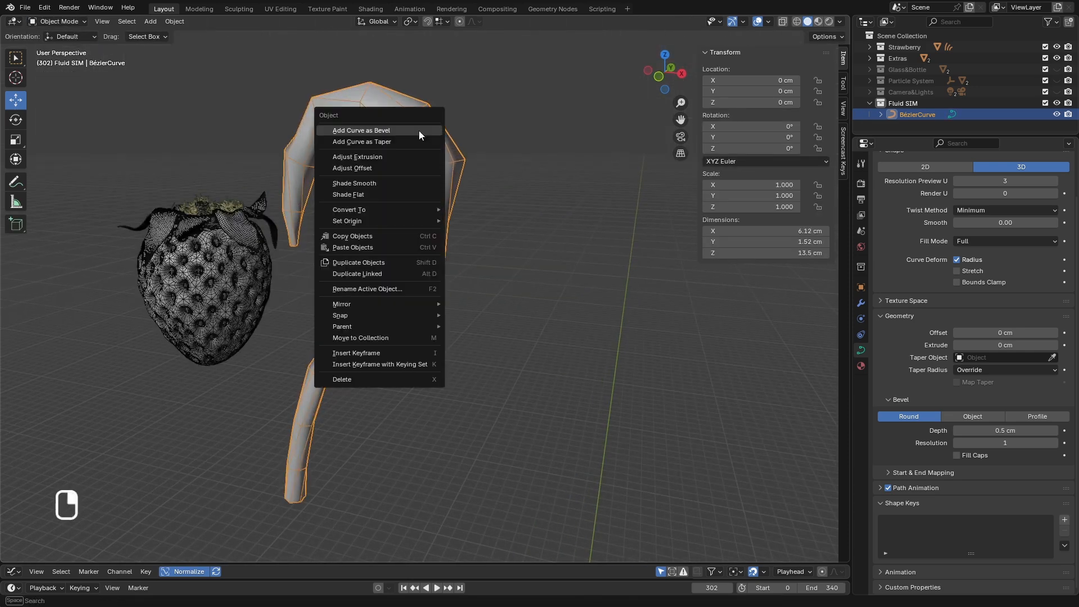
pyautogui.moveTo(395, 211)
pyautogui.click(470, 209)
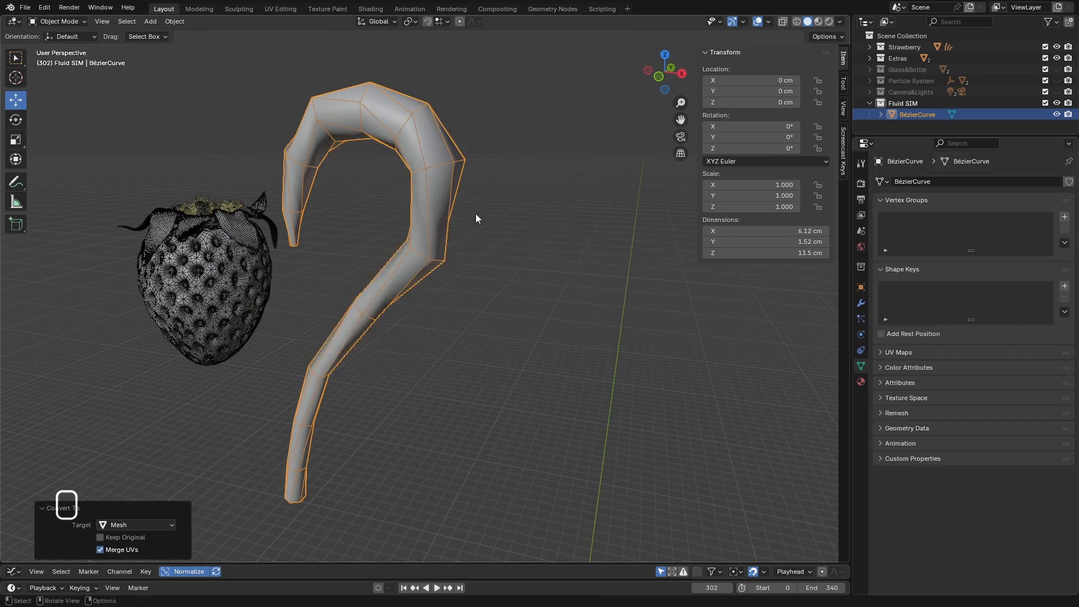
# Enter edit mode on the converted mesh and switch to edge selection.
pyautogui.moveTo(475, 213); pyautogui.dragTo(517, 225, button='middle')
pyautogui.click(60, 22)
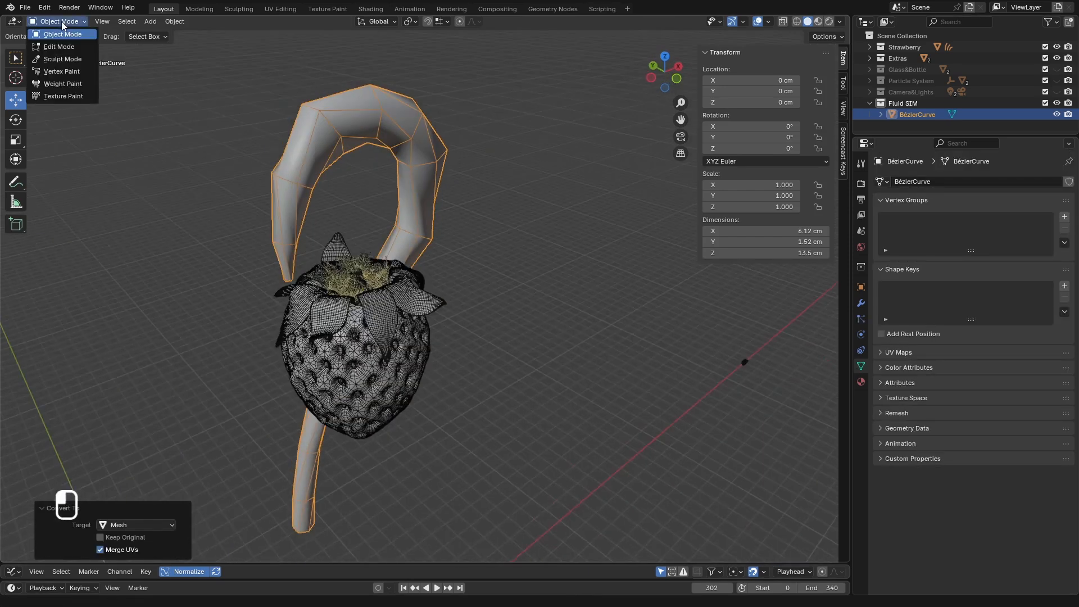
pyautogui.click(68, 51)
pyautogui.moveTo(524, 181); pyautogui.dragTo(464, 163, button='middle')
pyautogui.scroll(-4, 419, 191)
pyautogui.scroll(5, 487, 126)
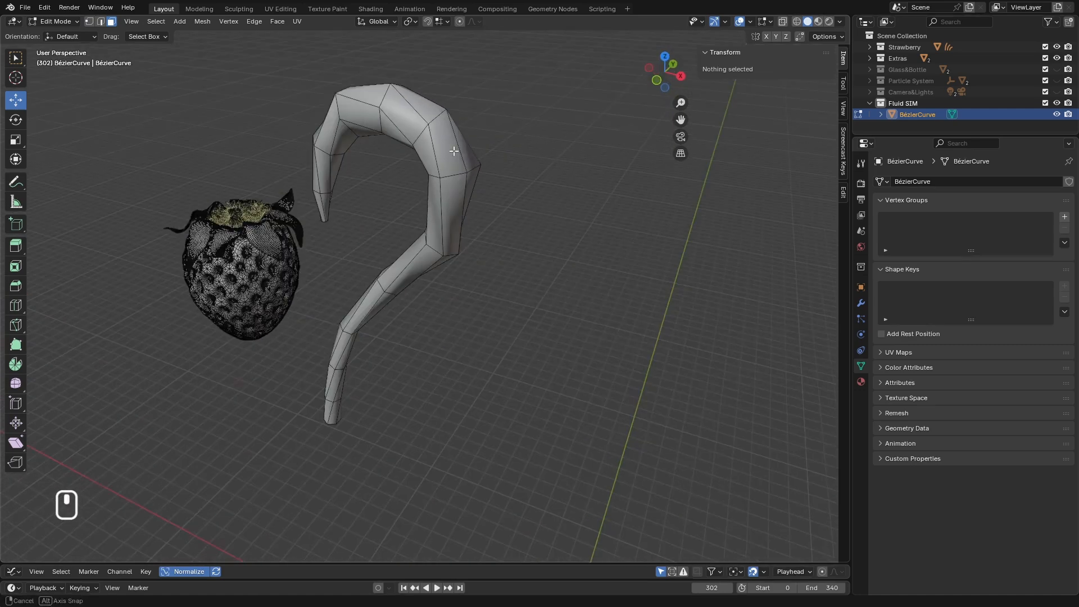
pyautogui.keyDown('alt'); pyautogui.click(433, 120); pyautogui.keyUp('alt')
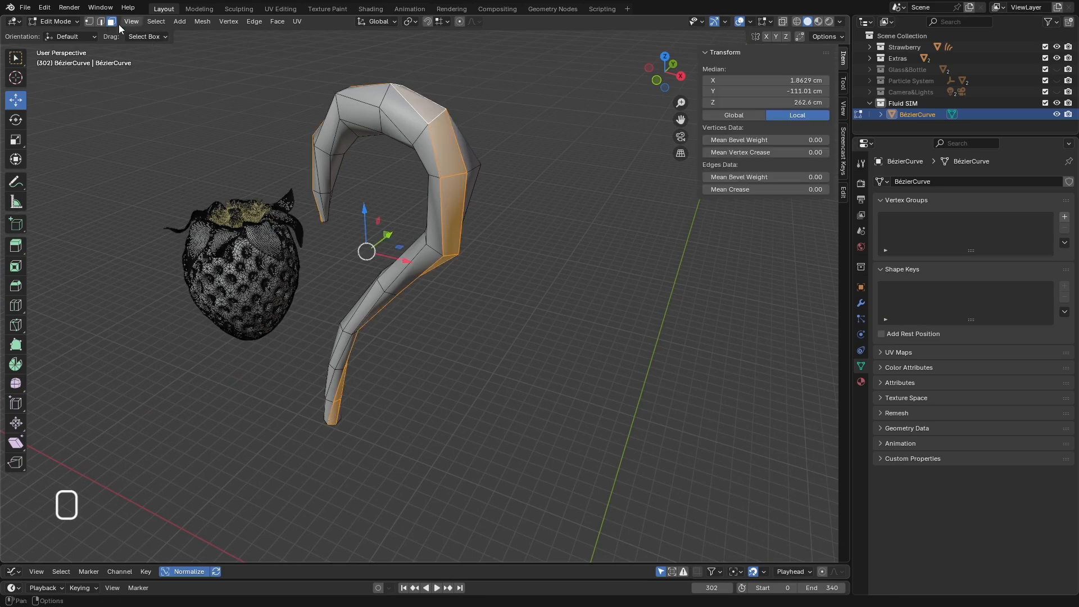
pyautogui.click(102, 22)
# Select the edge loops ringing the tube from just above its upper tip, over the arch, to the arch's outer side.
pyautogui.moveTo(326, 157); pyautogui.dragTo(332, 118, button='middle')
pyautogui.click(401, 155)
pyautogui.scroll(5, 327, 226)
pyautogui.keyDown('alt'); pyautogui.click(318, 209); pyautogui.keyUp('alt')
pyautogui.scroll(-4, 331, 167)
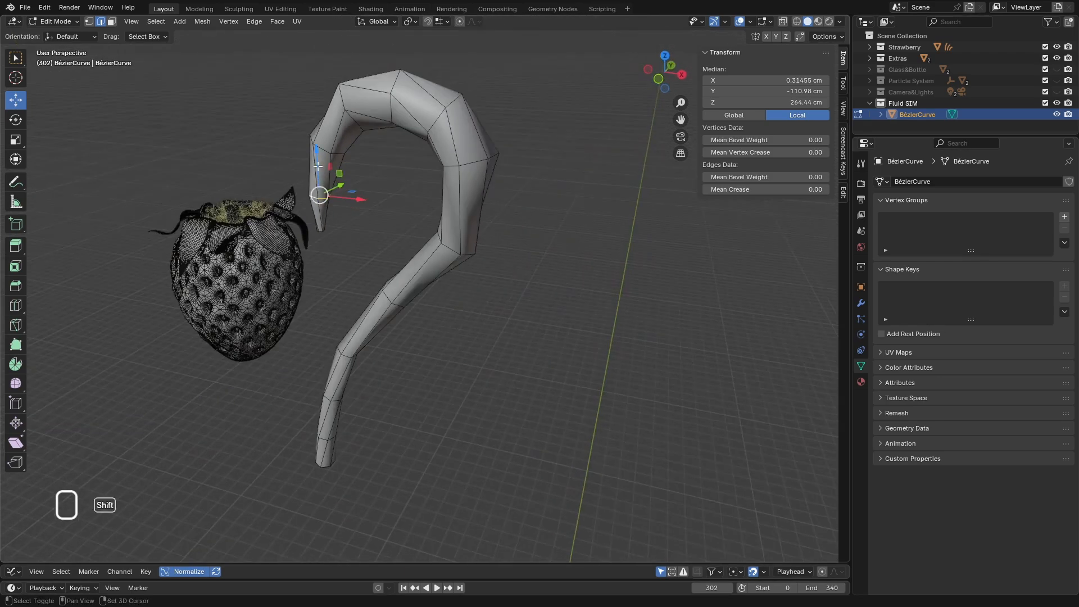
pyautogui.keyDown('alt'); pyautogui.keyDown('shift'); pyautogui.click(323, 149); pyautogui.keyUp('shift'); pyautogui.keyUp('alt')
pyautogui.keyDown('alt'); pyautogui.keyDown('shift'); pyautogui.click(338, 103); pyautogui.keyUp('shift'); pyautogui.keyUp('alt')
pyautogui.keyDown('alt'); pyautogui.keyDown('shift'); pyautogui.click(391, 104); pyautogui.keyUp('shift'); pyautogui.keyUp('alt')
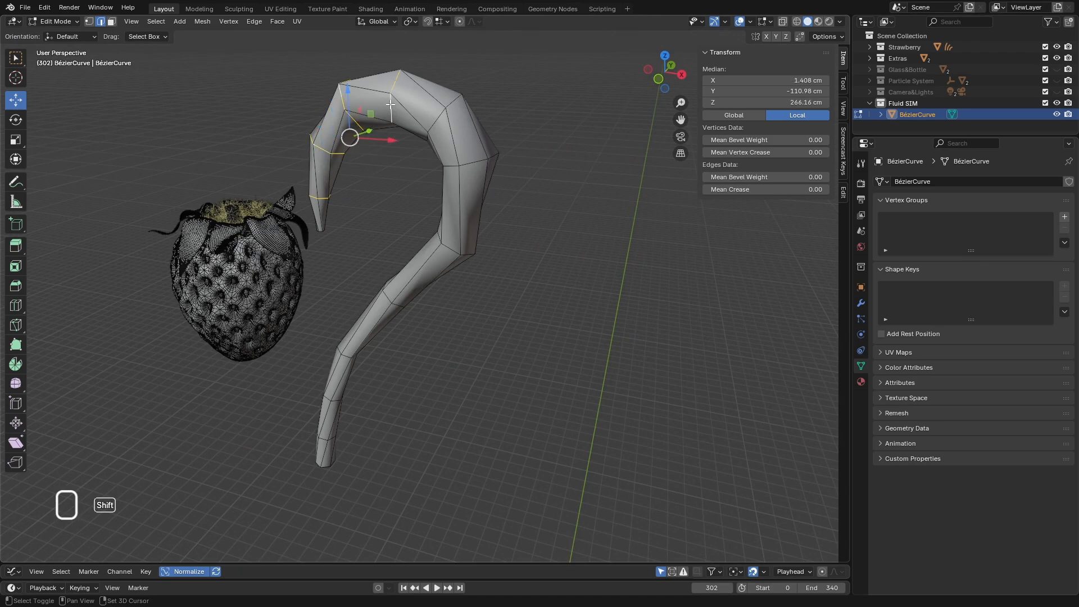
pyautogui.keyDown('alt'); pyautogui.keyDown('shift'); pyautogui.click(440, 119); pyautogui.keyUp('shift'); pyautogui.keyUp('alt')
pyautogui.keyDown('alt'); pyautogui.keyDown('shift'); pyautogui.click(472, 167); pyautogui.keyUp('shift'); pyautogui.keyUp('alt')
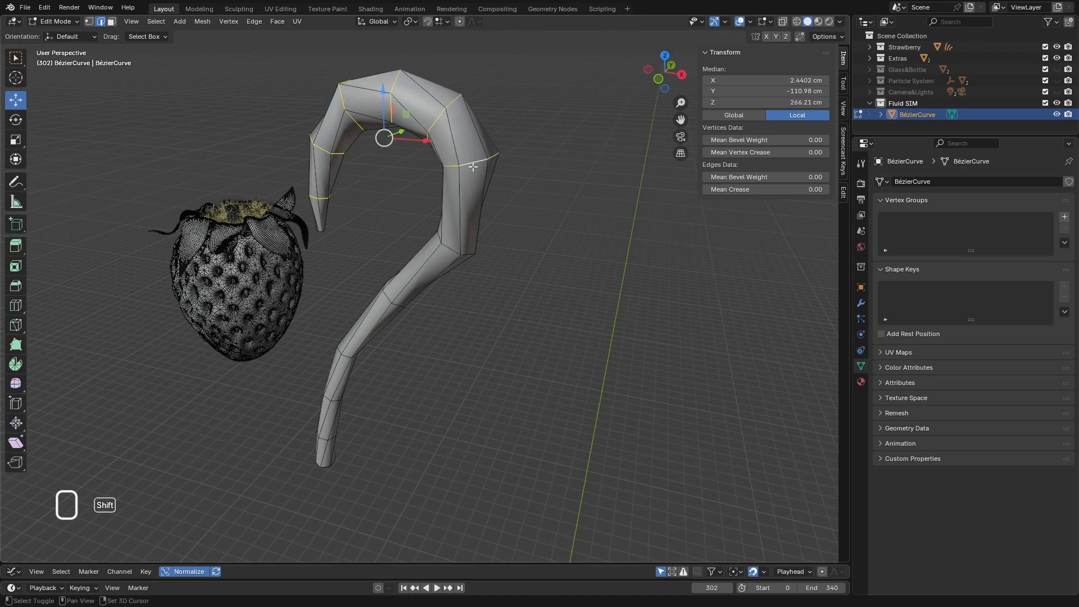
# Add the ring edge loops from the bend below the arch down to just above the lower tip to the selection.
pyautogui.keyDown('alt'); pyautogui.keyDown('shift'); pyautogui.click(453, 248); pyautogui.keyUp('shift'); pyautogui.keyUp('alt')
pyautogui.keyDown('alt'); pyautogui.keyDown('shift'); pyautogui.click(389, 300); pyautogui.keyUp('shift'); pyautogui.keyUp('alt')
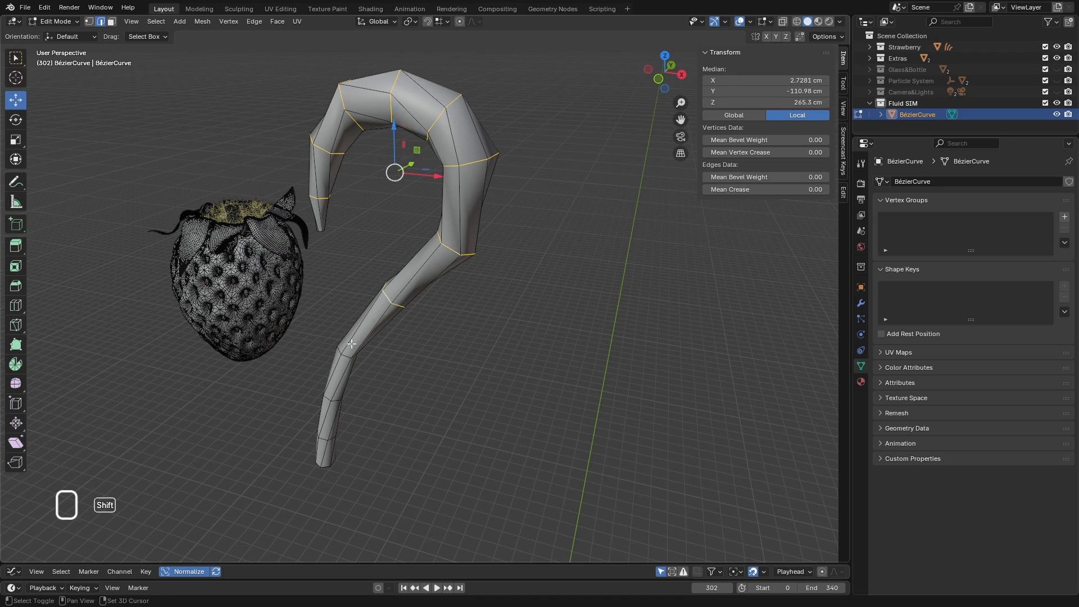
pyautogui.keyDown('alt'); pyautogui.keyDown('shift'); pyautogui.click(346, 355); pyautogui.keyUp('shift'); pyautogui.keyUp('alt')
pyautogui.keyDown('alt'); pyautogui.keyDown('shift'); pyautogui.click(326, 399); pyautogui.keyUp('shift'); pyautogui.keyUp('alt')
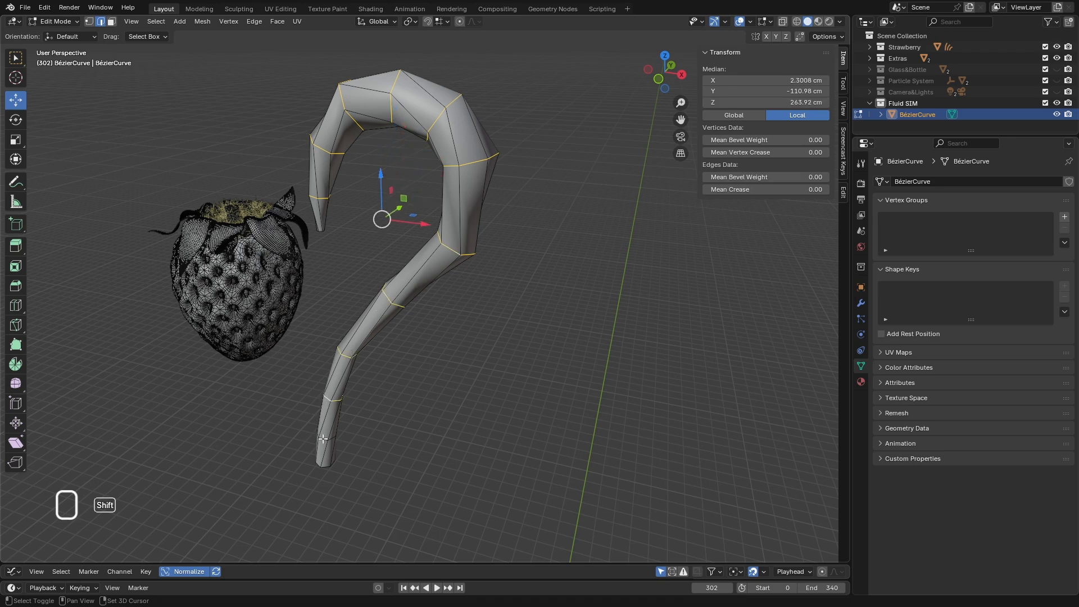
pyautogui.keyDown('alt'); pyautogui.keyDown('shift'); pyautogui.click(321, 436); pyautogui.keyUp('shift'); pyautogui.keyUp('alt')
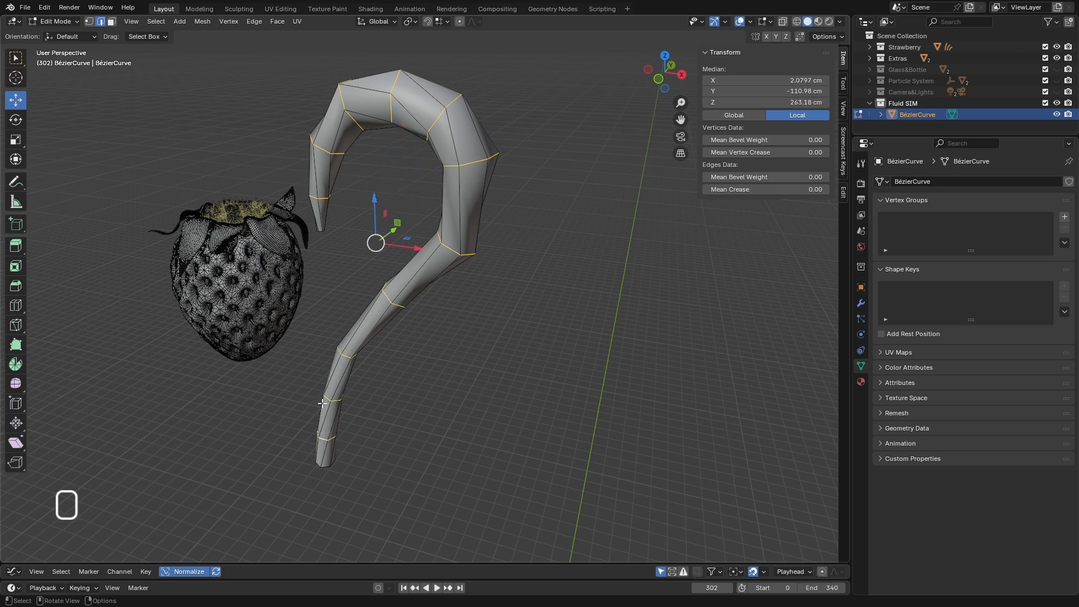
# Add the end edge loops at the tube's upper tip and lower tip to the selection.
pyautogui.scroll(5, 320, 230)
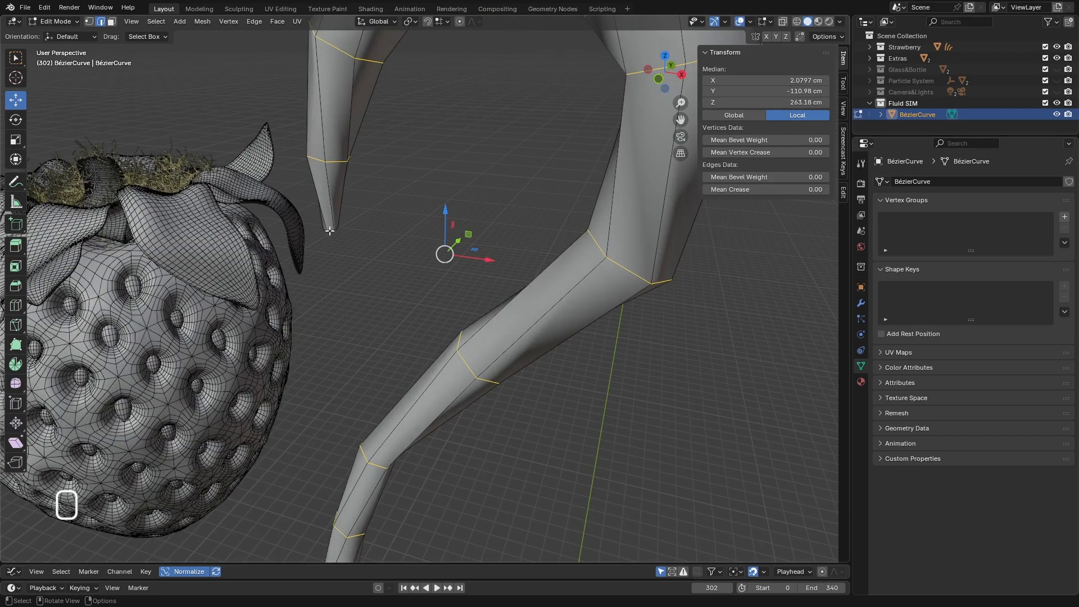
pyautogui.keyDown('alt'); pyautogui.keyDown('shift'); pyautogui.click(331, 230); pyautogui.keyUp('shift'); pyautogui.keyUp('alt')
pyautogui.scroll(-6, 337, 273)
pyautogui.scroll(8, 336, 456)
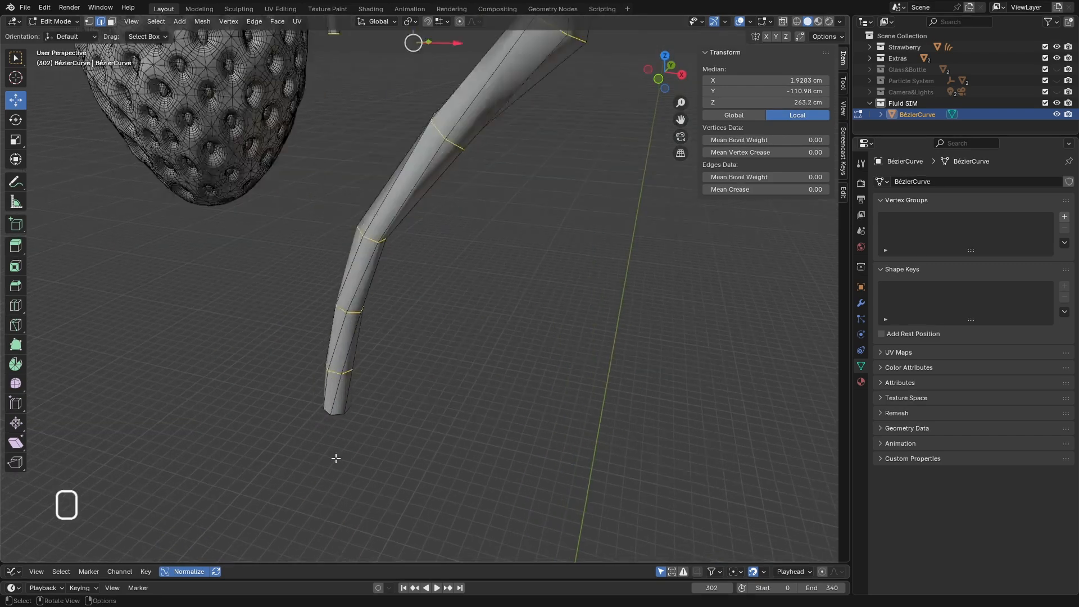
pyautogui.keyDown('alt'); pyautogui.keyDown('shift'); pyautogui.click(339, 403); pyautogui.keyUp('shift'); pyautogui.keyUp('alt')
pyautogui.scroll(-6, 354, 381)
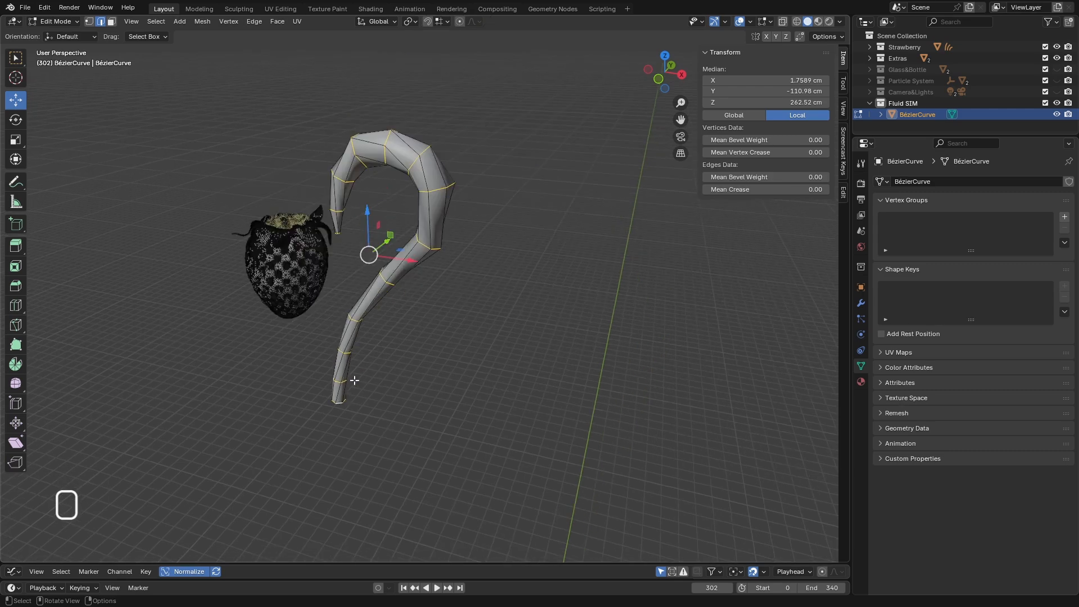
pyautogui.scroll(1, 380, 302)
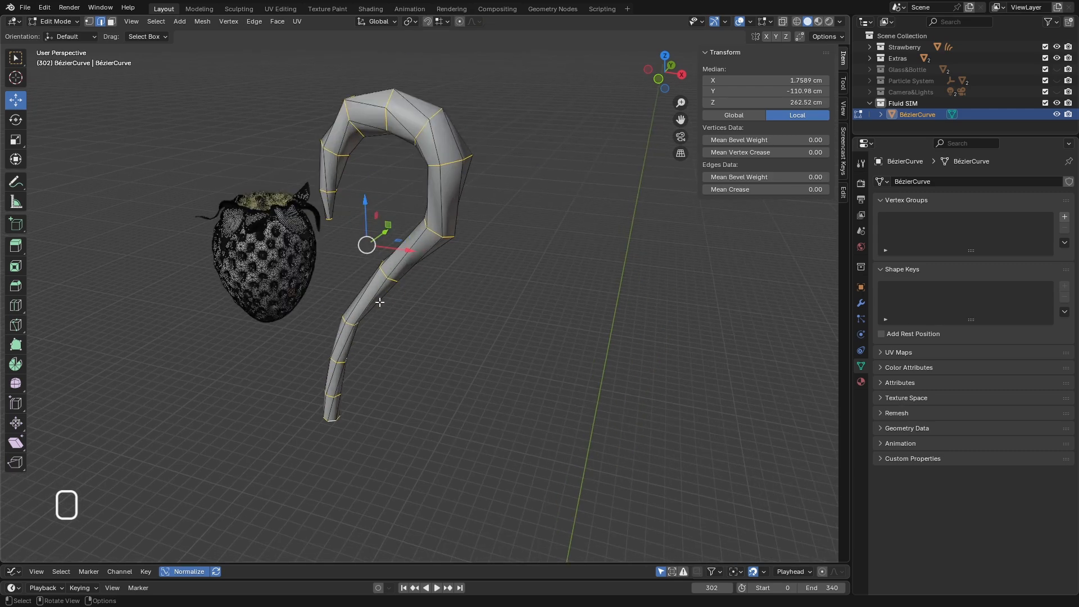
# Delete the selected ring edges so only the lengthwise strands remain, and return to object mode.
pyautogui.press('Delete')
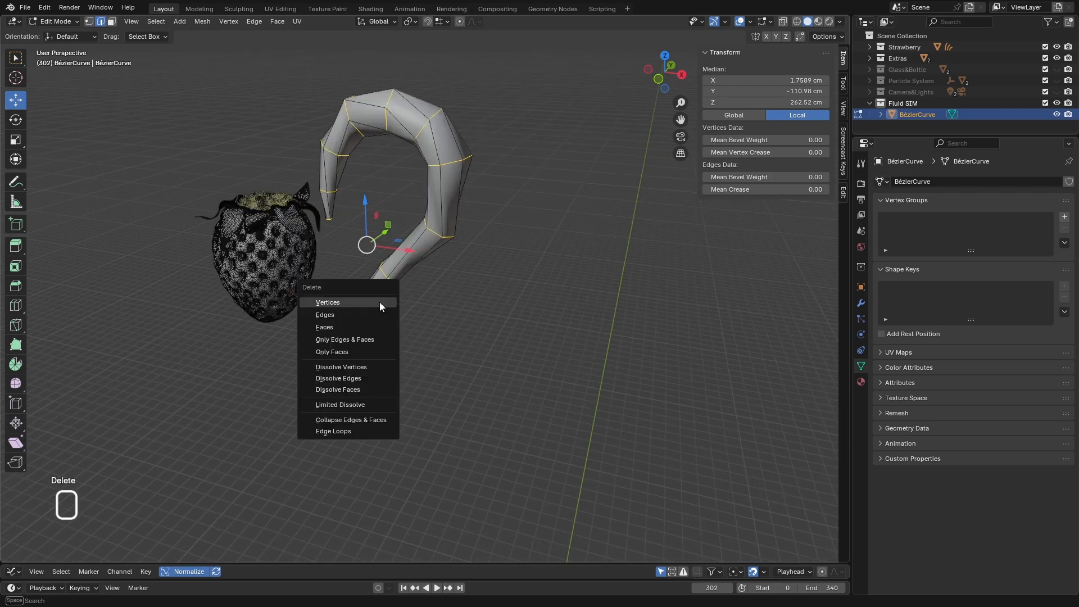
pyautogui.click(352, 312)
pyautogui.moveTo(458, 256)
pyautogui.mouseDown(button='middle')
pyautogui.moveTo(310, 280)
pyautogui.moveTo(595, 253)
pyautogui.moveTo(385, 309)
pyautogui.moveTo(472, 248)
pyautogui.mouseUp(button='middle')
pyautogui.click(54, 22)
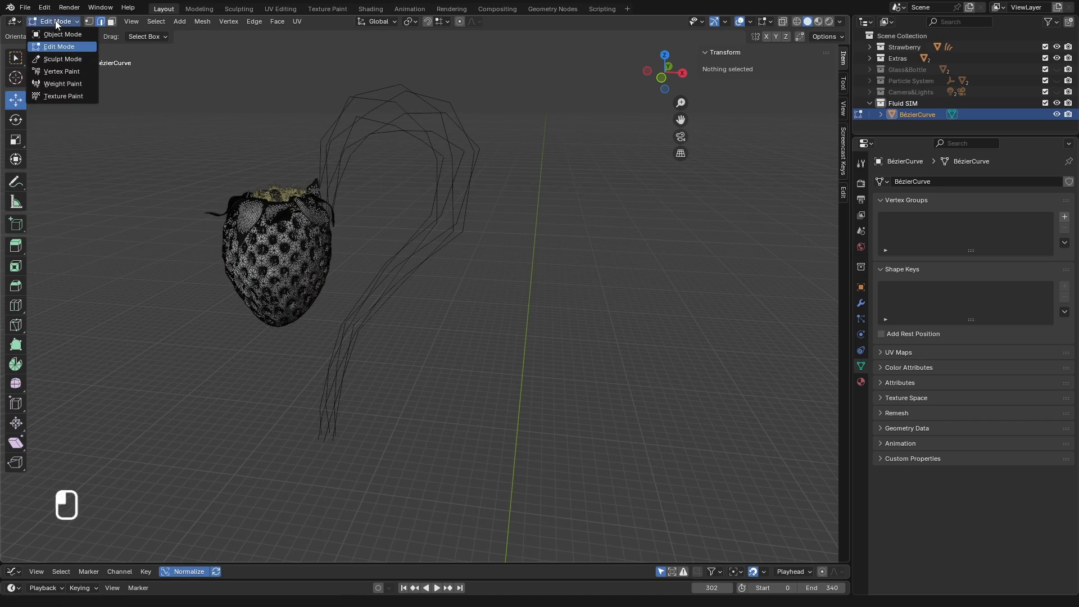
pyautogui.click(56, 35)
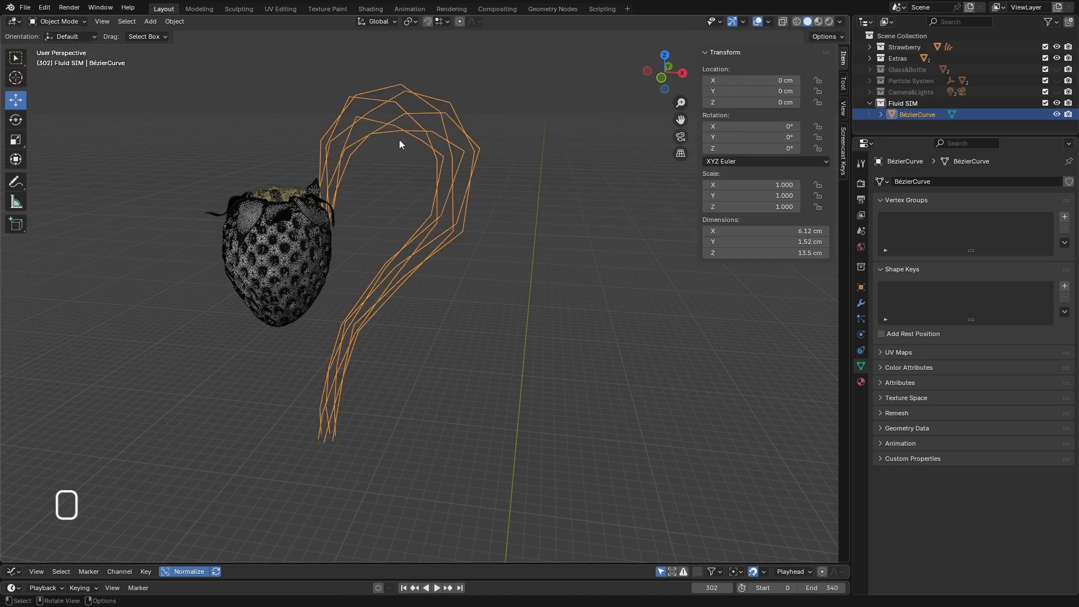
pyautogui.moveTo(469, 164); pyautogui.dragTo(452, 164, button='middle')
# Add a Catmull-Clark Subdivision modifier with viewport level 1 to the strands and apply it.
pyautogui.click(861, 303)
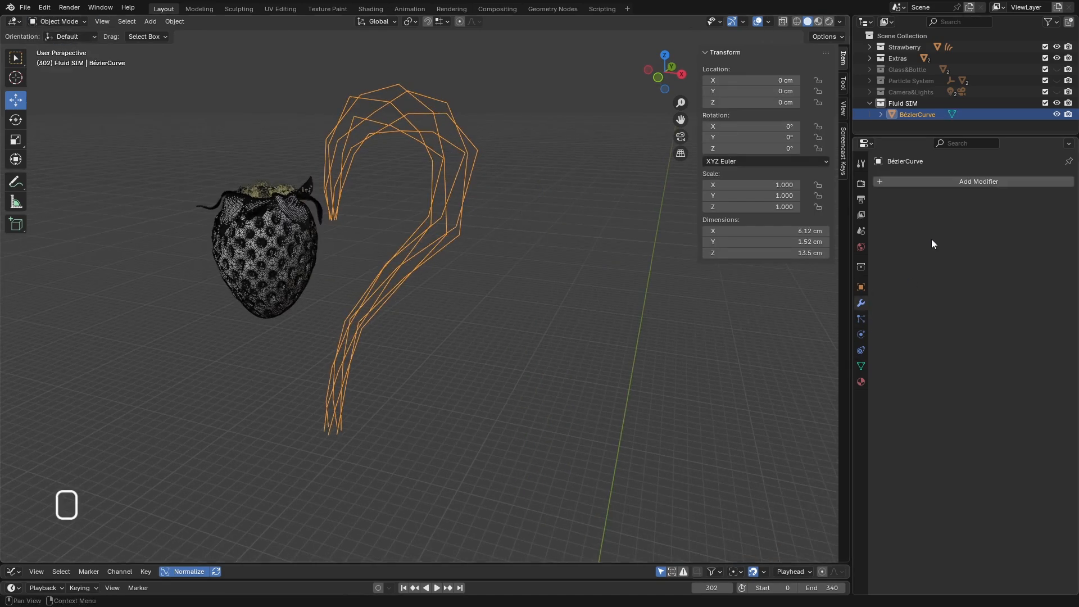
pyautogui.click(922, 187)
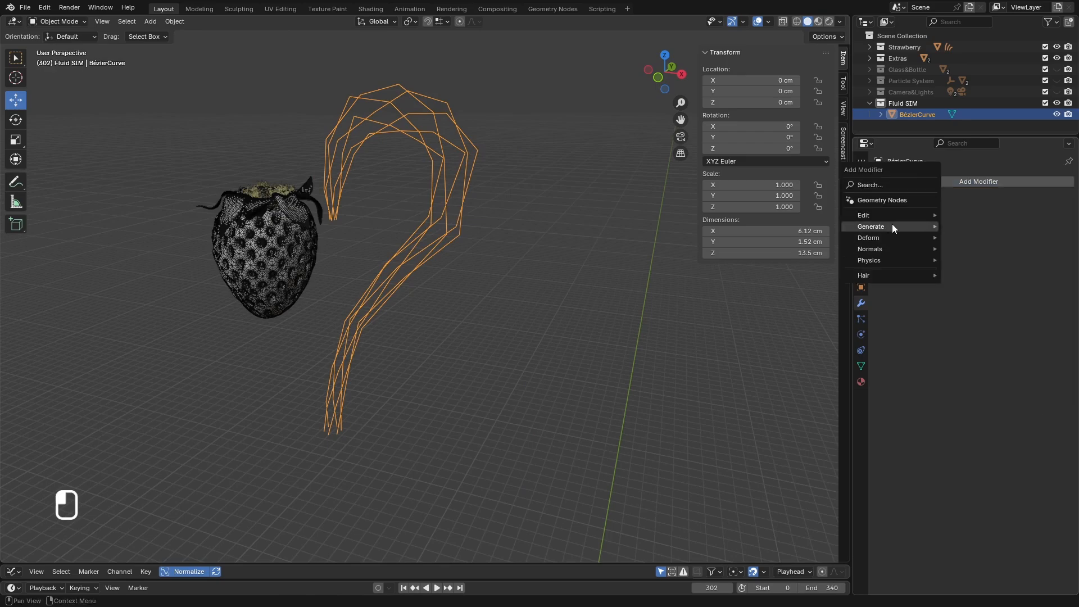
pyautogui.moveTo(892, 226)
pyautogui.click(955, 373)
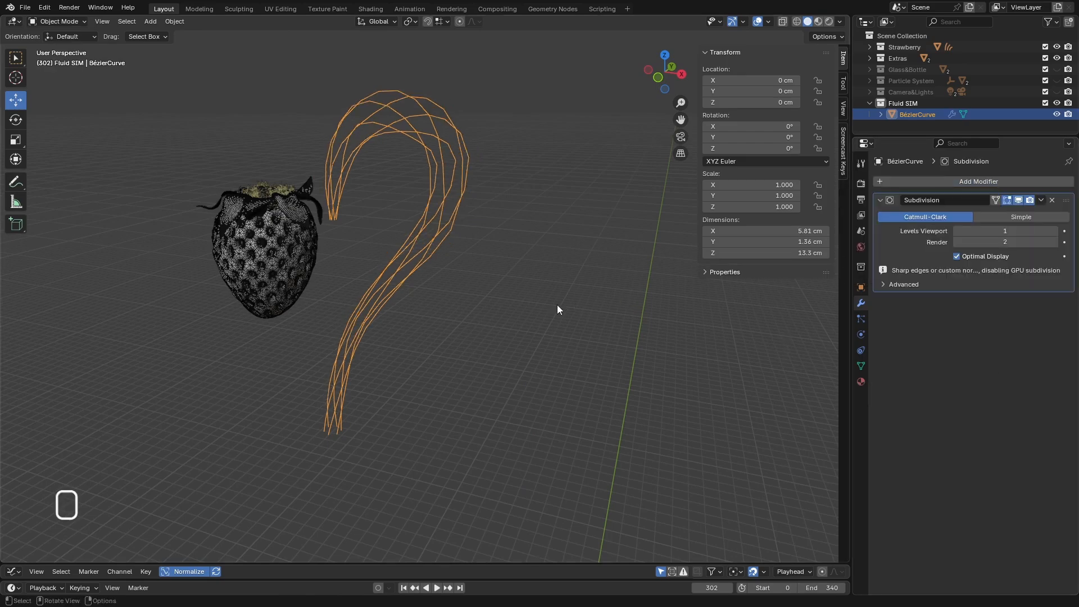
pyautogui.moveTo(558, 304); pyautogui.dragTo(595, 315, button='middle')
pyautogui.click(1057, 231)
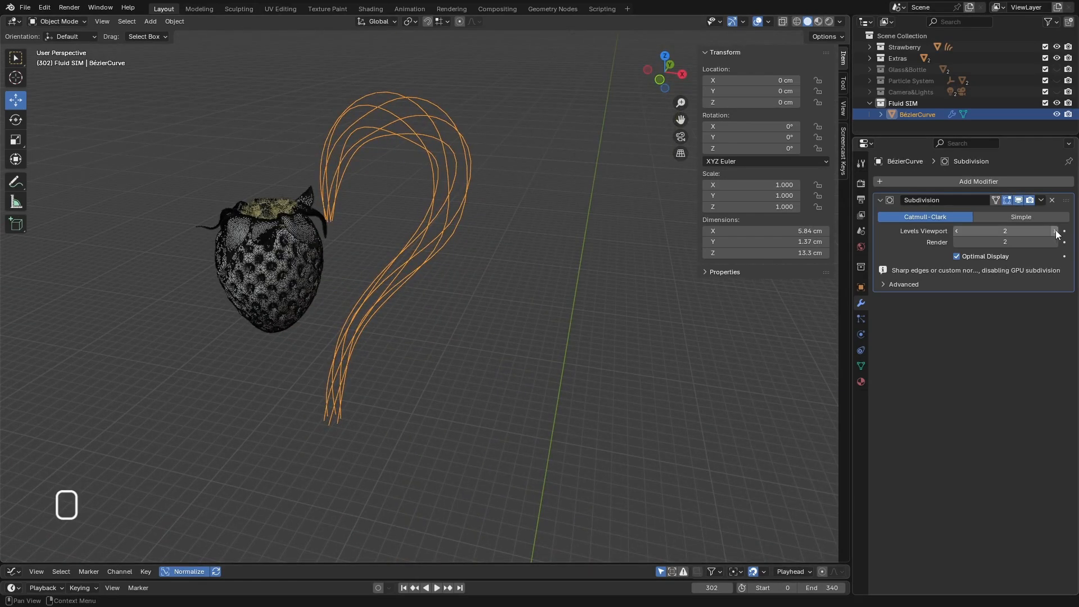
pyautogui.click(957, 231)
pyautogui.click(1040, 200)
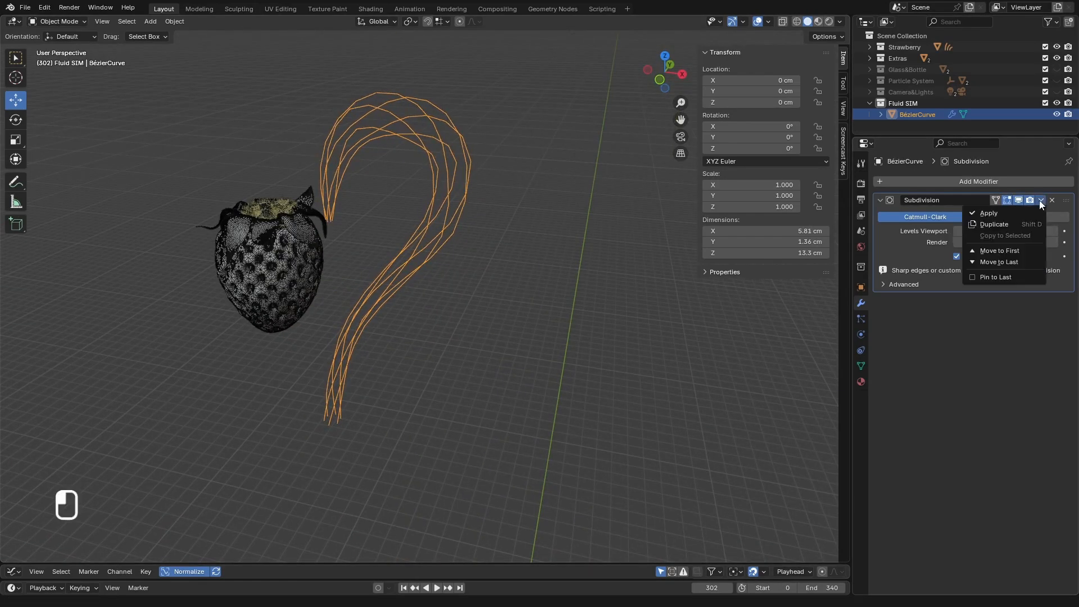
pyautogui.click(996, 213)
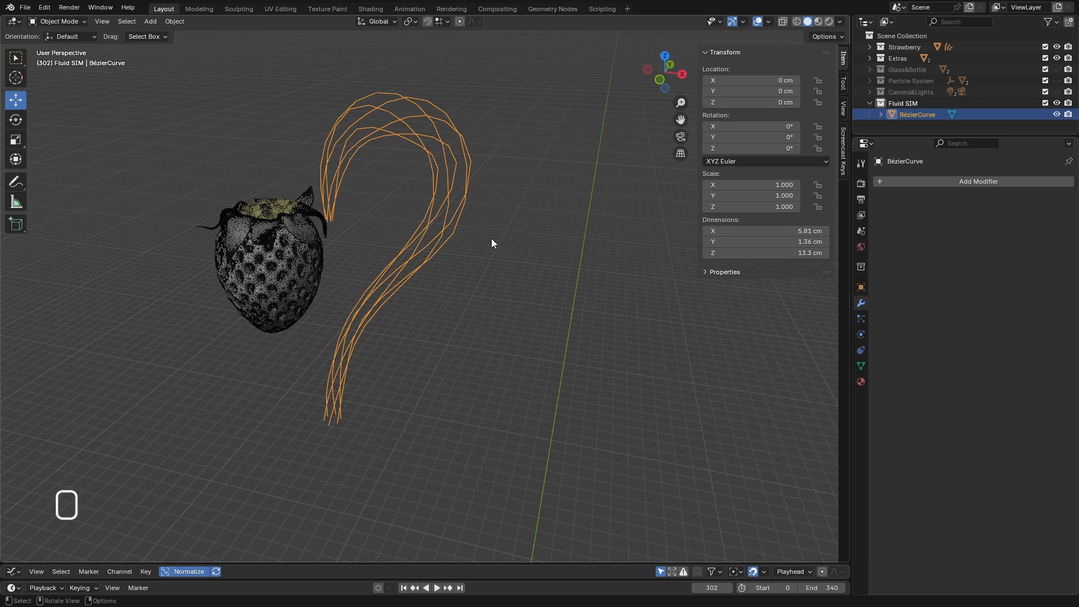
# Convert the smoothed strand mesh to a curve object.
pyautogui.rightClick(383, 108)
pyautogui.moveTo(384, 108)
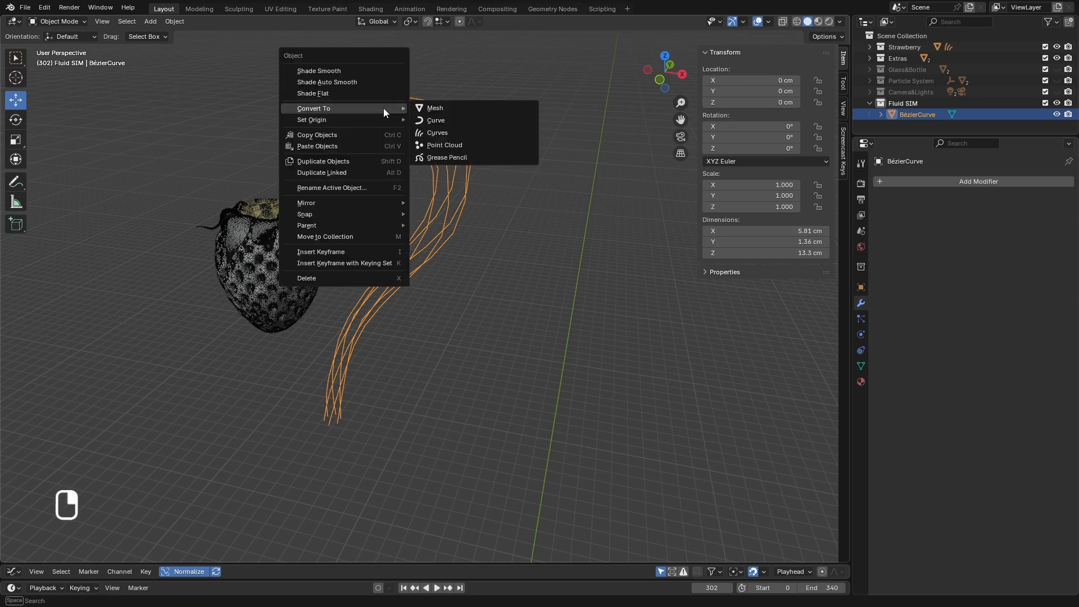
pyautogui.click(458, 120)
pyautogui.moveTo(459, 120); pyautogui.dragTo(424, 209, button='middle')
pyautogui.click(432, 163)
pyautogui.click(432, 163)
pyautogui.moveTo(318, 226); pyautogui.dragTo(443, 232, button='middle')
# Preview the strands with a round bevel depth of 0.2 cm and inspect them from several sides.
pyautogui.click(860, 350)
pyautogui.scroll(-2, 928, 434)
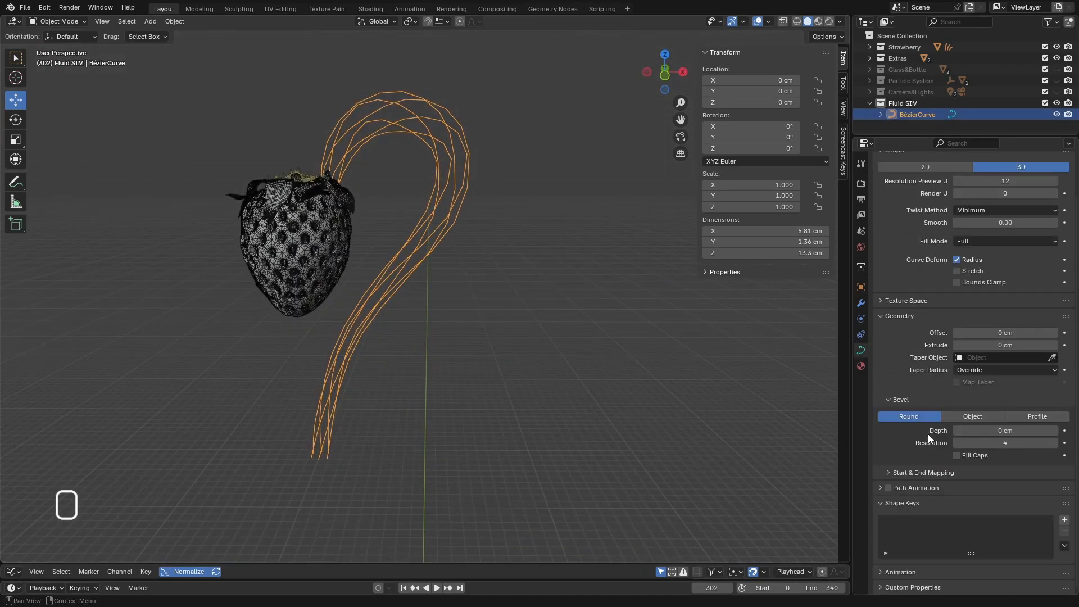
pyautogui.moveTo(1004, 430)
pyautogui.mouseDown()
pyautogui.moveTo(1028, 430)
pyautogui.moveTo(1011, 431)
pyautogui.mouseUp()
pyautogui.moveTo(635, 337); pyautogui.dragTo(710, 342, button='middle')
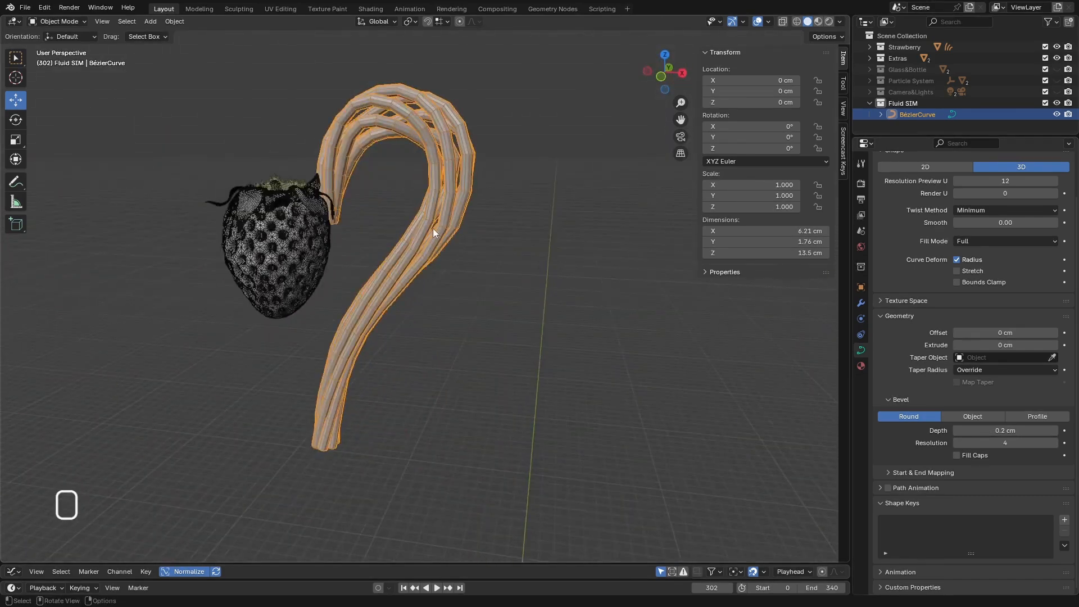
pyautogui.moveTo(432, 228); pyautogui.dragTo(264, 217, button='middle')
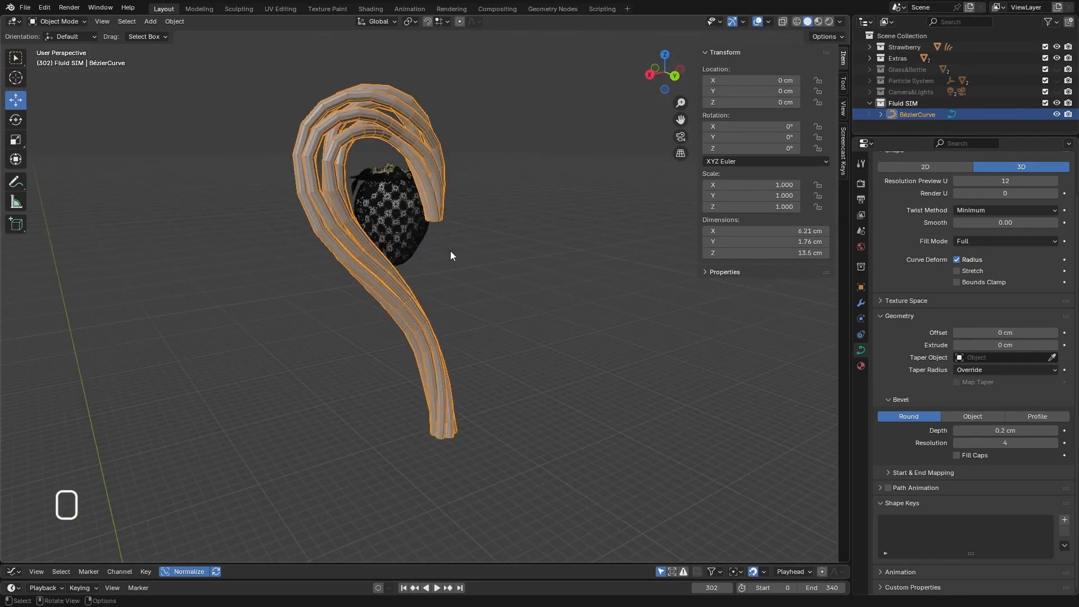
pyautogui.moveTo(405, 138); pyautogui.dragTo(477, 189, button='middle')
# Reset the curve's bevel depth to 0 cm.
pyautogui.click(1004, 431)
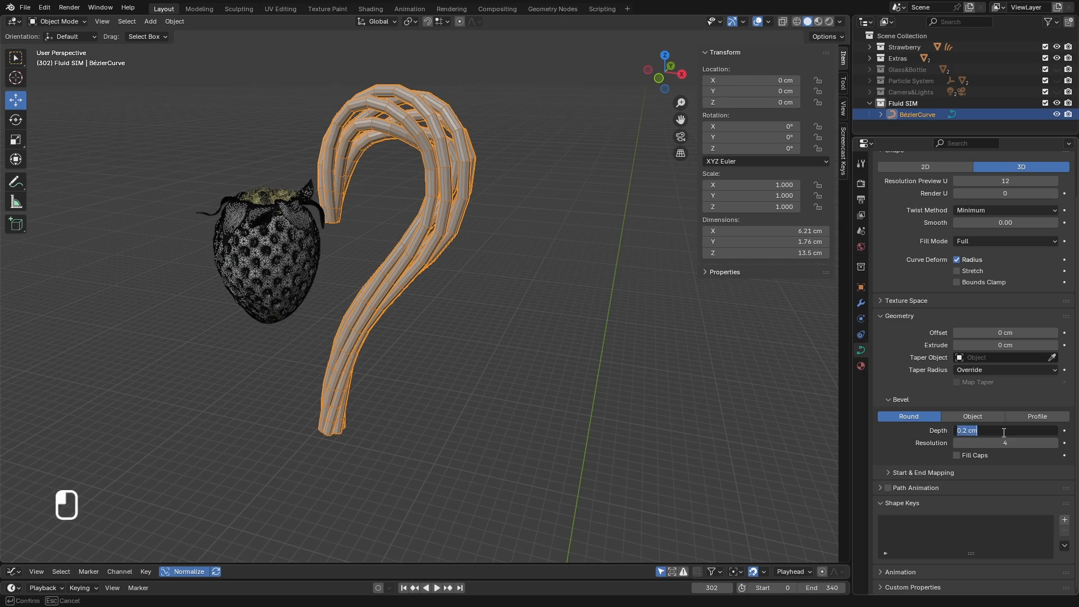
pyautogui.write('1')
pyautogui.press('Return')
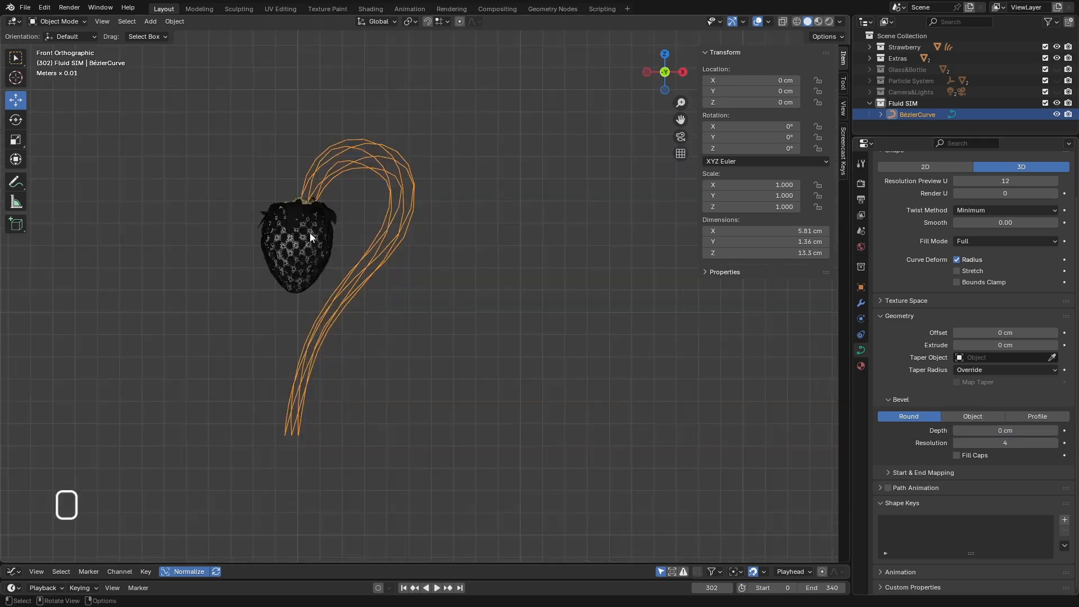
# Hide the Strawberry collection in the viewport.
pyautogui.scroll(1, 311, 236)
pyautogui.scroll(4, 310, 194)
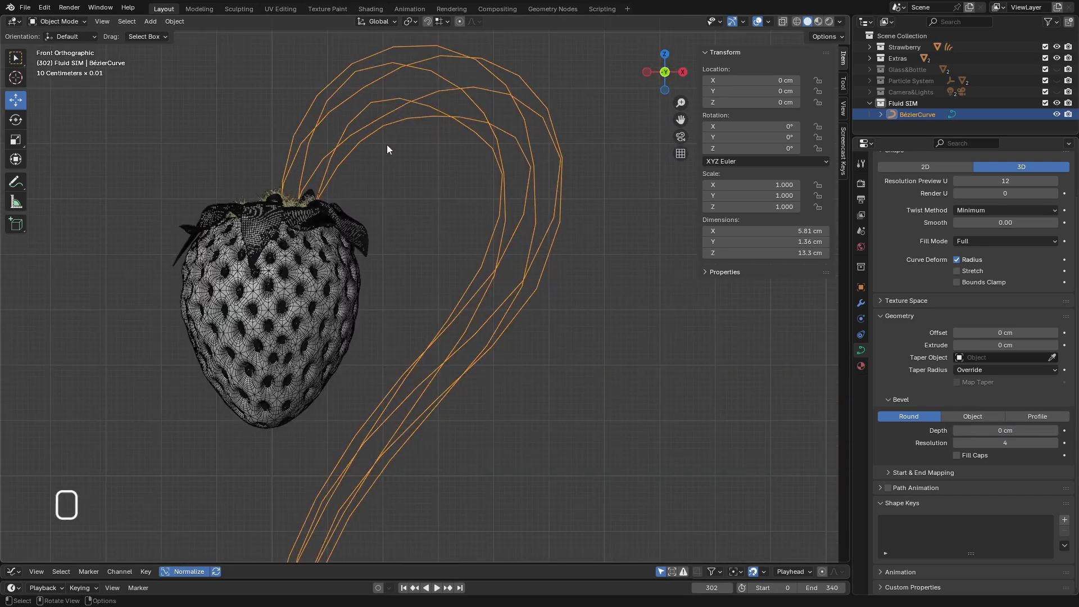
pyautogui.scroll(-5, 351, 189)
pyautogui.scroll(1, 344, 192)
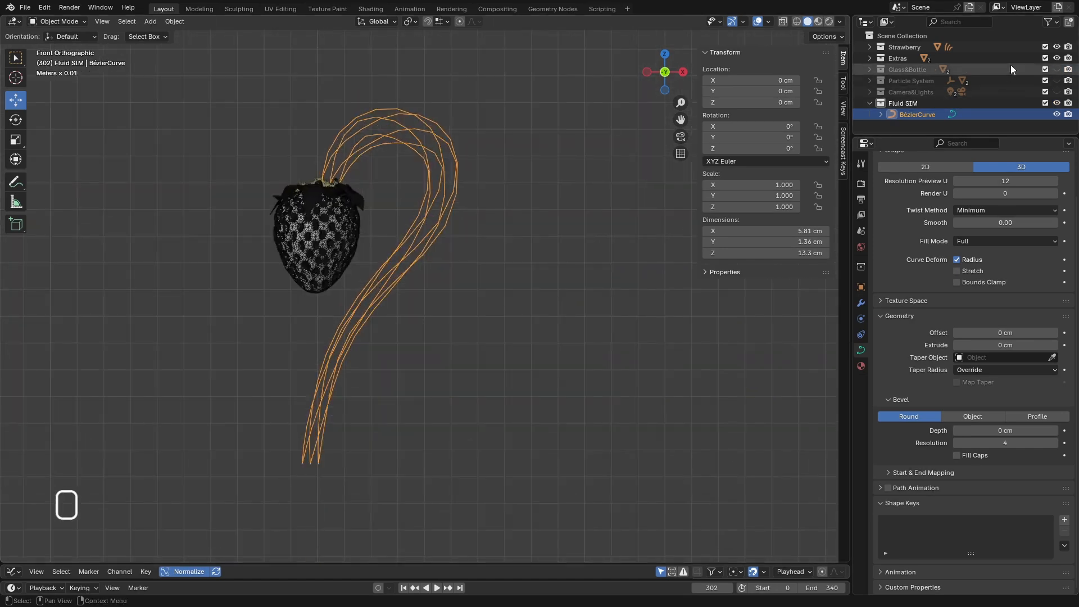
pyautogui.click(1056, 47)
# Enter edit mode on the curve and select the strands' end points at the upper tip beside the arch.
pyautogui.scroll(5, 314, 201)
pyautogui.click(56, 22)
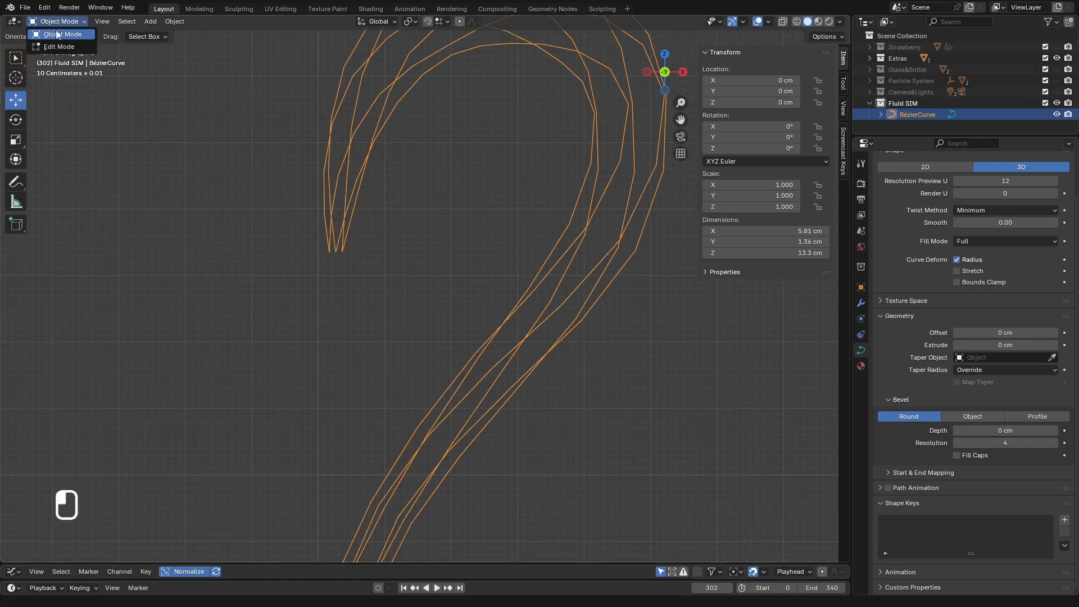
pyautogui.click(58, 46)
pyautogui.click(365, 233)
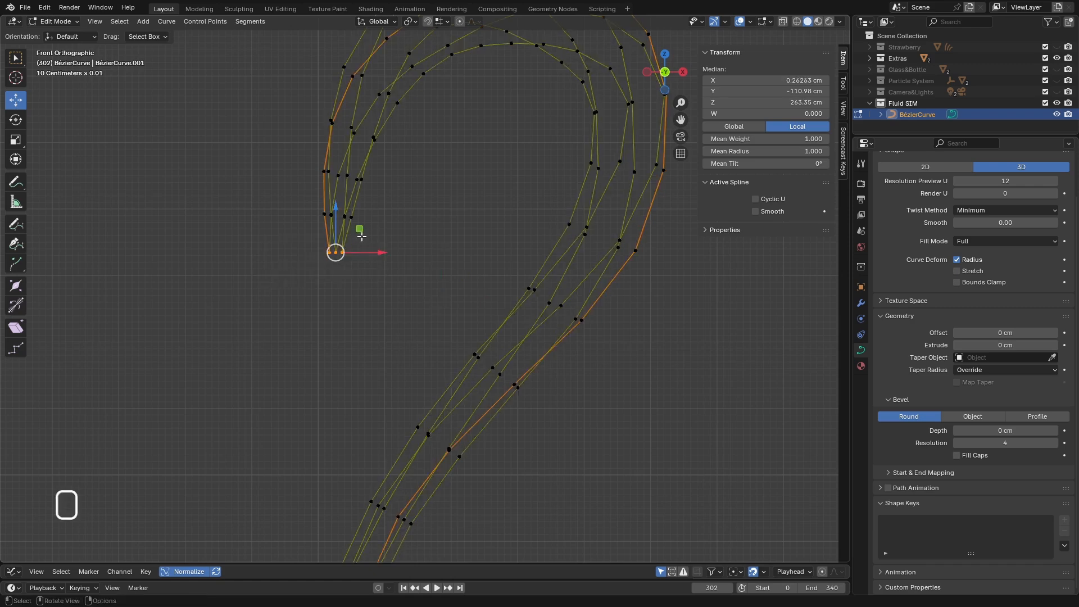
pyautogui.scroll(3, 391, 221)
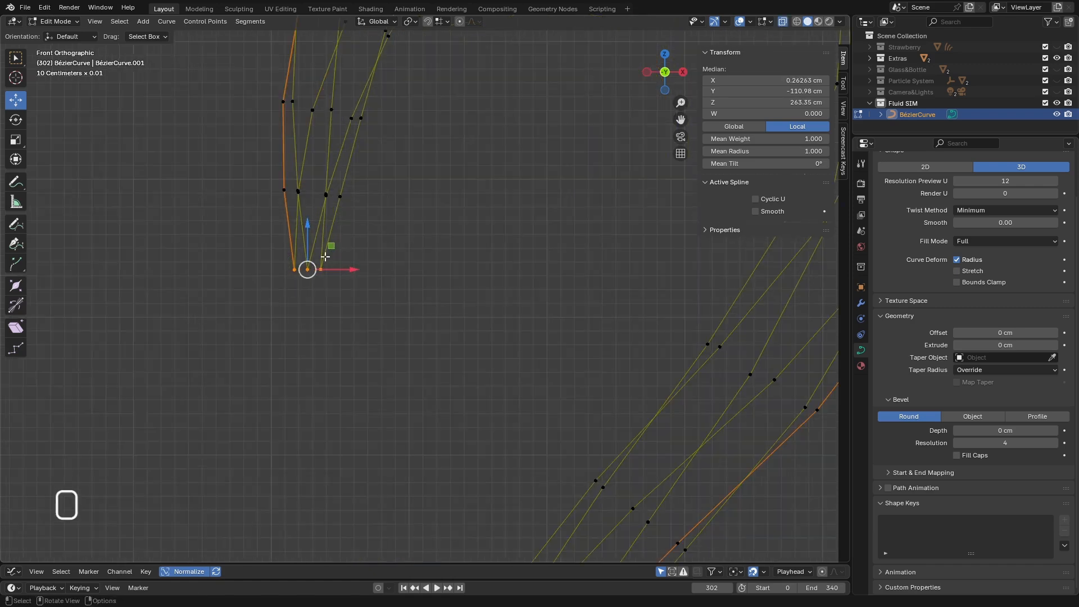
# Snap the 3D cursor to the selected tip points and return to object mode.
pyautogui.hotkey('shift', 's')
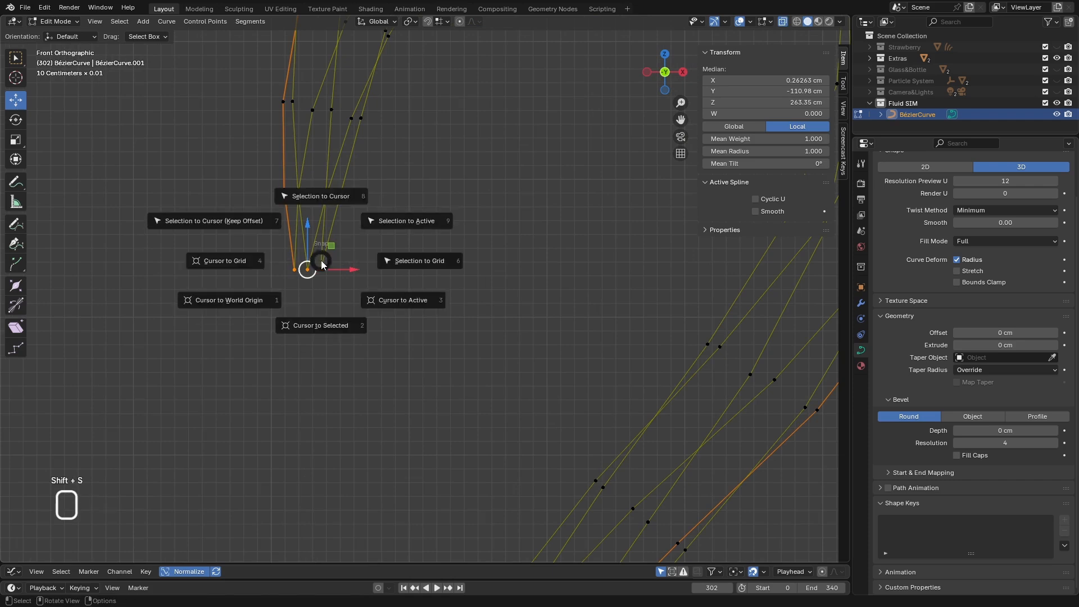
pyautogui.click(316, 326)
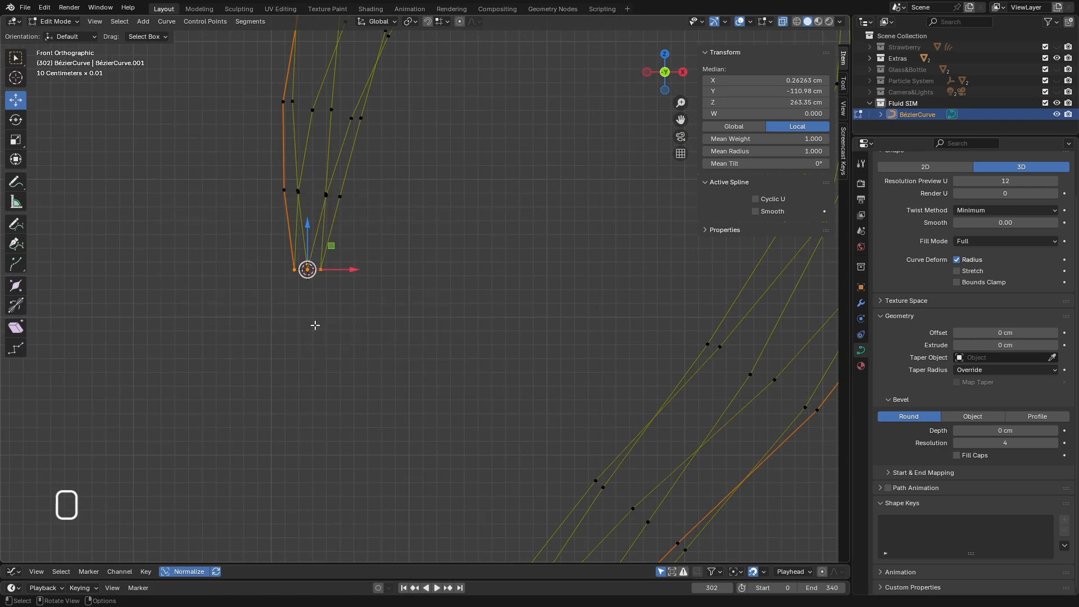
pyautogui.click(54, 22)
pyautogui.click(56, 35)
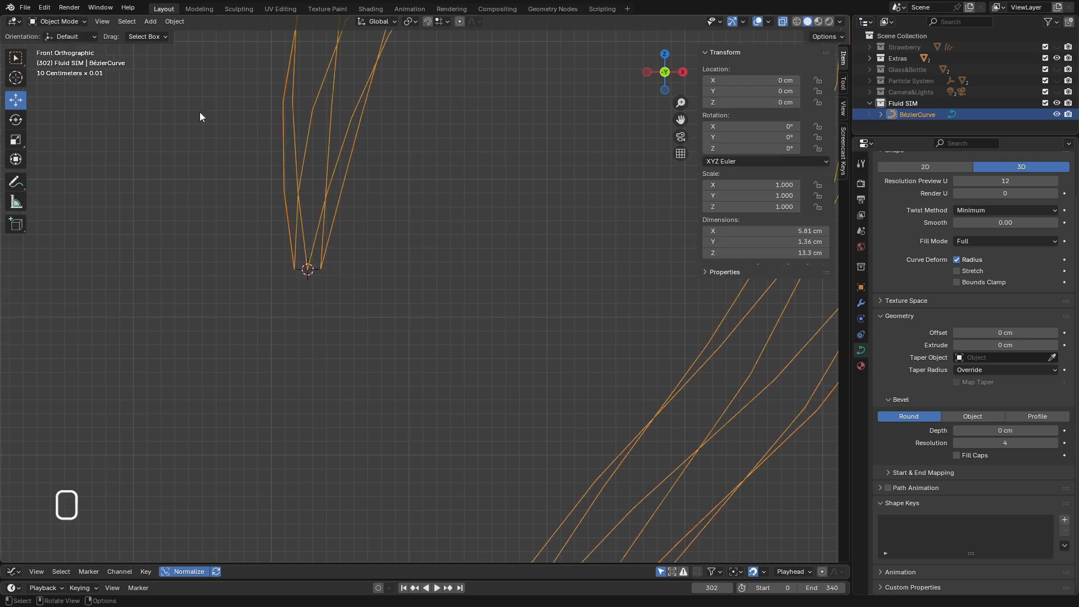
# Add a UV sphere at the 3D cursor on the strands' upper tip with 16 segments.
pyautogui.scroll(-6, 328, 261)
pyautogui.scroll(-2, 328, 261)
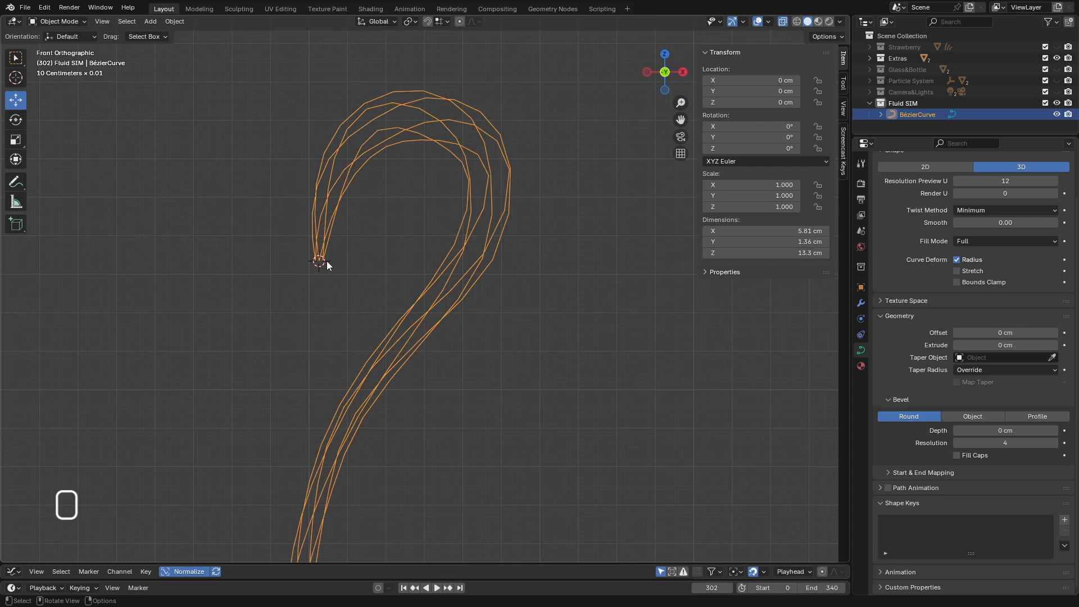
pyautogui.hotkey('shift', 'ctrl', 'a')
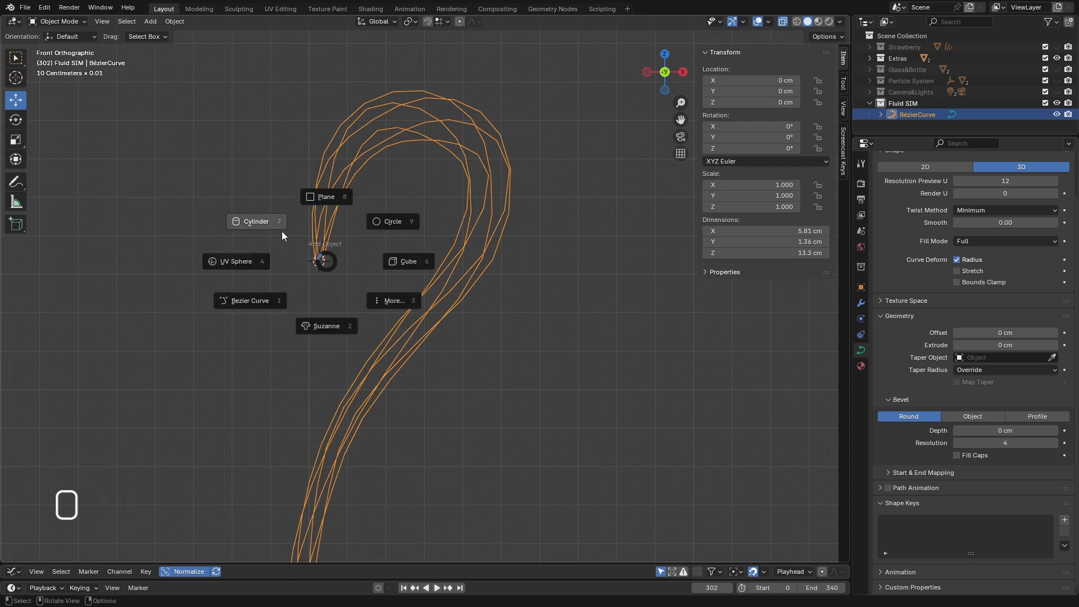
pyautogui.click(209, 267)
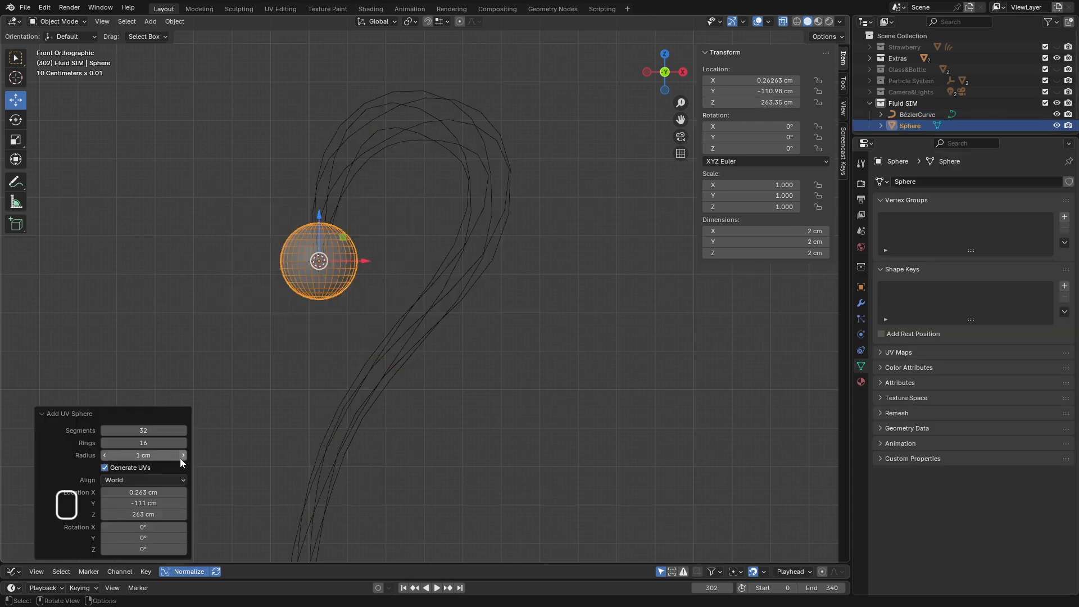
pyautogui.click(156, 431)
pyautogui.write('1')
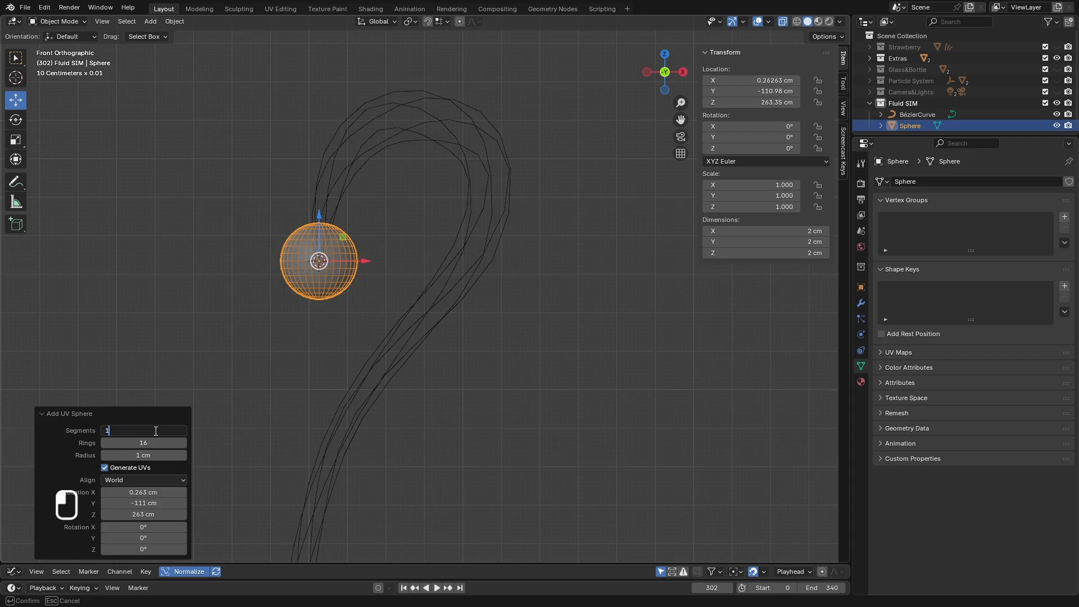
pyautogui.write('6')
pyautogui.press('Return')
# Set the new sphere's radius to 0.4 cm and view it from the front.
pyautogui.scroll(2, 336, 256)
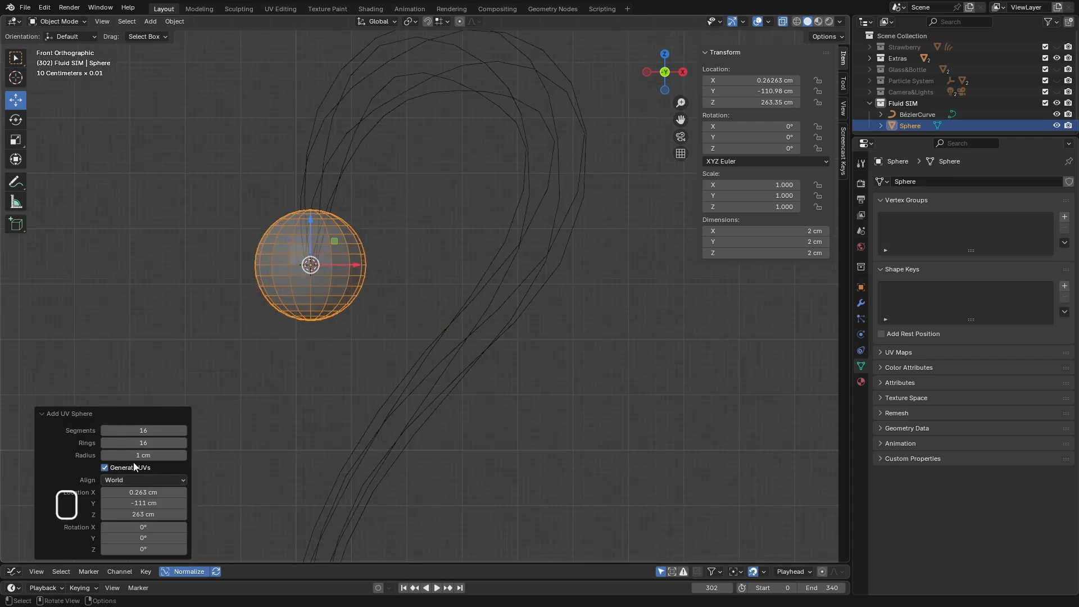
pyautogui.moveTo(160, 456); pyautogui.dragTo(152, 455)
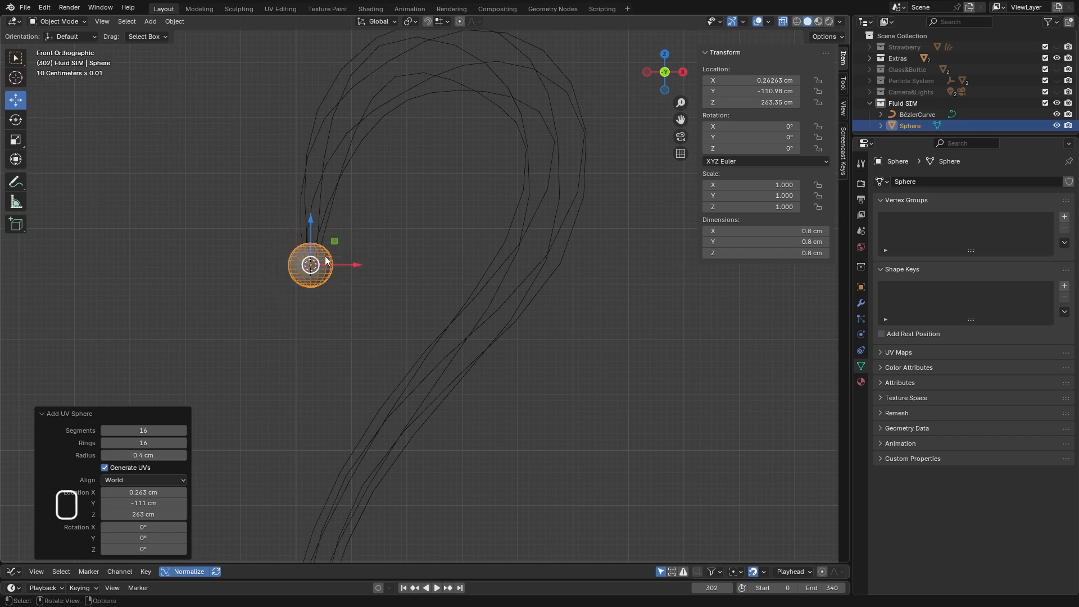
pyautogui.scroll(-2, 313, 288)
pyautogui.moveTo(317, 294); pyautogui.dragTo(342, 282, button='middle')
pyautogui.scroll(-3, 341, 282)
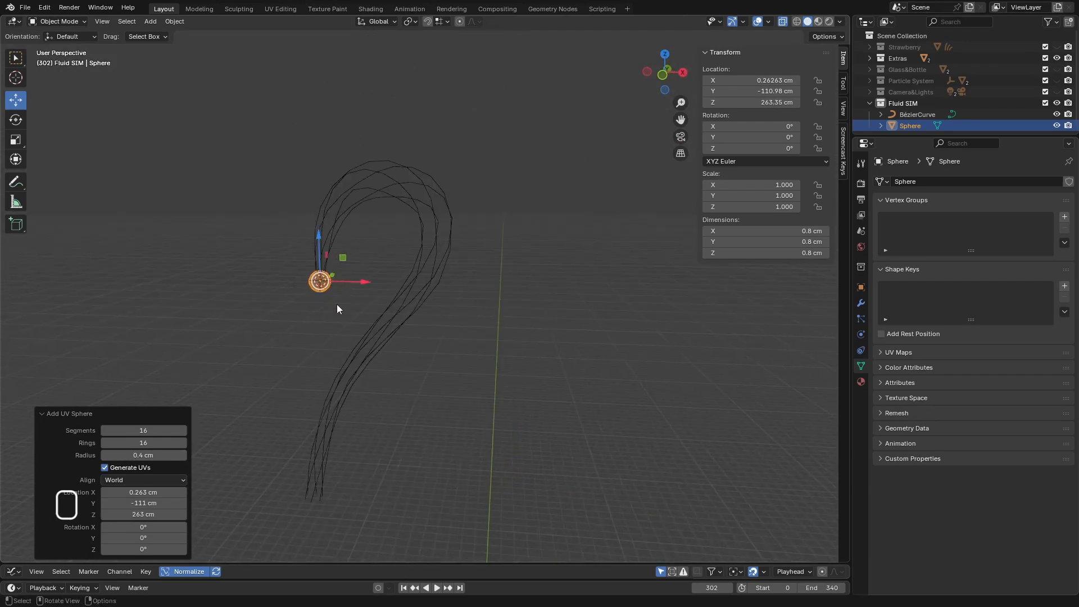
pyautogui.press('KP_1')
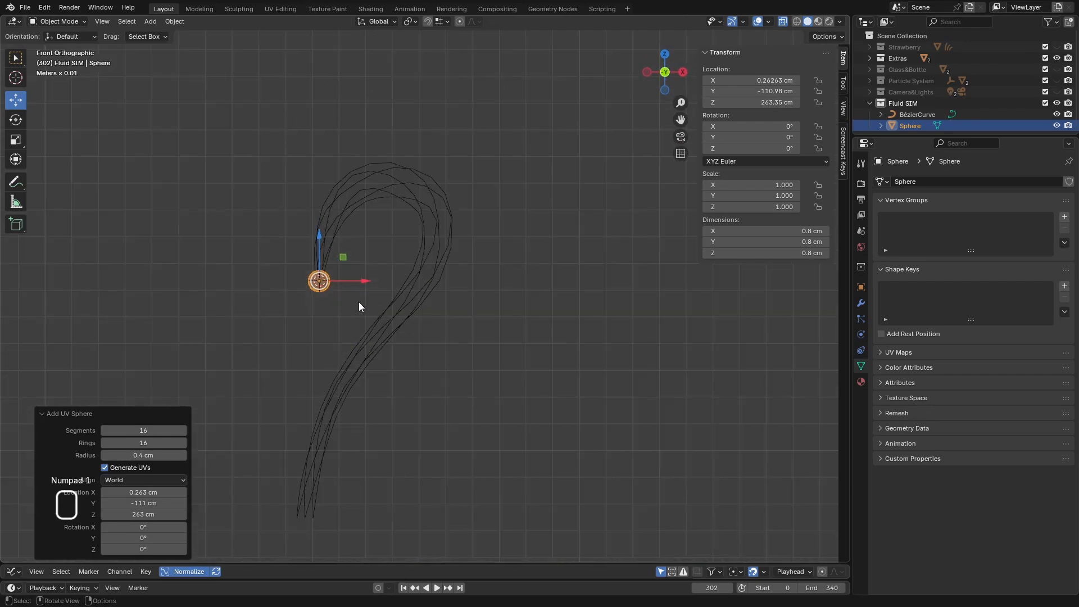
# Add fluid physics to the sphere as a Flow object with flow type Liquid, and deselect the sphere.
pyautogui.click(860, 335)
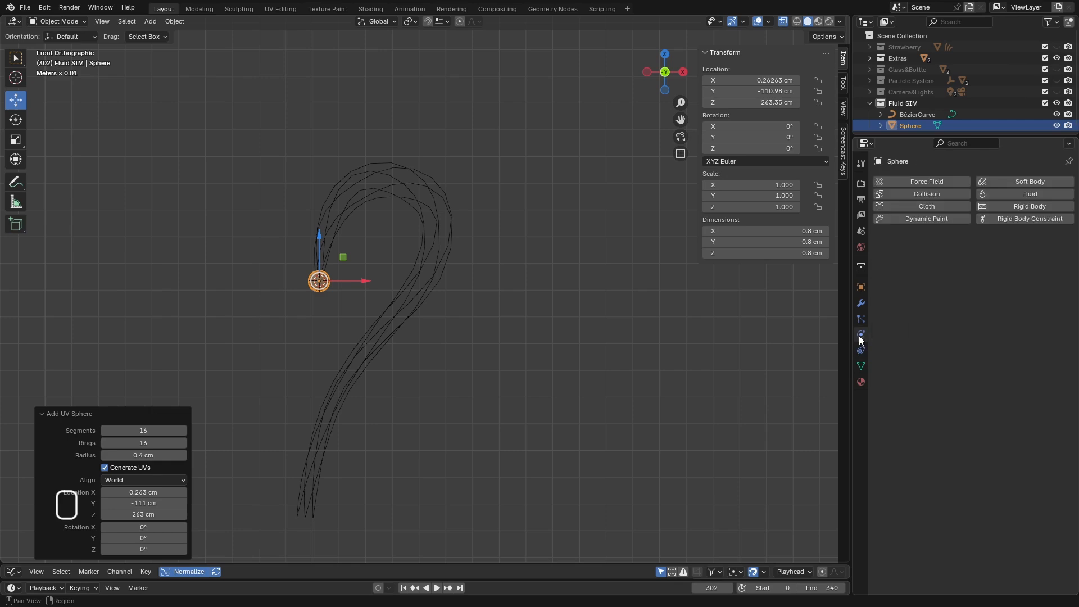
pyautogui.click(1020, 193)
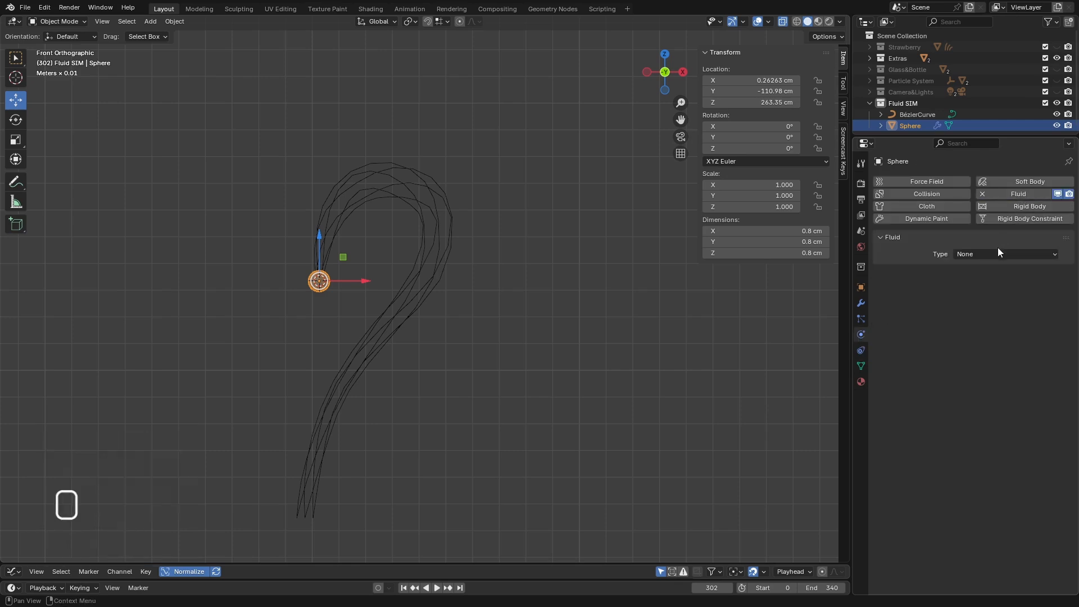
pyautogui.click(998, 253)
pyautogui.click(977, 289)
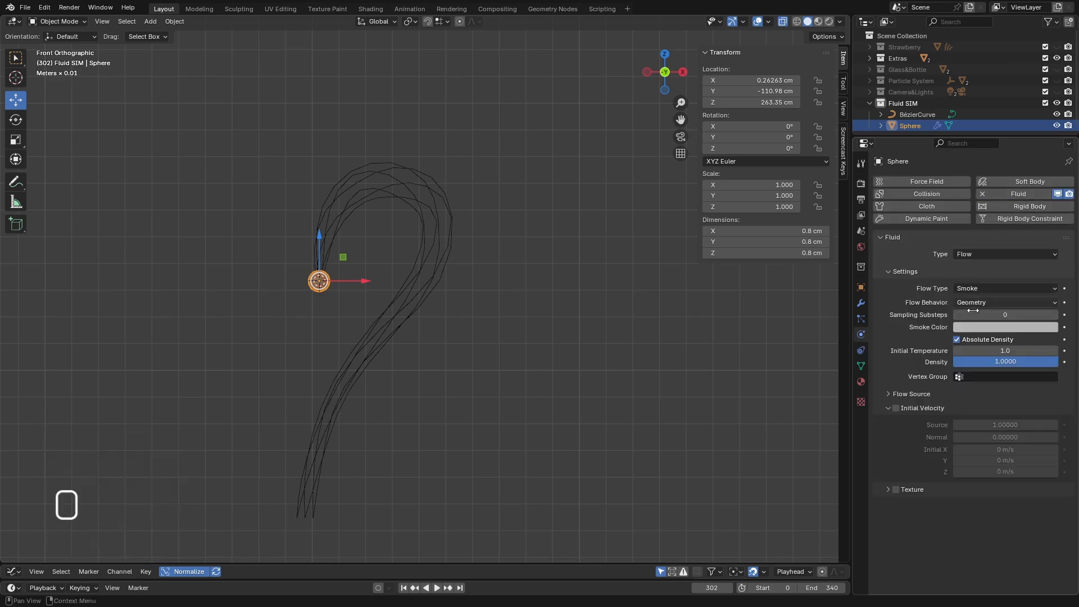
pyautogui.click(975, 288)
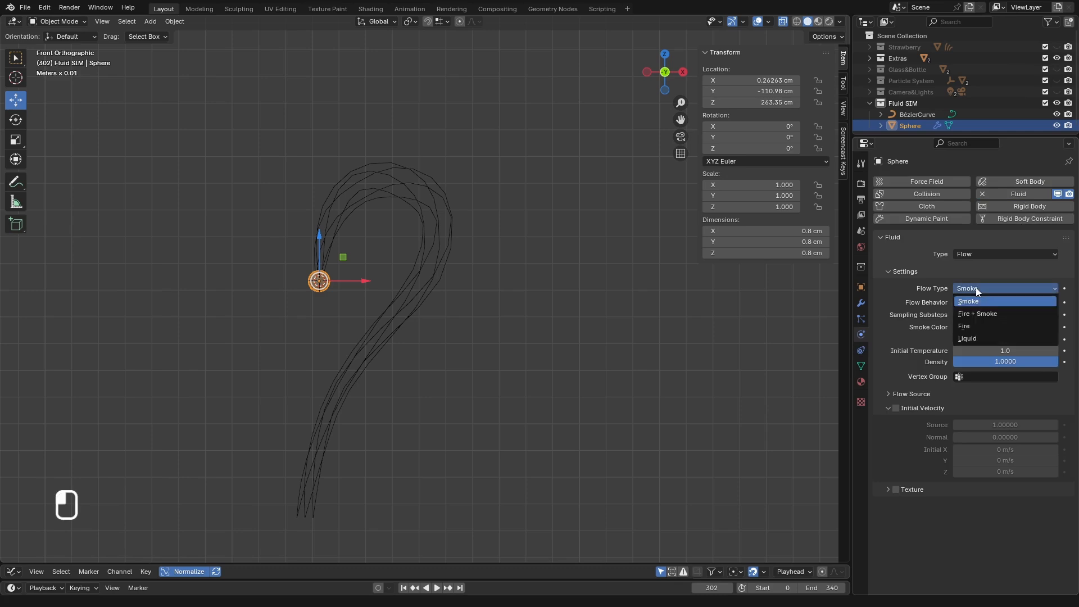
pyautogui.click(970, 338)
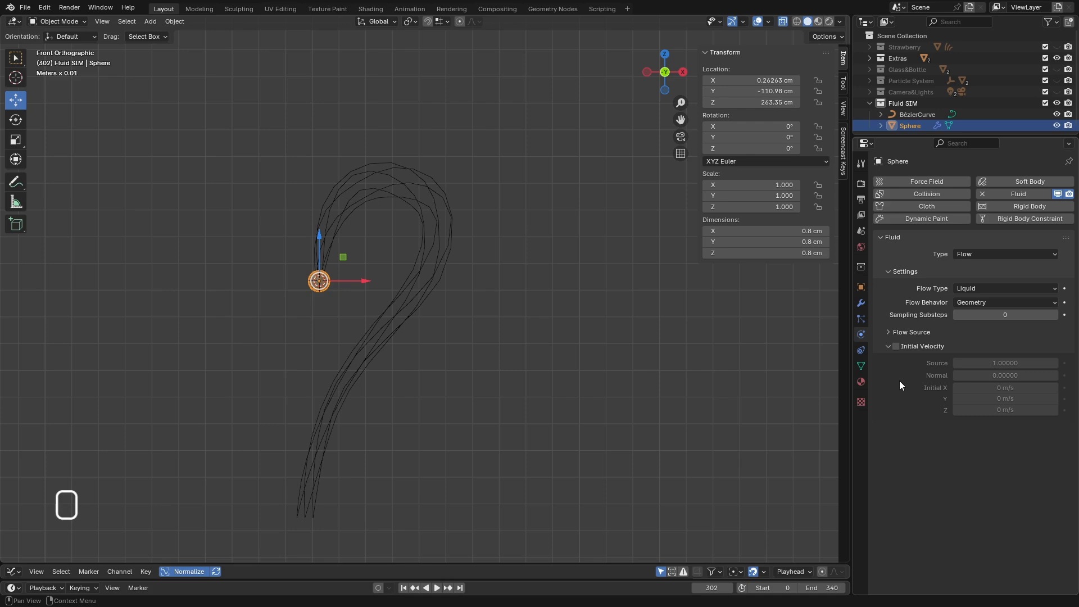
pyautogui.click(892, 333)
pyautogui.click(891, 332)
pyautogui.click(889, 346)
pyautogui.click(475, 309)
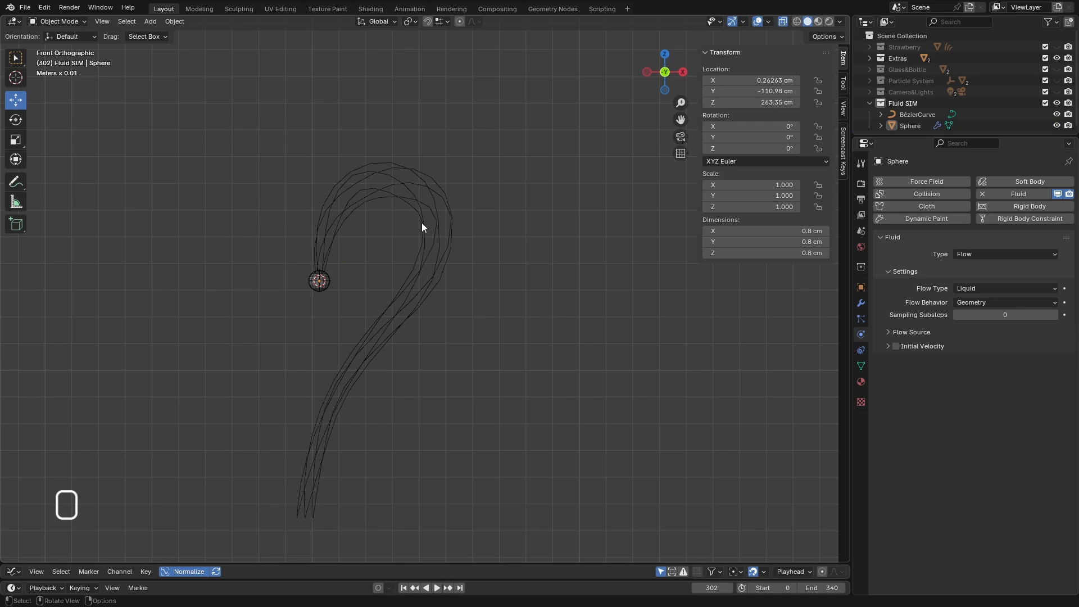
# Add a cube at the 3D cursor with a size of 13.4 cm.
pyautogui.scroll(-3, 396, 264)
pyautogui.scroll(1, 371, 312)
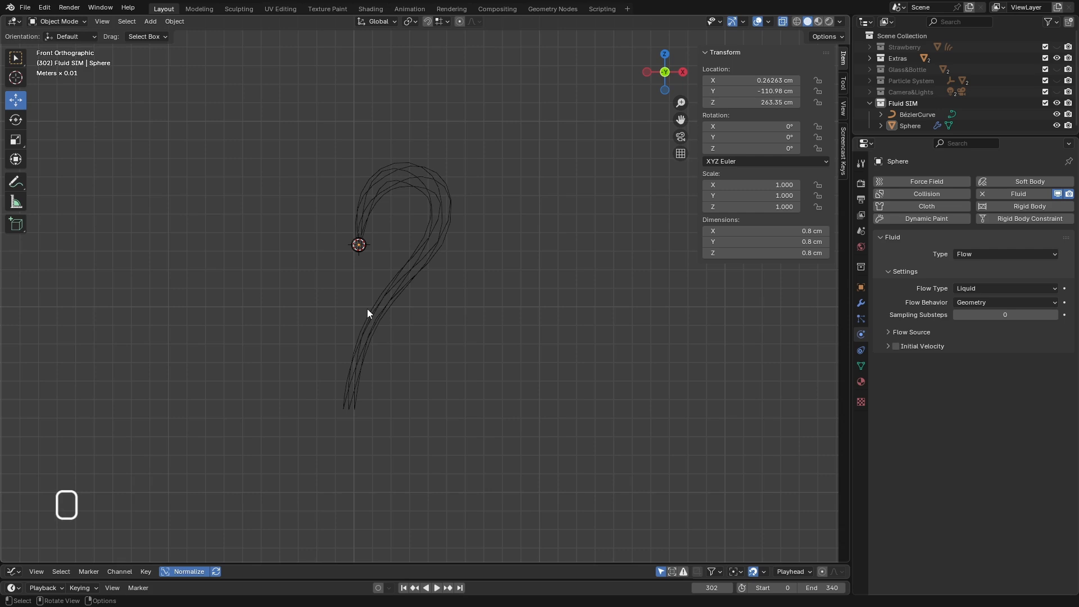
pyautogui.hotkey('ctrl', 'shift', 'a')
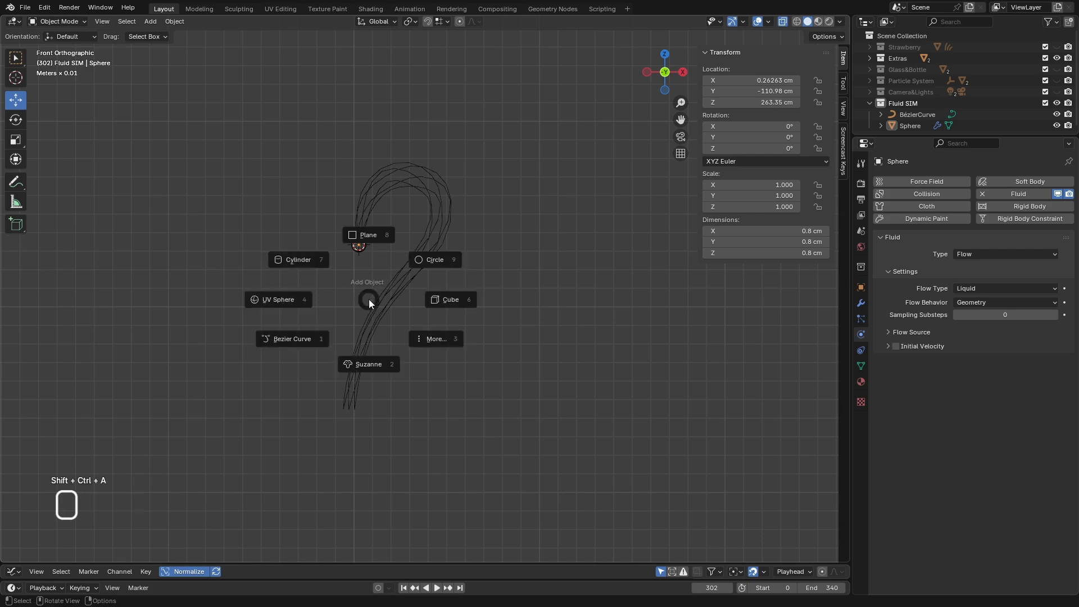
pyautogui.click(440, 299)
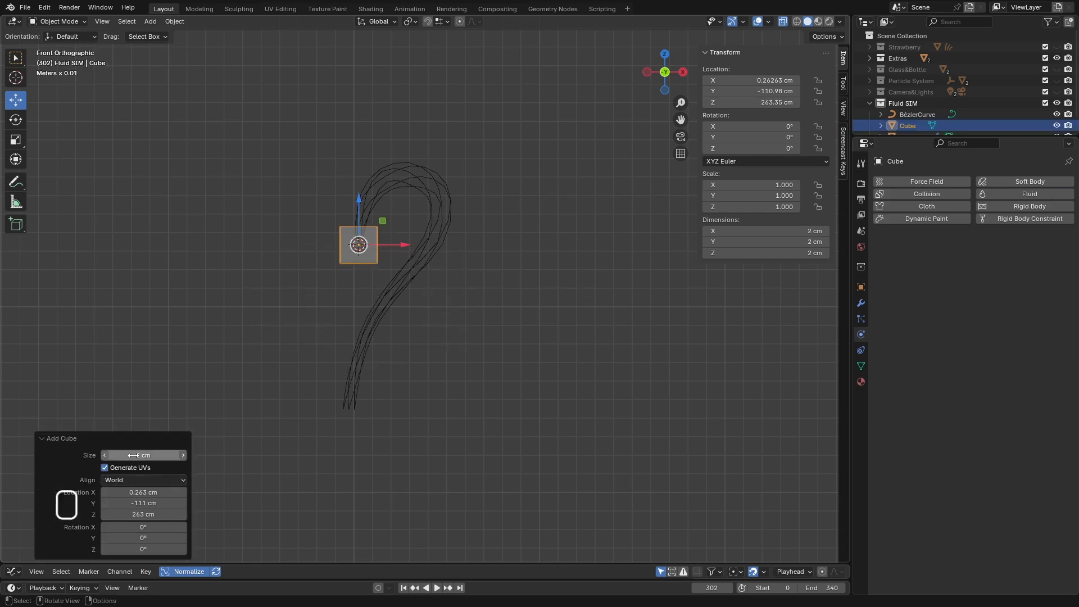
pyautogui.moveTo(181, 455); pyautogui.dragTo(198, 464)
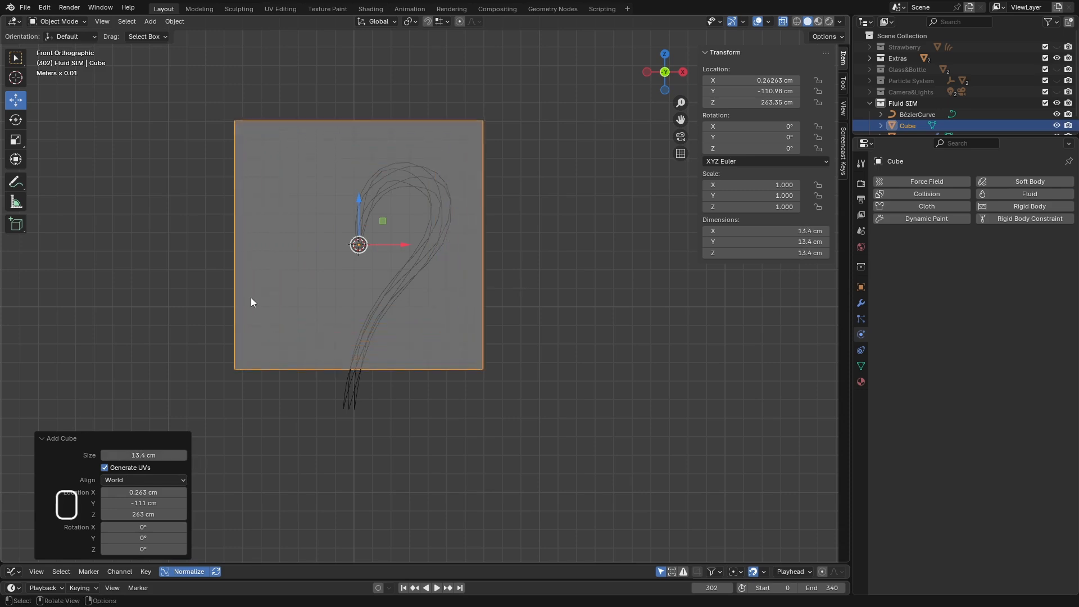
# Fit the cube around all the strands by lowering it, enlarging it to about 15 cm and shifting it along X, and apply its scale.
pyautogui.moveTo(358, 200); pyautogui.dragTo(359, 238)
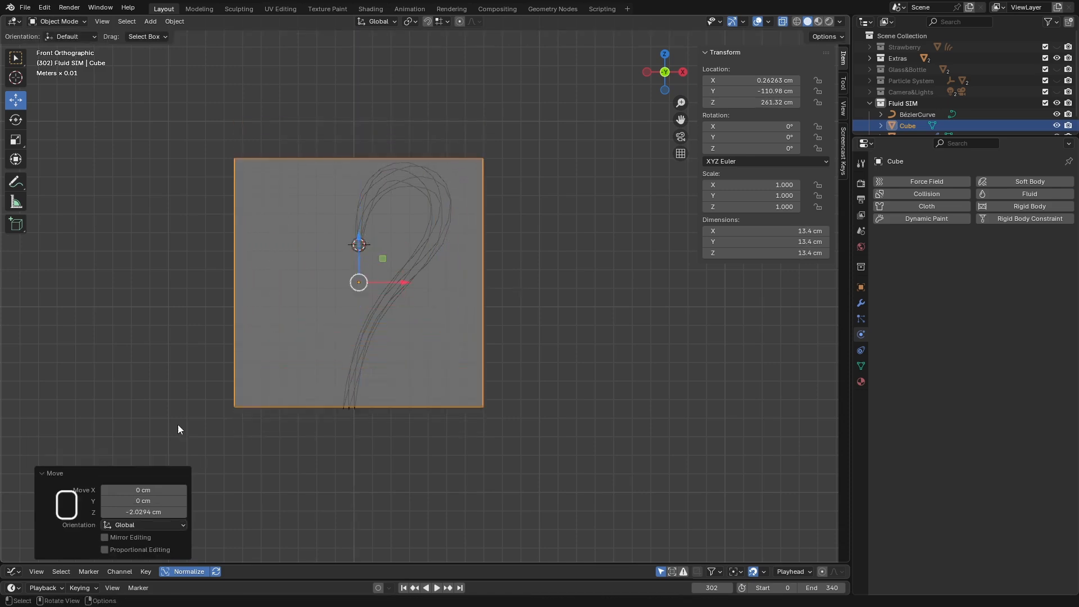
pyautogui.press('s')
pyautogui.click(397, 318)
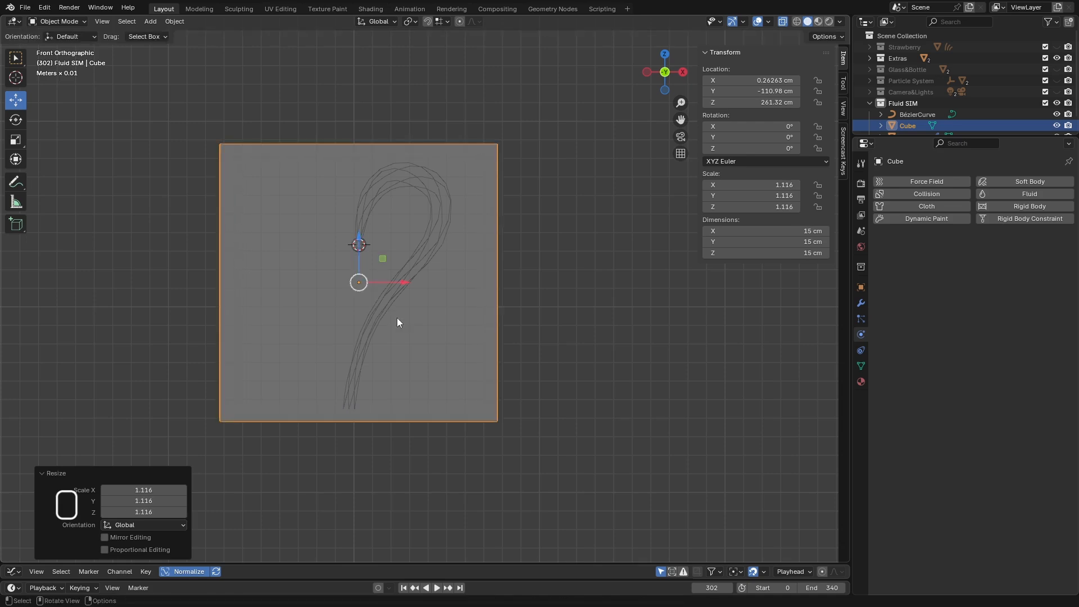
pyautogui.moveTo(405, 282); pyautogui.dragTo(421, 283)
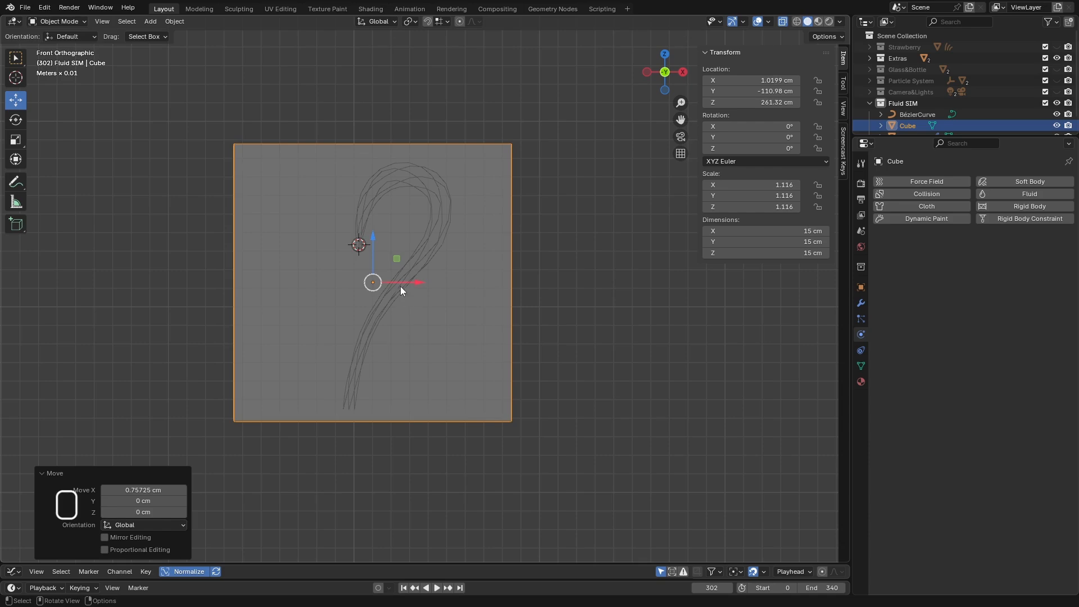
pyautogui.moveTo(400, 285); pyautogui.dragTo(409, 317, button='middle')
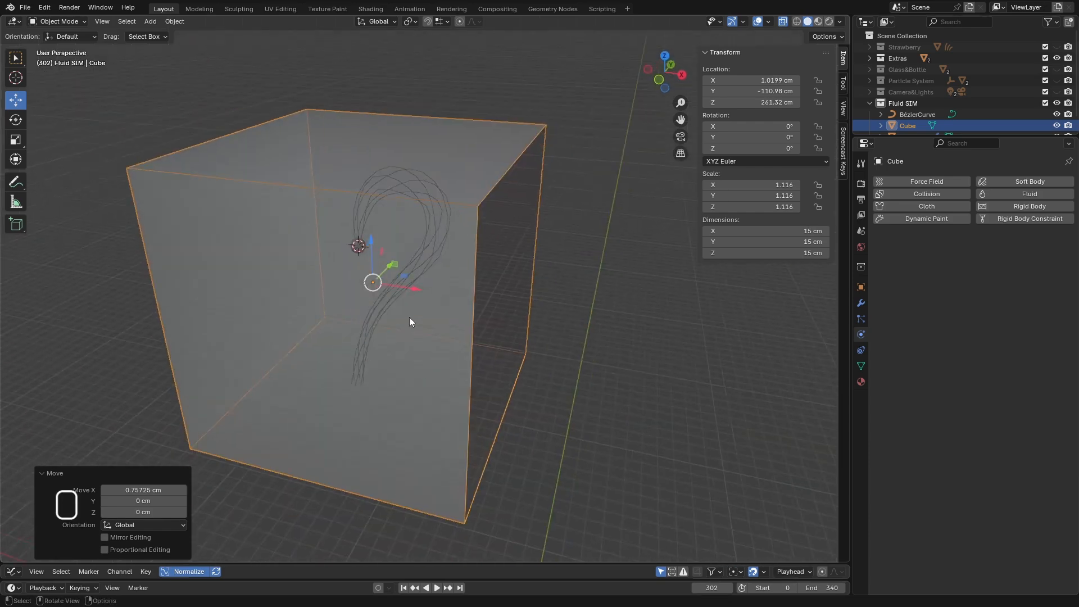
pyautogui.hotkey('ctrl', 'a')
pyautogui.click(469, 278)
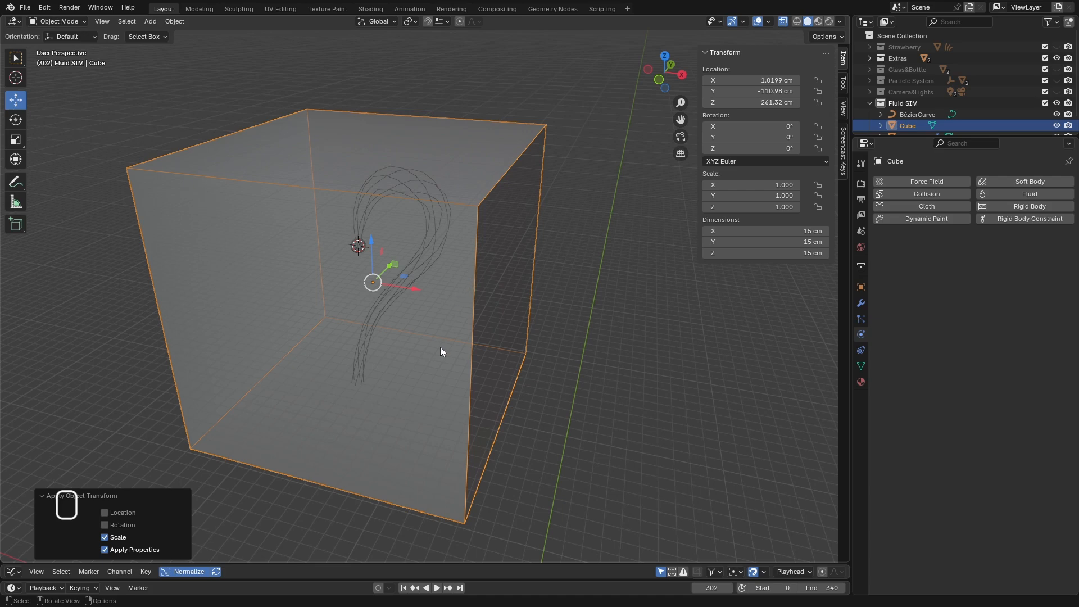
# Add fluid physics to the cube as a Domain with domain type Liquid.
pyautogui.click(1033, 193)
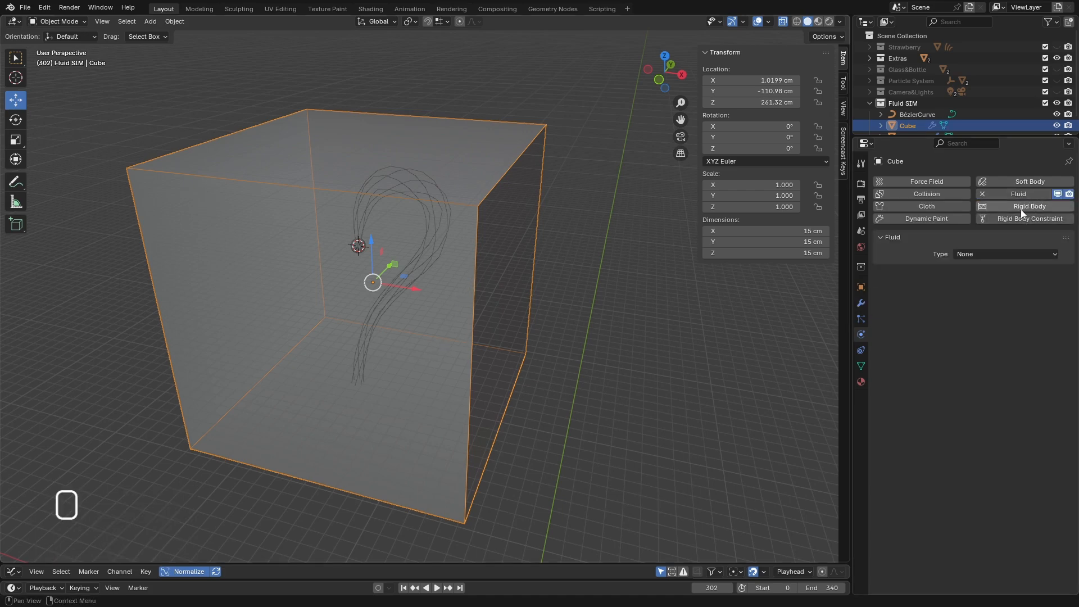
pyautogui.click(987, 255)
pyautogui.click(981, 281)
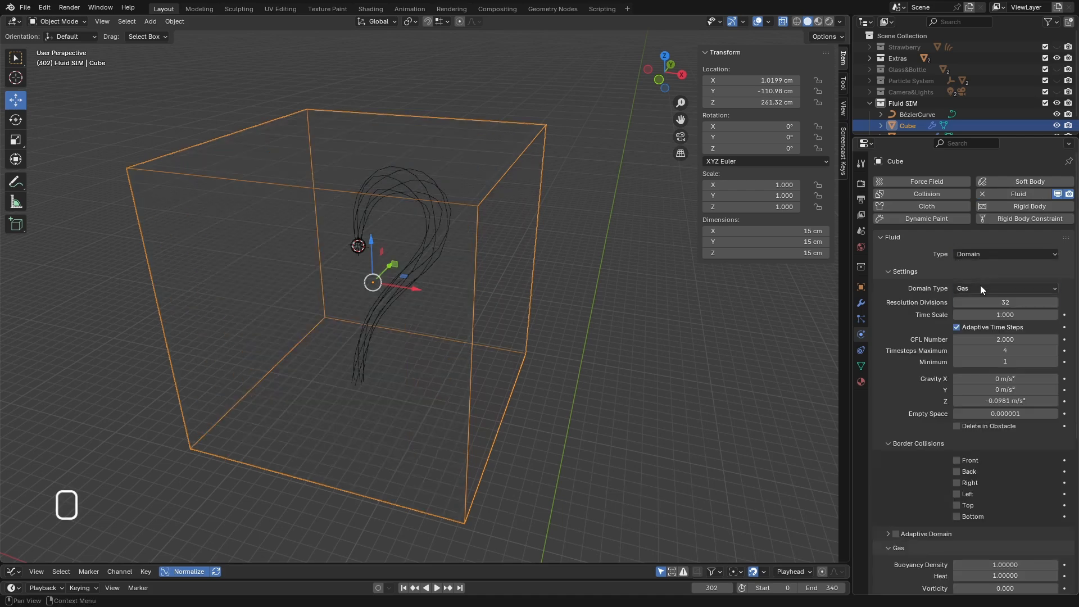
pyautogui.click(980, 284)
pyautogui.click(980, 312)
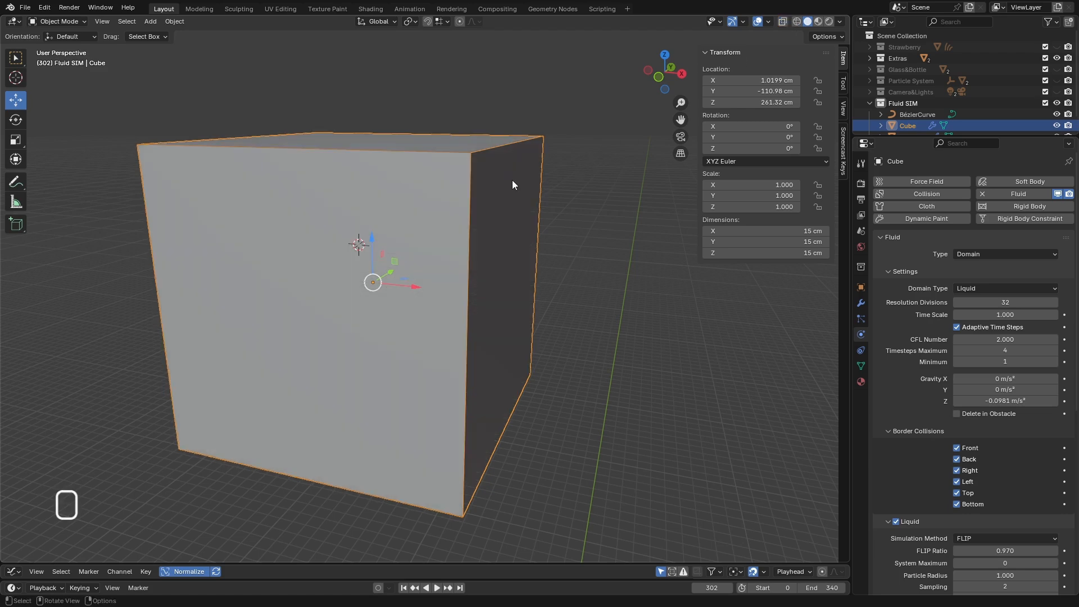
# Change the domain cube's viewport display mode to show only its edges, and deselect the cube.
pyautogui.hotkey('shift', 'w')
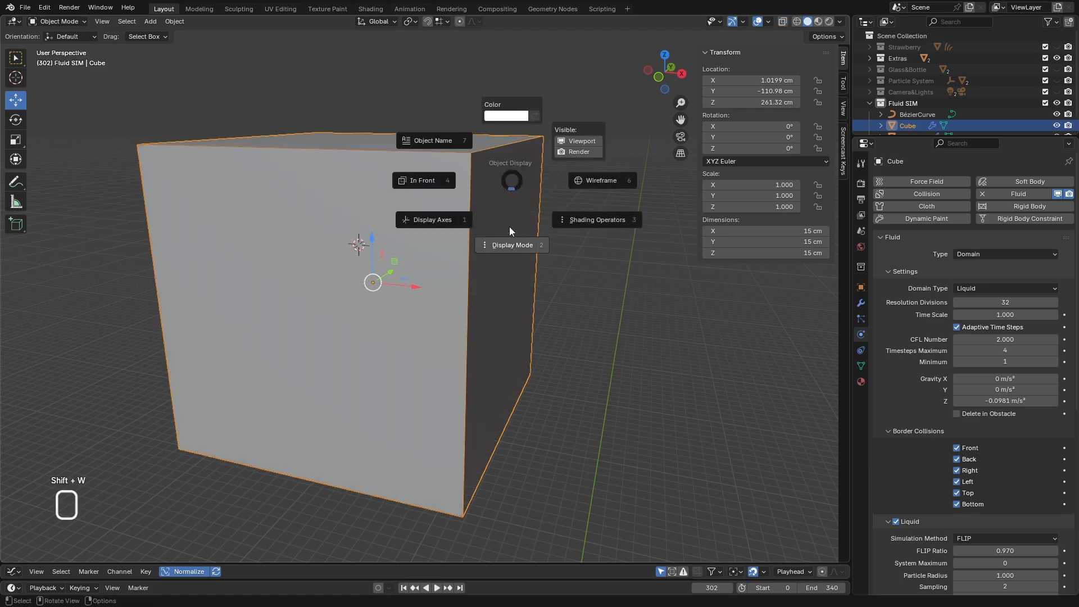
pyautogui.moveTo(511, 244)
pyautogui.click(562, 253)
pyautogui.click(494, 308)
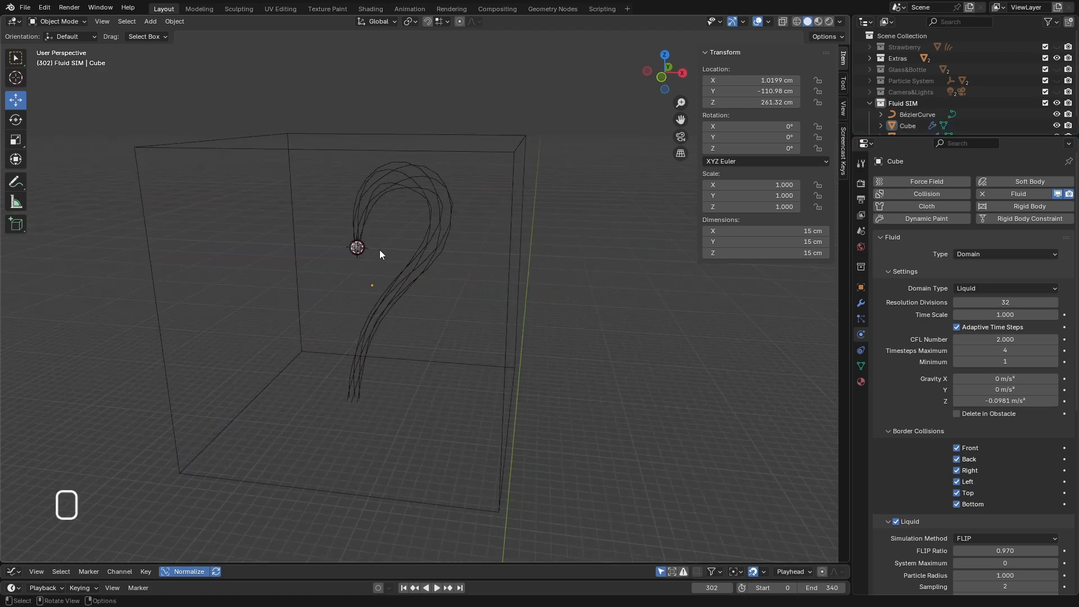
# Select the strand curve and give it a force field of type Force with the shape Curve.
pyautogui.scroll(5, 368, 249)
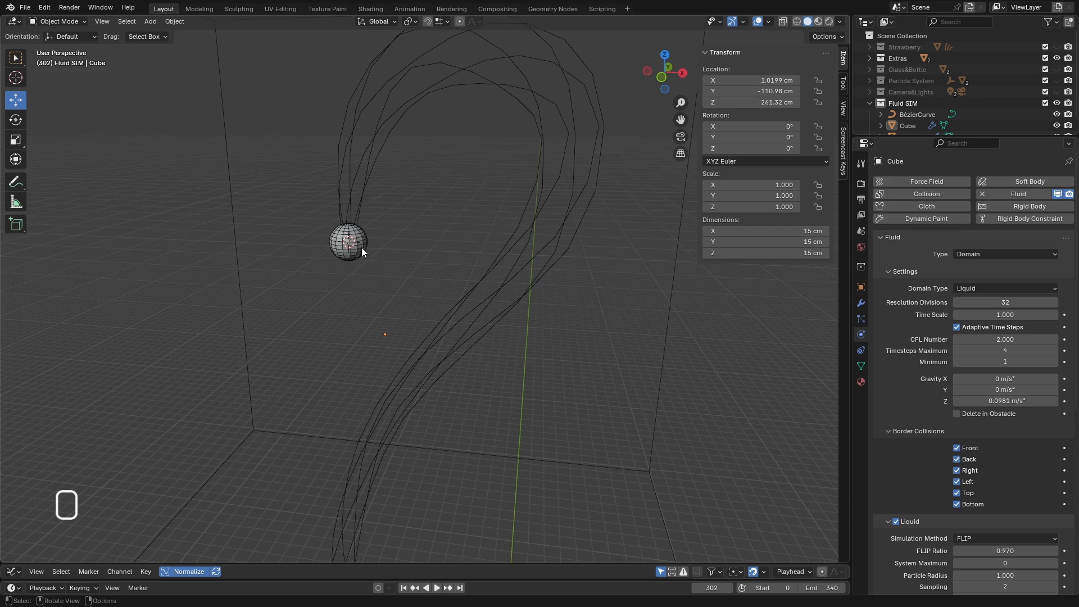
pyautogui.click(360, 201)
pyautogui.scroll(-3, 363, 255)
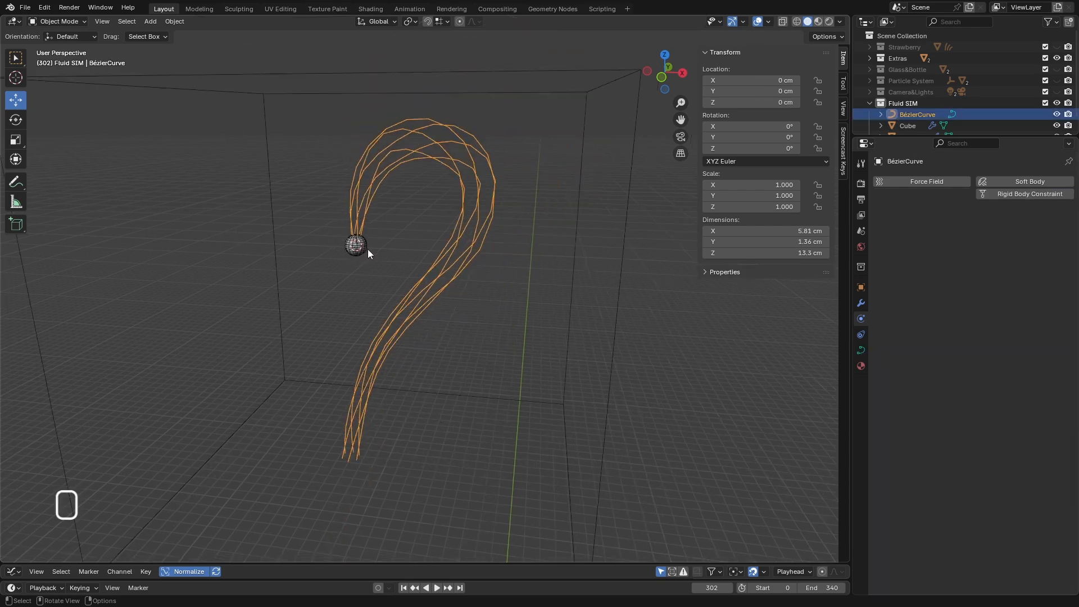
pyautogui.moveTo(368, 249); pyautogui.dragTo(390, 288, button='middle')
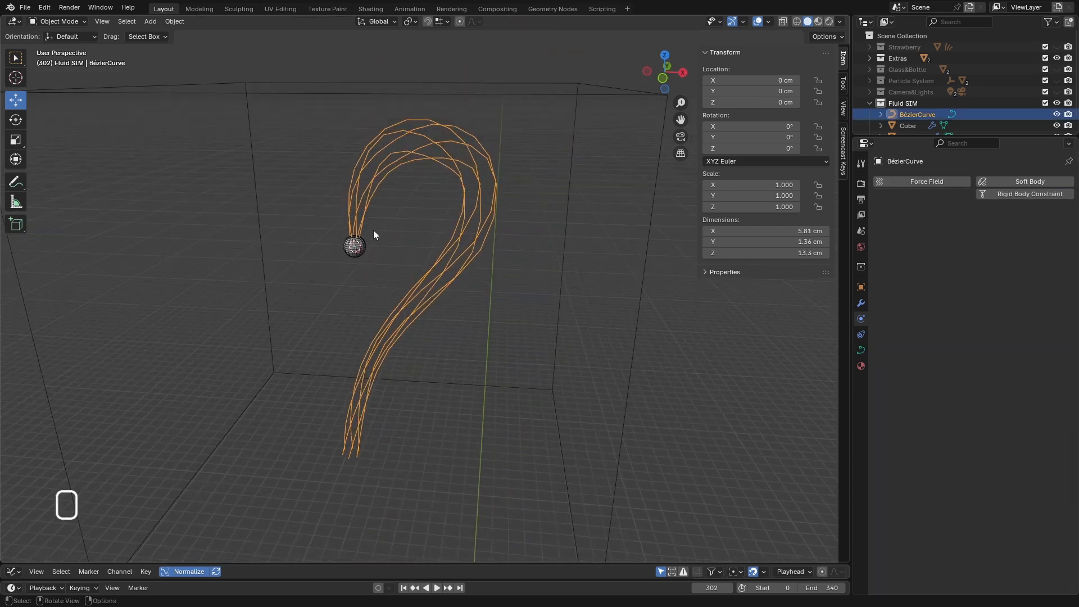
pyautogui.press('ctrl+F15')
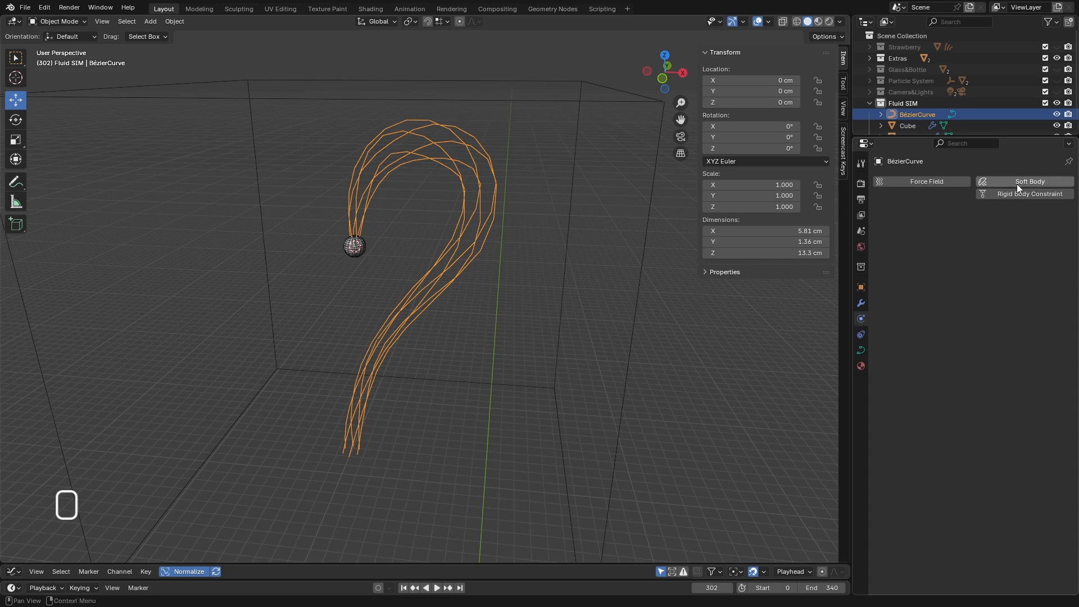
pyautogui.click(926, 183)
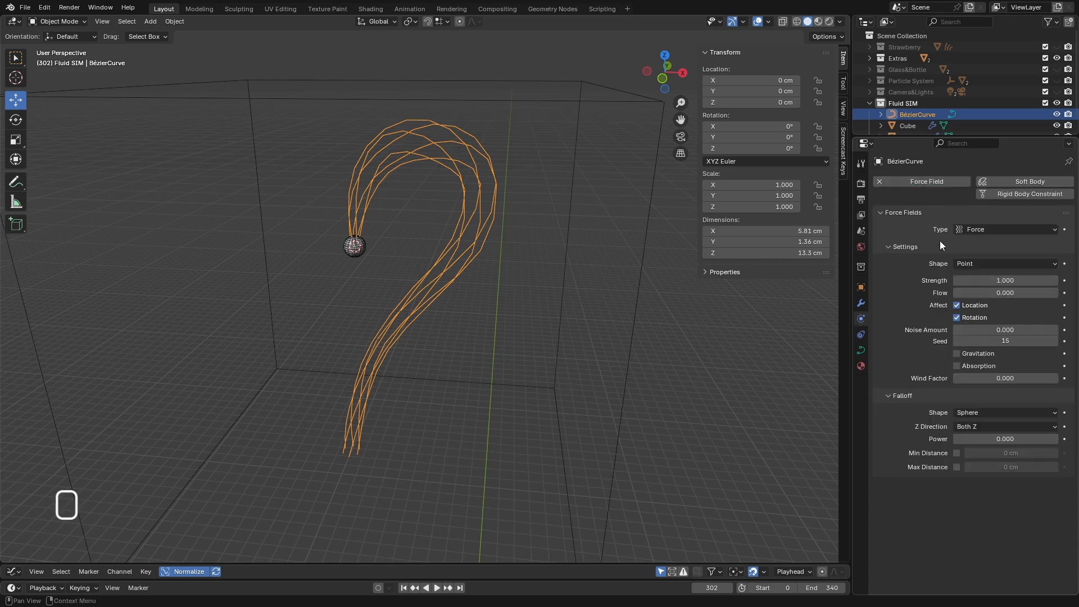
pyautogui.click(970, 265)
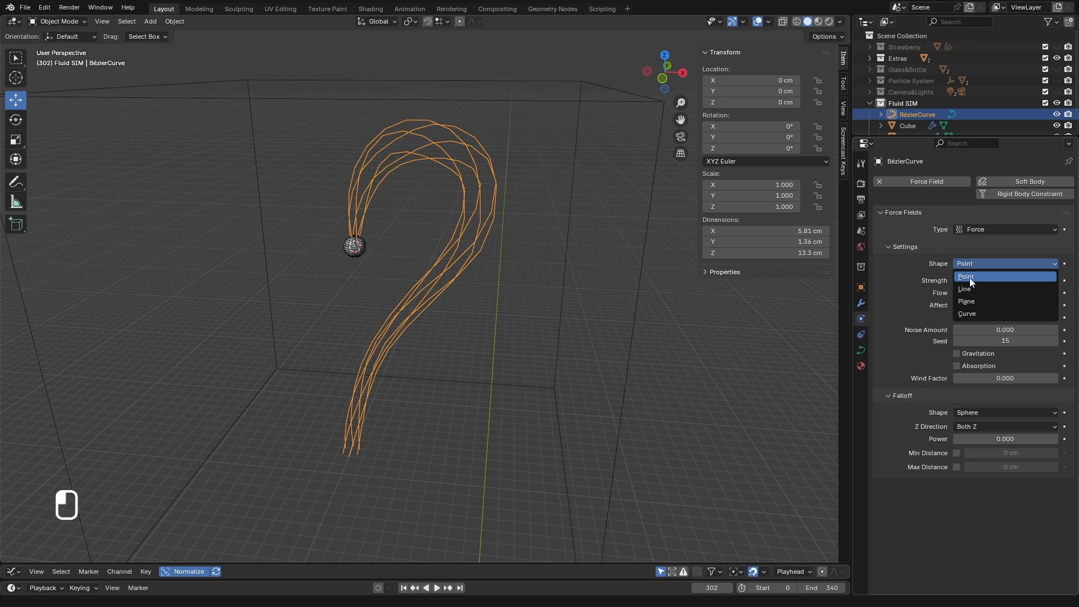
pyautogui.click(971, 314)
# Set the curve's force field strength to -20, flow to 1 and noise amount to 10.
pyautogui.click(989, 279)
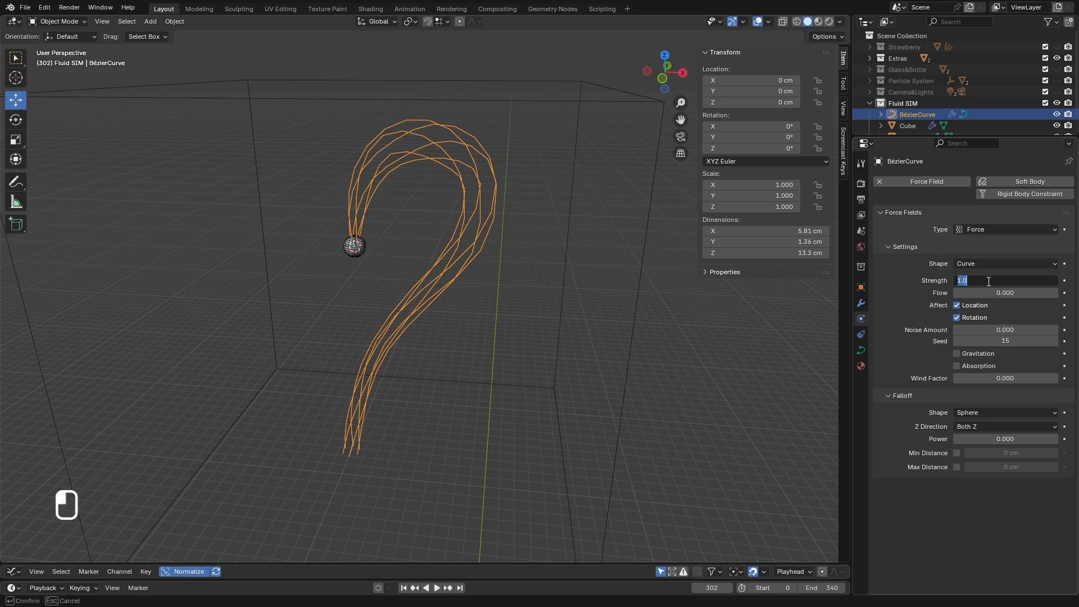
pyautogui.write('-202')
pyautogui.press('BackSpace')
pyautogui.press('Return')
pyautogui.click(994, 292)
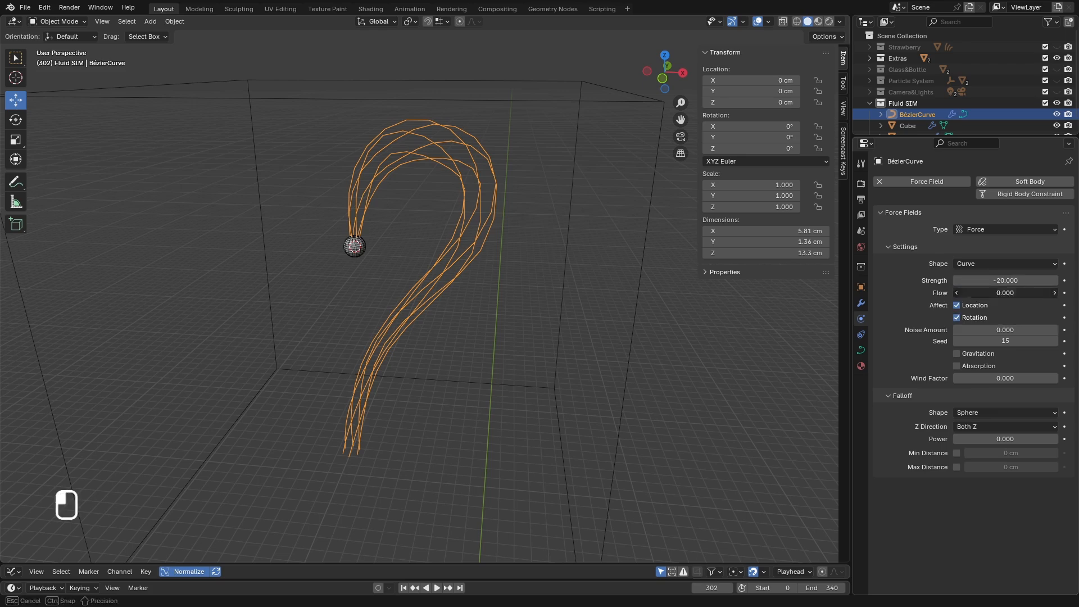
pyautogui.write('1')
pyautogui.press('Return')
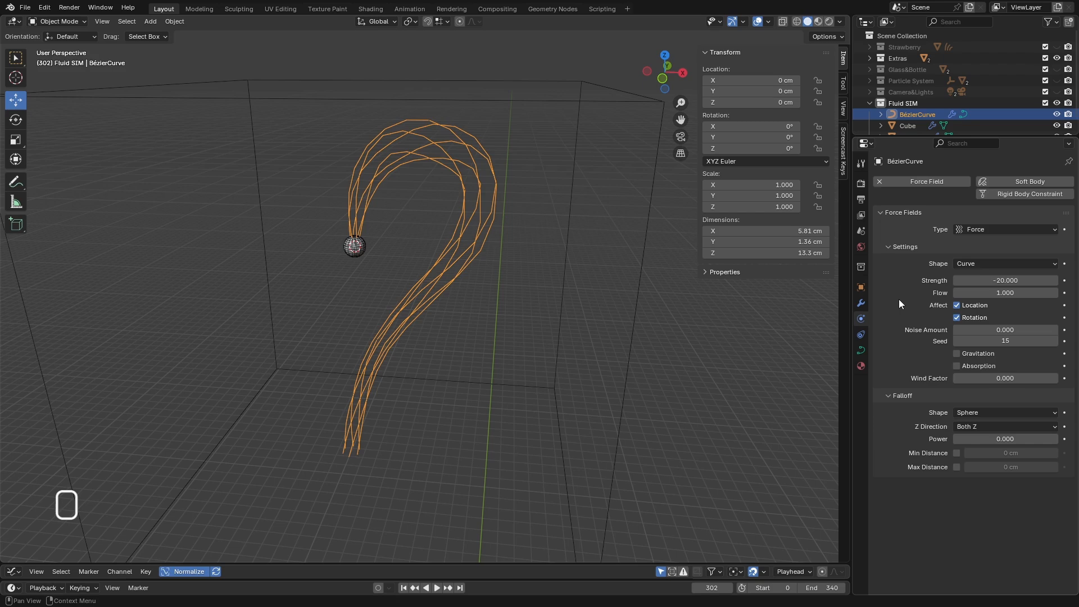
pyautogui.click(989, 330)
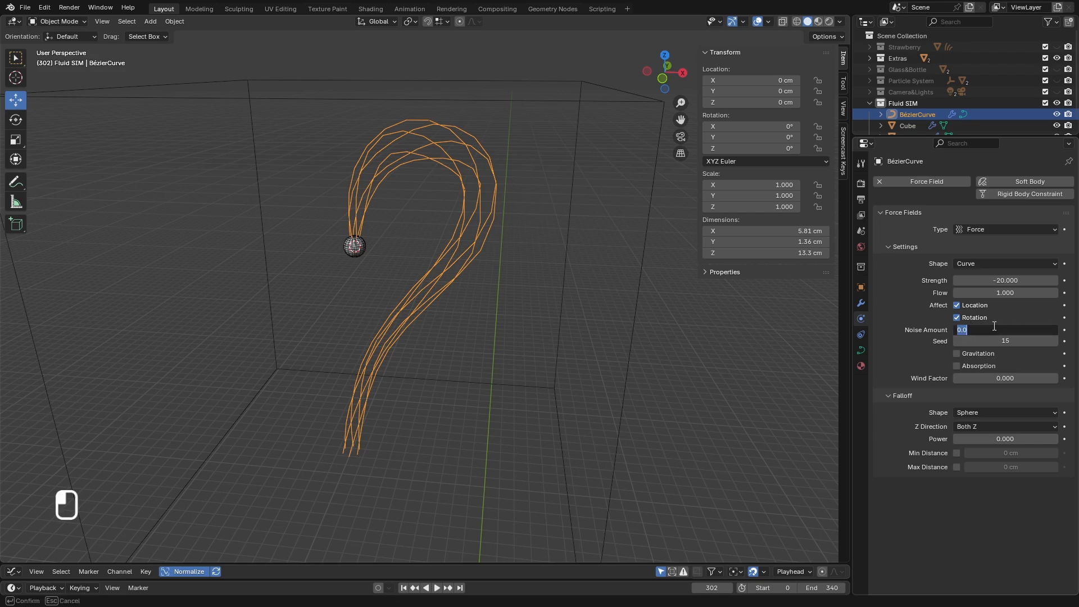
pyautogui.write('10')
pyautogui.press('Return')
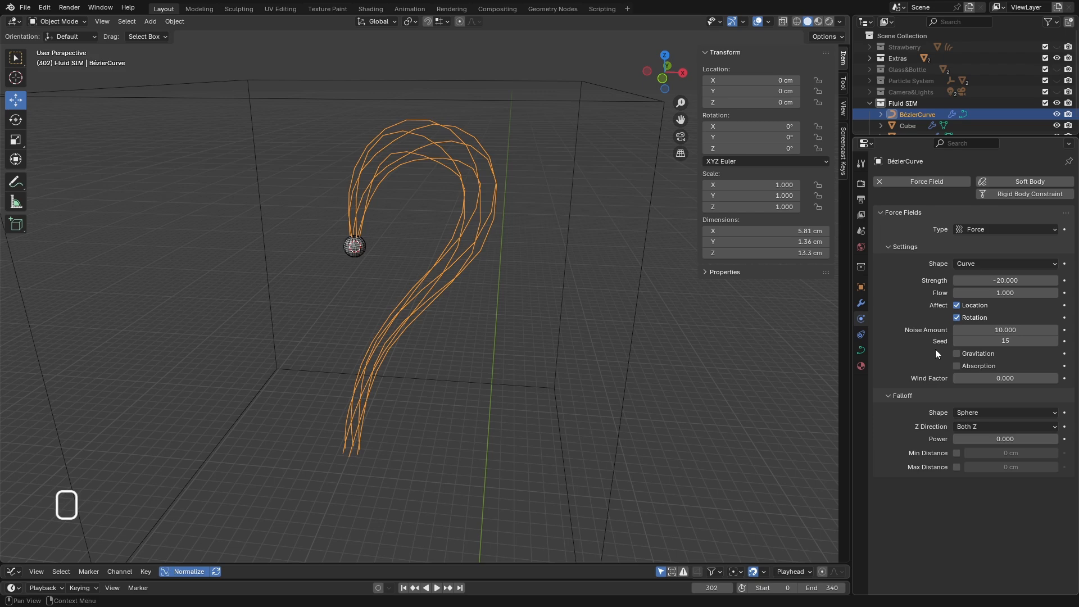
# Save the project as a new file named "Fluid SIM" in the Blend folder.
pyautogui.moveTo(586, 257); pyautogui.dragTo(498, 219, button='middle')
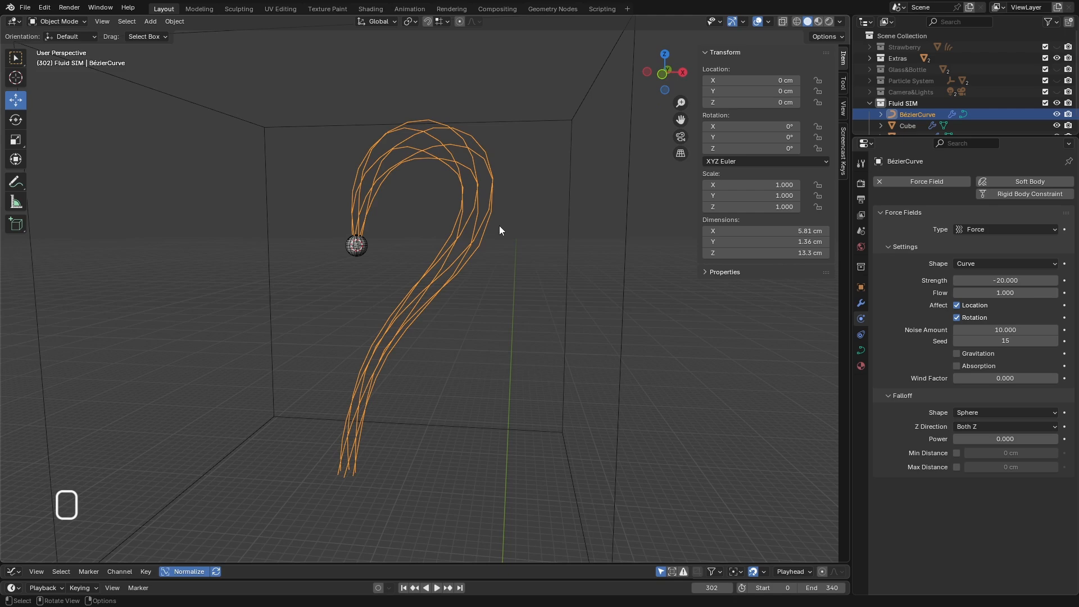
pyautogui.click(25, 8)
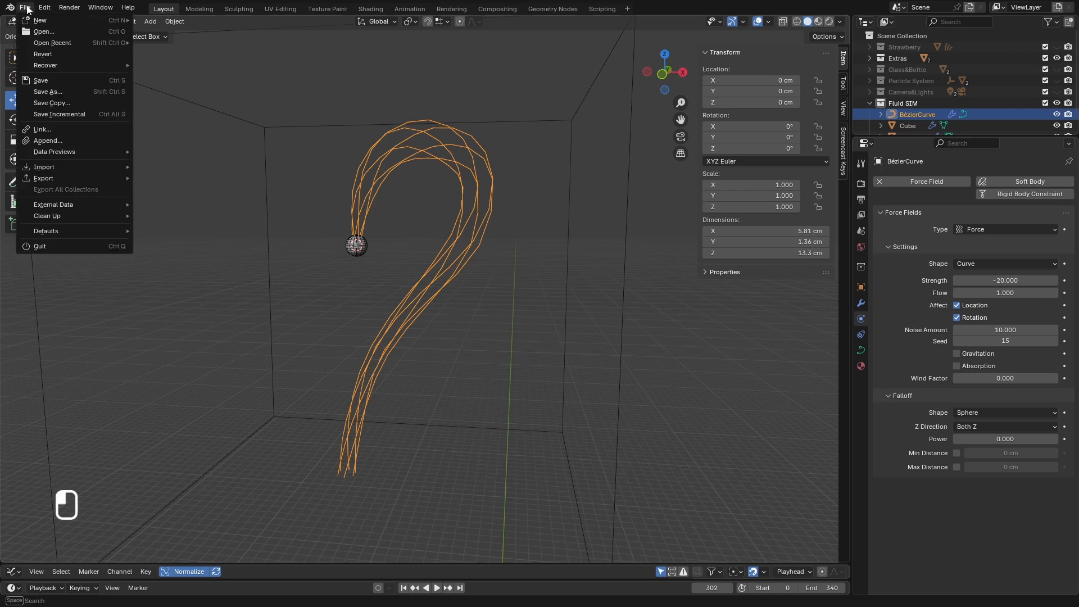
pyautogui.click(47, 91)
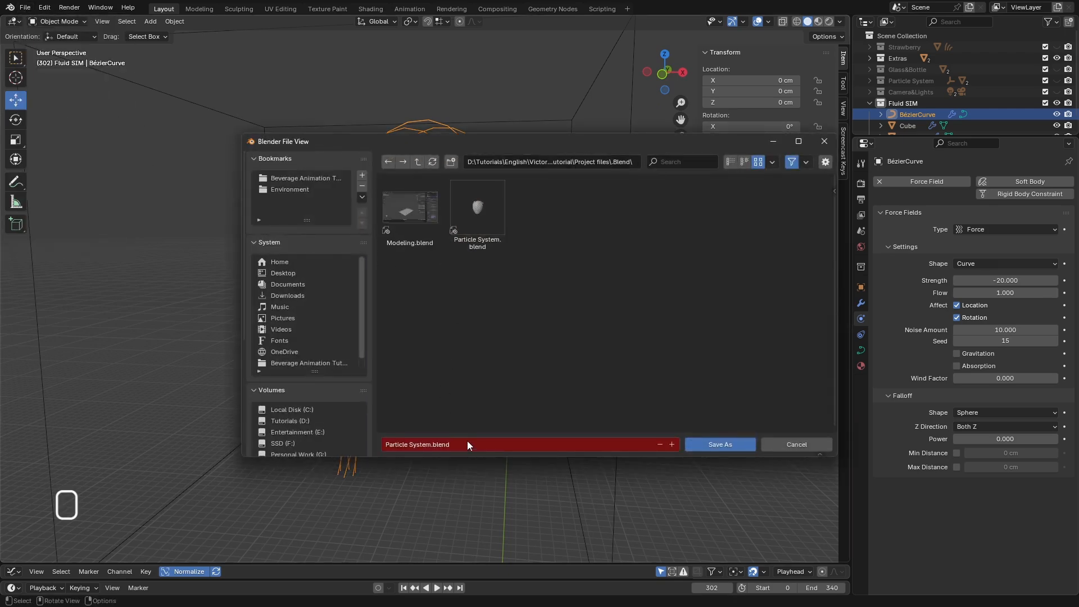
pyautogui.click(468, 442)
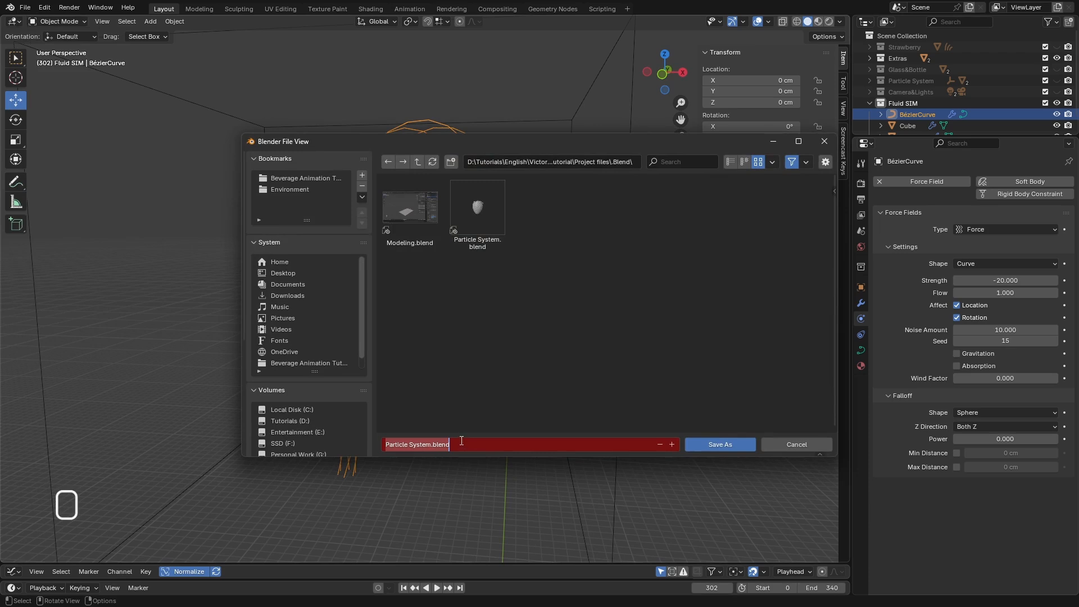
pyautogui.press('BackSpace')
pyautogui.write('Fluid SI')
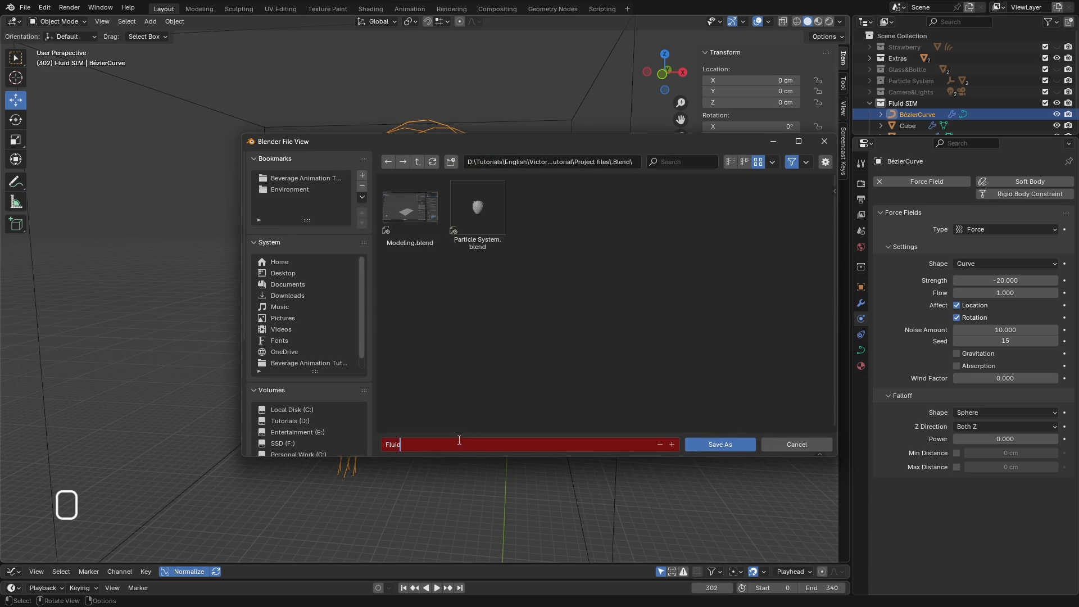
pyautogui.write('M')
pyautogui.press('Return')
pyautogui.click(704, 443)
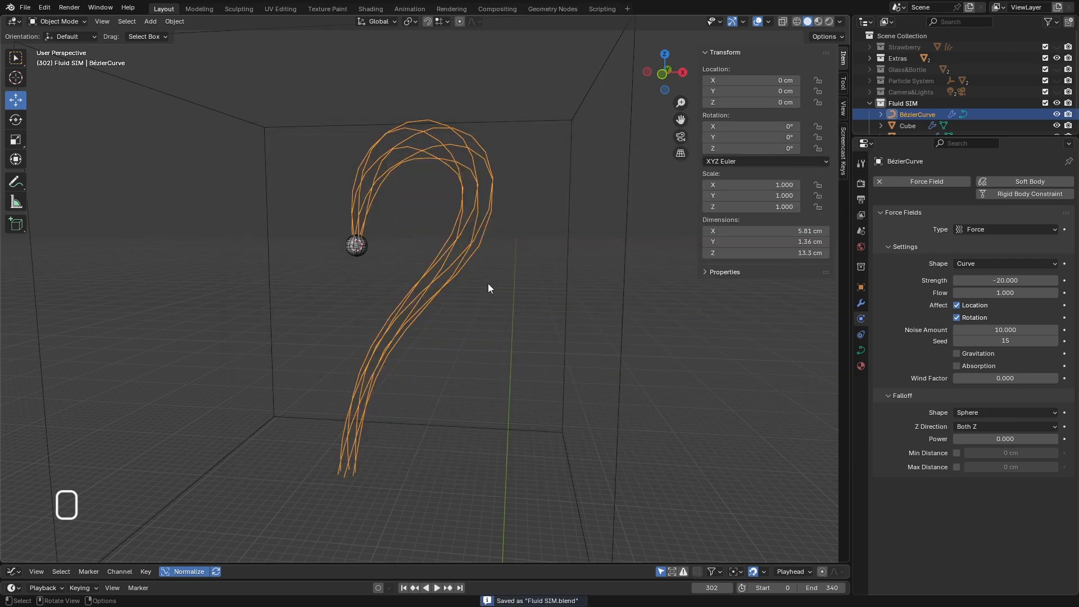
# Rename the cube in the Fluid SIM collection as "Domain".
pyautogui.scroll(-5, 488, 289)
pyautogui.click(513, 175)
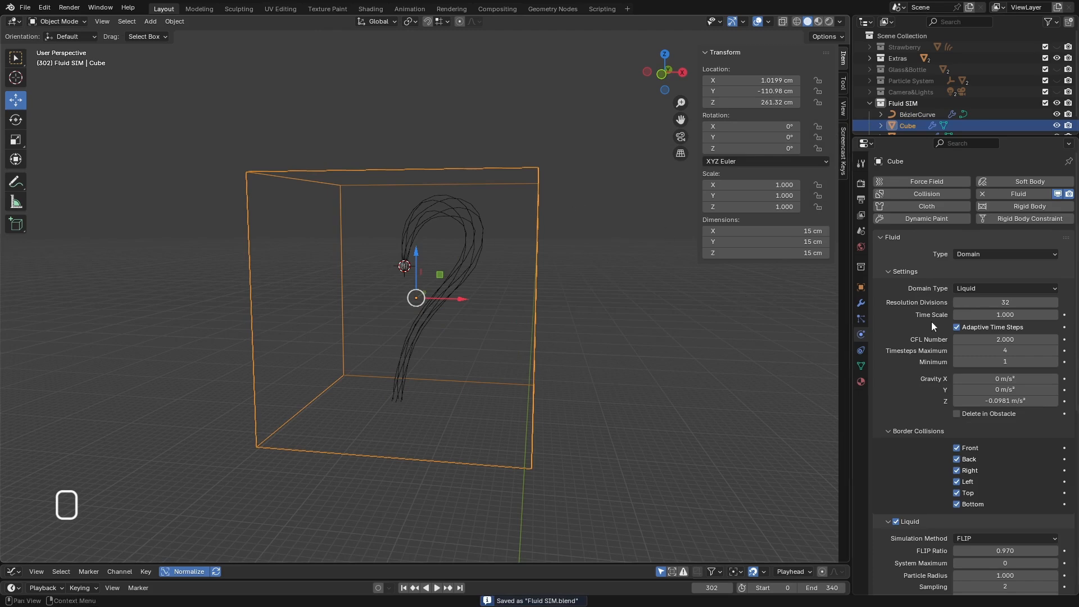
pyautogui.scroll(-1, 909, 115)
pyautogui.doubleClick(907, 110)
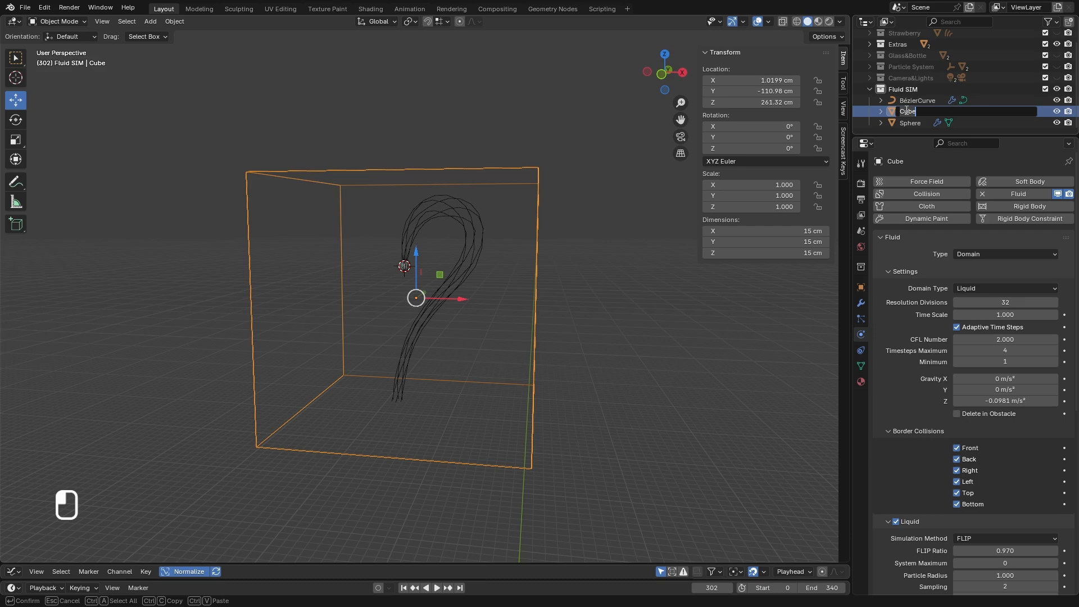
pyautogui.write('Domain')
# Rename the sphere in the Fluid SIM collection as "Flow".
pyautogui.click(915, 123)
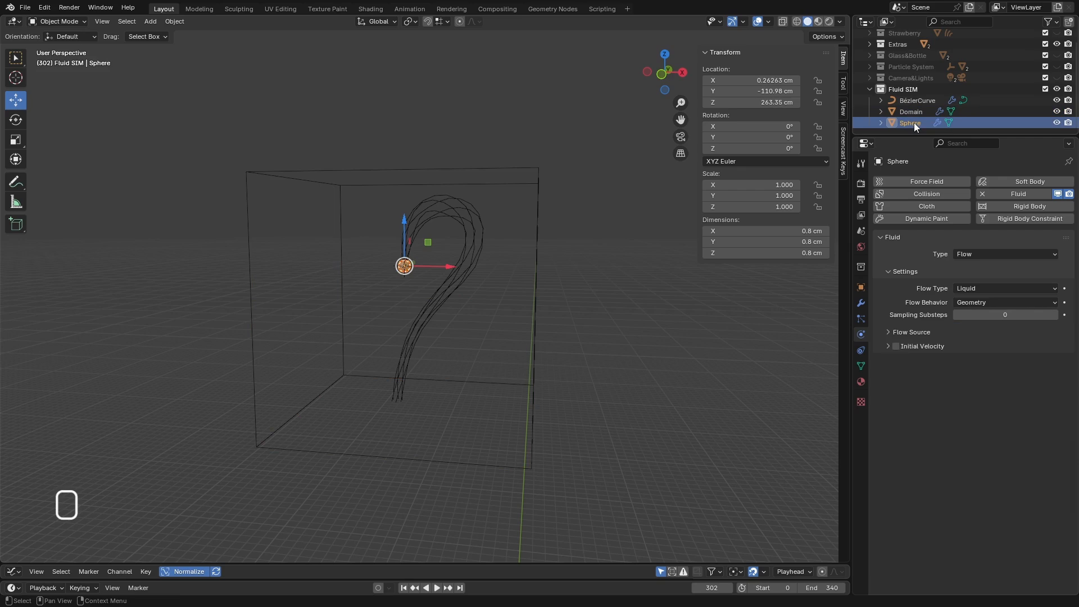
pyautogui.doubleClick(913, 123)
pyautogui.write('Fl')
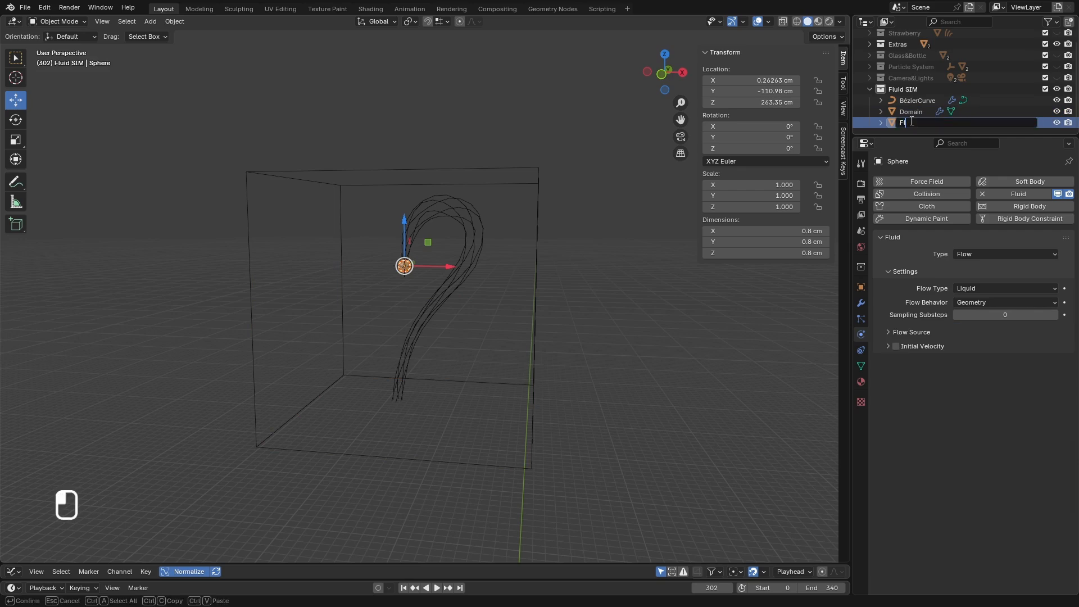
pyautogui.write('ow')
pyautogui.press('Return')
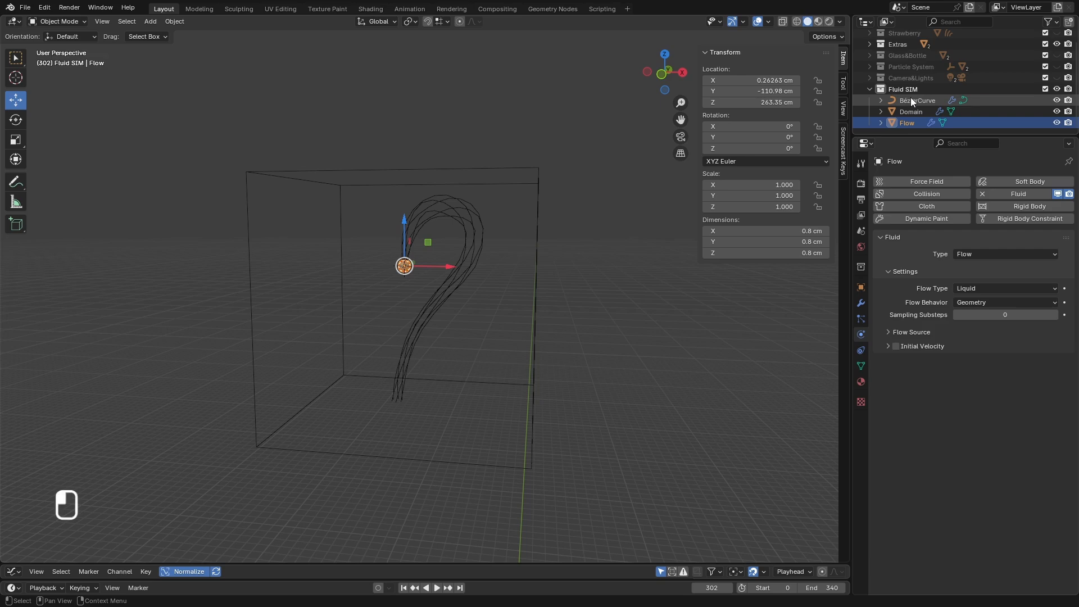
# Rename the Bézier strand curve in the Fluid SIM collection as "Path".
pyautogui.click(911, 99)
pyautogui.doubleClick(913, 100)
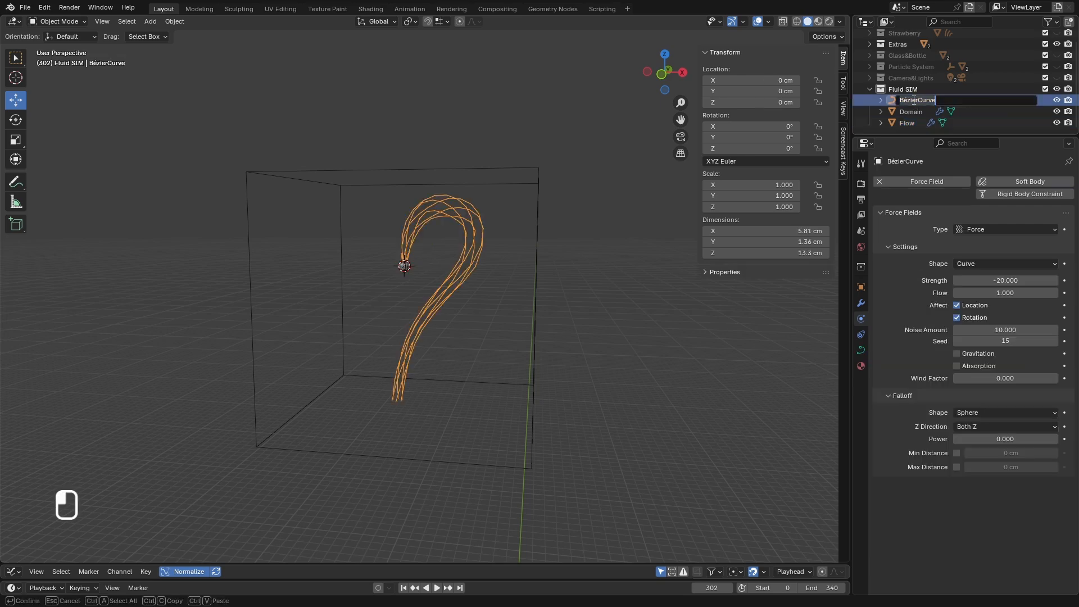
pyautogui.write('Path')
pyautogui.click(936, 156)
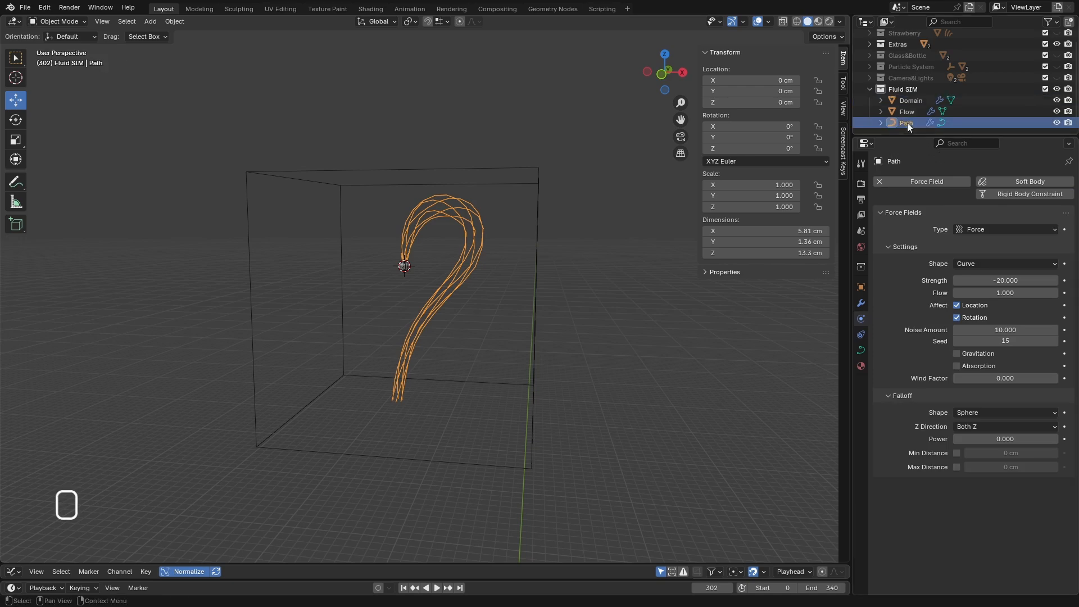
# Select the Domain cube to show its fluid settings and save the file.
pyautogui.click(534, 262)
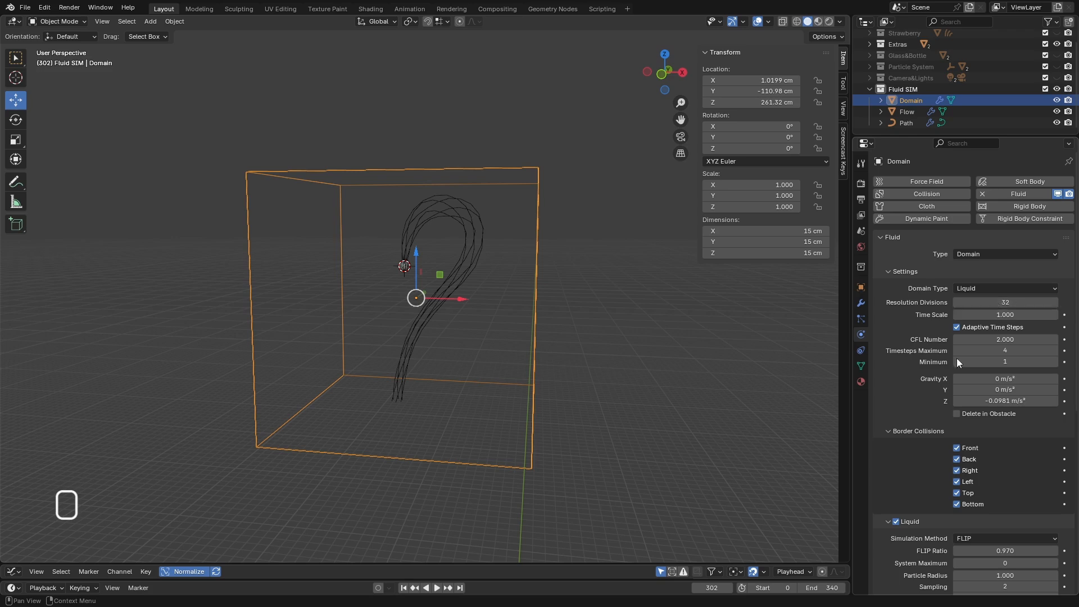
pyautogui.scroll(-5, 923, 397)
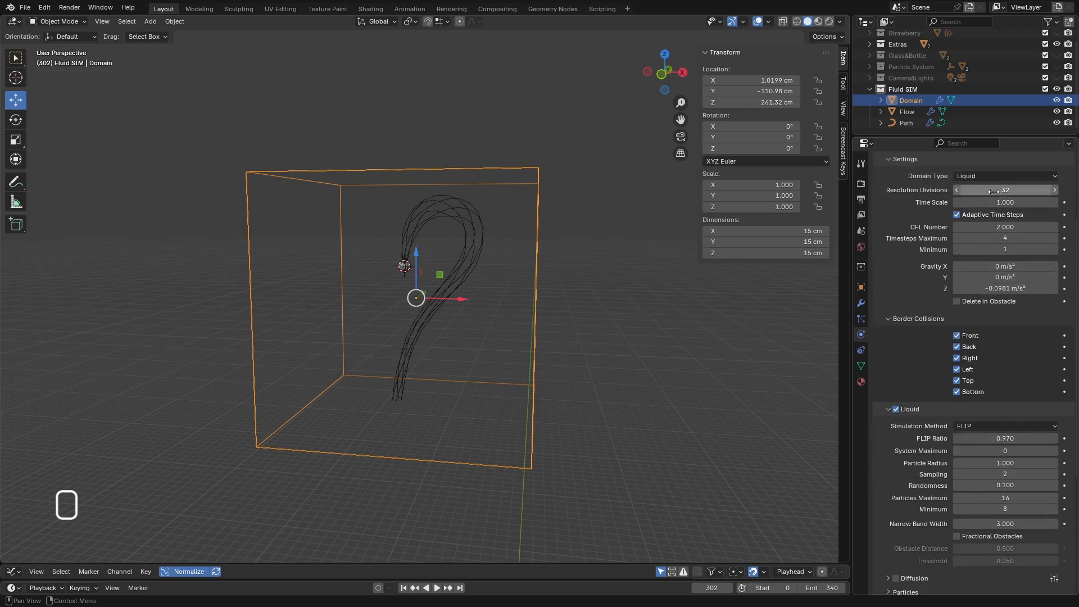
pyautogui.moveTo(612, 270); pyautogui.dragTo(528, 265, button='middle')
pyautogui.hotkey('ctrl', 's')
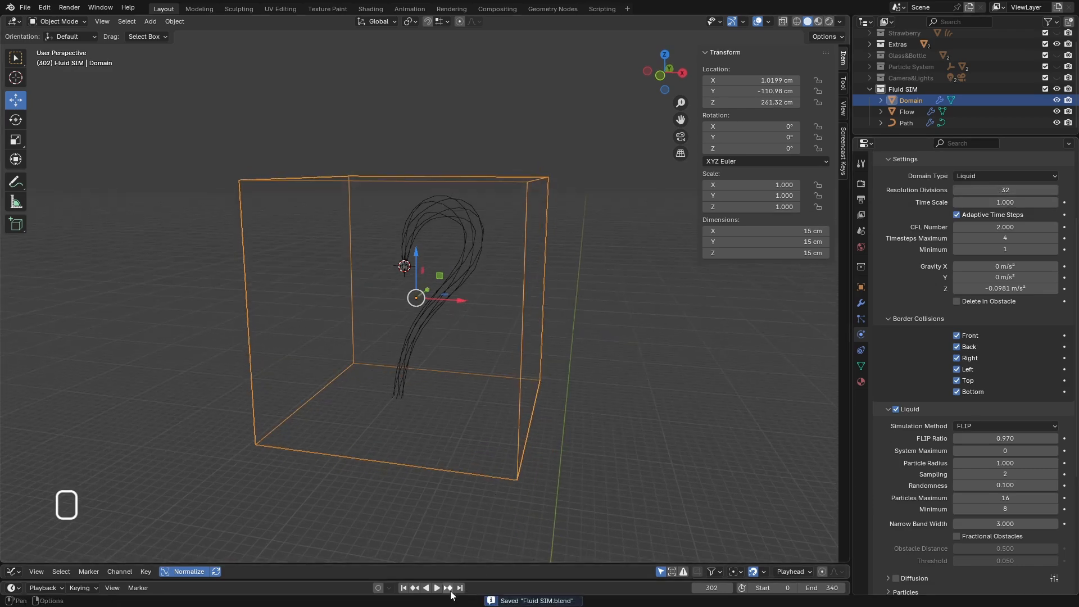
# With the playhead at frame 0, remove the Graph Editor area above the timeline and enlarge the timeline.
pyautogui.click(403, 588)
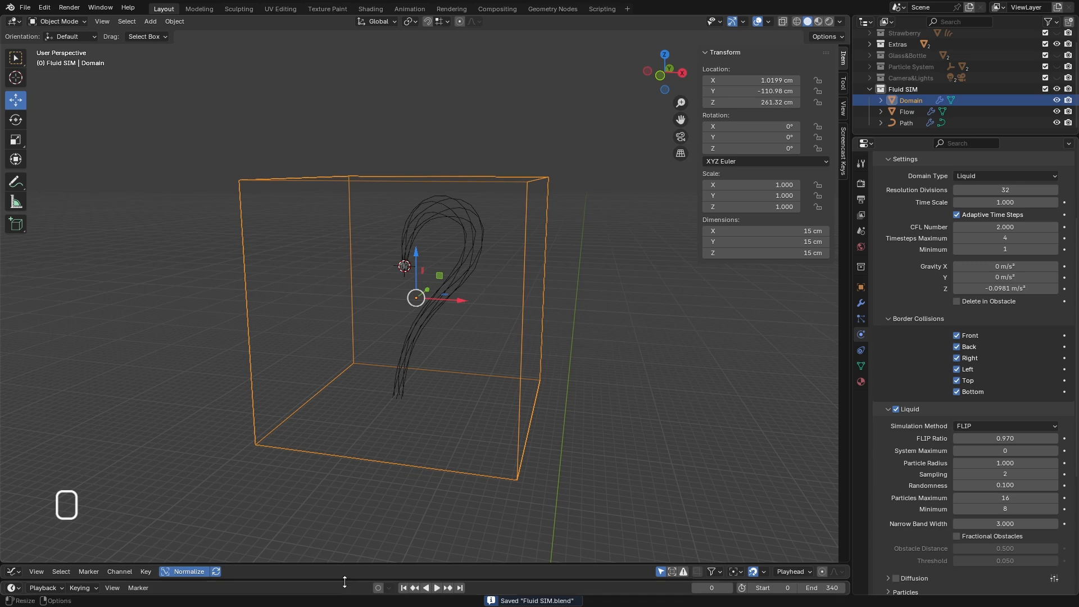
pyautogui.moveTo(352, 565); pyautogui.dragTo(350, 531)
pyautogui.rightClick(350, 531)
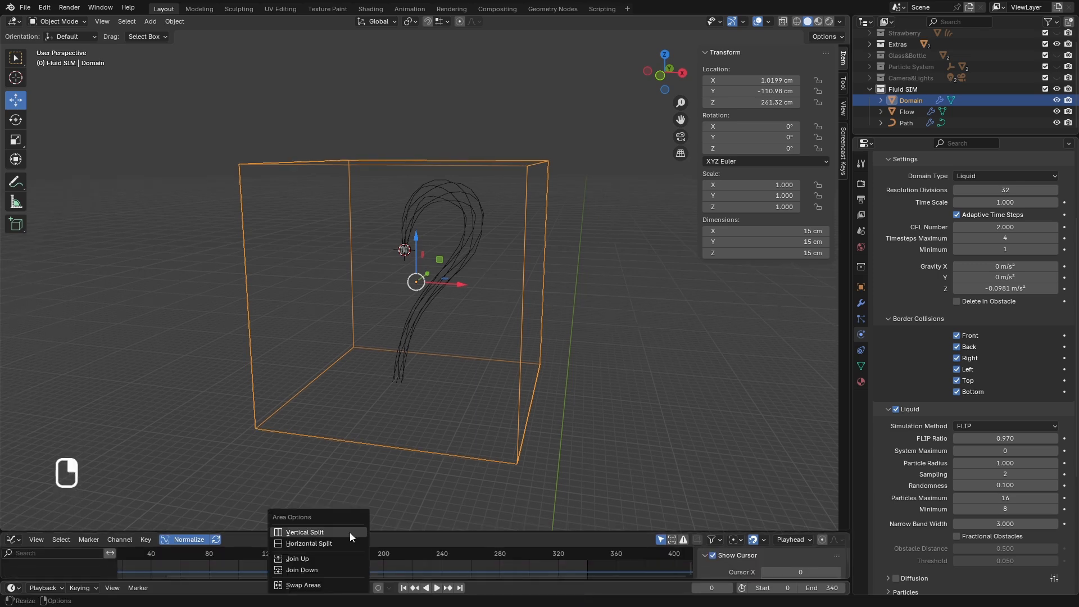
pyautogui.click(322, 569)
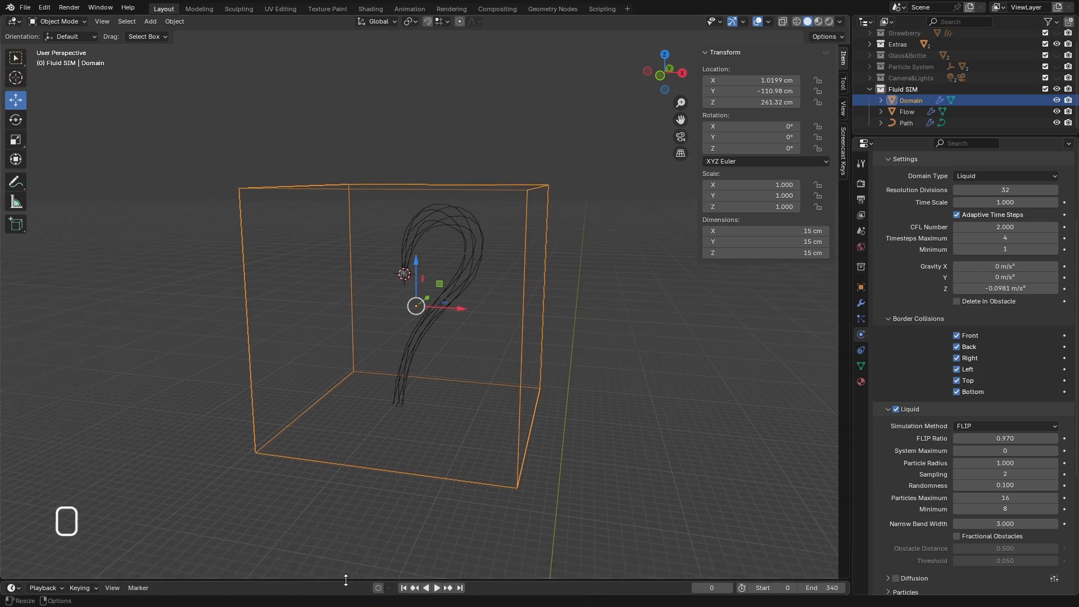
pyautogui.moveTo(345, 580); pyautogui.dragTo(371, 451)
# Play the liquid simulation, scrub through its early frames and return to frame 0.
pyautogui.click(435, 457)
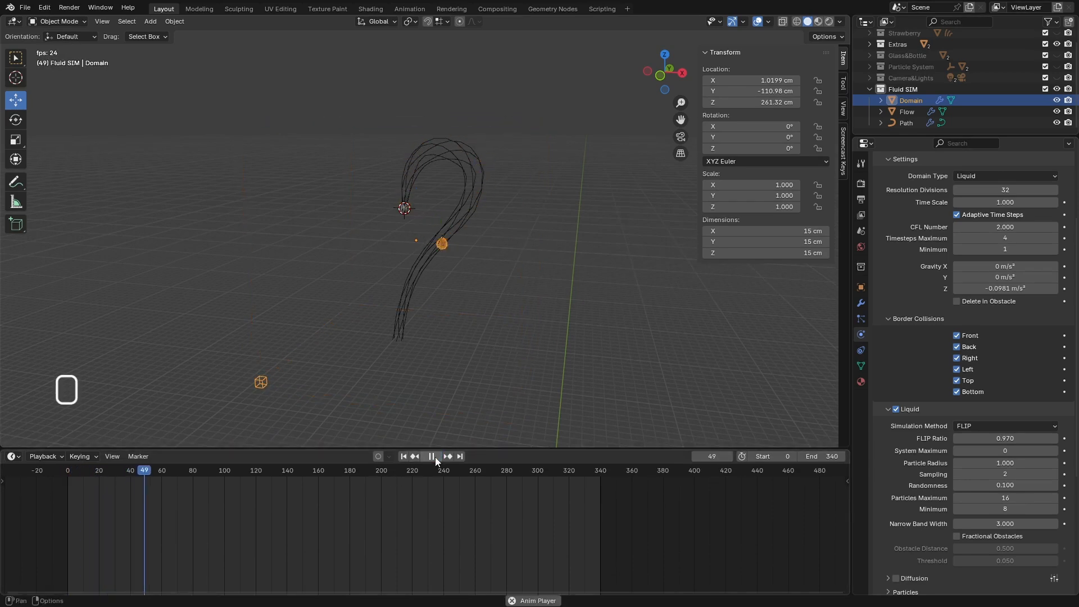
pyautogui.moveTo(169, 469); pyautogui.dragTo(91, 475)
pyautogui.click(403, 456)
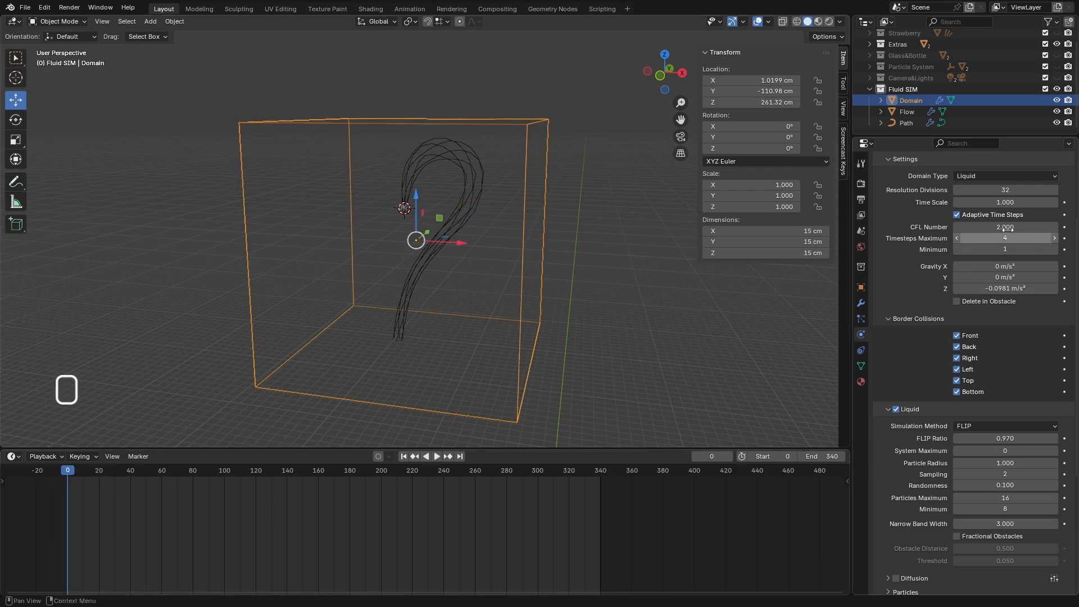
# Set the domain's resolution divisions to 64 and play the simulation up to frame 25.
pyautogui.click(999, 191)
pyautogui.write('64')
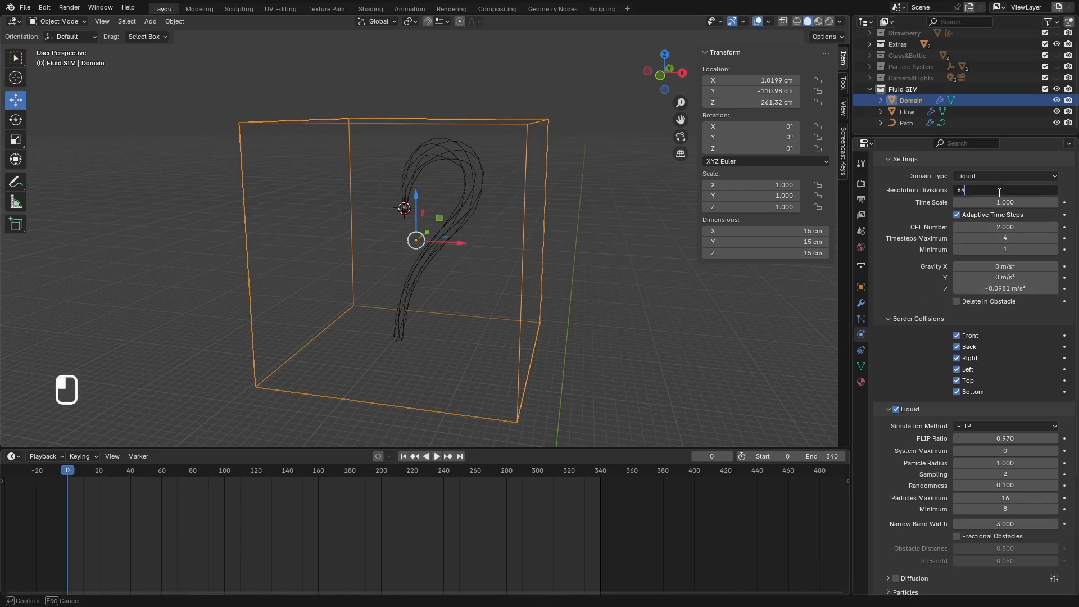
pyautogui.press('Return')
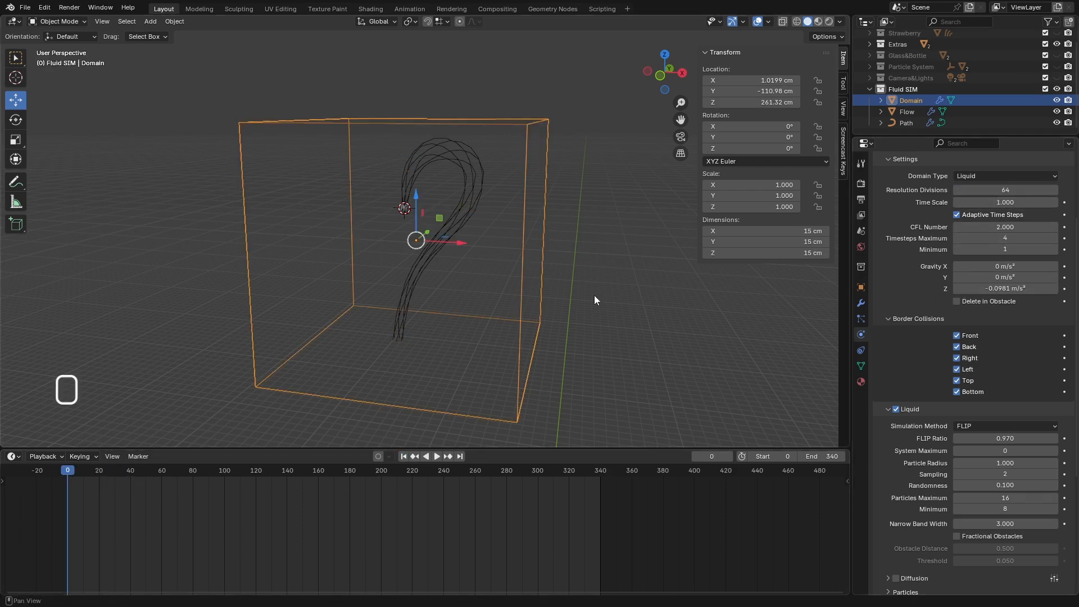
pyautogui.click(437, 456)
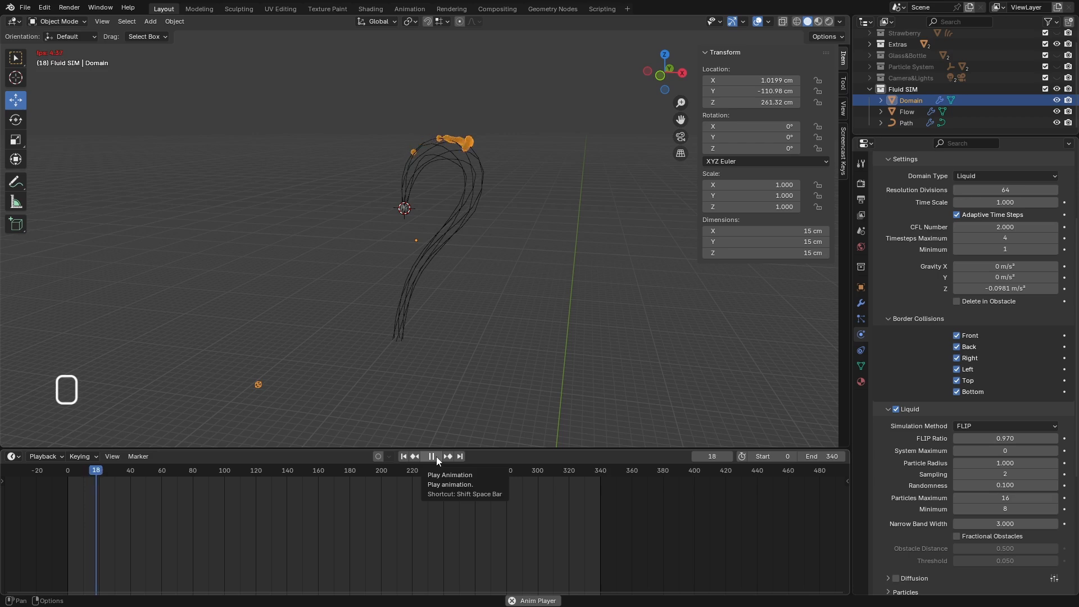
pyautogui.press('space')
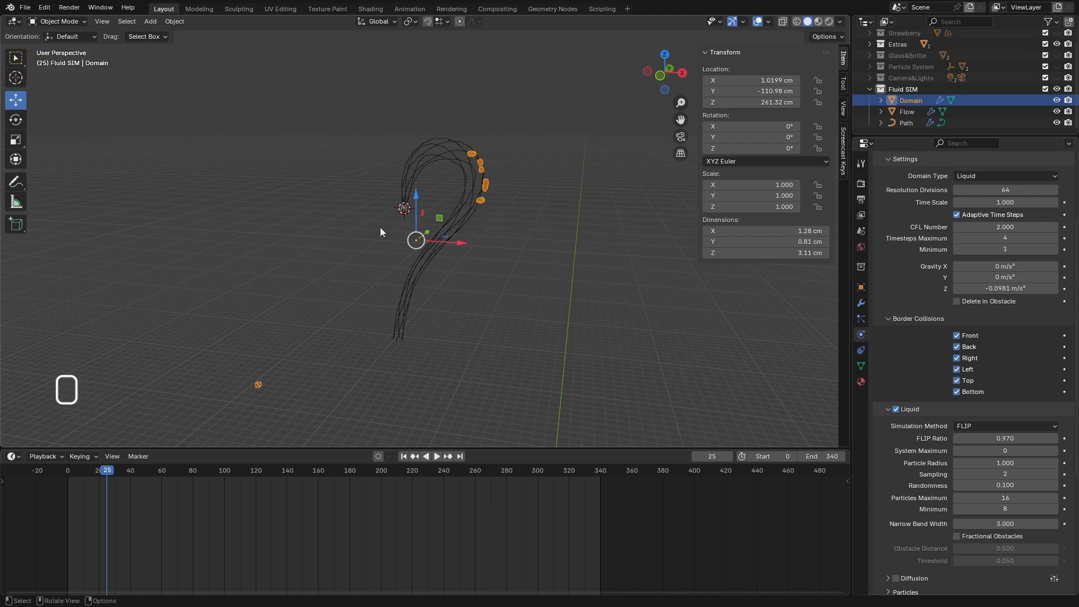
# Select the Flow sphere and examine its flow source and flow behavior settings.
pyautogui.scroll(3, 407, 210)
pyautogui.click(411, 209)
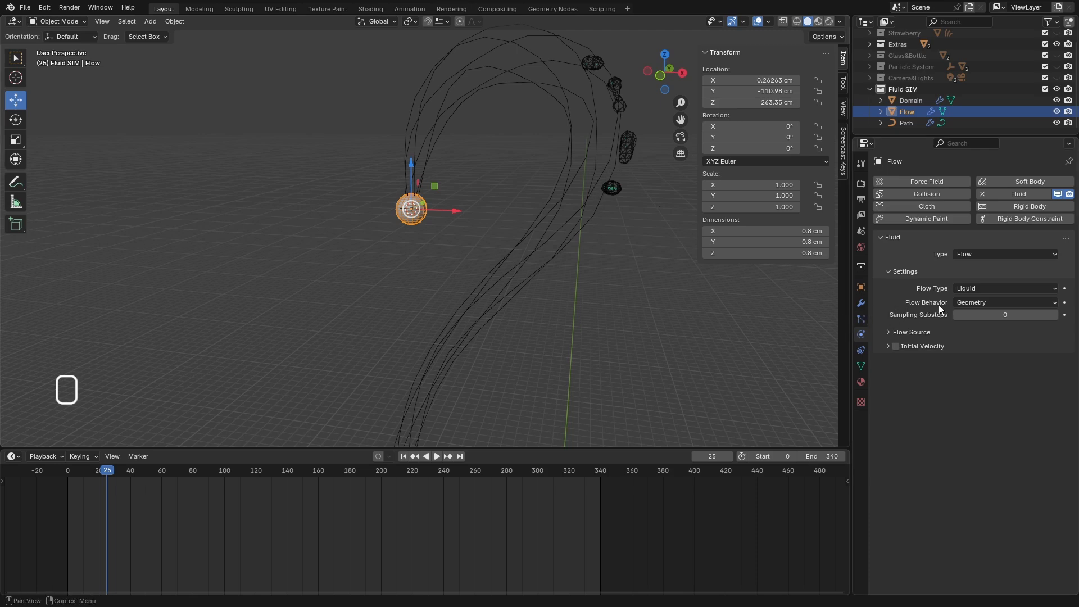
pyautogui.click(889, 331)
pyautogui.click(973, 349)
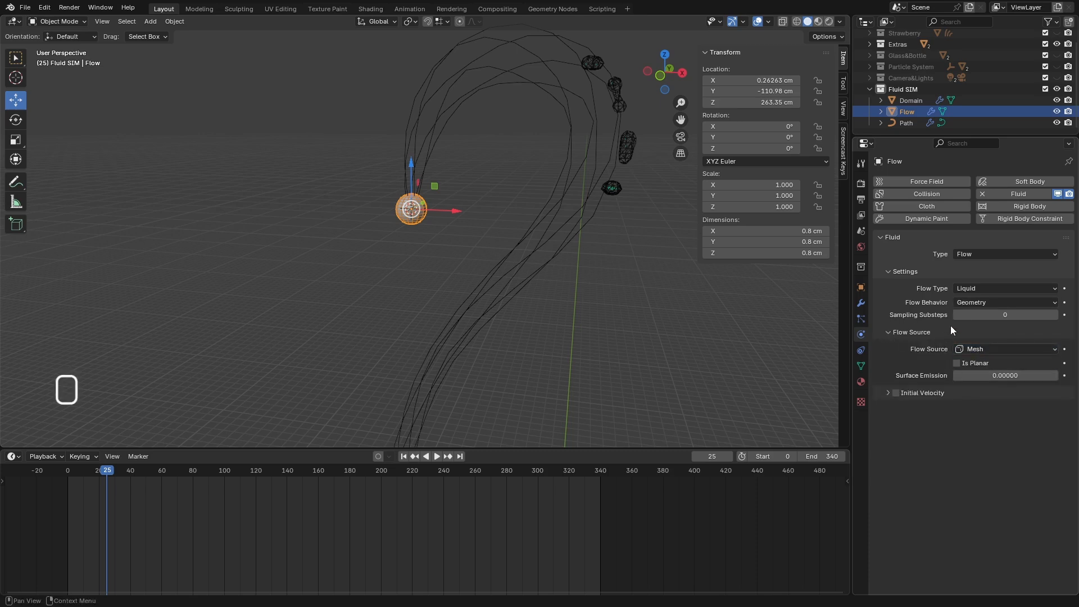
pyautogui.click(972, 303)
pyautogui.click(972, 302)
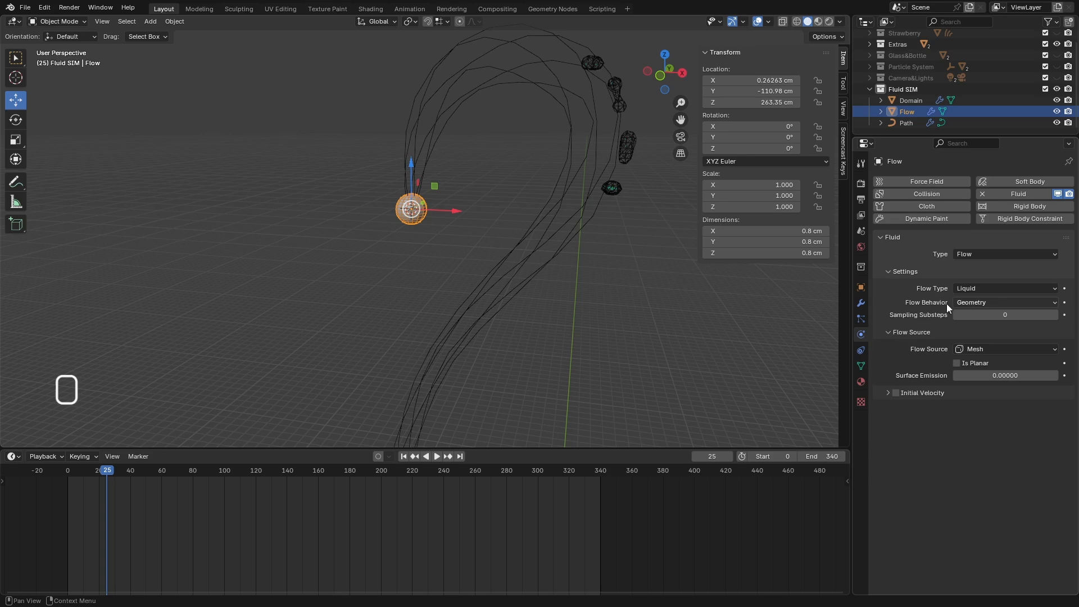
pyautogui.click(892, 332)
pyautogui.click(978, 302)
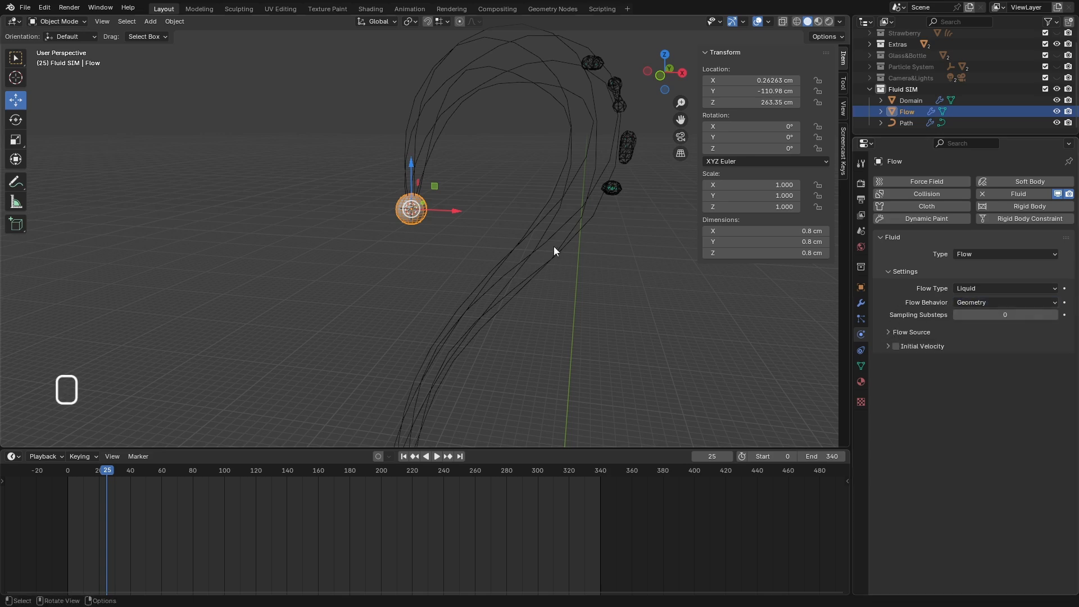
# Go back to frame 8 and set the Flow sphere's flow behavior to Inflow.
pyautogui.moveTo(554, 250); pyautogui.dragTo(472, 248, button='middle')
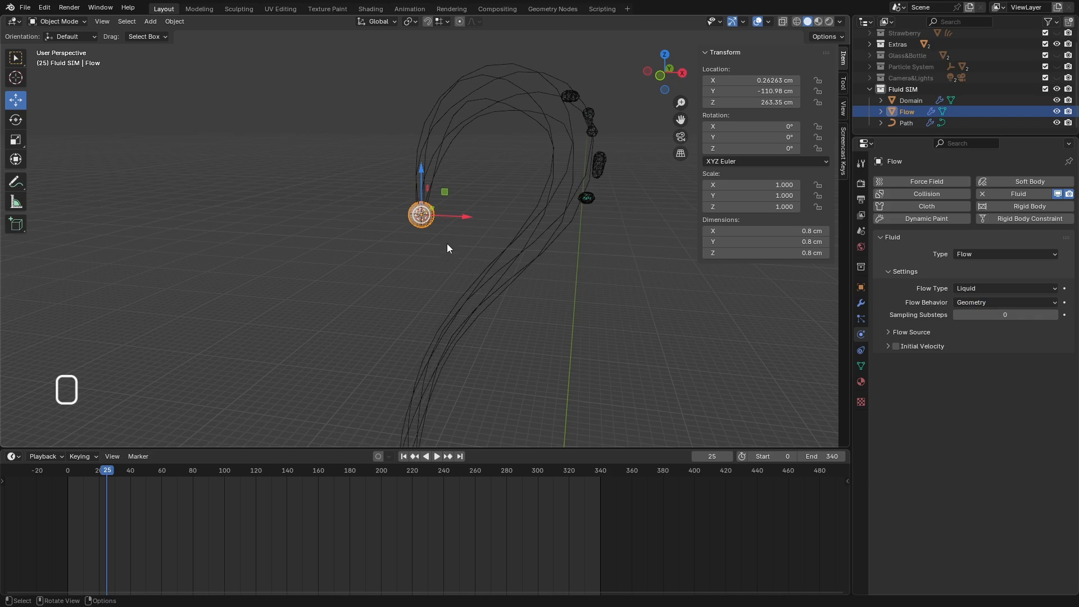
pyautogui.scroll(2, 436, 216)
pyautogui.scroll(3, 416, 215)
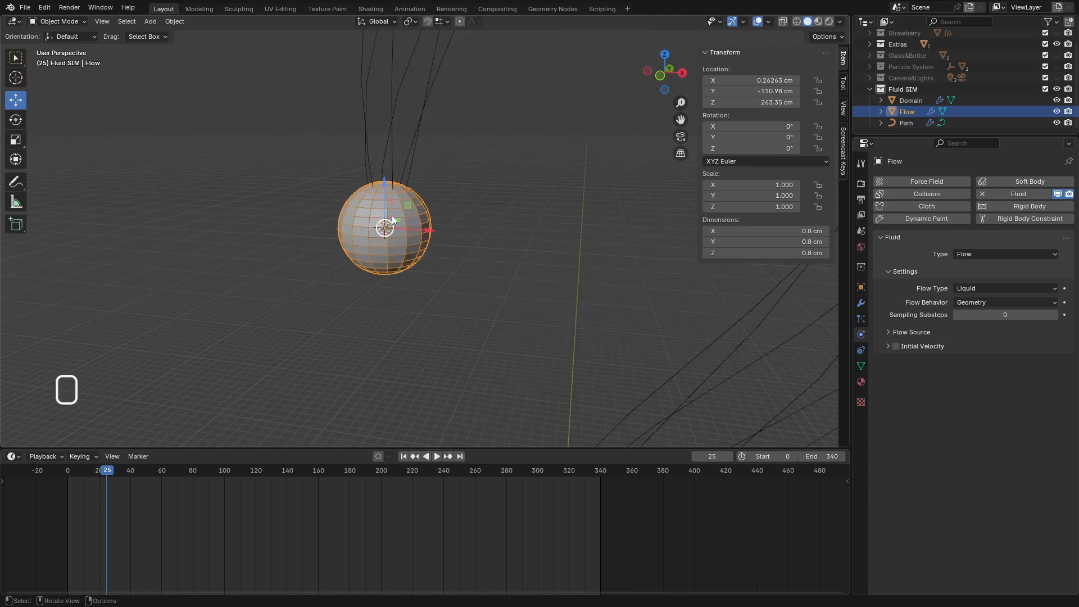
pyautogui.scroll(-5, 372, 241)
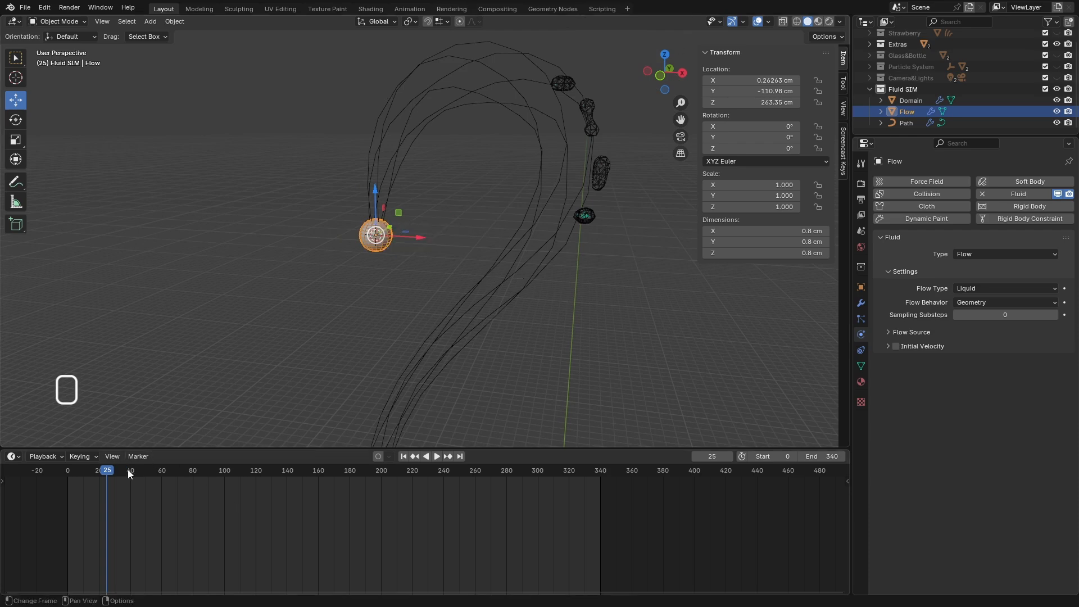
pyautogui.moveTo(110, 474); pyautogui.dragTo(97, 473)
pyautogui.moveTo(85, 471); pyautogui.dragTo(79, 474)
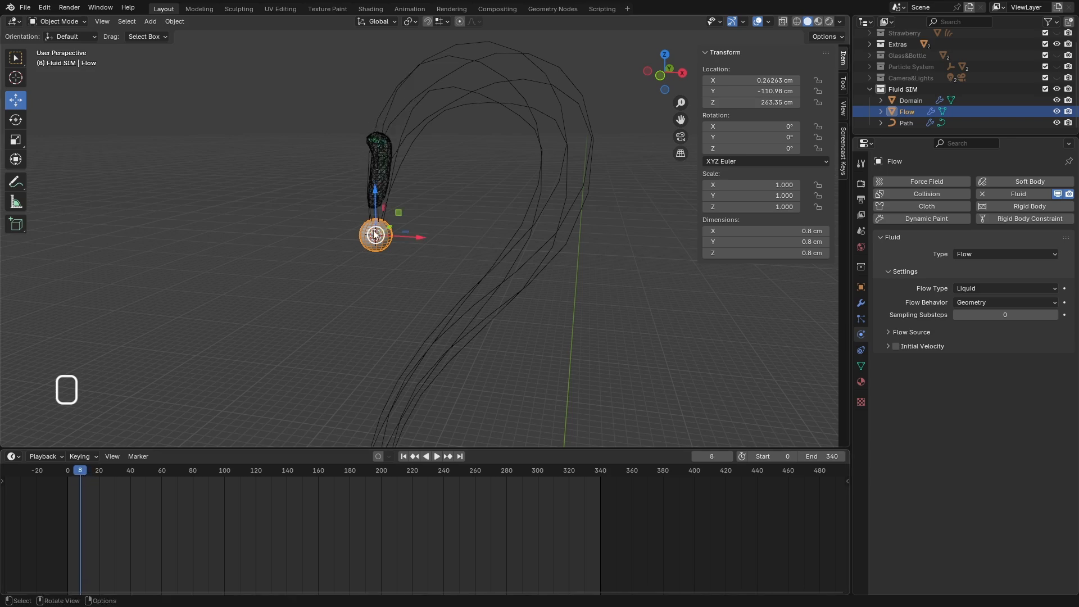
pyautogui.click(989, 301)
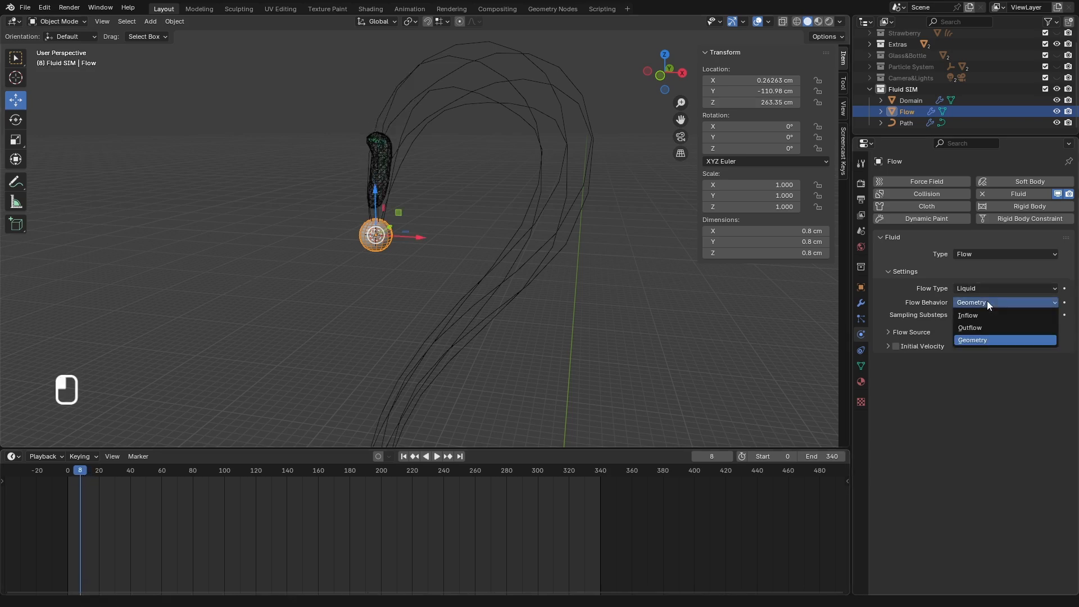
pyautogui.click(985, 315)
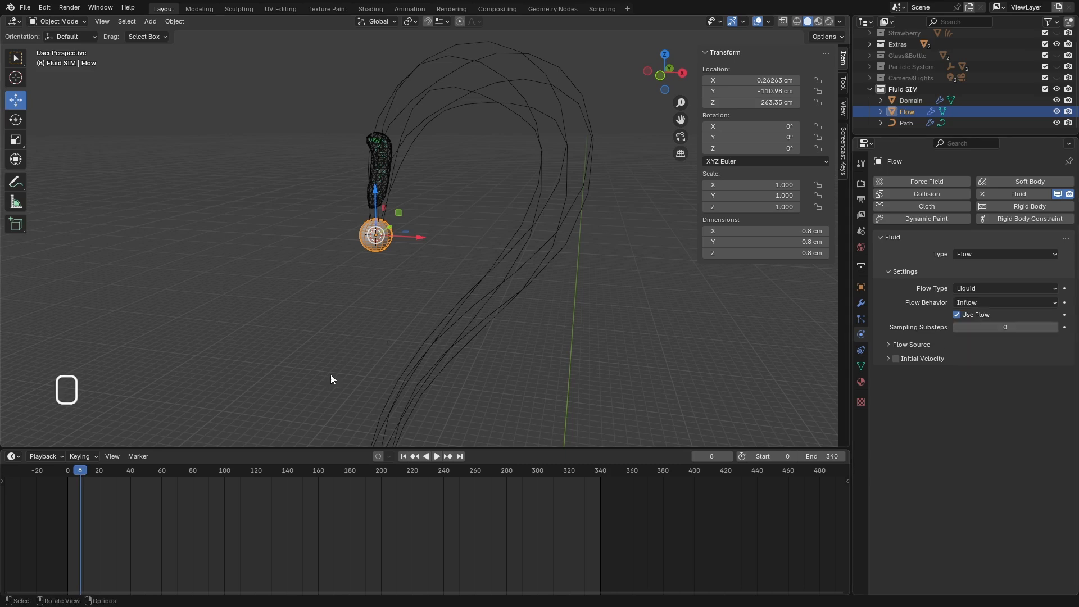
# Return to frame 0 and play the liquid simulation up to frame 35.
pyautogui.click(404, 456)
pyautogui.scroll(-3, 382, 443)
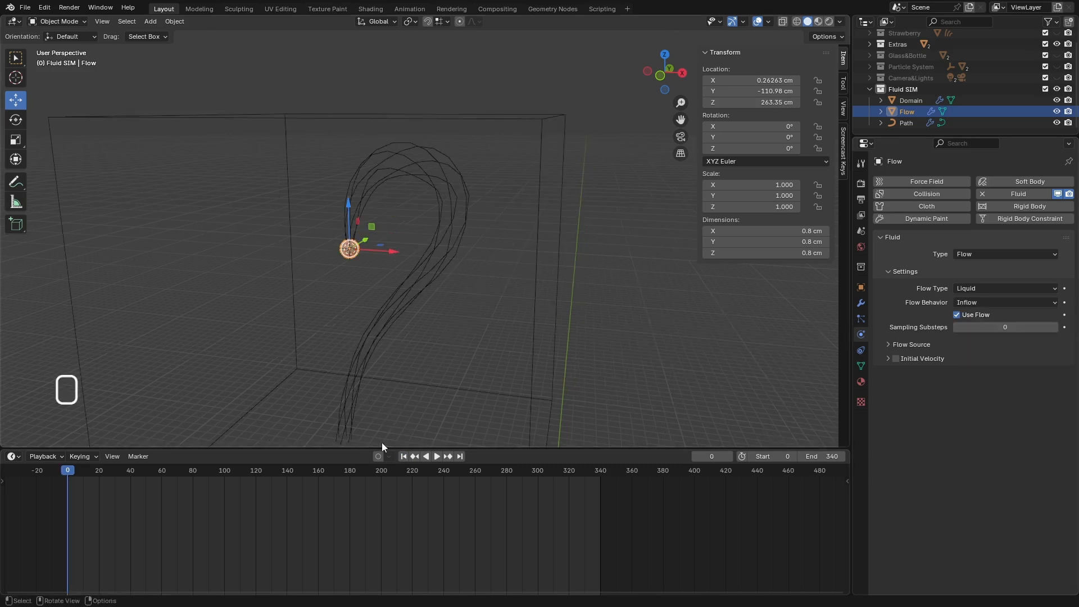
pyautogui.click(437, 457)
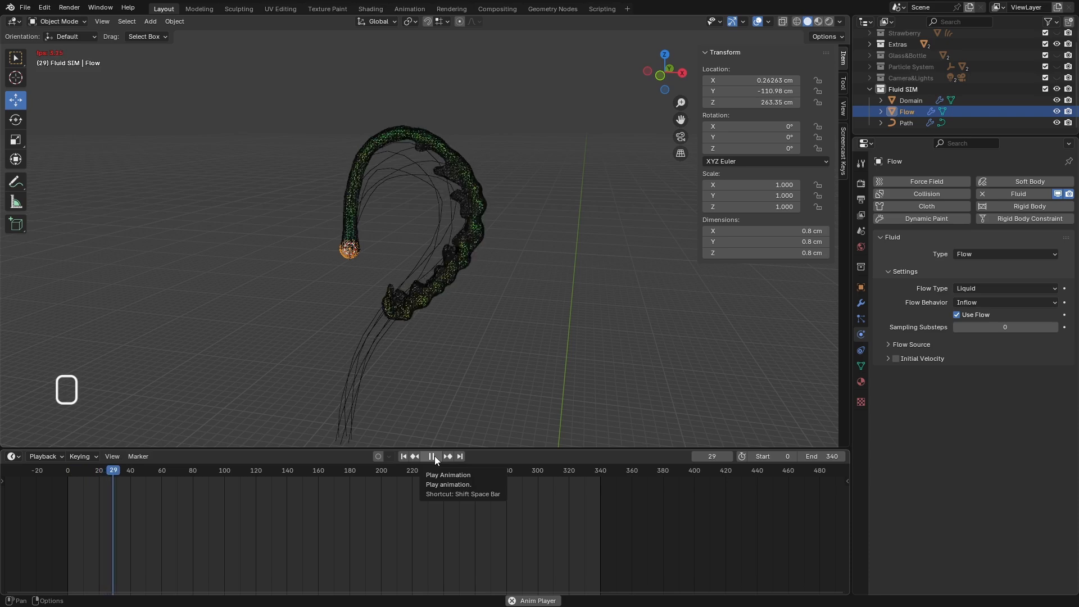
pyautogui.click(434, 457)
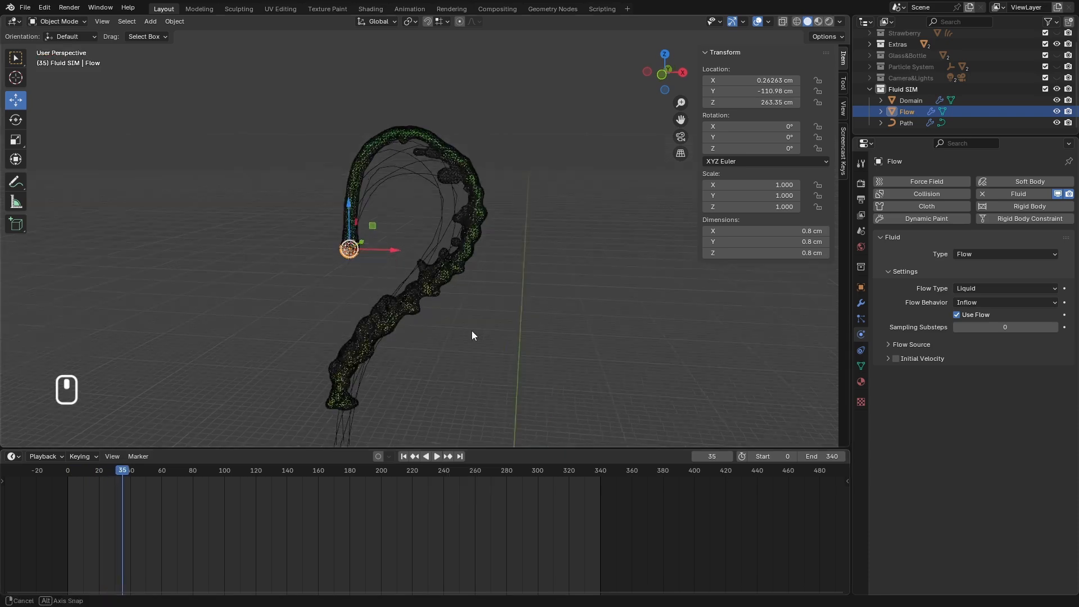
# Examine the liquid trail along the curve strands at frame 35 in front view.
pyautogui.moveTo(471, 331); pyautogui.dragTo(445, 313, button='middle')
pyautogui.press('KP_1')
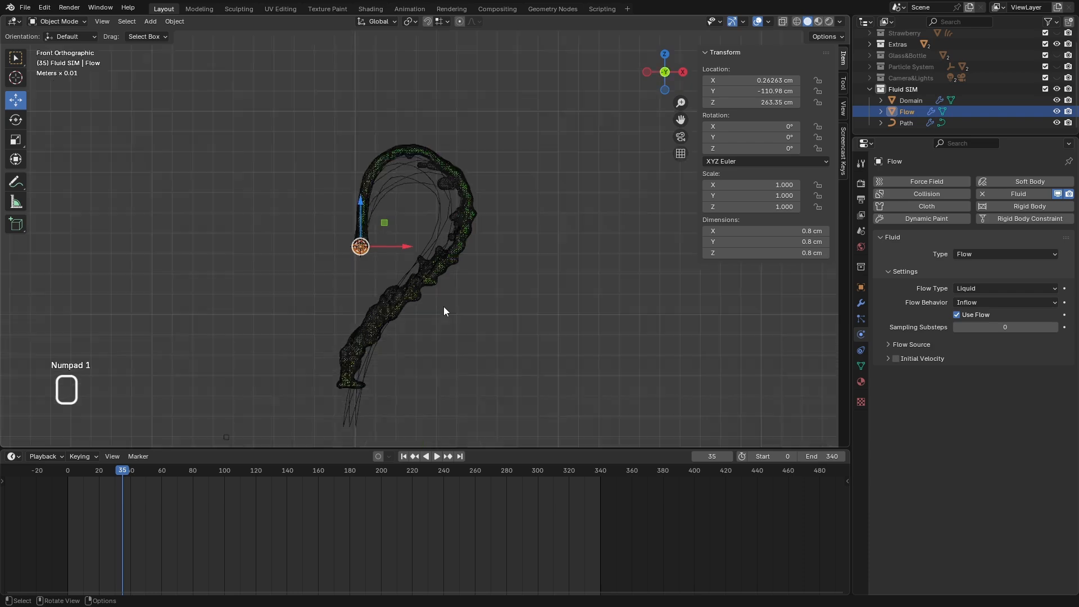
pyautogui.scroll(2, 436, 286)
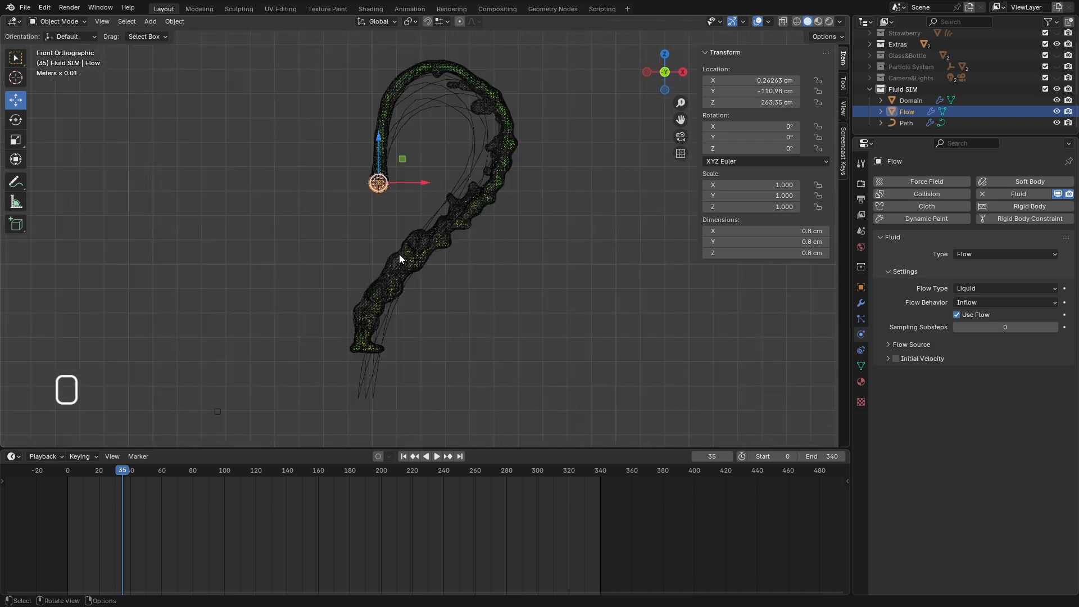
pyautogui.scroll(5, 405, 241)
pyautogui.scroll(-4, 433, 208)
pyautogui.scroll(3, 450, 228)
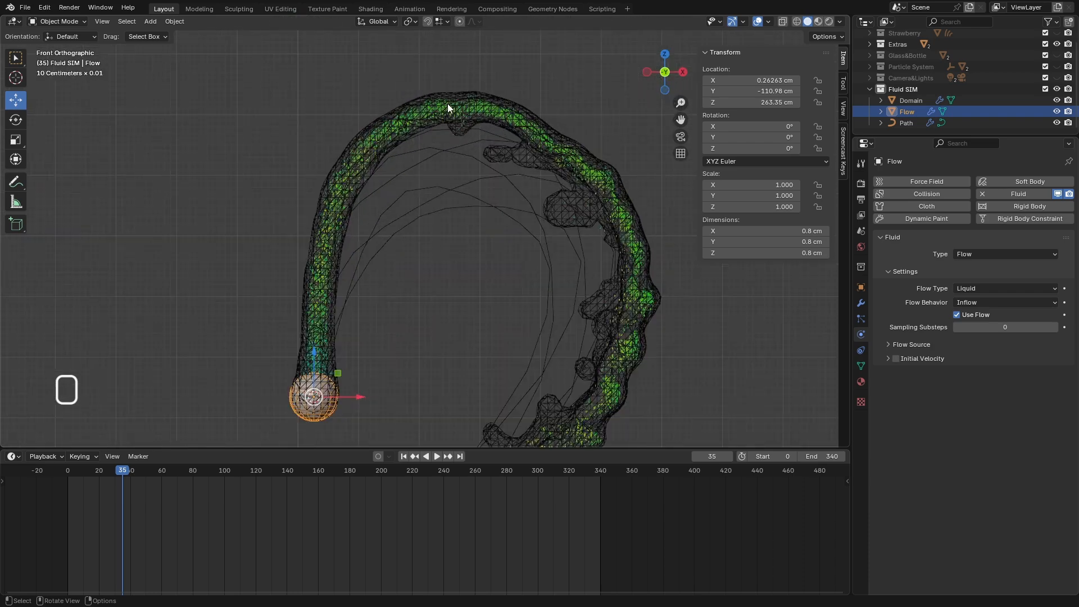
pyautogui.scroll(-3, 427, 140)
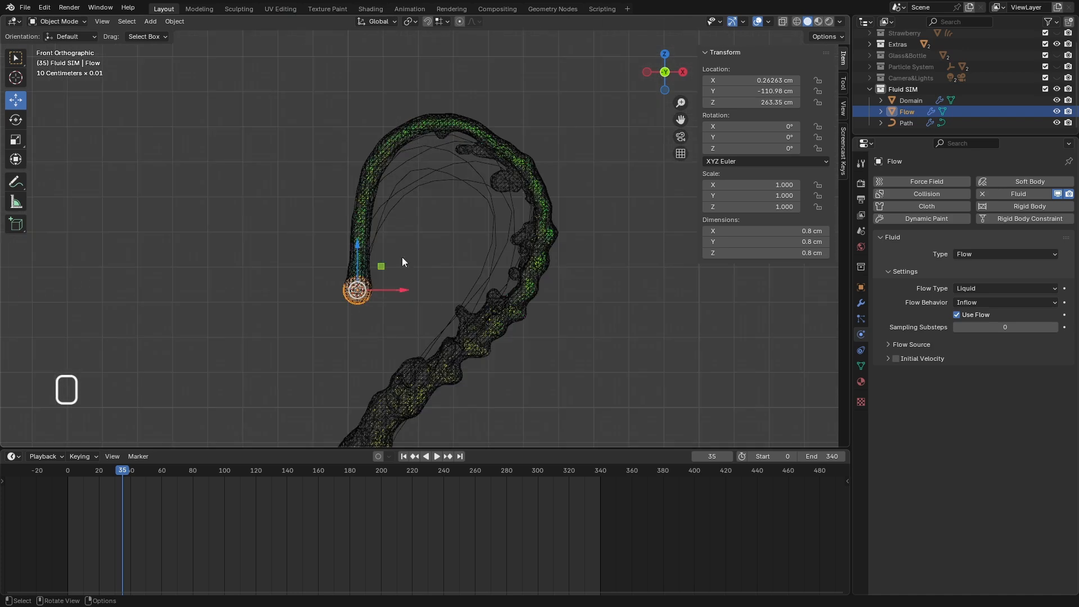
pyautogui.scroll(-2, 410, 256)
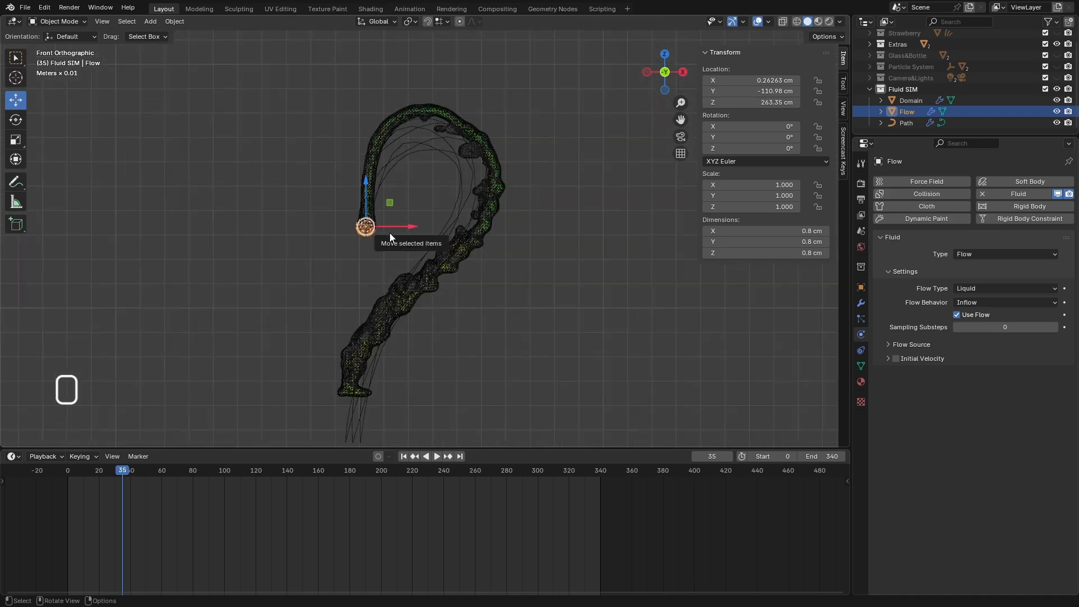
pyautogui.keyDown('shift'); pyautogui.moveTo(389, 233); pyautogui.dragTo(388, 235, button='middle'); pyautogui.keyUp('shift')
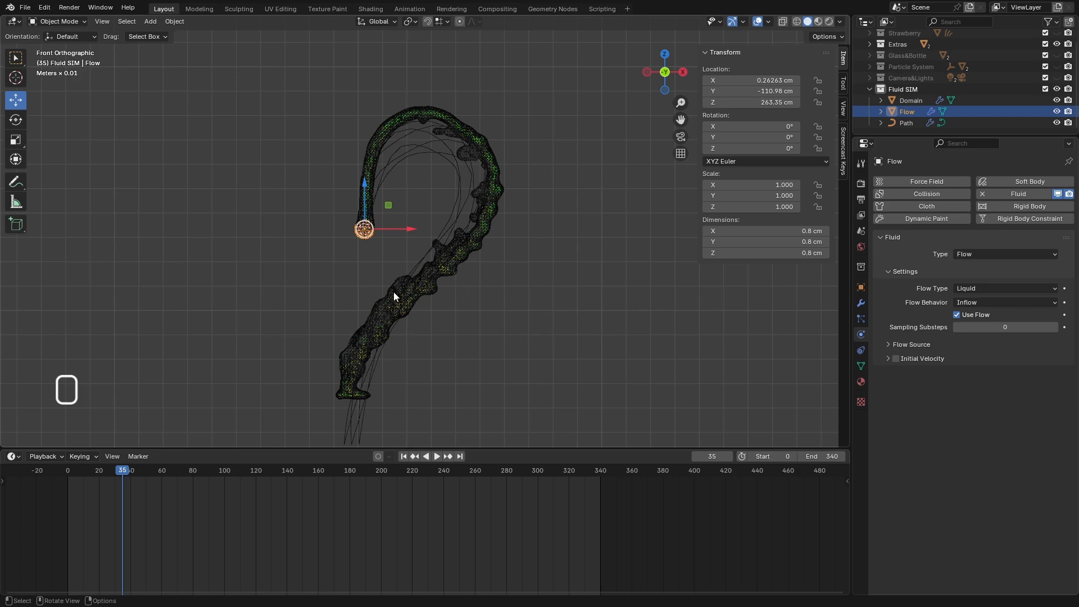
# Go to frame 20, turn off Use Flow for the Flow sphere and keyframe it.
pyautogui.moveTo(125, 470); pyautogui.dragTo(97, 471)
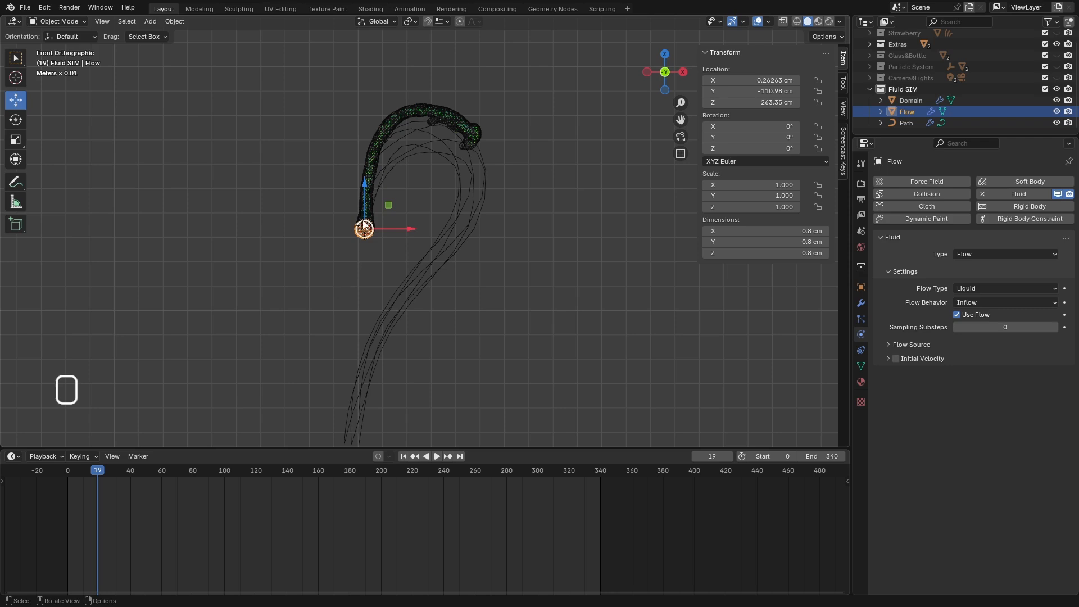
pyautogui.click(99, 471)
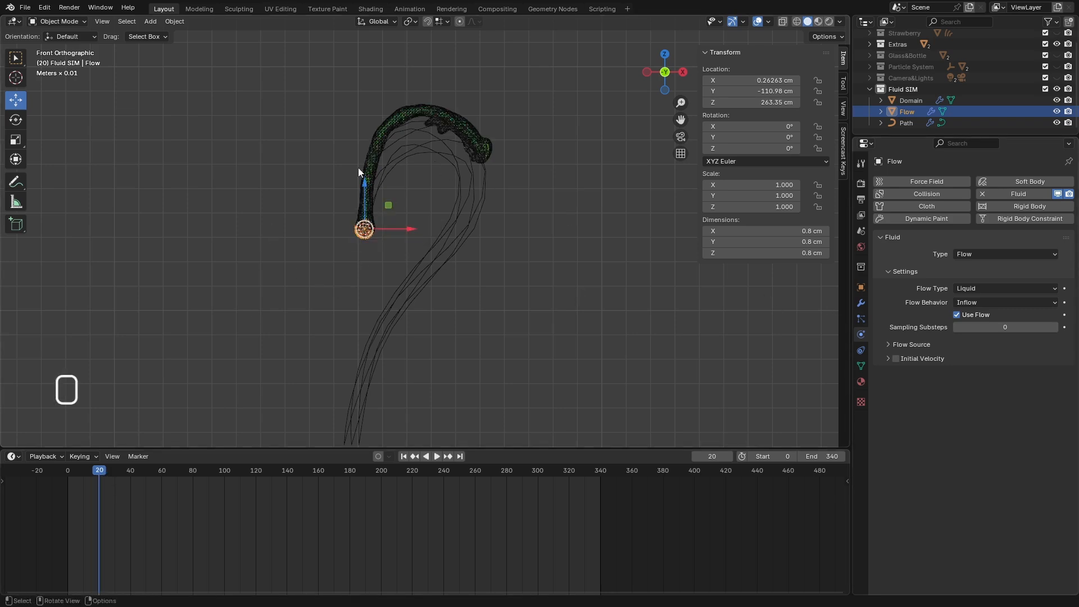
pyautogui.click(956, 315)
pyautogui.rightClick(956, 314)
pyautogui.click(952, 314)
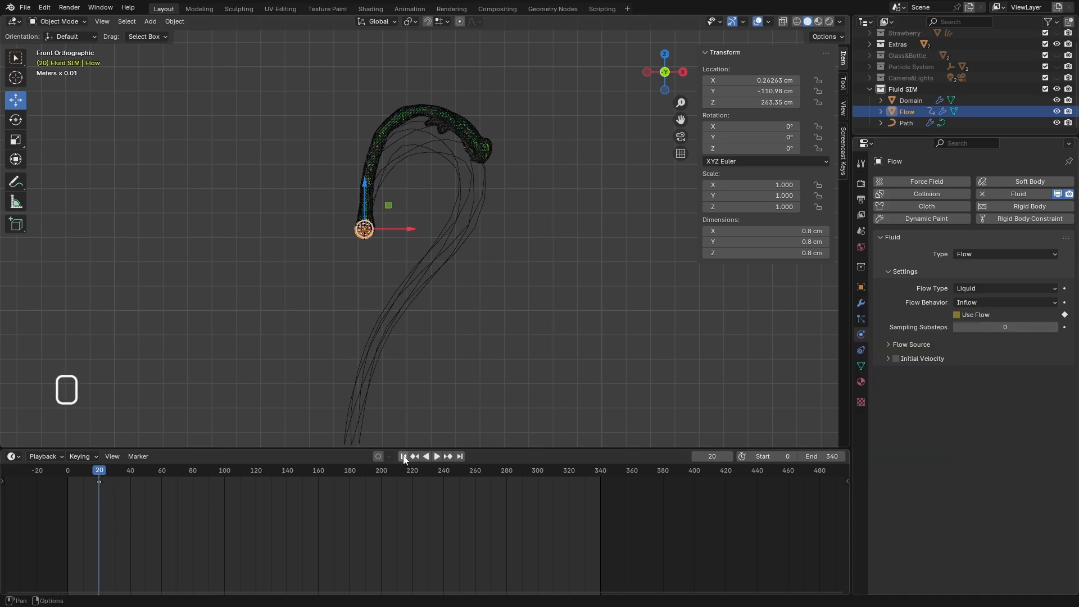
# Keyframe the Flow sphere's Use Flow as enabled at frame 19, just before the off keyframe.
pyautogui.scroll(2, 80, 478)
pyautogui.scroll(4, 81, 478)
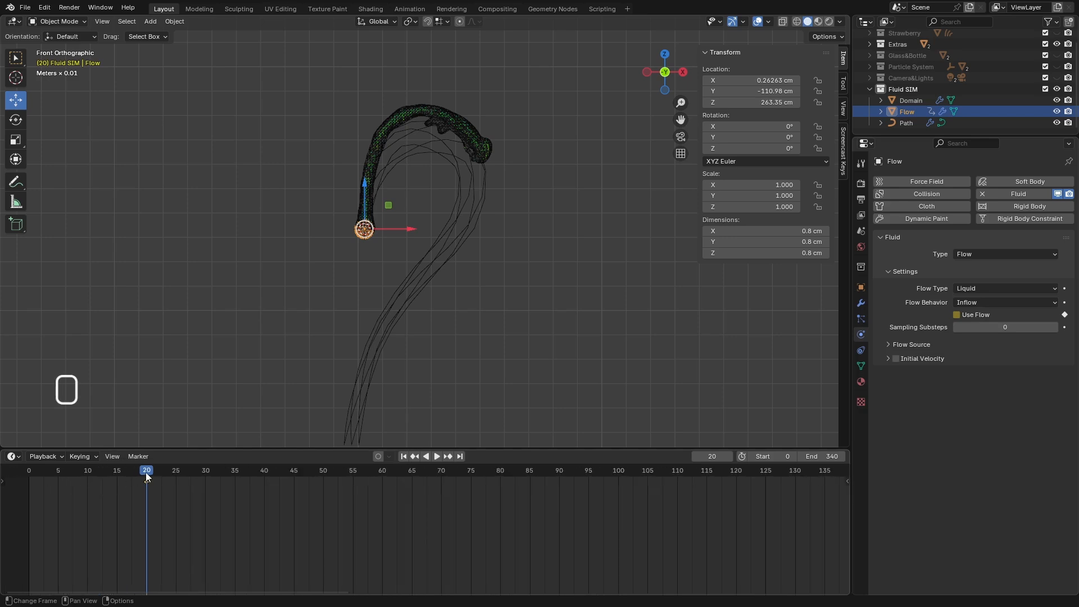
pyautogui.moveTo(146, 472); pyautogui.dragTo(145, 474)
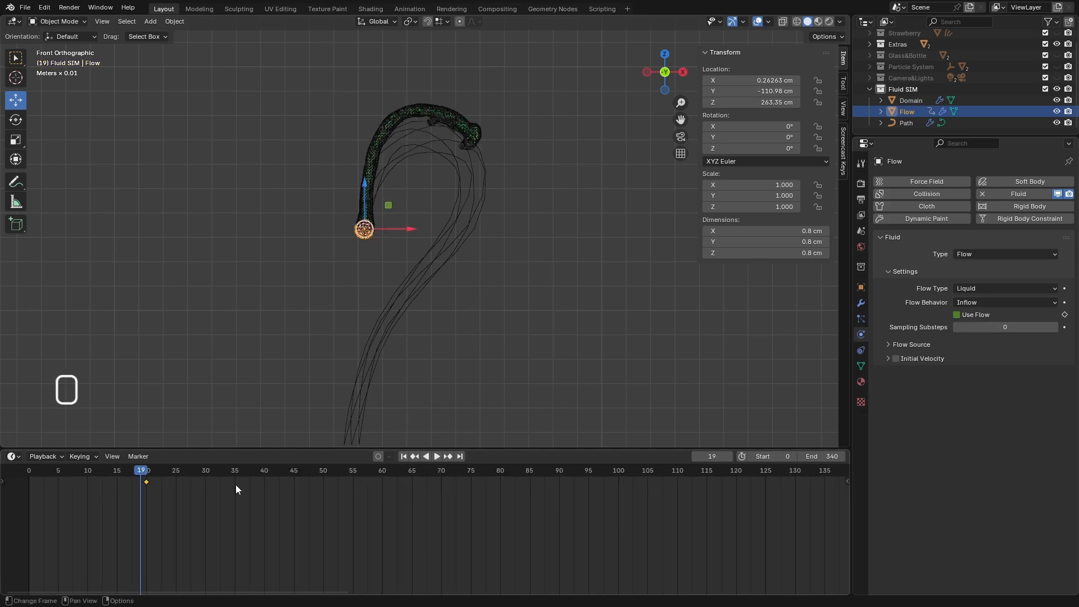
pyautogui.rightClick(956, 315)
pyautogui.click(951, 315)
# Play the simulation from frame 0 to frame 26 and scrub back to frame 17.
pyautogui.moveTo(144, 473); pyautogui.dragTo(158, 491)
pyautogui.click(403, 457)
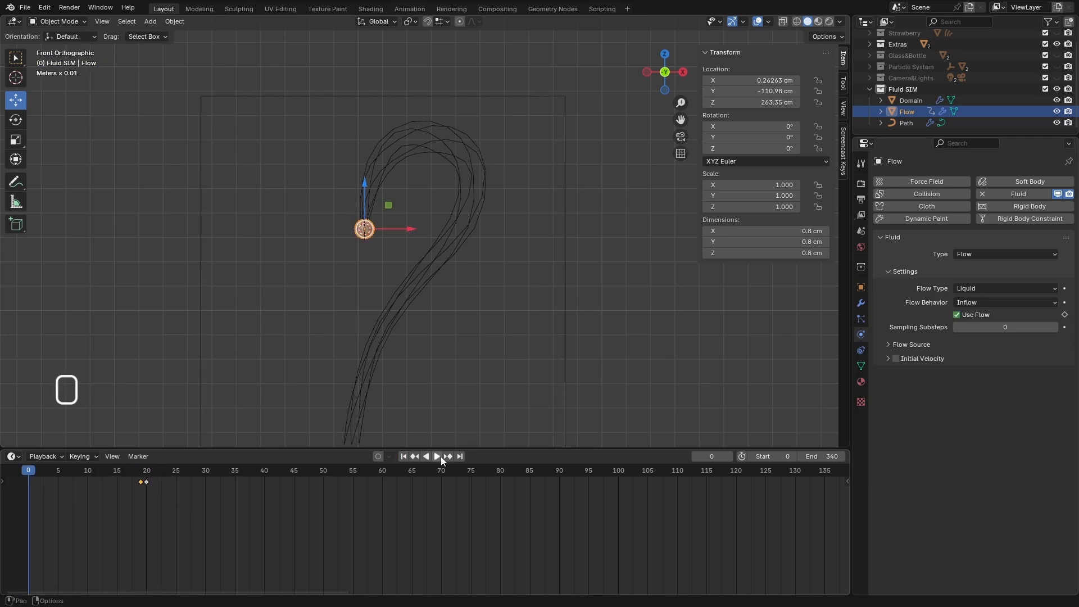
pyautogui.click(436, 456)
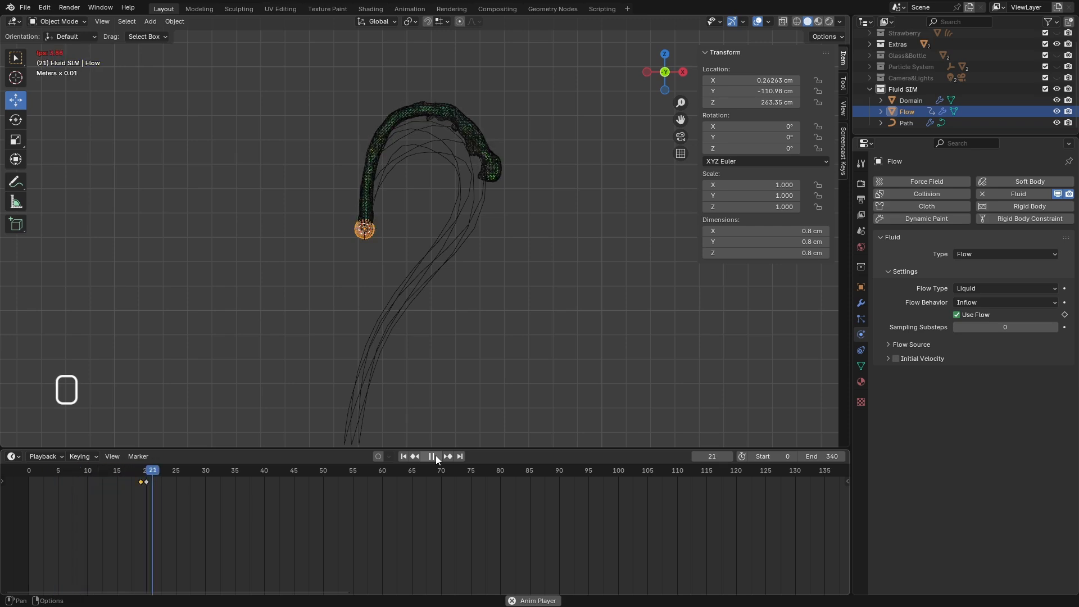
pyautogui.click(436, 456)
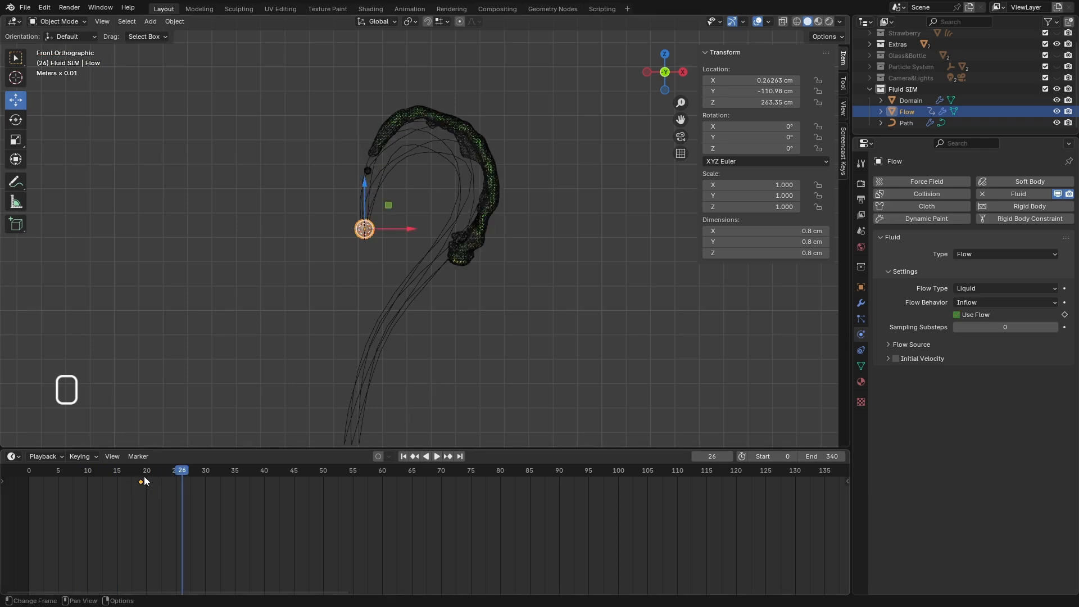
pyautogui.moveTo(179, 471); pyautogui.dragTo(135, 480)
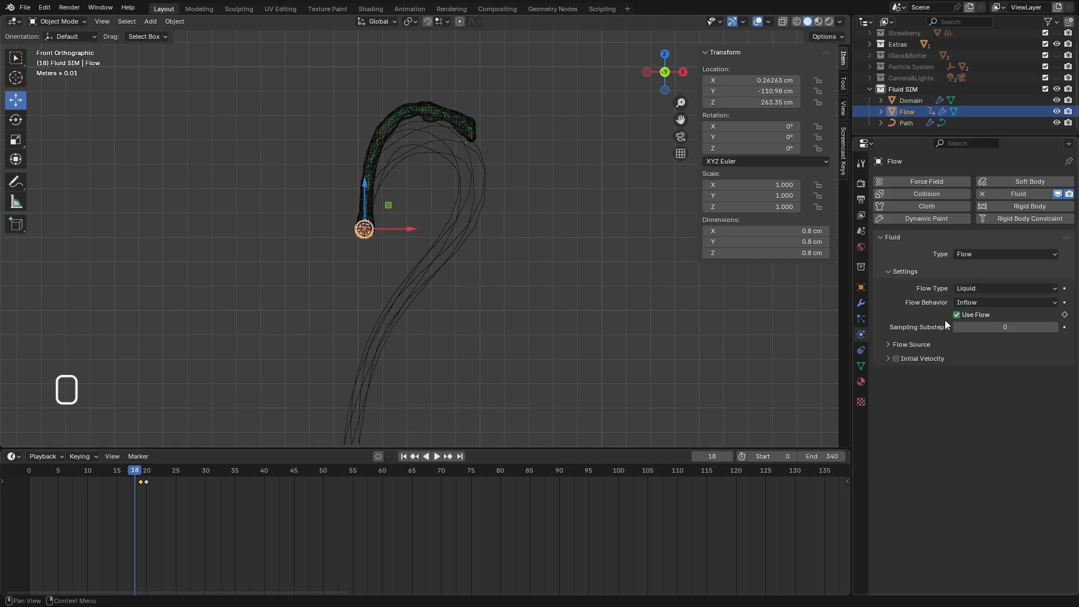
pyautogui.moveTo(137, 476)
pyautogui.mouseDown()
pyautogui.moveTo(152, 475)
pyautogui.moveTo(127, 473)
pyautogui.mouseUp()
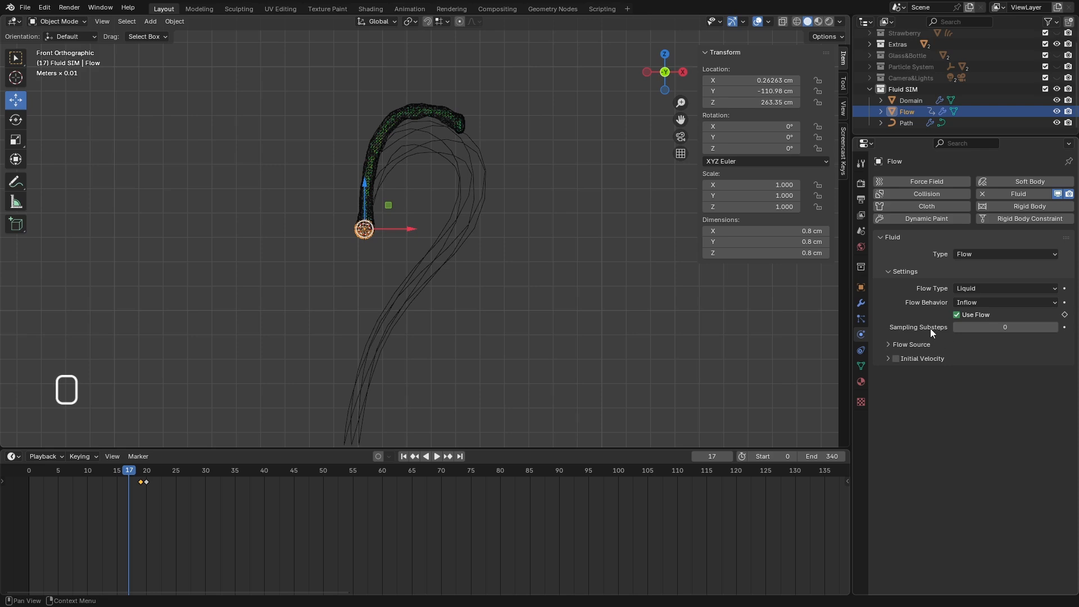
# Set the Flow sphere's surface emission to 5 and play the simulation from the start up to frame 11.
pyautogui.click(888, 345)
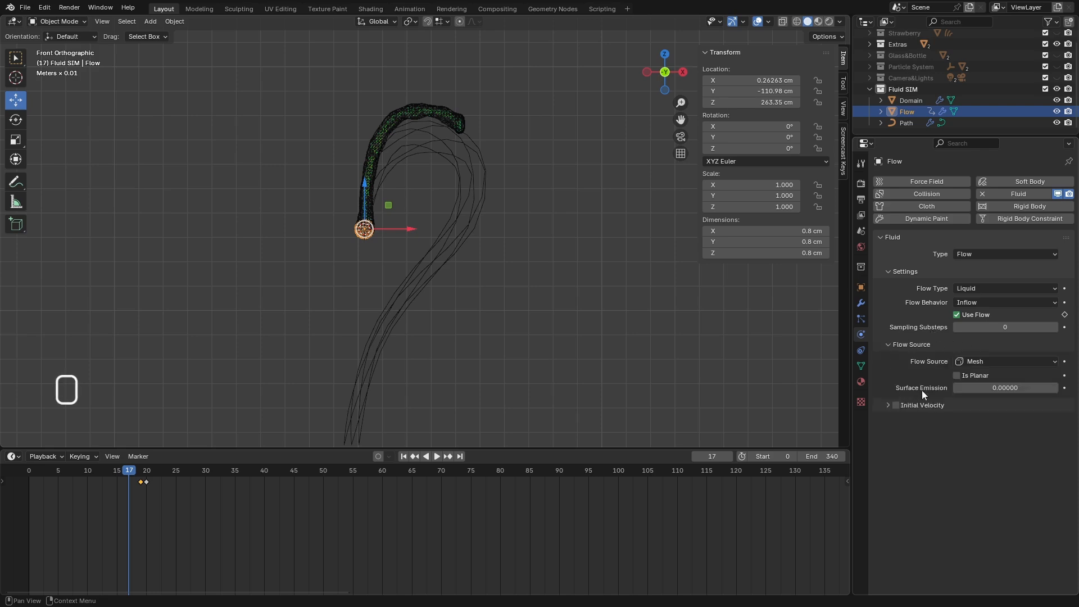
pyautogui.click(1007, 387)
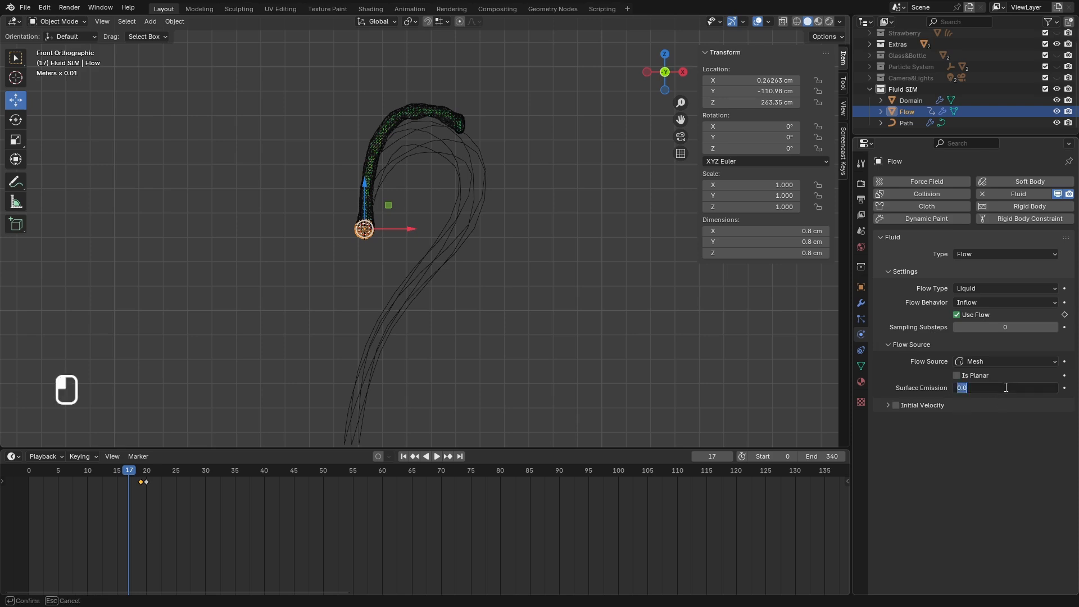
pyautogui.write('5')
pyautogui.press('Return')
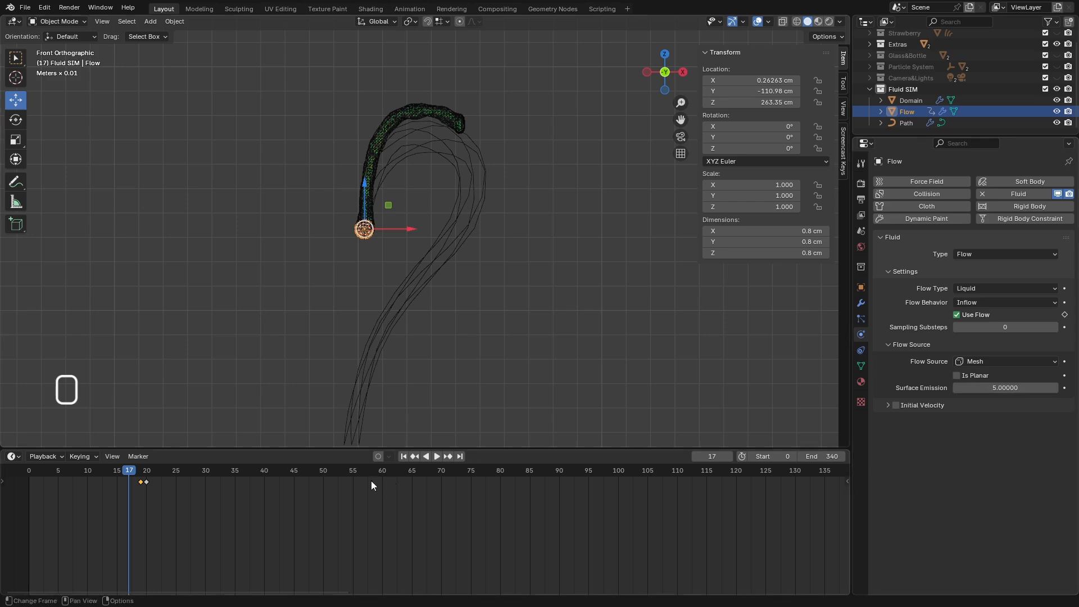
pyautogui.click(436, 456)
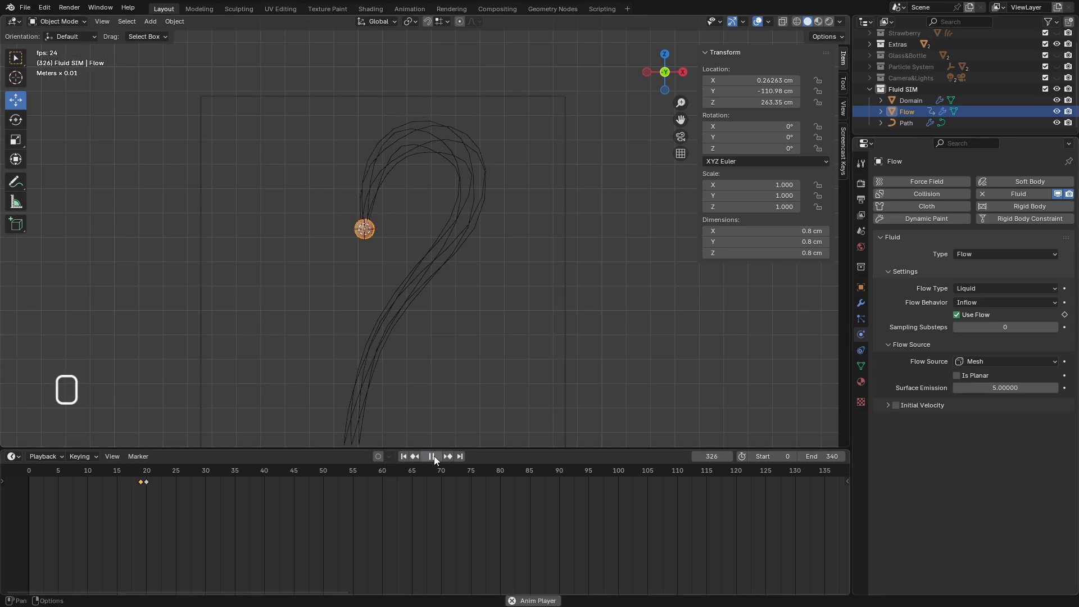
pyautogui.click(434, 456)
pyautogui.click(403, 456)
pyautogui.click(437, 457)
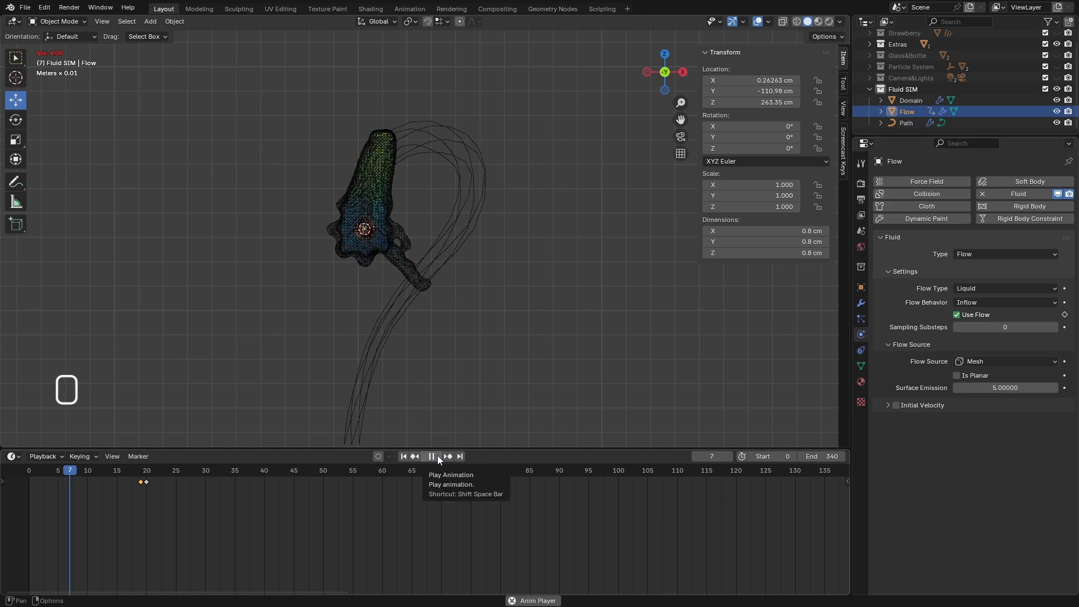
pyautogui.click(435, 457)
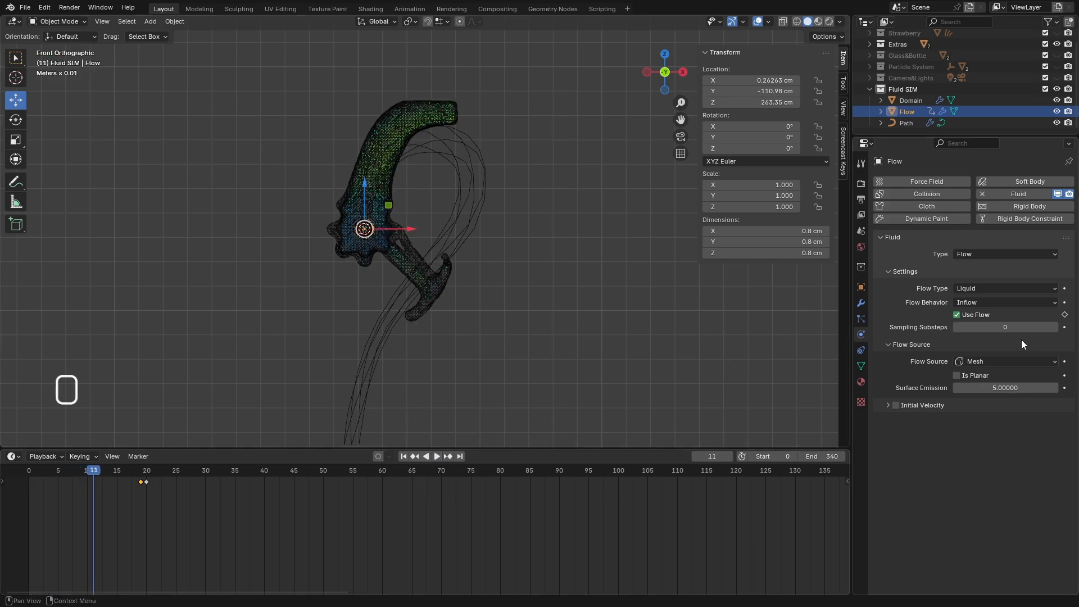
# Set the surface emission to 10 and play the simulation from frame 0 to frame 8.
pyautogui.click(1007, 387)
pyautogui.write('10')
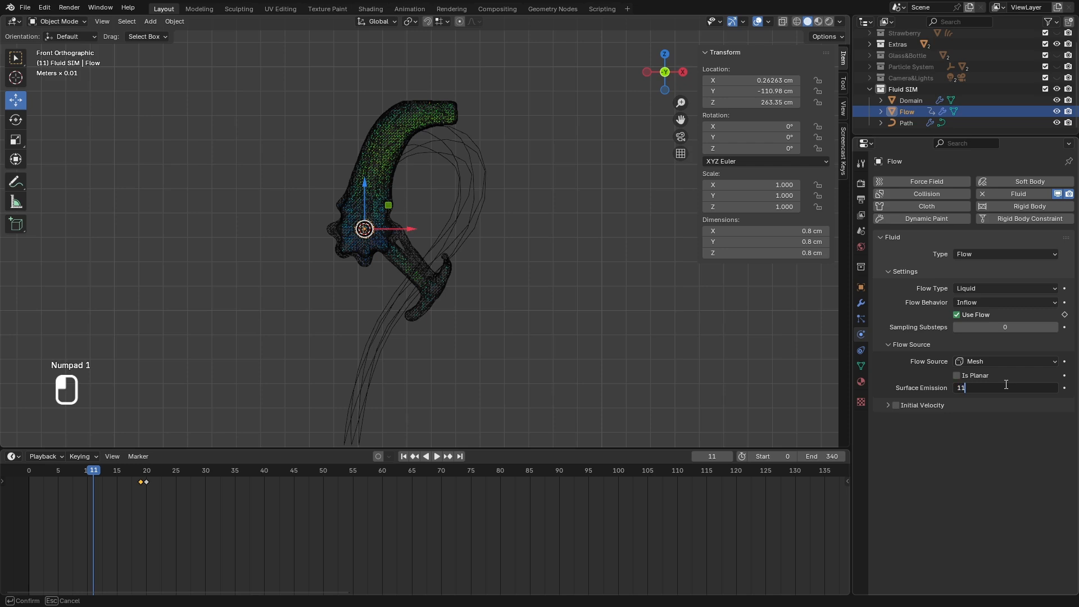
pyautogui.press('Return')
pyautogui.click(403, 456)
pyautogui.click(437, 456)
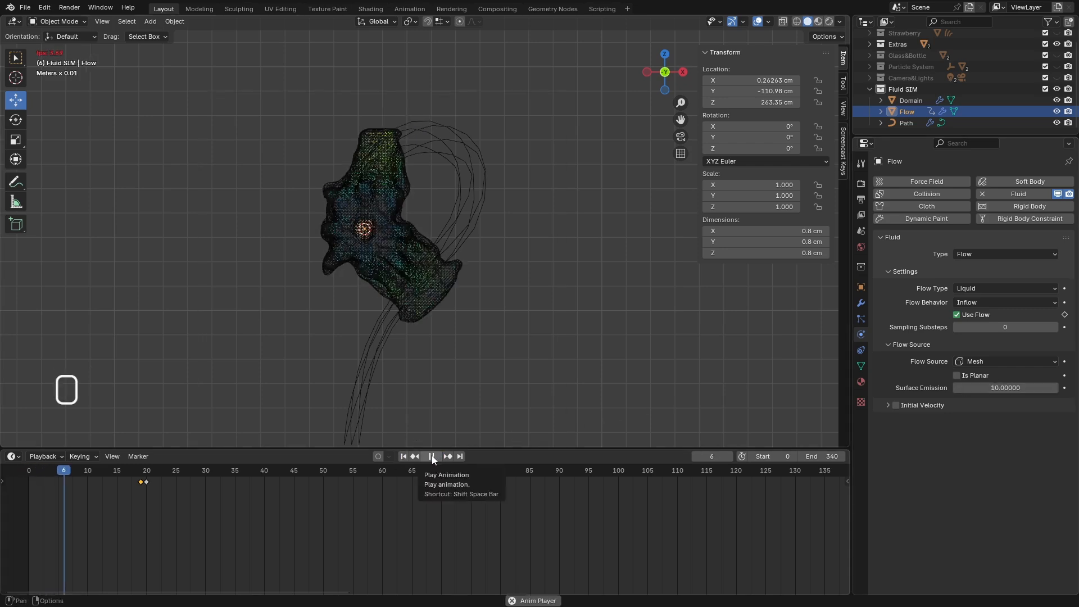
pyautogui.click(432, 456)
# Set the surface emission to 1 and play the simulation from frame 0 to frame 33.
pyautogui.click(1003, 388)
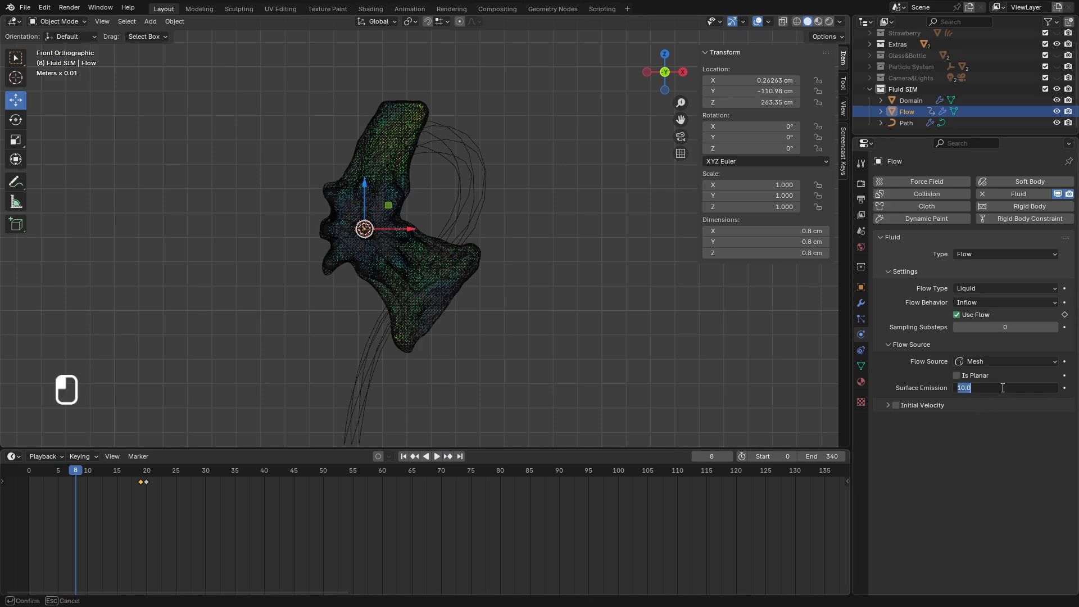
pyautogui.write('1')
pyautogui.press('Return')
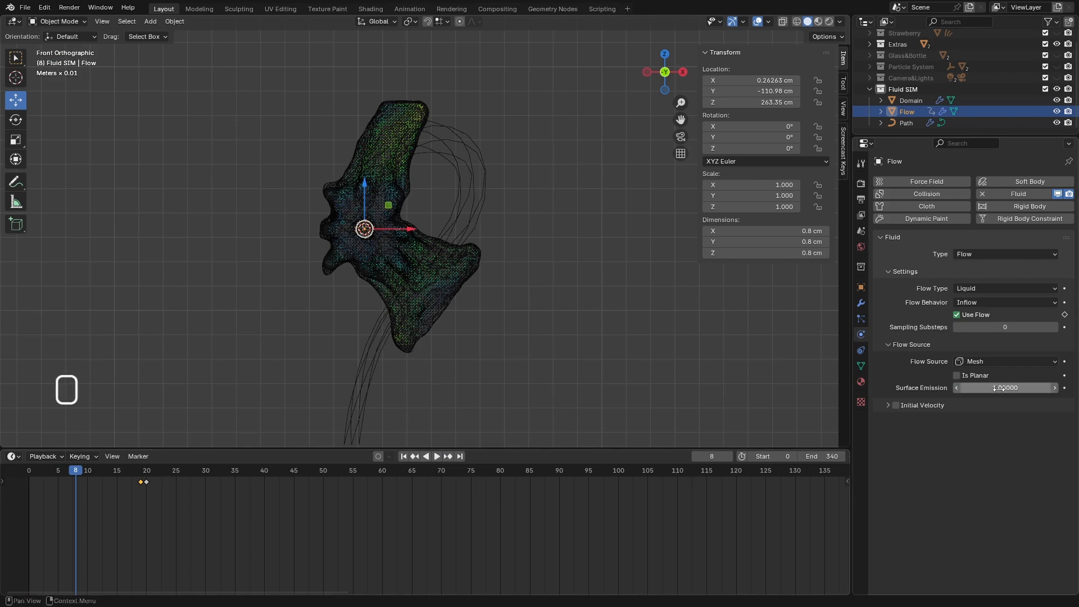
pyautogui.click(405, 456)
pyautogui.click(435, 456)
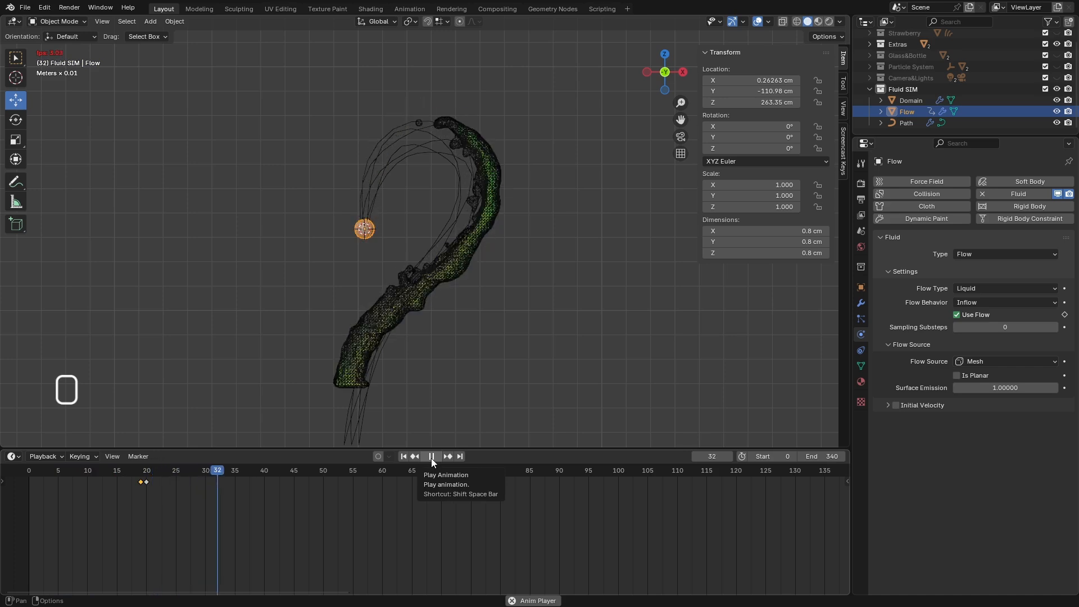
pyautogui.click(431, 457)
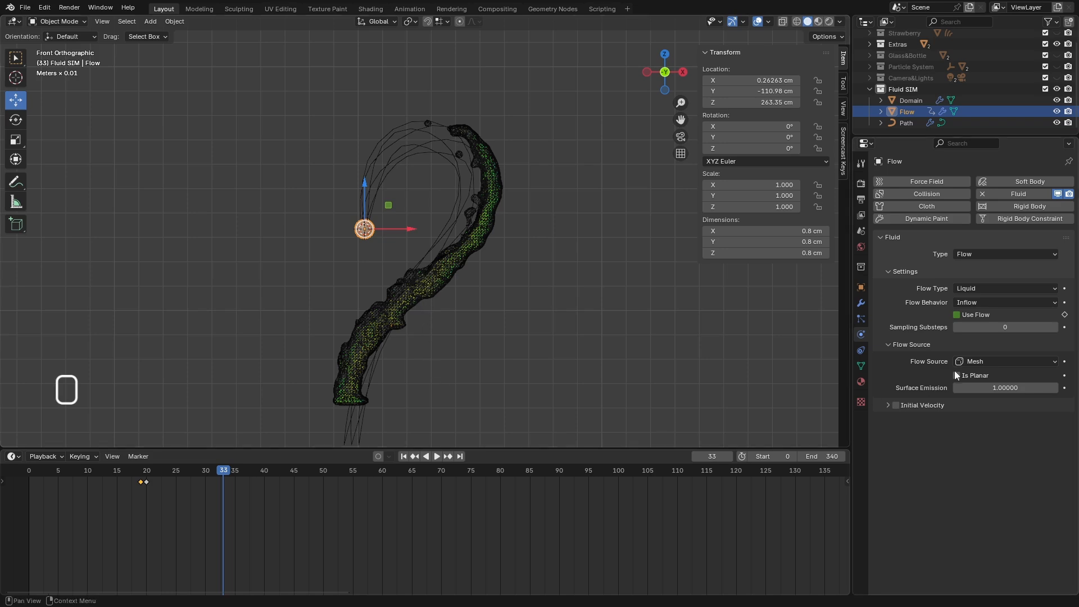
# Set the flow's sampling substeps to 3, play the simulation from the start and return to frame 0.
pyautogui.click(989, 328)
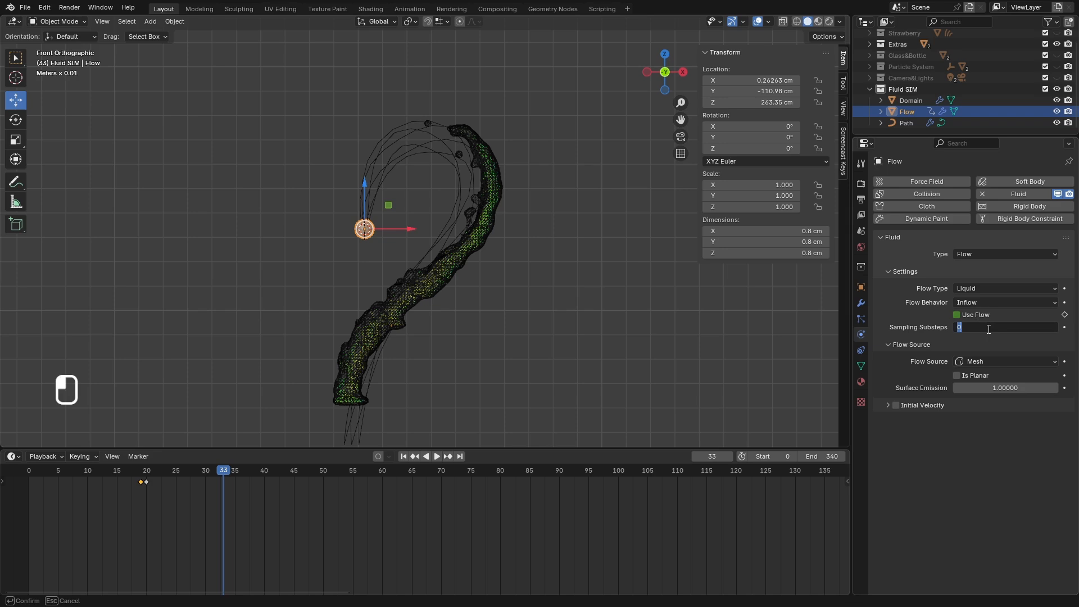
pyautogui.write('3')
pyautogui.press('Return')
pyautogui.click(404, 456)
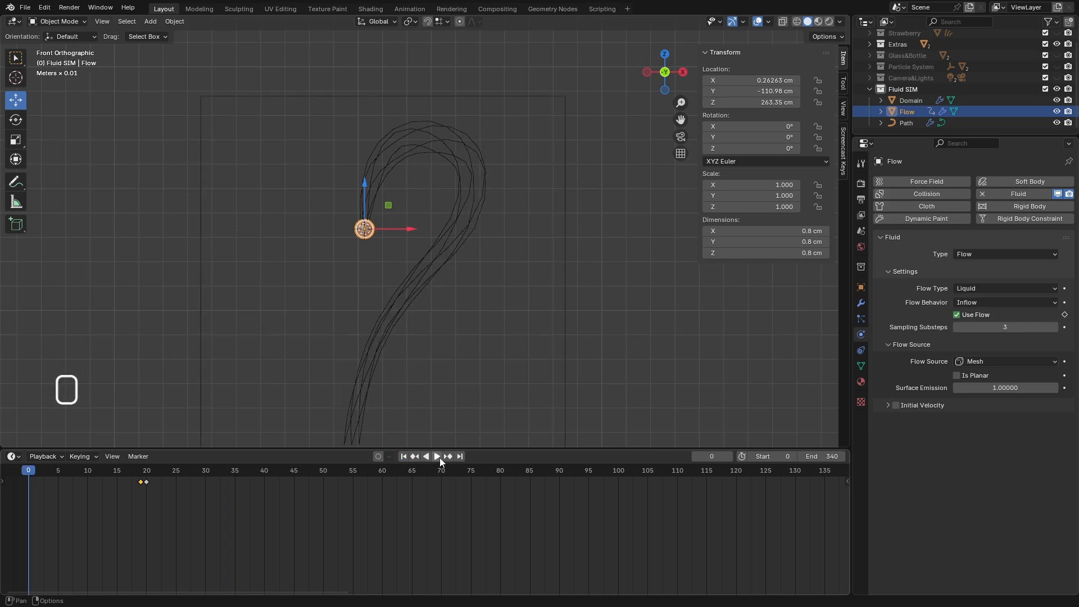
pyautogui.click(439, 457)
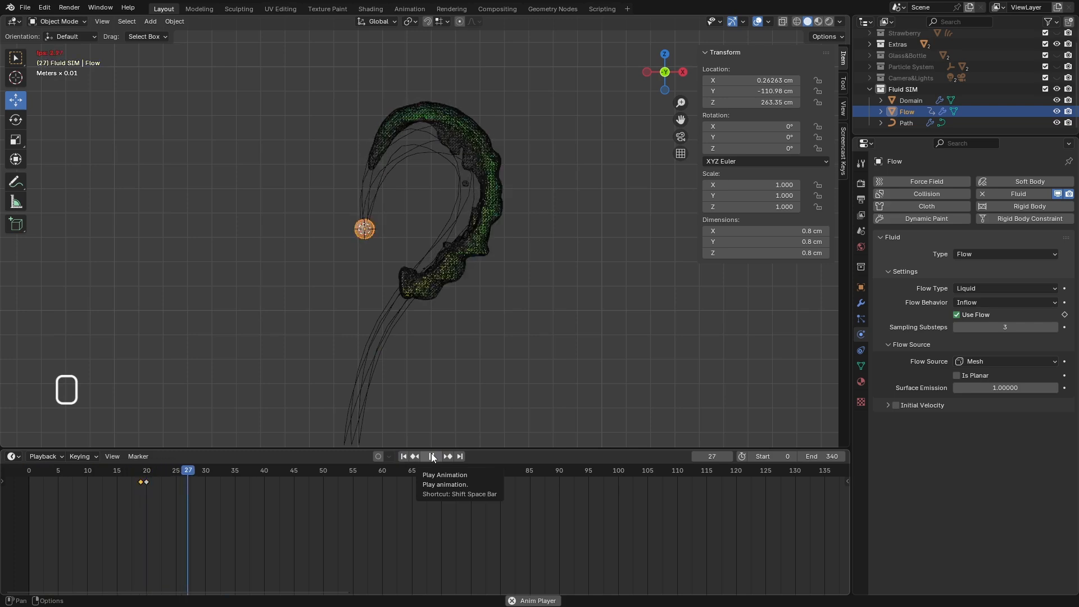
pyautogui.click(431, 456)
pyautogui.click(403, 456)
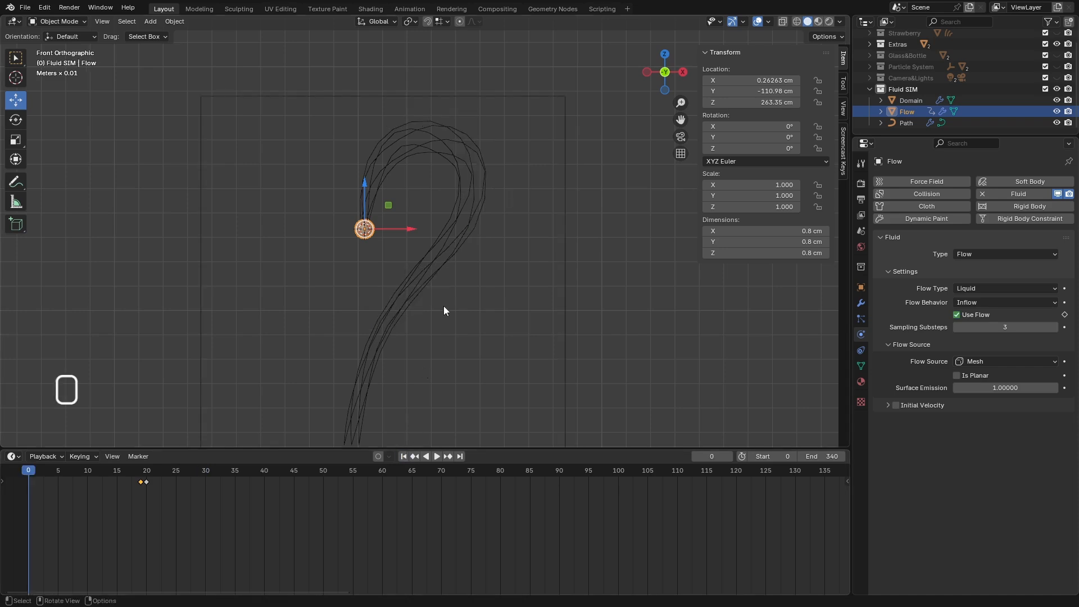
# Set the Domain's time scale to 0.5.
pyautogui.click(910, 100)
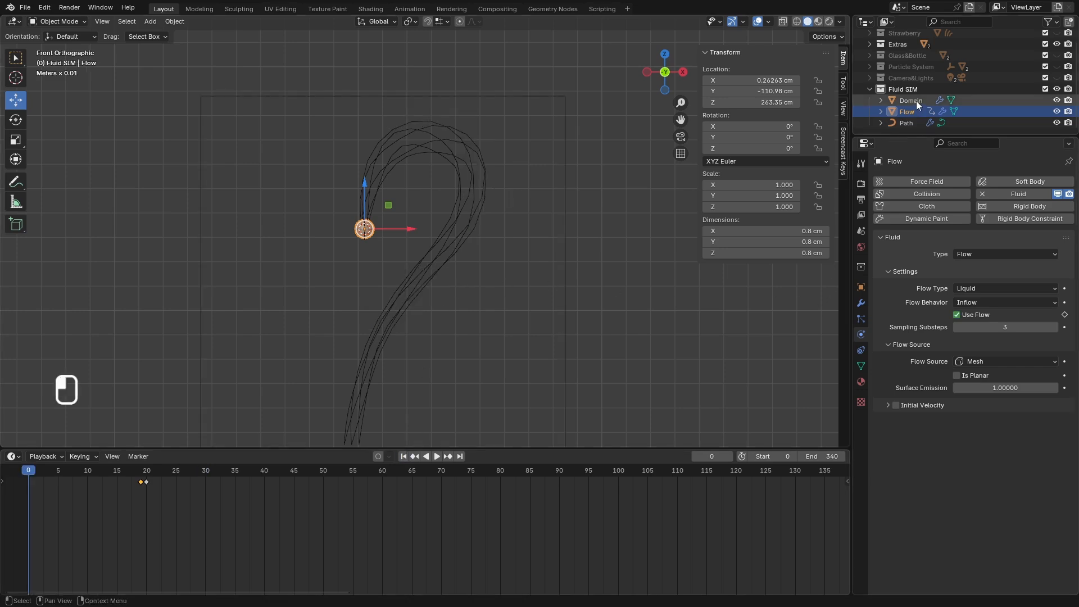
pyautogui.scroll(-3, 907, 337)
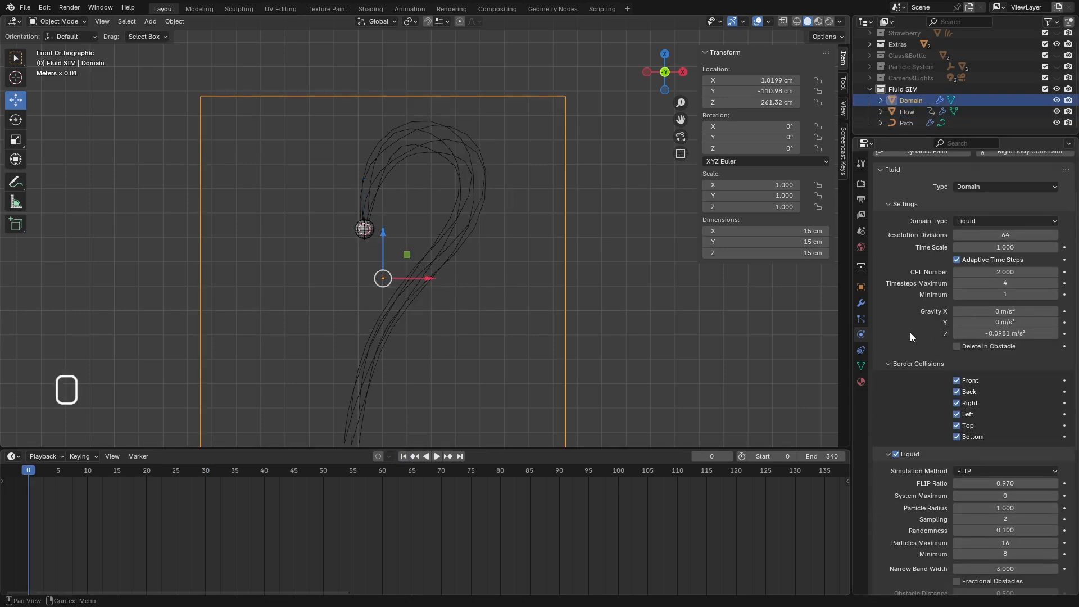
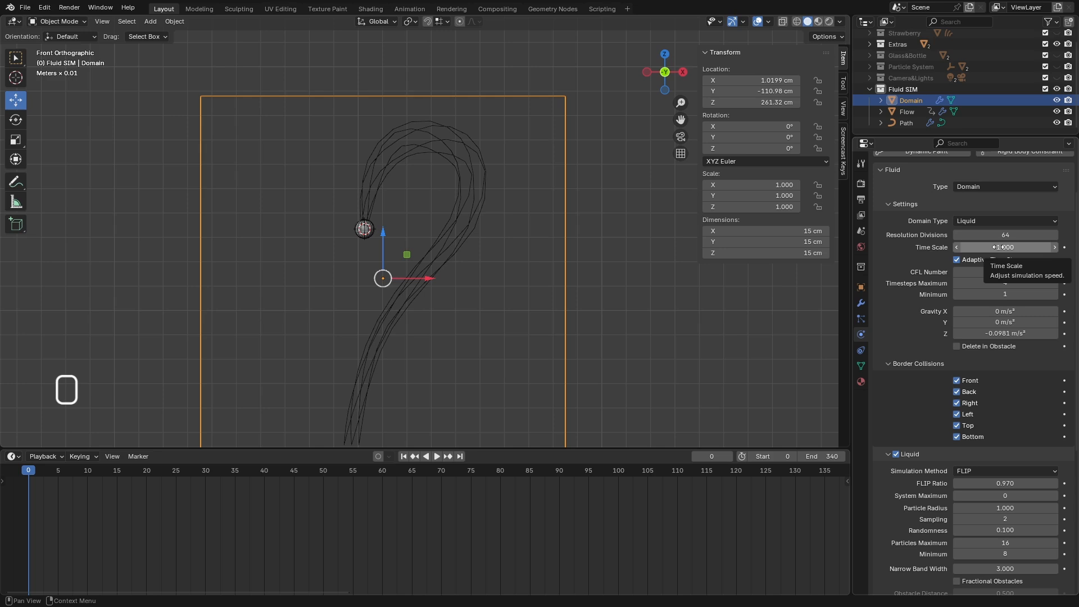
pyautogui.click(996, 247)
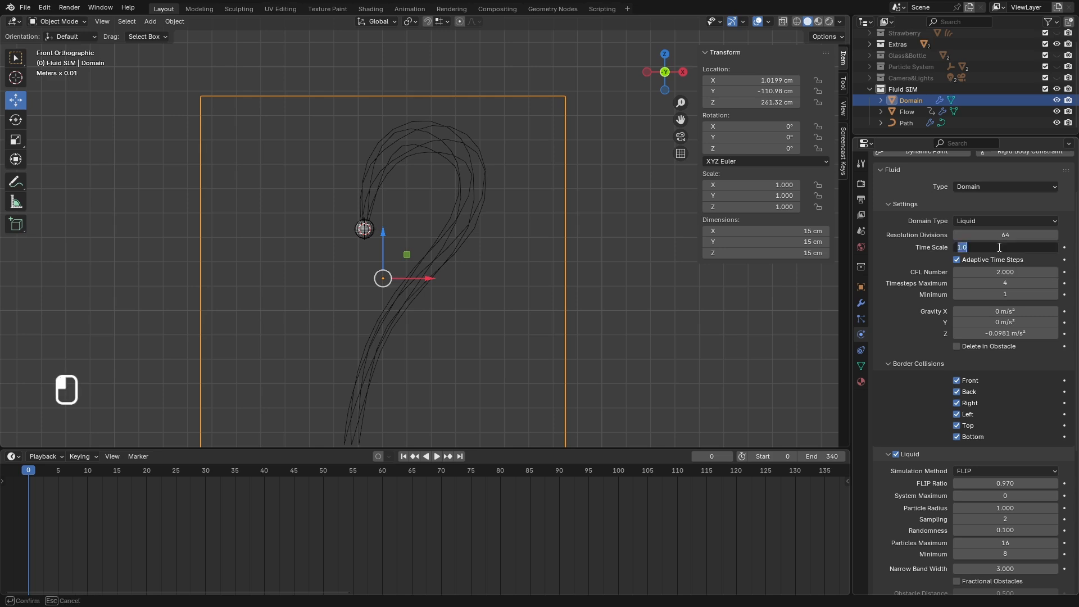
pyautogui.write('0.5')
pyautogui.press('Return')
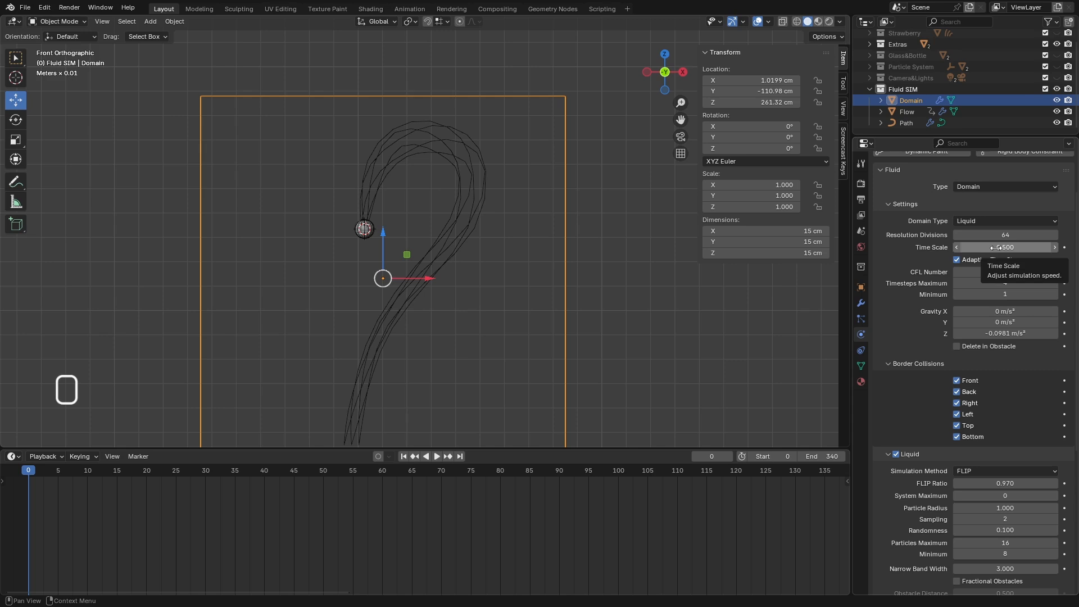
# Set the Domain's liquid particle sampling to 5.
pyautogui.scroll(-2, 927, 287)
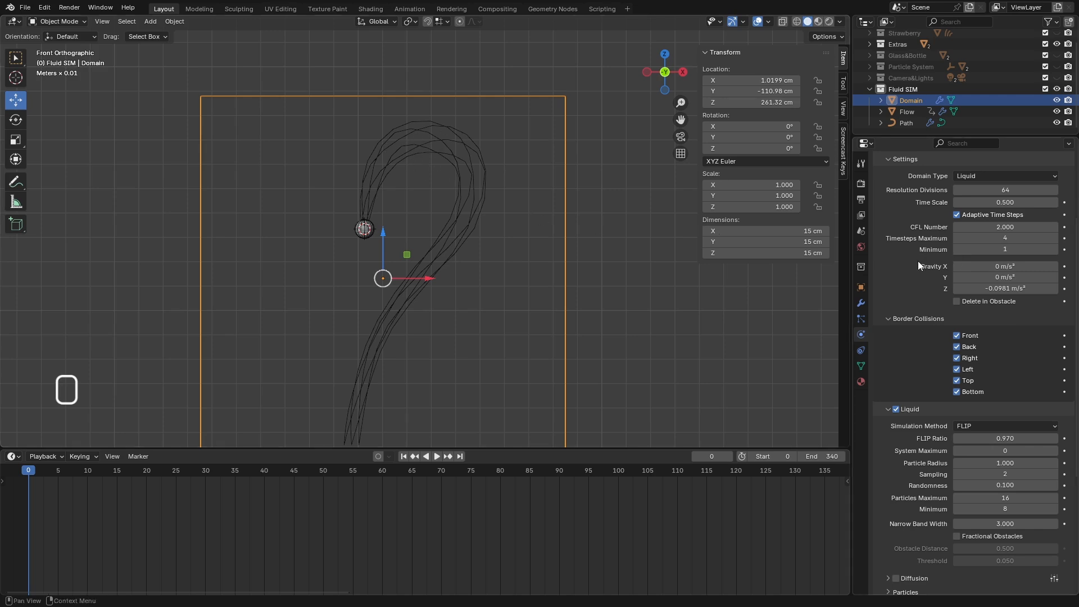
pyautogui.scroll(-5, 919, 260)
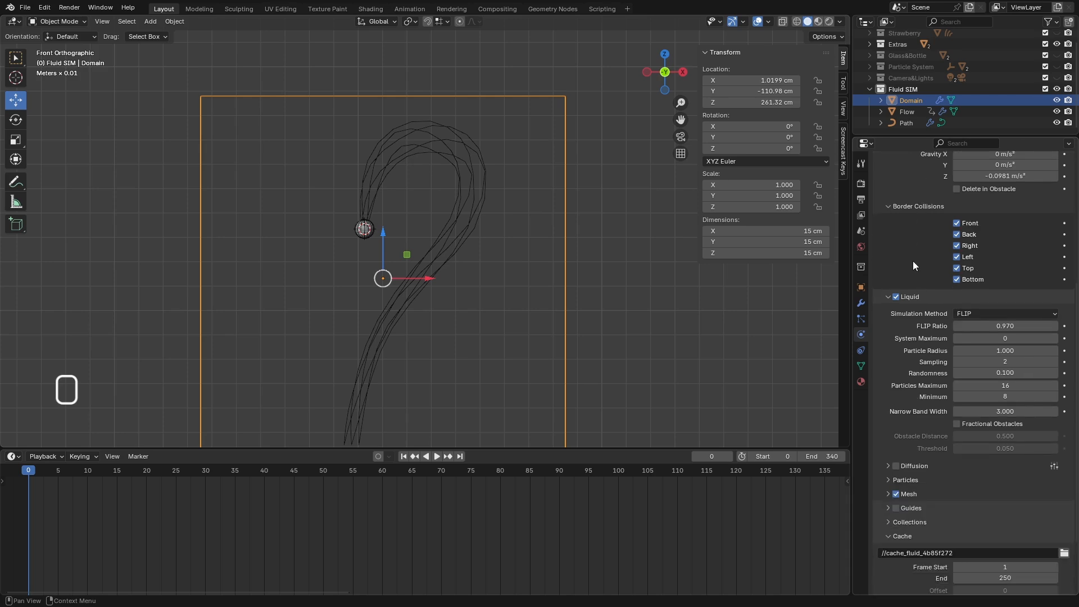
pyautogui.scroll(-3, 913, 261)
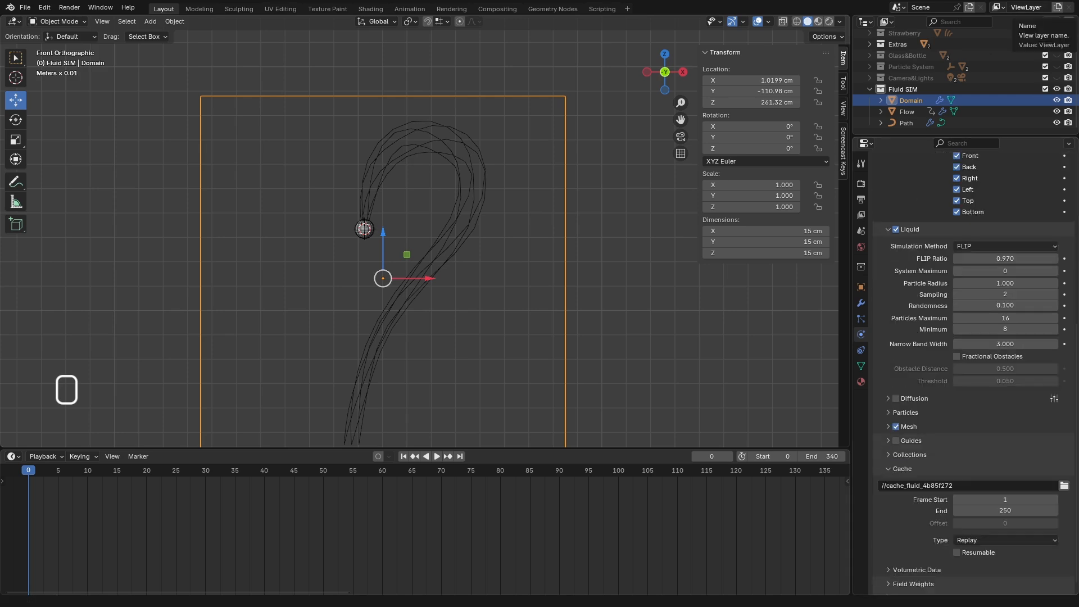
pyautogui.click(985, 245)
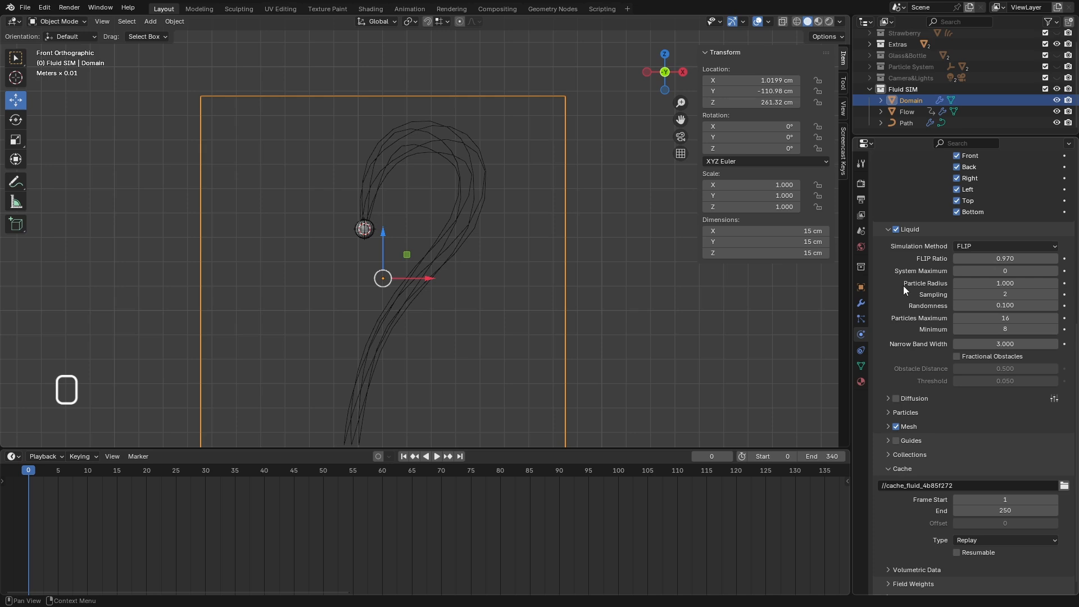
pyautogui.click(984, 295)
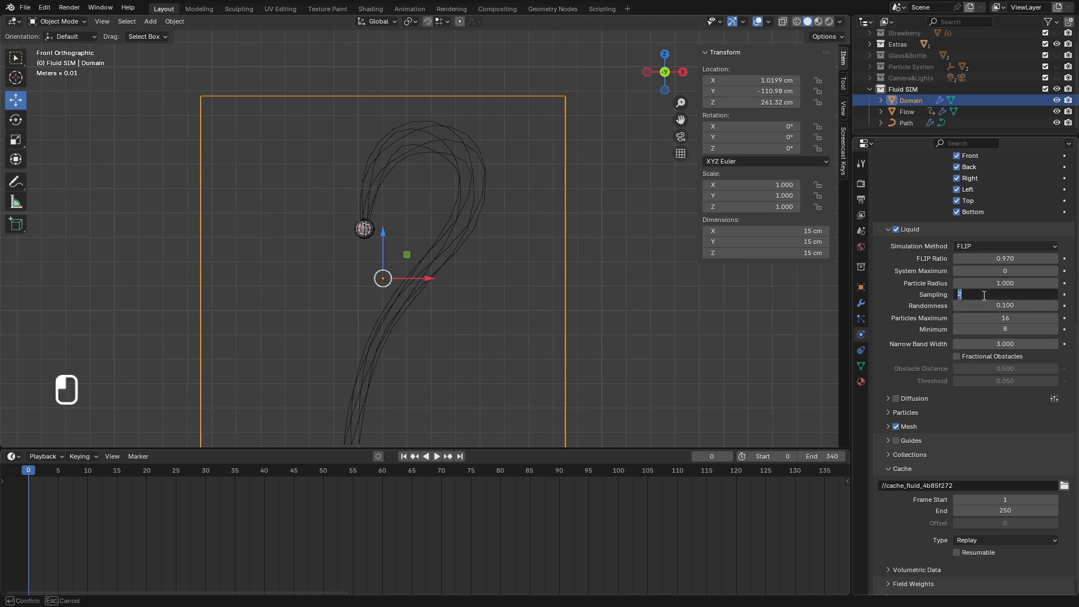
pyautogui.write('5')
pyautogui.press('Return')
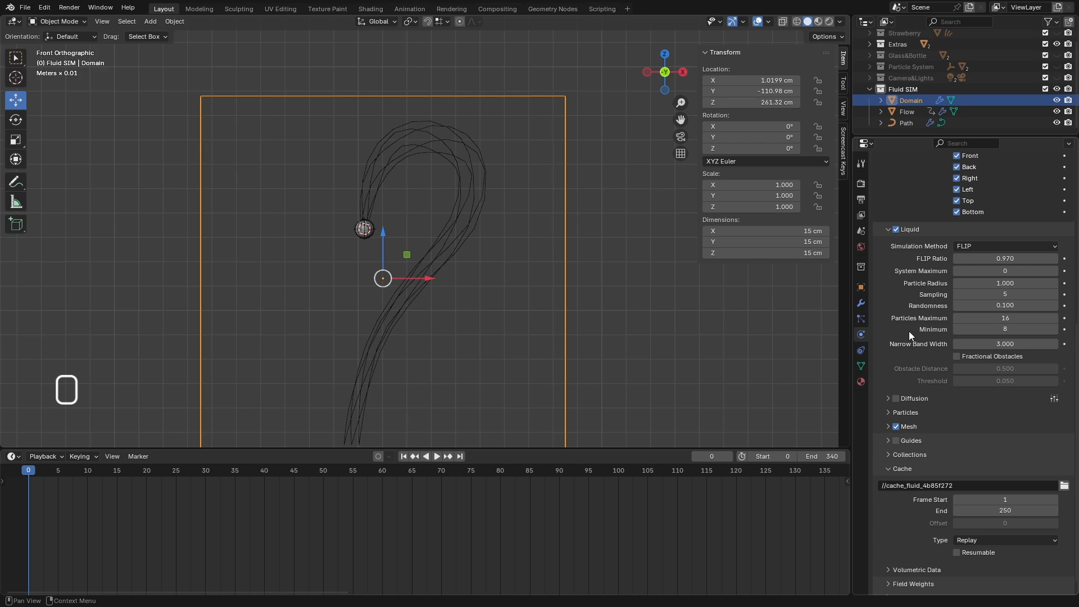
# Set the liquid's maximum particles to 32 and minimum particles to 16.
pyautogui.click(987, 318)
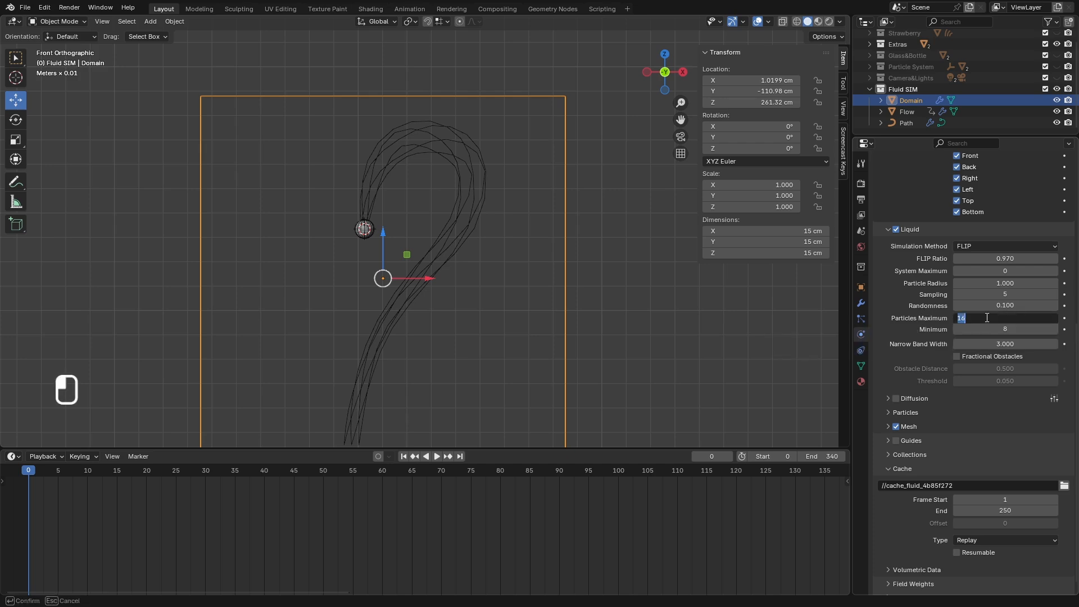
pyautogui.write('32')
pyautogui.press('Return')
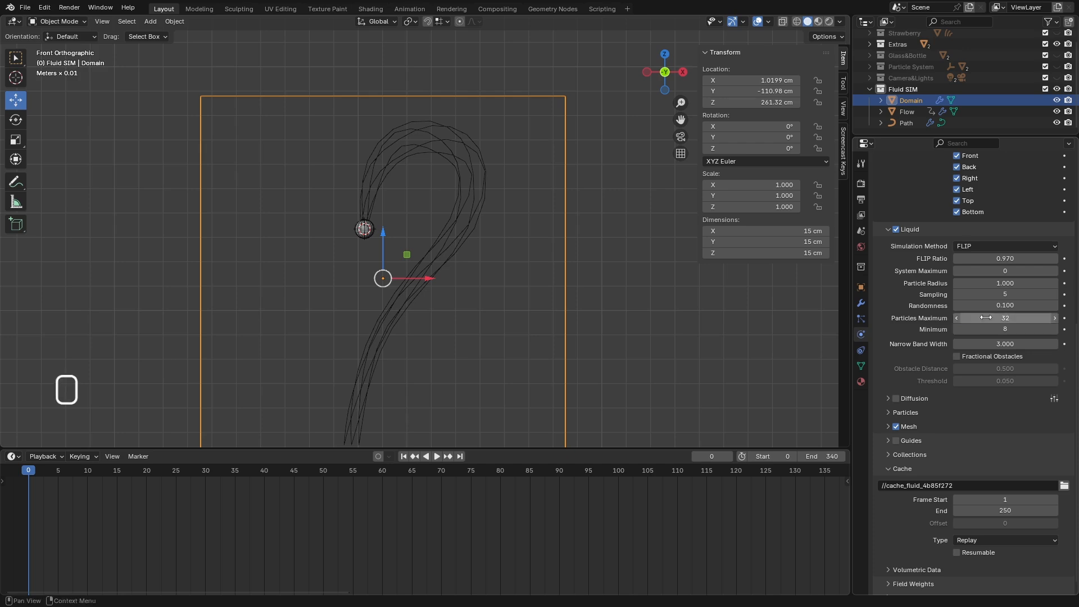
pyautogui.click(988, 330)
pyautogui.write('16')
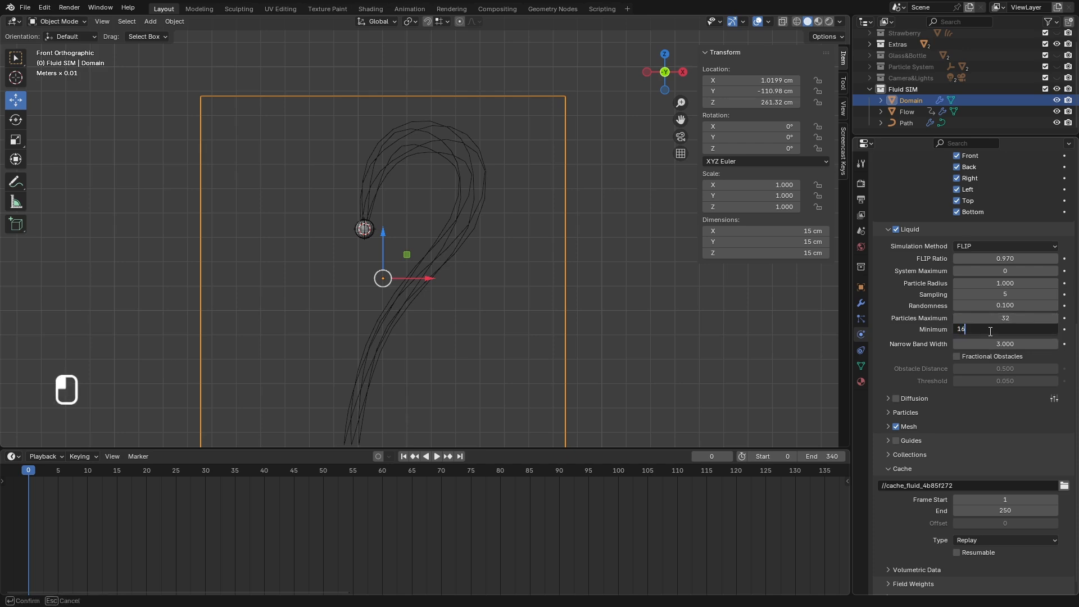
pyautogui.press('Return')
# Set the liquid's narrow band width to 5.
pyautogui.scroll(-1, 909, 332)
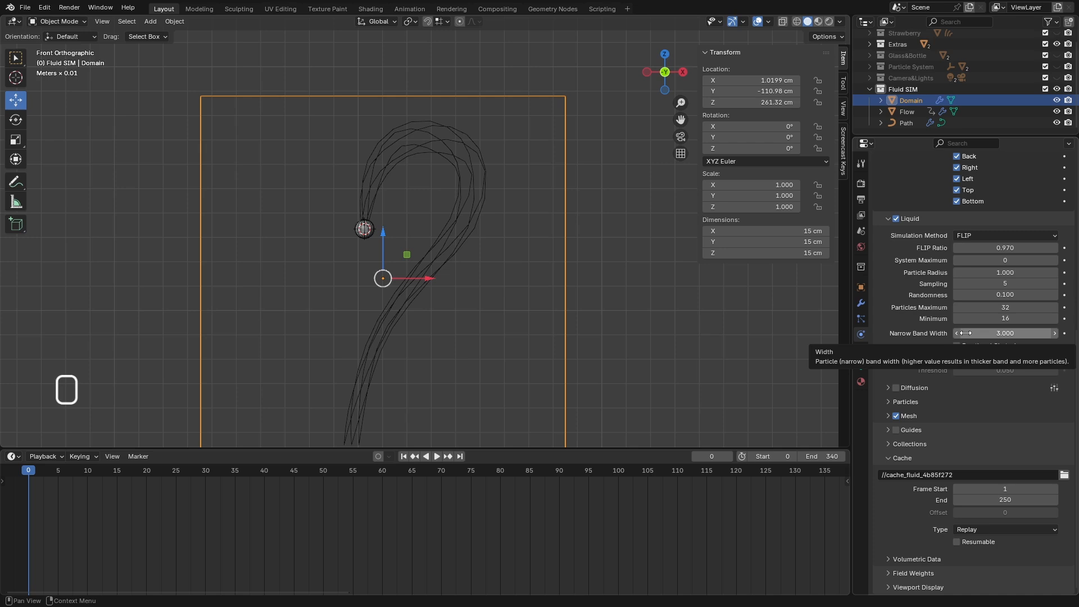
pyautogui.click(965, 334)
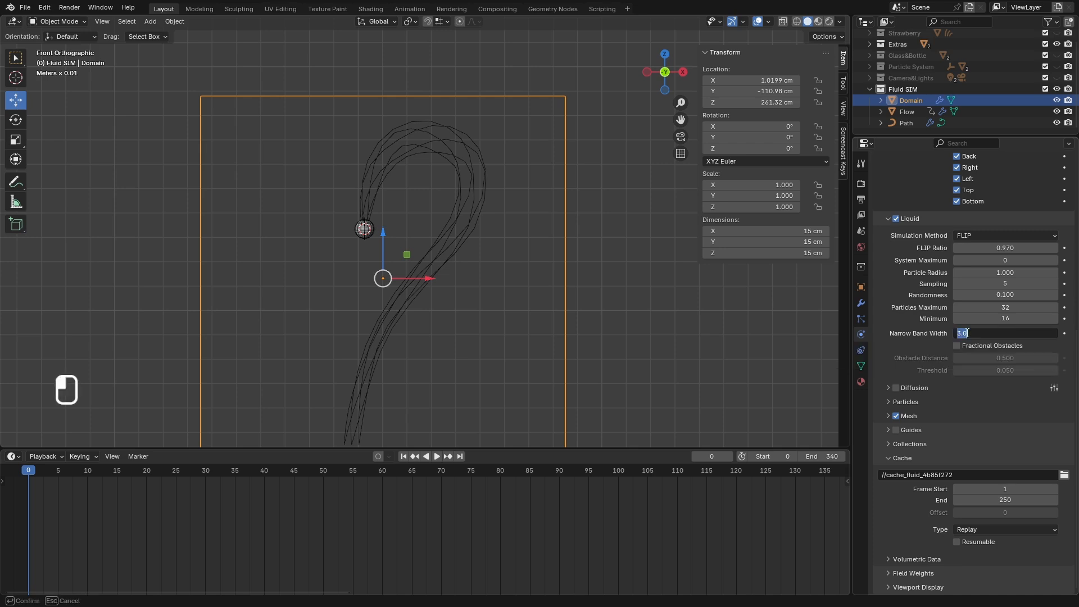
pyautogui.write('5')
pyautogui.press('Return')
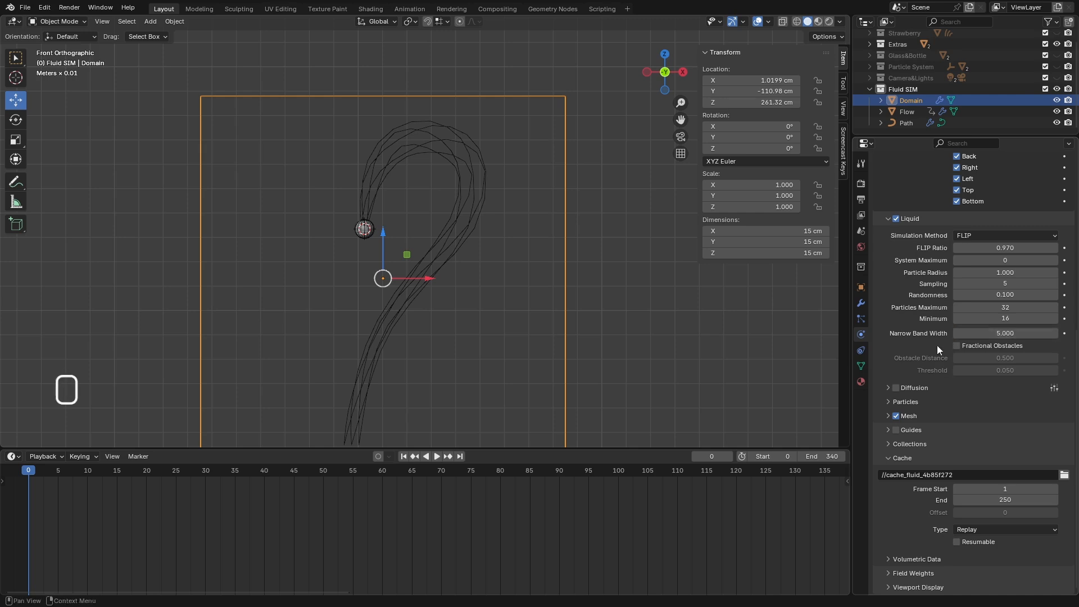
# Enable Diffusion for the Domain's liquid, try the Water and Oil presets and apply the Honey preset.
pyautogui.click(886, 391)
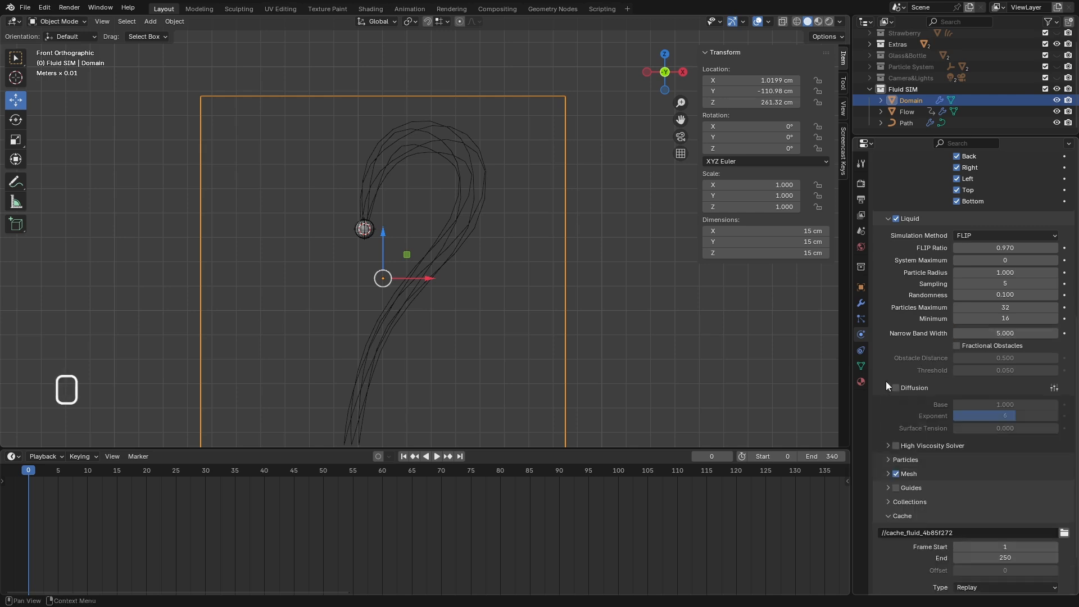
pyautogui.click(896, 330)
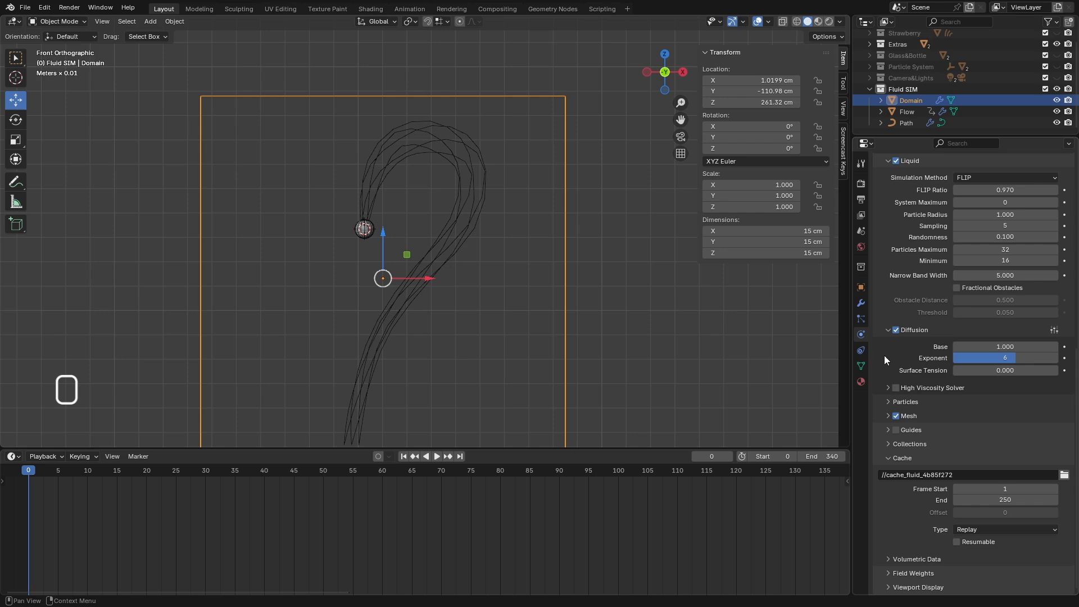
pyautogui.click(1054, 330)
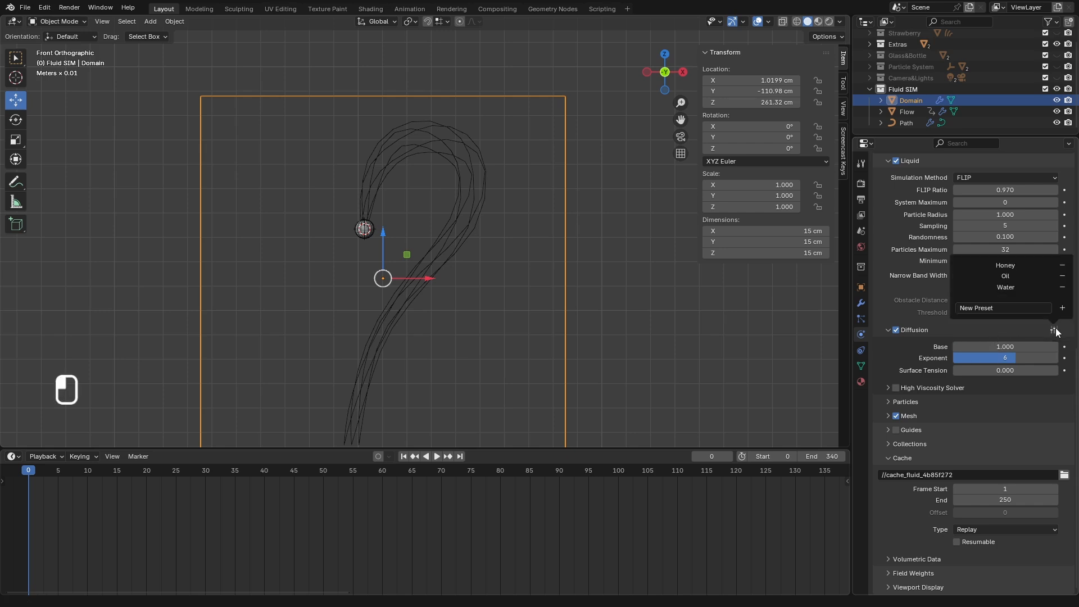
pyautogui.click(1000, 268)
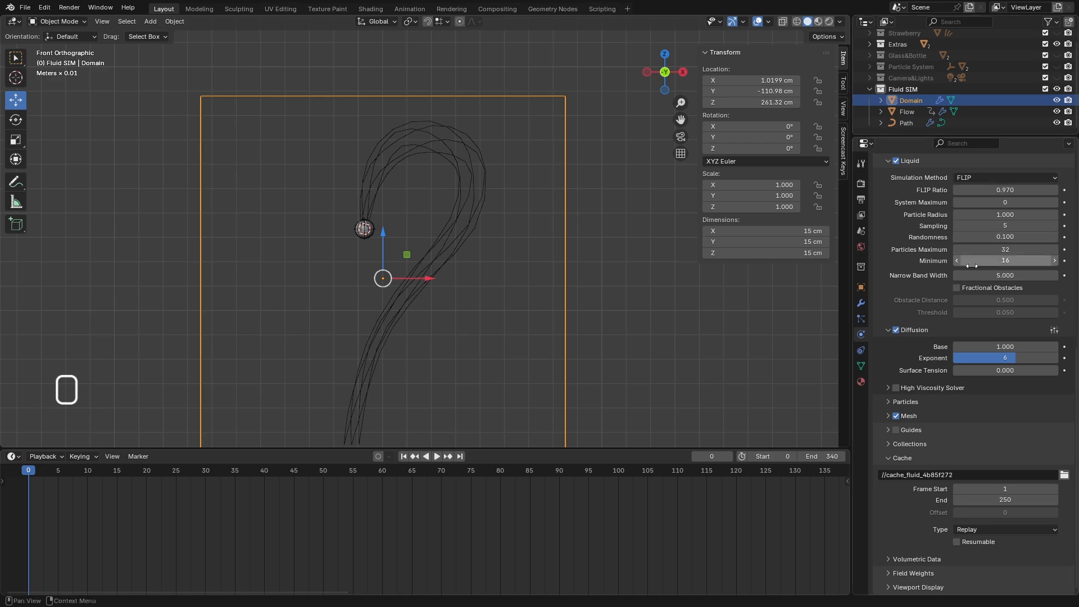
pyautogui.click(1054, 329)
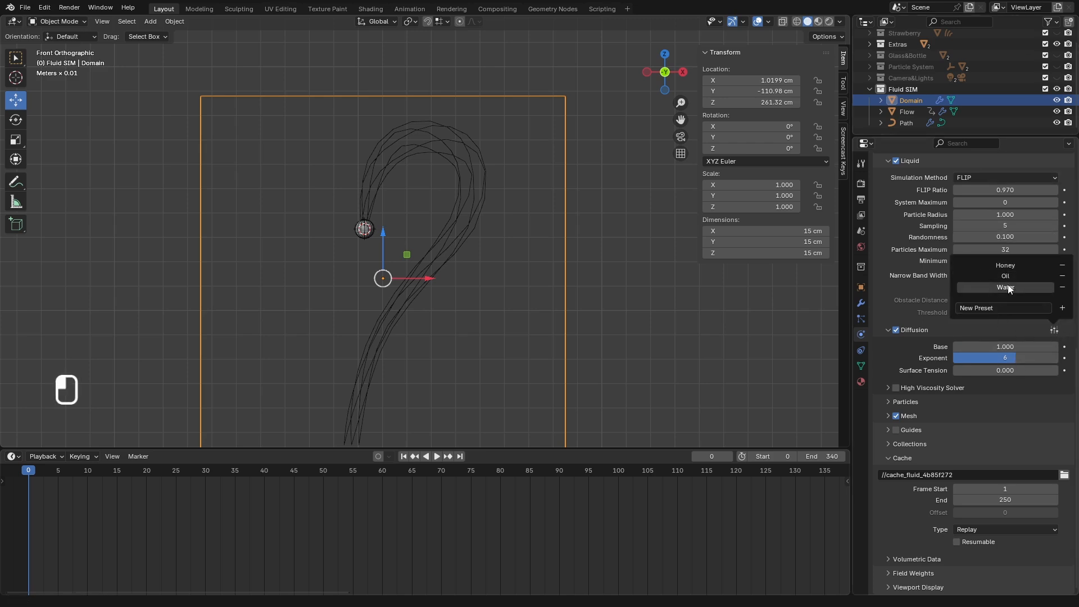
pyautogui.click(1009, 289)
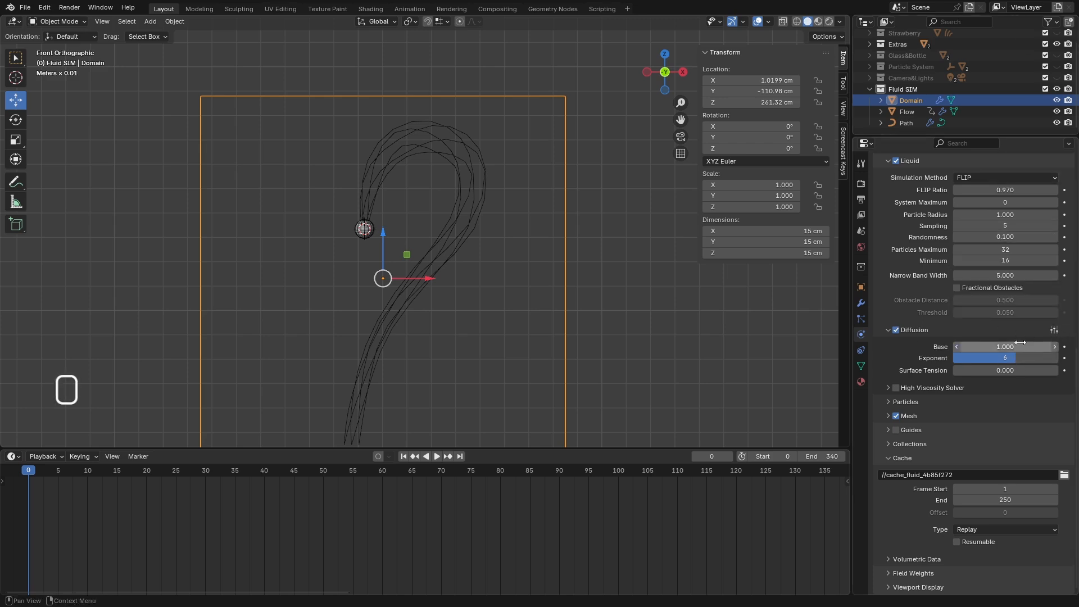
pyautogui.click(1055, 331)
pyautogui.click(1005, 276)
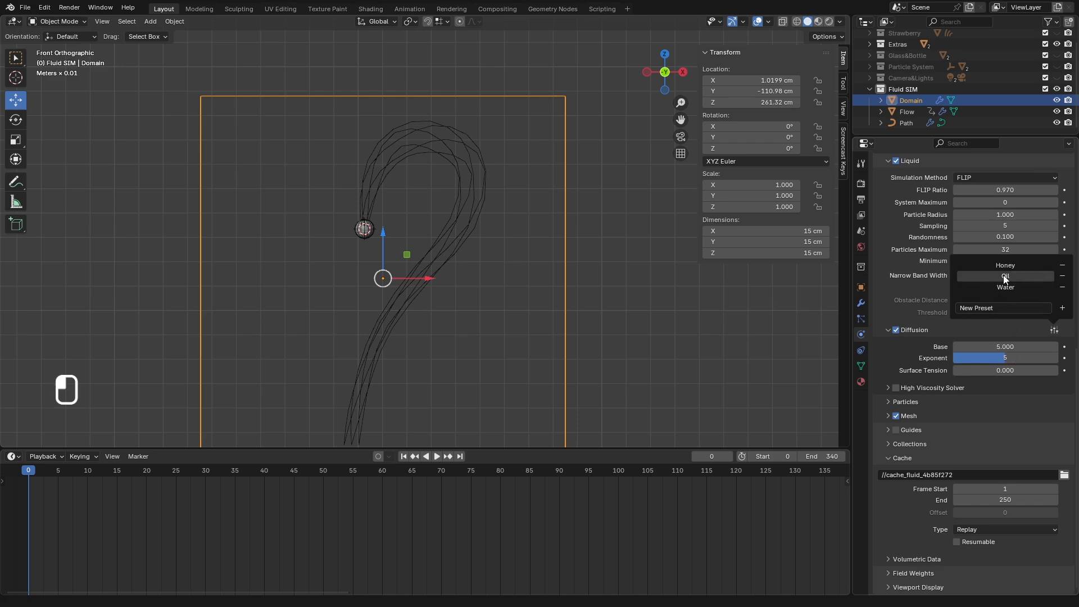
pyautogui.click(1004, 267)
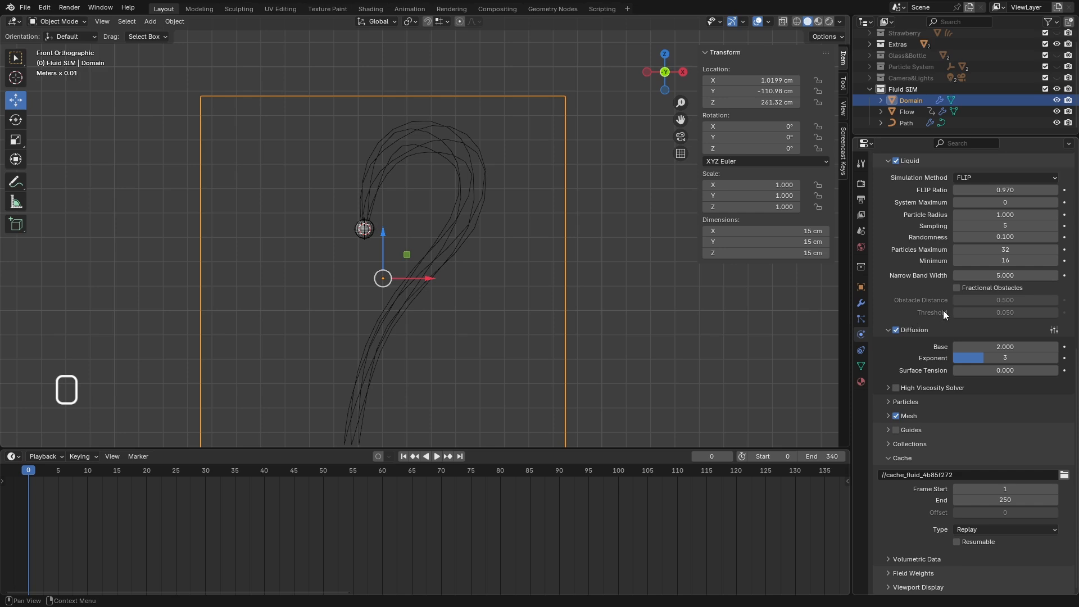
# Enable Fractional Obstacles for the Domain's liquid and save the file.
pyautogui.click(956, 287)
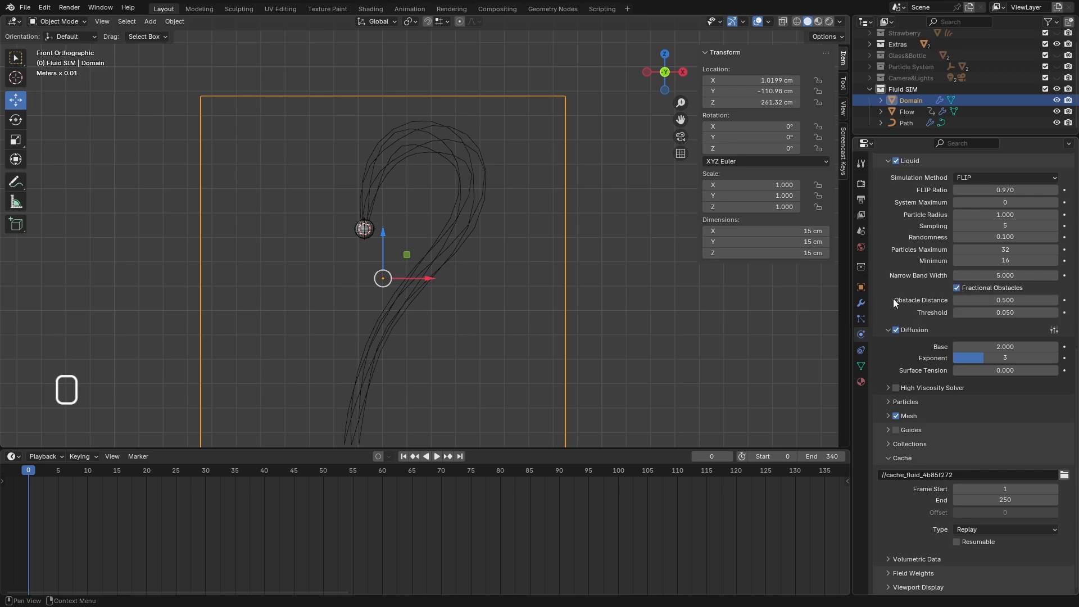
pyautogui.scroll(-2, 382, 213)
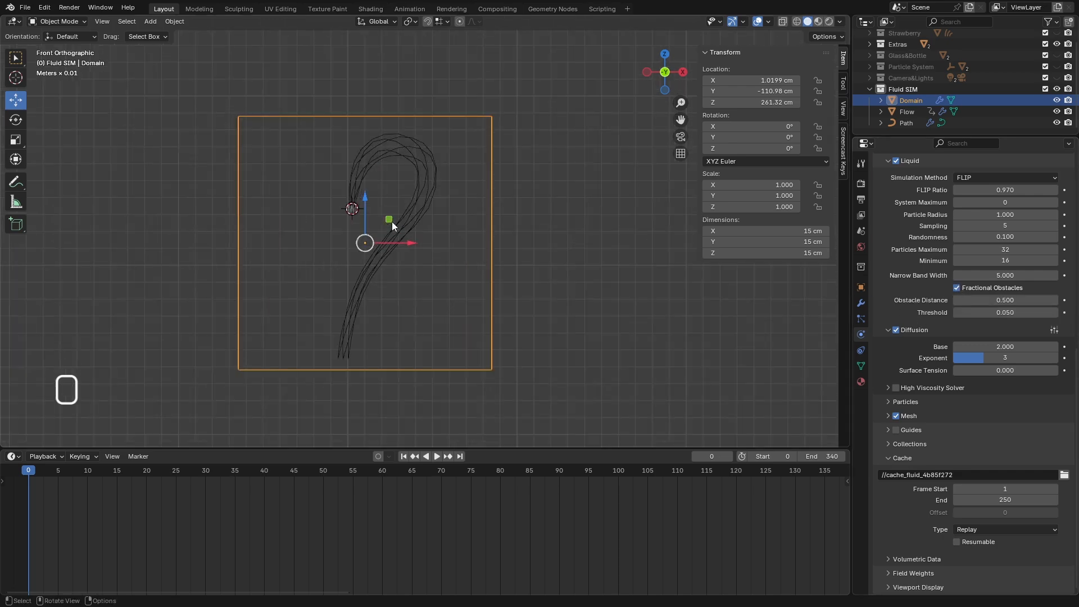
pyautogui.hotkey('ctrl', 's')
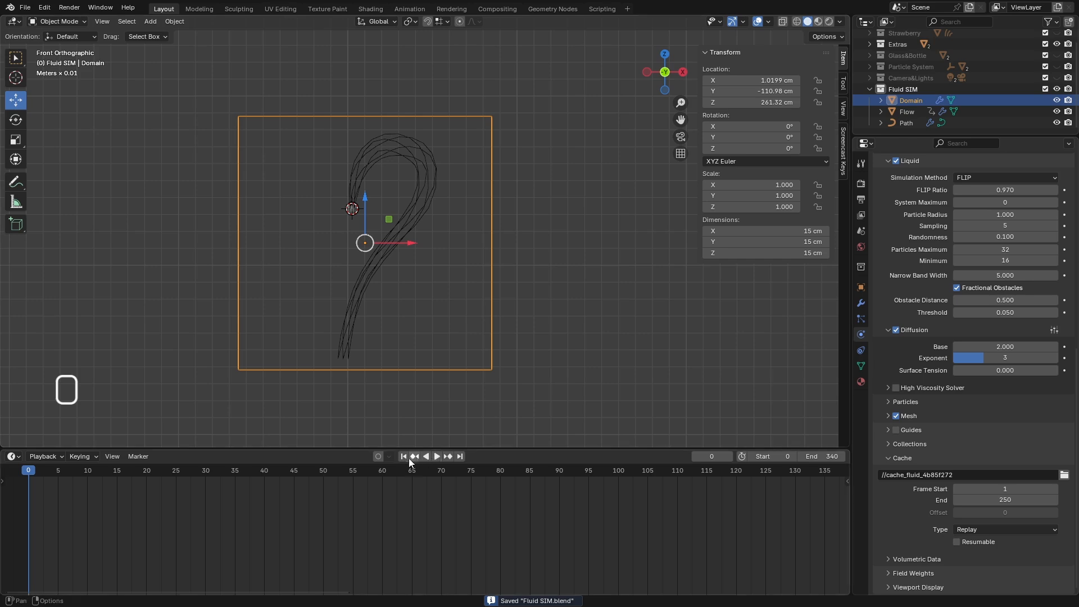
# Play the simulation from frame 0 to frame 55, go back to frame 41 and examine the liquid's shape along the curve strands.
pyautogui.click(437, 457)
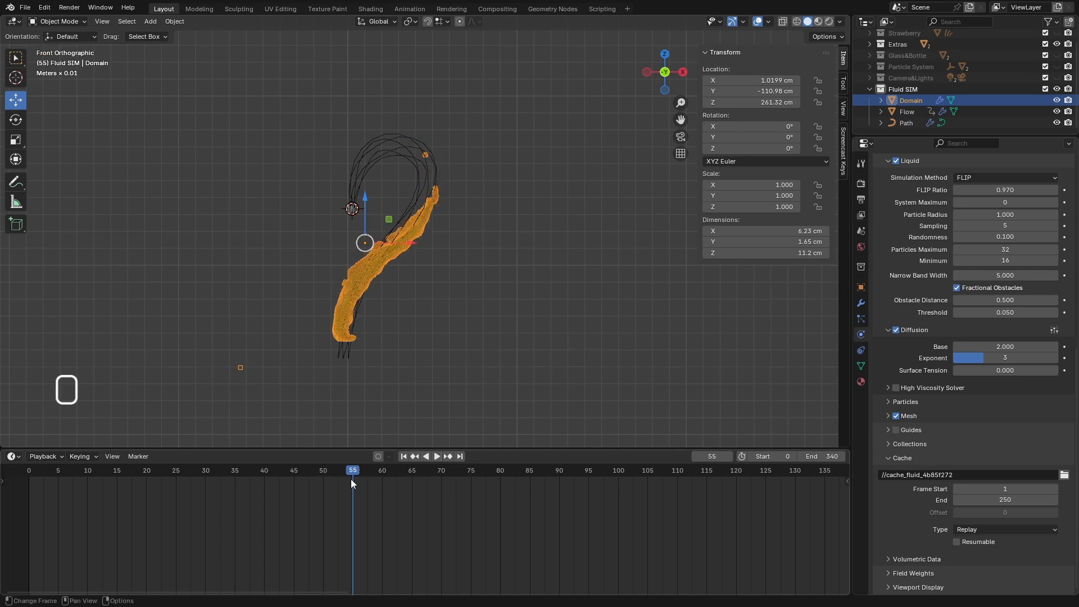
pyautogui.click(294, 473)
pyautogui.moveTo(294, 474); pyautogui.dragTo(270, 473)
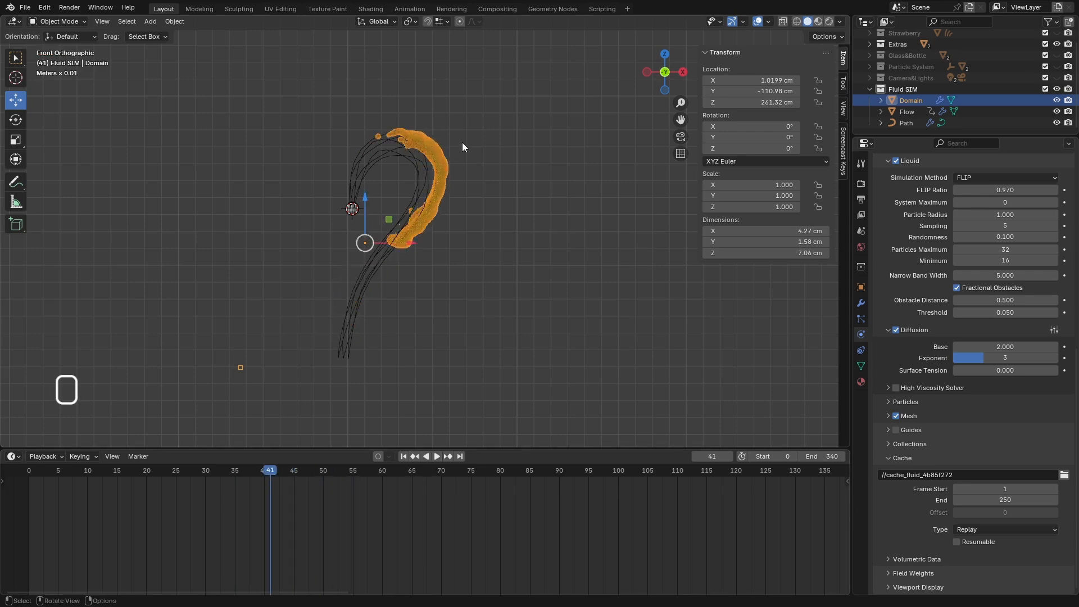
pyautogui.scroll(4, 426, 159)
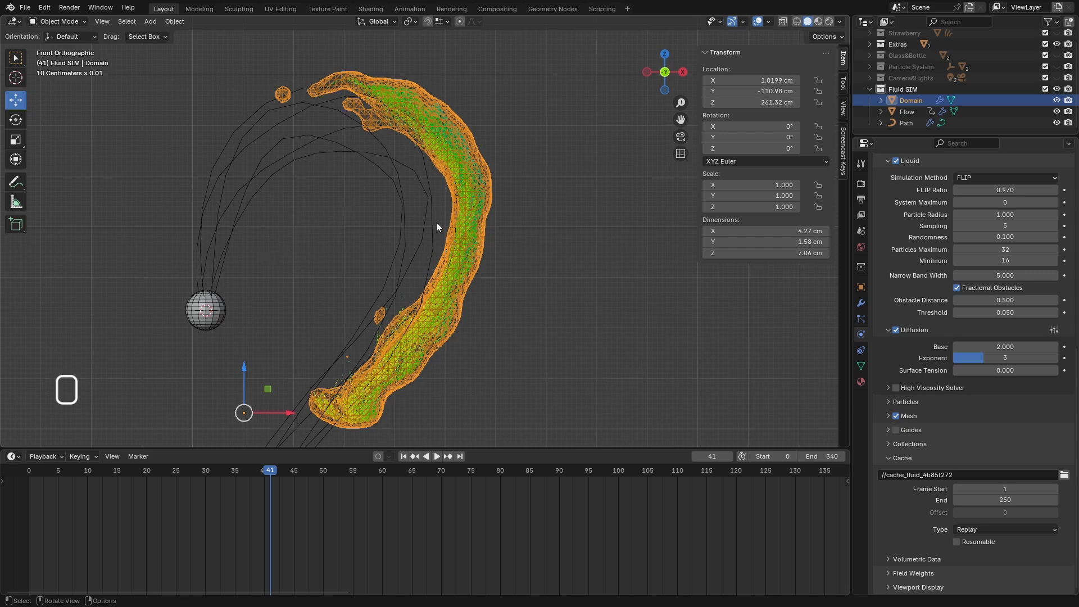
pyautogui.scroll(-3, 434, 218)
pyautogui.scroll(2, 412, 223)
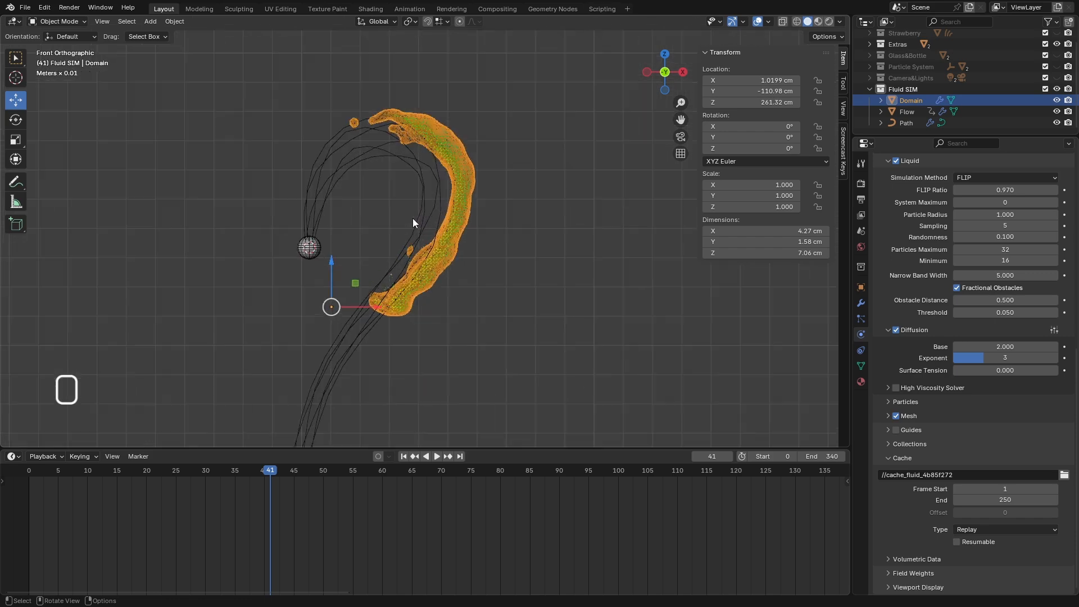
# Move the Flow sphere's two inflow keyframes to frames 30 and 31 and set the playhead to frame -1.
pyautogui.click(906, 112)
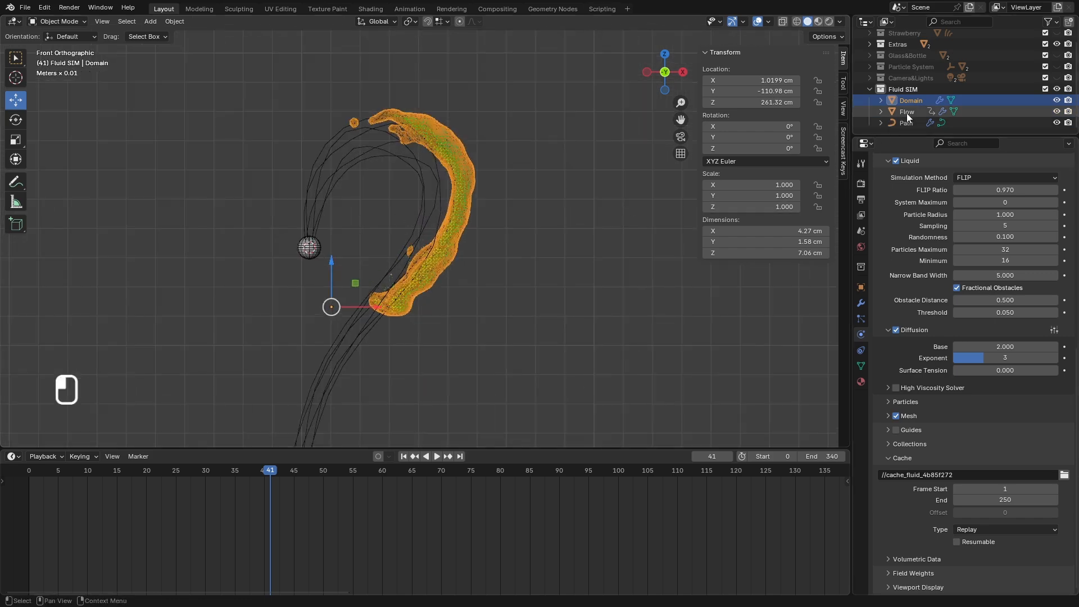
pyautogui.click(145, 482)
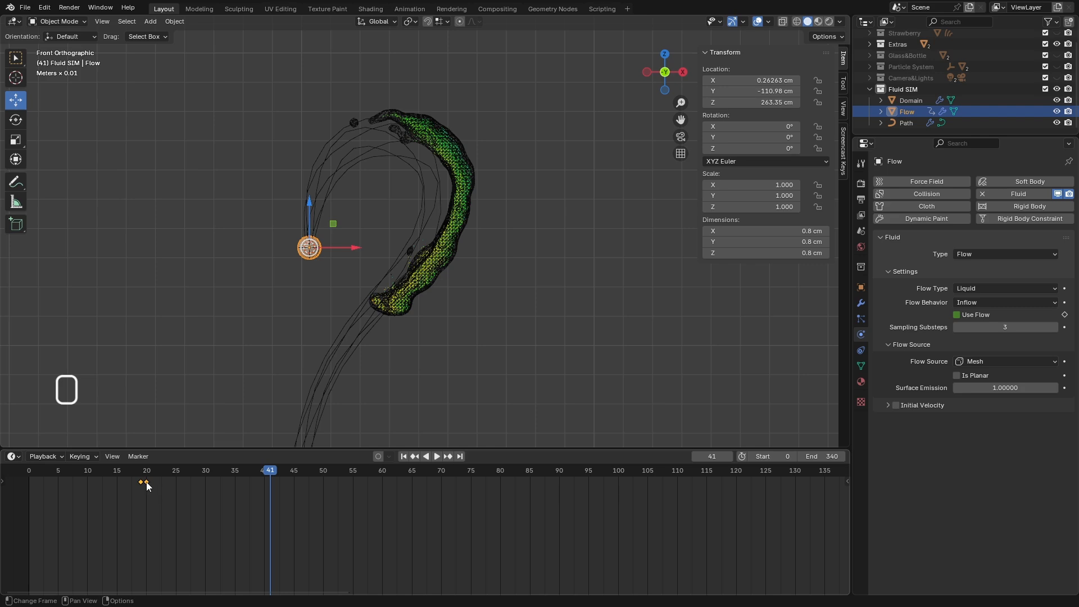
pyautogui.moveTo(146, 481); pyautogui.dragTo(23, 474)
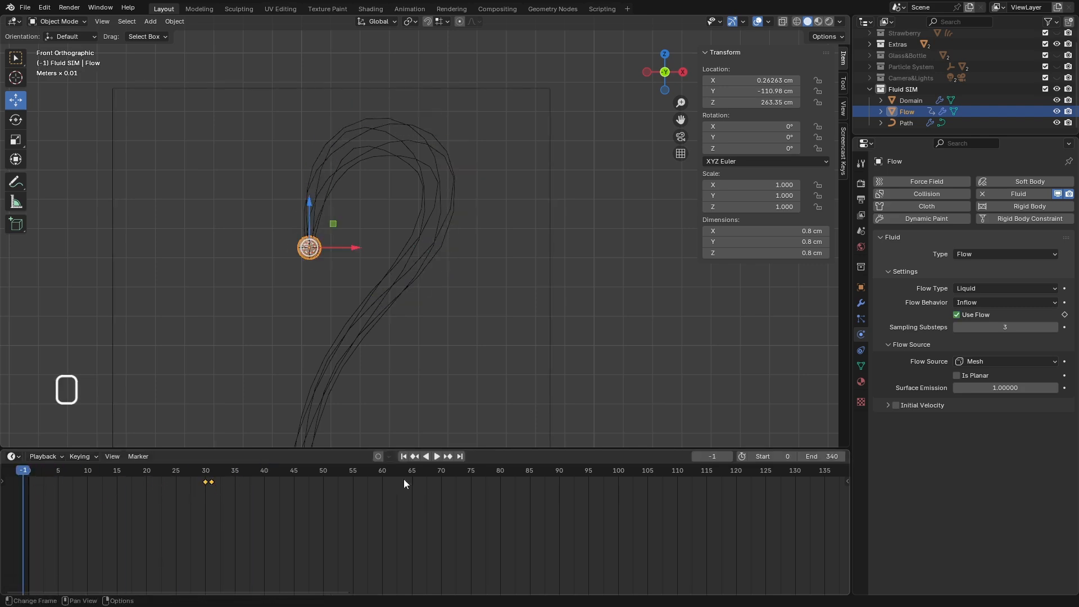
# Play the simulation, move the Flow sphere's two inflow keyframes to frames 35 and 36 and replay from the first frame.
pyautogui.click(436, 455)
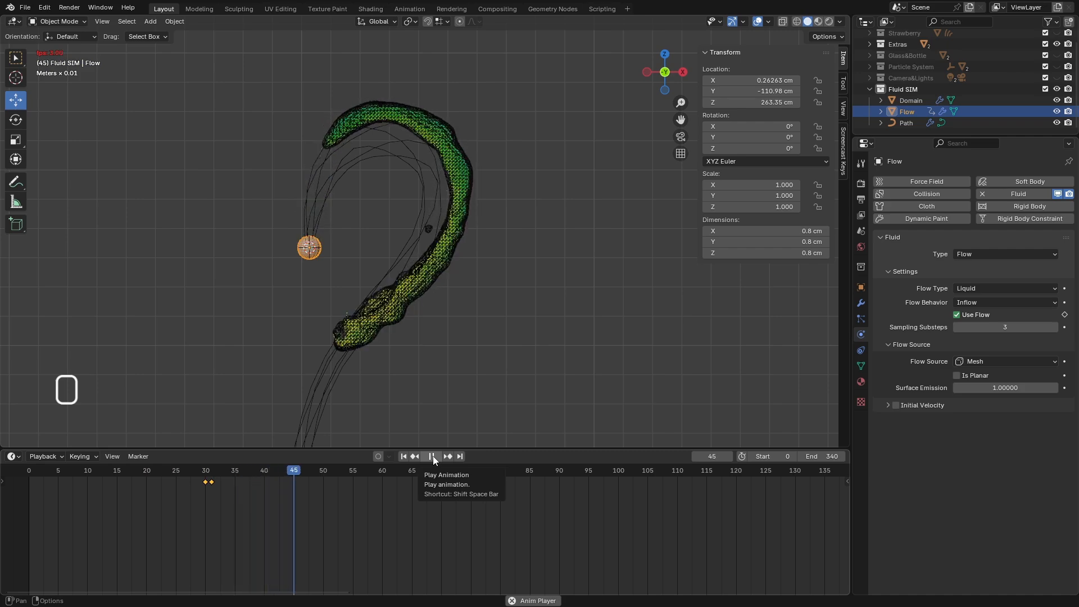
pyautogui.moveTo(327, 470); pyautogui.dragTo(18, 475)
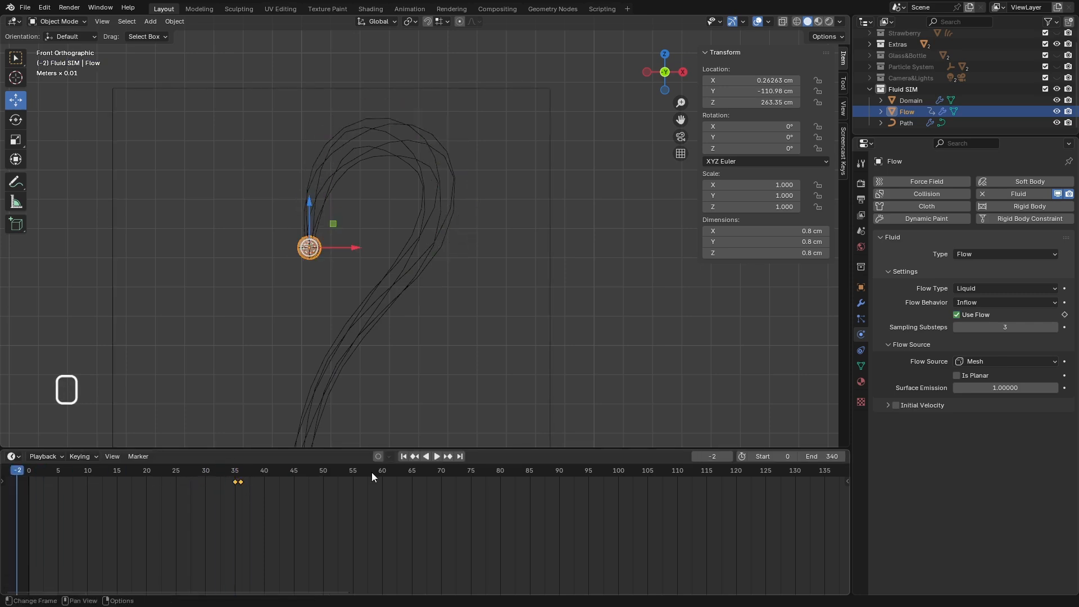
pyautogui.click(404, 457)
pyautogui.click(436, 456)
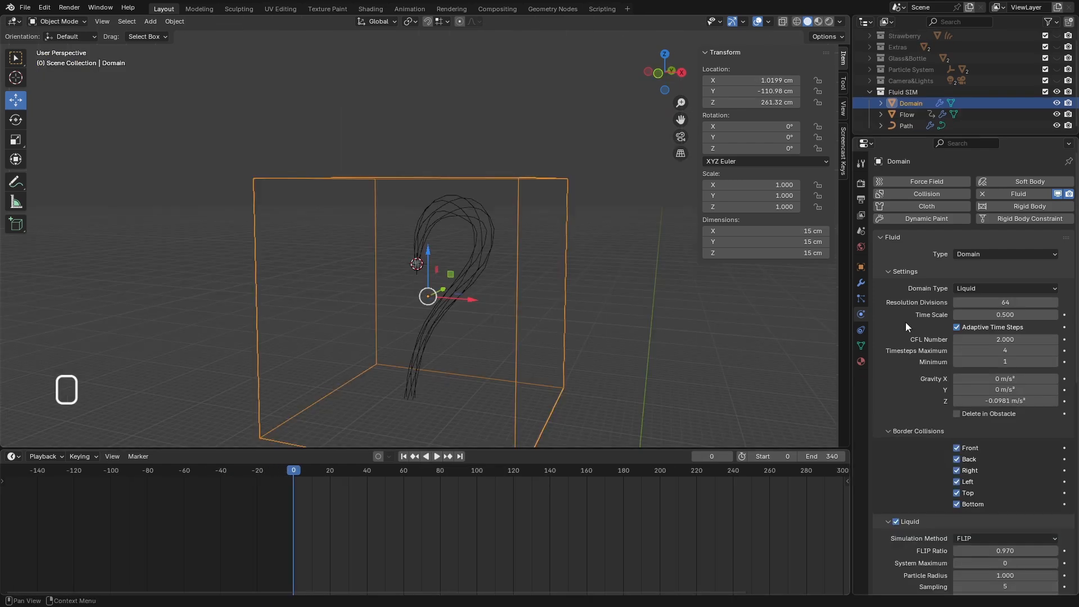
# Set the Domain's Resolution Divisions to 128.
pyautogui.click(1002, 303)
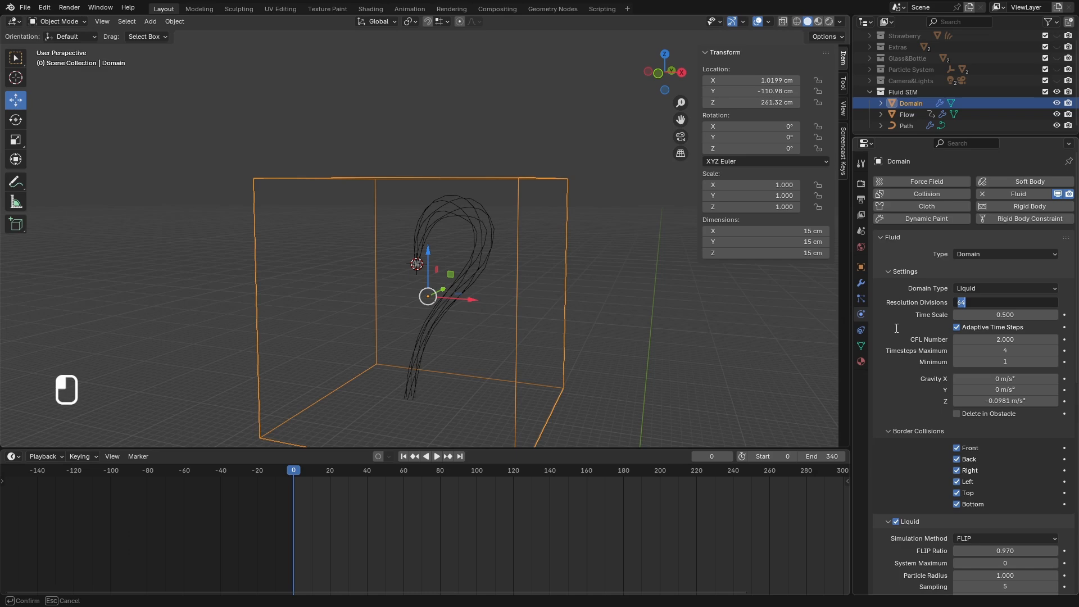
pyautogui.click(937, 307)
pyautogui.click(972, 304)
pyautogui.write('128')
pyautogui.press('Return')
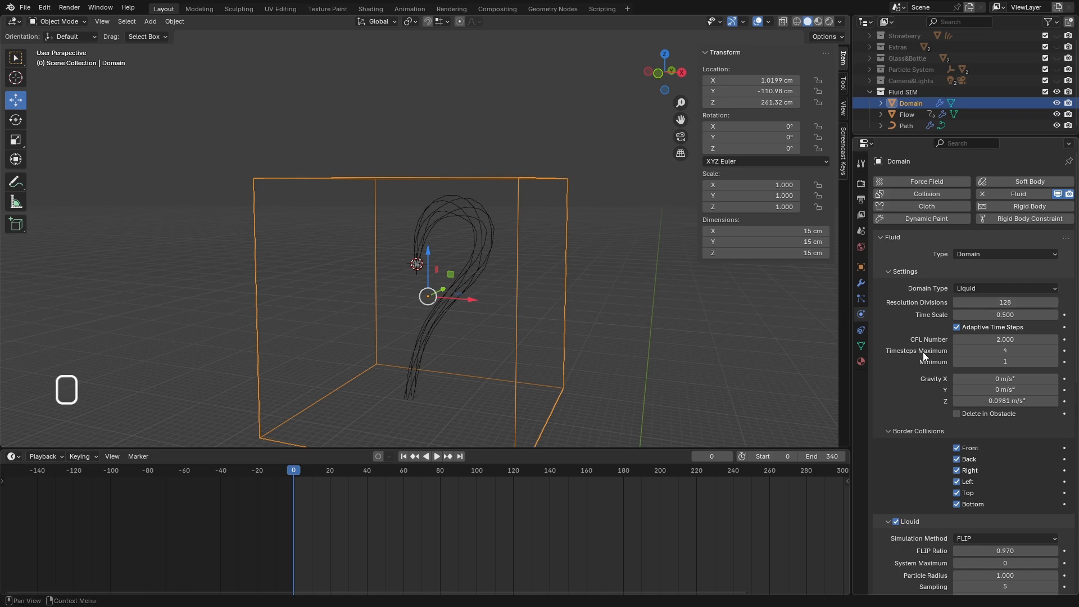
# Turn off the Bottom border collision of the Domain.
pyautogui.scroll(-3, 922, 349)
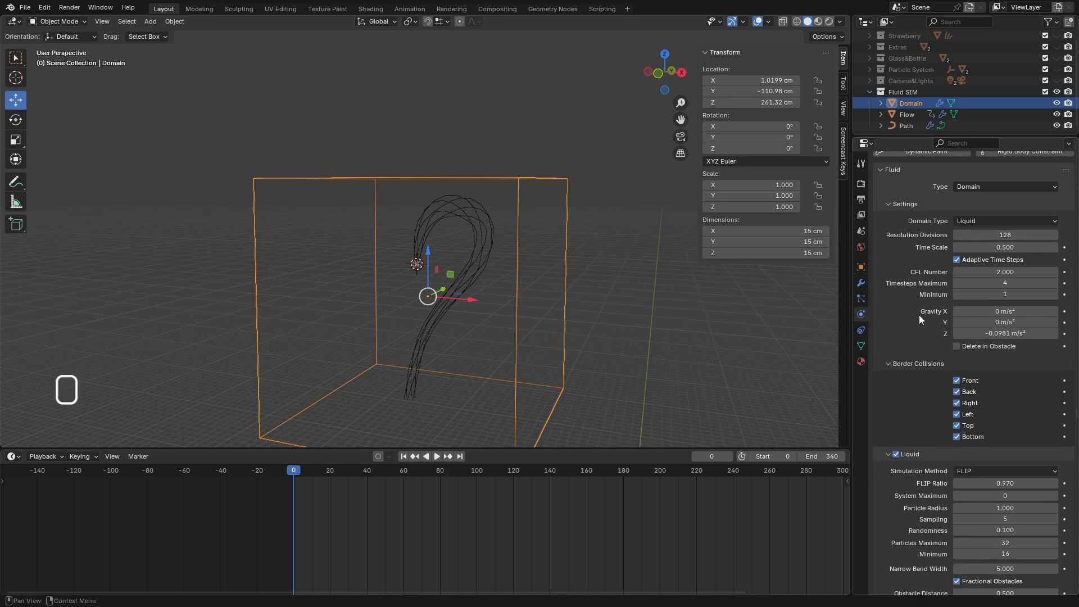
pyautogui.scroll(-2, 916, 365)
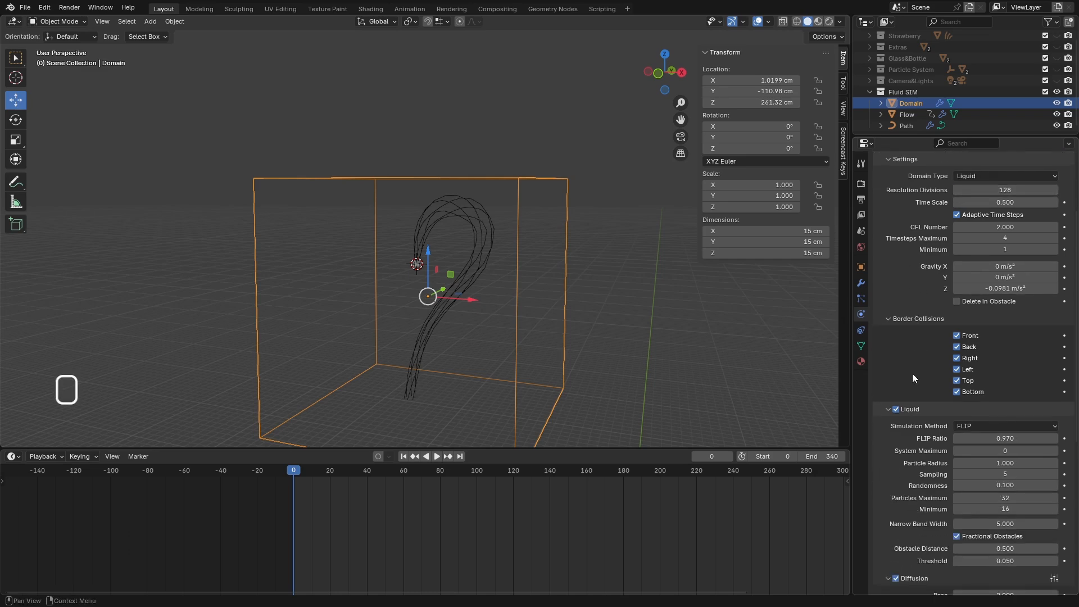
pyautogui.click(956, 392)
# Examine the lower ends of the curve strands relative to the Domain's bottom face from several angles and distances.
pyautogui.scroll(-4, 480, 239)
pyautogui.moveTo(480, 238); pyautogui.dragTo(486, 328, button='middle')
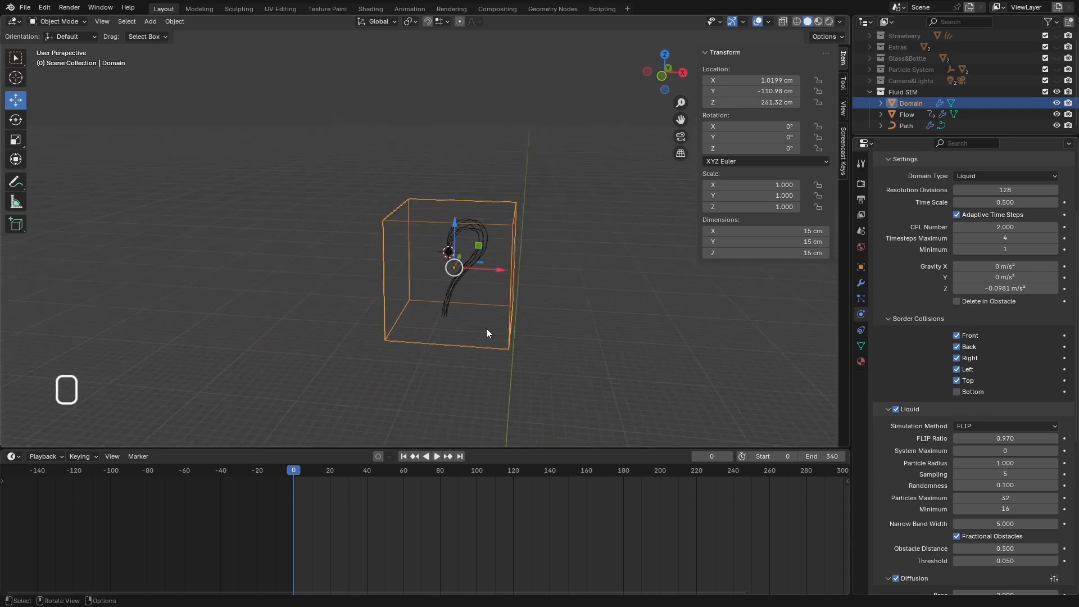
pyautogui.scroll(5, 409, 275)
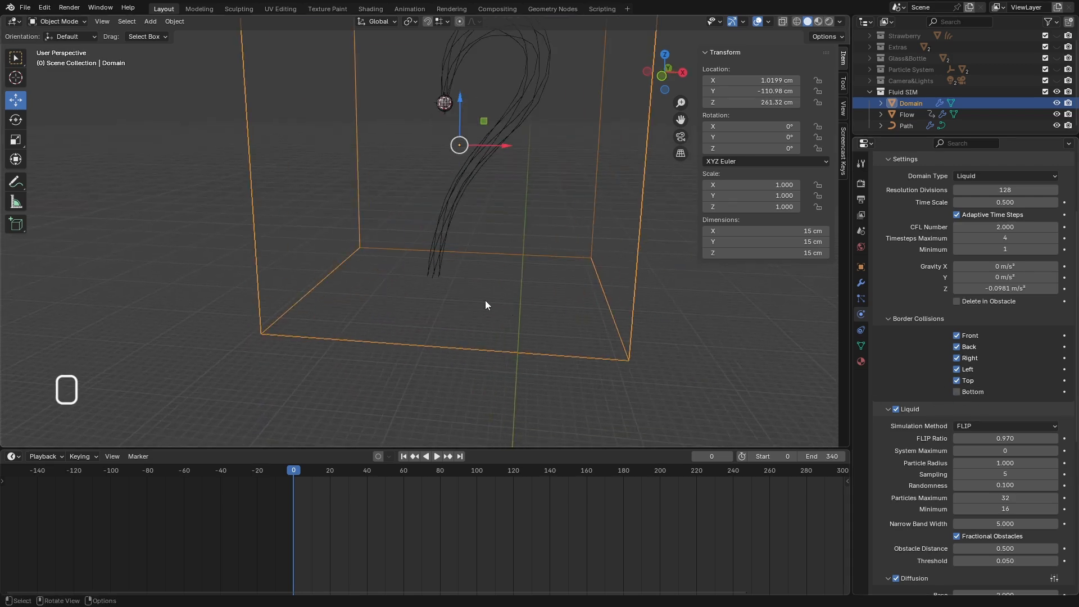
pyautogui.scroll(-5, 491, 298)
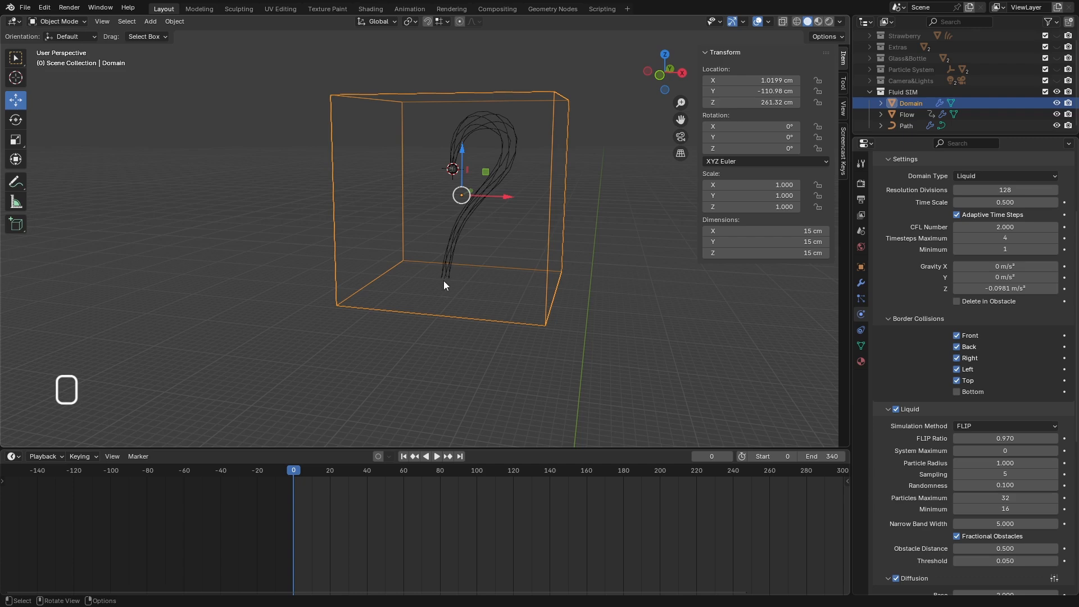
pyautogui.moveTo(443, 281); pyautogui.dragTo(492, 260, button='middle')
pyautogui.scroll(5, 454, 276)
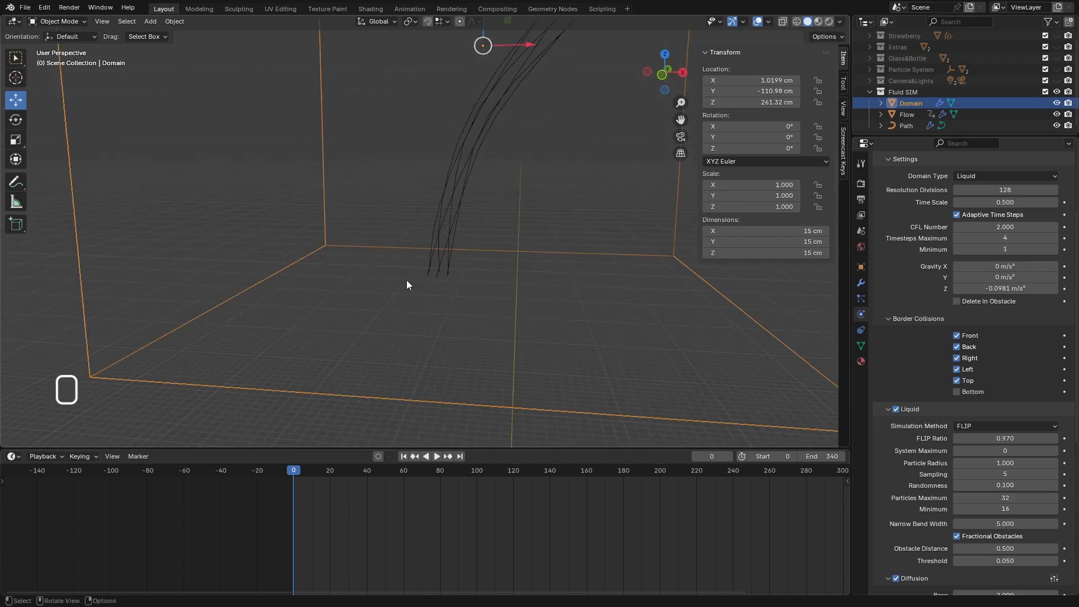
pyautogui.scroll(-5, 447, 282)
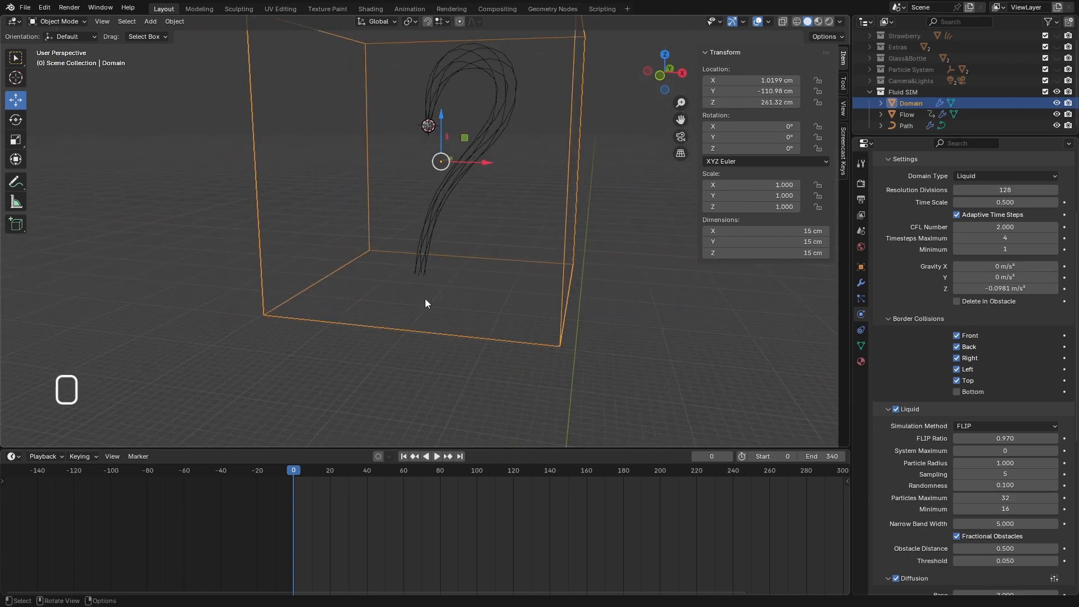
pyautogui.scroll(-3, 905, 358)
pyautogui.scroll(-4, 408, 251)
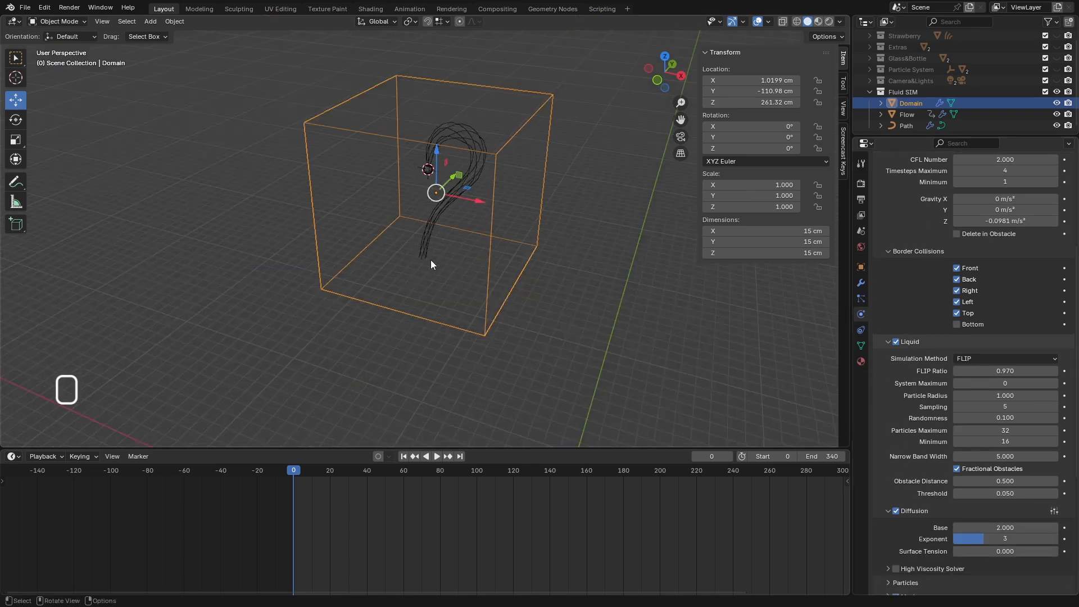
pyautogui.moveTo(402, 245); pyautogui.dragTo(450, 247, button='middle')
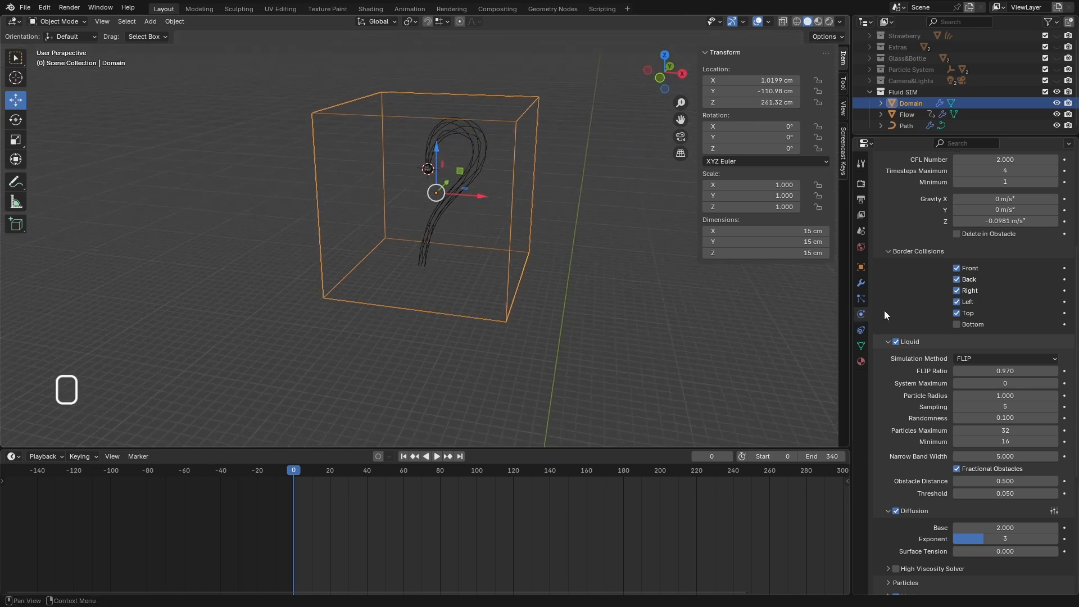
pyautogui.scroll(4, 421, 227)
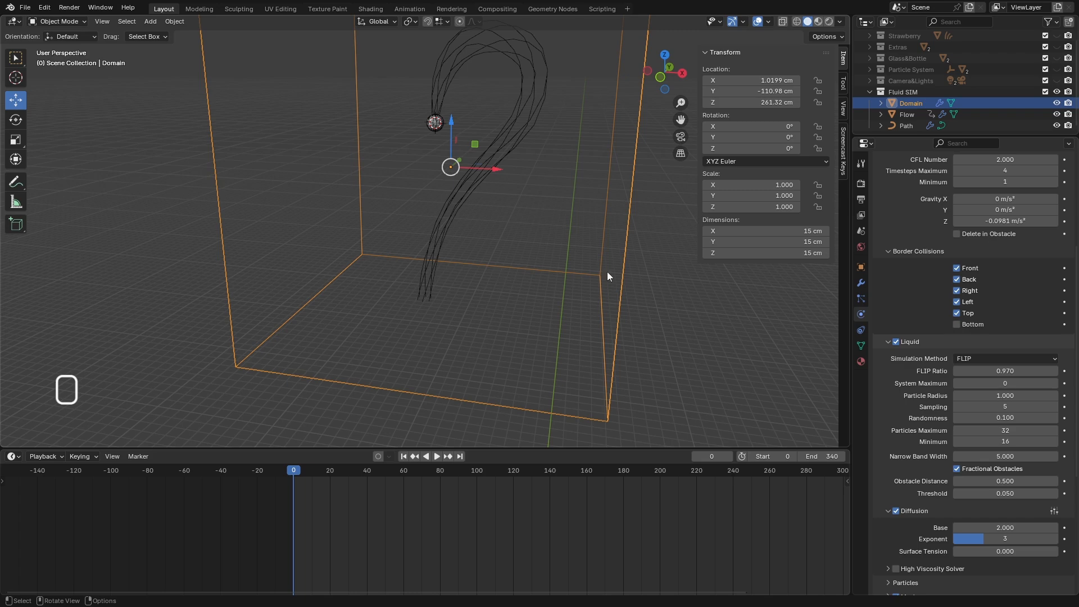
# Create a folder named Heart Fluid inside the project's Cache folder and use it as the Domain's cache location.
pyautogui.scroll(-7, 882, 312)
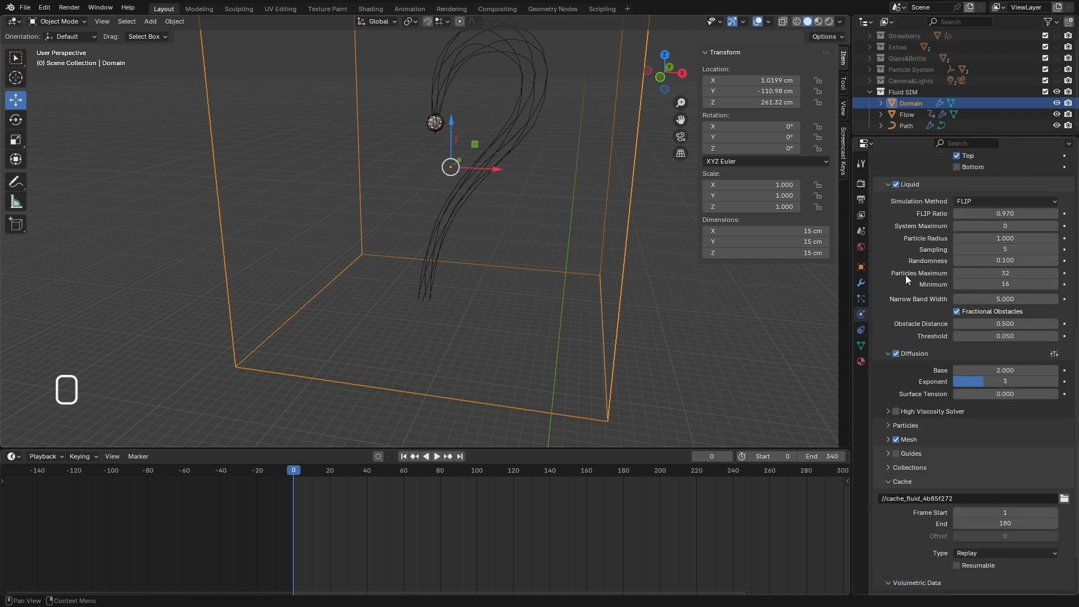
pyautogui.scroll(-3, 905, 280)
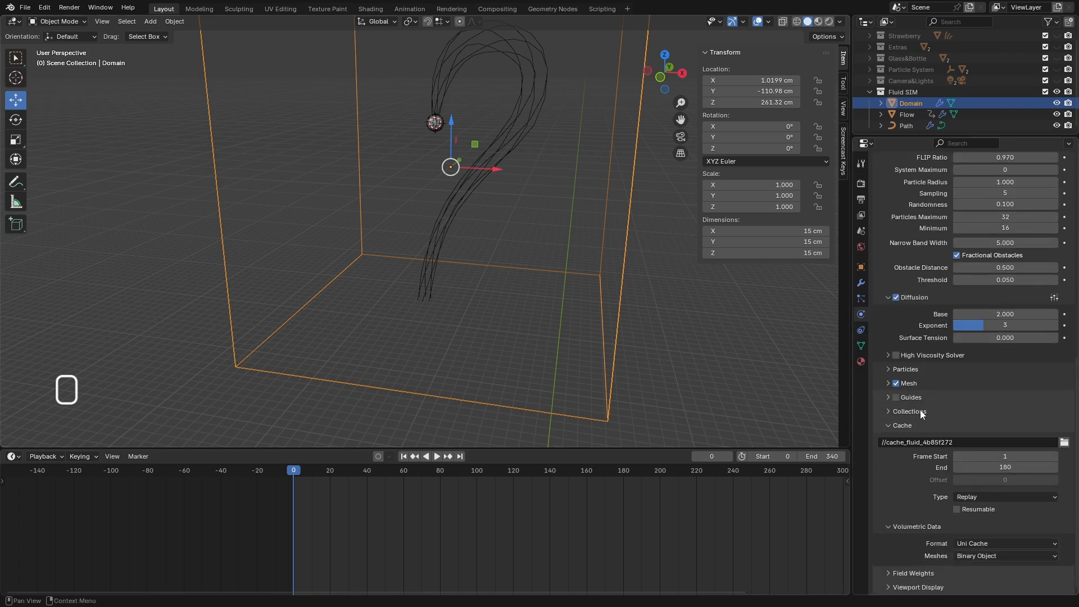
pyautogui.click(1064, 442)
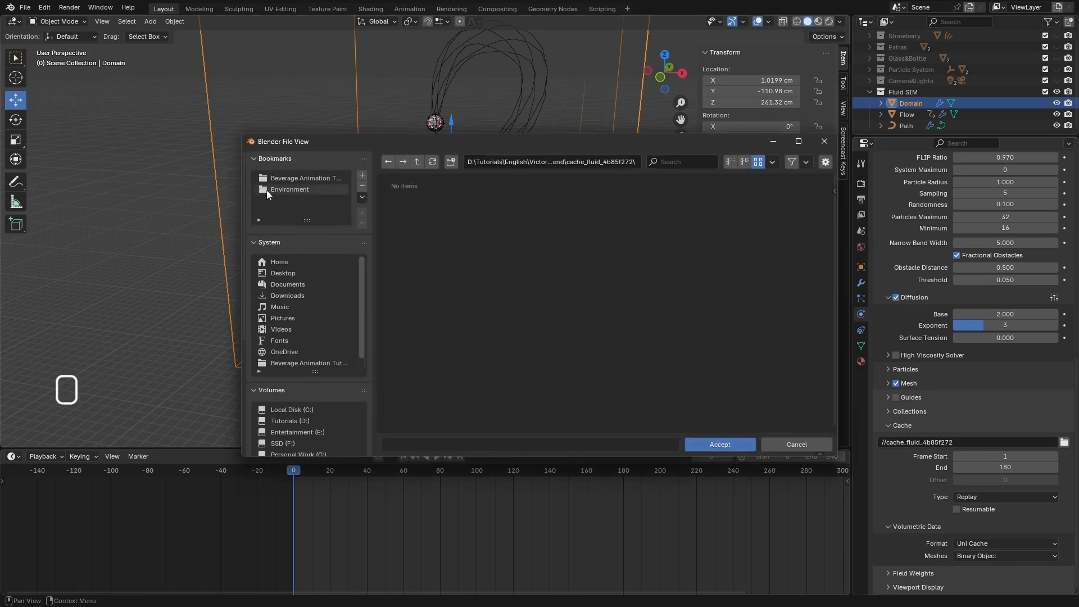
pyautogui.click(286, 178)
pyautogui.click(610, 223)
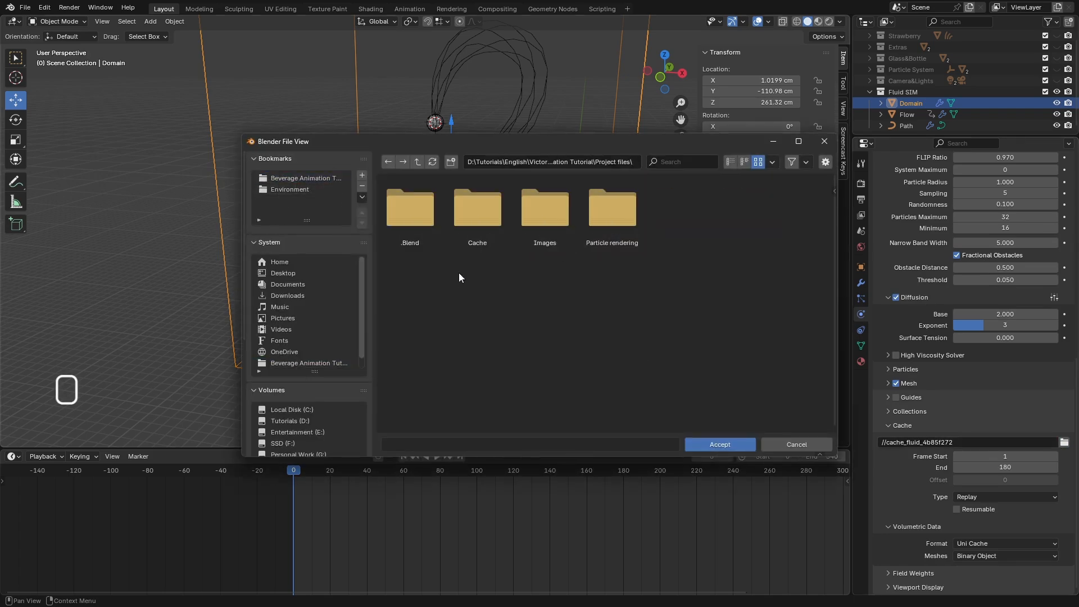
pyautogui.click(477, 225)
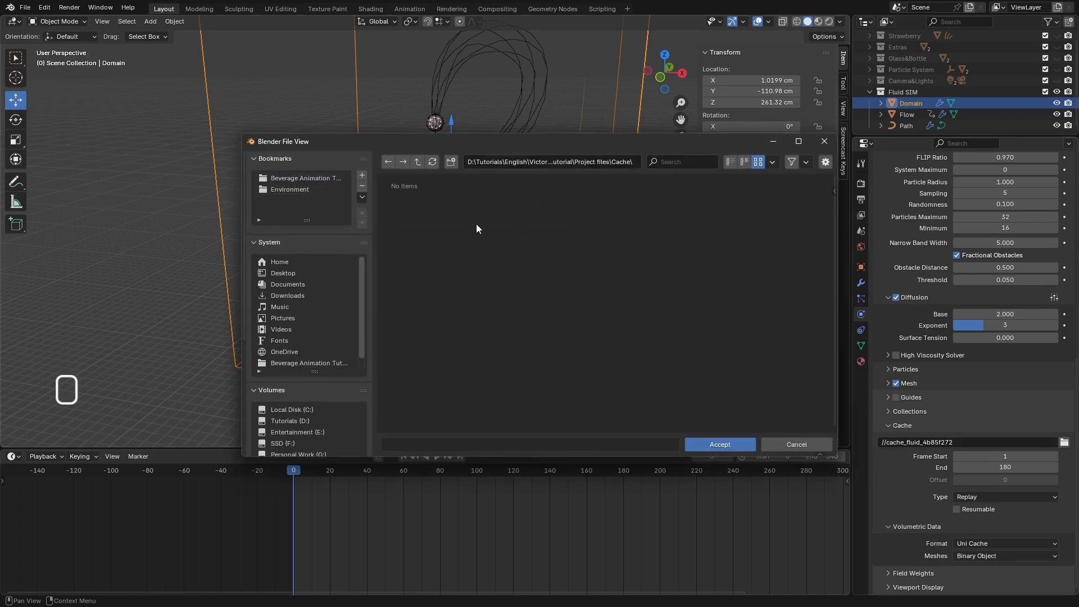
pyautogui.click(451, 162)
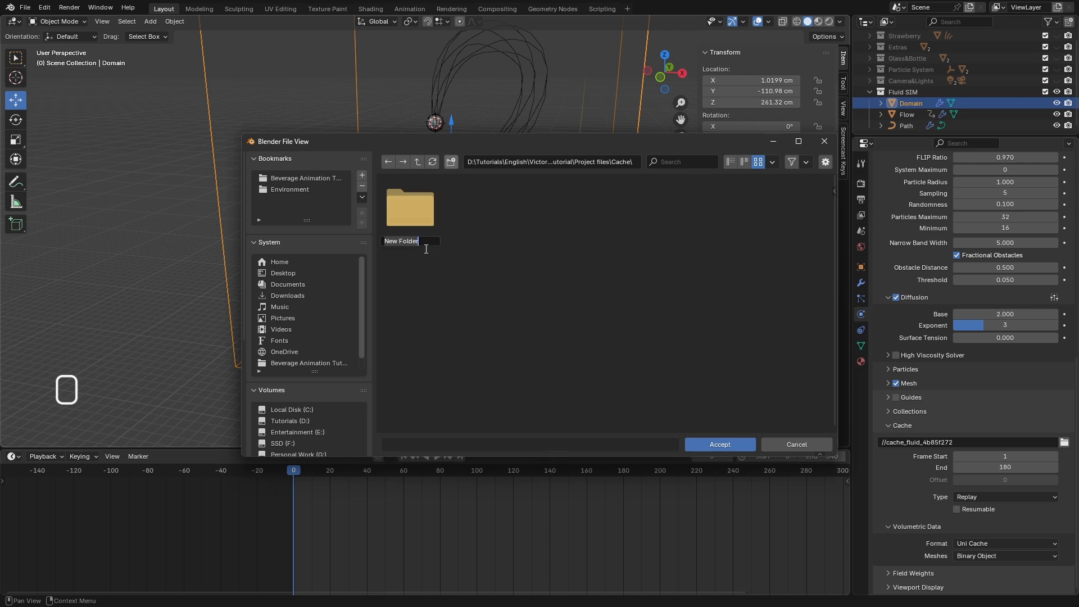
pyautogui.write('Heart Fluid')
pyautogui.press('Return')
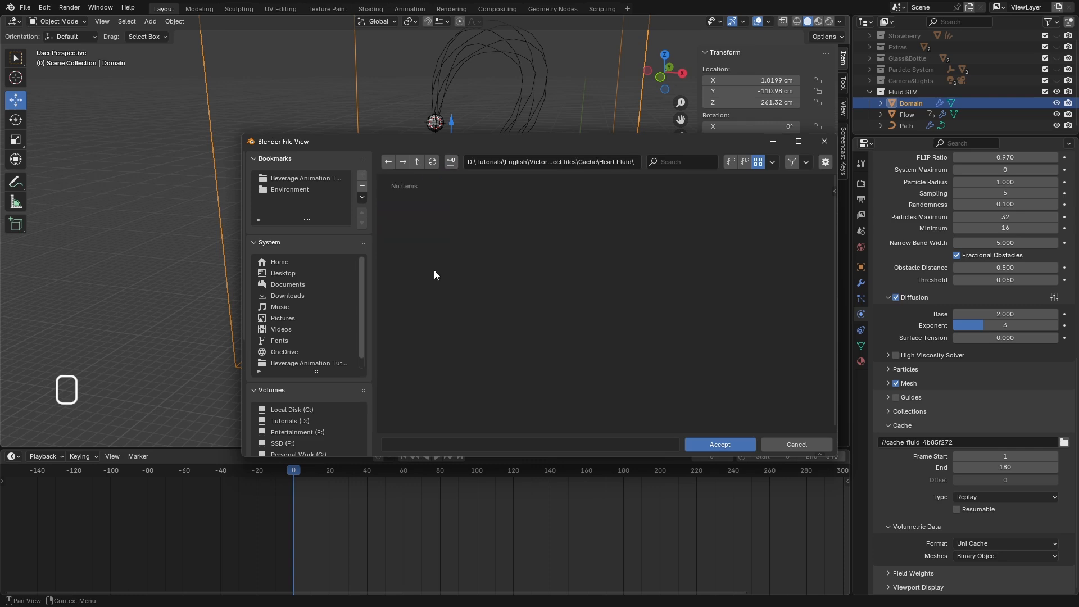
pyautogui.click(720, 446)
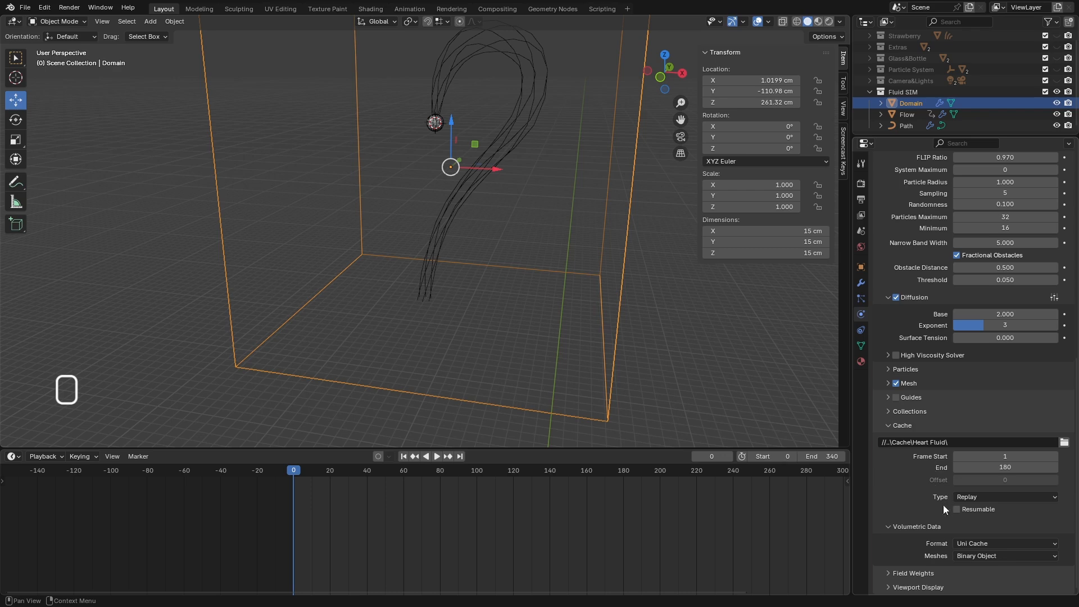
# Set the Domain's cache type to Modular and make the cache Resumable.
pyautogui.click(969, 498)
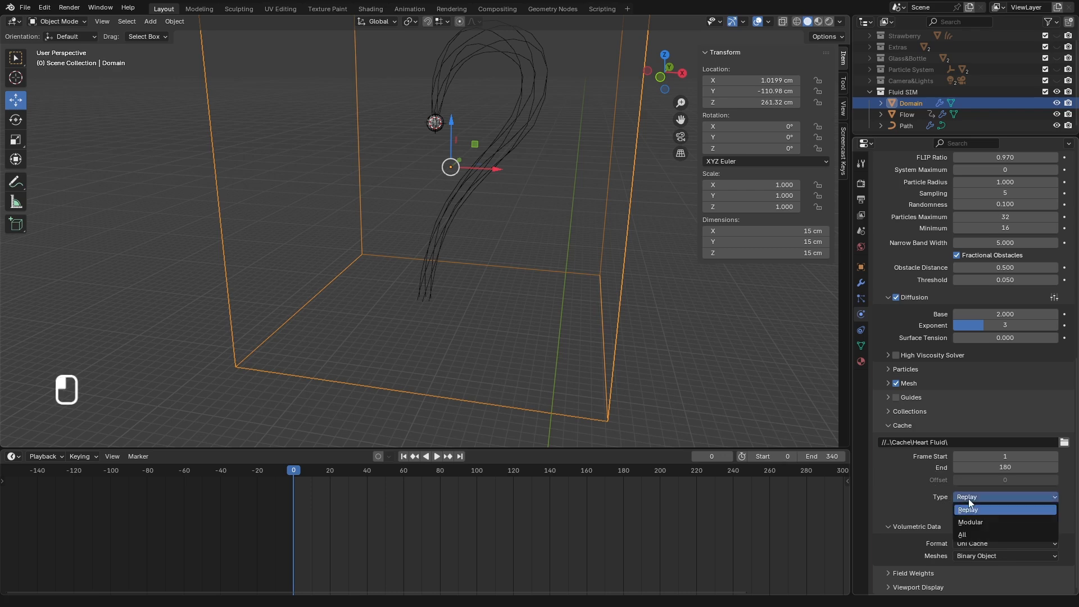
pyautogui.click(976, 522)
pyautogui.scroll(5, 960, 433)
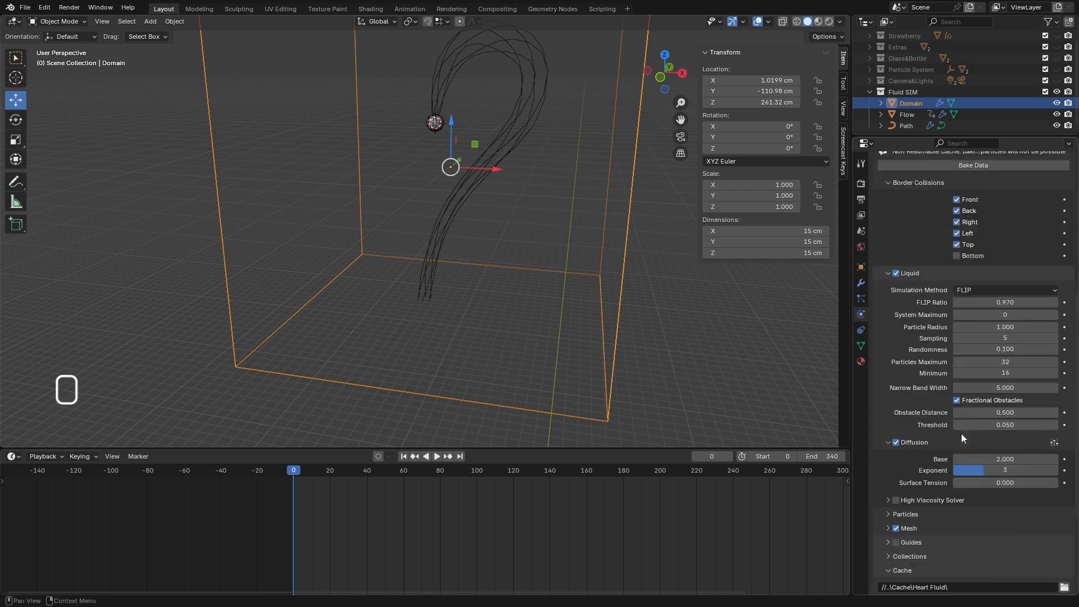
pyautogui.scroll(5, 964, 220)
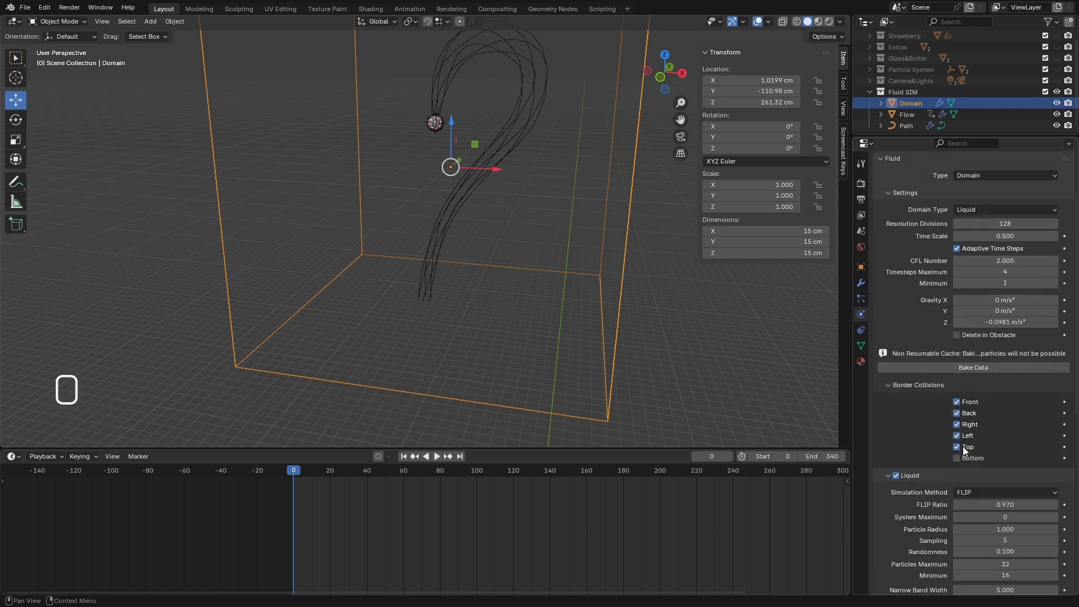
pyautogui.scroll(-15, 943, 363)
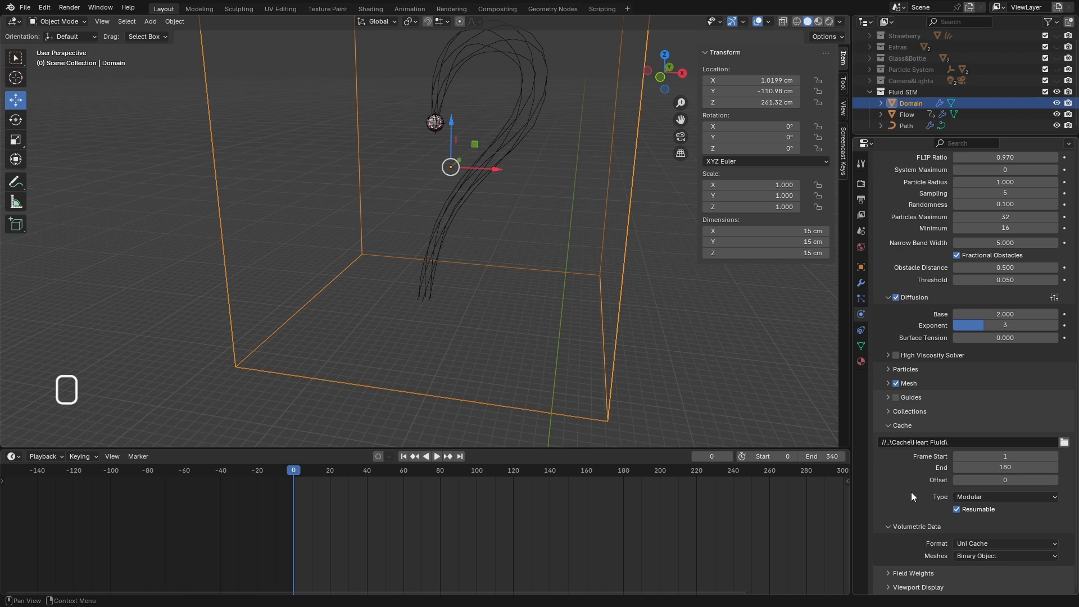
# Set the end frame of the Domain's cache to 120.
pyautogui.click(993, 467)
pyautogui.write('120')
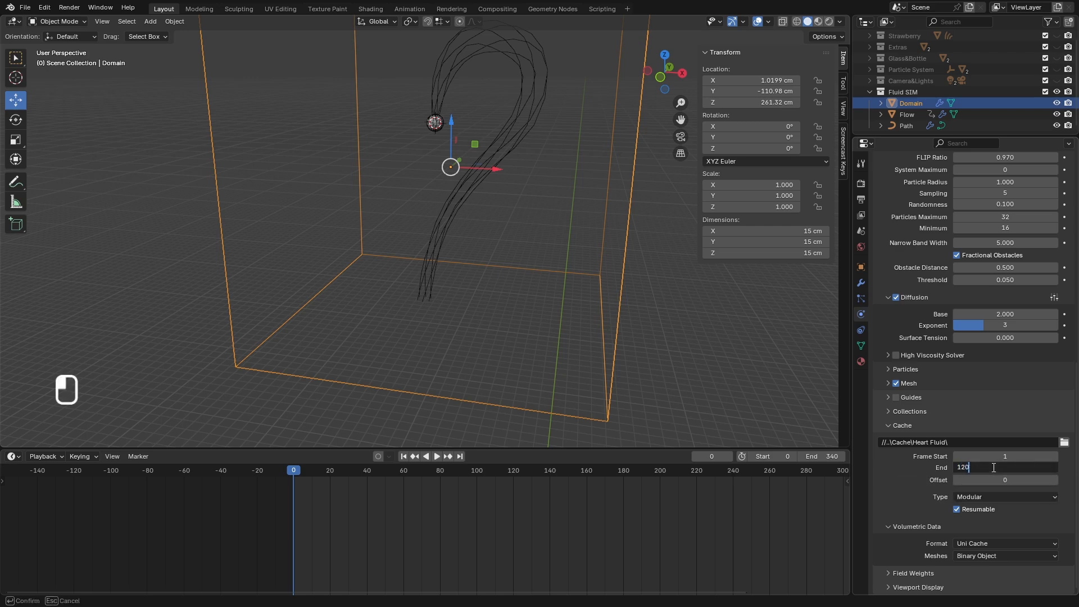
pyautogui.click(935, 475)
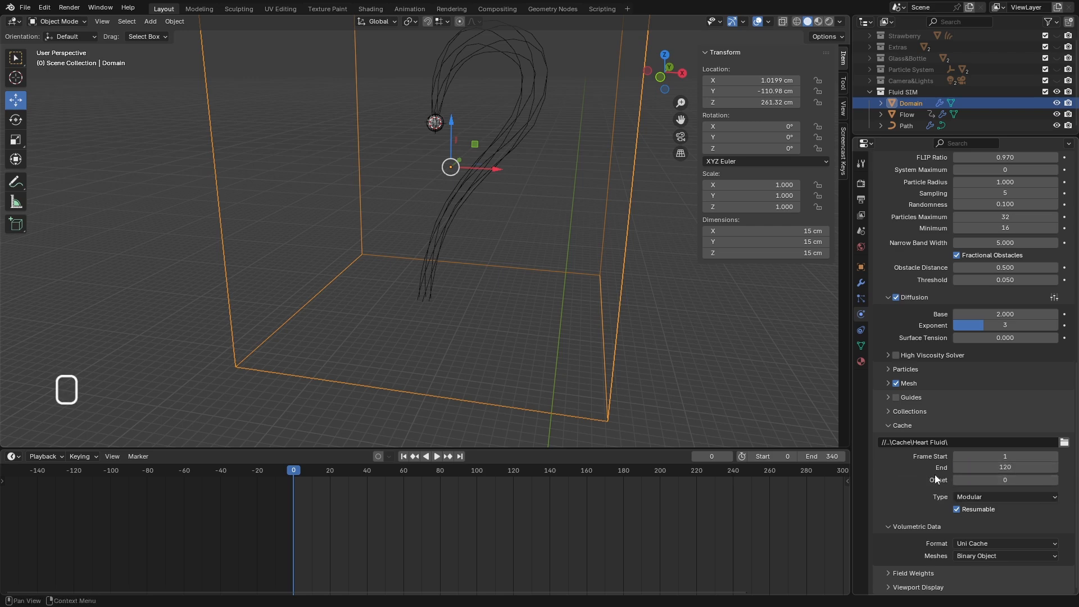
# Review the Domain's volumetric cache format and the Speed Vectors option in its liquid mesh settings.
pyautogui.click(971, 544)
pyautogui.scroll(2, 892, 528)
pyautogui.click(893, 416)
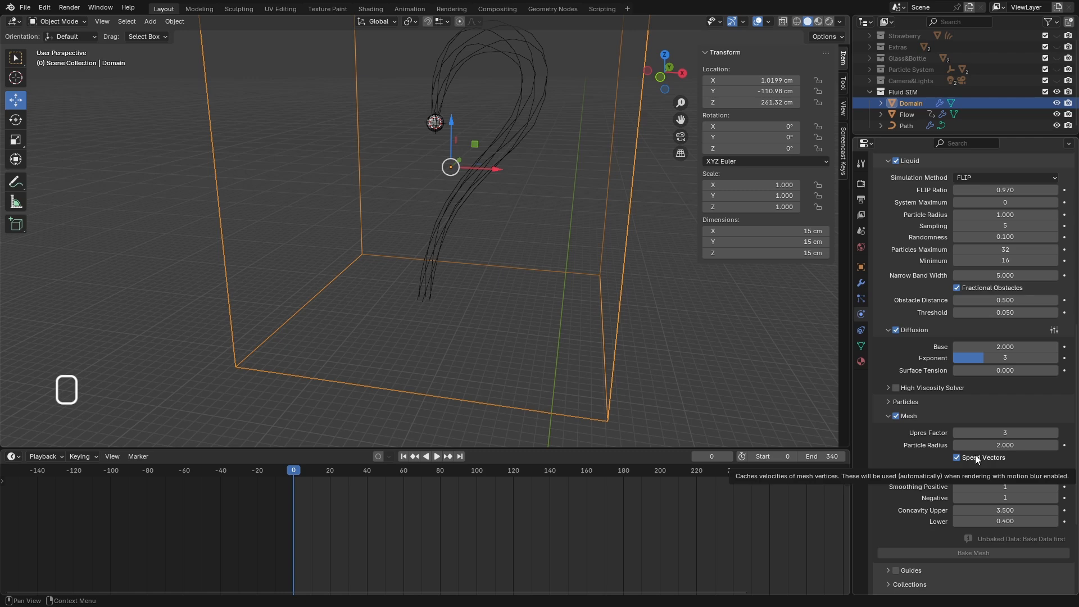
pyautogui.click(888, 416)
pyautogui.click(902, 458)
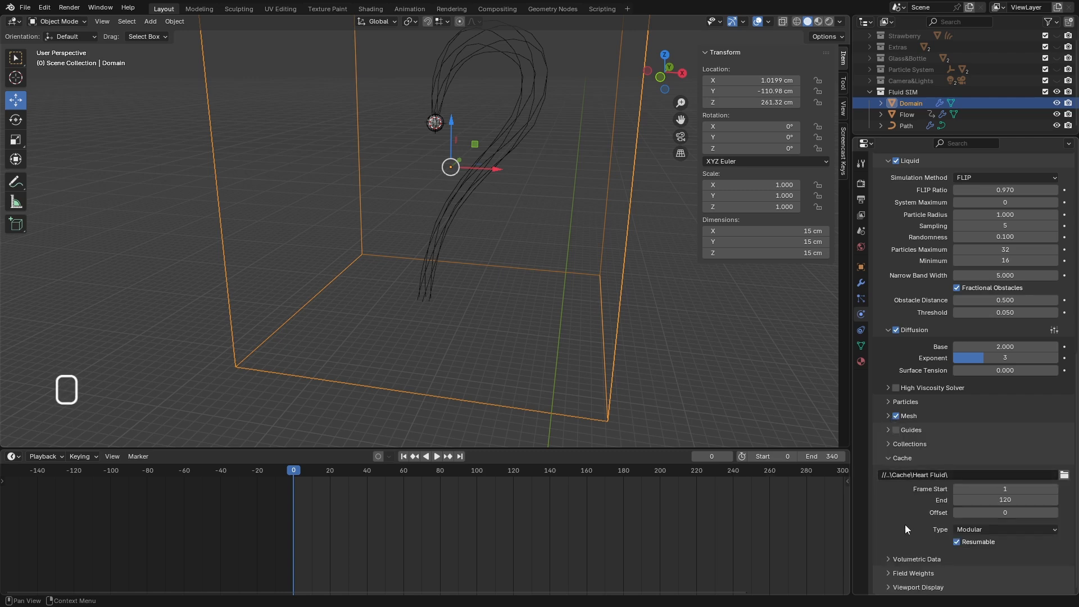
pyautogui.scroll(12, 896, 355)
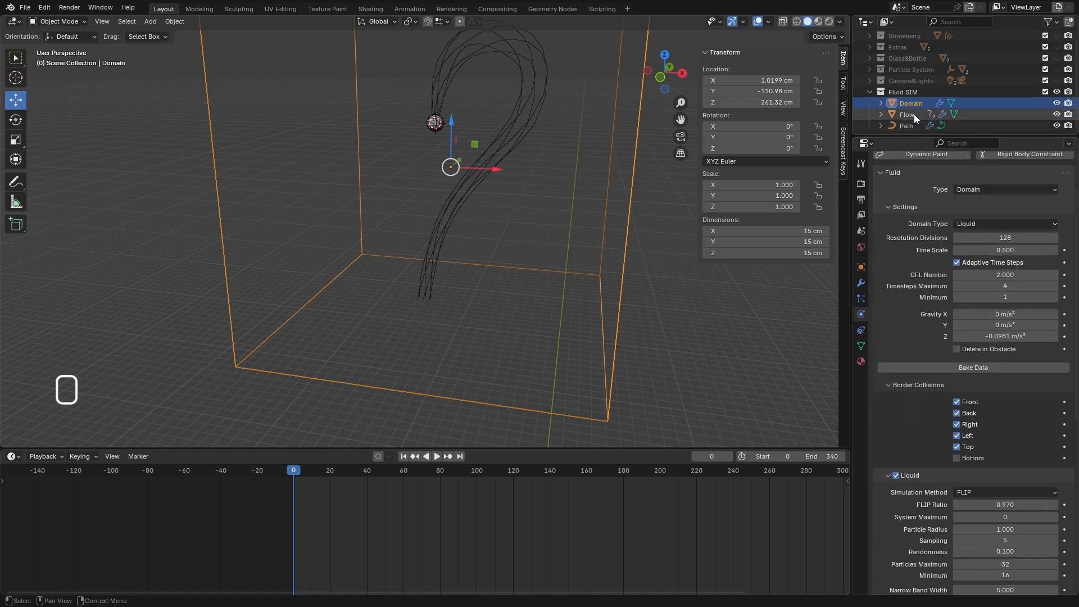
# Set the Flow value of the Path curve's force field to 3.
pyautogui.click(531, 65)
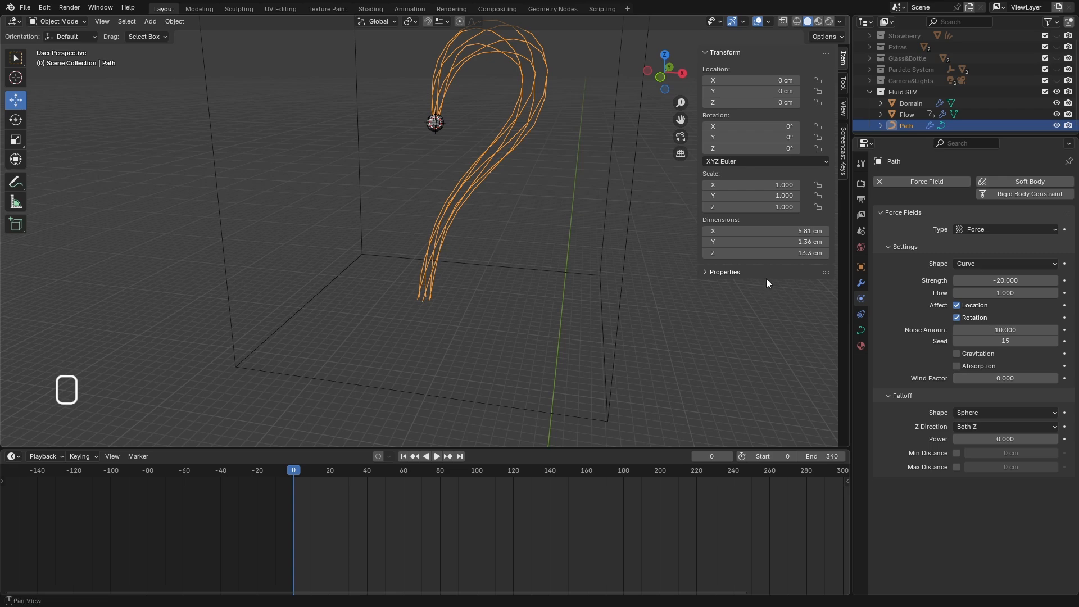
pyautogui.click(1005, 294)
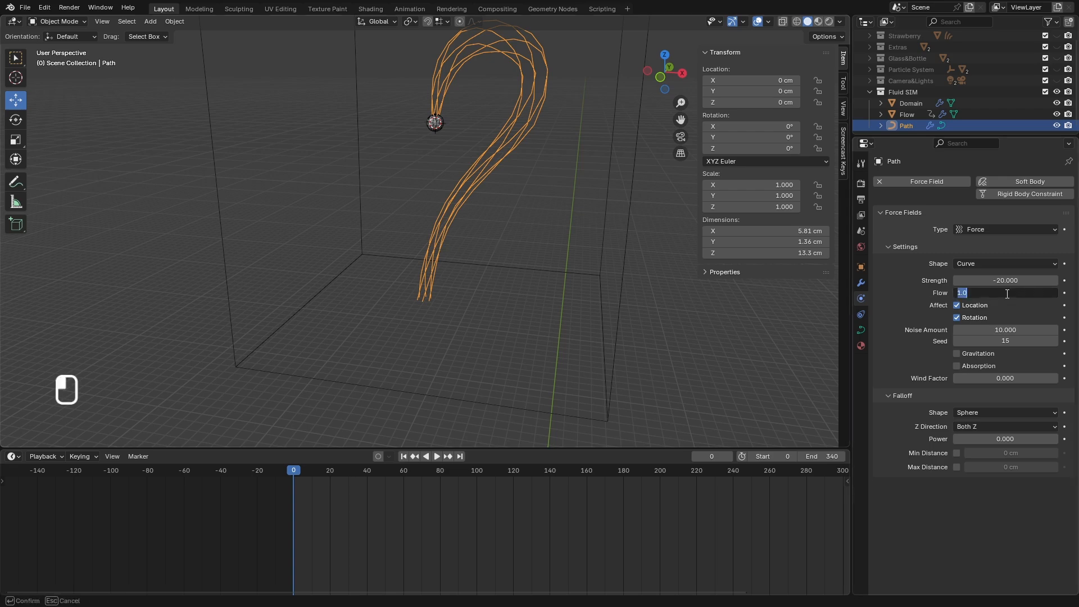
pyautogui.write('3')
pyautogui.press('Return')
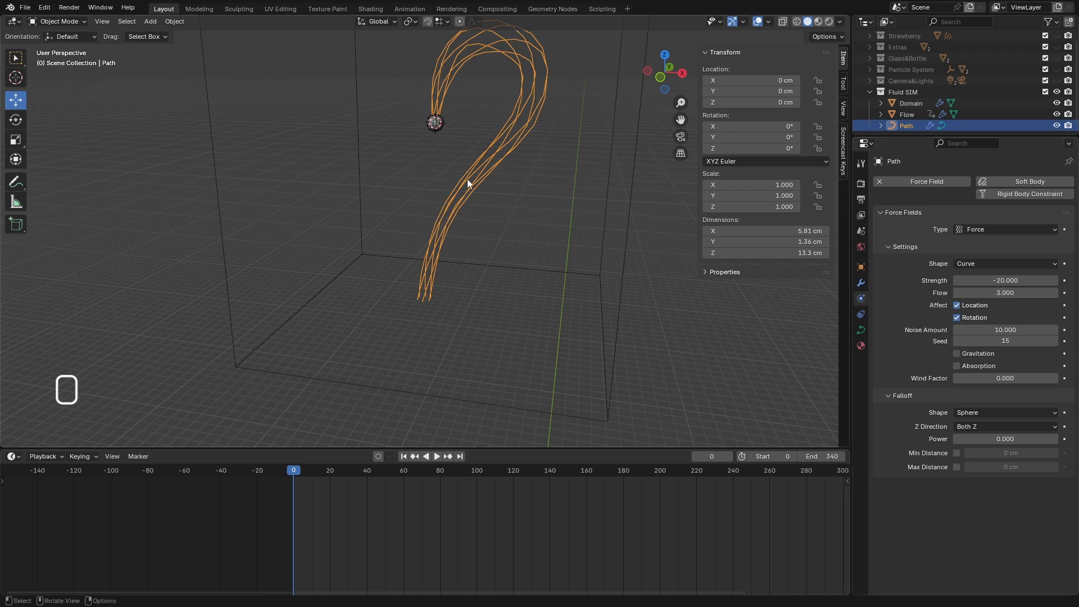
# Scale the Flow sphere down to about 0.84 of its size and apply its scale.
pyautogui.click(908, 116)
pyautogui.scroll(8, 433, 113)
pyautogui.moveTo(464, 187); pyautogui.dragTo(474, 191, button='middle')
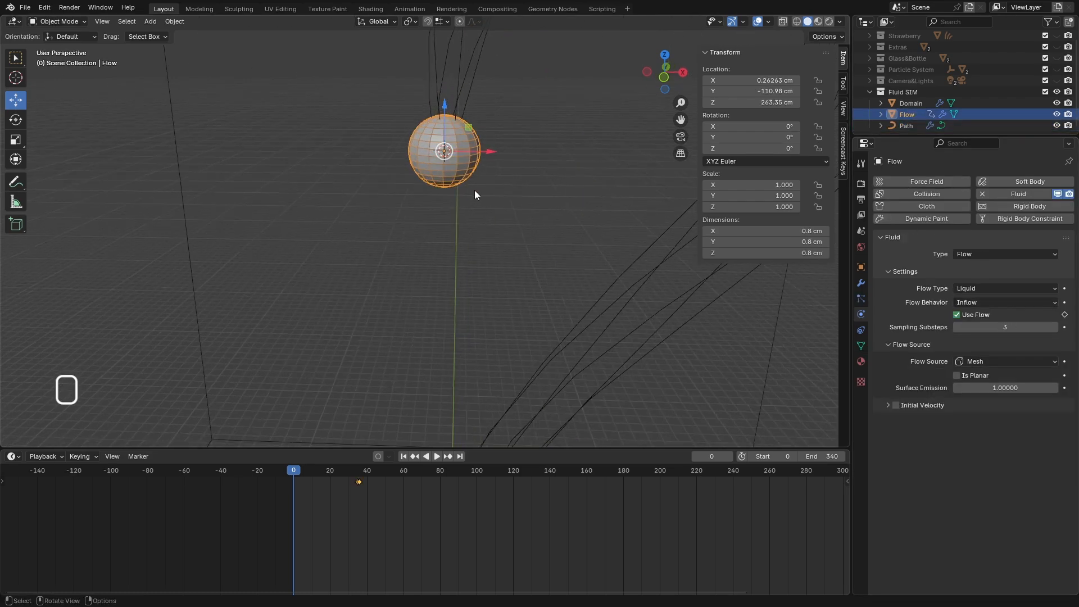
pyautogui.press('KP_1')
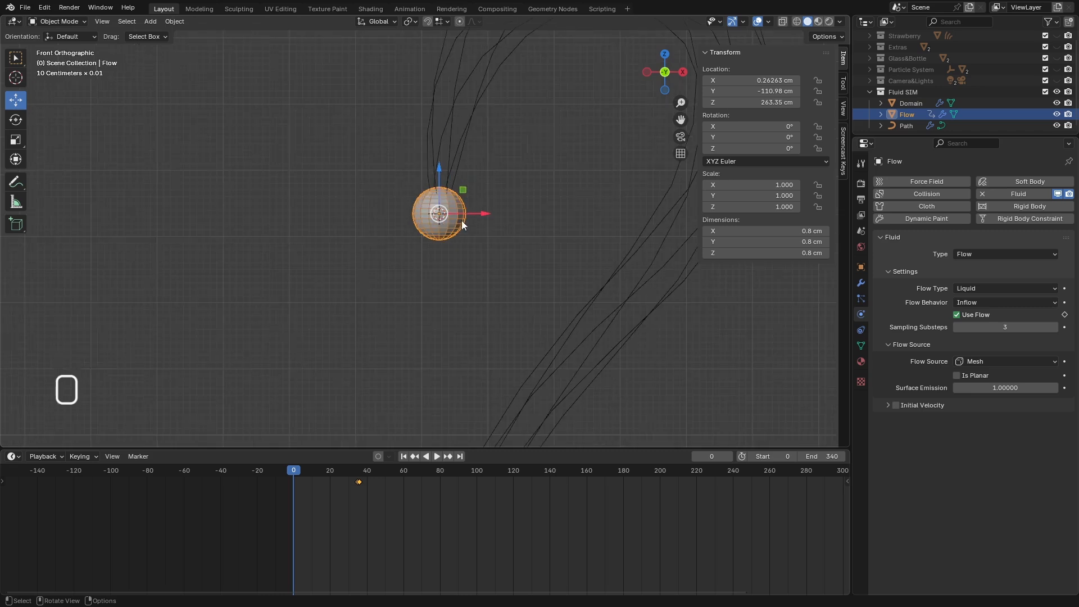
pyautogui.press('s')
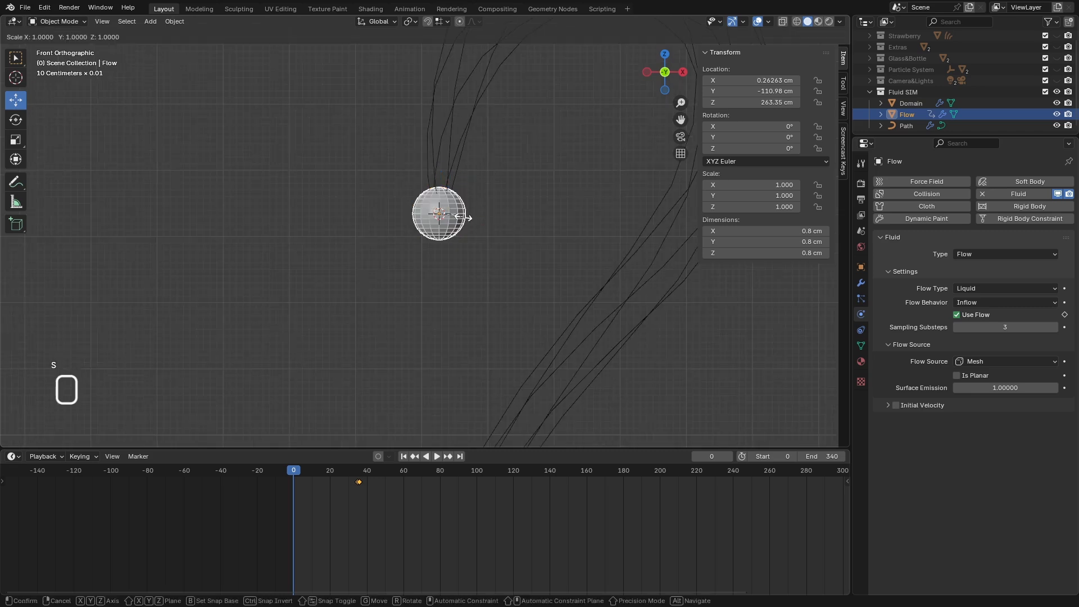
pyautogui.click(460, 218)
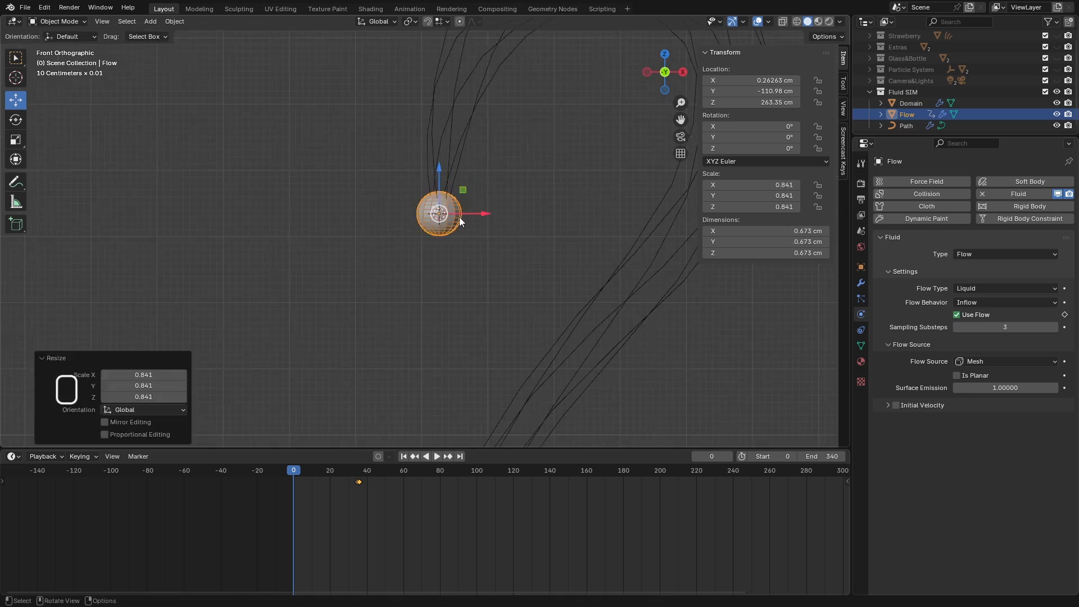
pyautogui.hotkey('ctrl', 'a')
pyautogui.click(523, 178)
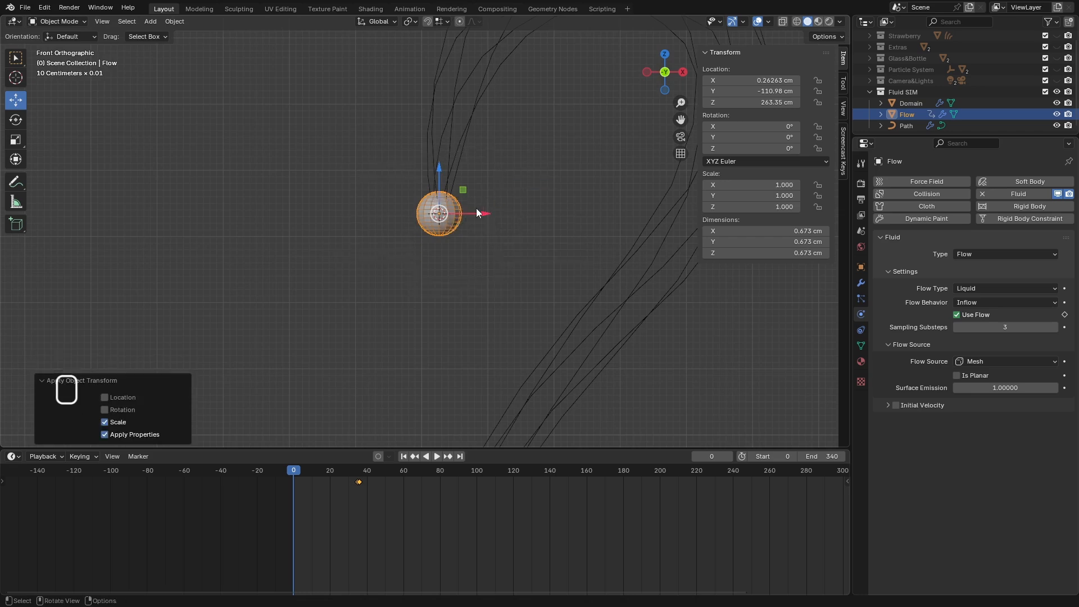
# Set the Time Scale of the Domain's fluid settings to 0.3.
pyautogui.moveTo(494, 216); pyautogui.dragTo(512, 305, button='middle')
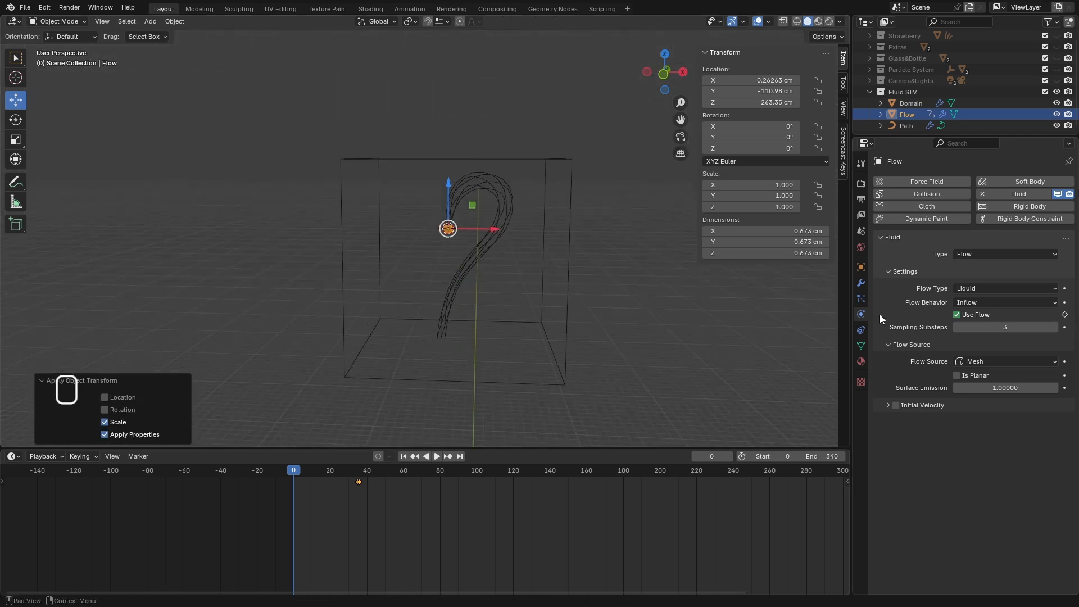
pyautogui.click(905, 104)
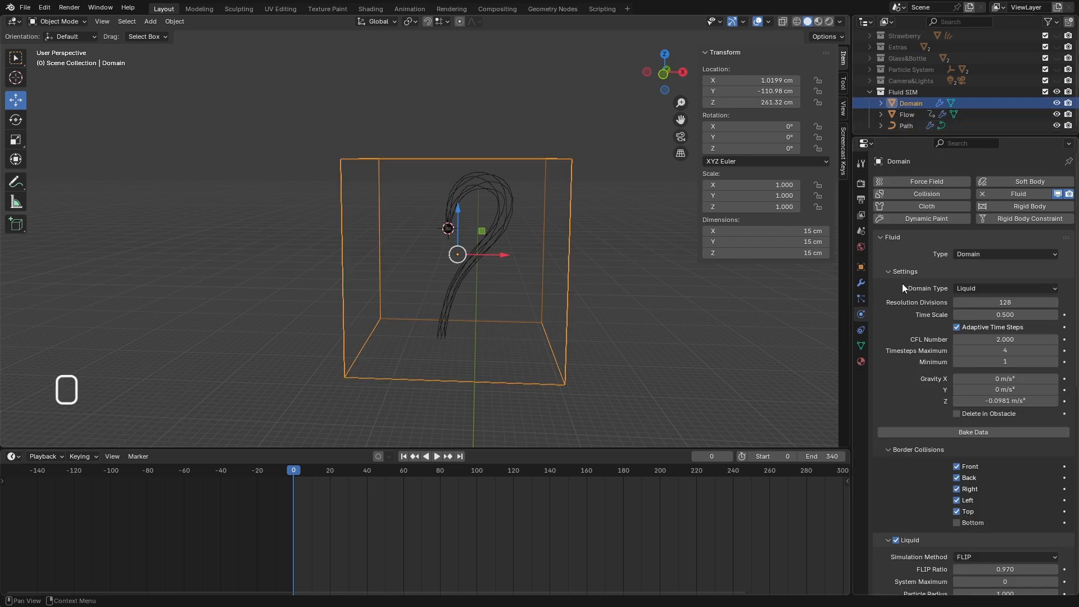
pyautogui.scroll(-8, 902, 283)
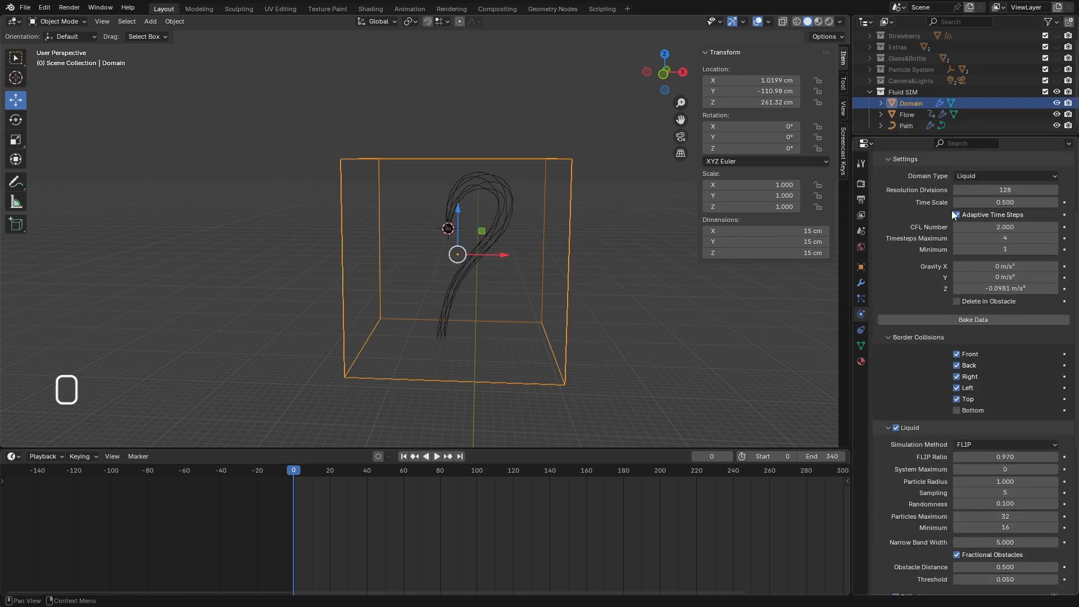
pyautogui.click(1008, 202)
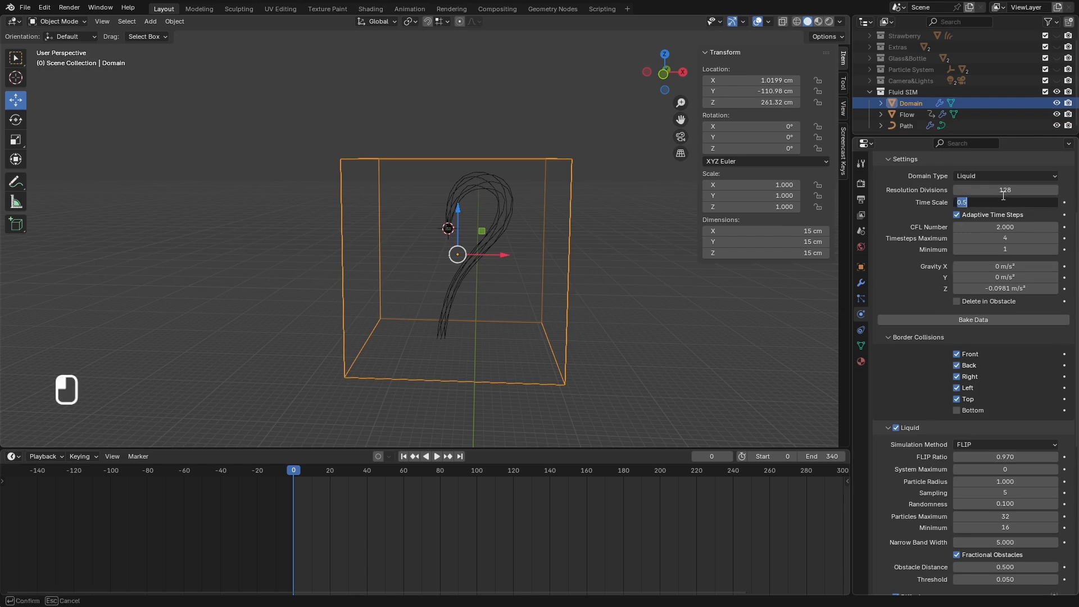
pyautogui.write('0.3')
pyautogui.press('Return')
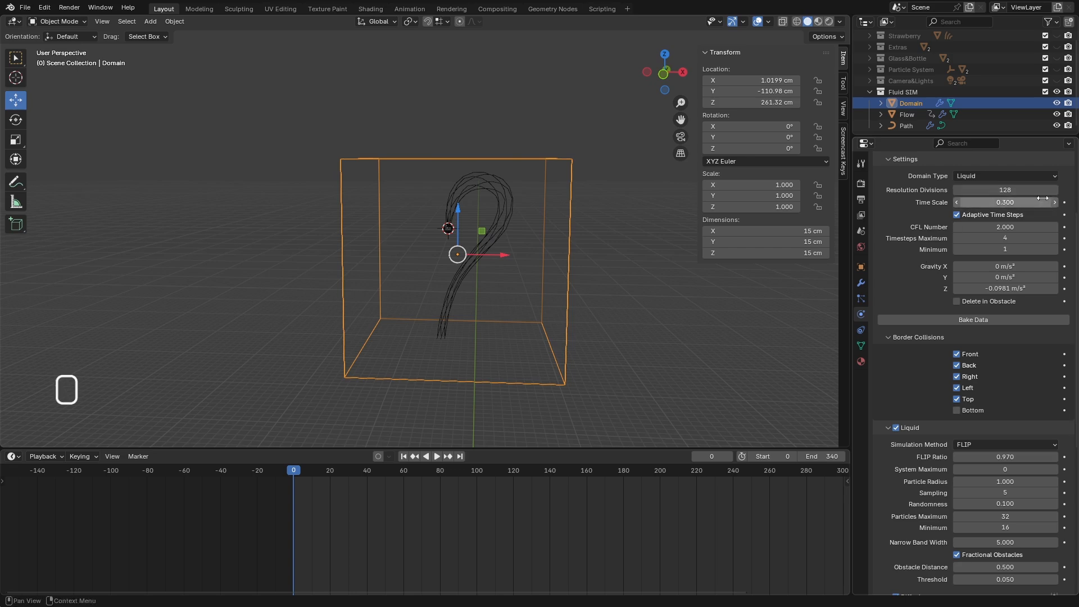
# Save the file and bake the Domain's fluid data.
pyautogui.scroll(-9, 895, 266)
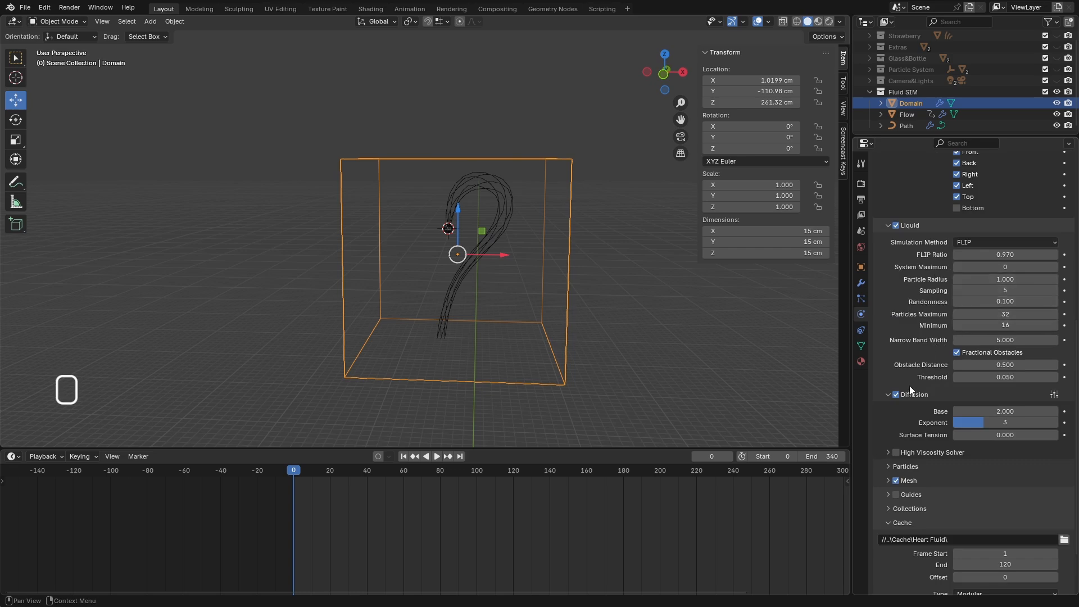
pyautogui.scroll(-3, 910, 387)
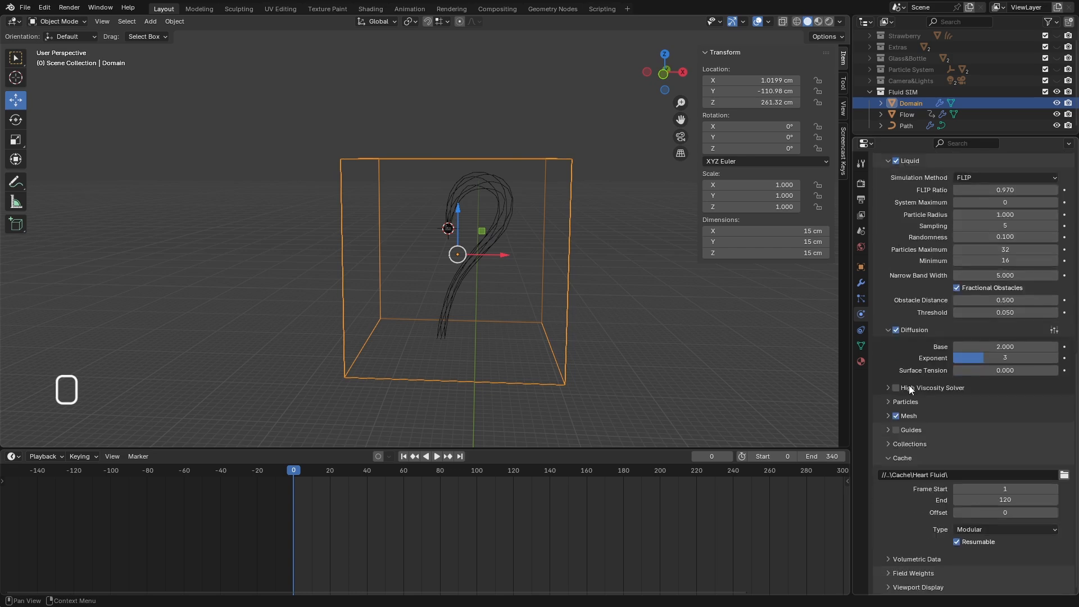
pyautogui.click(1053, 331)
pyautogui.click(1053, 330)
pyautogui.scroll(15, 901, 351)
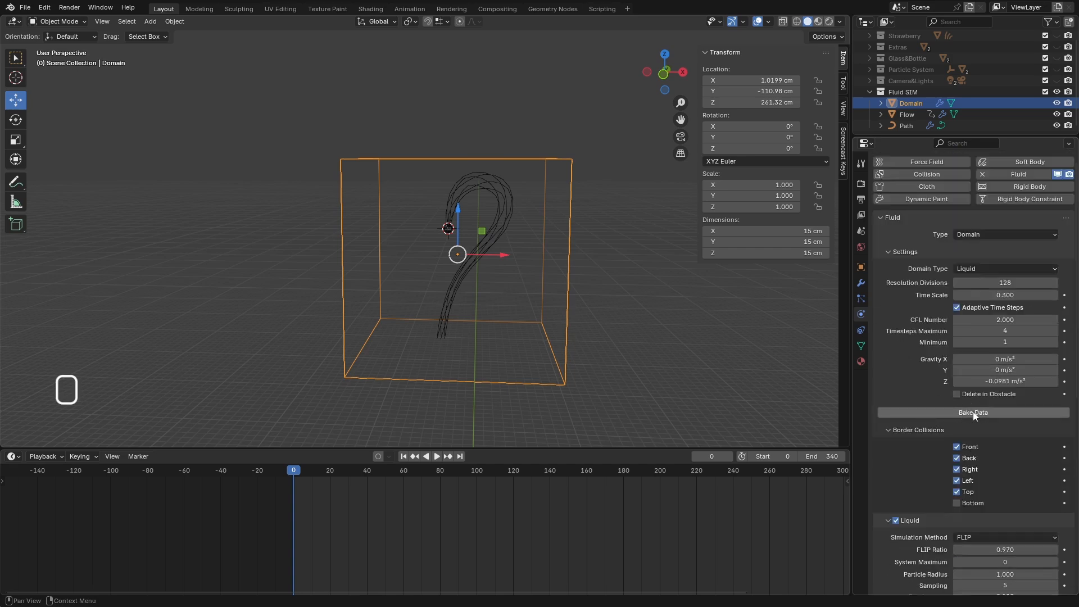
pyautogui.moveTo(515, 220); pyautogui.dragTo(524, 237, button='middle')
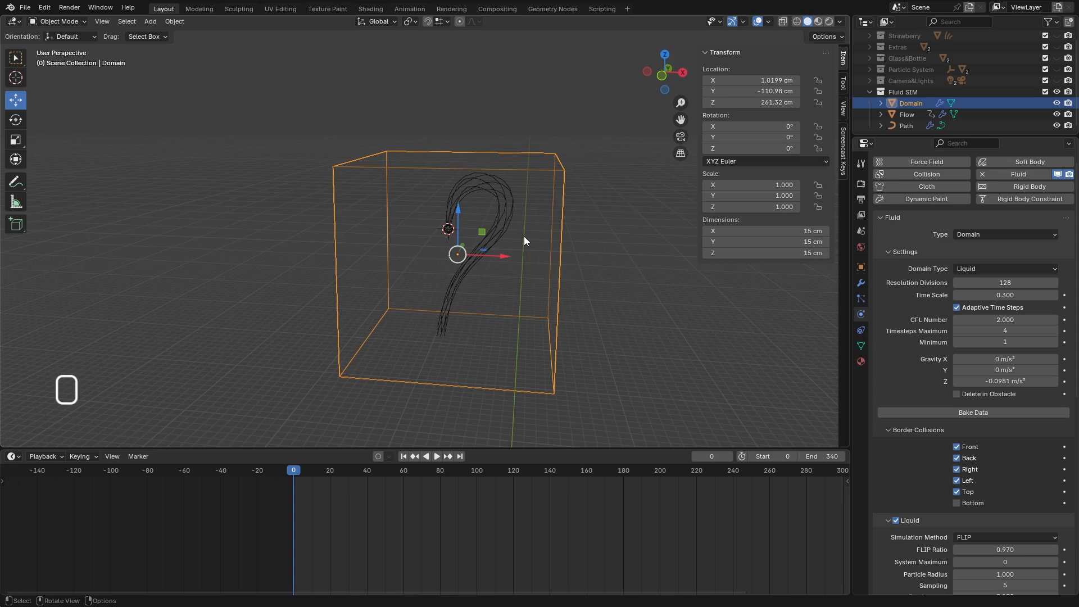
pyautogui.hotkey('ctrl', 's')
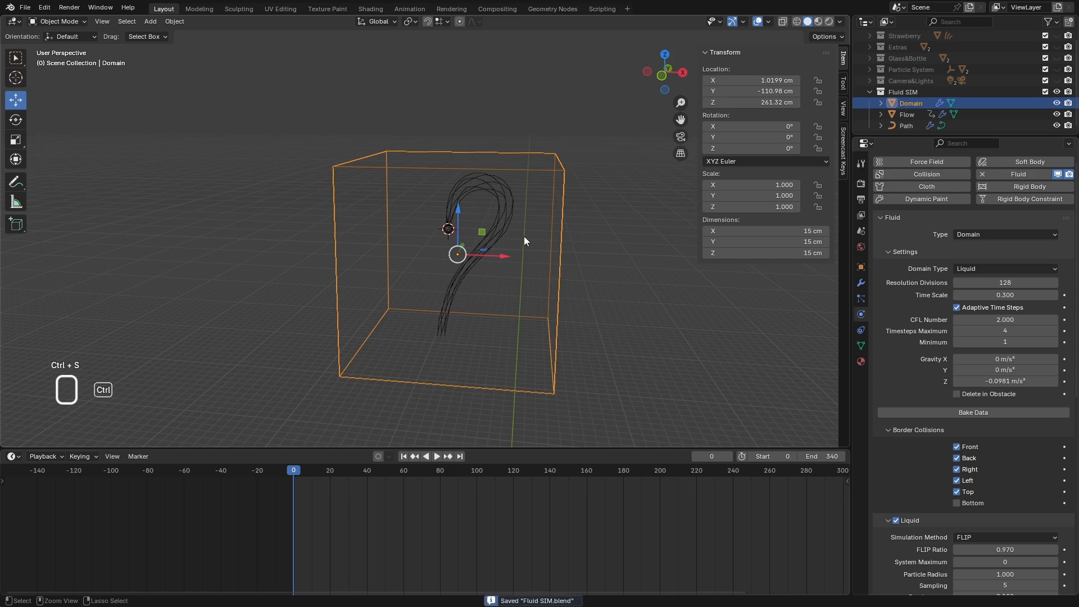
pyautogui.click(976, 412)
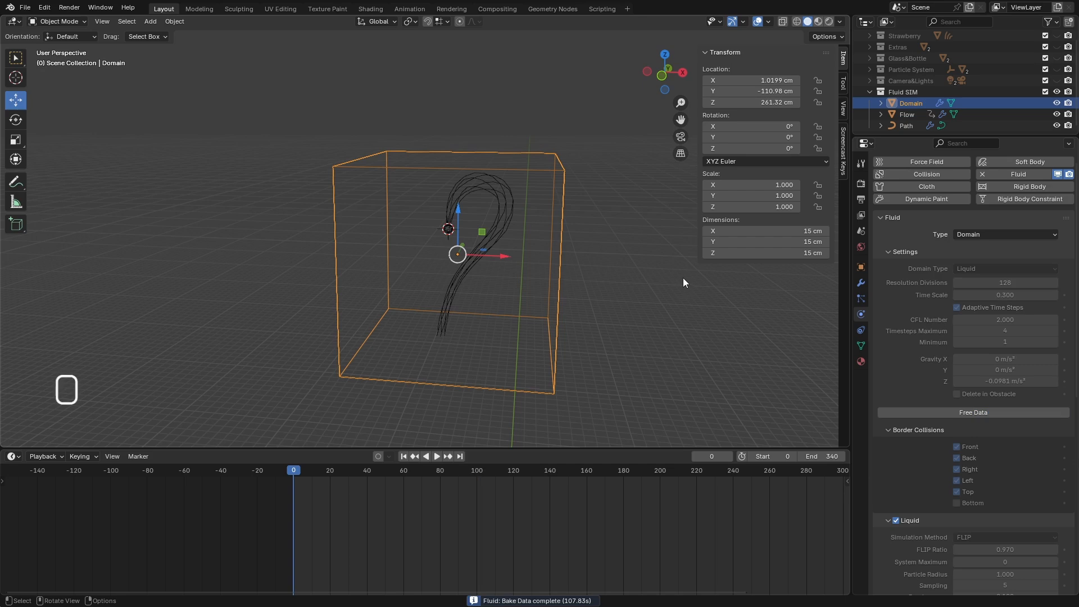
# Play the baked simulation and examine the liquid through the camera against the Path curve, checking the Flow and Path physics settings.
pyautogui.click(436, 457)
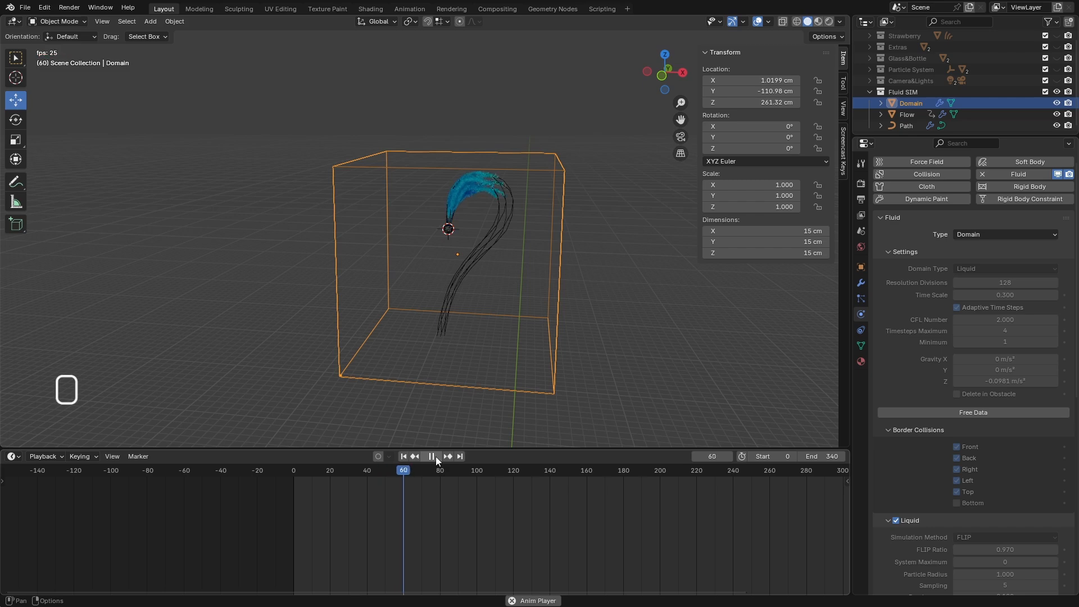
pyautogui.click(436, 457)
pyautogui.moveTo(488, 329); pyautogui.dragTo(505, 310, button='middle')
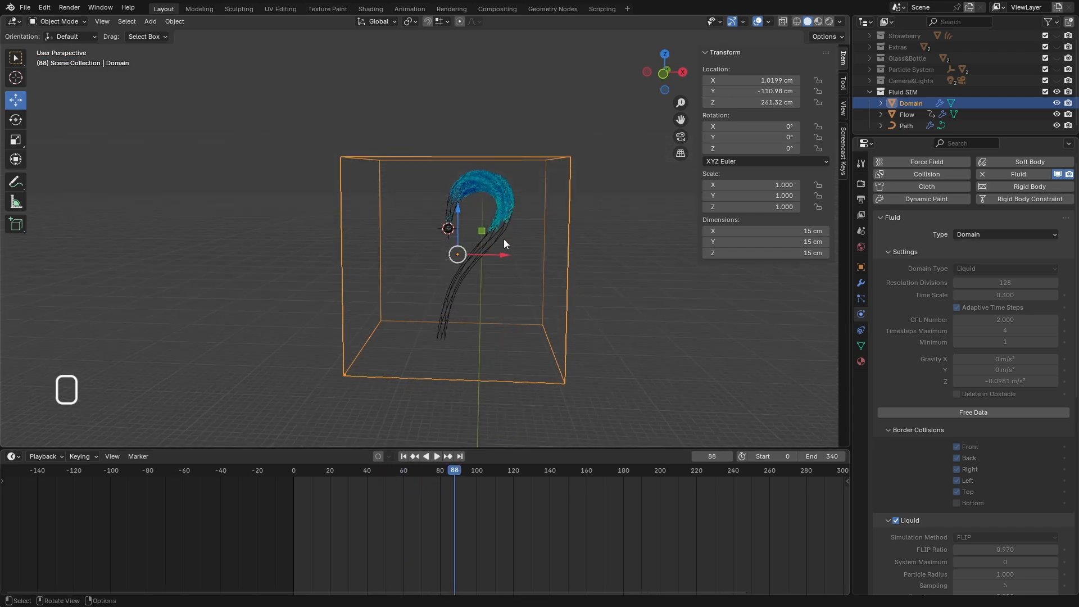
pyautogui.press('KP_0')
pyautogui.scroll(6, 352, 214)
pyautogui.scroll(-2, 517, 248)
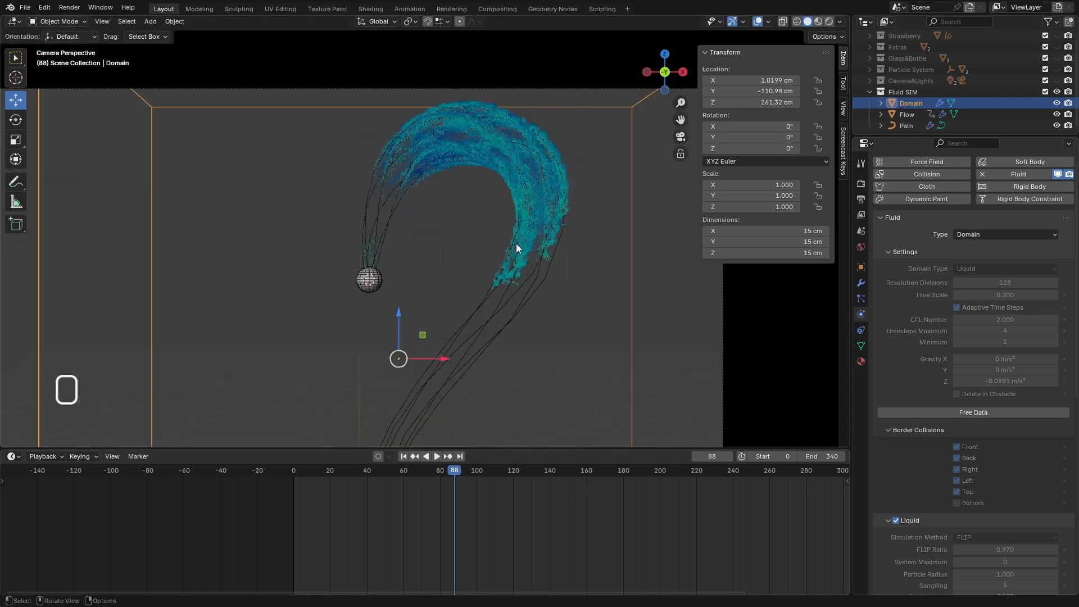
pyautogui.click(907, 114)
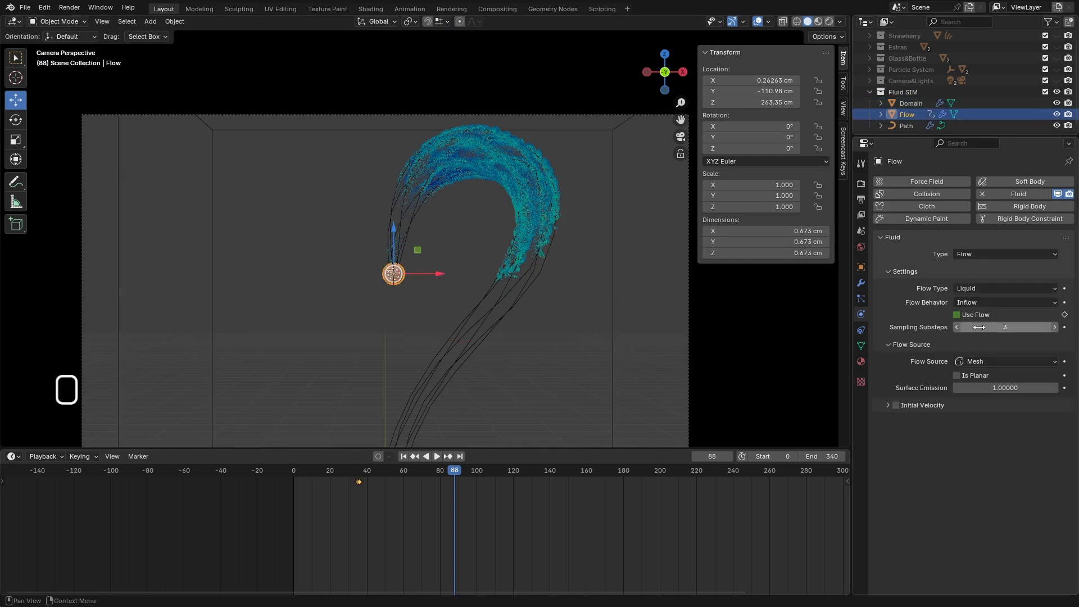
pyautogui.click(899, 126)
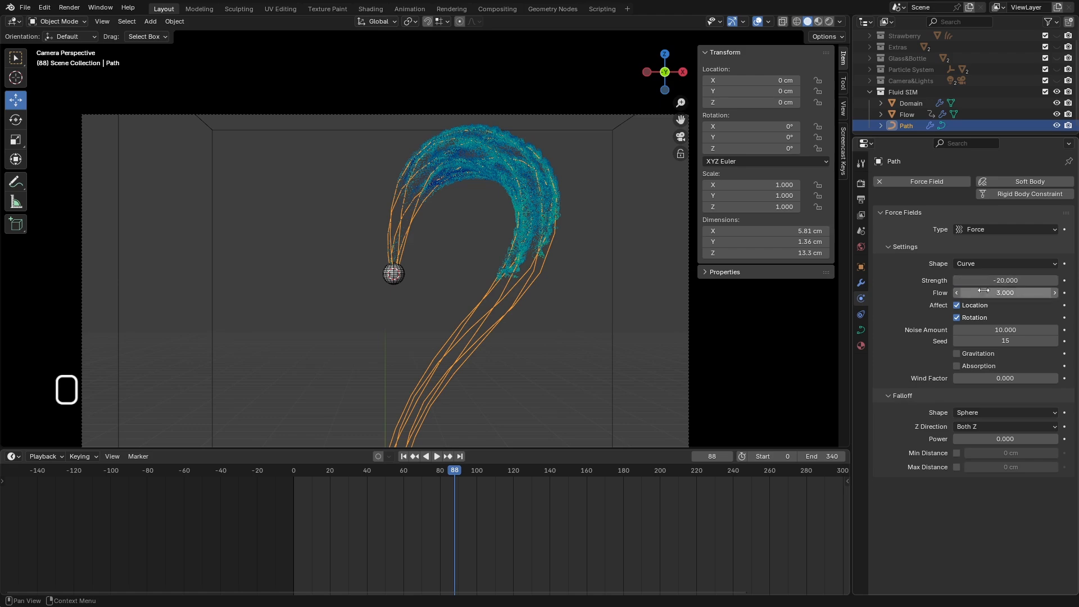
pyautogui.scroll(3, 456, 184)
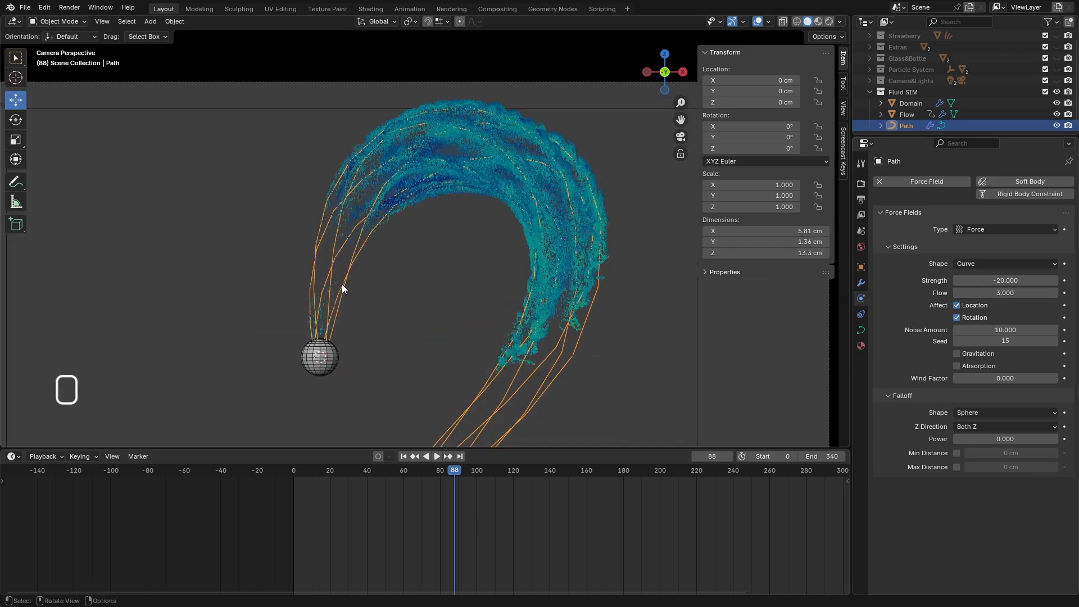
pyautogui.scroll(-3, 458, 176)
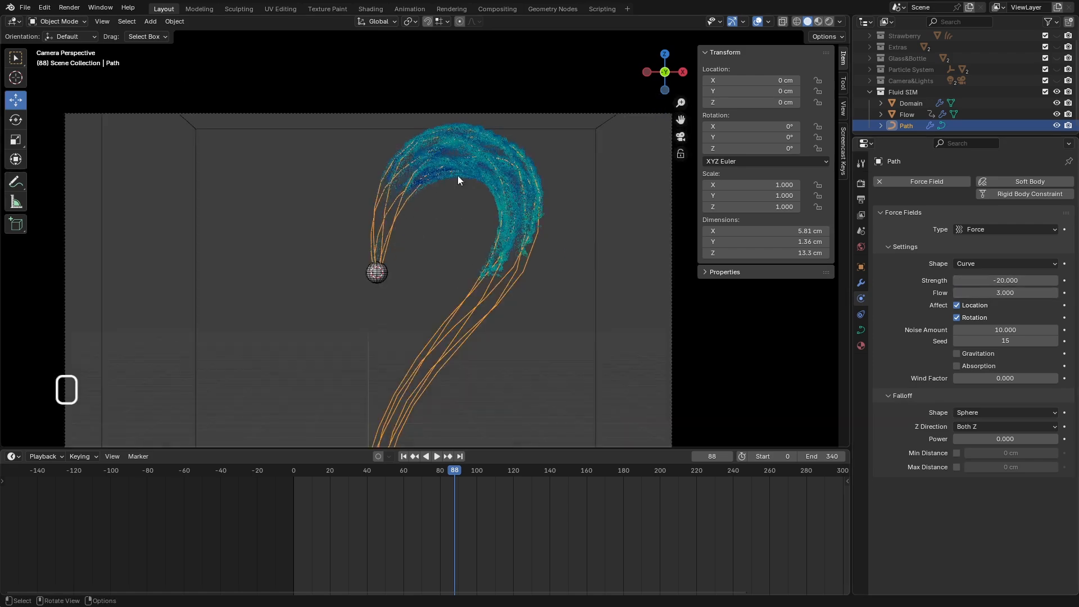
# Play the simulation further and scrub back to frames 101 and 120 to check how the liquid follows the path.
pyautogui.scroll(-3, 456, 341)
pyautogui.click(436, 456)
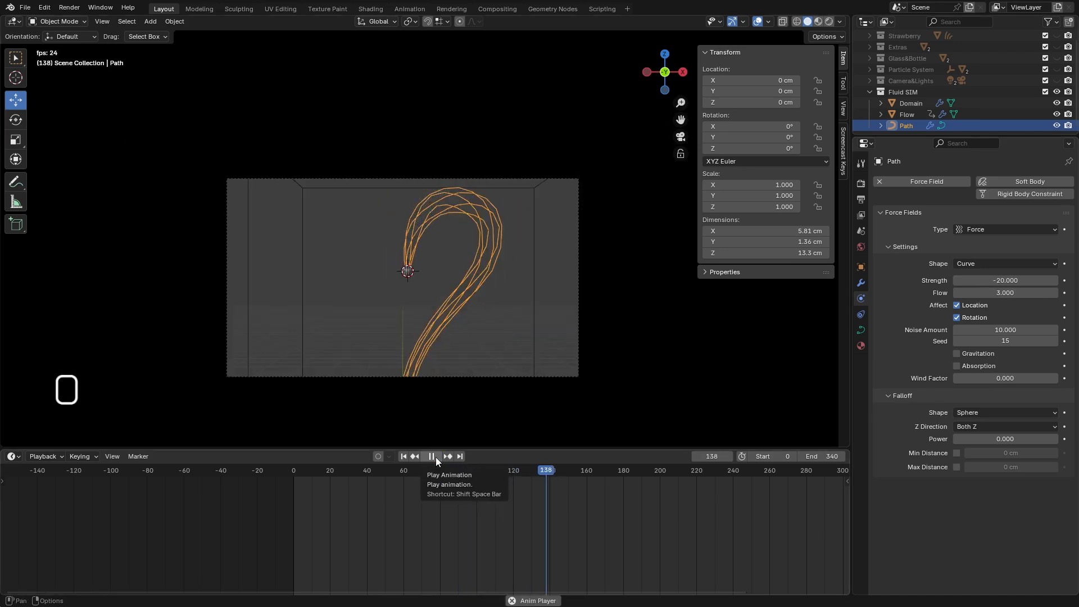
pyautogui.moveTo(564, 471); pyautogui.dragTo(478, 477)
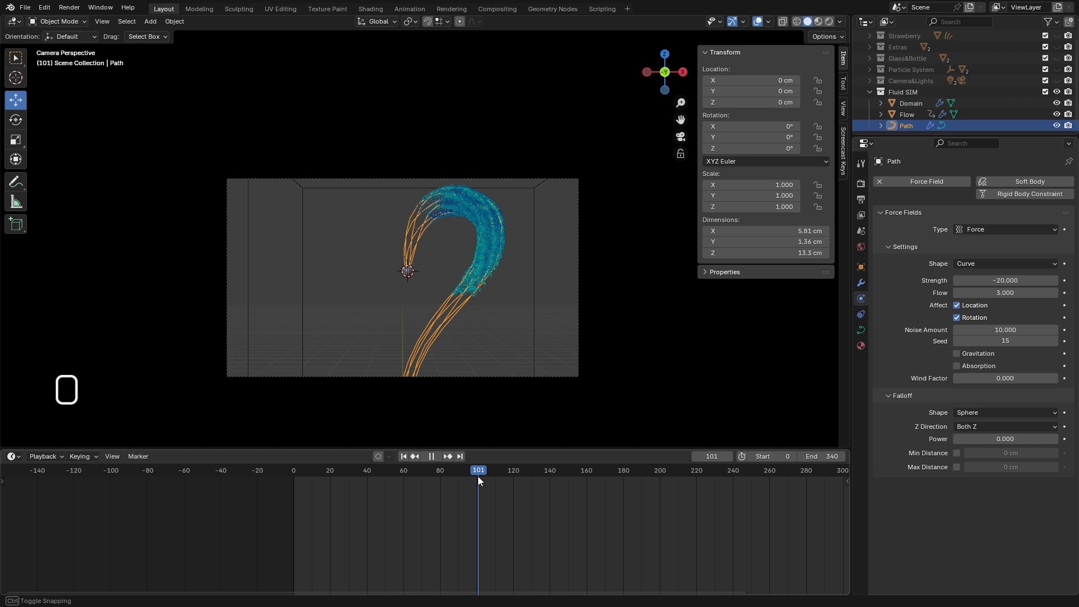
pyautogui.moveTo(478, 476); pyautogui.dragTo(512, 475)
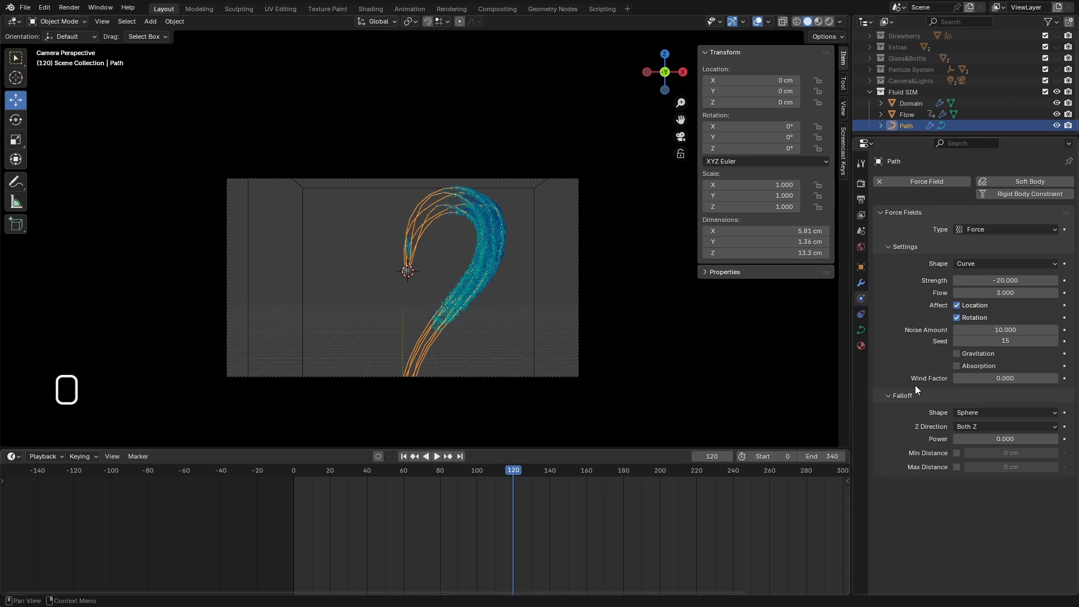
# Extend the end frame of the Domain's cache and resume baking the fluid data.
pyautogui.click(913, 102)
pyautogui.scroll(-10, 930, 405)
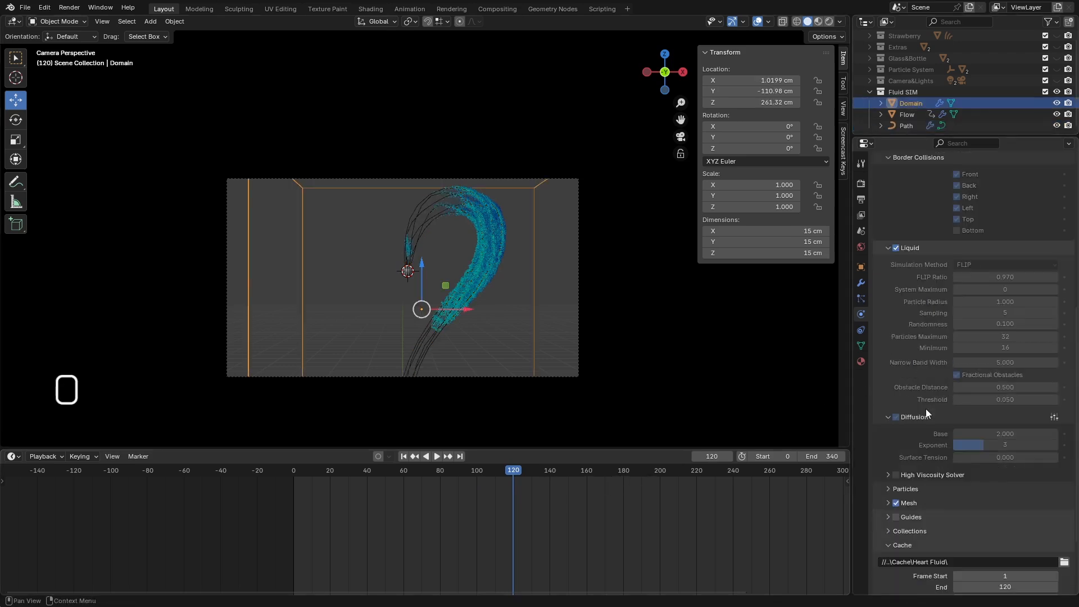
pyautogui.click(1011, 500)
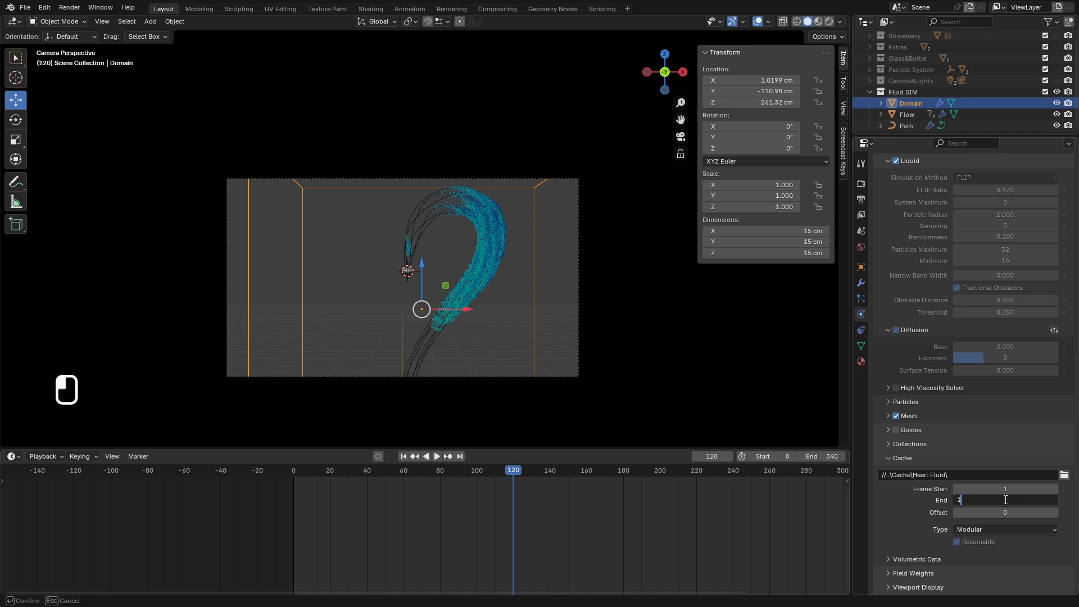
pyautogui.press('Return')
pyautogui.scroll(12, 929, 500)
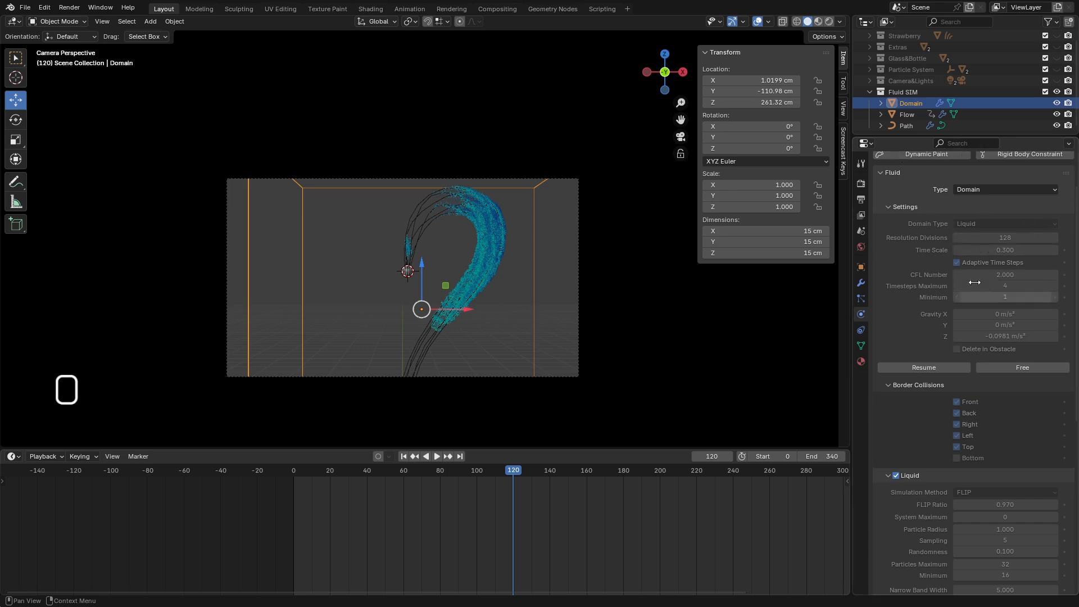
pyautogui.click(907, 366)
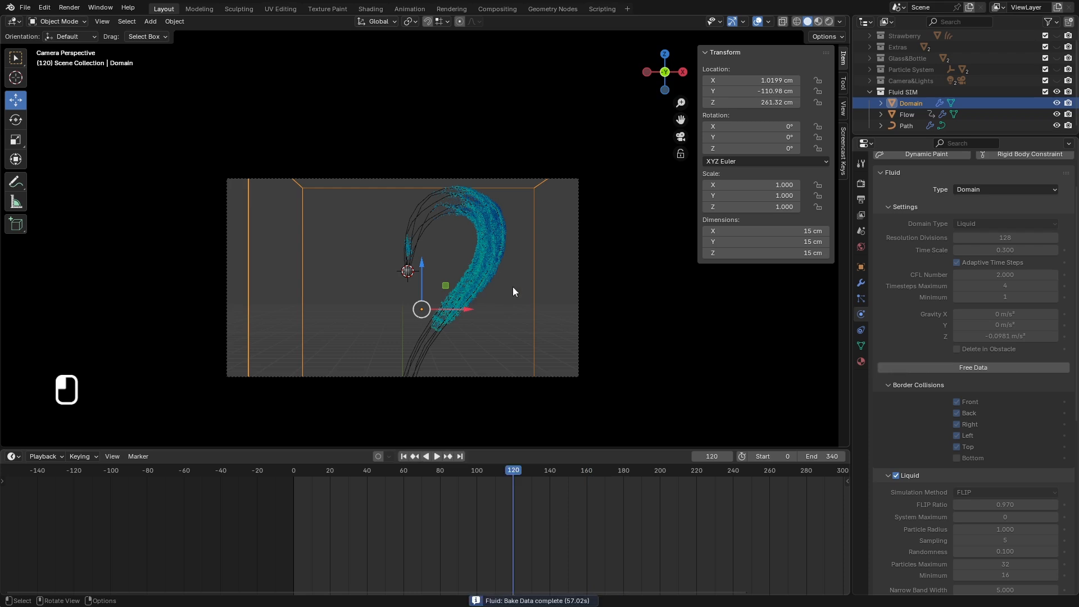
# Scrub through the extended bake to frame 130 and shift the Flow object's Use Flow keyframes to around frame 100.
pyautogui.moveTo(510, 485); pyautogui.dragTo(696, 481)
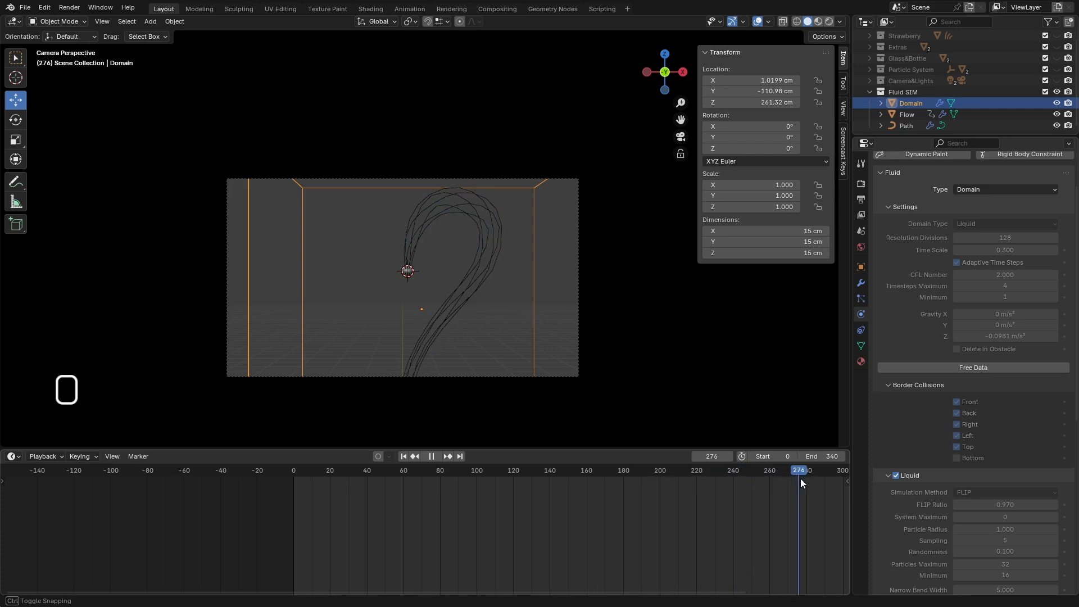
pyautogui.moveTo(801, 480); pyautogui.dragTo(532, 508)
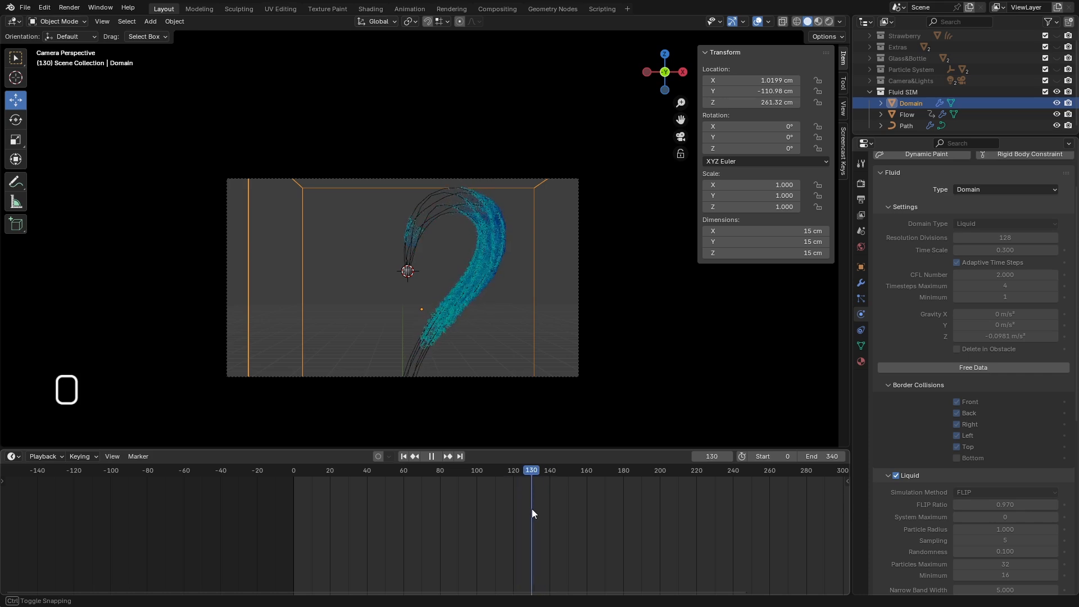
pyautogui.click(907, 115)
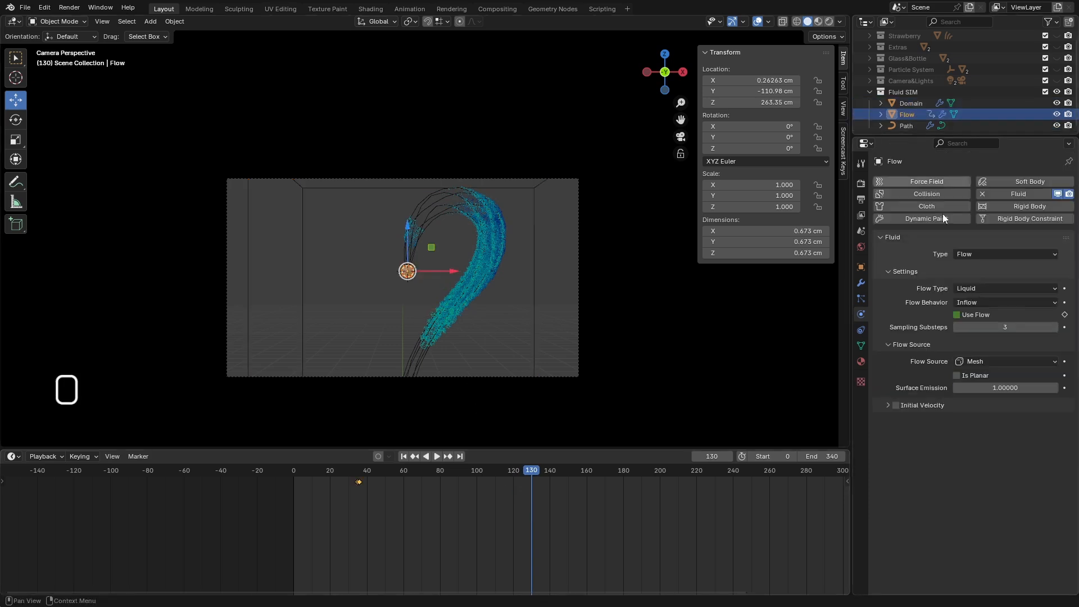
pyautogui.click(359, 482)
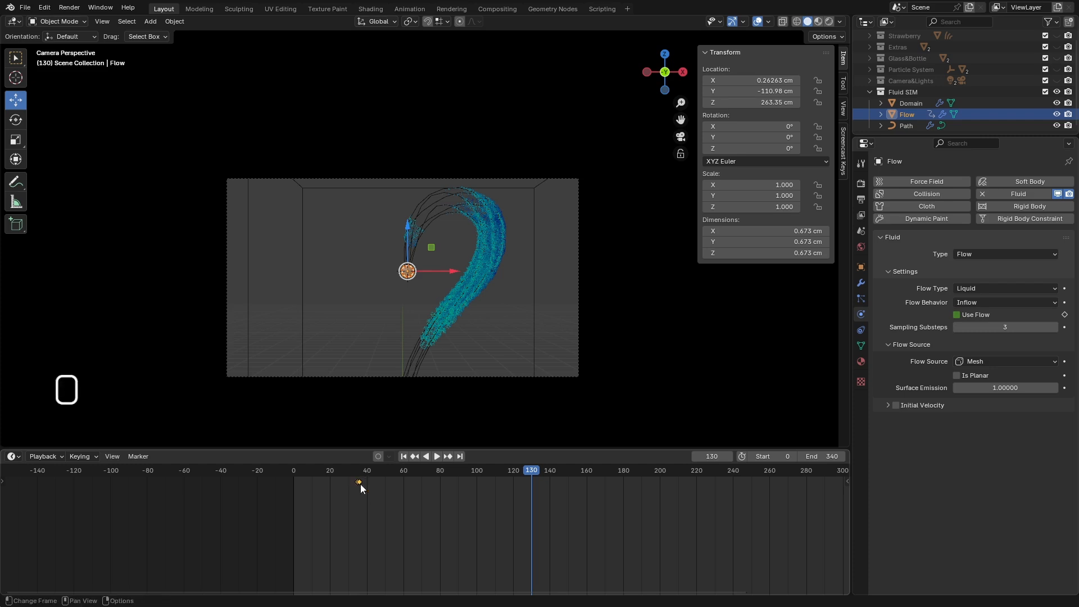
pyautogui.moveTo(360, 481); pyautogui.dragTo(481, 532)
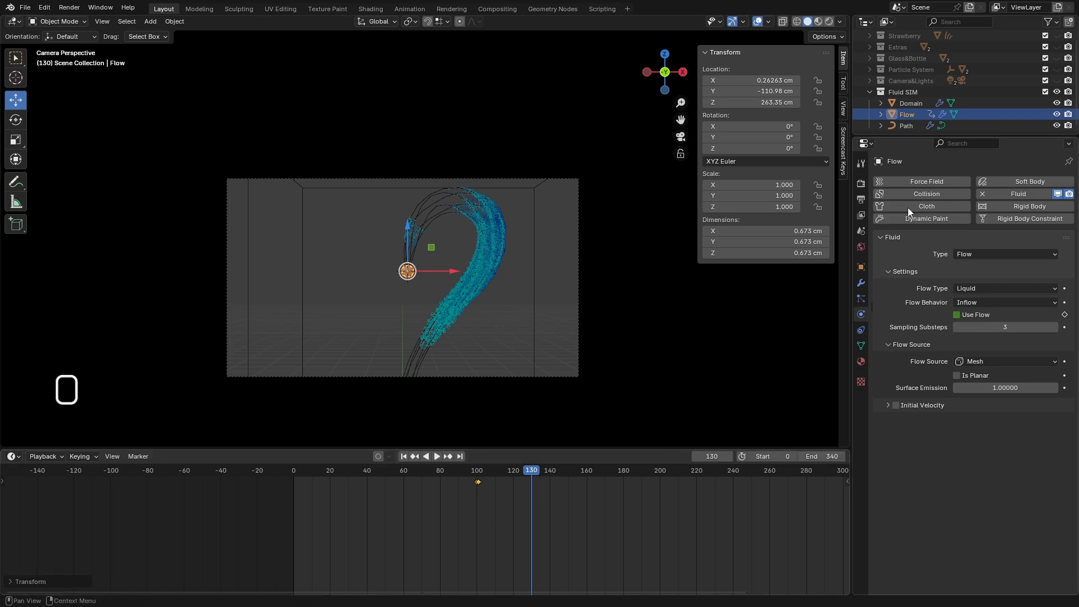
# Free the Domain's baked fluid data and set its Resolution Divisions to 60.
pyautogui.click(911, 104)
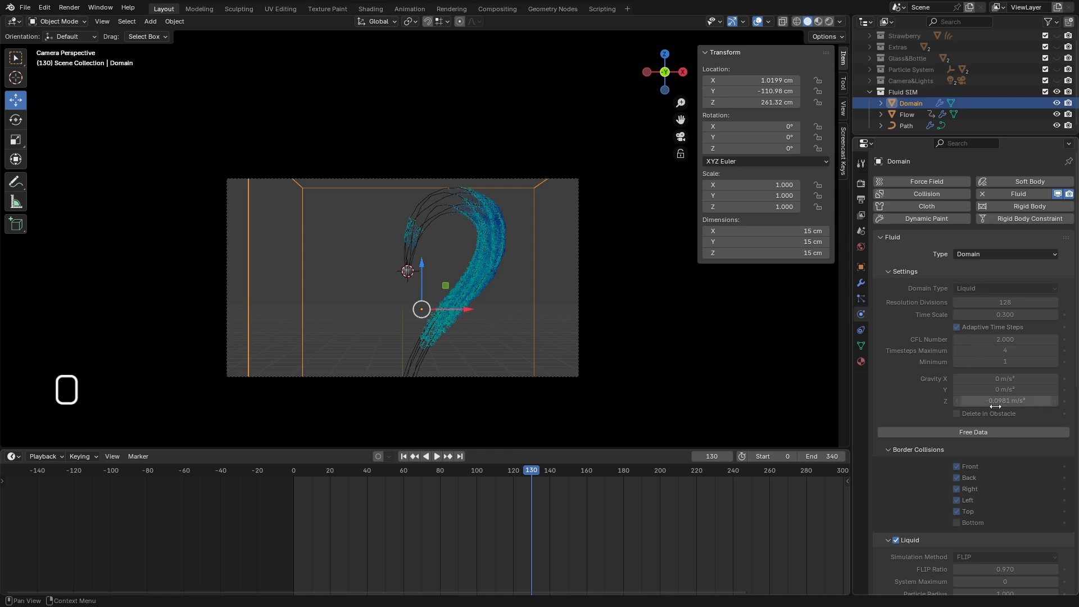
pyautogui.click(970, 430)
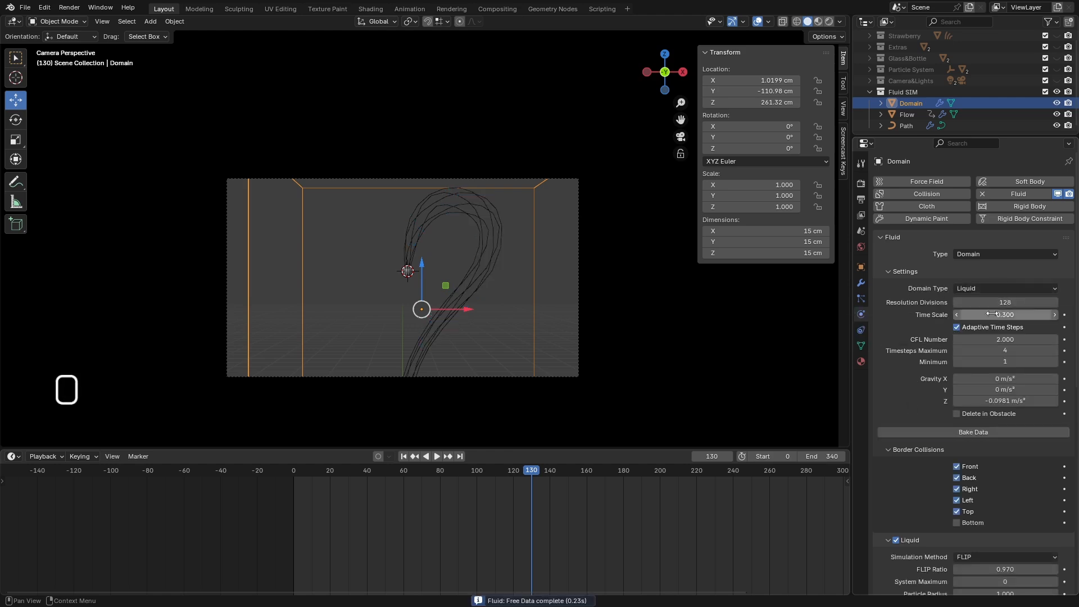
pyautogui.click(1003, 302)
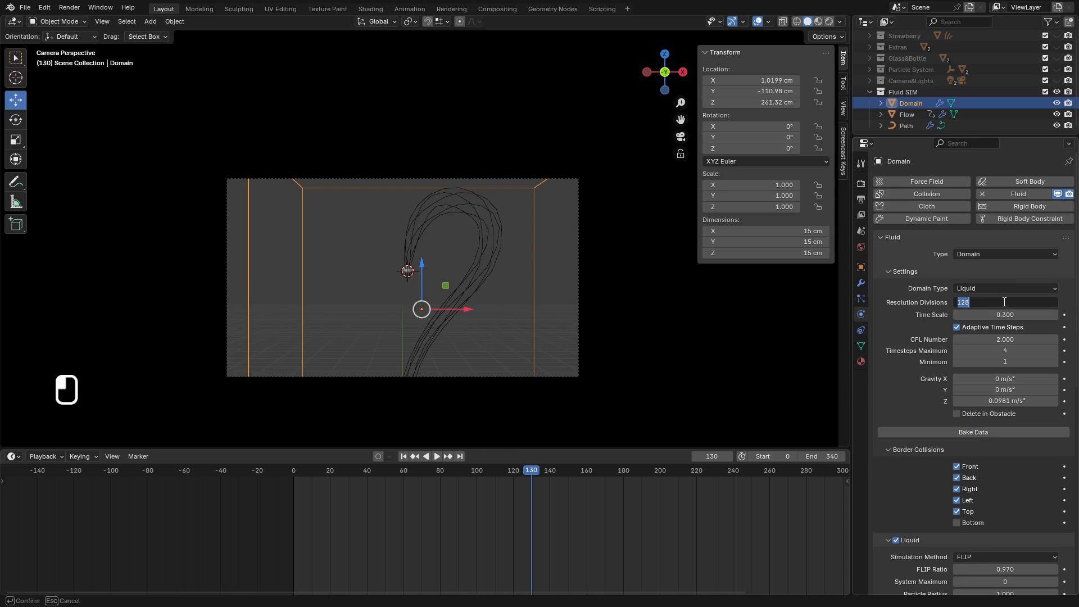
pyautogui.press('Return')
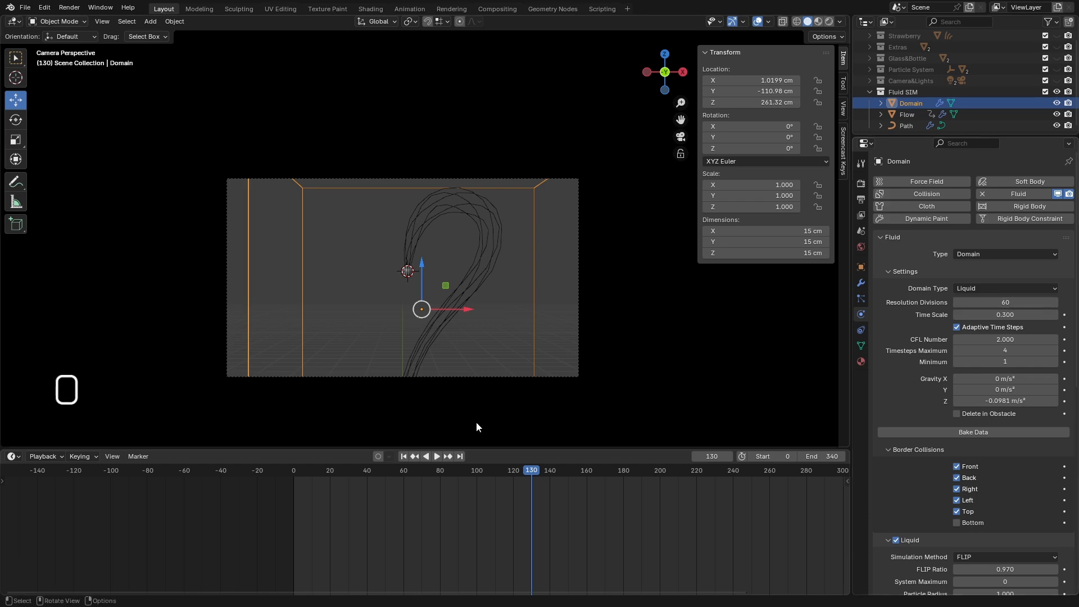
# Rebake the Domain's fluid data from frame 0 and play back the simulation.
pyautogui.click(403, 456)
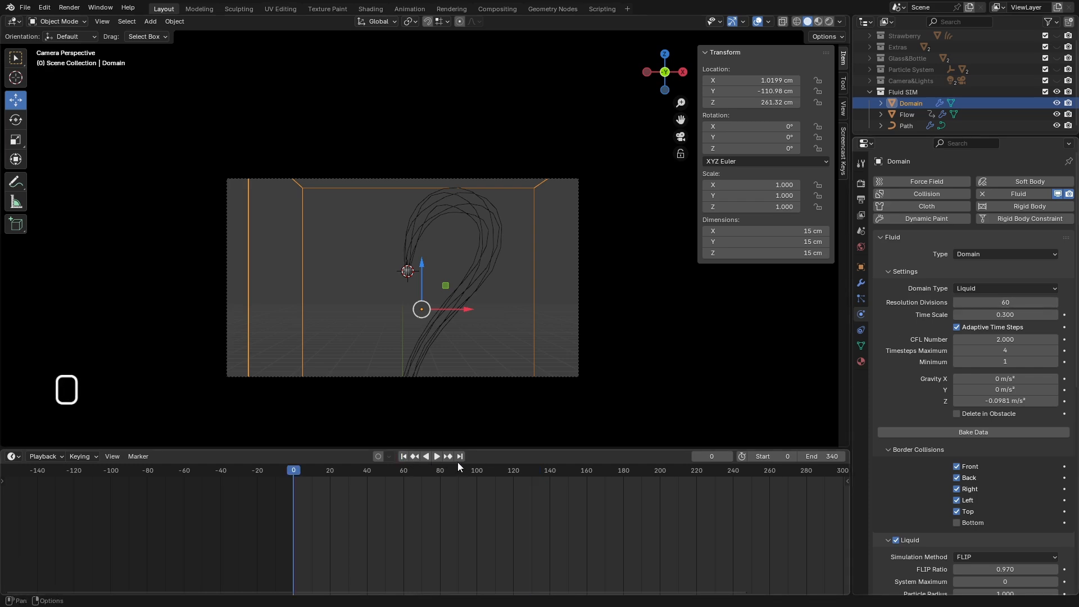
pyautogui.click(941, 431)
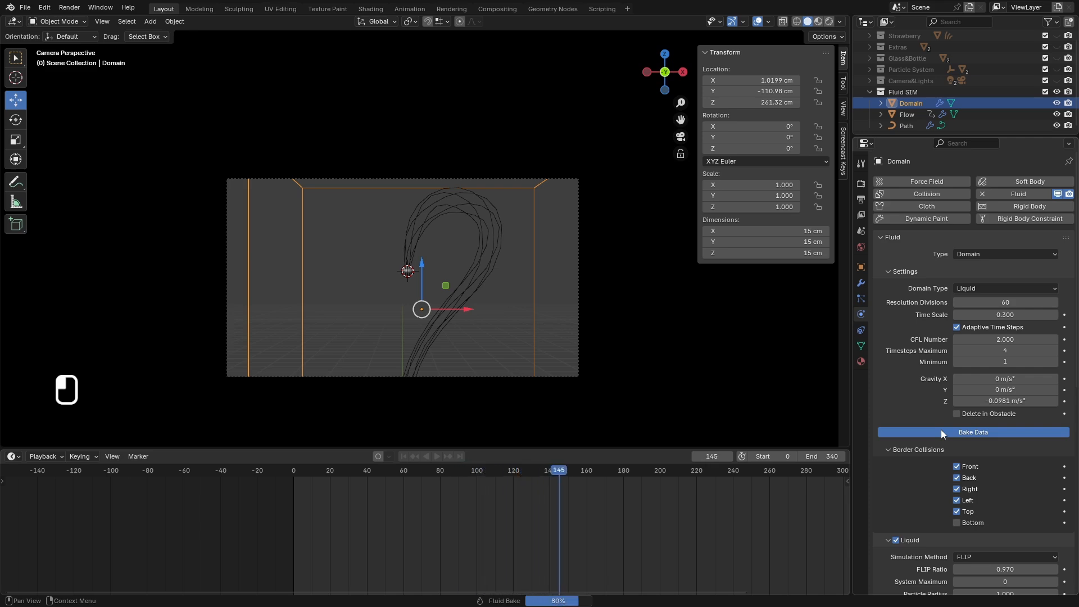
pyautogui.click(437, 455)
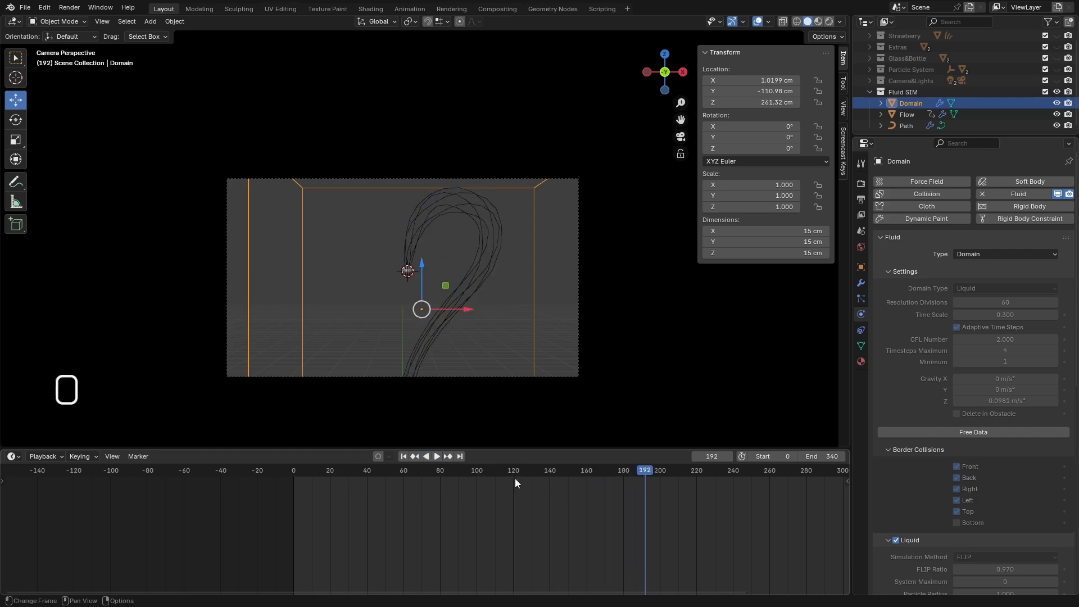
# Scrub to frame 156 to check the fluid, and set the Path force field's Flow to 2.
pyautogui.moveTo(515, 478); pyautogui.dragTo(579, 477)
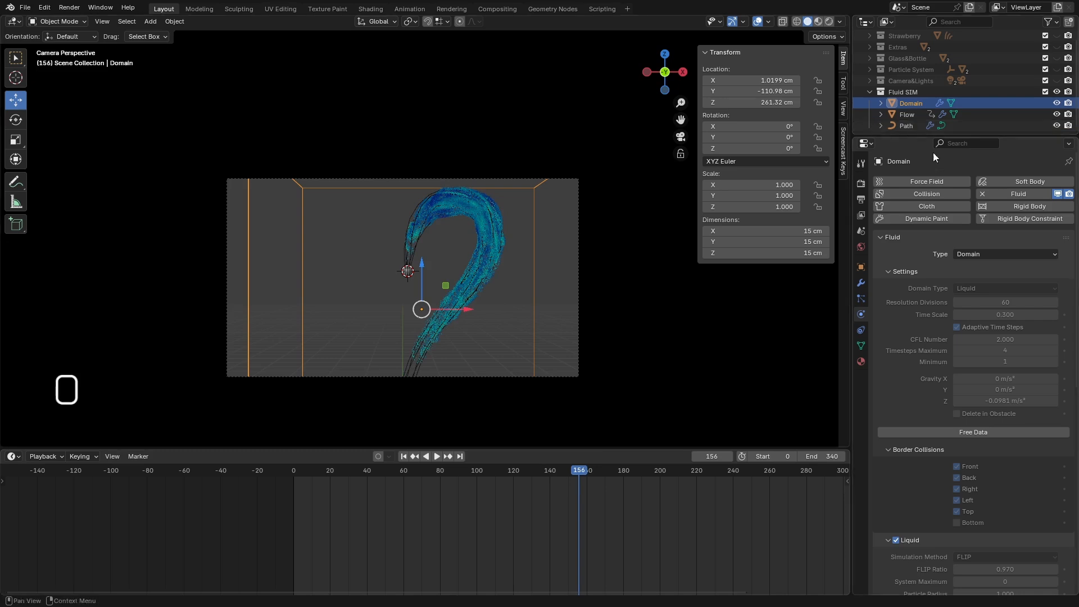
pyautogui.click(909, 126)
pyautogui.click(961, 294)
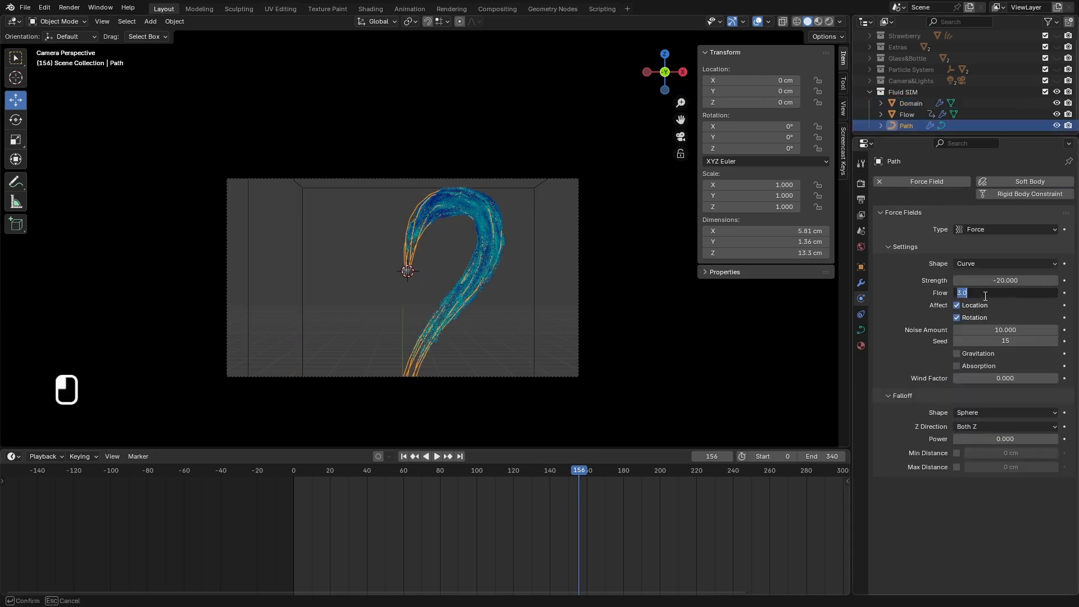
pyautogui.press('Return')
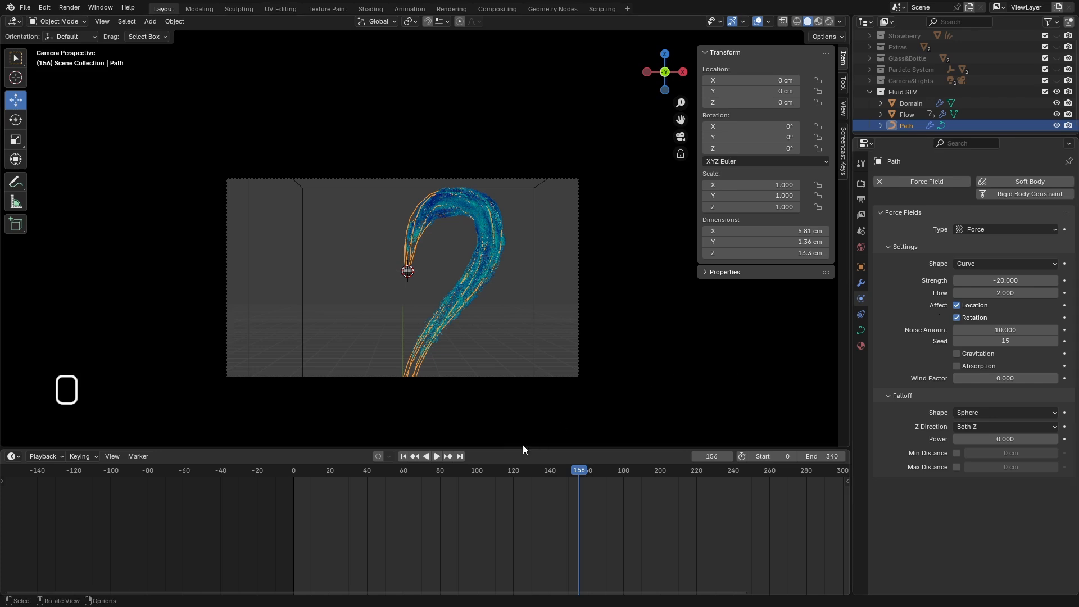
# Return to frame 0, free the Domain's baked fluid data and bake it again.
pyautogui.click(403, 456)
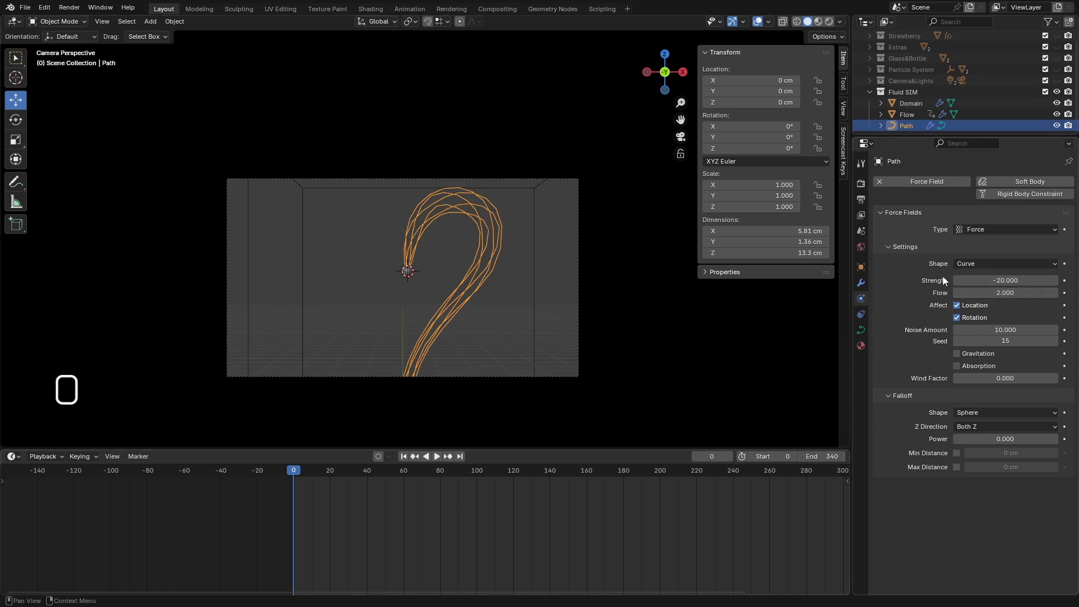
pyautogui.click(908, 104)
pyautogui.click(961, 434)
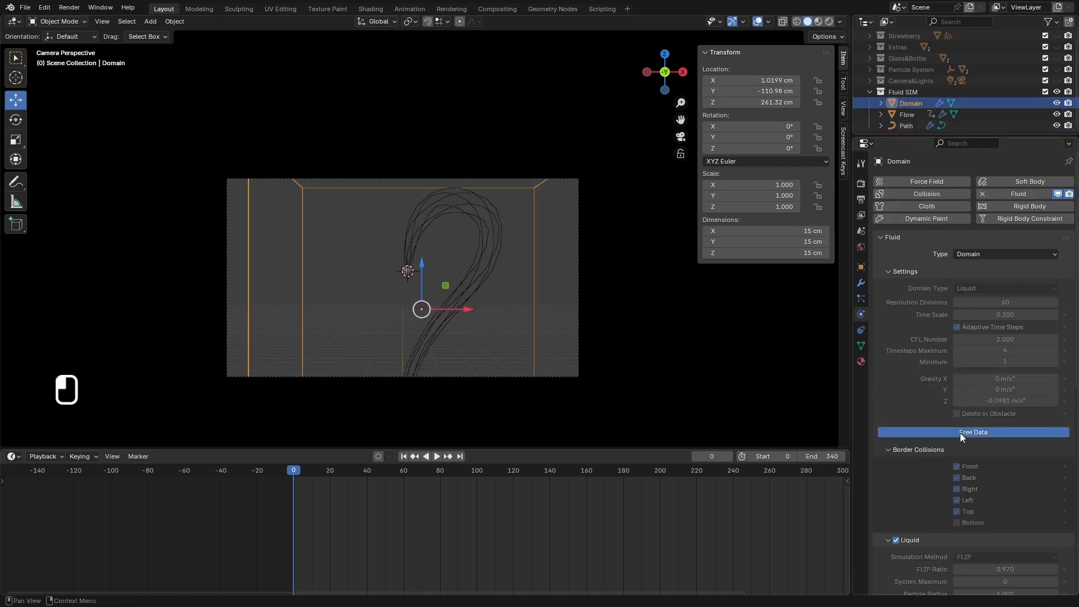
pyautogui.click(962, 433)
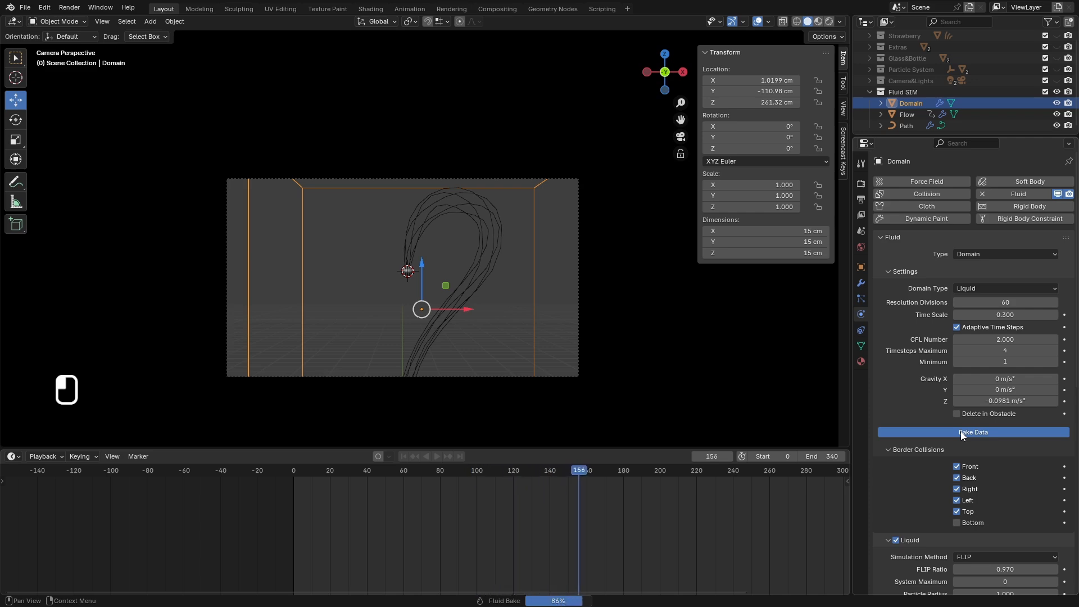
# Play back the baked fluid simulation and scrub through its final frames, stopping at frame 225.
pyautogui.click(437, 455)
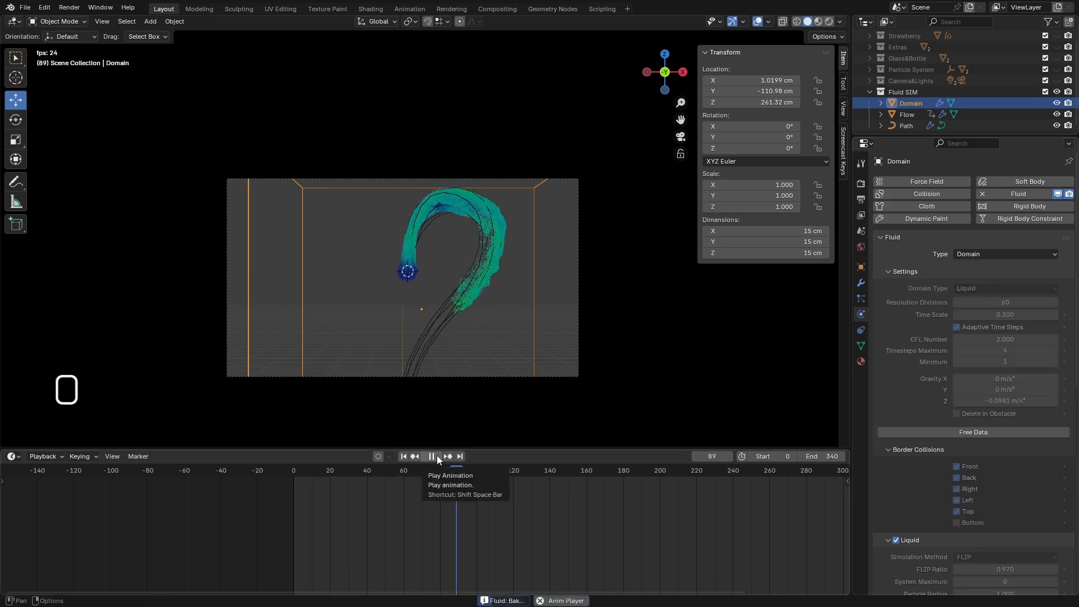
pyautogui.moveTo(545, 470); pyautogui.dragTo(709, 490)
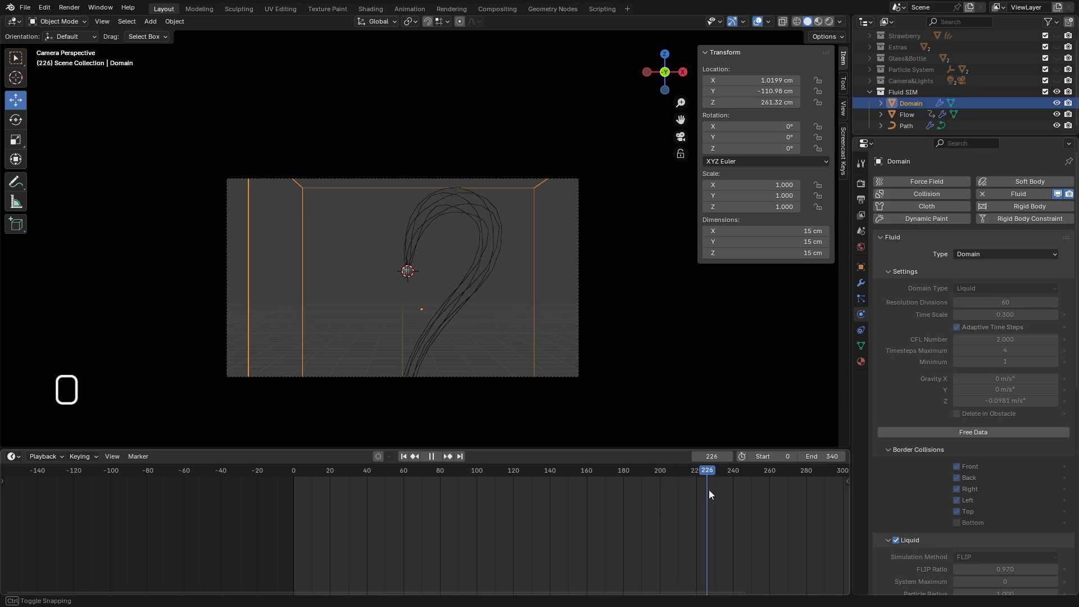
pyautogui.moveTo(828, 498); pyautogui.dragTo(706, 499)
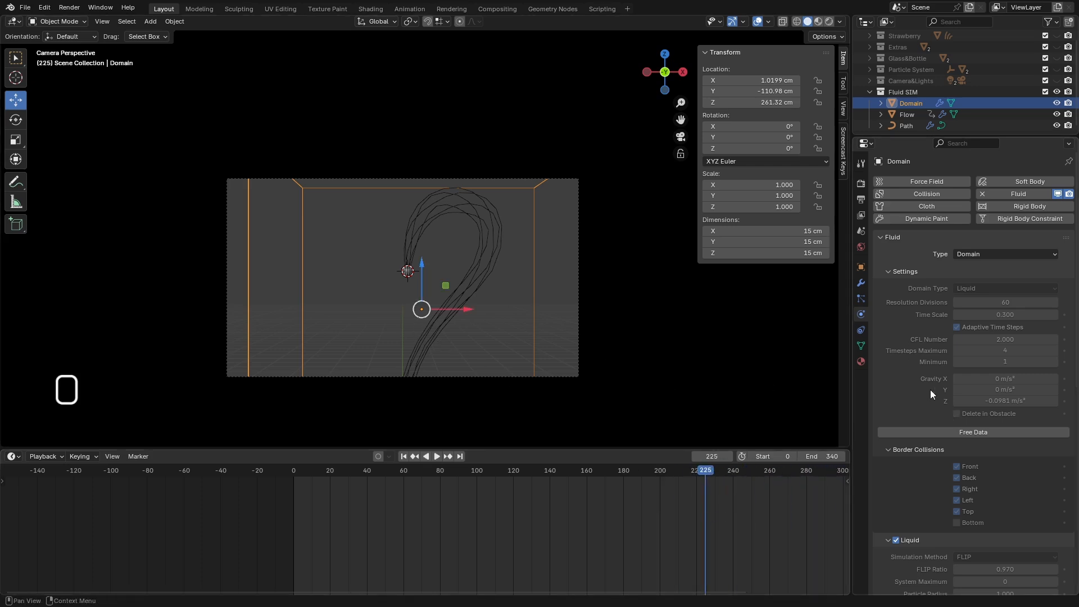
# Set the Domain's cache end frame to 300.
pyautogui.scroll(-15, 916, 420)
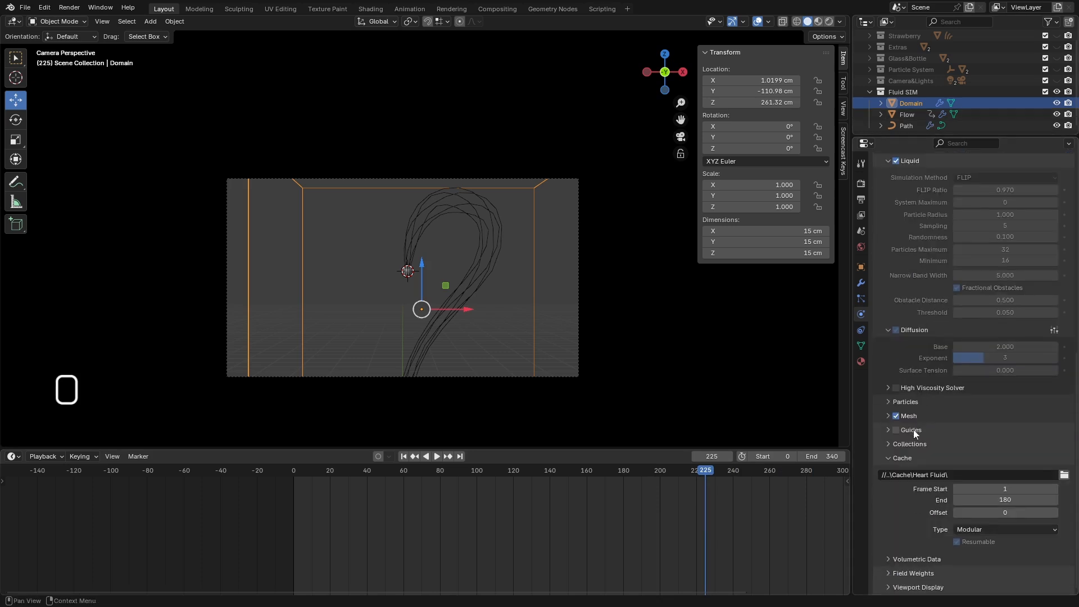
pyautogui.click(989, 497)
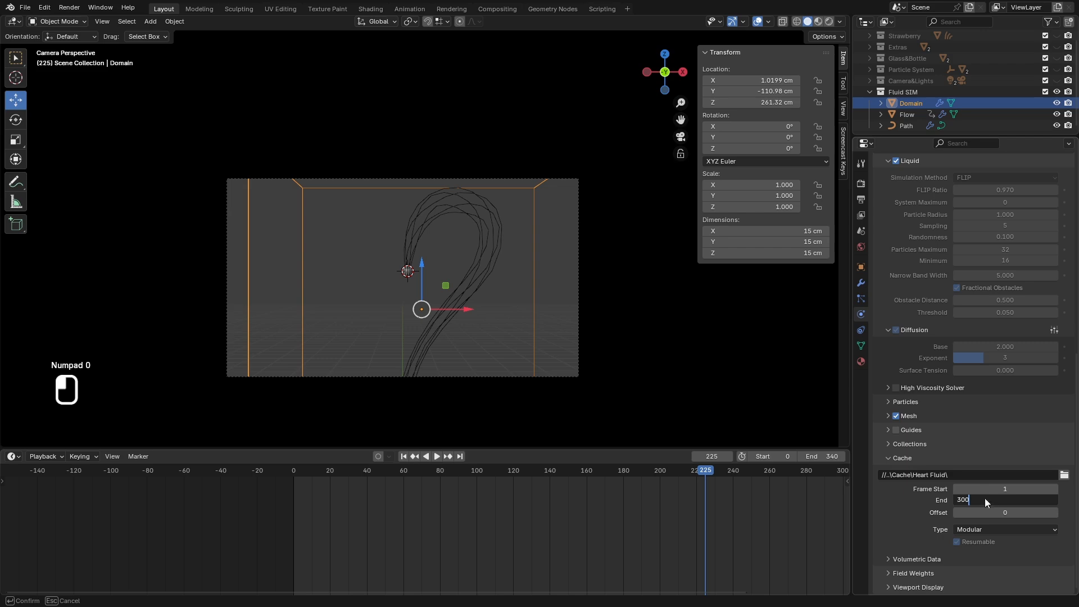
pyautogui.press('Return')
pyautogui.scroll(15, 920, 378)
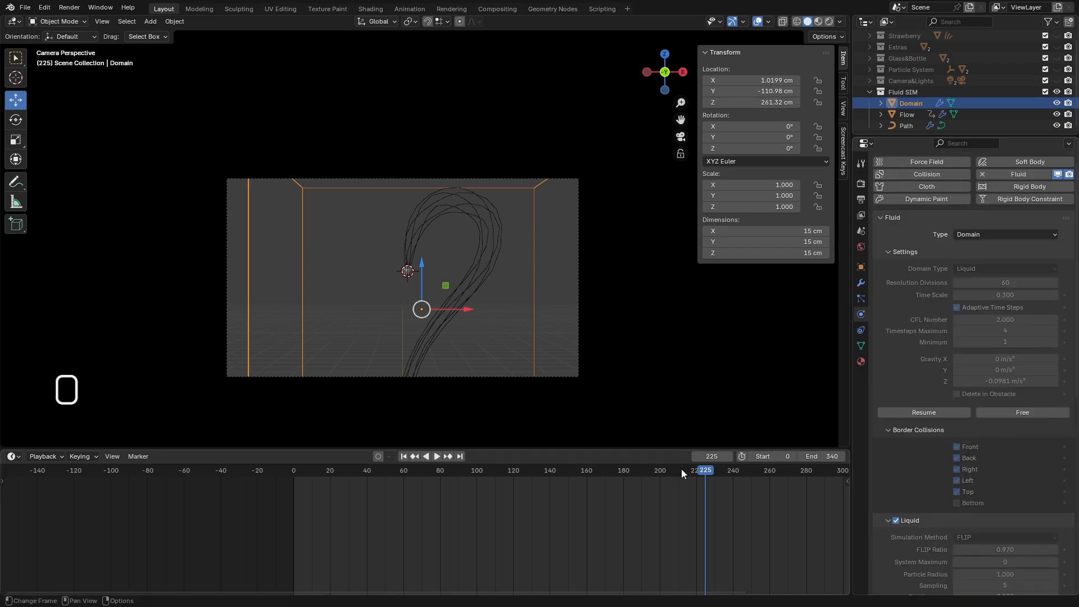
pyautogui.moveTo(618, 393); pyautogui.dragTo(581, 320, button='middle')
pyautogui.scroll(5, 459, 209)
pyautogui.scroll(-5, 457, 339)
pyautogui.moveTo(457, 338); pyautogui.dragTo(514, 257, button='middle')
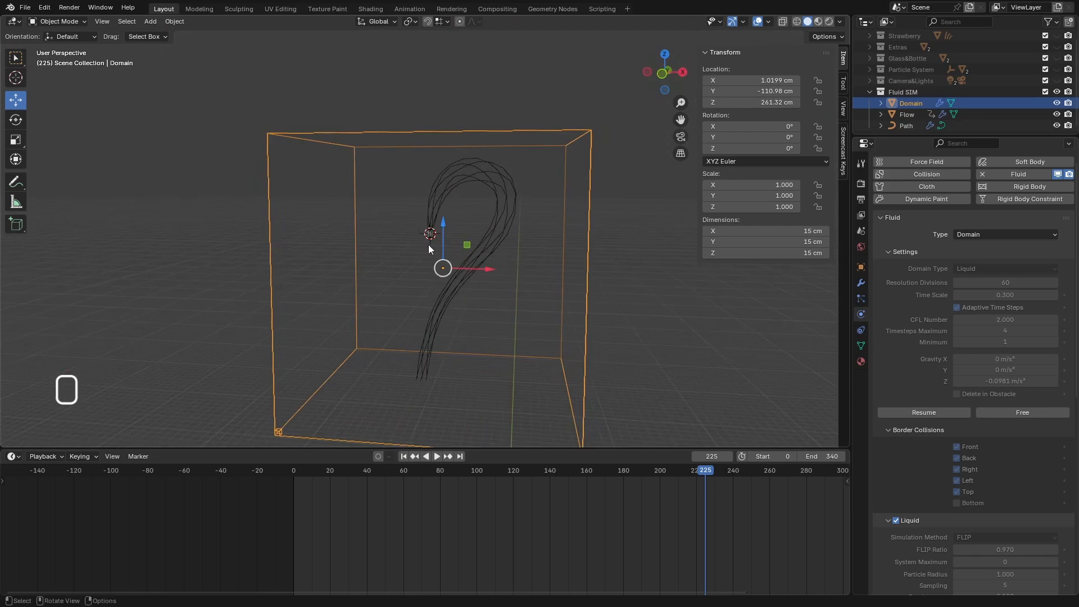
pyautogui.press('KP_0')
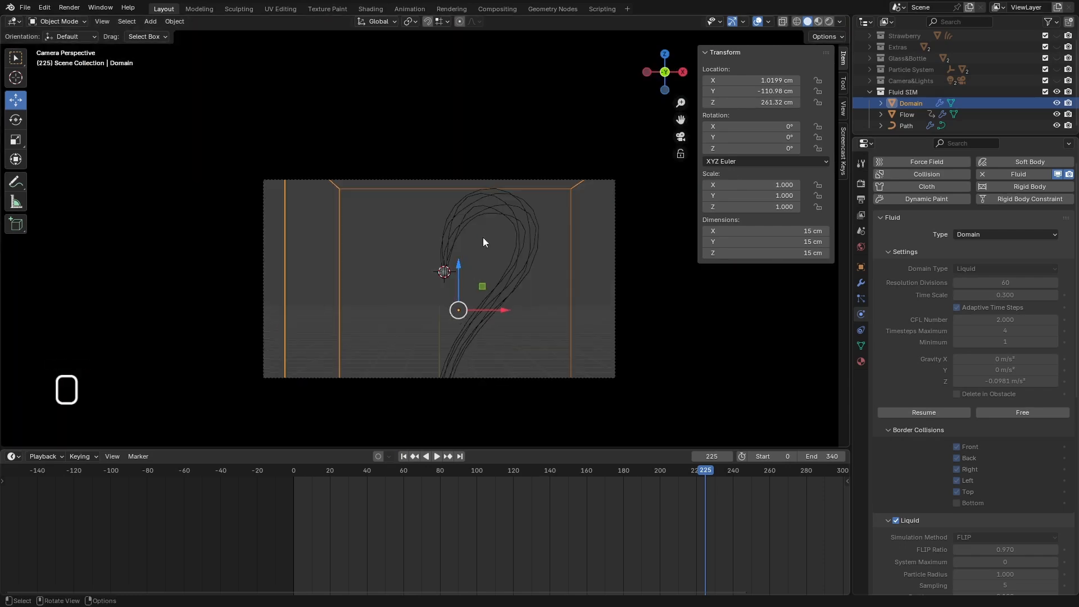
# Enter Edit Mode on the Path curve and select the control points at the lower end of its strands.
pyautogui.moveTo(443, 369); pyautogui.dragTo(431, 347, button='middle')
pyautogui.click(69, 22)
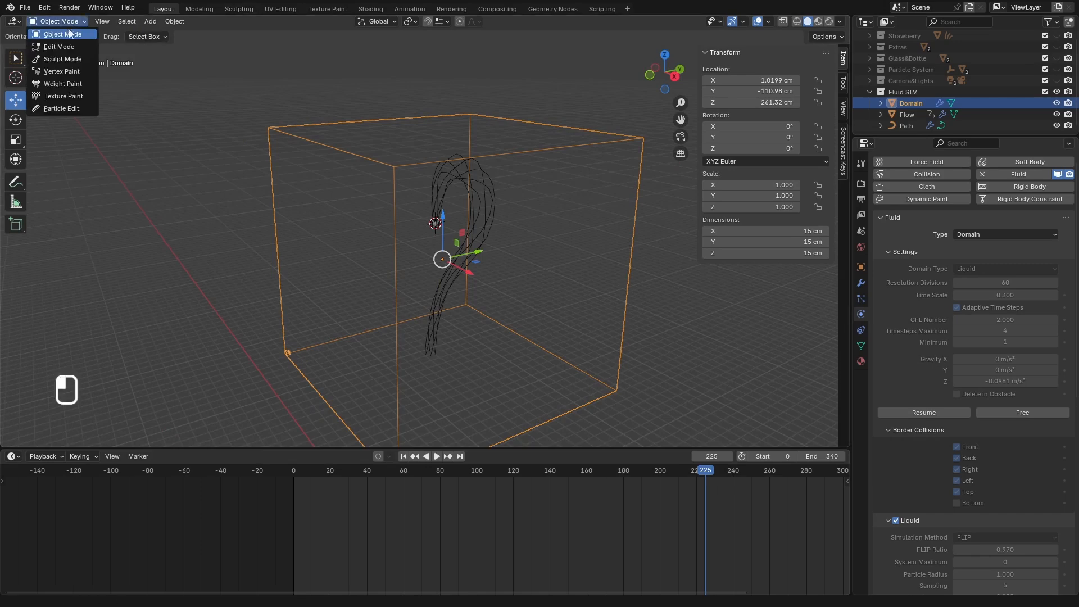
pyautogui.click(455, 173)
pyautogui.click(52, 22)
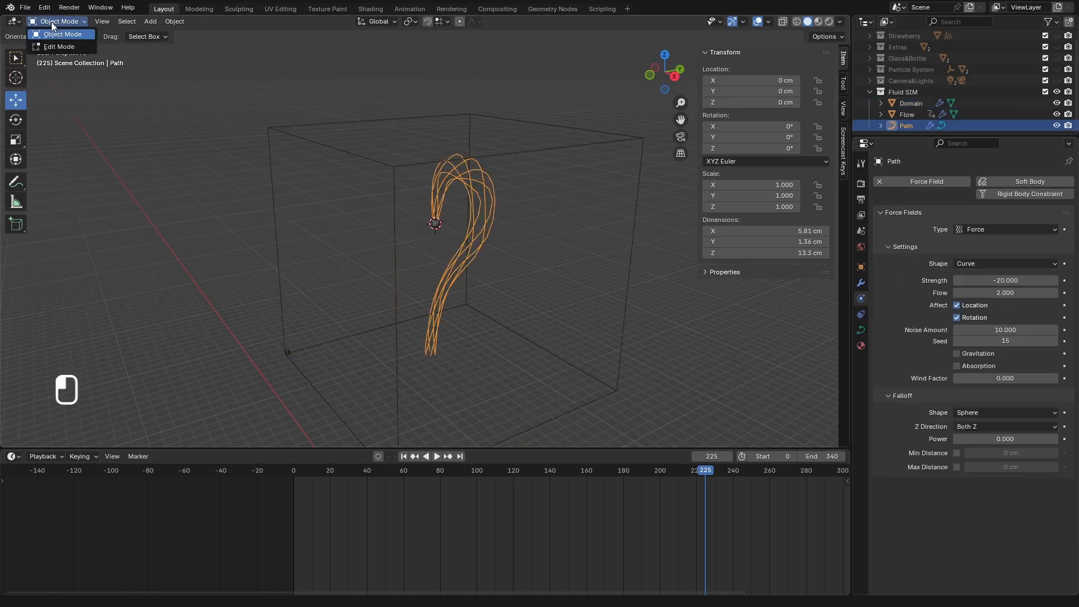
pyautogui.click(50, 49)
pyautogui.scroll(5, 451, 364)
pyautogui.moveTo(450, 361); pyautogui.dragTo(421, 336, button='middle')
pyautogui.moveTo(506, 196); pyautogui.dragTo(448, 344, button='middle')
pyautogui.moveTo(455, 362); pyautogui.dragTo(369, 321)
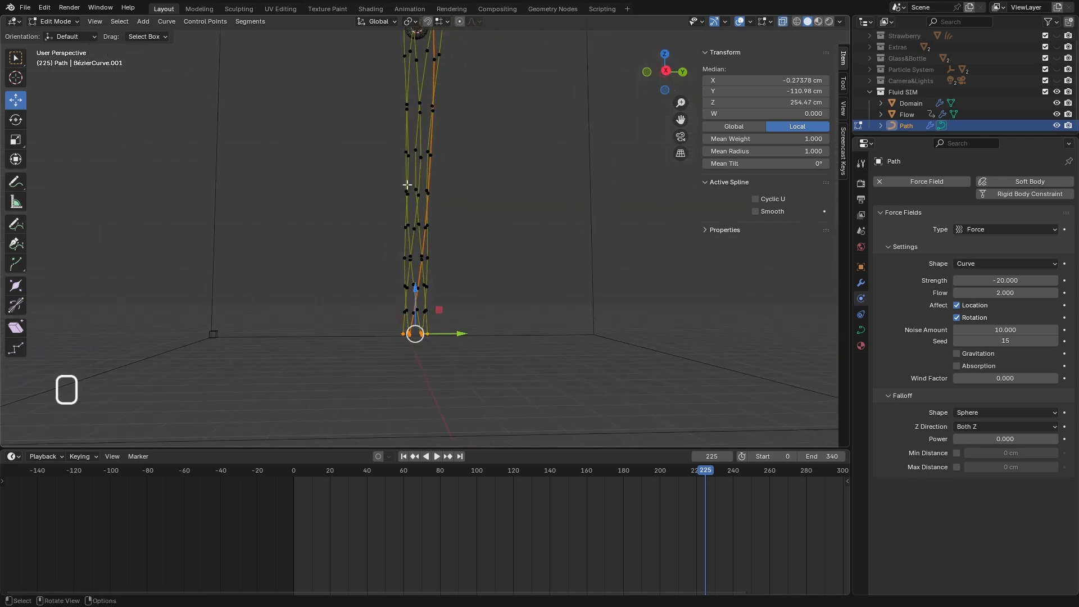
# Enable proportional editing and move the selected end points about -1.27 cm along Y.
pyautogui.scroll(-6, 408, 237)
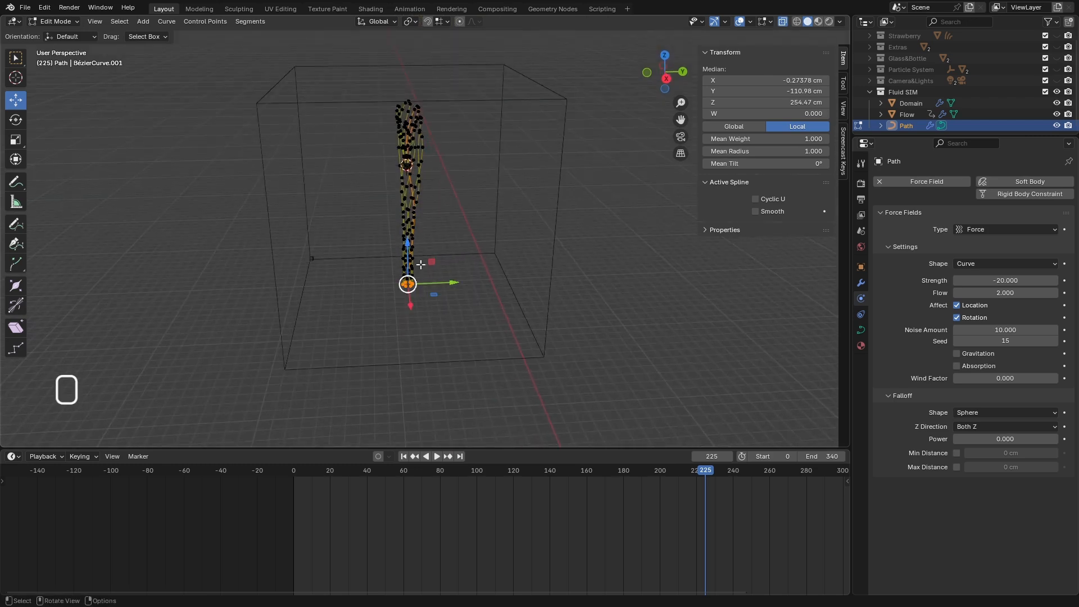
pyautogui.click(460, 22)
pyautogui.moveTo(451, 286); pyautogui.dragTo(473, 280)
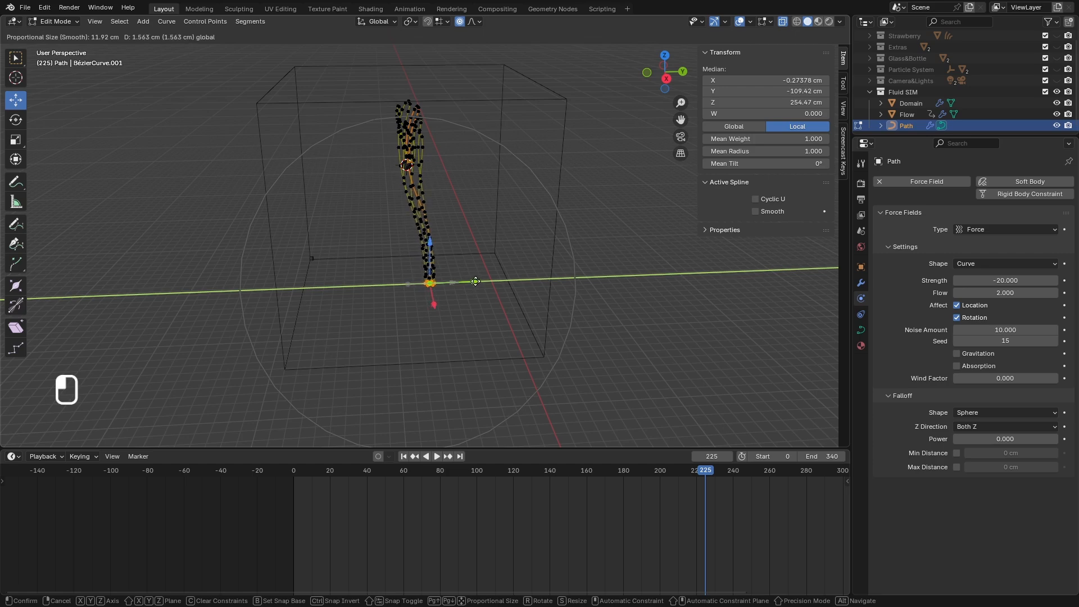
pyautogui.moveTo(475, 281); pyautogui.dragTo(436, 281)
pyautogui.moveTo(435, 281); pyautogui.dragTo(429, 198, button='middle')
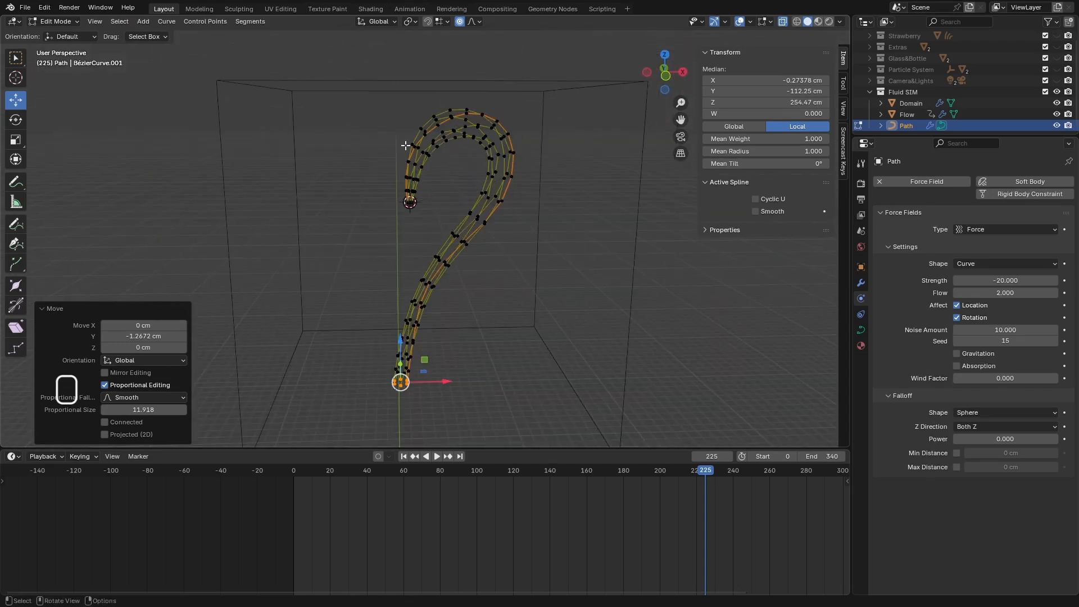
# Adjust the Path's lower end points along Y by about -0.26 cm and 0.61 cm with proportional editing.
pyautogui.moveTo(409, 320)
pyautogui.mouseDown(button='middle')
pyautogui.moveTo(449, 323)
pyautogui.moveTo(419, 338)
pyautogui.mouseUp(button='middle')
pyautogui.moveTo(432, 338); pyautogui.dragTo(403, 357)
pyautogui.scroll(-4, 412, 355)
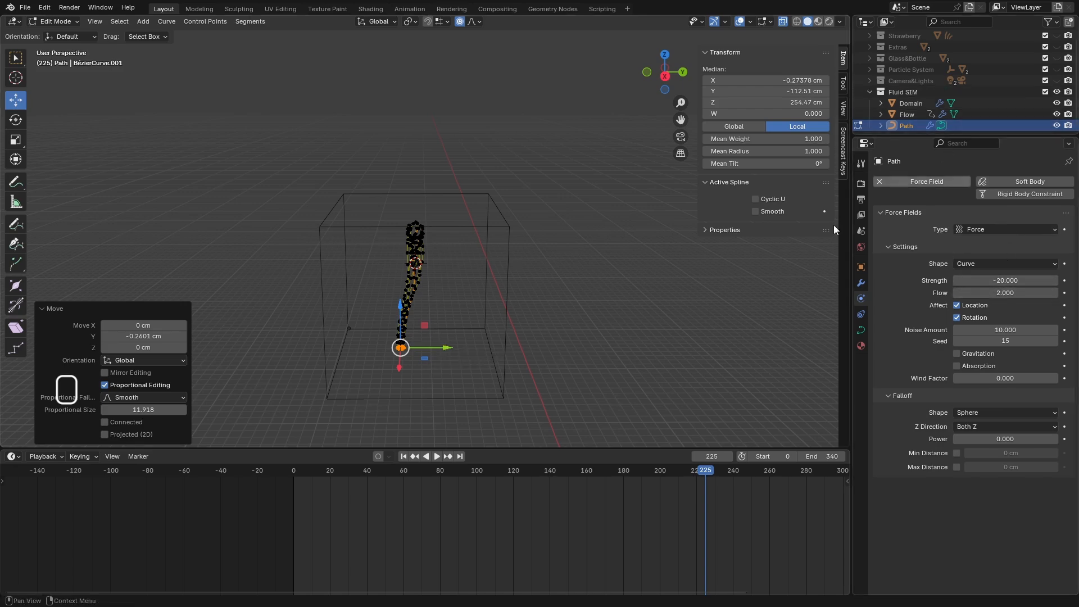
pyautogui.moveTo(449, 349)
pyautogui.mouseDown()
pyautogui.moveTo(481, 347)
pyautogui.moveTo(442, 347)
pyautogui.moveTo(454, 347)
pyautogui.mouseUp()
pyautogui.moveTo(430, 340); pyautogui.dragTo(414, 322, button='middle')
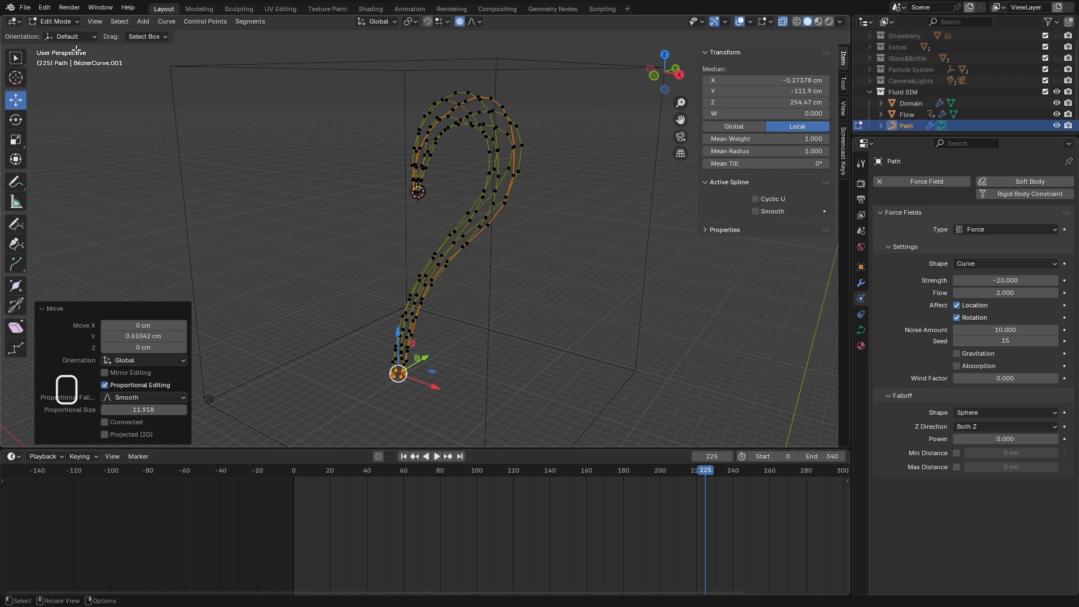
# Return to Object Mode and frame 0, and bake the Domain's fluid data again.
pyautogui.click(55, 21)
pyautogui.click(59, 32)
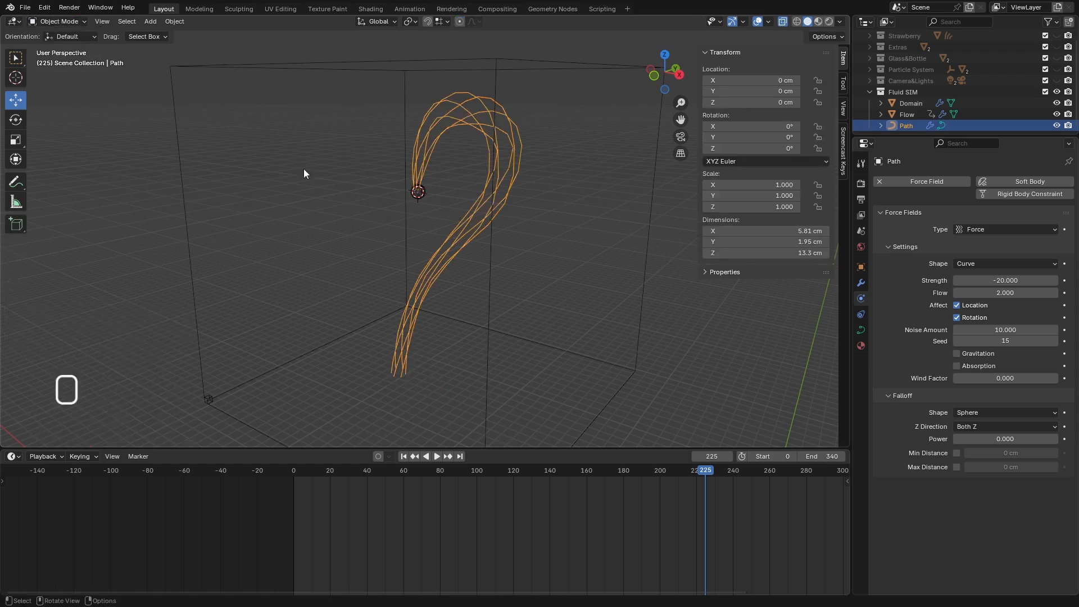
pyautogui.click(411, 460)
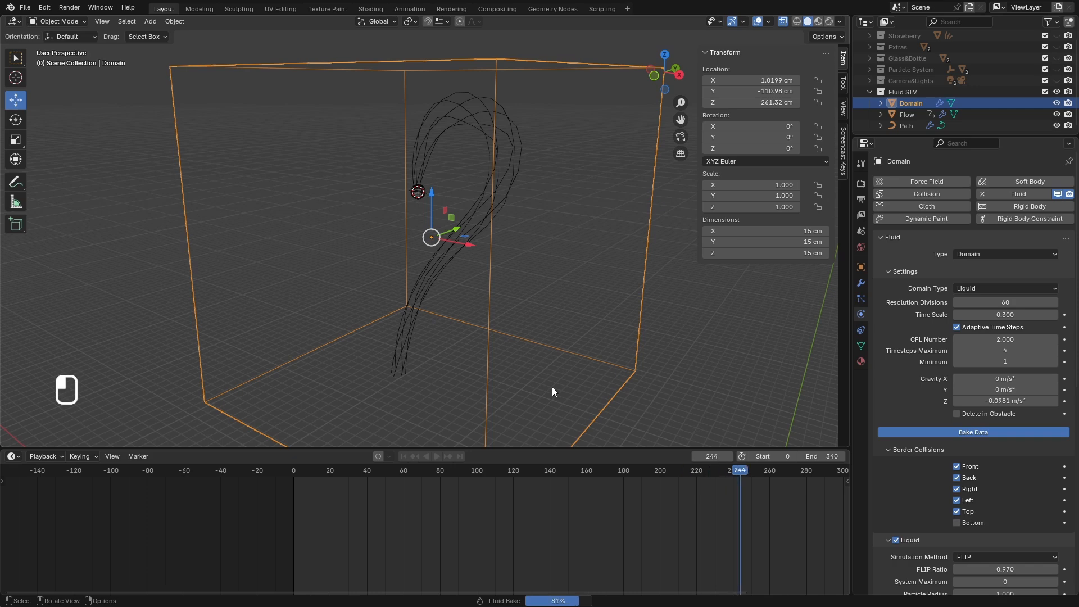
# Play the baked simulation, stop it at frame 141 and examine the fluid stream from several angles.
pyautogui.click(437, 456)
pyautogui.moveTo(554, 342); pyautogui.dragTo(473, 329, button='middle')
pyautogui.scroll(1, 473, 328)
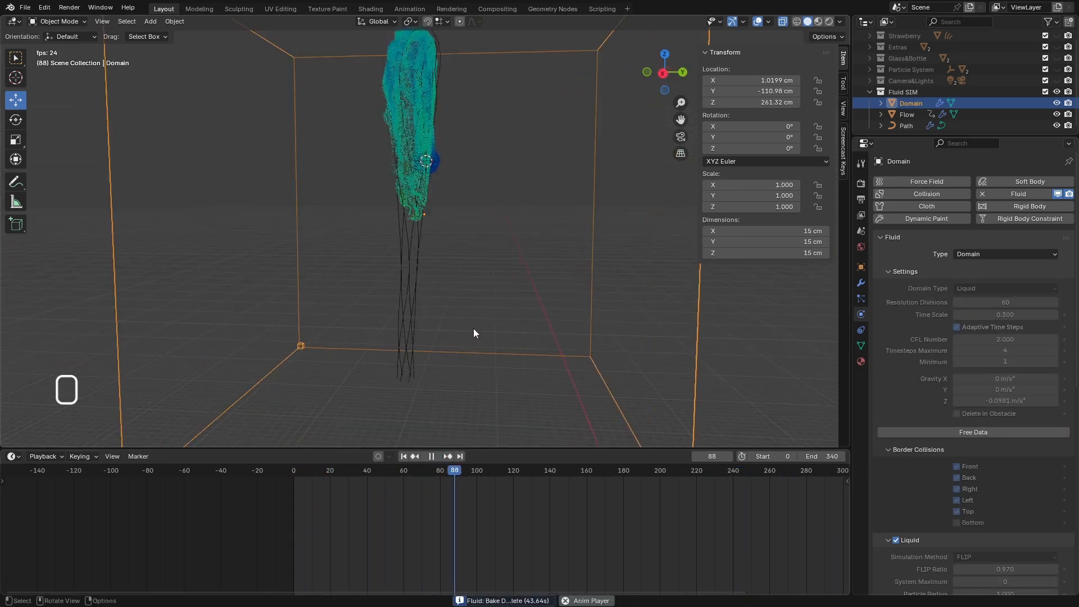
pyautogui.click(431, 457)
pyautogui.moveTo(465, 335); pyautogui.dragTo(455, 201, button='middle')
pyautogui.scroll(-3, 489, 278)
pyautogui.moveTo(462, 325); pyautogui.dragTo(417, 241, button='middle')
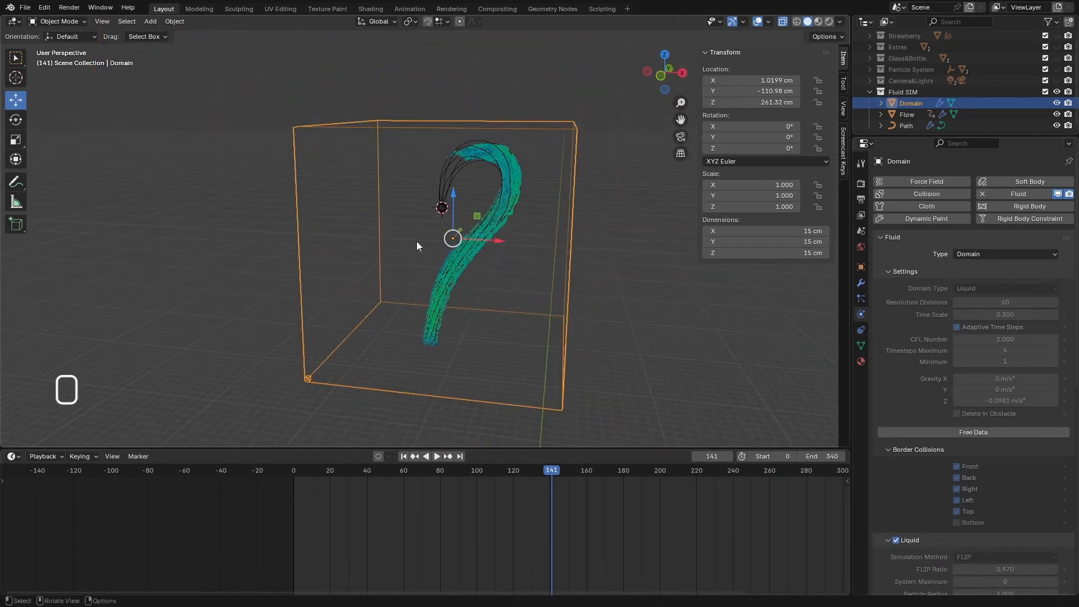
# Examine the fluid particles at frame 143 up close, including through the camera view.
pyautogui.scroll(2, 417, 241)
pyautogui.moveTo(552, 469)
pyautogui.mouseDown()
pyautogui.moveTo(757, 472)
pyautogui.moveTo(349, 472)
pyautogui.moveTo(585, 454)
pyautogui.moveTo(560, 456)
pyautogui.moveTo(554, 471)
pyautogui.mouseUp()
pyautogui.scroll(4, 522, 156)
pyautogui.moveTo(523, 158); pyautogui.dragTo(493, 218, button='middle')
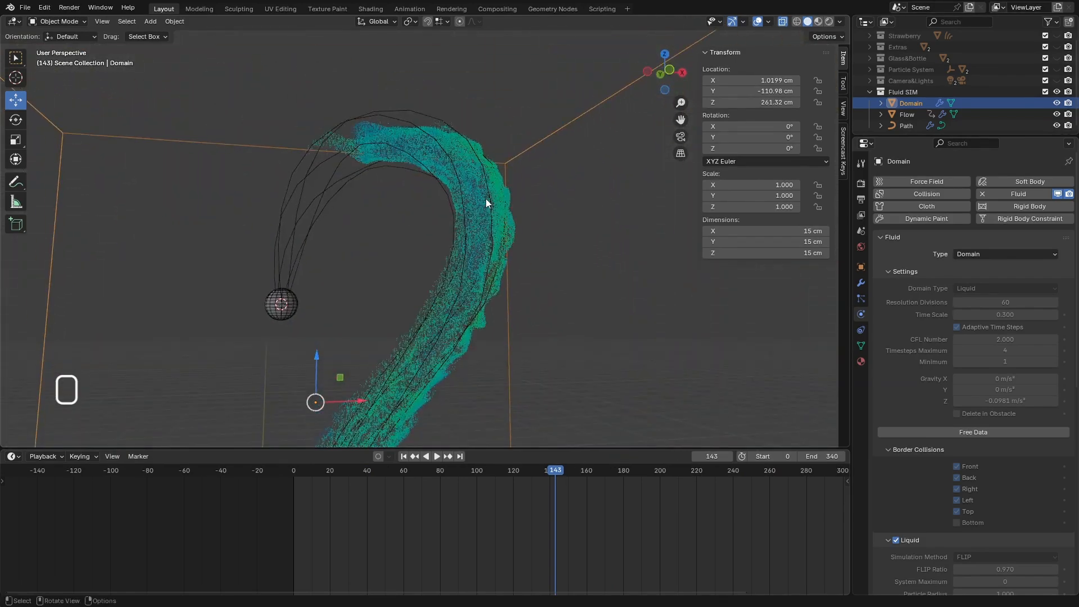
pyautogui.press('KP_0')
pyautogui.scroll(9, 461, 243)
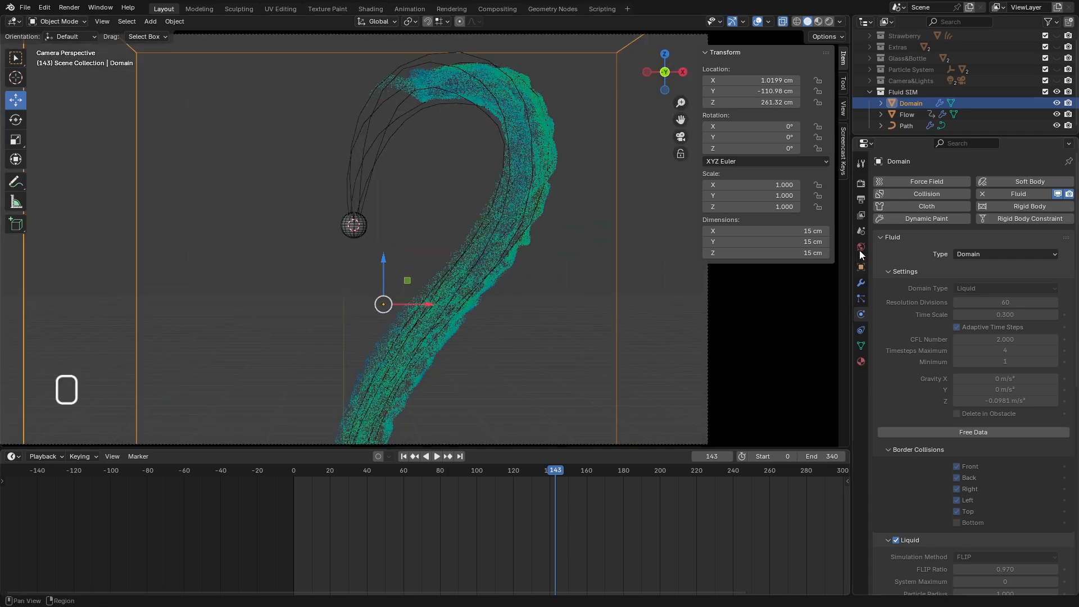
# Expand the Domain's mesh settings, save the file and bake the fluid mesh.
pyautogui.click(1005, 303)
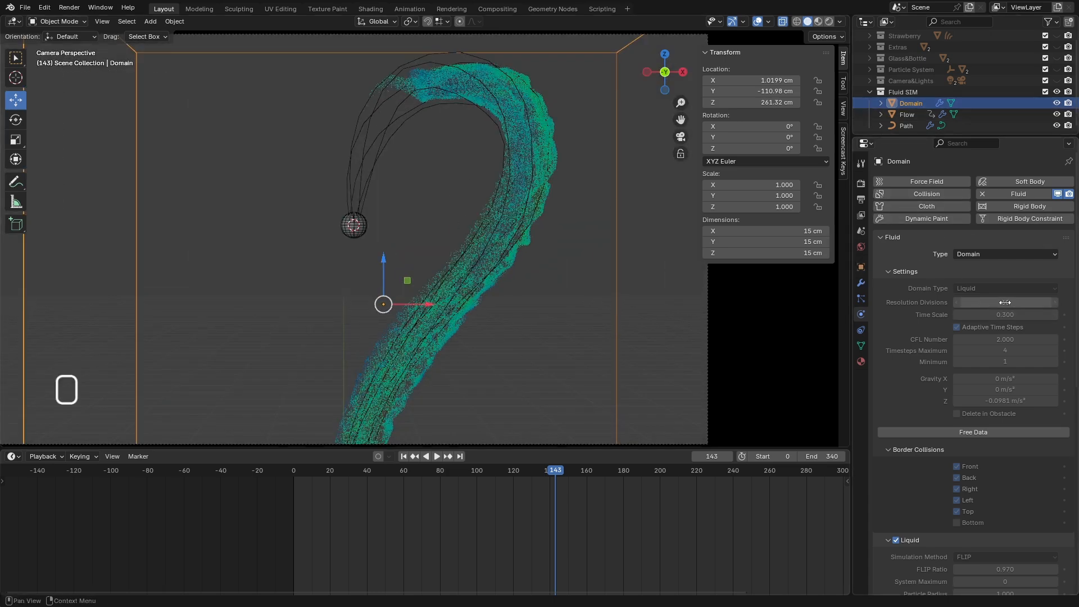
pyautogui.scroll(-7, 926, 331)
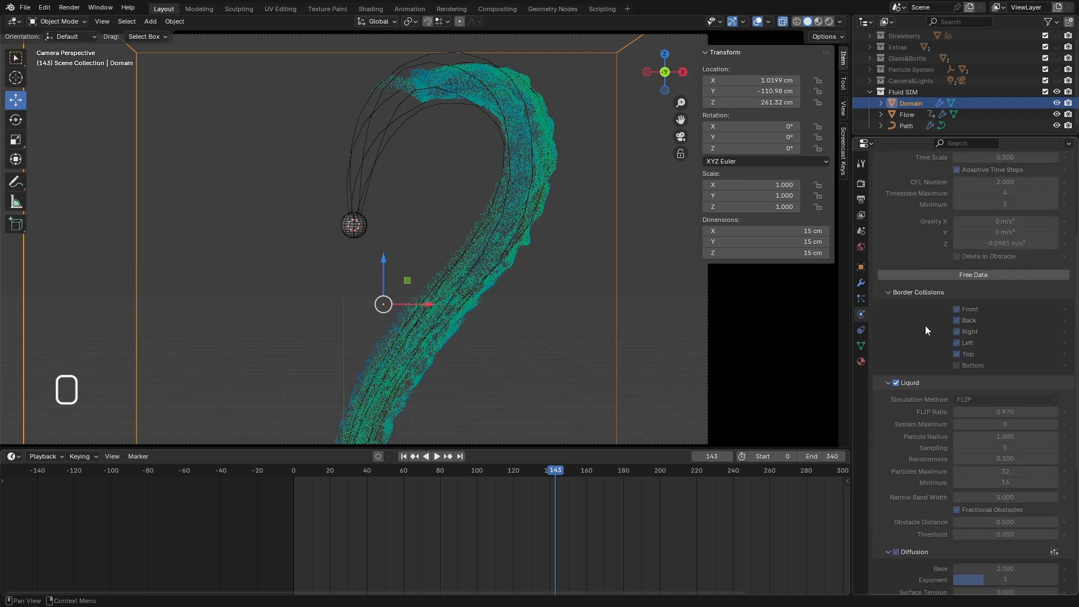
pyautogui.scroll(-10, 925, 325)
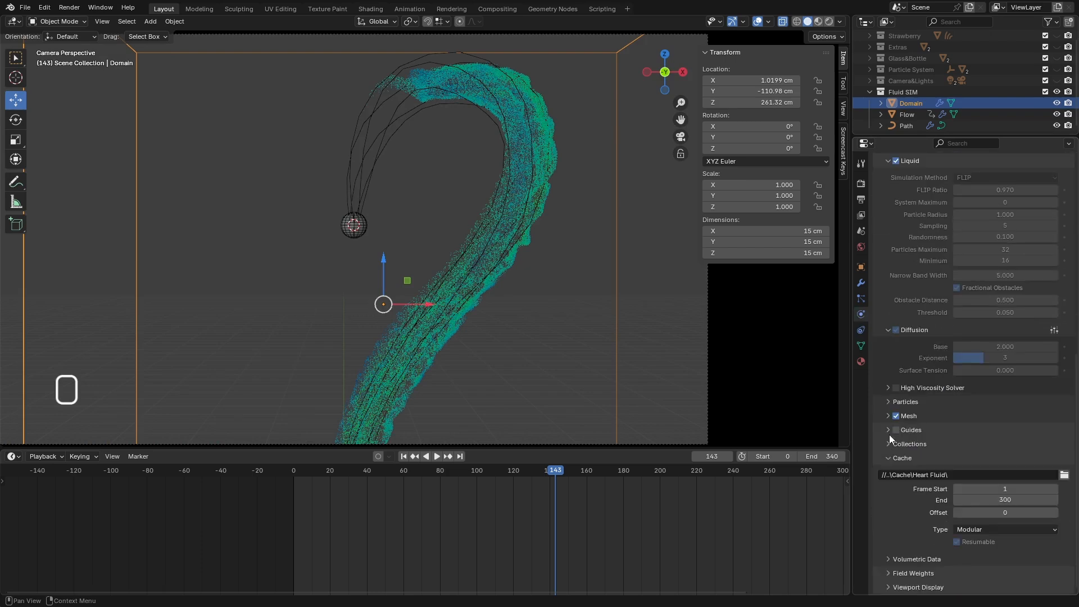
pyautogui.click(888, 416)
pyautogui.scroll(-6, 887, 427)
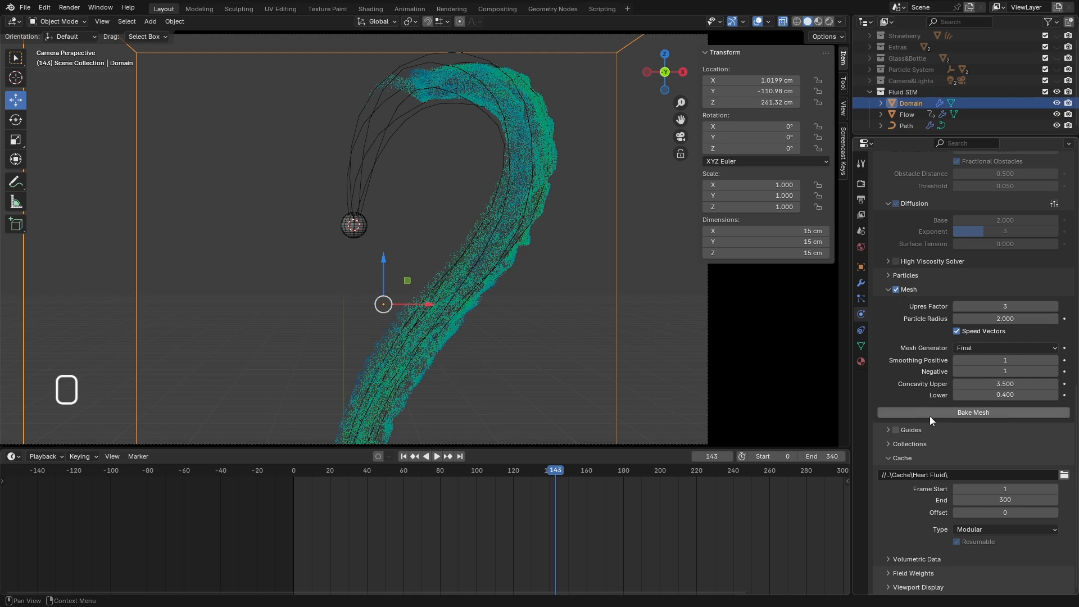
pyautogui.hotkey('ctrl', 's')
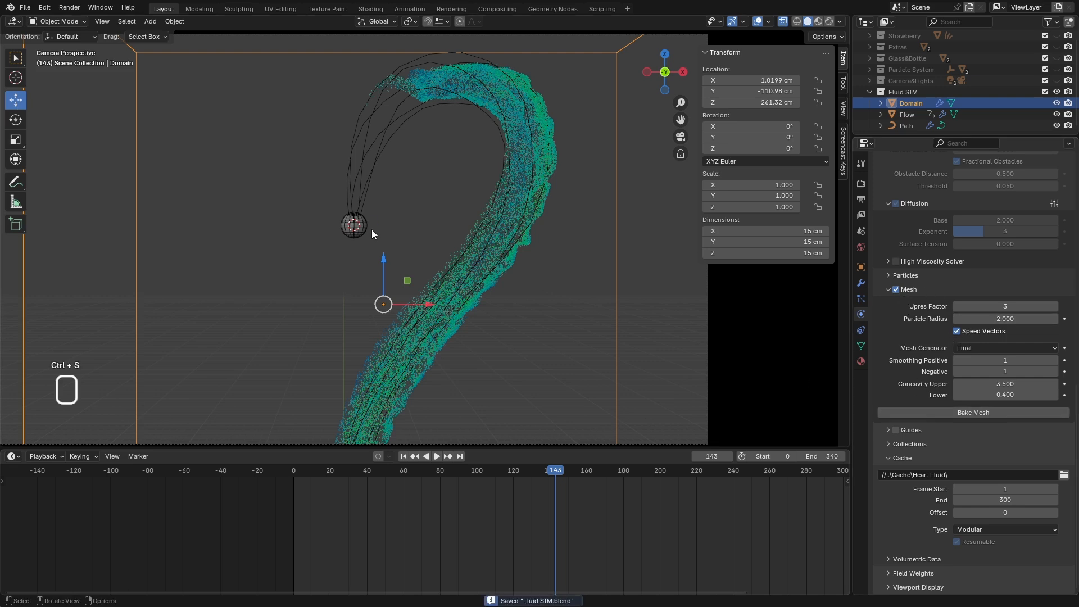
pyautogui.click(973, 412)
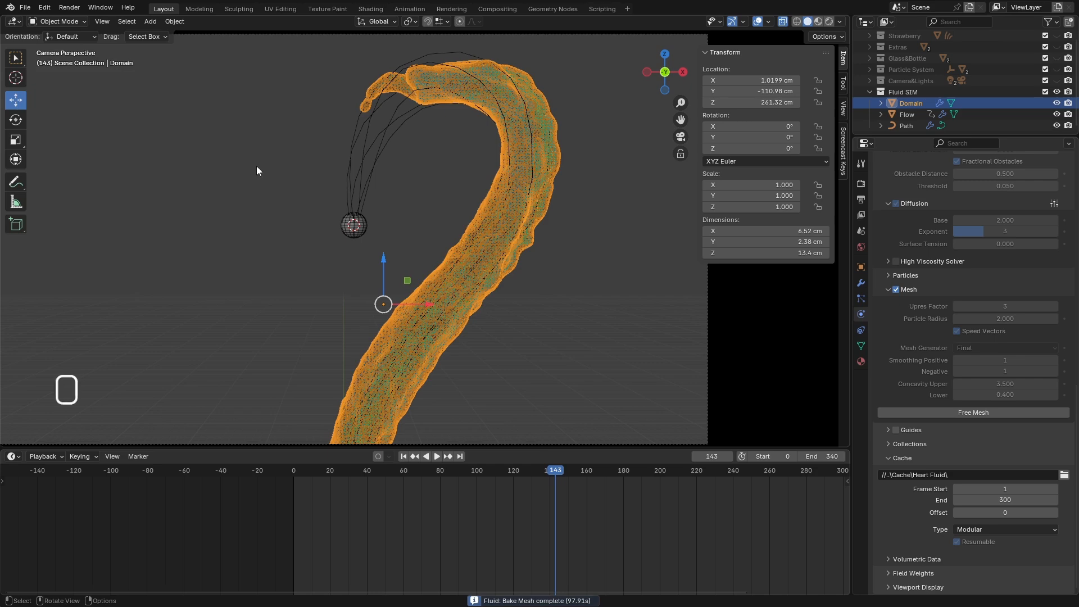
# Scrub to frame 135 to inspect the baked fluid mesh in the full camera view.
pyautogui.moveTo(556, 473)
pyautogui.mouseDown()
pyautogui.moveTo(313, 472)
pyautogui.moveTo(460, 462)
pyautogui.moveTo(572, 477)
pyautogui.moveTo(403, 484)
pyautogui.moveTo(540, 472)
pyautogui.mouseUp()
pyautogui.scroll(-2, 475, 242)
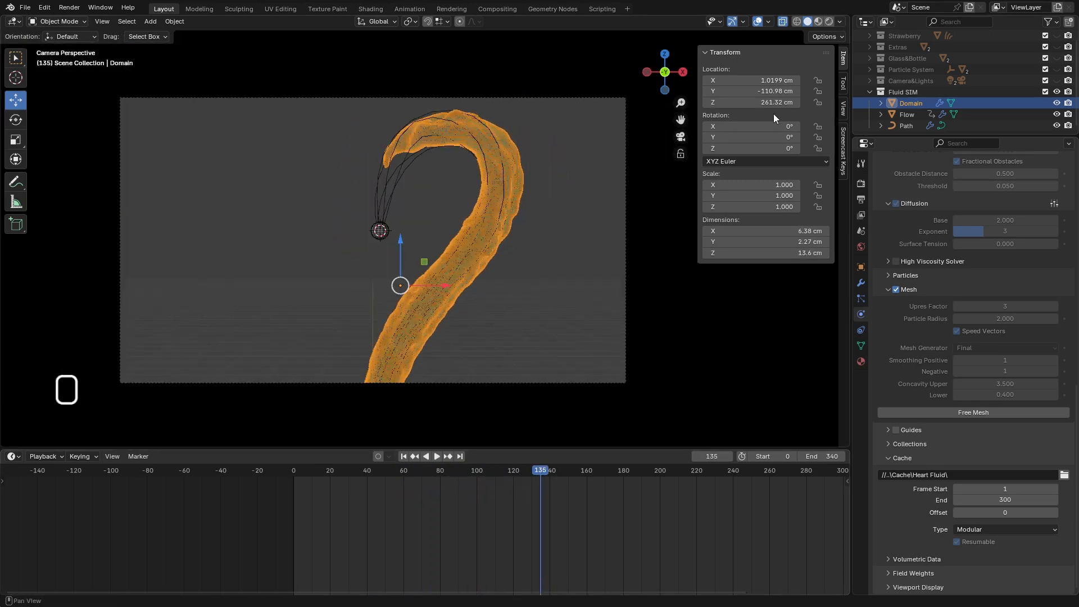
# Switch the viewport to rendered shading and set the Domain's display mode to Solid.
pyautogui.click(829, 21)
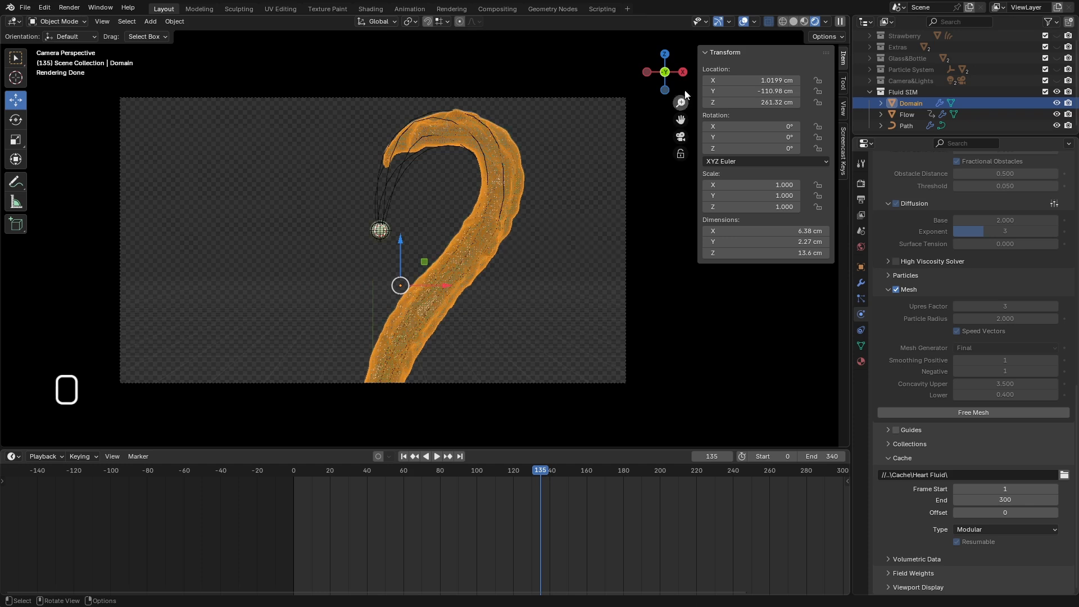
pyautogui.click(755, 21)
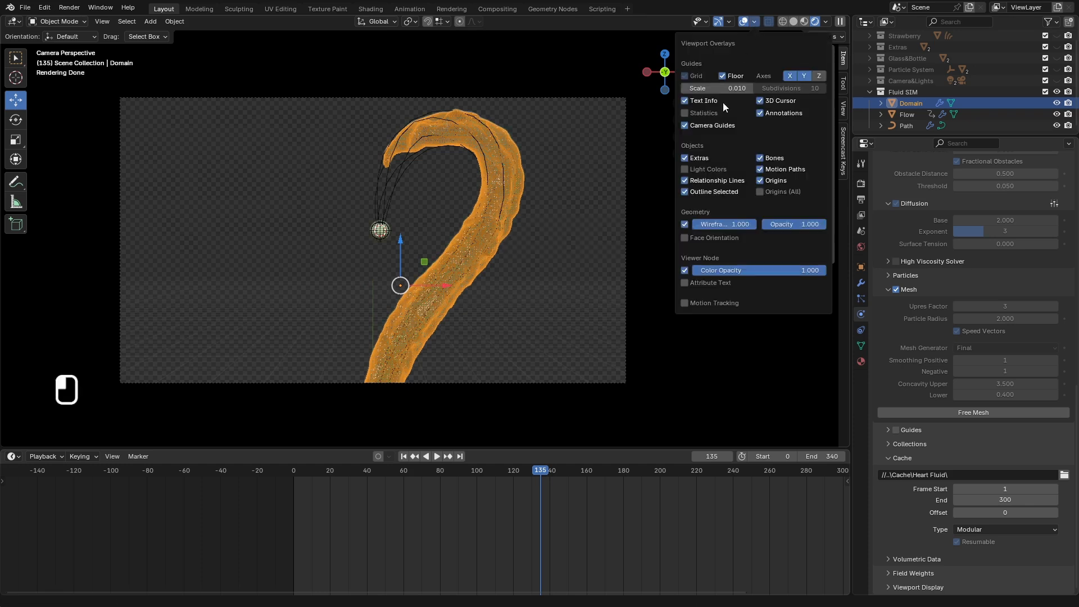
pyautogui.click(544, 248)
pyautogui.click(474, 250)
pyautogui.scroll(3, 470, 253)
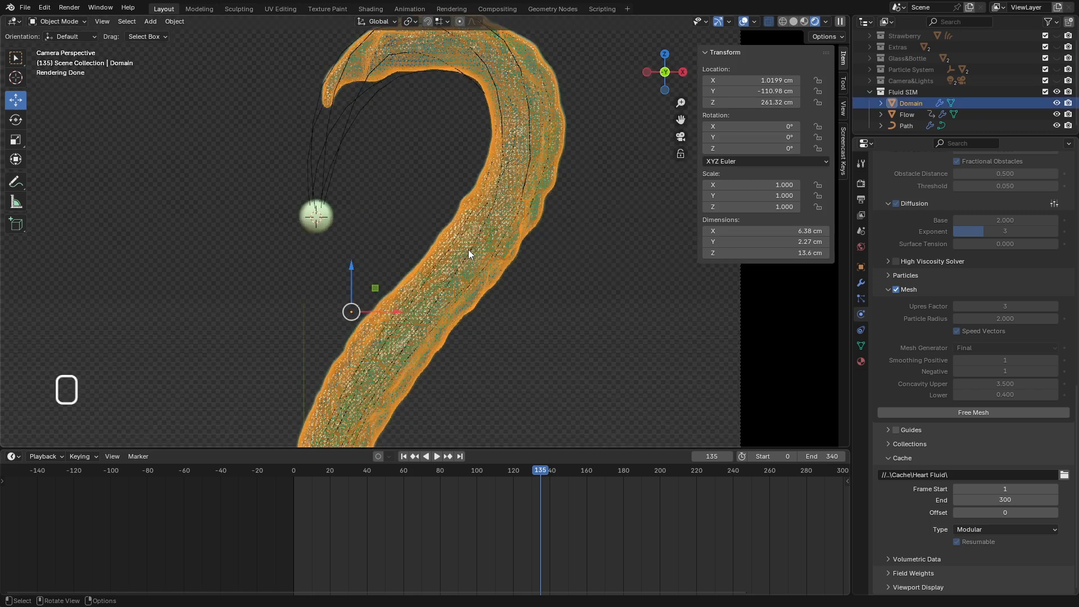
pyautogui.hotkey('shift', 'w')
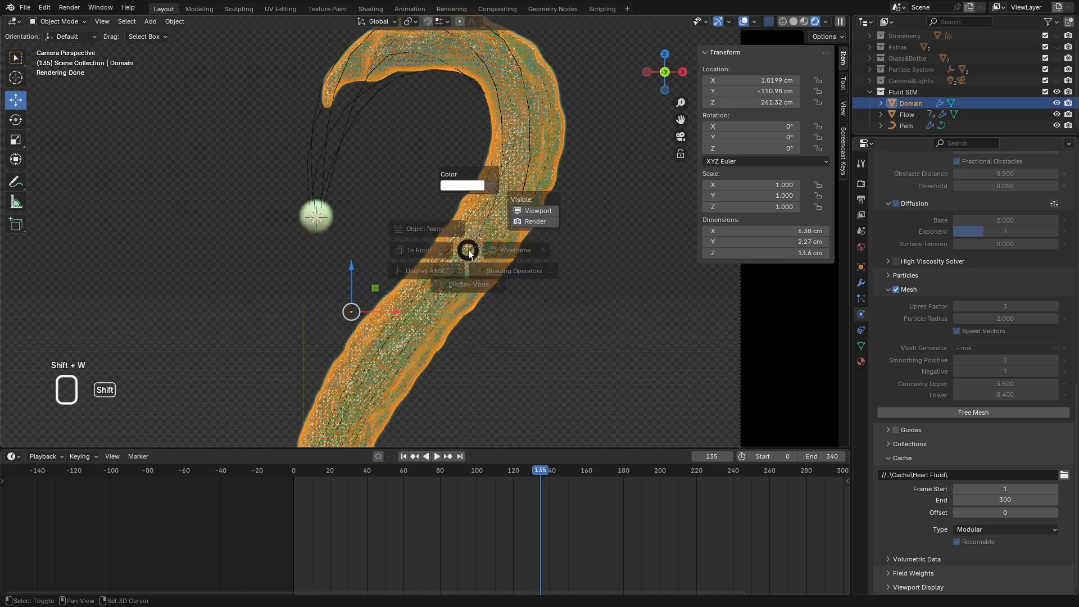
pyautogui.moveTo(479, 316)
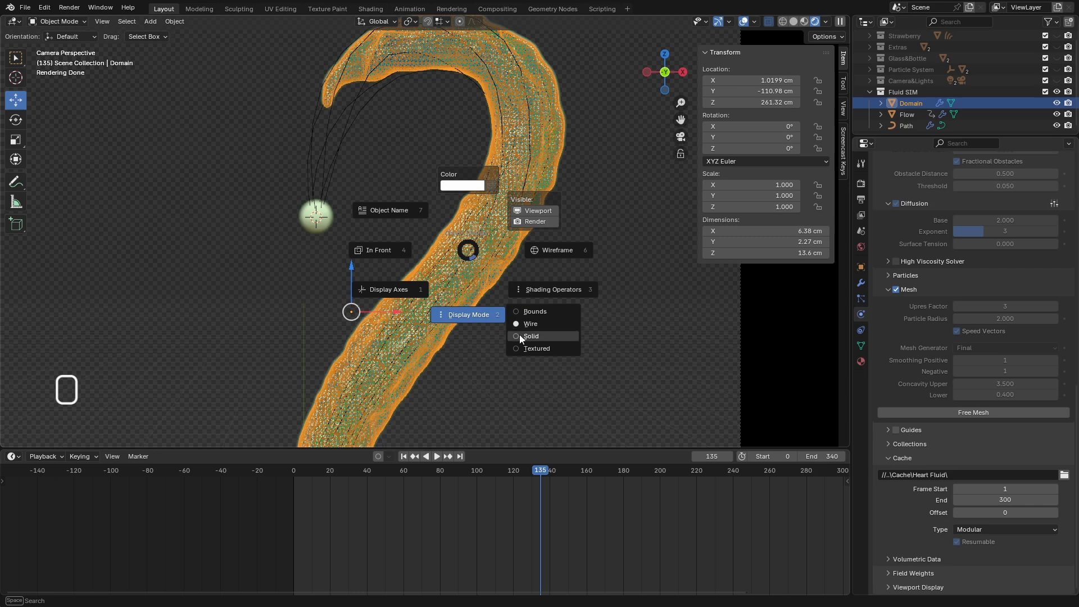
pyautogui.click(531, 336)
pyautogui.click(538, 286)
pyautogui.scroll(-3, 434, 249)
pyautogui.scroll(1, 433, 250)
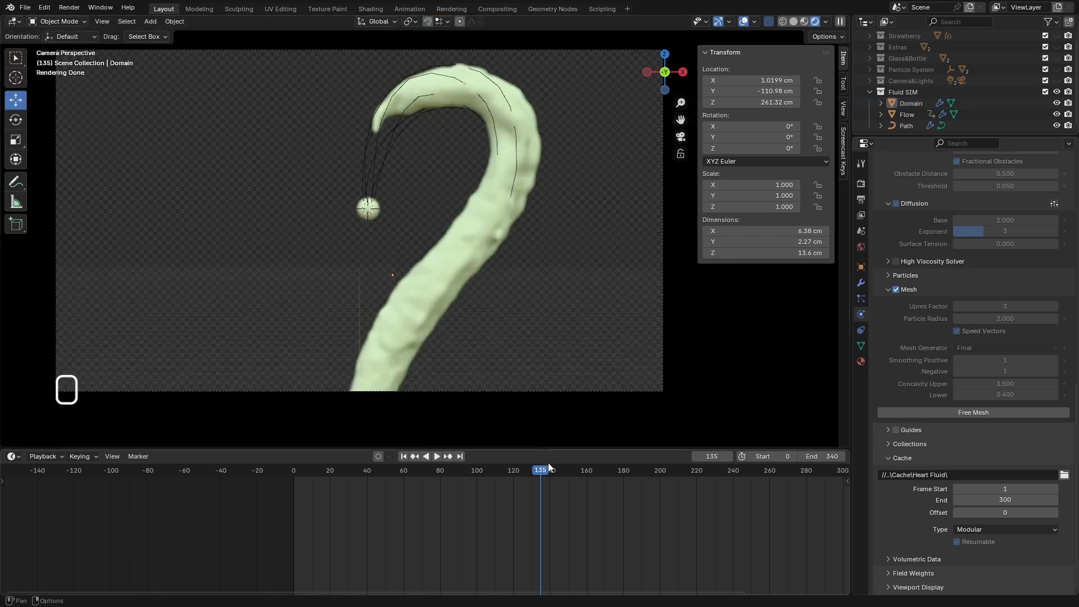
# Scrub to frame 172 and apply Shade Smooth to the Domain's fluid mesh.
pyautogui.moveTo(545, 470); pyautogui.dragTo(609, 487)
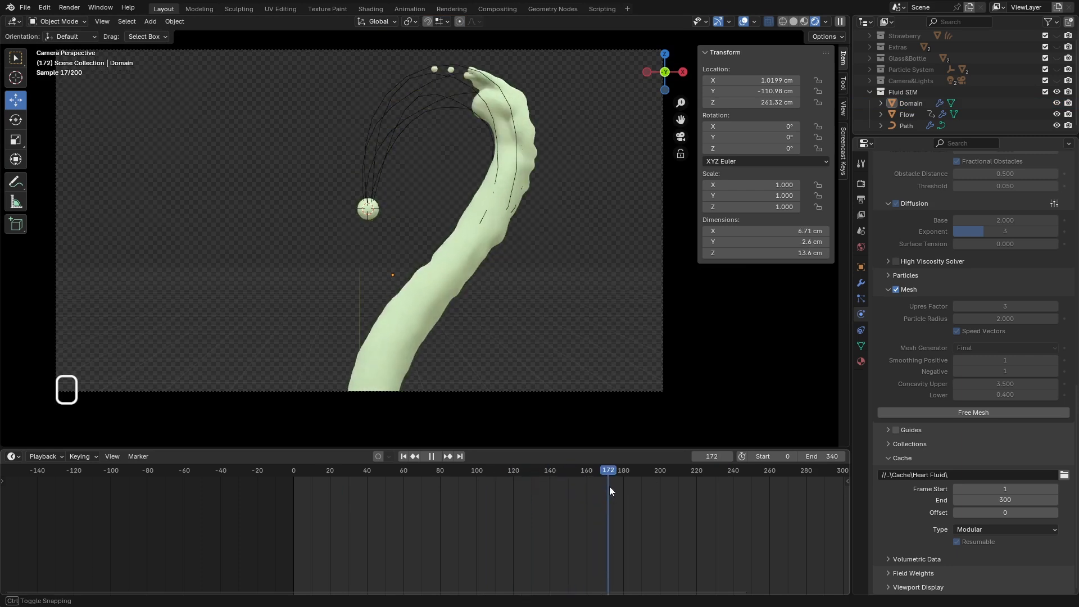
pyautogui.click(441, 288)
pyautogui.rightClick(440, 287)
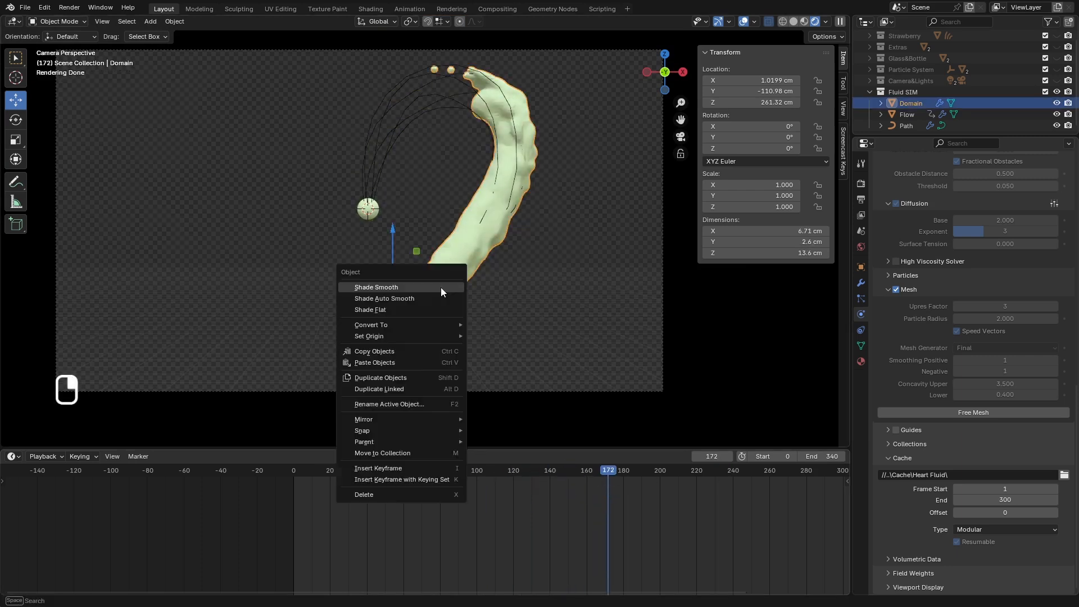
pyautogui.click(399, 287)
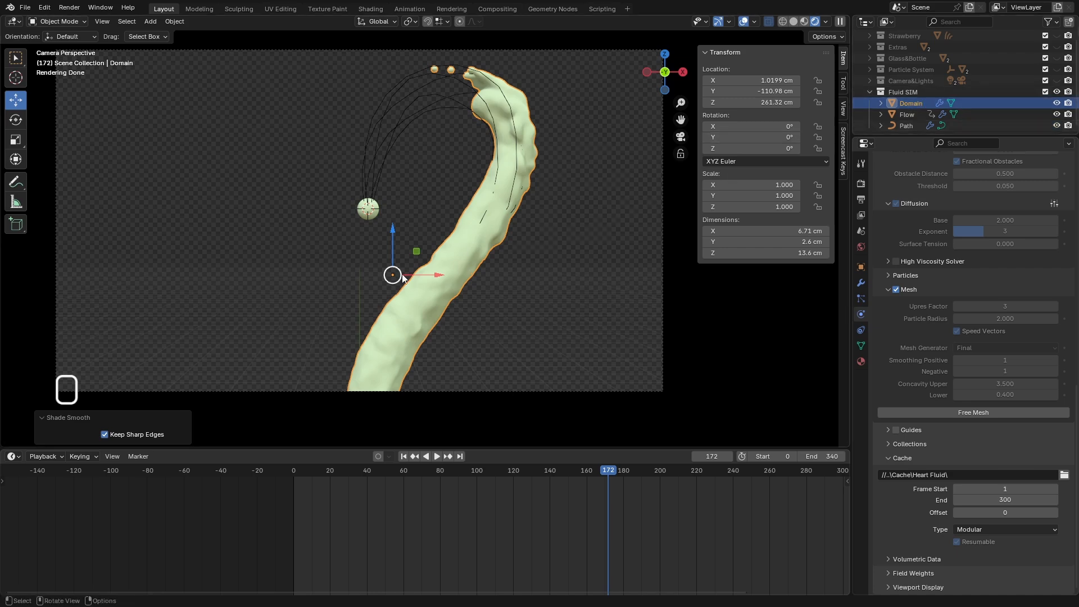
pyautogui.scroll(5, 366, 308)
pyautogui.scroll(-7, 452, 285)
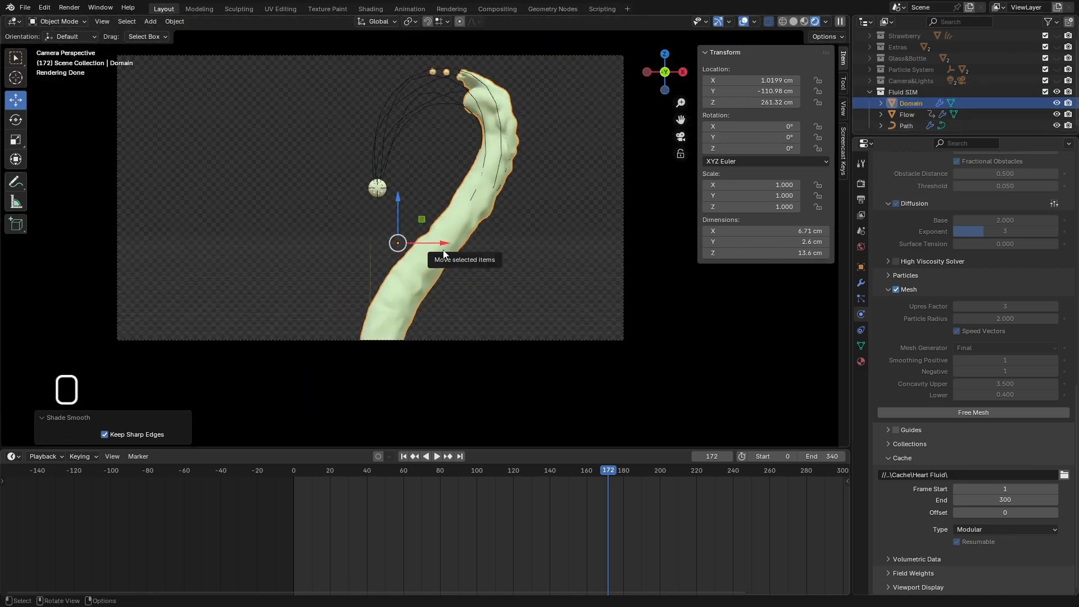
# Return to frame 0 in solid viewport shading and apply the Domain's location transform.
pyautogui.click(804, 21)
pyautogui.click(404, 456)
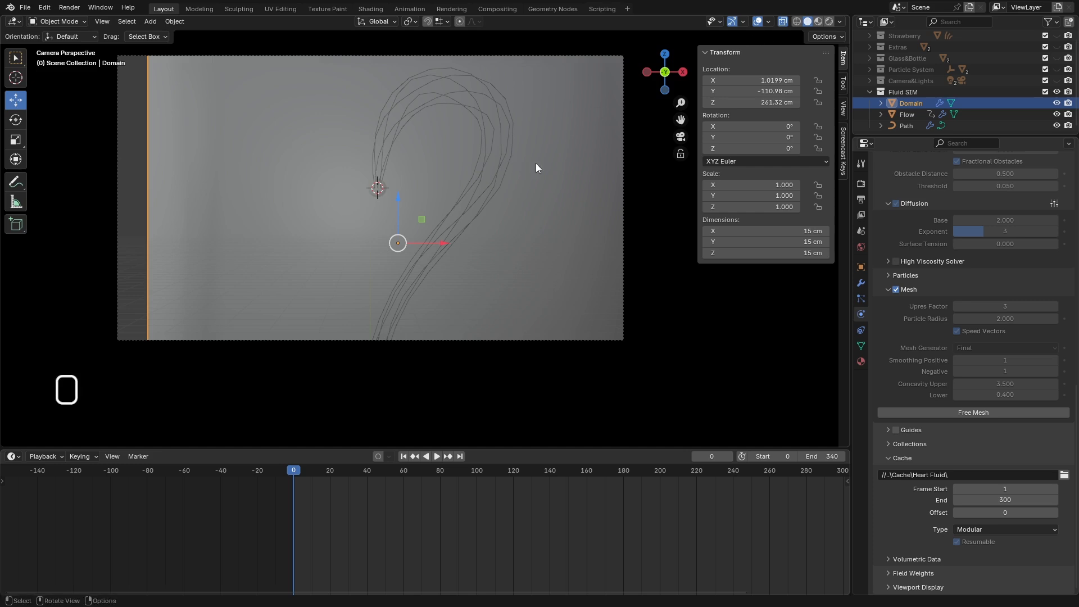
pyautogui.hotkey('ctrl', 'a')
pyautogui.click(541, 232)
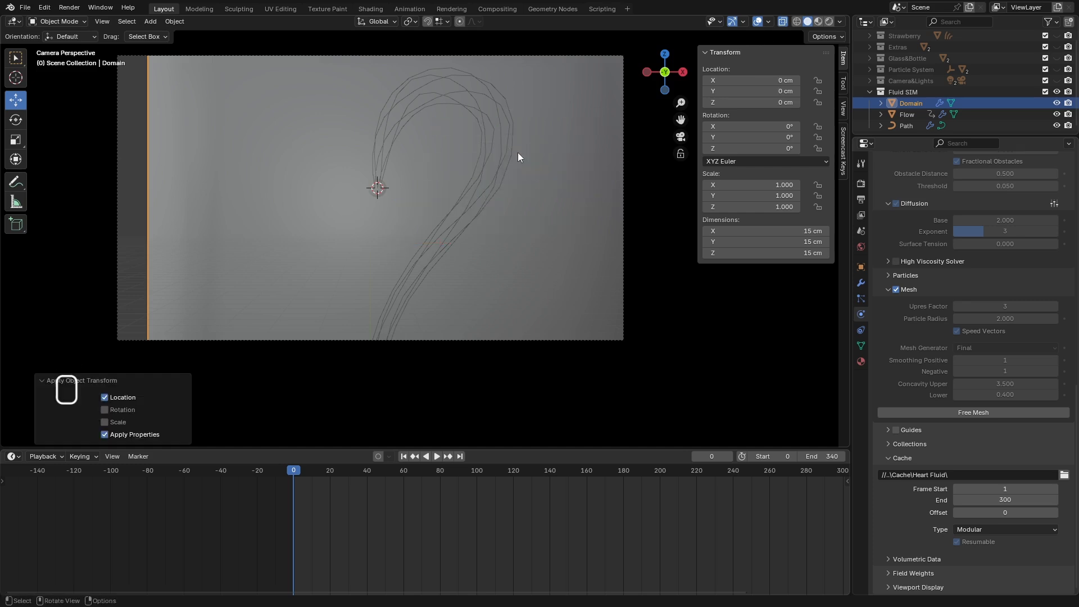
pyautogui.hotkey('ctrl', 'a')
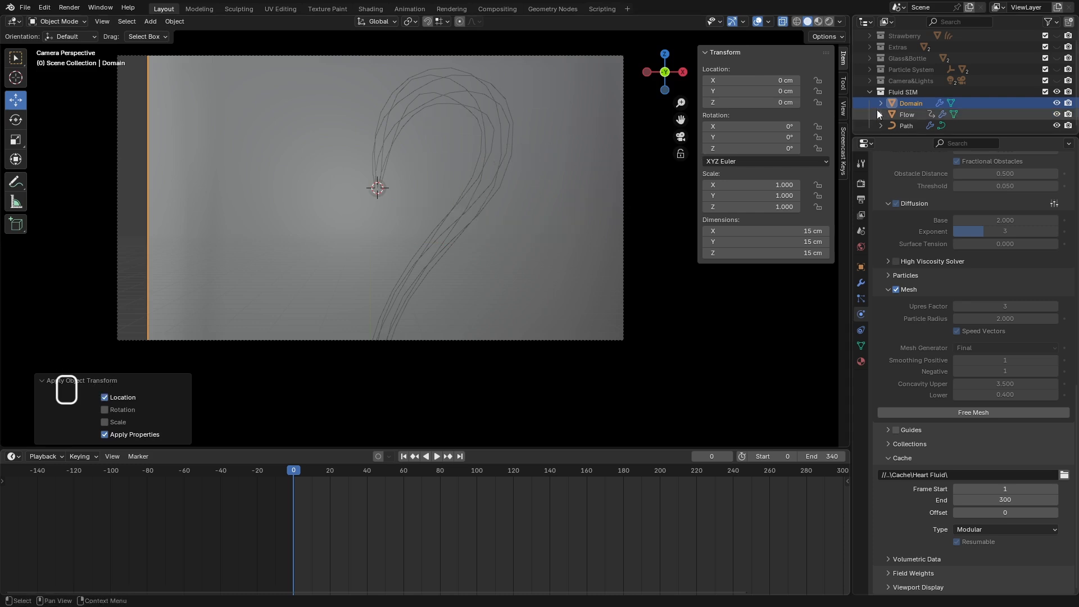
# Set the Domain's display mode to Wire.
pyautogui.hotkey('shift', 'w')
pyautogui.click(509, 273)
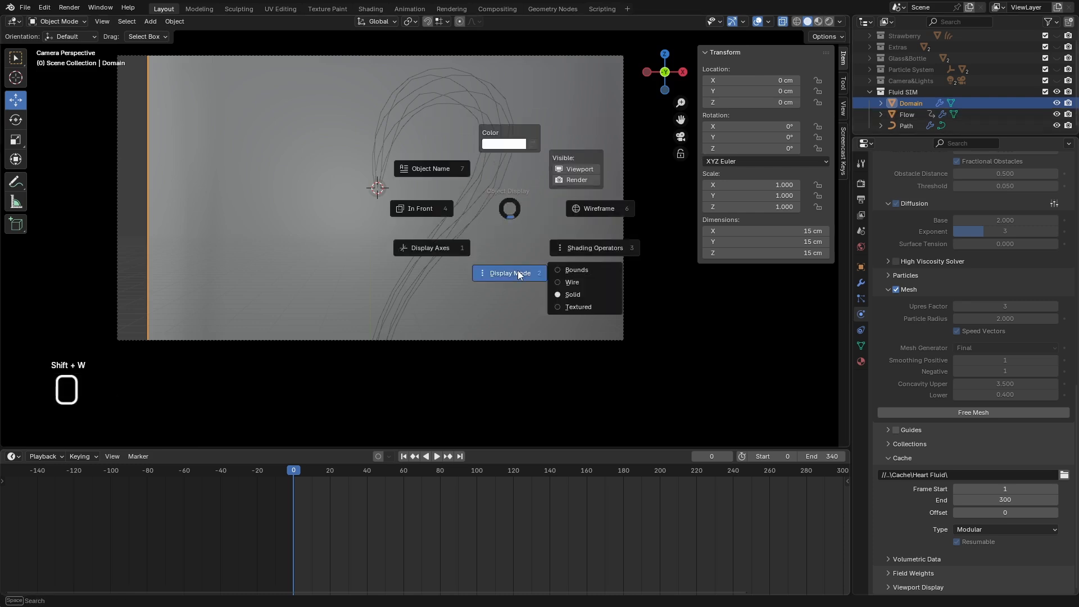
pyautogui.click(558, 283)
# Open the Path curve in Edit Mode and activate the Lasso selection tool.
pyautogui.click(470, 215)
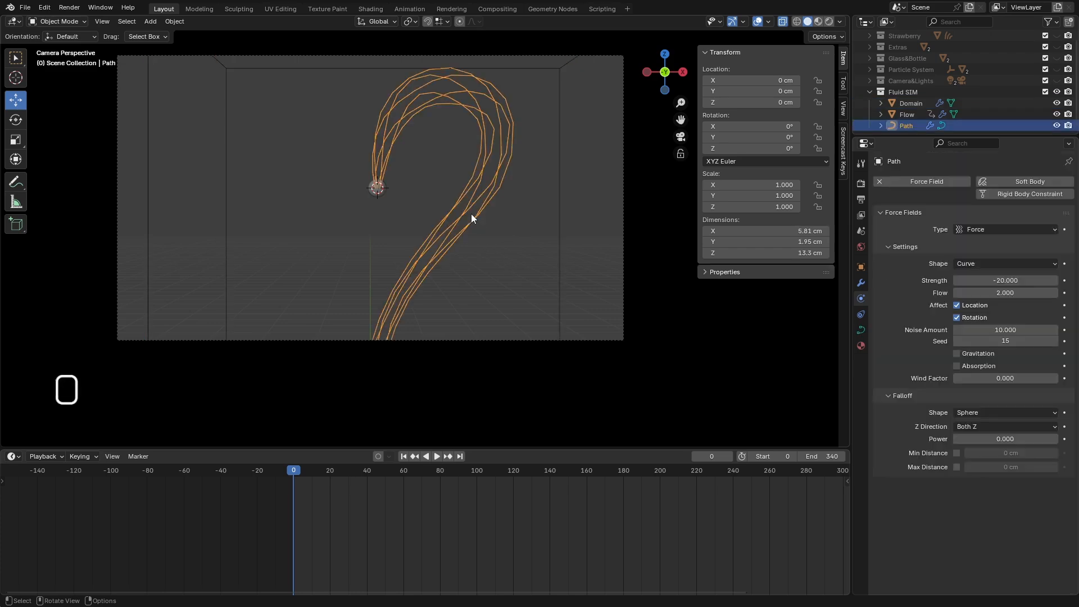
pyautogui.moveTo(445, 239); pyautogui.dragTo(373, 288, button='middle')
pyautogui.scroll(4, 447, 285)
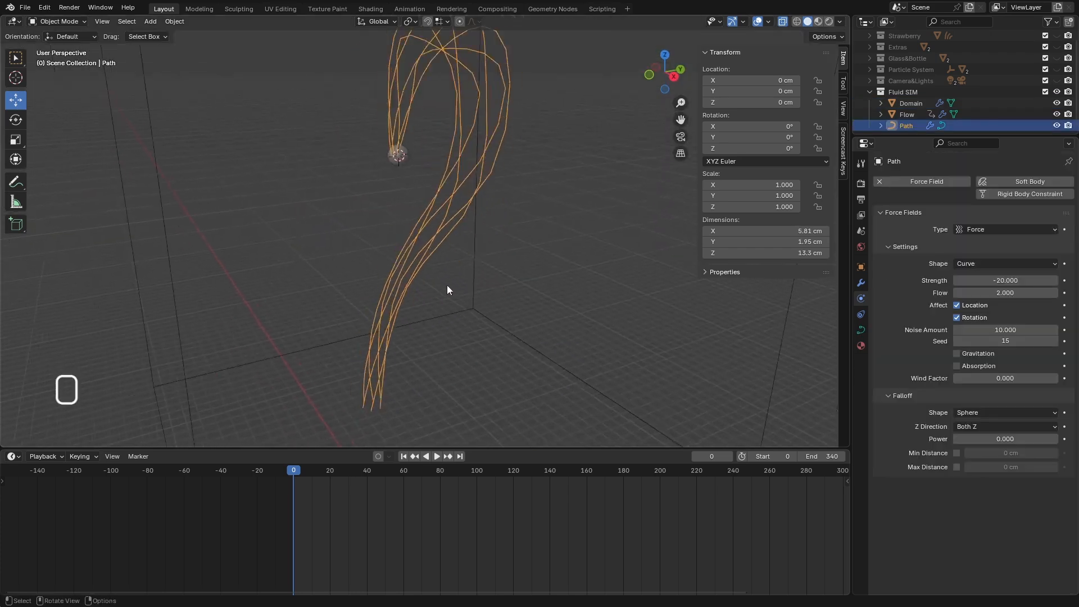
pyautogui.moveTo(318, 221); pyautogui.dragTo(368, 218, button='middle')
pyautogui.click(63, 22)
pyautogui.click(64, 47)
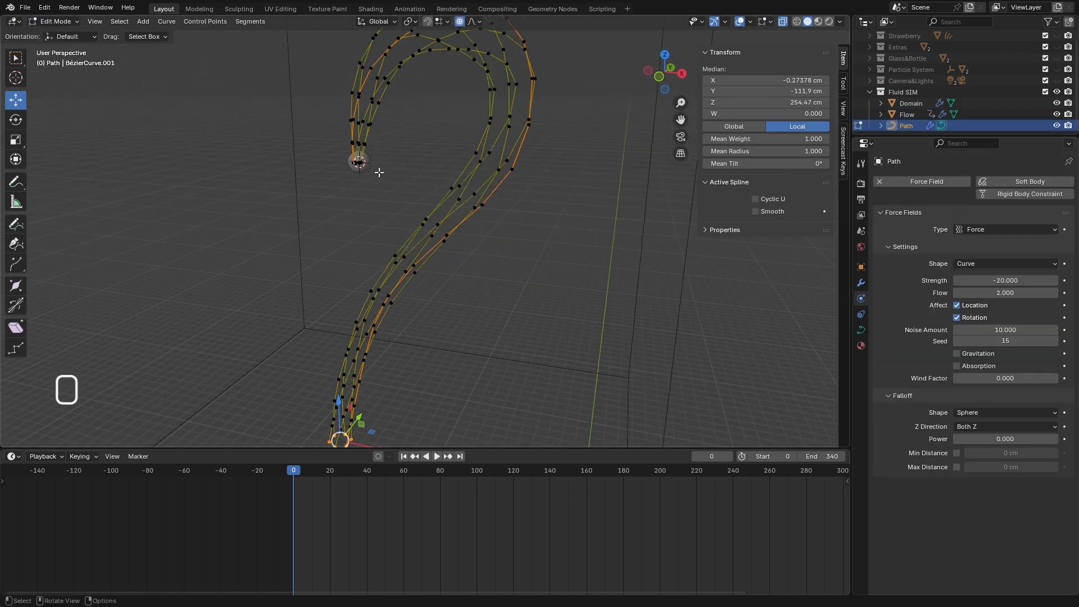
pyautogui.moveTo(480, 227); pyautogui.dragTo(477, 228, button='middle')
pyautogui.scroll(4, 462, 227)
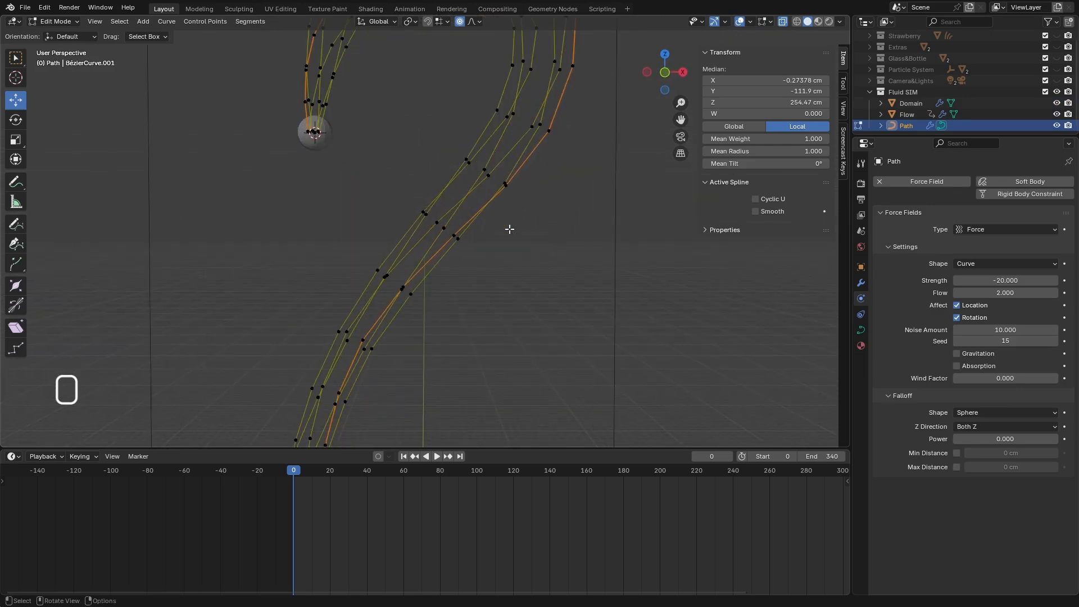
pyautogui.moveTo(516, 223); pyautogui.dragTo(474, 212)
pyautogui.moveTo(17, 64); pyautogui.dragTo(72, 130)
# In front view, scale the control points midway down the path to about 0.71 with a proportional size of 3.45.
pyautogui.scroll(-5, 442, 236)
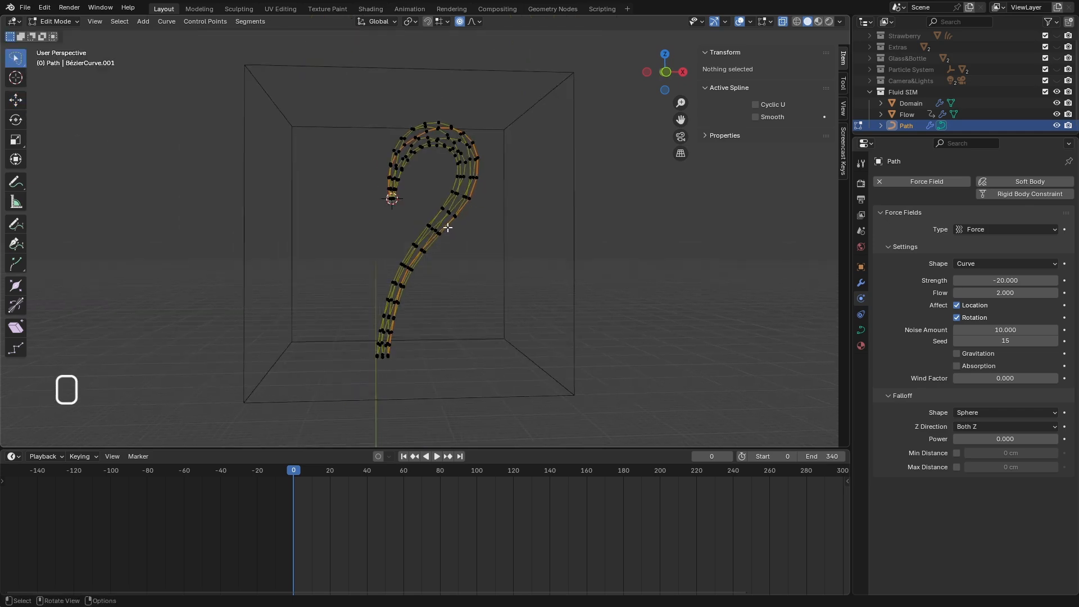
pyautogui.press('KP_1')
pyautogui.scroll(5, 450, 249)
pyautogui.moveTo(487, 258)
pyautogui.mouseDown()
pyautogui.moveTo(474, 229)
pyautogui.moveTo(455, 255)
pyautogui.moveTo(476, 263)
pyautogui.moveTo(376, 233)
pyautogui.moveTo(455, 212)
pyautogui.mouseUp()
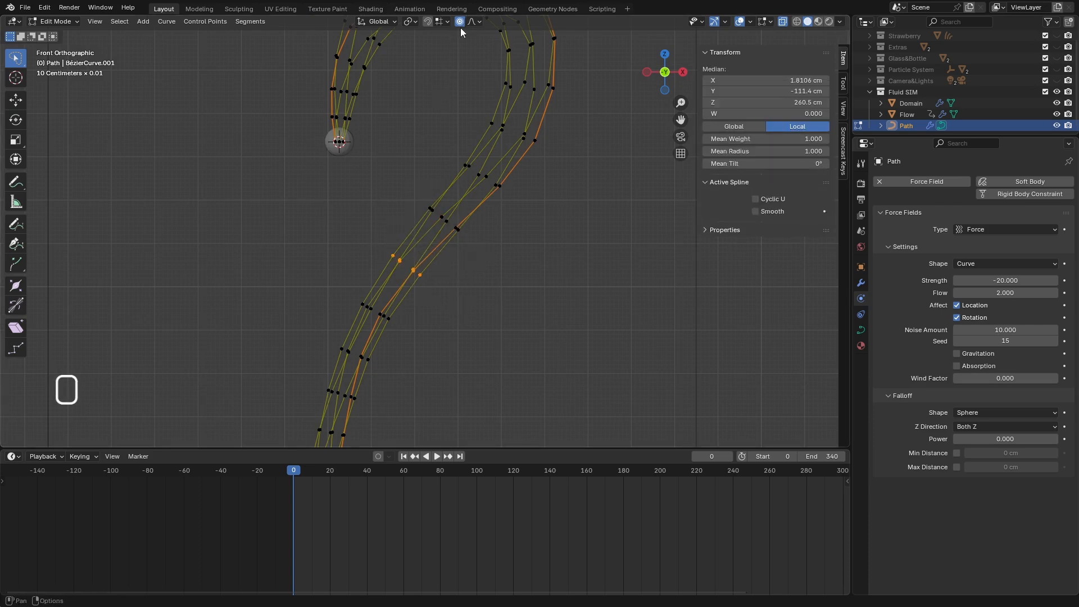
pyautogui.click(16, 141)
pyautogui.scroll(2, 400, 263)
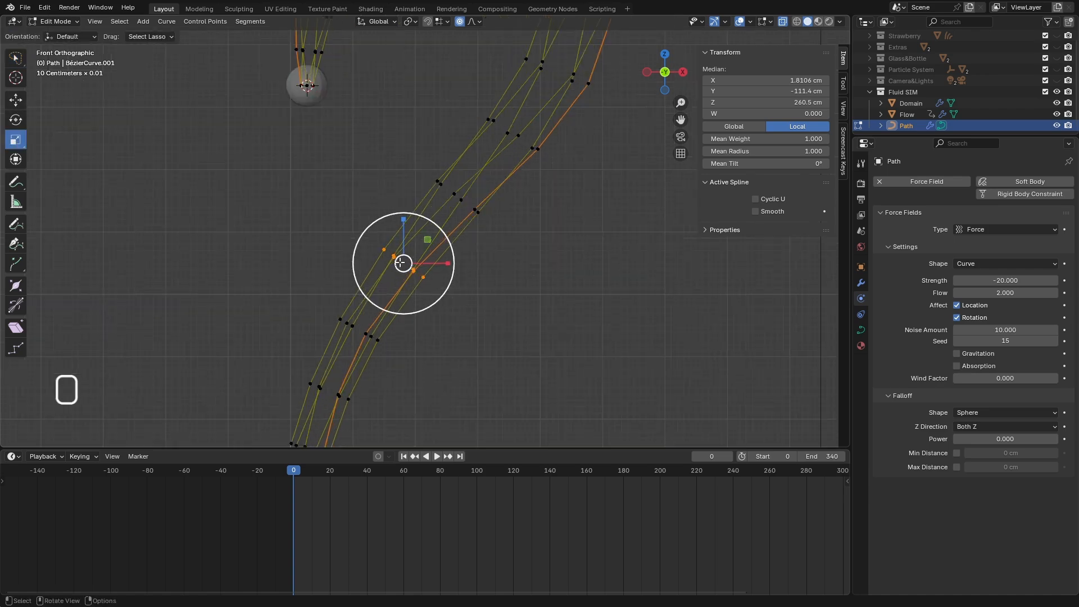
pyautogui.scroll(-2, 400, 262)
pyautogui.press('s')
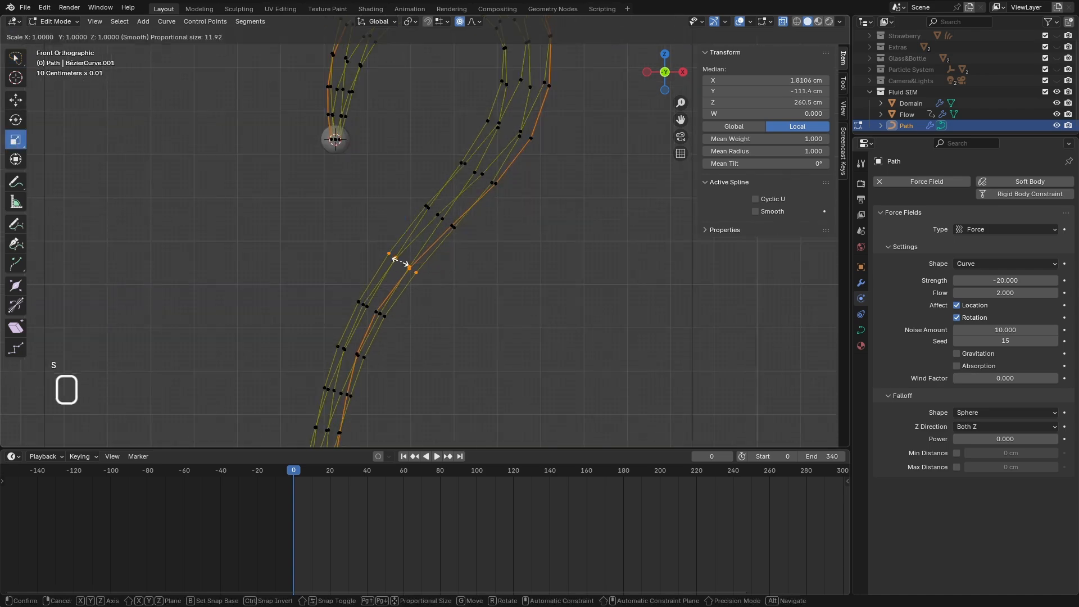
pyautogui.scroll(5, 400, 262)
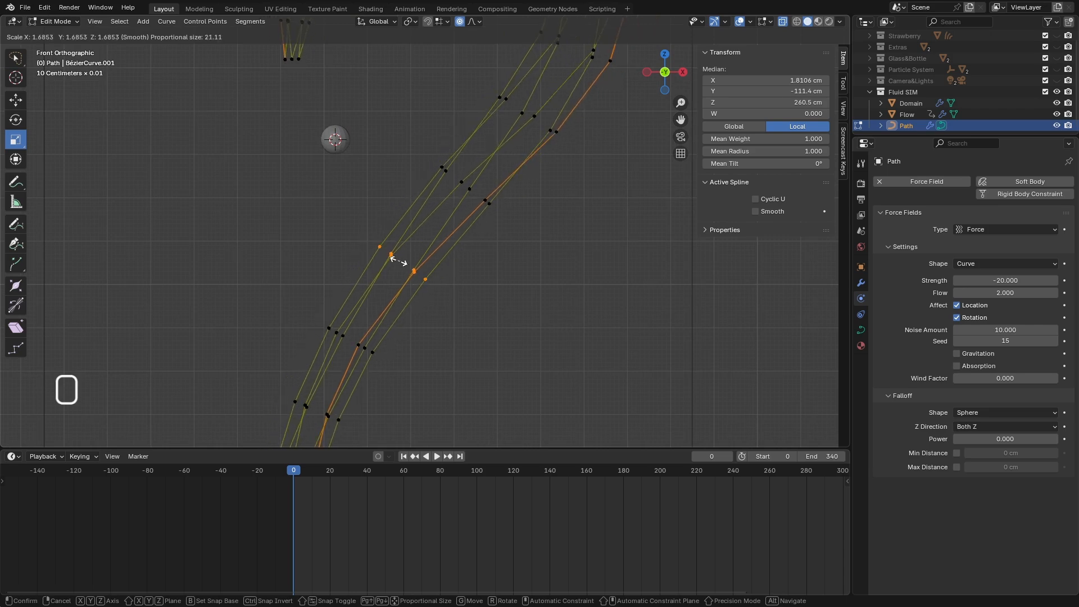
pyautogui.scroll(20, 401, 262)
pyautogui.scroll(-9, 401, 263)
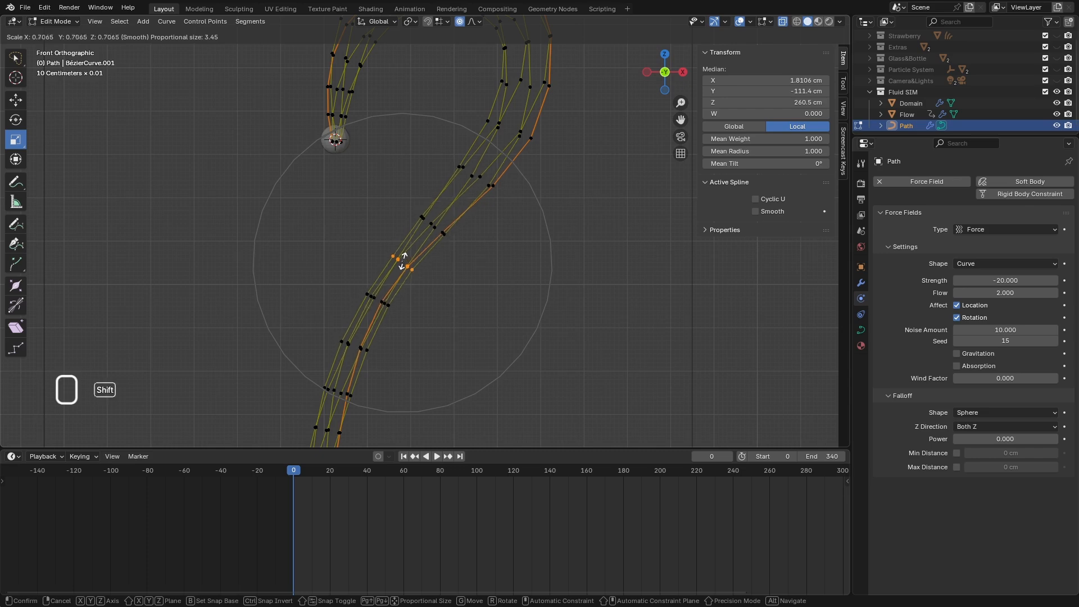
pyautogui.click(402, 261)
# Scale the control points near the path's lower end to about 0.67 with proportional editing, and return to Object Mode.
pyautogui.keyDown('shift'); pyautogui.moveTo(403, 260); pyautogui.dragTo(417, 199, button='middle'); pyautogui.keyUp('shift')
pyautogui.scroll(-2, 393, 298)
pyautogui.scroll(1, 387, 308)
pyautogui.moveTo(342, 288)
pyautogui.mouseDown()
pyautogui.moveTo(412, 304)
pyautogui.moveTo(402, 305)
pyautogui.mouseUp()
pyautogui.press('s')
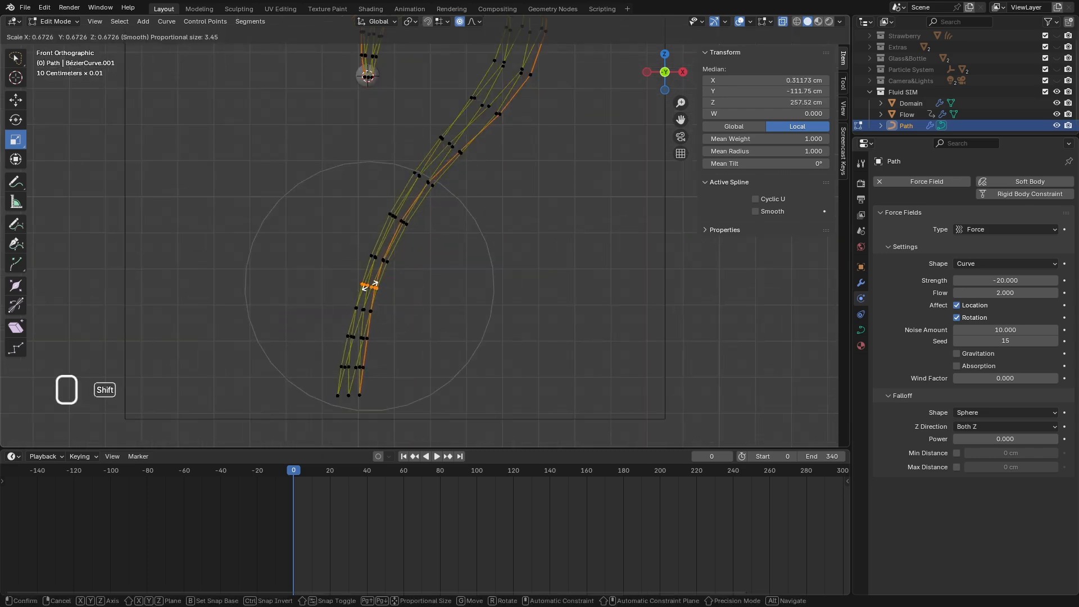
pyautogui.click(369, 275)
pyautogui.scroll(-3, 393, 173)
pyautogui.press('Tab')
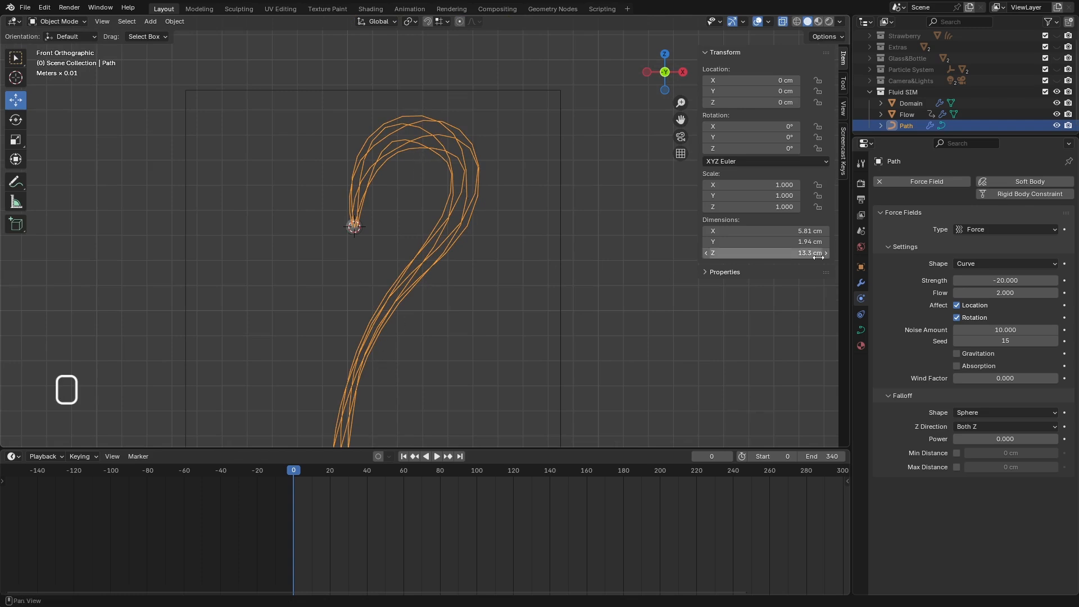
# Select the Domain and inspect the contents of its fluid cache directory.
pyautogui.click(913, 103)
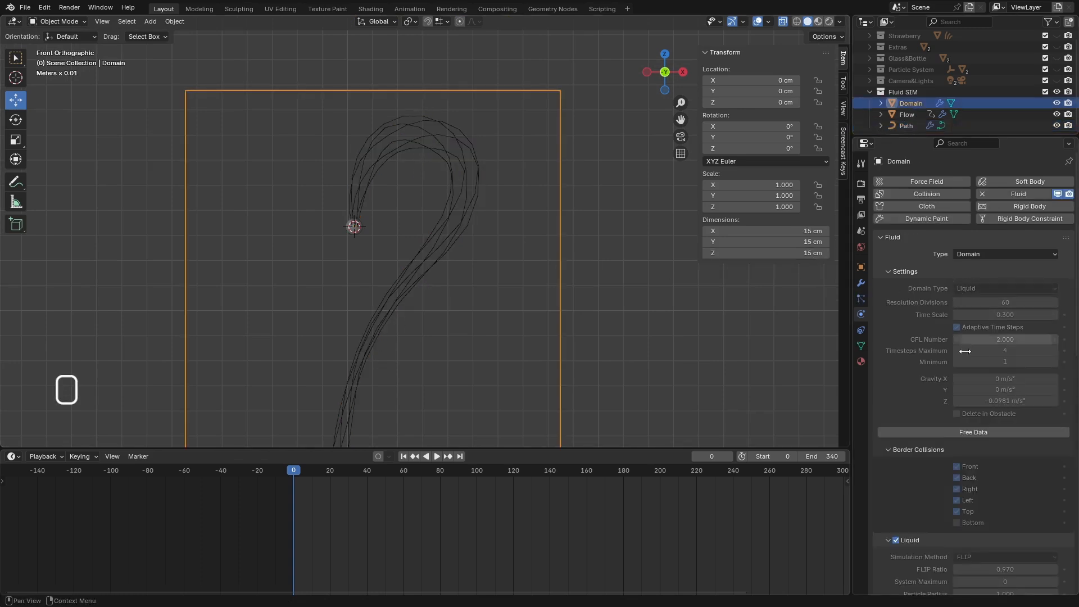
pyautogui.scroll(-8, 962, 430)
pyautogui.scroll(-14, 926, 379)
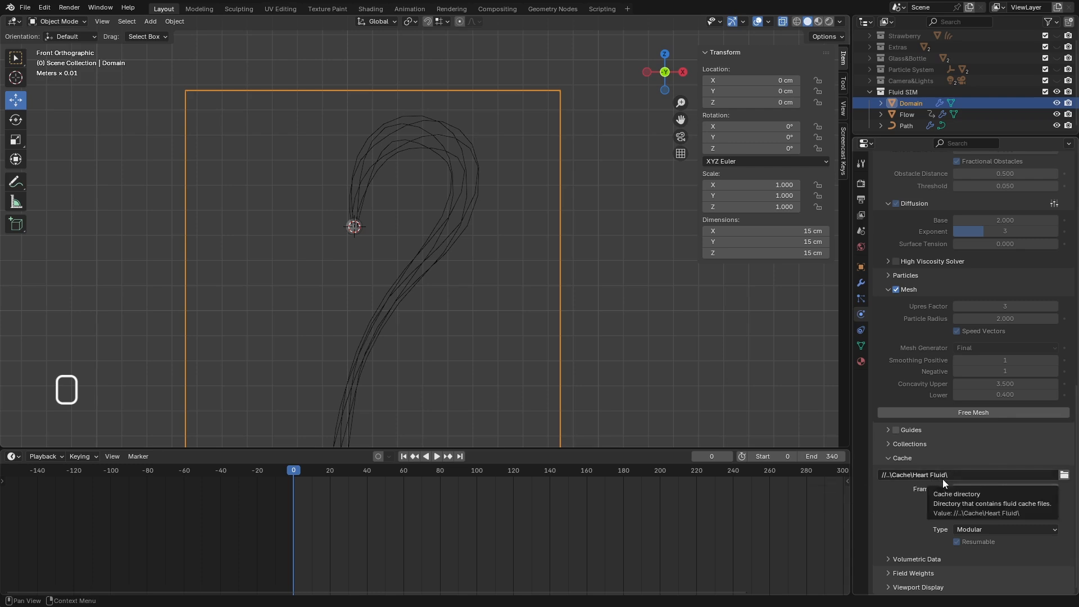
pyautogui.click(1064, 476)
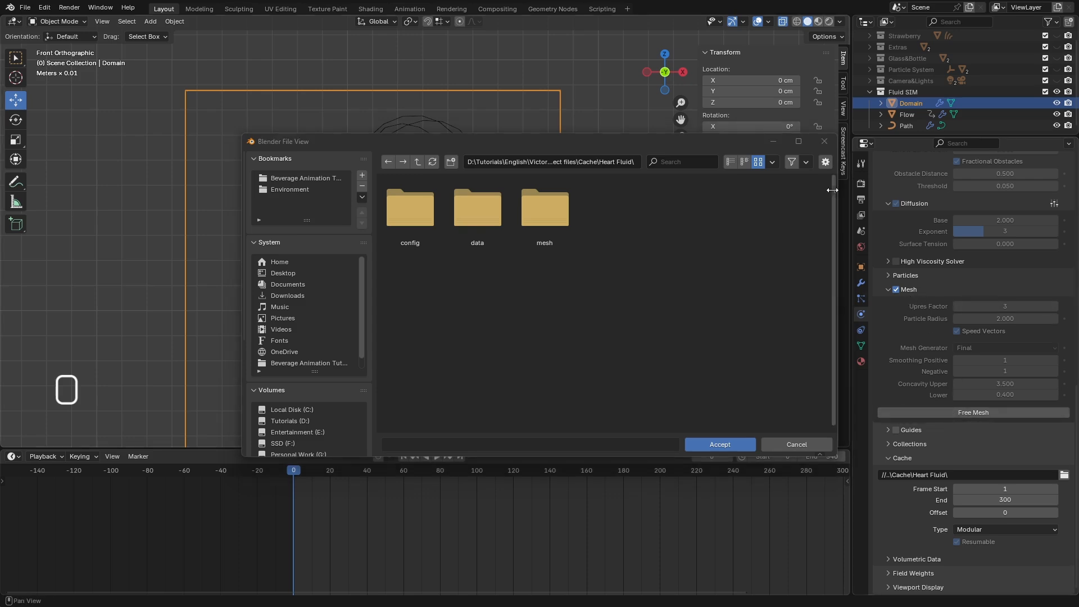
pyautogui.click(824, 142)
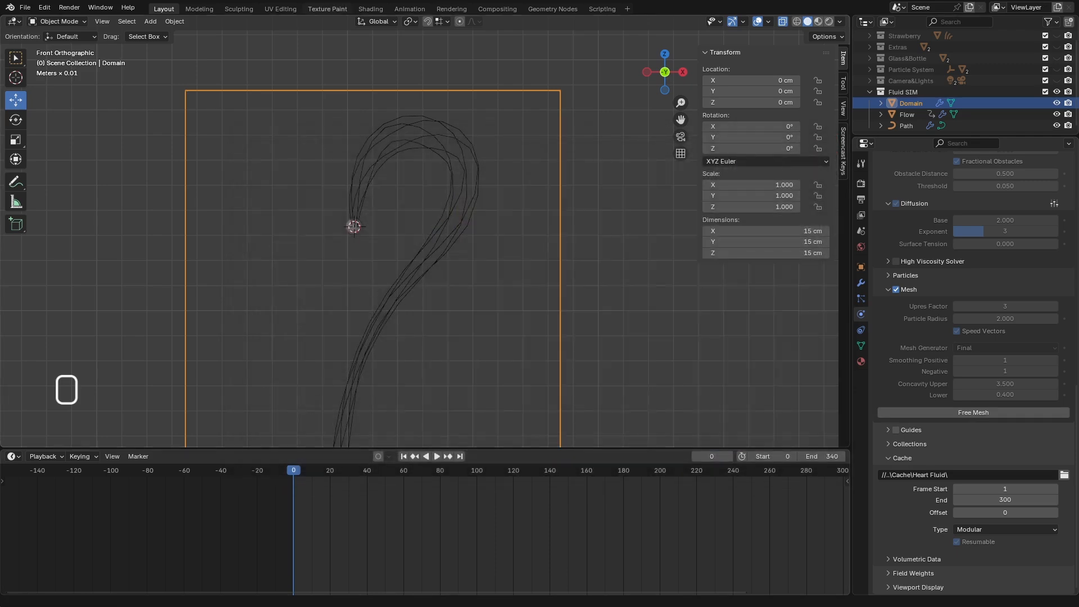
# Browse for the Domain's cache directory and create a folder named Left inside Heart Fluid.
pyautogui.click(1063, 475)
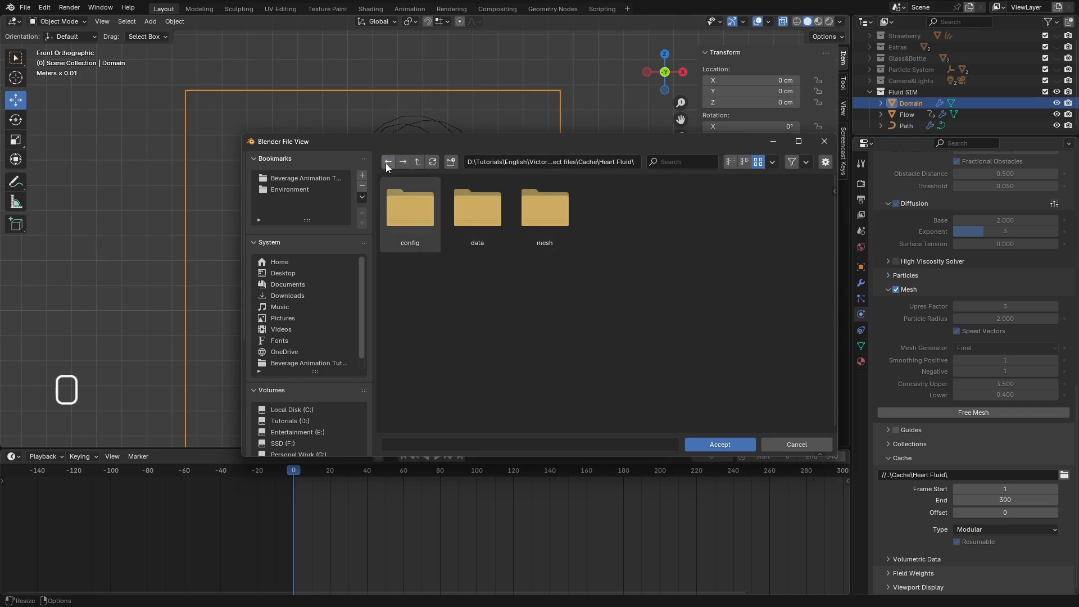
pyautogui.click(418, 162)
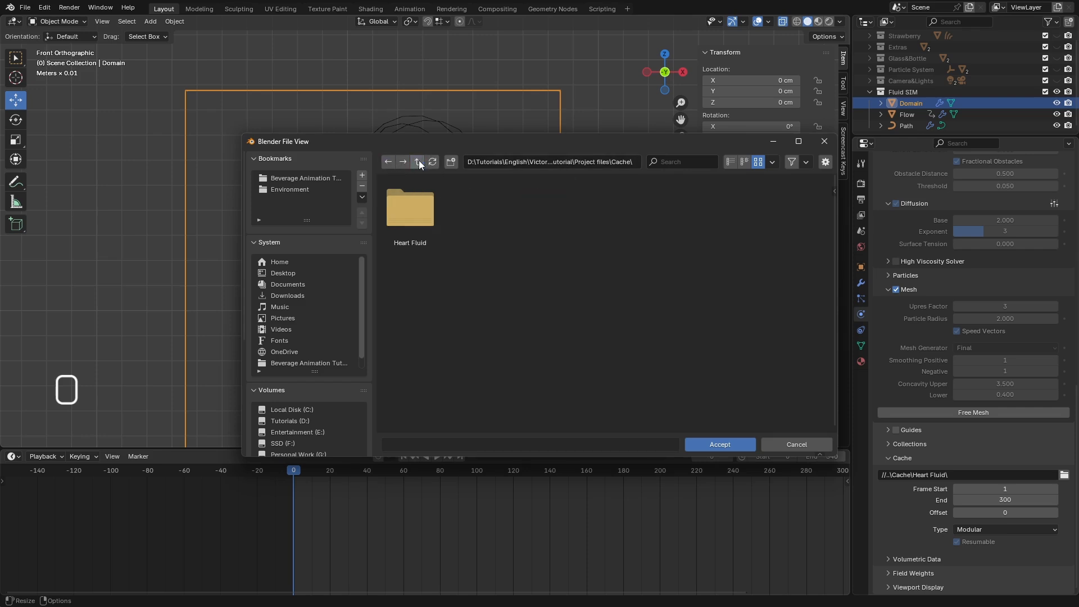
pyautogui.doubleClick(410, 208)
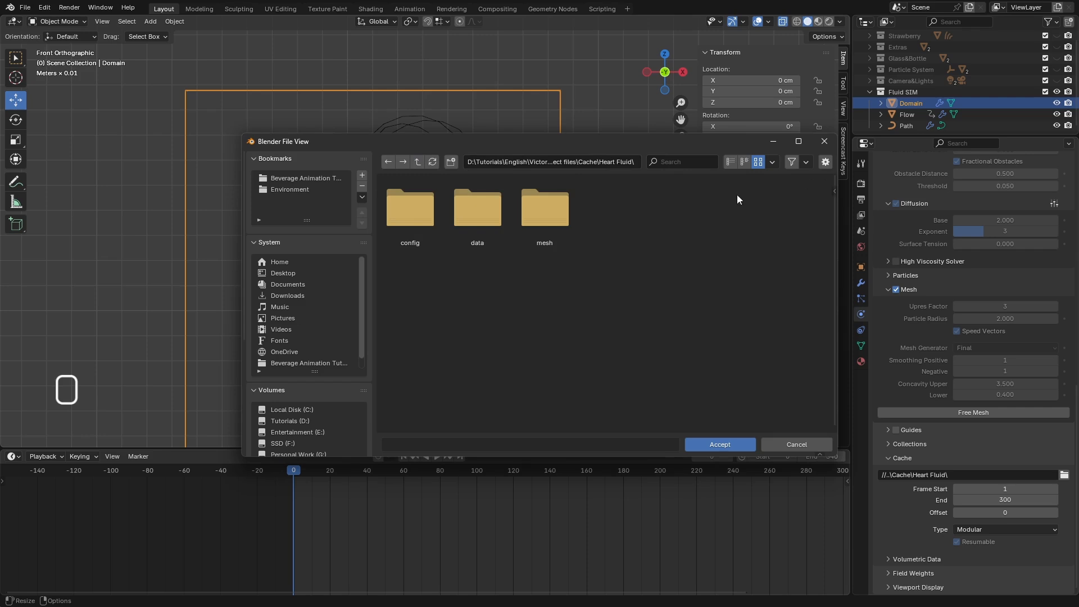
pyautogui.click(450, 162)
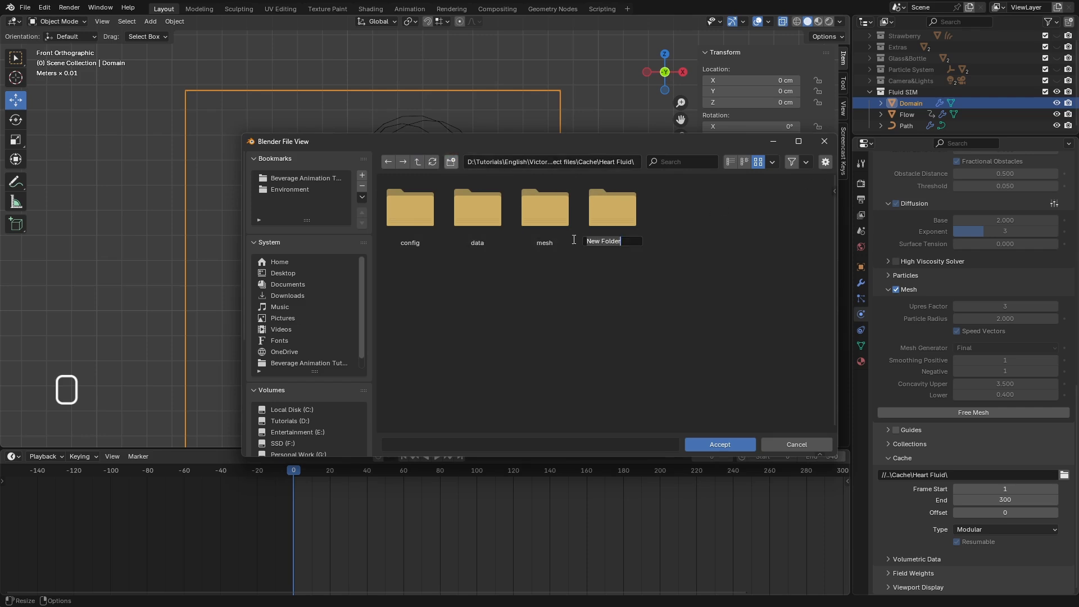
pyautogui.write('L')
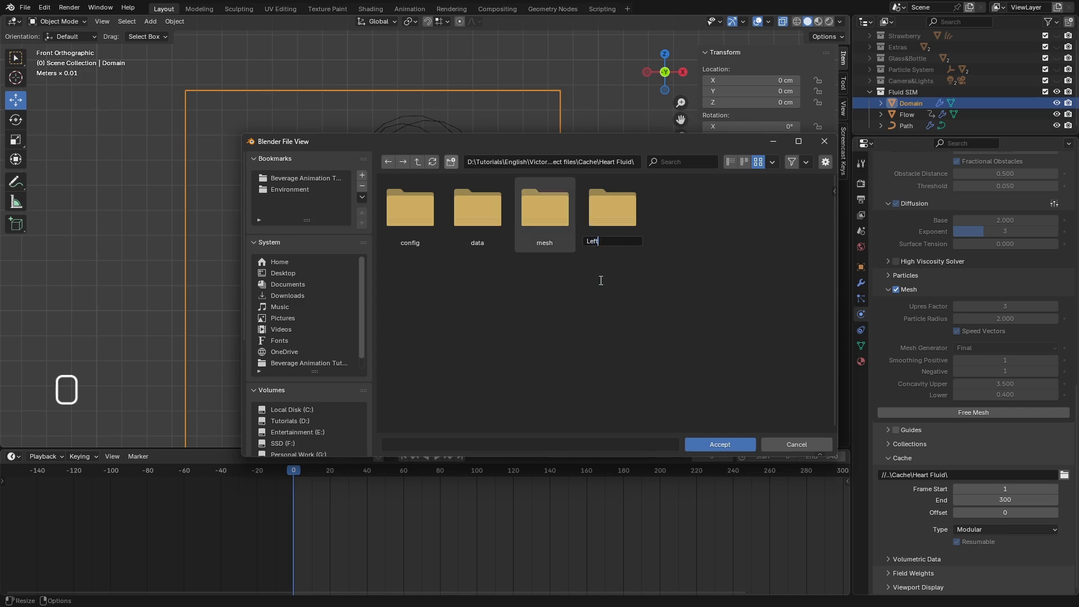
pyautogui.write('eft')
pyautogui.press('Return')
# Create a second folder named Right in the Heart Fluid cache directory.
pyautogui.rightClick(545, 291)
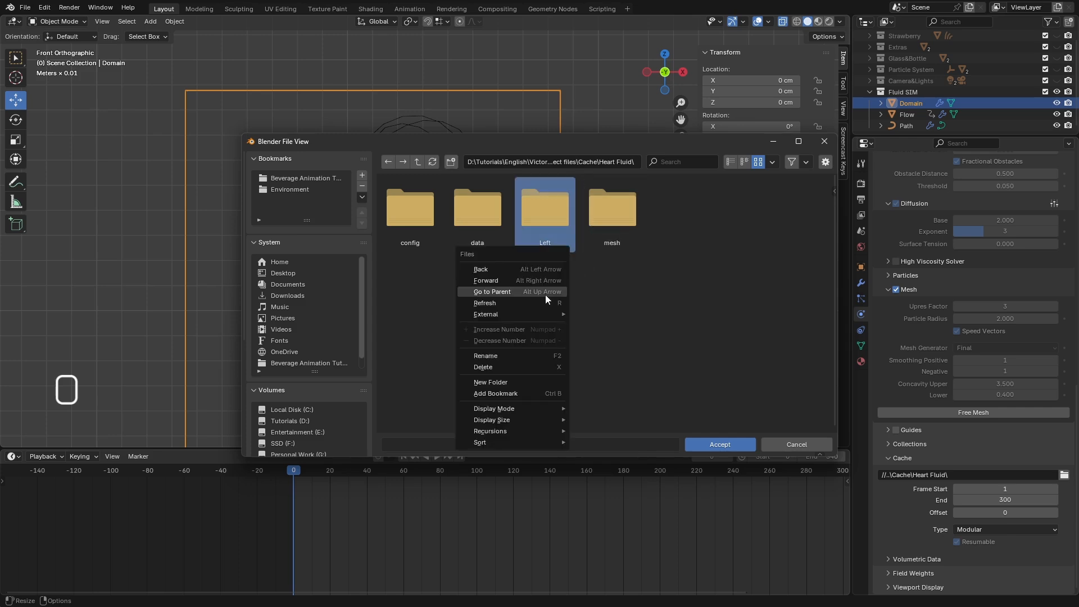
pyautogui.click(450, 162)
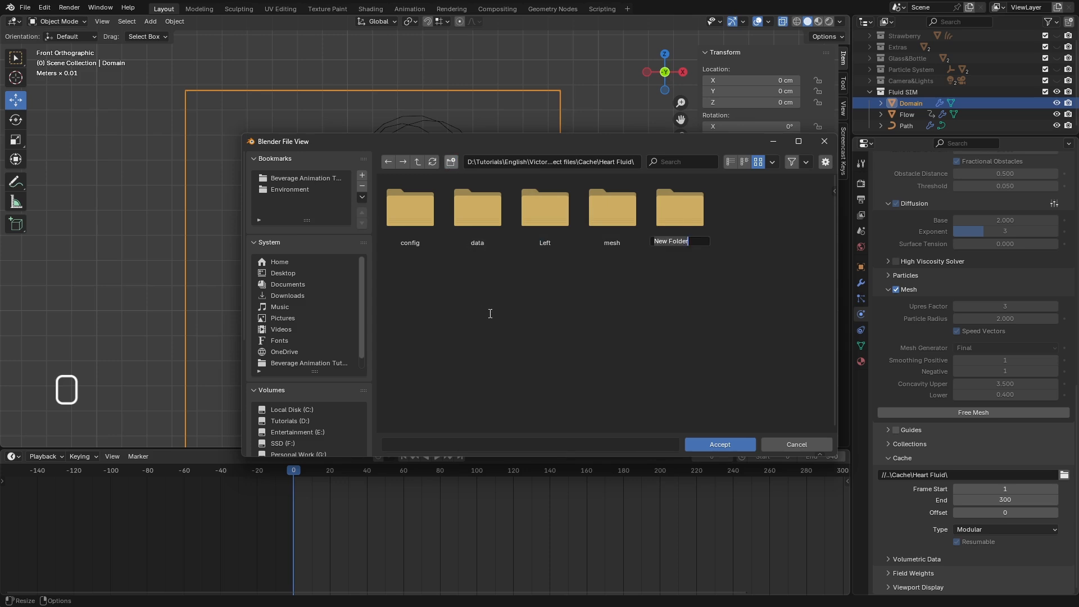
pyautogui.write('Right')
pyautogui.press('Return')
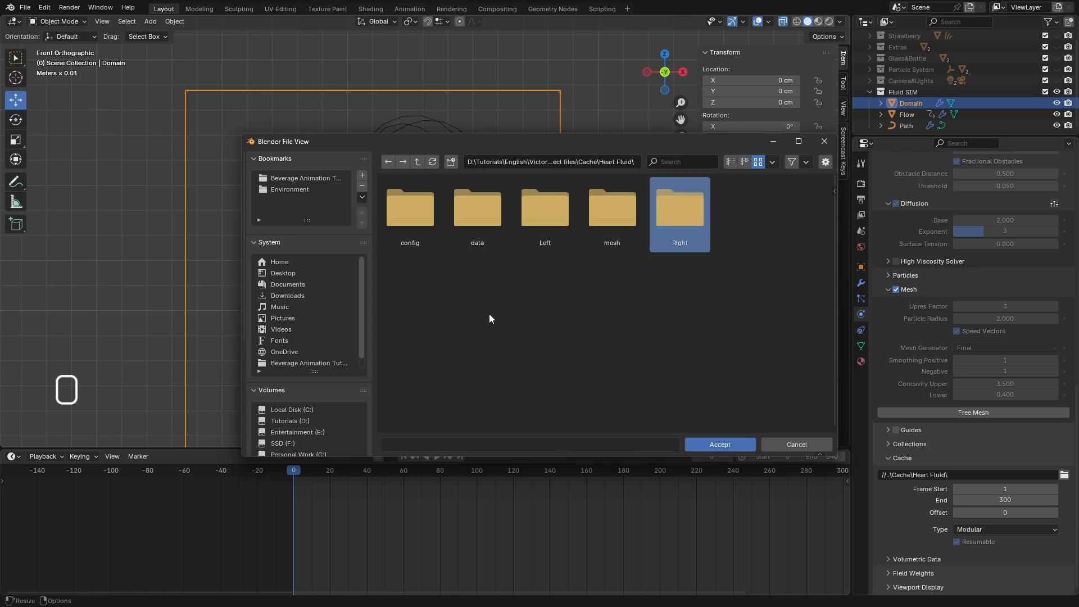
pyautogui.click(630, 336)
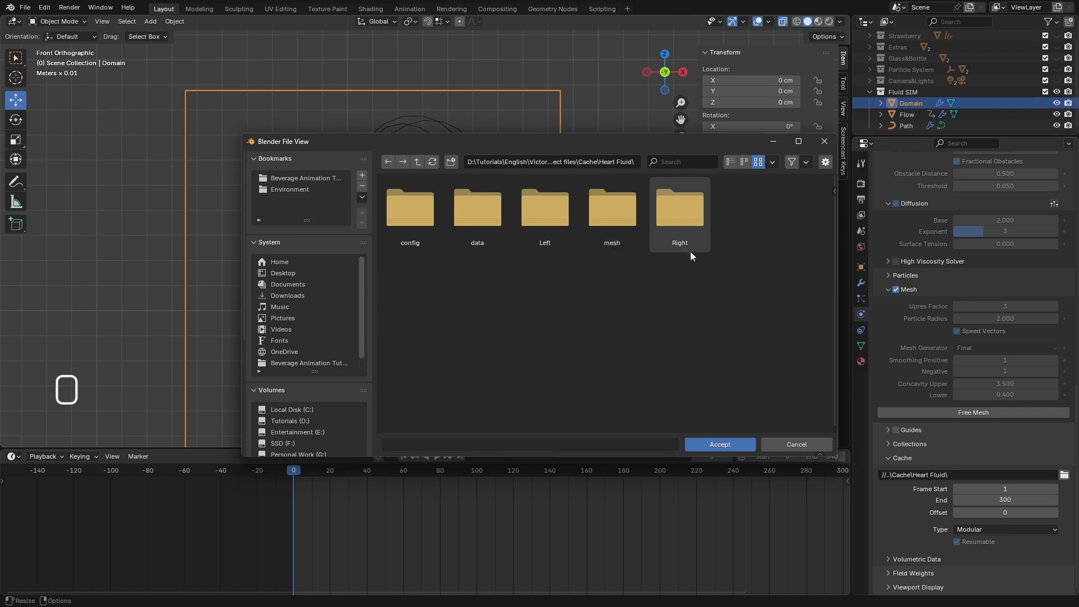
# Set the Domain's cache directory to the Right folder inside Heart Fluid.
pyautogui.doubleClick(686, 204)
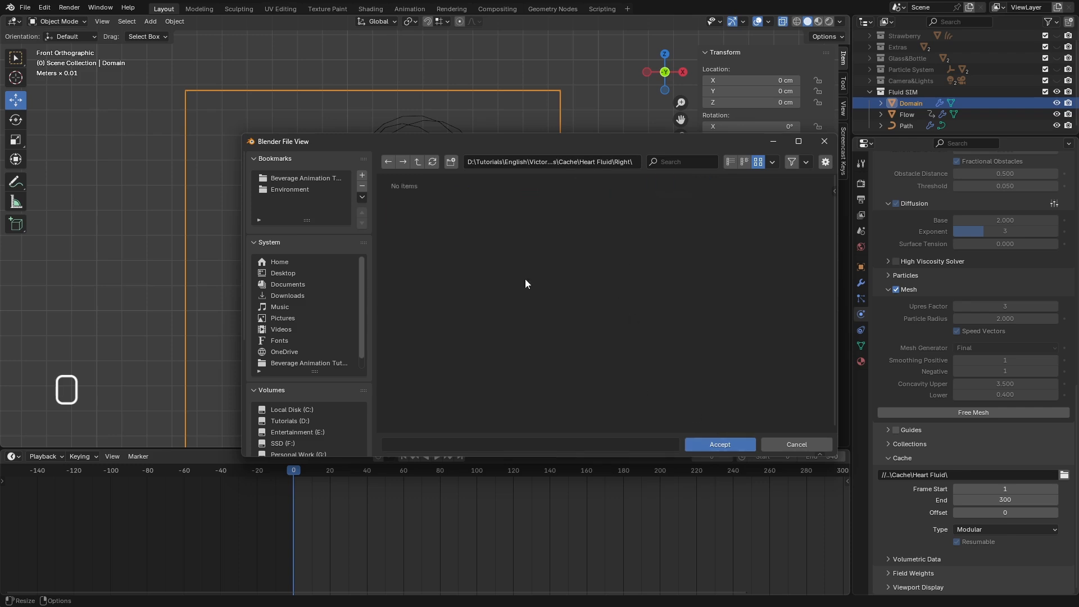
pyautogui.click(418, 162)
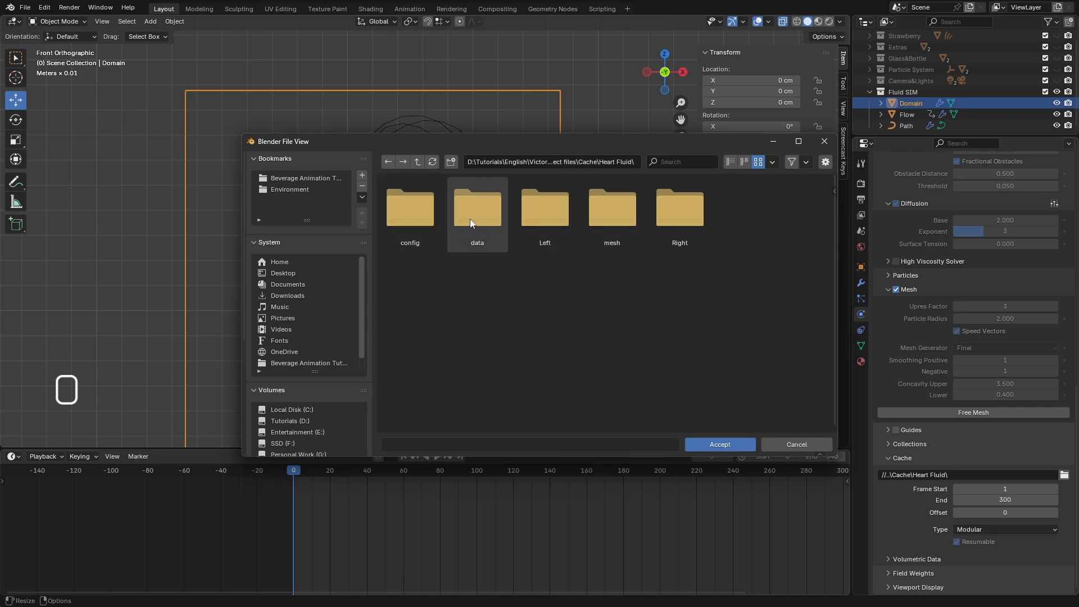
pyautogui.doubleClick(680, 210)
pyautogui.click(737, 442)
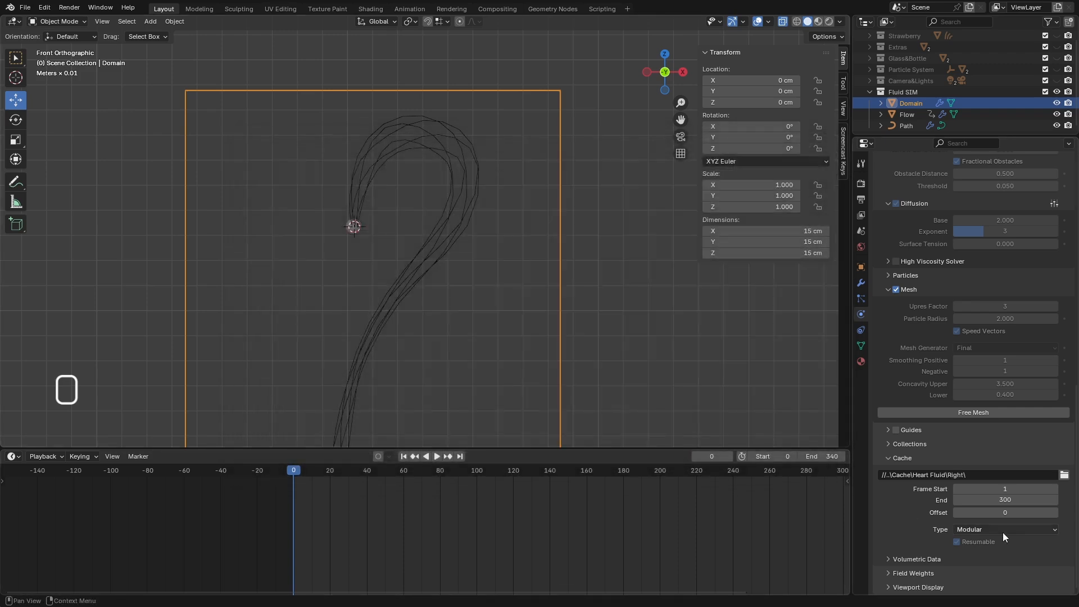
# Free the Domain's baked fluid mesh and baked fluid data.
pyautogui.scroll(10, 933, 447)
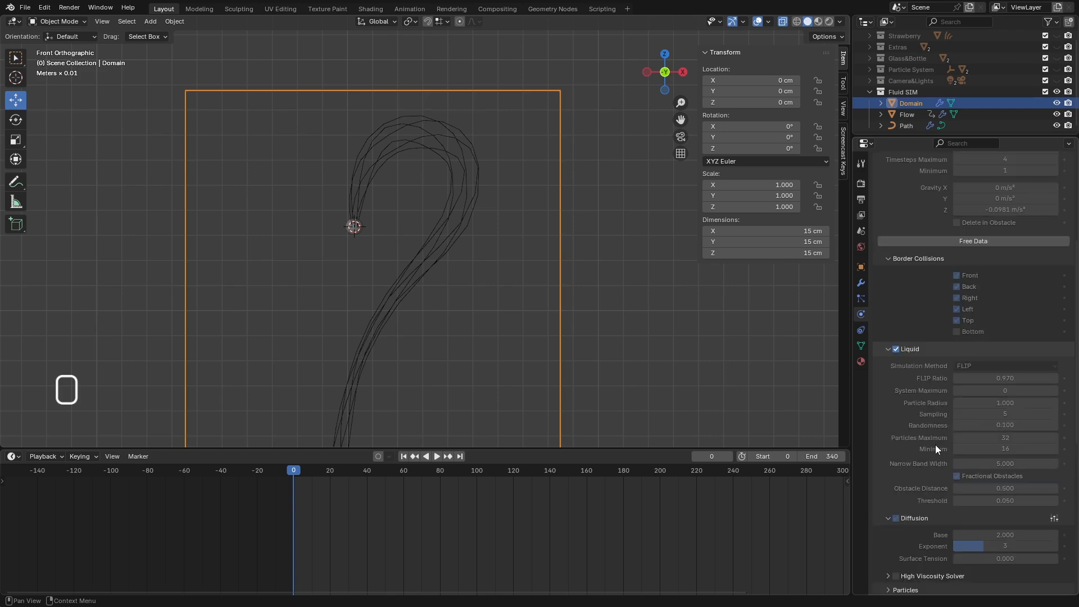
pyautogui.scroll(-6, 932, 410)
pyautogui.click(960, 456)
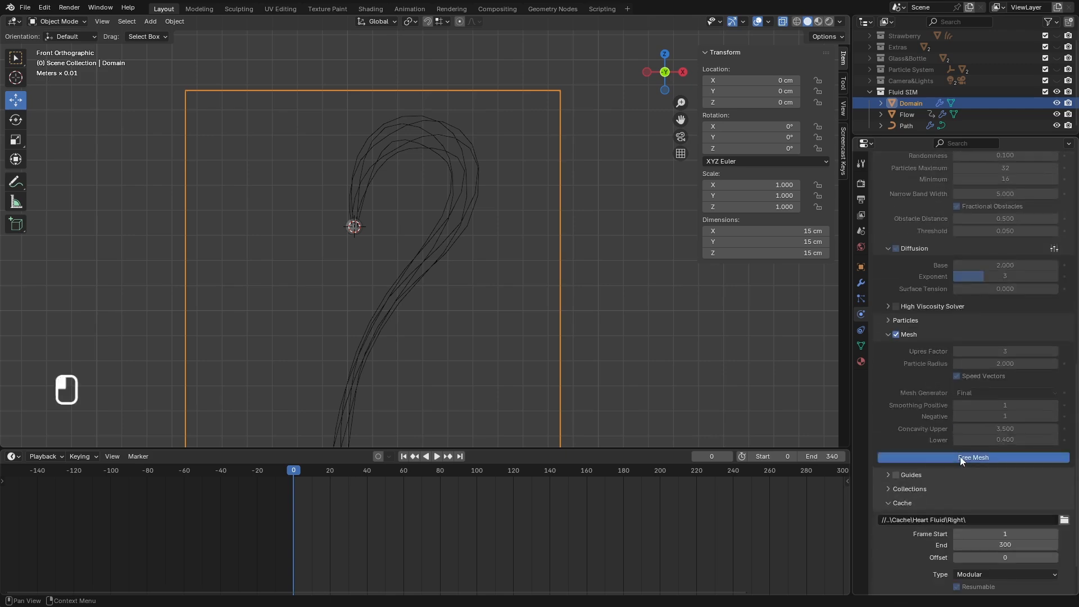
pyautogui.scroll(6, 921, 407)
pyautogui.scroll(2, 920, 407)
pyautogui.click(939, 288)
# Set the Domain's resolution divisions to 100 and bake the fluid data.
pyautogui.scroll(6, 912, 339)
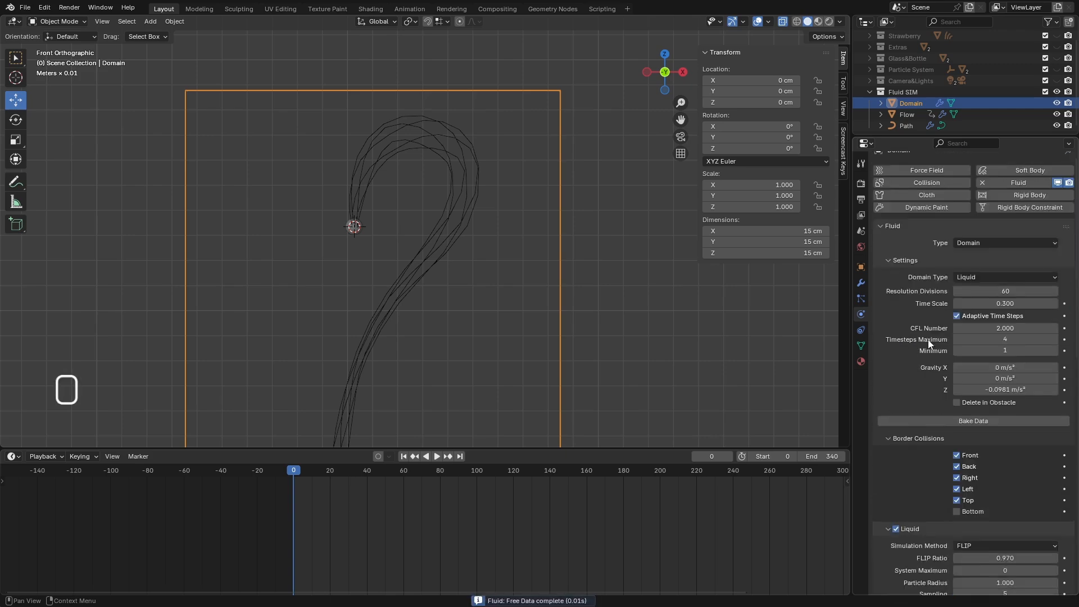
pyautogui.click(1005, 290)
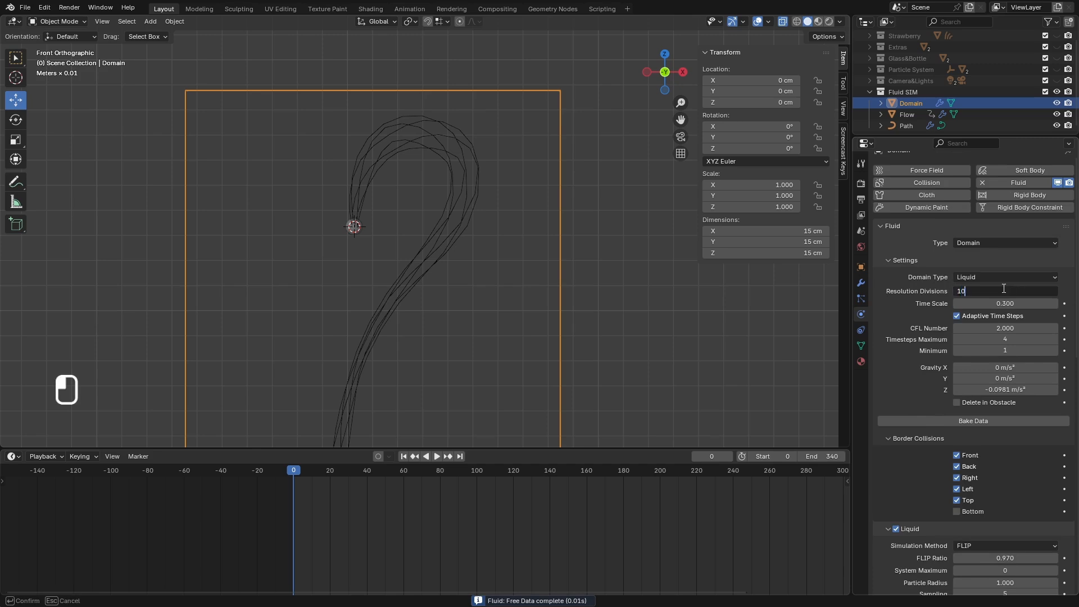
pyautogui.write('100')
pyautogui.press('Return')
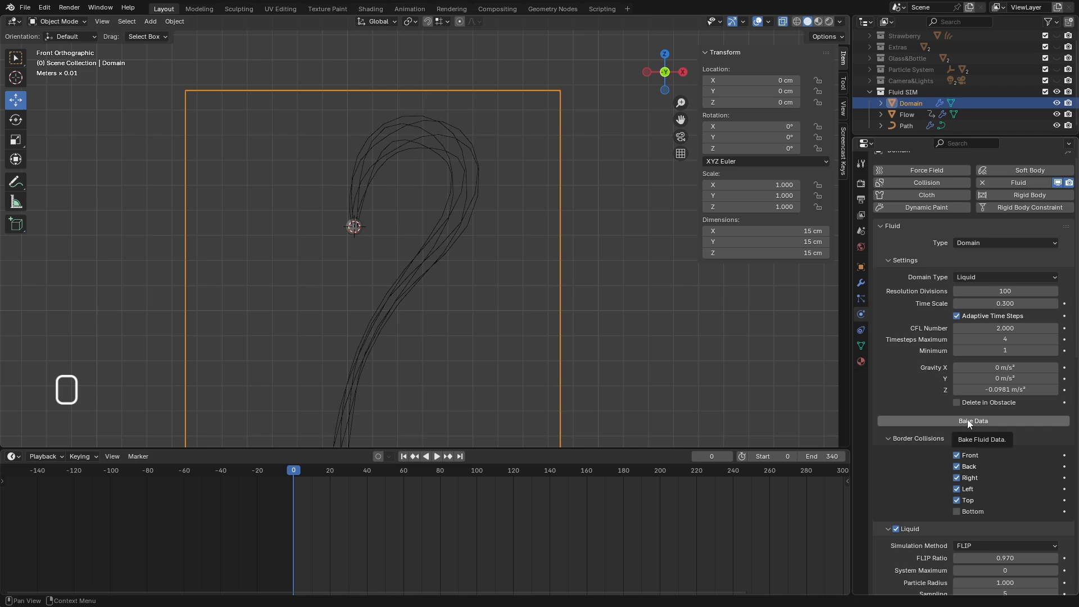
pyautogui.scroll(-2, 443, 251)
pyautogui.scroll(1, 433, 246)
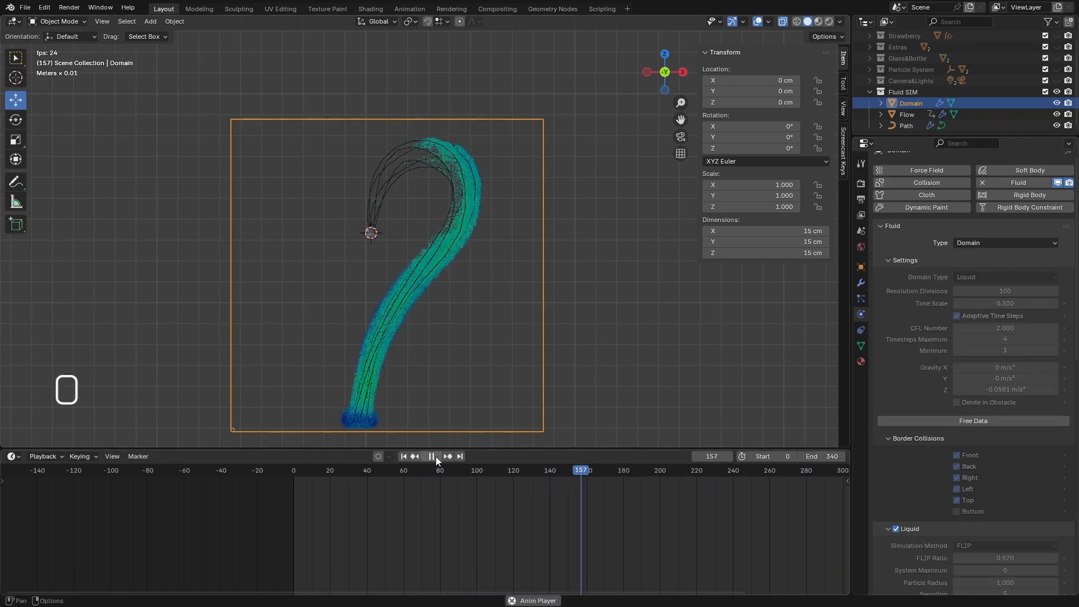
# Examine the baked liquid flow through the camera, scrubbing the timeline from frame 190 back to frame 86.
pyautogui.click(644, 469)
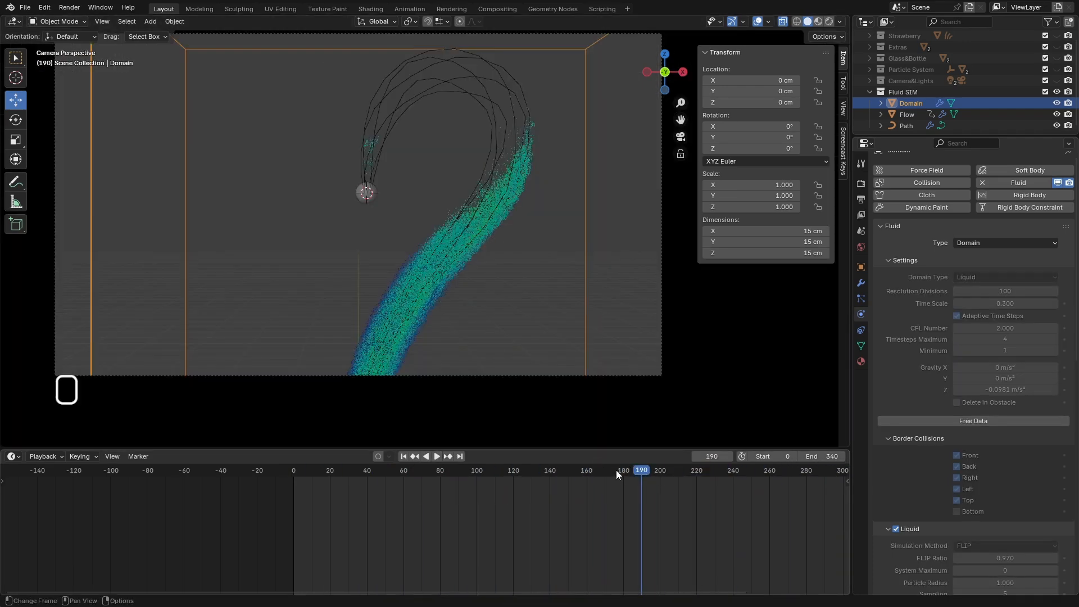
pyautogui.moveTo(616, 469); pyautogui.dragTo(451, 457)
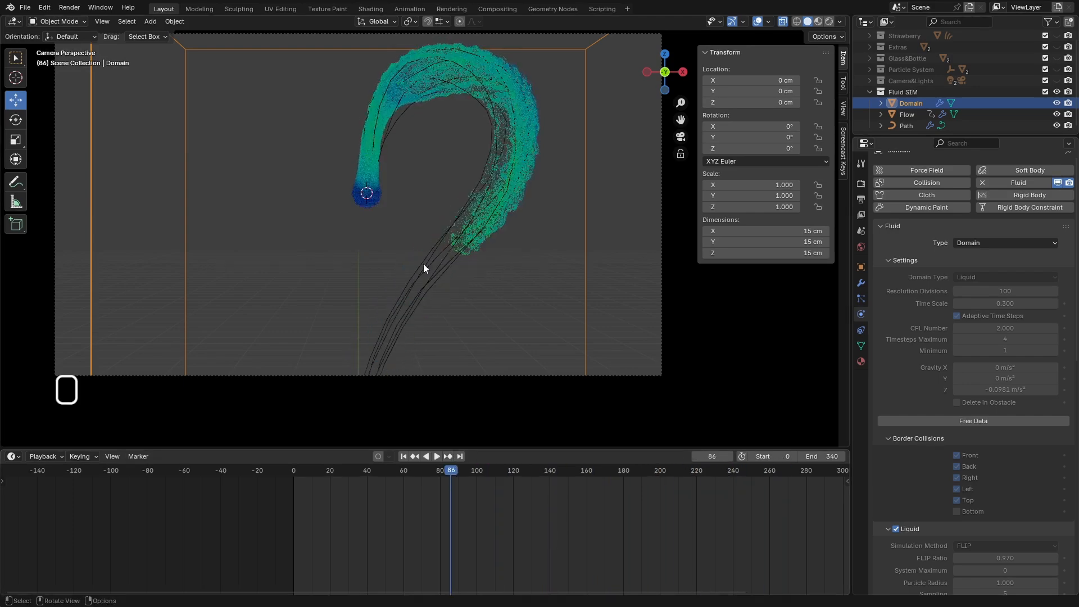
pyautogui.scroll(-3, 428, 275)
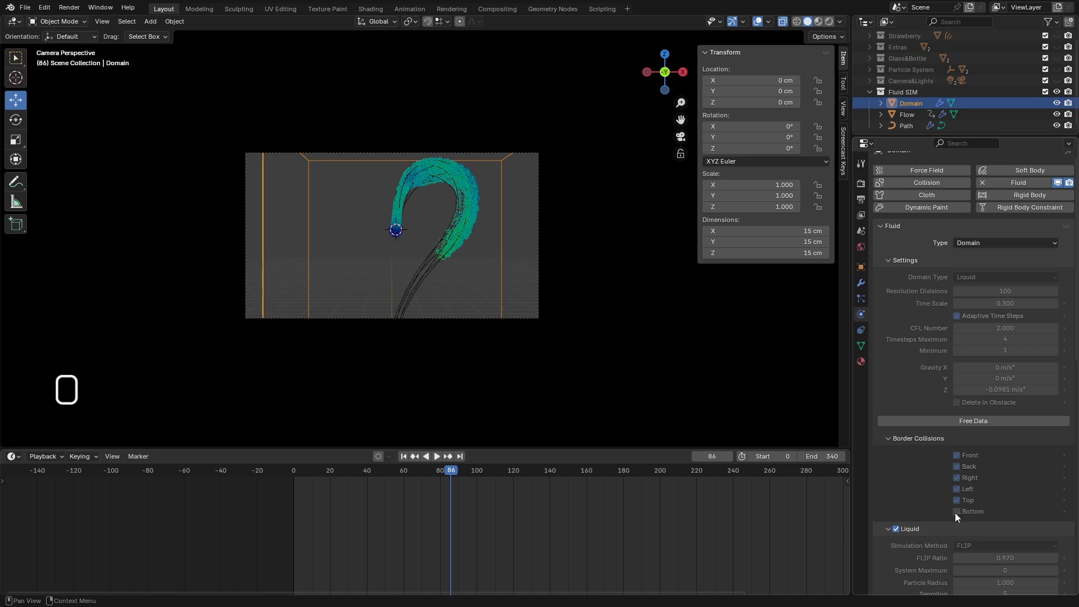
pyautogui.scroll(-2, 499, 288)
# In front view, extend the Domain by moving its bottom vertices down about 13.8 cm in Edit Mode, and return to Object Mode.
pyautogui.moveTo(499, 287); pyautogui.dragTo(486, 283, button='middle')
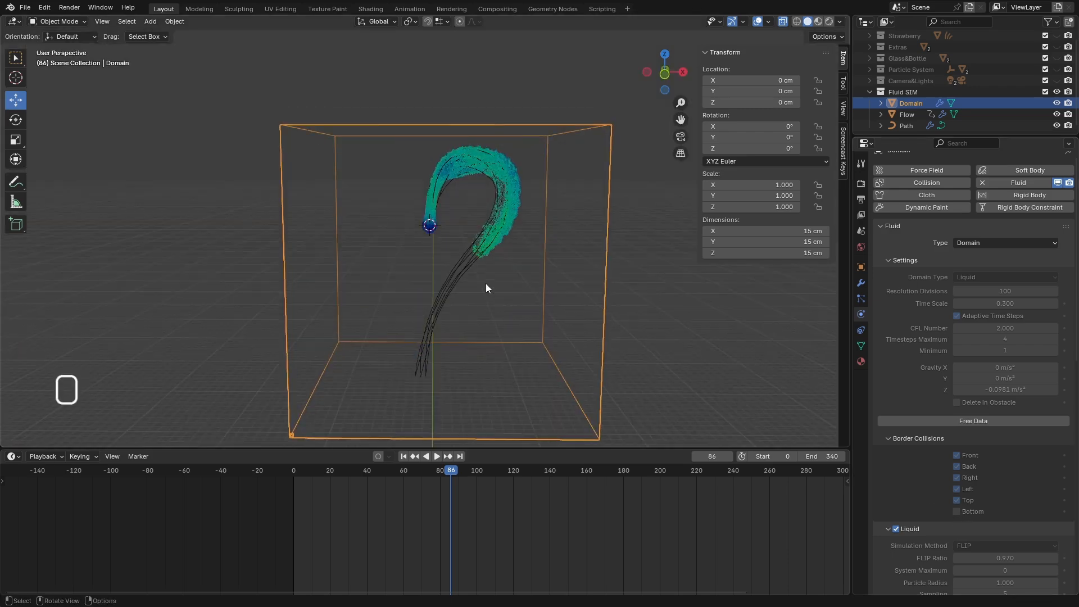
pyautogui.press('KP_1')
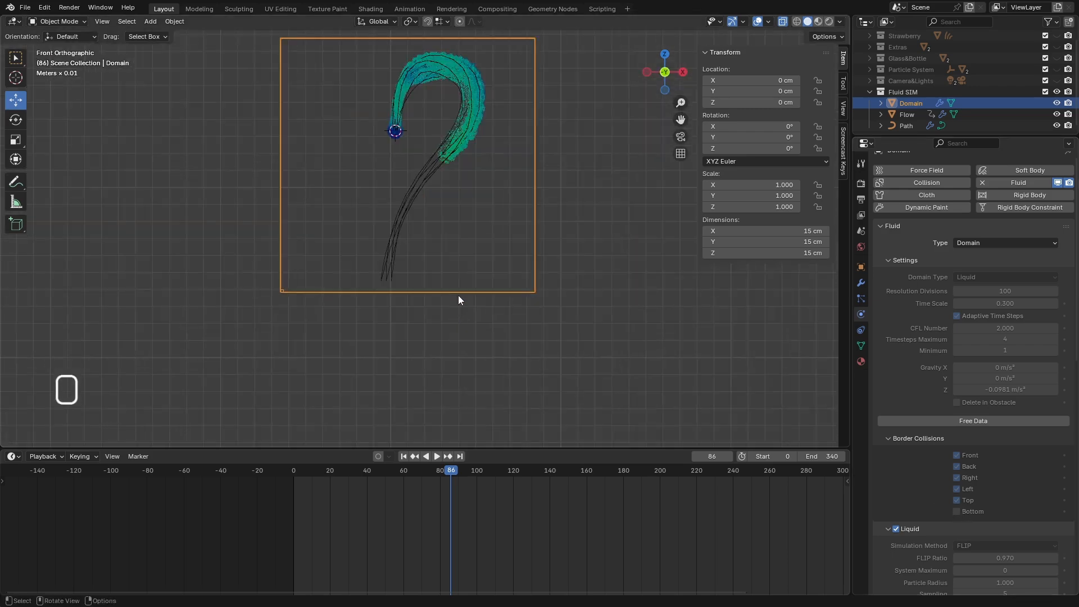
pyautogui.click(45, 23)
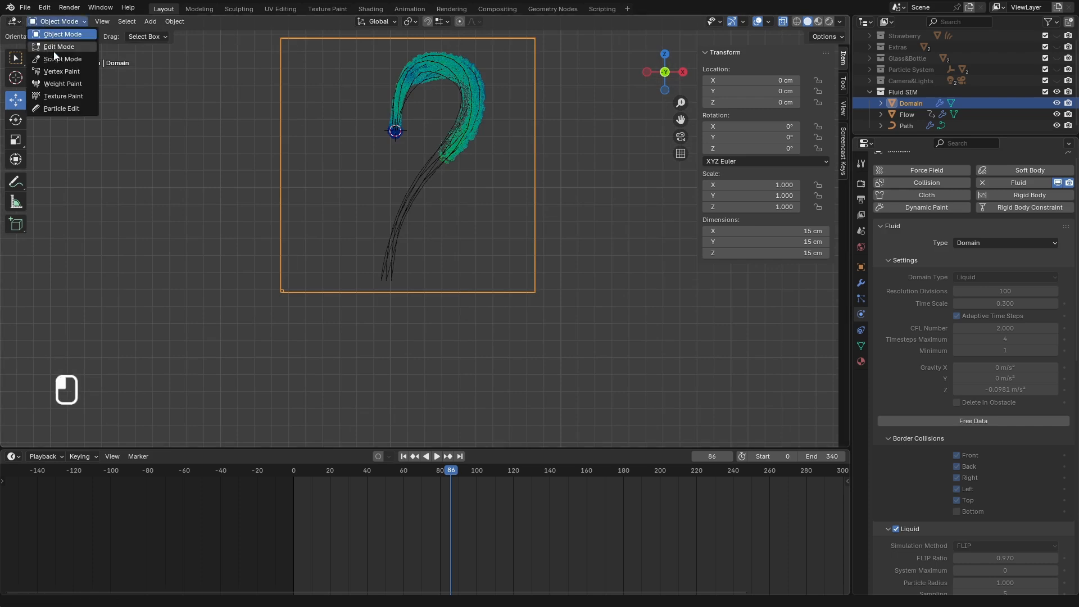
pyautogui.click(56, 47)
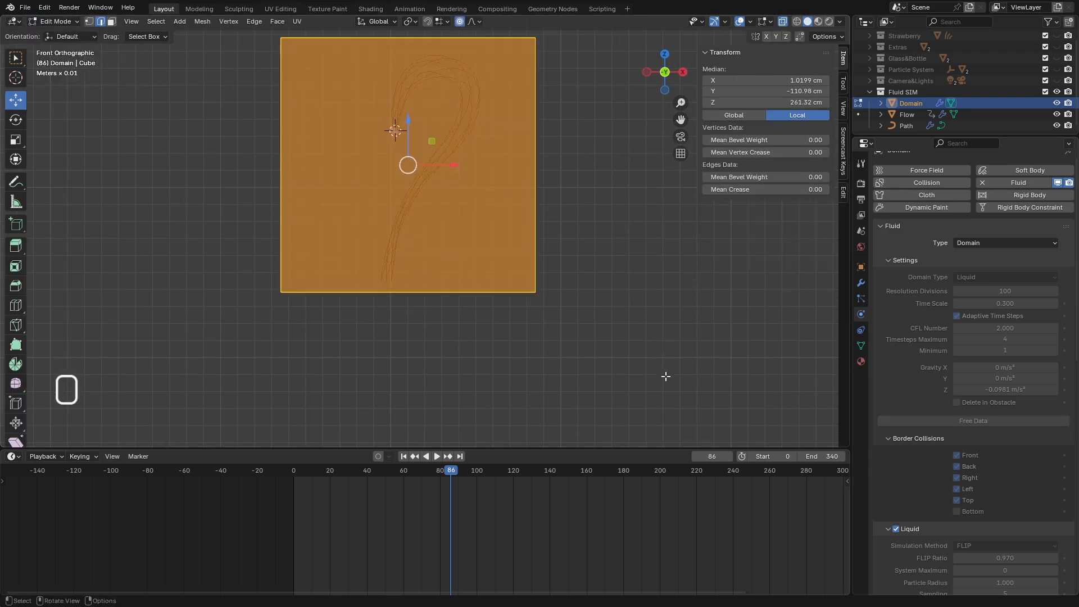
pyautogui.moveTo(665, 377); pyautogui.dragTo(165, 208)
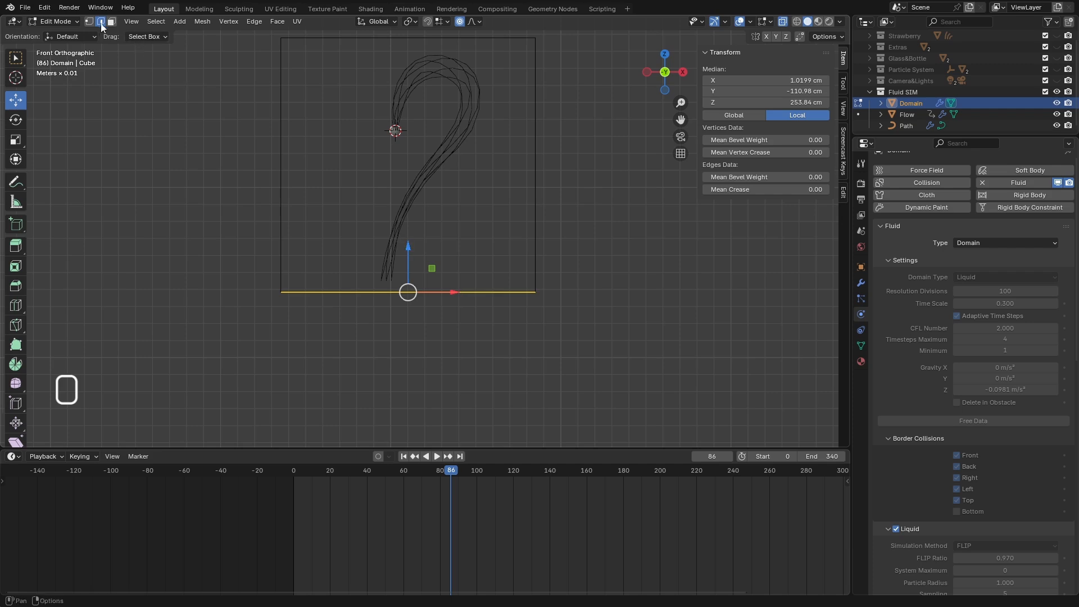
pyautogui.press('1')
pyautogui.moveTo(634, 376); pyautogui.dragTo(163, 232)
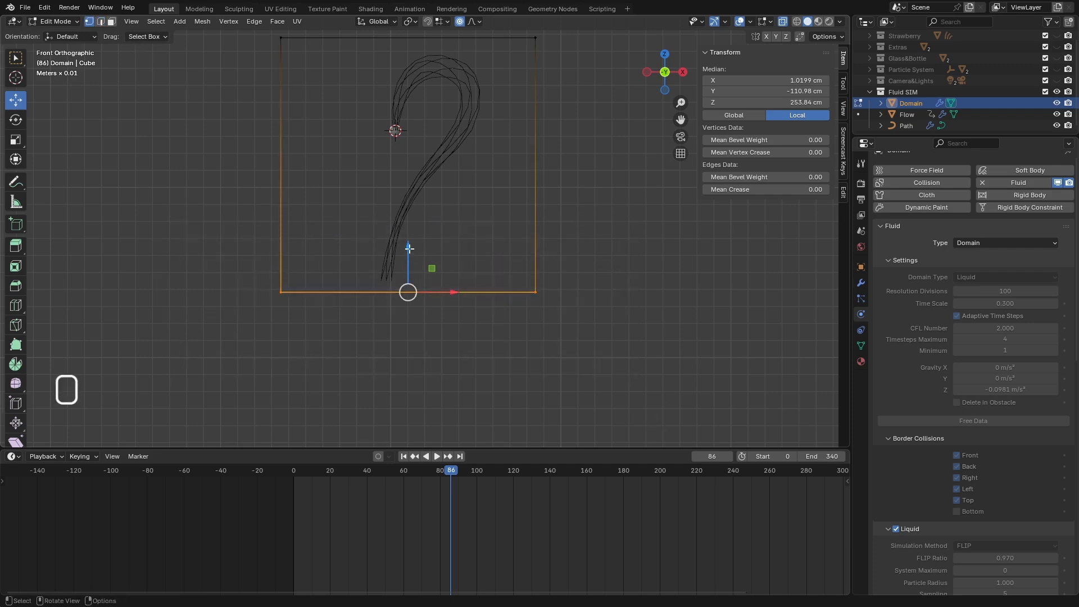
pyautogui.scroll(-5, 409, 249)
pyautogui.moveTo(410, 236); pyautogui.dragTo(411, 332)
pyautogui.scroll(6, 400, 241)
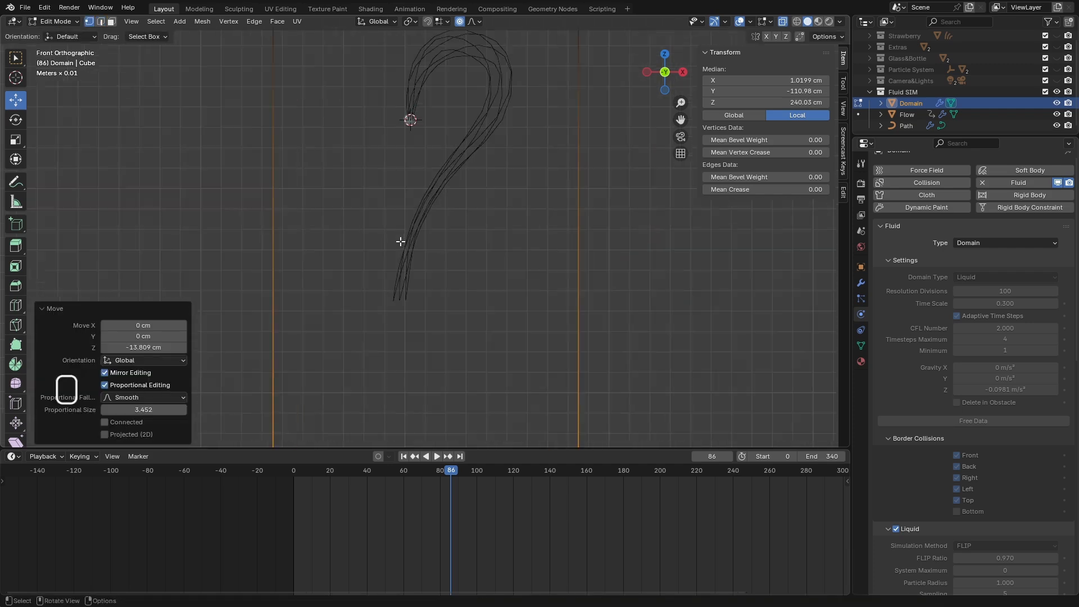
pyautogui.click(57, 22)
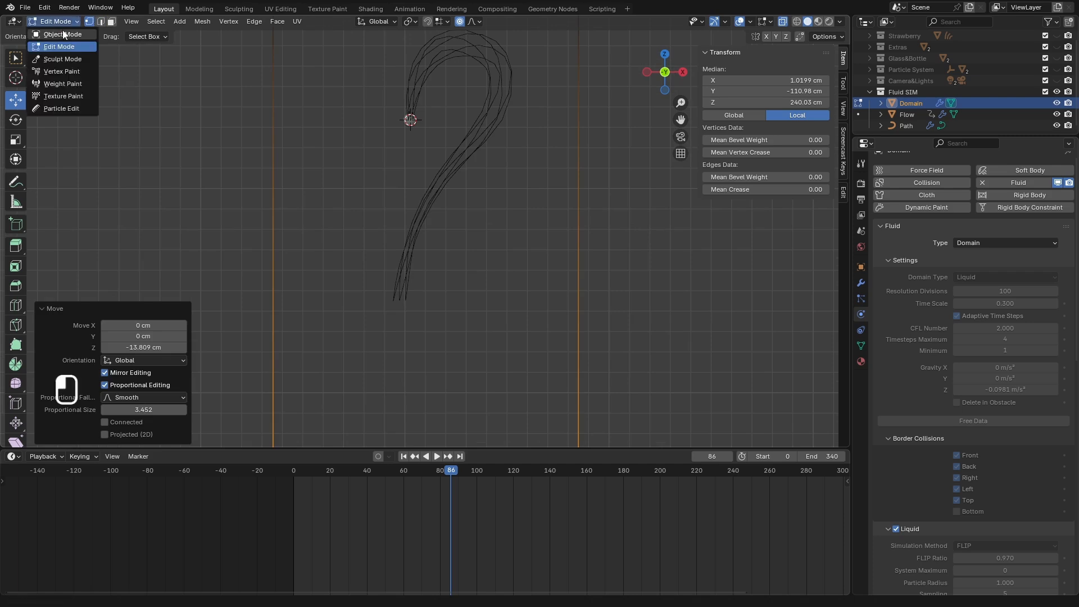
pyautogui.click(63, 34)
# Move the Path's lower end points down about 12.6 cm with proportional editing off, and return to Object Mode.
pyautogui.click(439, 172)
pyautogui.click(59, 23)
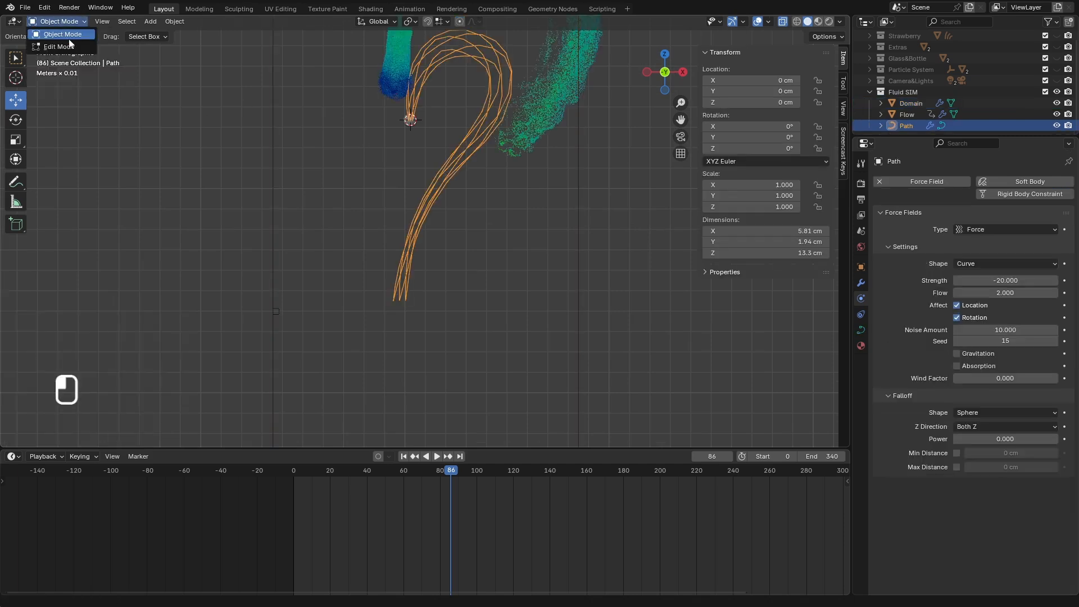
pyautogui.click(70, 45)
pyautogui.moveTo(445, 349)
pyautogui.mouseDown()
pyautogui.moveTo(393, 294)
pyautogui.moveTo(421, 355)
pyautogui.mouseUp()
pyautogui.click(457, 25)
pyautogui.scroll(-4, 408, 148)
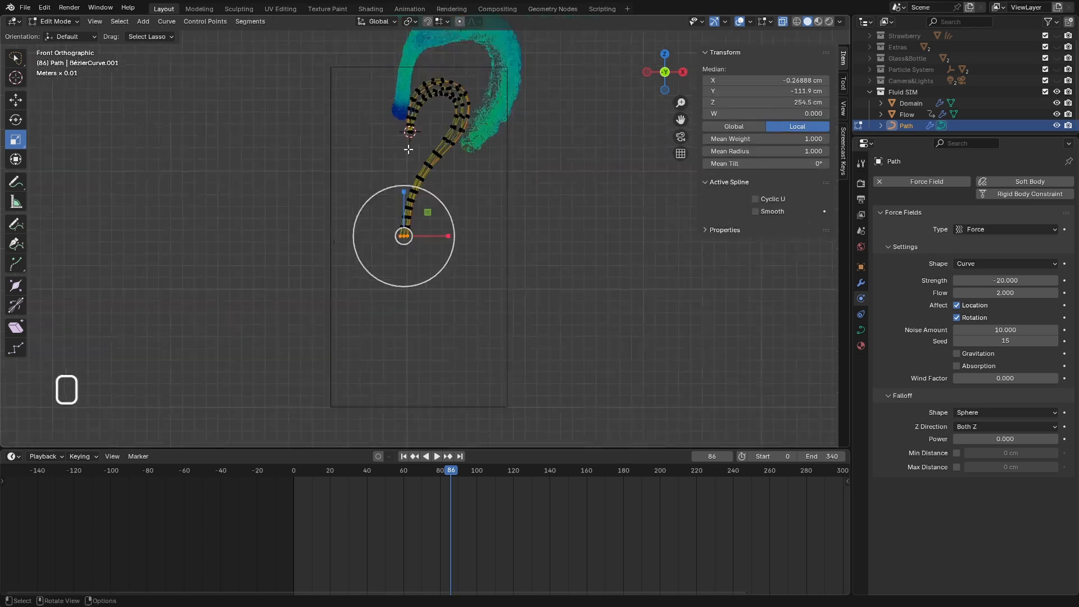
pyautogui.click(15, 100)
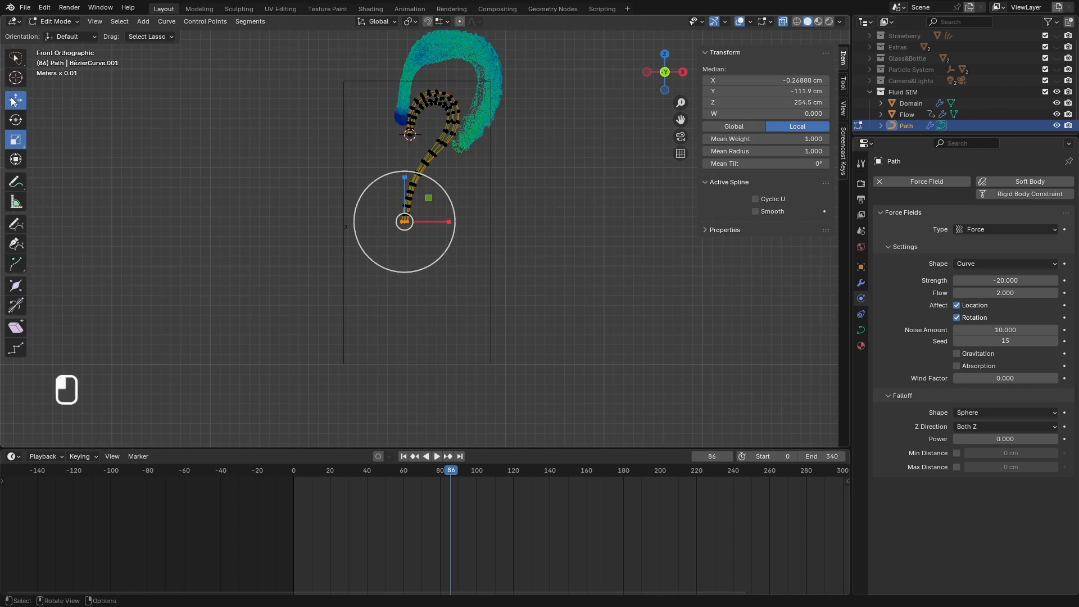
pyautogui.moveTo(404, 175); pyautogui.dragTo(405, 298)
pyautogui.click(55, 23)
pyautogui.click(60, 35)
# Return to the first frame and open the Path in Edit Mode in front view.
pyautogui.moveTo(365, 207); pyautogui.dragTo(447, 292, button='middle')
pyautogui.click(403, 456)
pyautogui.scroll(6, 405, 357)
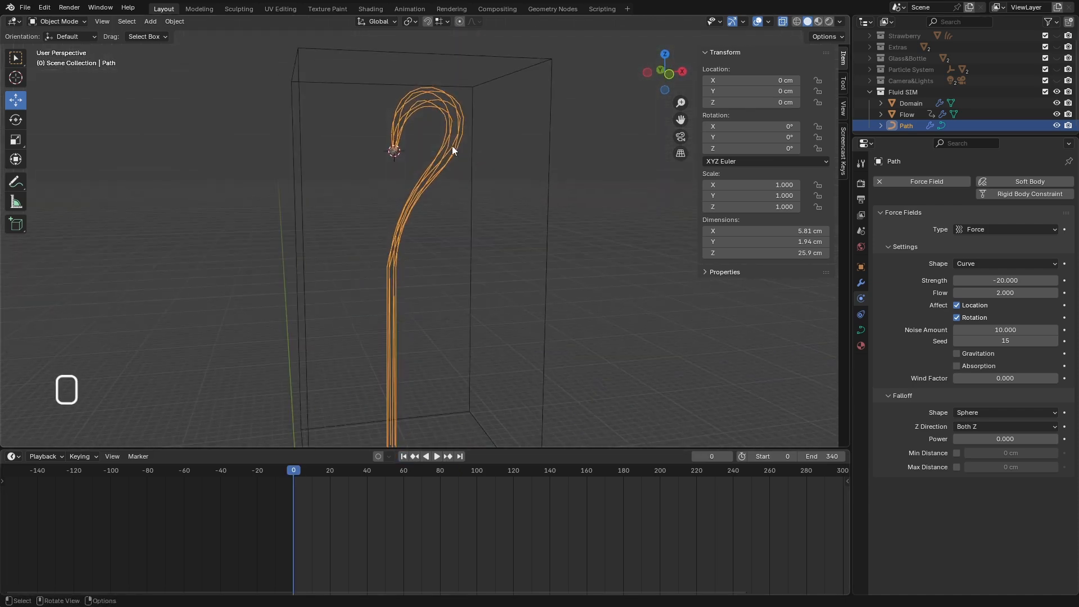
pyautogui.press('KP_1')
pyautogui.click(72, 24)
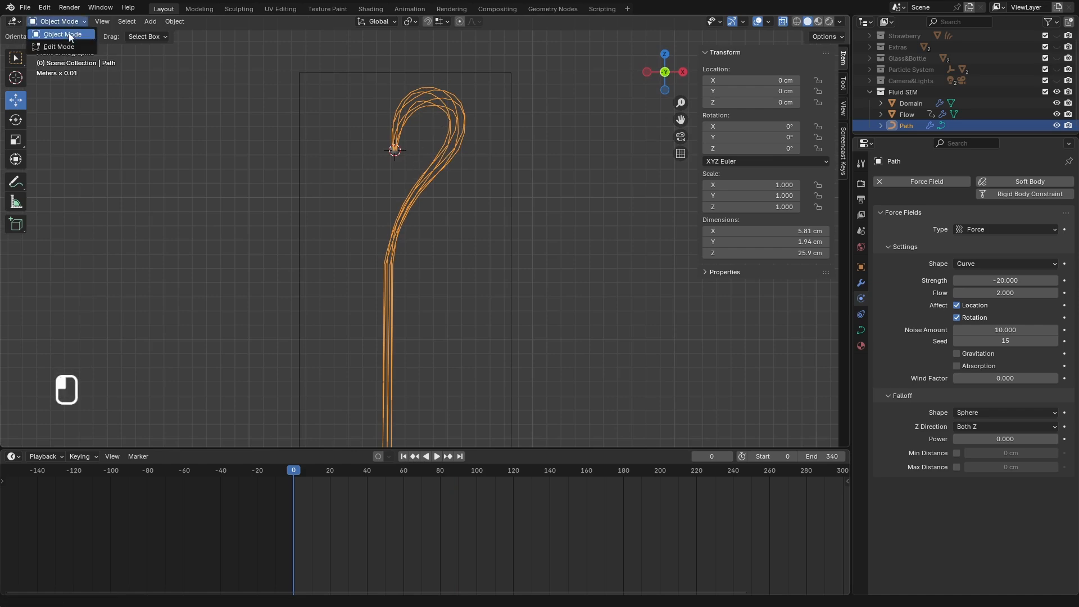
pyautogui.click(62, 48)
pyautogui.scroll(4, 506, 168)
pyautogui.scroll(-3, 397, 145)
pyautogui.keyDown('shift'); pyautogui.moveTo(376, 135); pyautogui.dragTo(409, 173, button='middle'); pyautogui.keyUp('shift')
pyautogui.scroll(3, 410, 173)
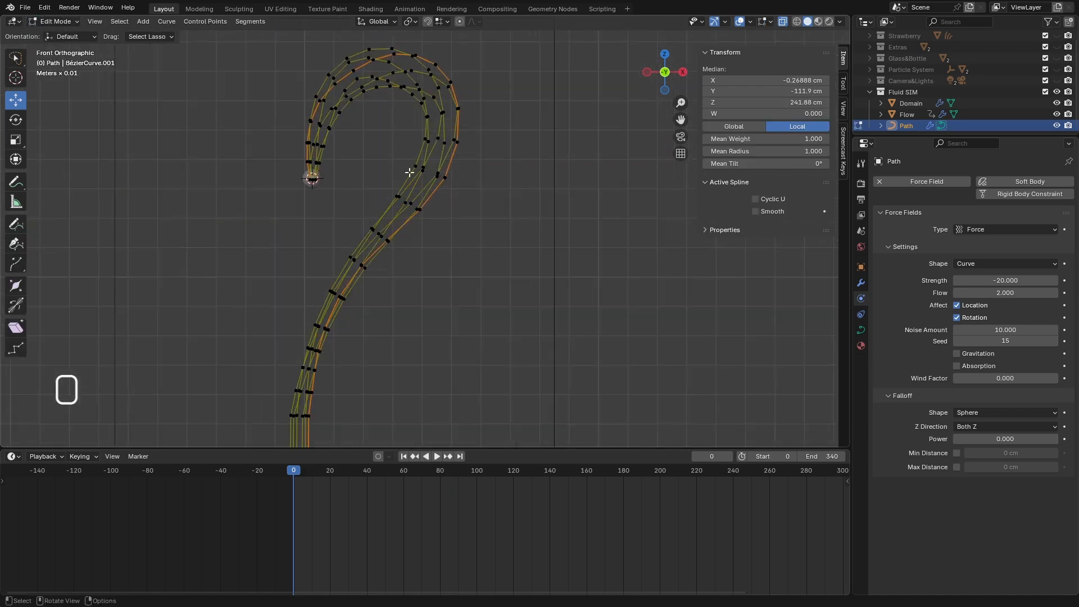
pyautogui.scroll(1, 1070, 49)
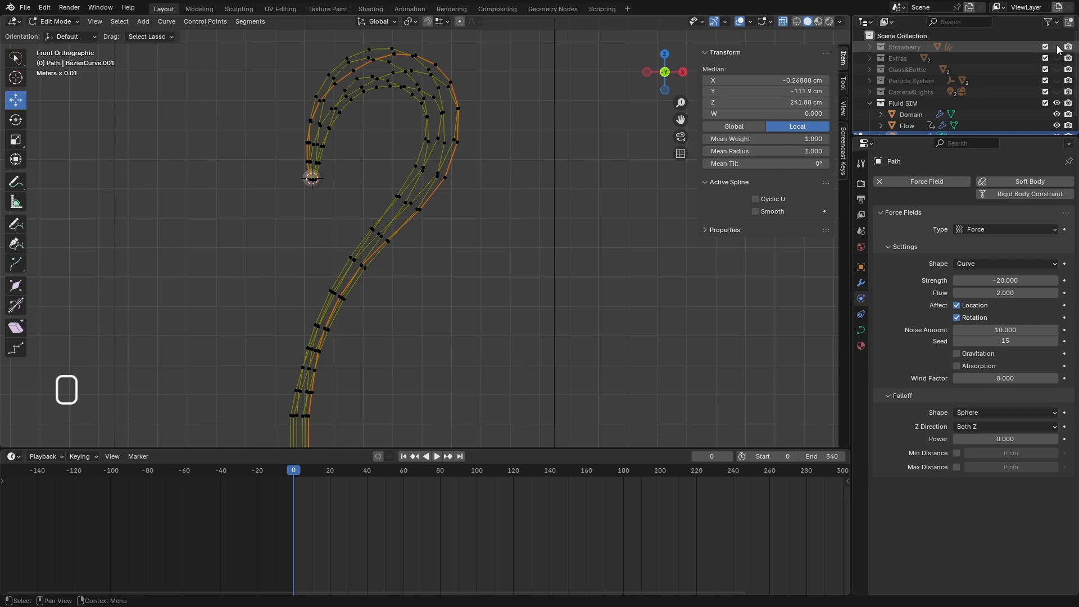
# Show the Strawberry collection and view frame 238 through the camera.
pyautogui.click(1056, 47)
pyautogui.moveTo(335, 470); pyautogui.dragTo(728, 494)
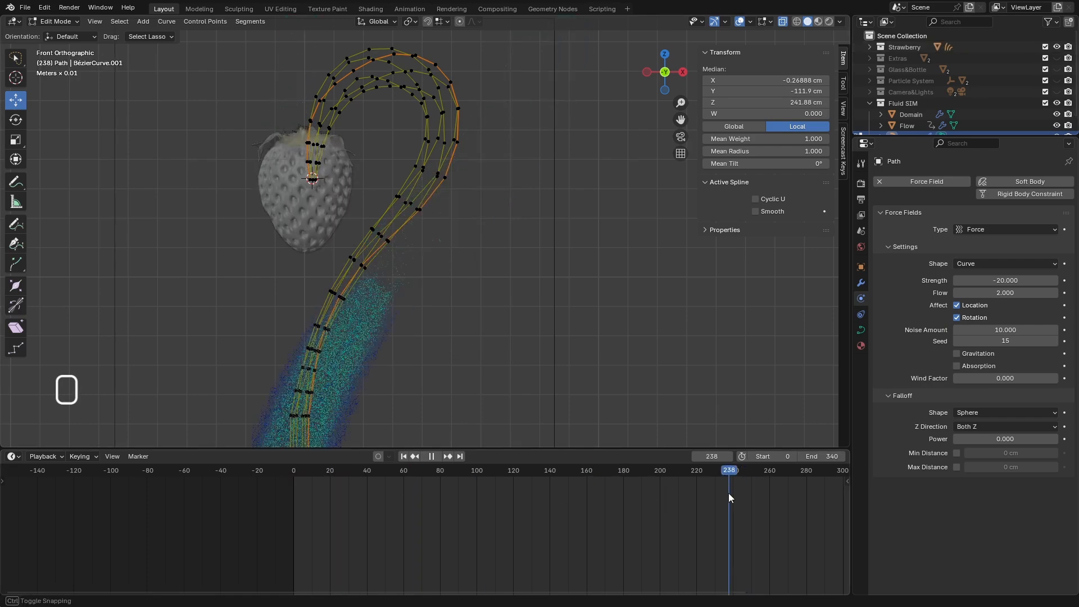
pyautogui.press('KP_0')
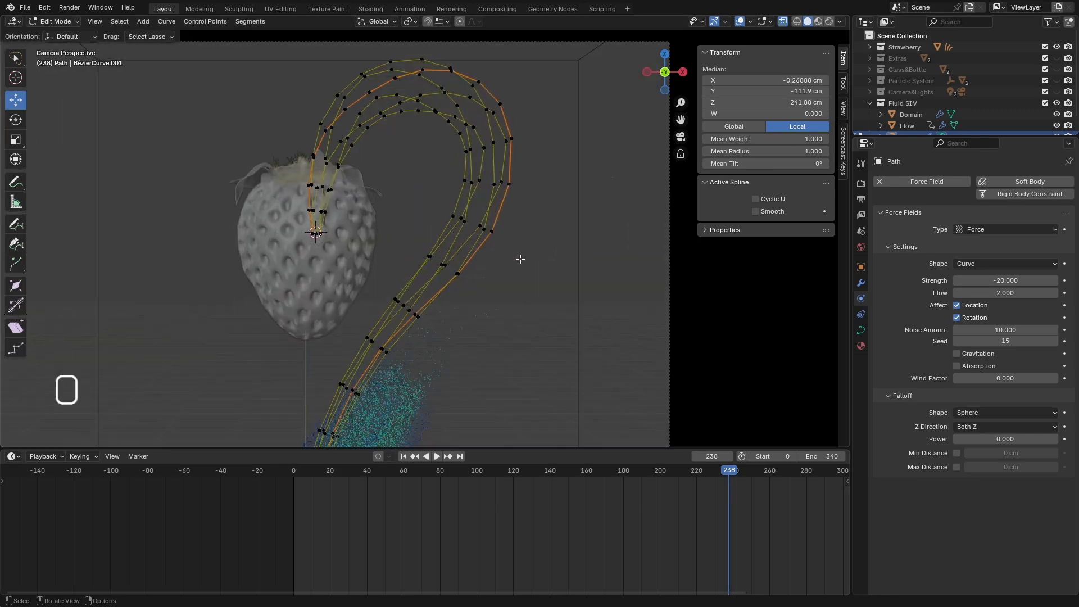
# Move the Path's lower outer bend points about 0.46 cm in X and -0.16 cm in Z with proportional editing on.
pyautogui.moveTo(529, 257)
pyautogui.mouseDown()
pyautogui.moveTo(426, 212)
pyautogui.moveTo(530, 226)
pyautogui.mouseUp()
pyautogui.press('g')
pyautogui.click(472, 224)
pyautogui.click(459, 22)
pyautogui.moveTo(472, 224); pyautogui.dragTo(490, 229)
pyautogui.scroll(-3, 477, 225)
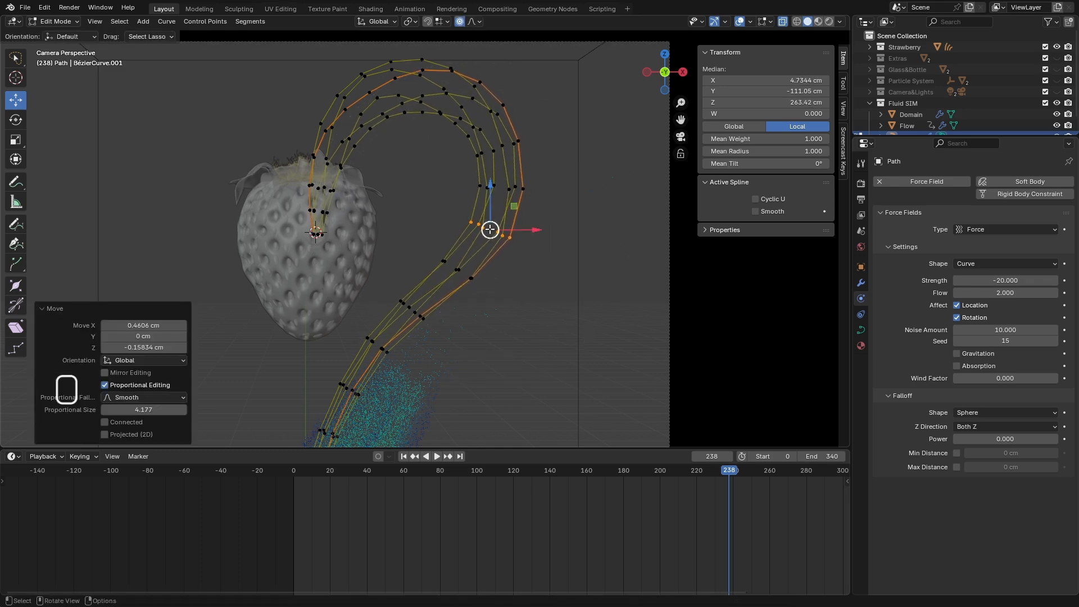
# Scale the selected bend points closer together to narrow the Path at its outer bend.
pyautogui.click(16, 140)
pyautogui.scroll(2, 514, 227)
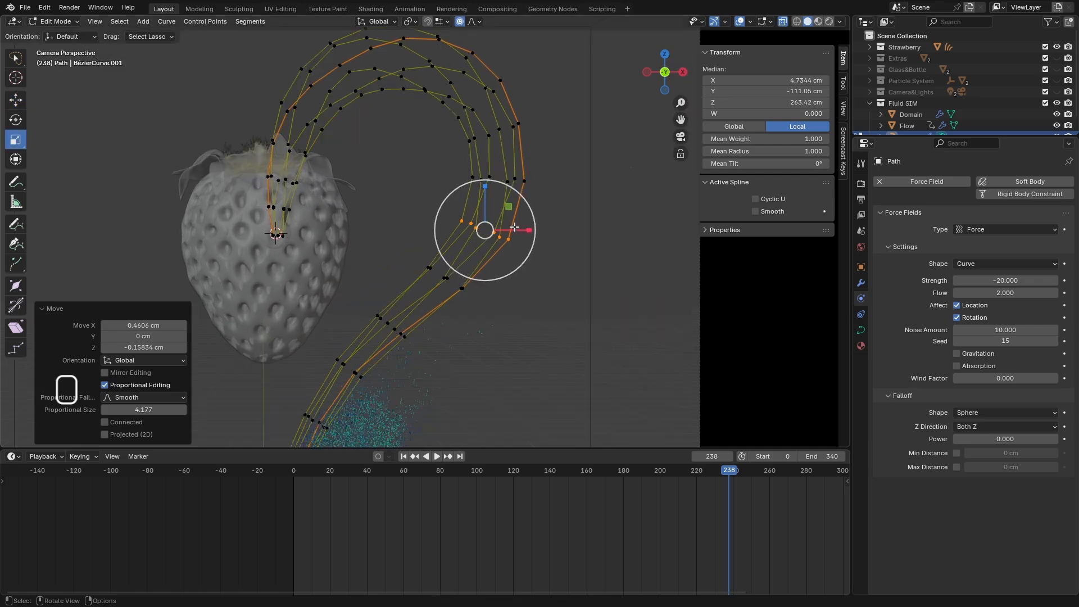
pyautogui.press('f')
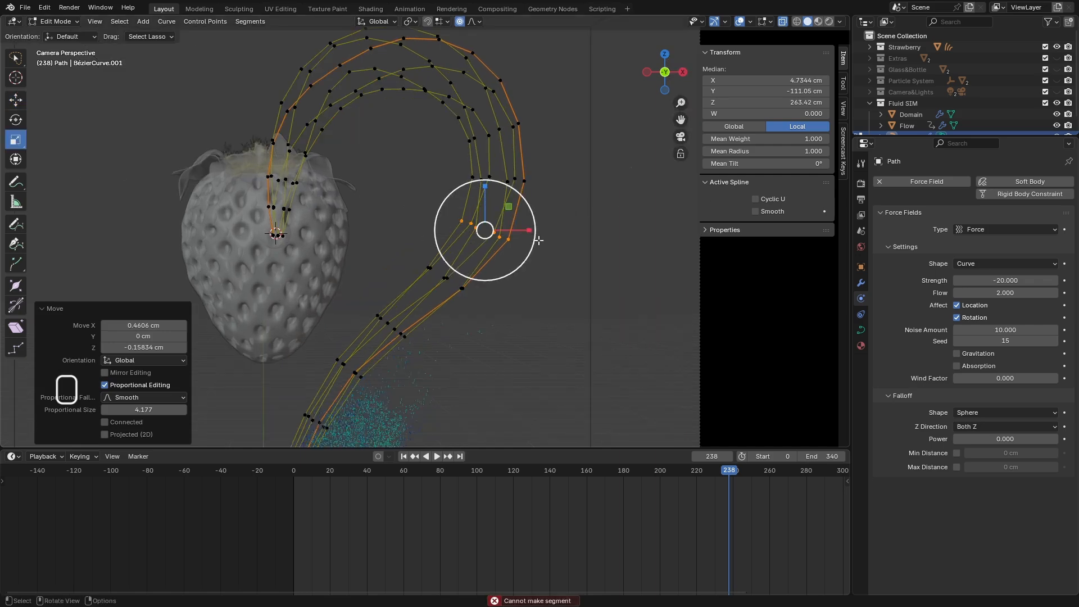
pyautogui.press('s')
pyautogui.scroll(4, 517, 234)
pyautogui.click(514, 233)
# Scale the Path's point groups just past the arch's top and on its outer descending side closer together.
pyautogui.keyDown('shift'); pyautogui.moveTo(414, 78); pyautogui.dragTo(450, 140, button='middle'); pyautogui.keyUp('shift')
pyautogui.moveTo(487, 85); pyautogui.dragTo(450, 161)
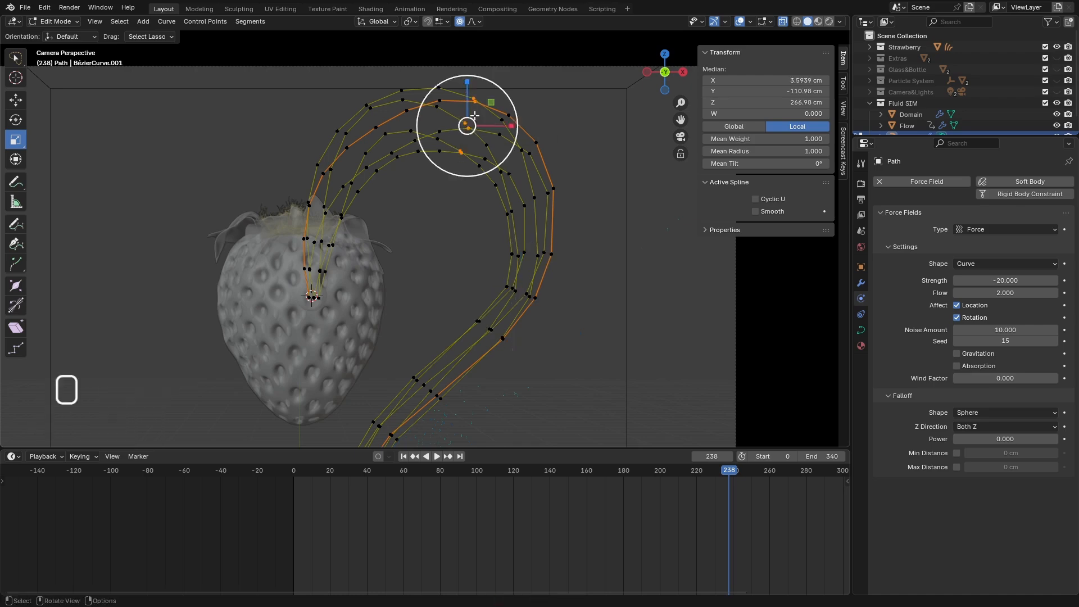
pyautogui.press('s')
pyautogui.click(473, 116)
pyautogui.moveTo(566, 179); pyautogui.dragTo(497, 221)
pyautogui.press('s')
pyautogui.click(502, 216)
# Scale down the point groups on the arch's rising side, the last one by 0.640, and return to Object Mode.
pyautogui.moveTo(366, 93)
pyautogui.mouseDown()
pyautogui.moveTo(425, 176)
pyautogui.moveTo(419, 169)
pyautogui.mouseUp()
pyautogui.press('s')
pyautogui.click(409, 156)
pyautogui.moveTo(310, 154); pyautogui.dragTo(371, 195)
pyautogui.press('s')
pyautogui.click(368, 192)
pyautogui.scroll(-4, 418, 169)
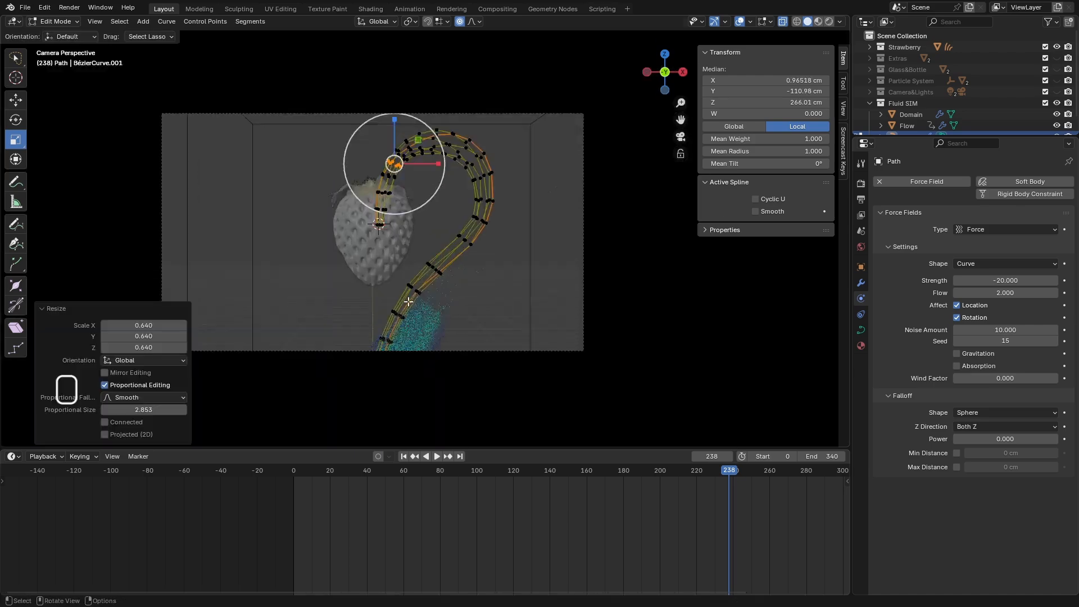
pyautogui.scroll(1, 419, 242)
pyautogui.press('Tab')
# Set the Domain's liquid narrow band width to 3.
pyautogui.click(544, 291)
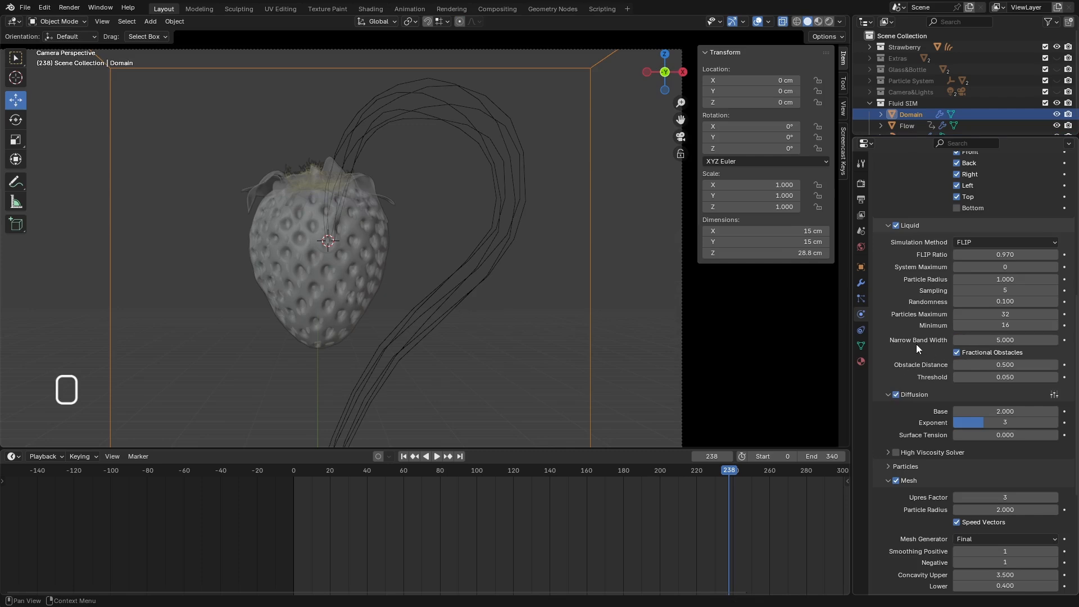
pyautogui.click(1013, 340)
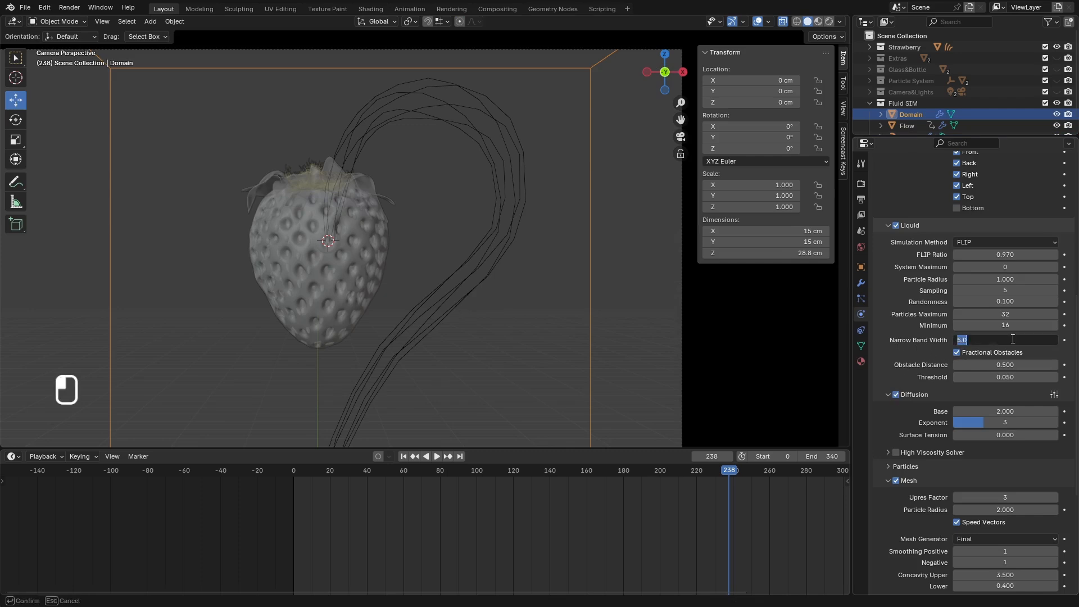
pyautogui.click(938, 347)
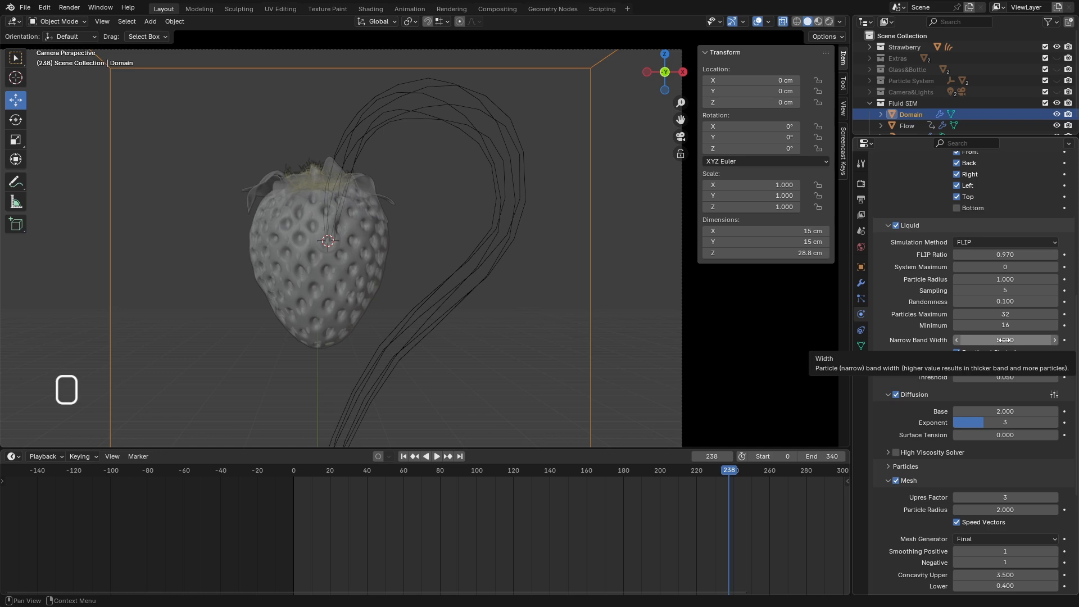
pyautogui.press('BackSpace')
# Set the Domain's resolution divisions to 60 and bake the fluid data.
pyautogui.scroll(6, 939, 265)
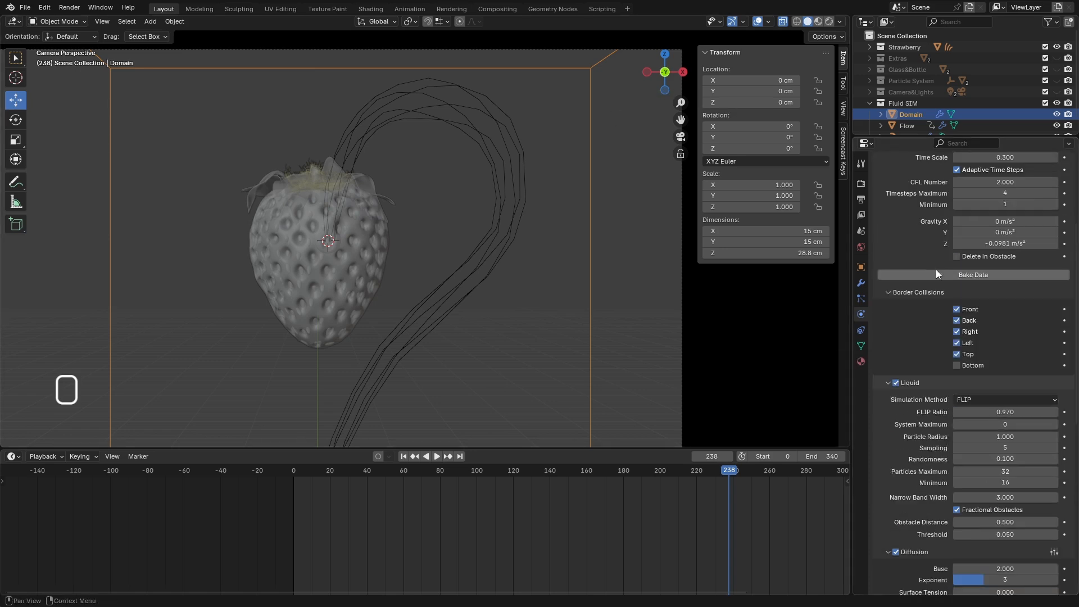
pyautogui.scroll(2, 927, 258)
pyautogui.scroll(2, 923, 248)
pyautogui.click(1006, 257)
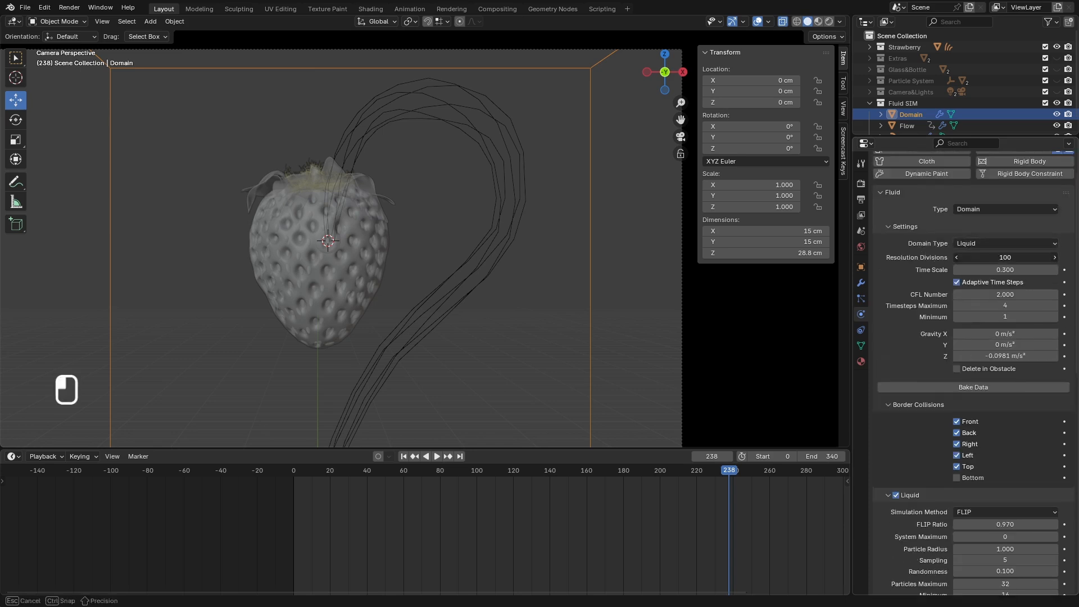
pyautogui.click(1008, 250)
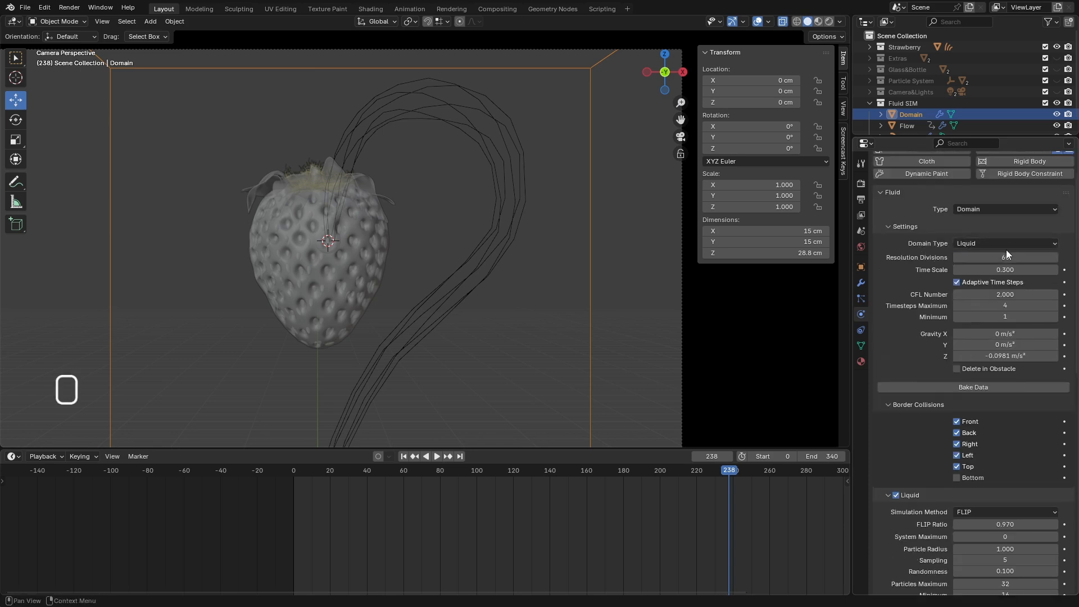
pyautogui.click(959, 389)
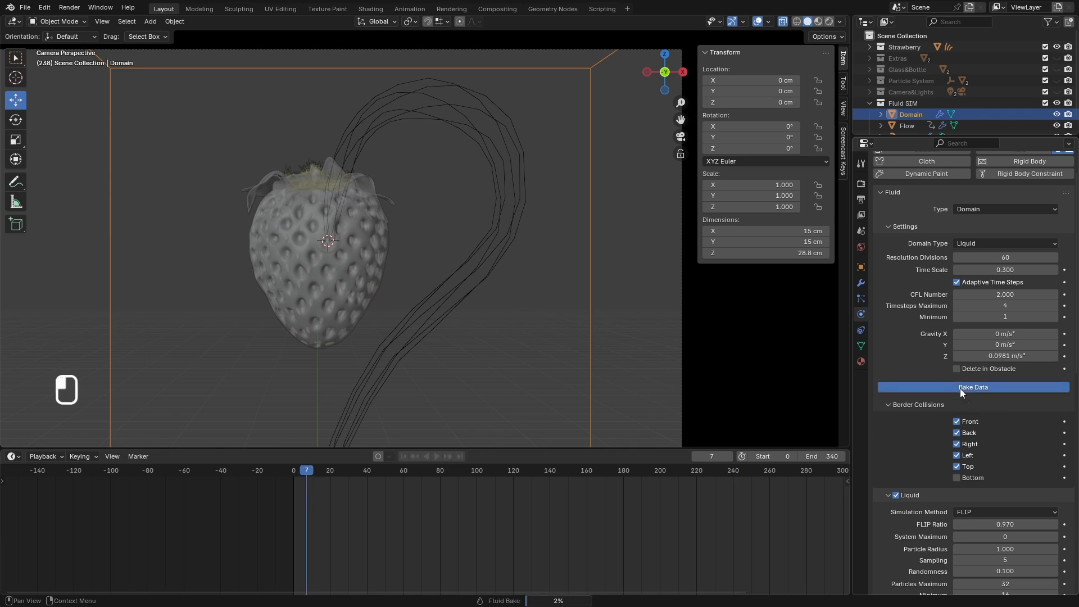
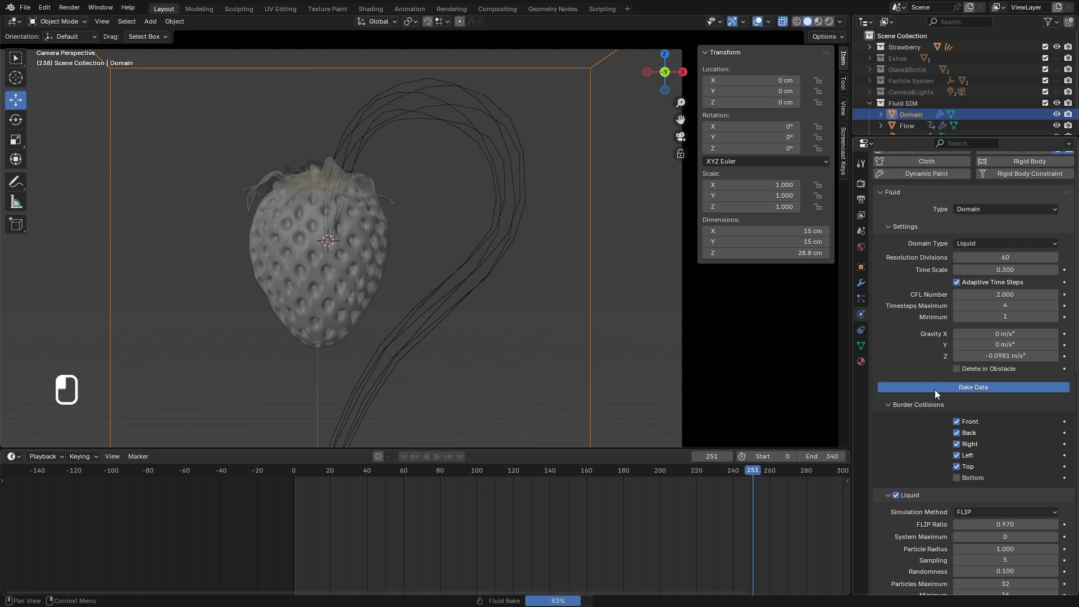
# Play back the baked liquid flow through the camera up to frame 124, then rewind to the start of the timeline.
pyautogui.click(436, 456)
pyautogui.press('space')
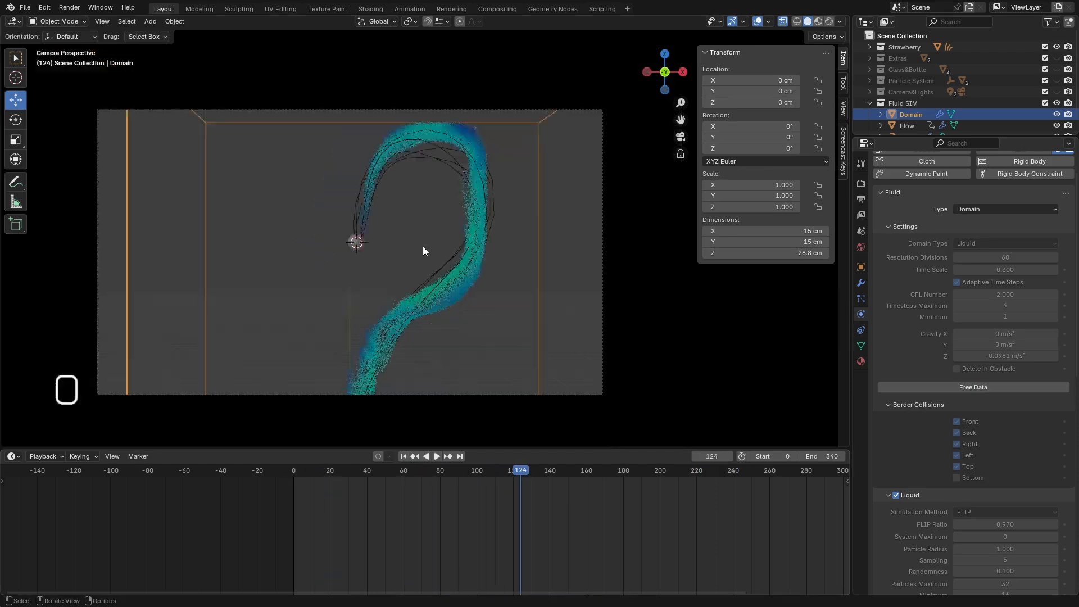
pyautogui.press('Home')
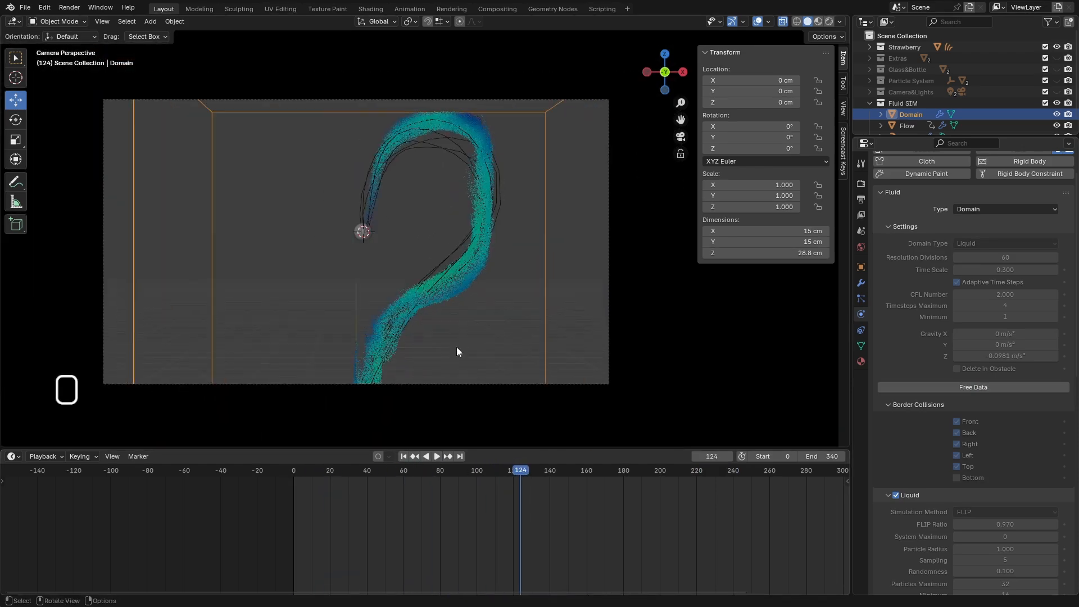
pyautogui.click(403, 456)
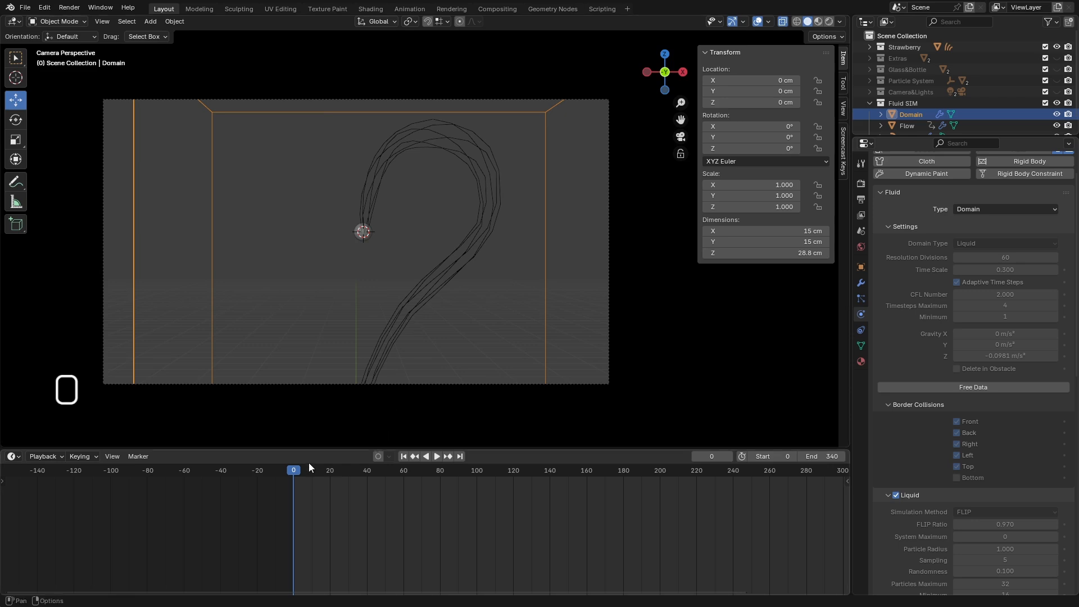
pyautogui.moveTo(310, 467); pyautogui.dragTo(273, 478)
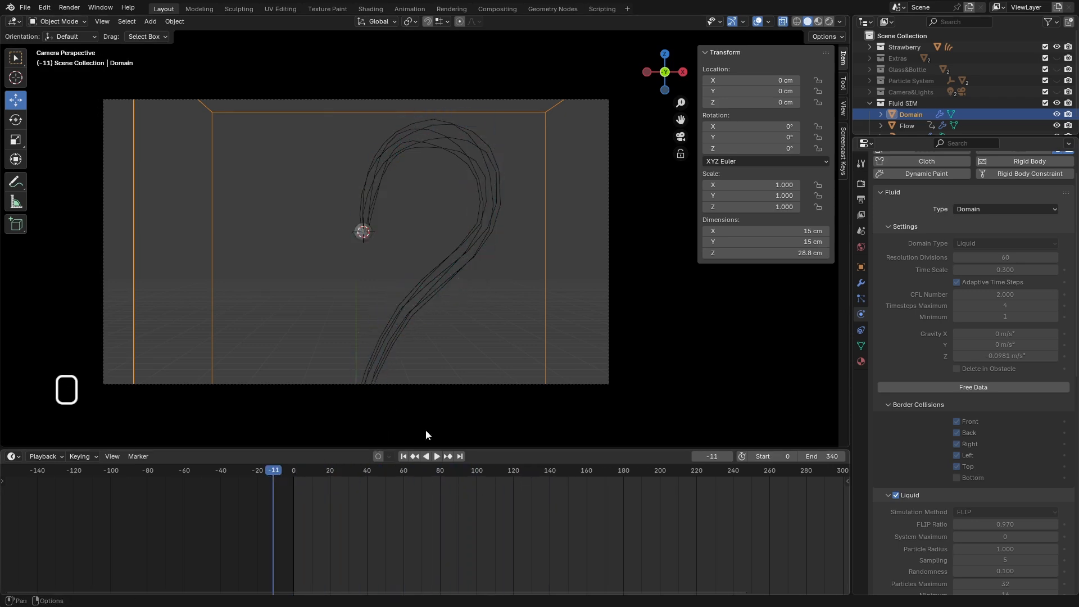
# Set the Flow of the Path's force field to 3.
pyautogui.scroll(-1, 915, 114)
pyautogui.click(910, 121)
pyautogui.click(999, 292)
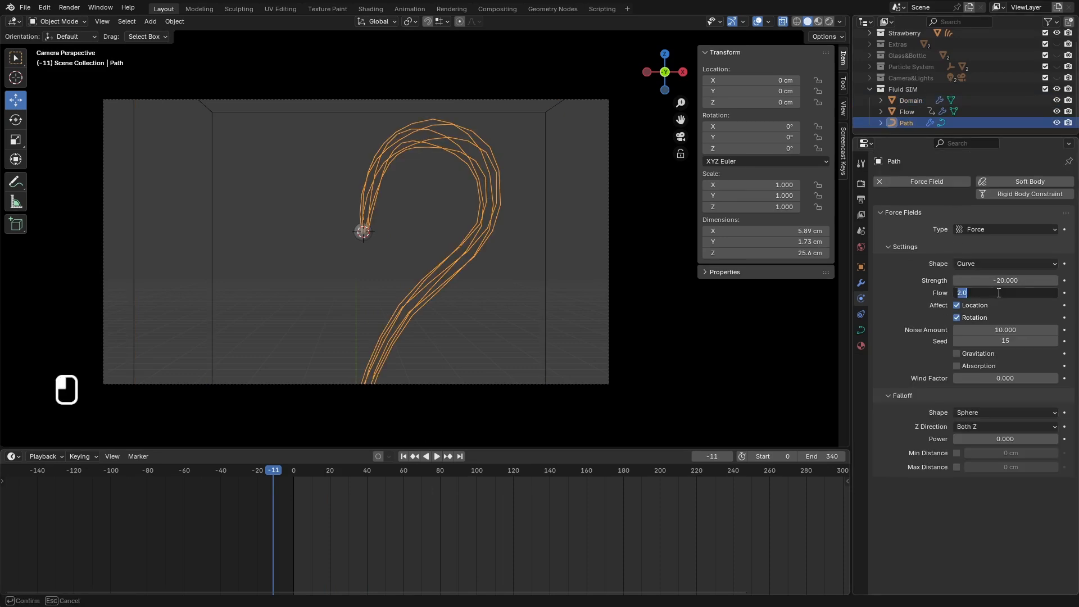
pyautogui.write('3')
pyautogui.press('Return')
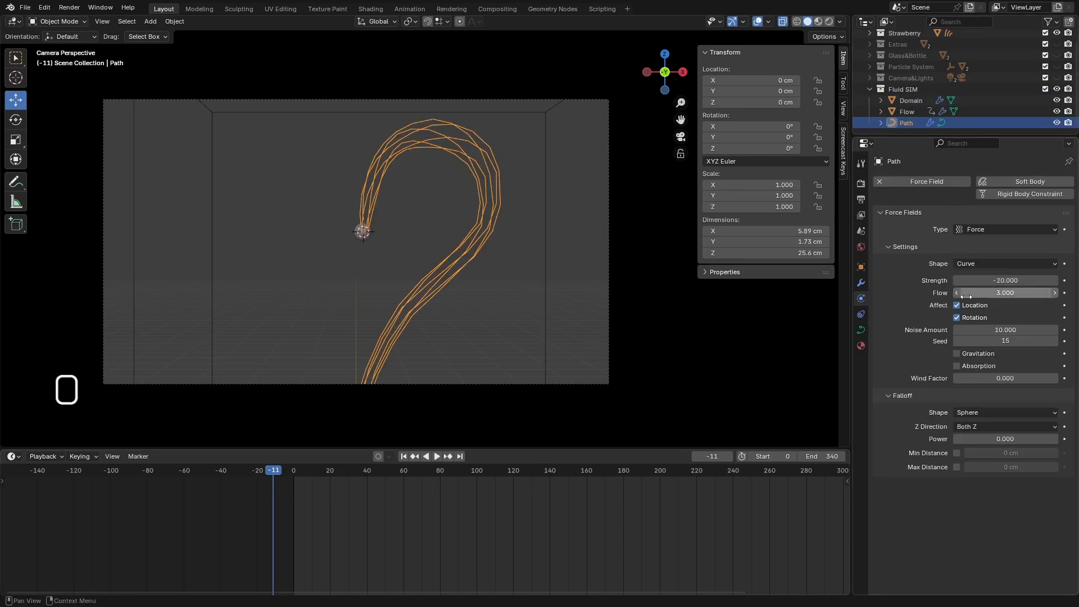
# Return to frame 0 and rebake the Domain's fluid data.
pyautogui.click(404, 456)
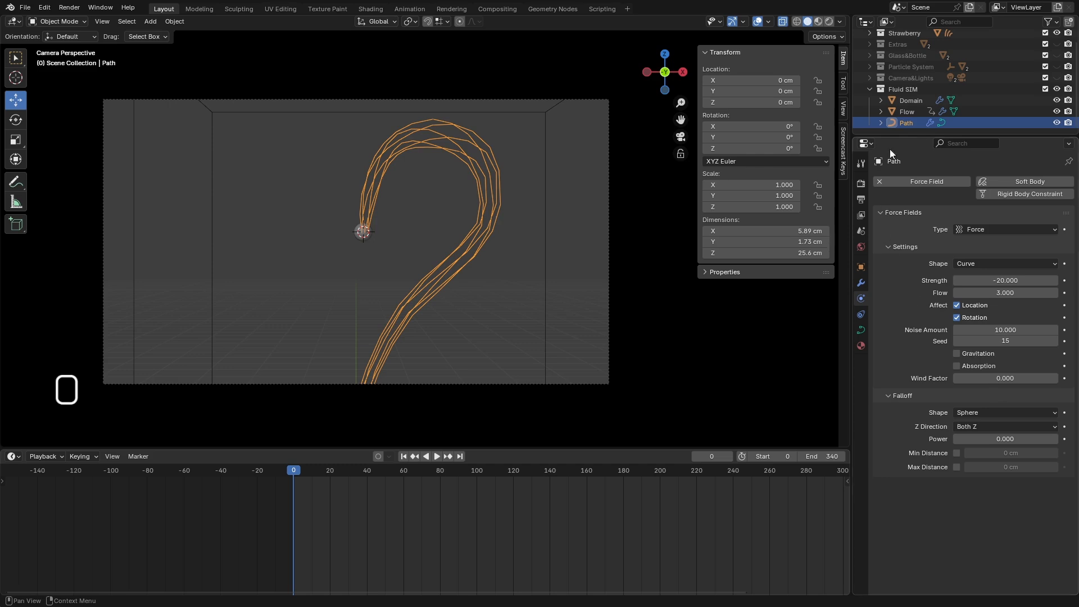
pyautogui.click(909, 101)
pyautogui.click(973, 432)
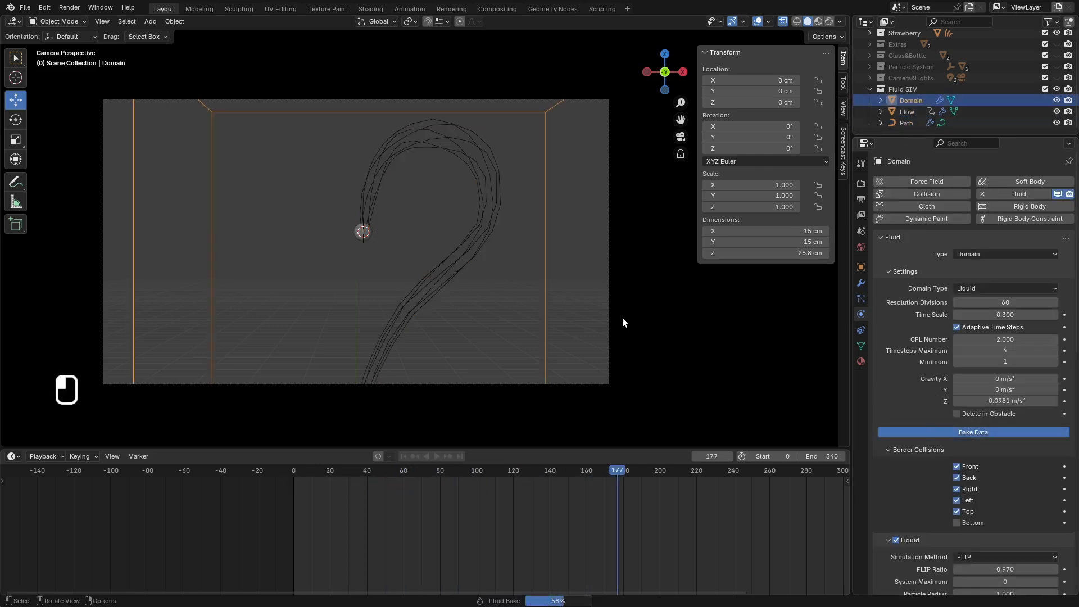
# Play back the new bake to frame 122 and scrub back to frame 33 to examine the flow.
pyautogui.click(436, 456)
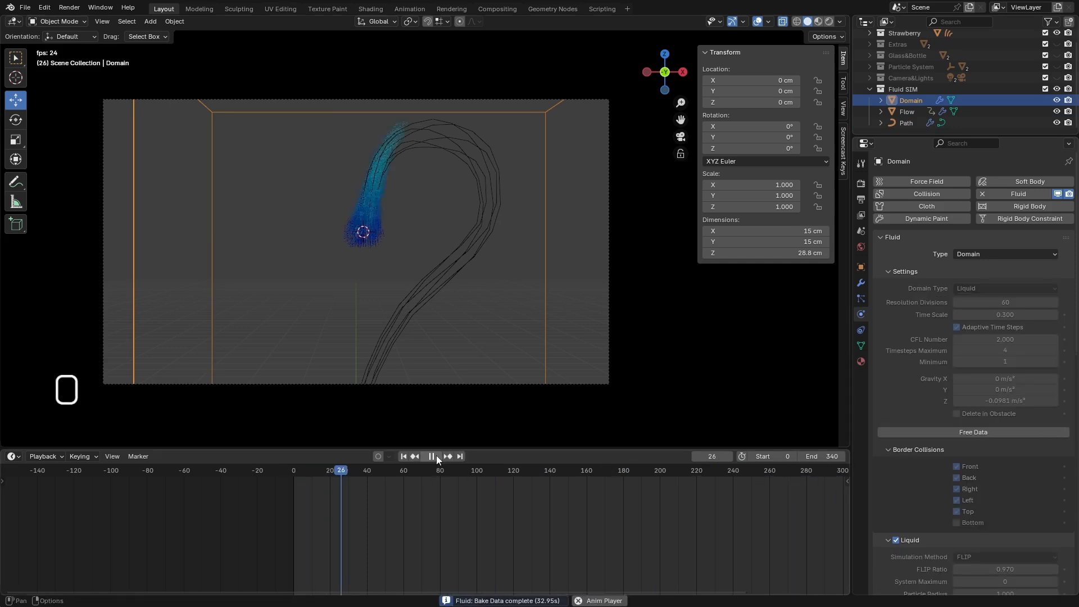
pyautogui.click(436, 457)
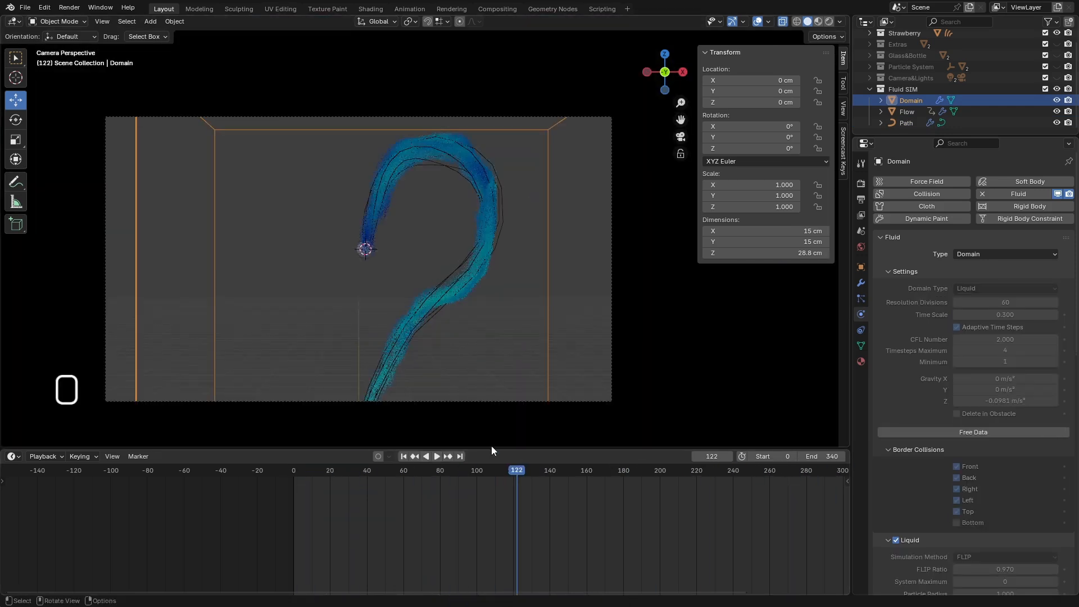
pyautogui.moveTo(517, 470); pyautogui.dragTo(354, 481)
# Bake the Domain's fluid mesh.
pyautogui.scroll(-5, 936, 406)
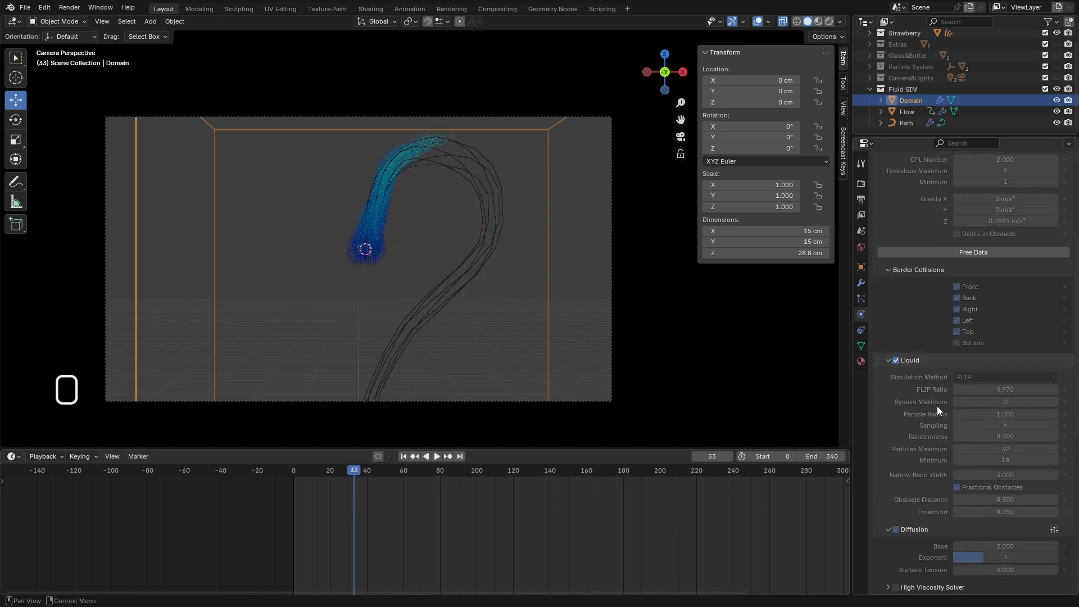
pyautogui.scroll(-10, 935, 410)
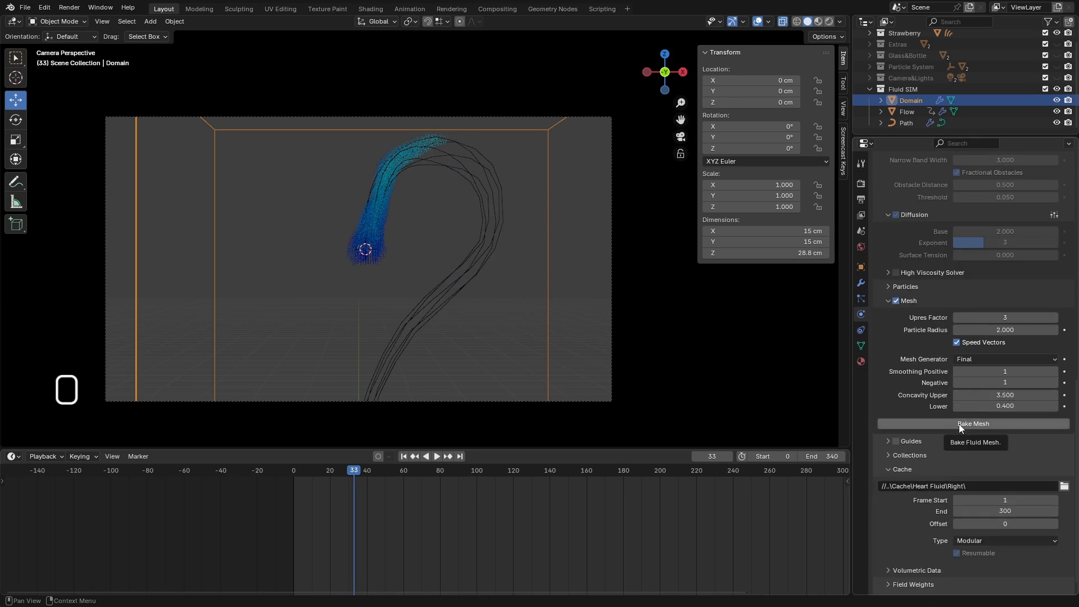
pyautogui.click(959, 424)
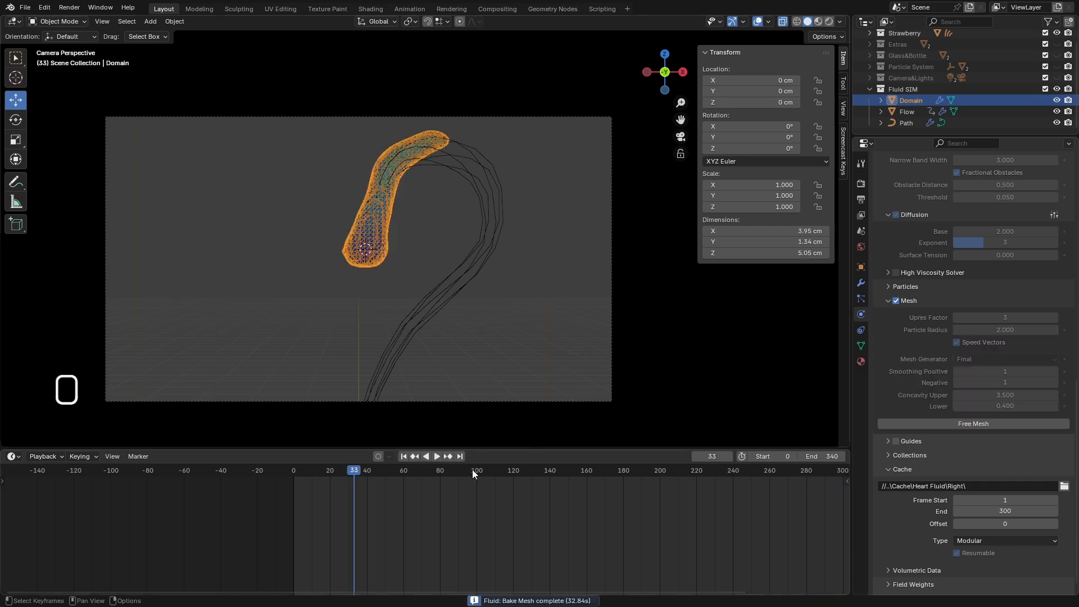
# Play back the baked liquid mesh and scrub back to frame 0.
pyautogui.click(437, 455)
pyautogui.click(437, 455)
pyautogui.moveTo(724, 475); pyautogui.dragTo(293, 472)
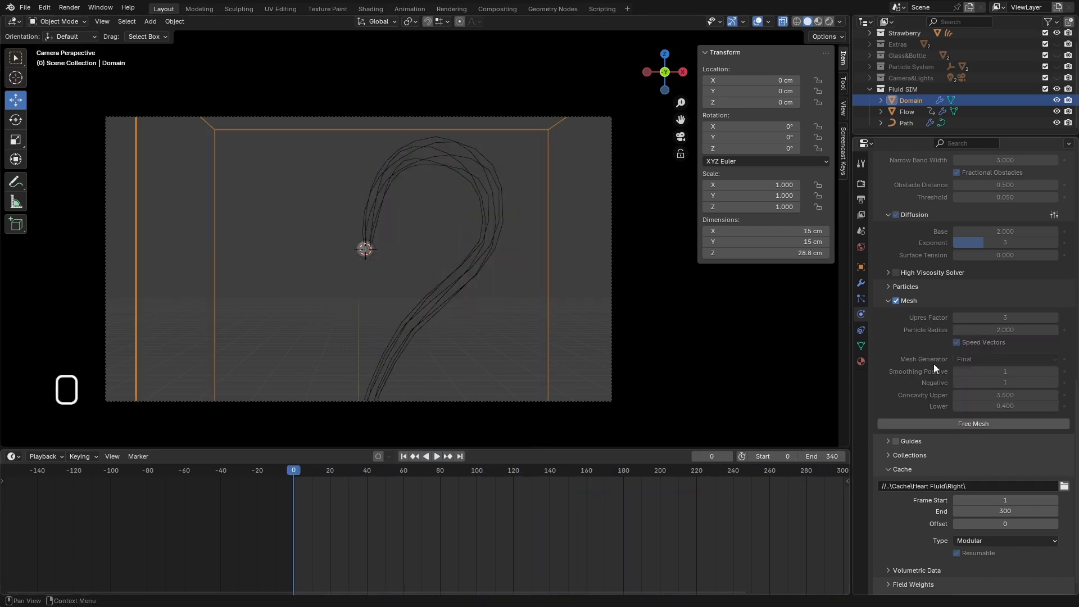
# Free the Domain's baked data and set its resolution divisions to 128.
pyautogui.scroll(15, 934, 369)
pyautogui.click(973, 387)
pyautogui.doubleClick(1008, 258)
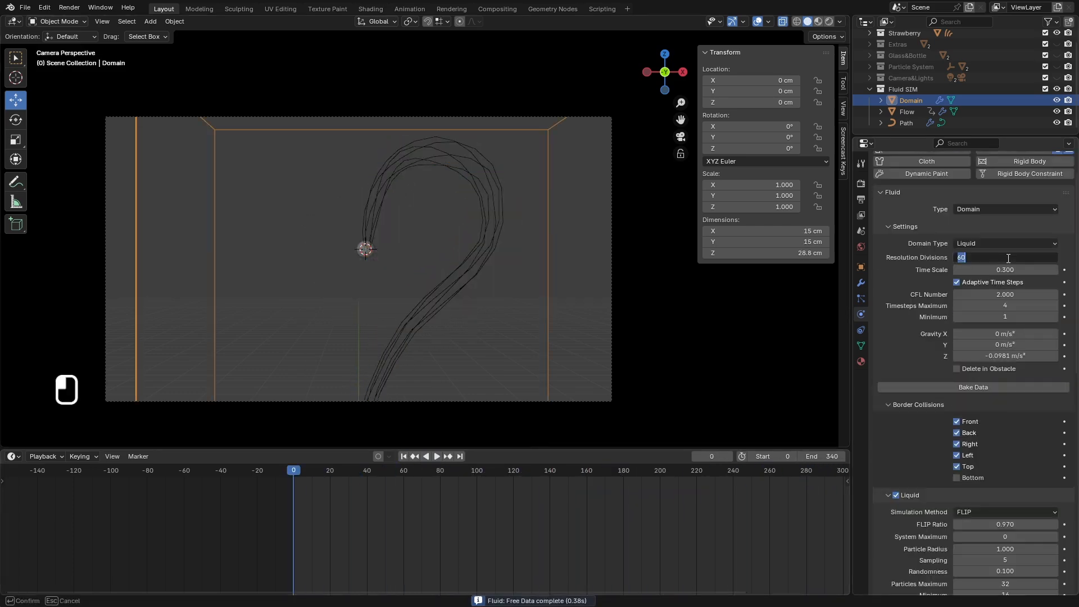
pyautogui.write('128')
pyautogui.press('Return')
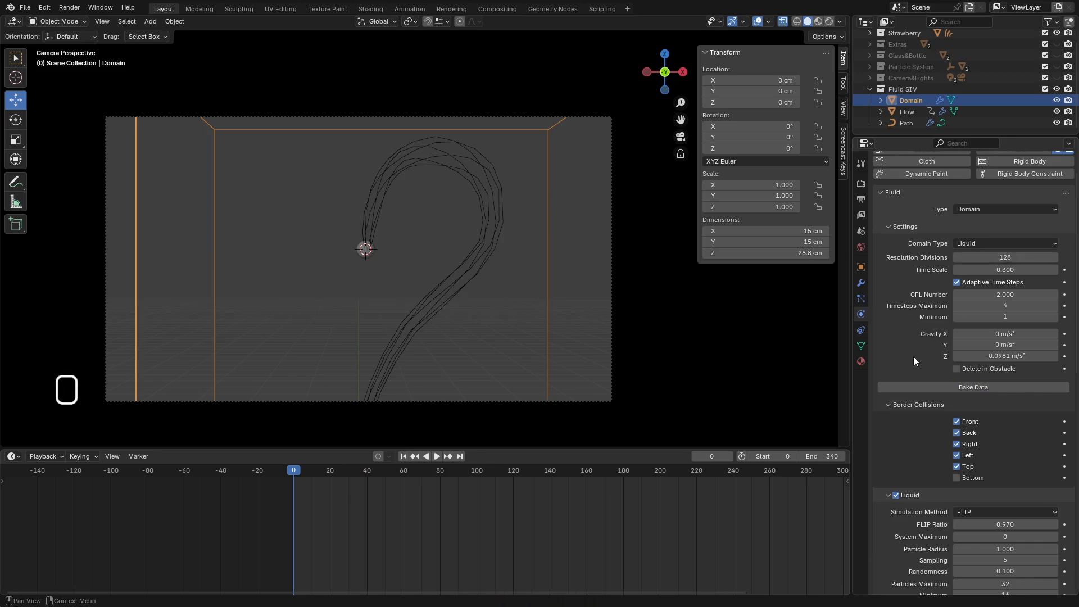
# Bake the Domain's fluid data, play back the liquid particles and return to frame 1.
pyautogui.click(952, 386)
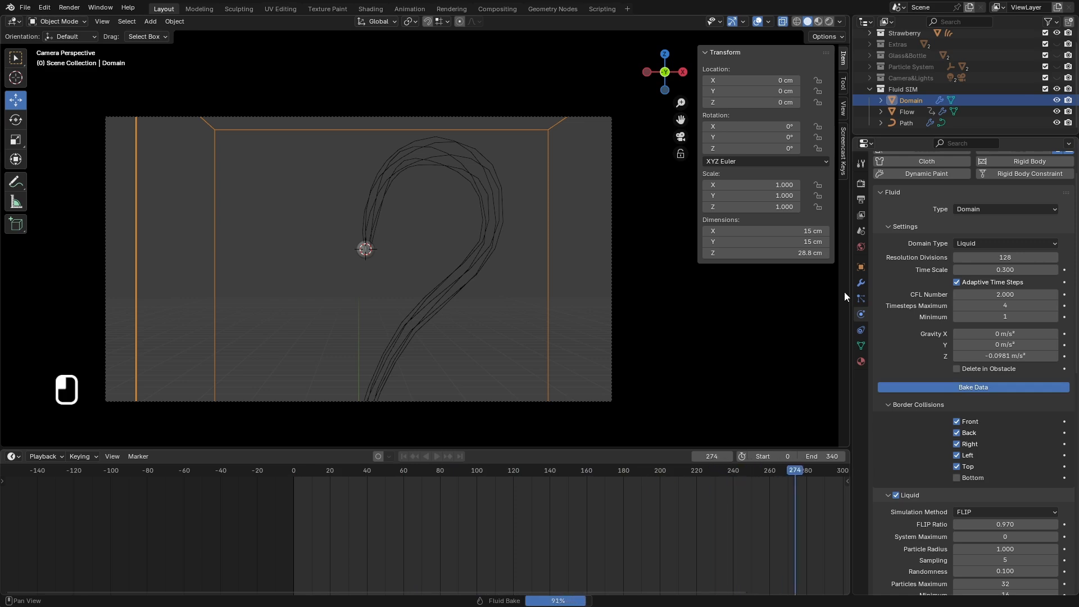
pyautogui.click(437, 456)
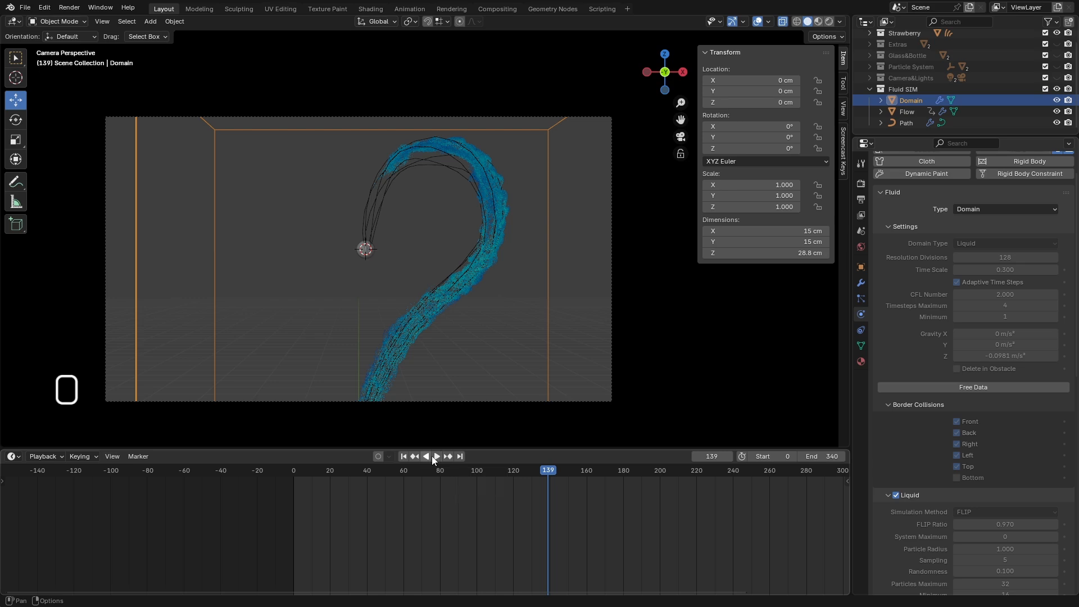
pyautogui.moveTo(545, 472); pyautogui.dragTo(295, 490)
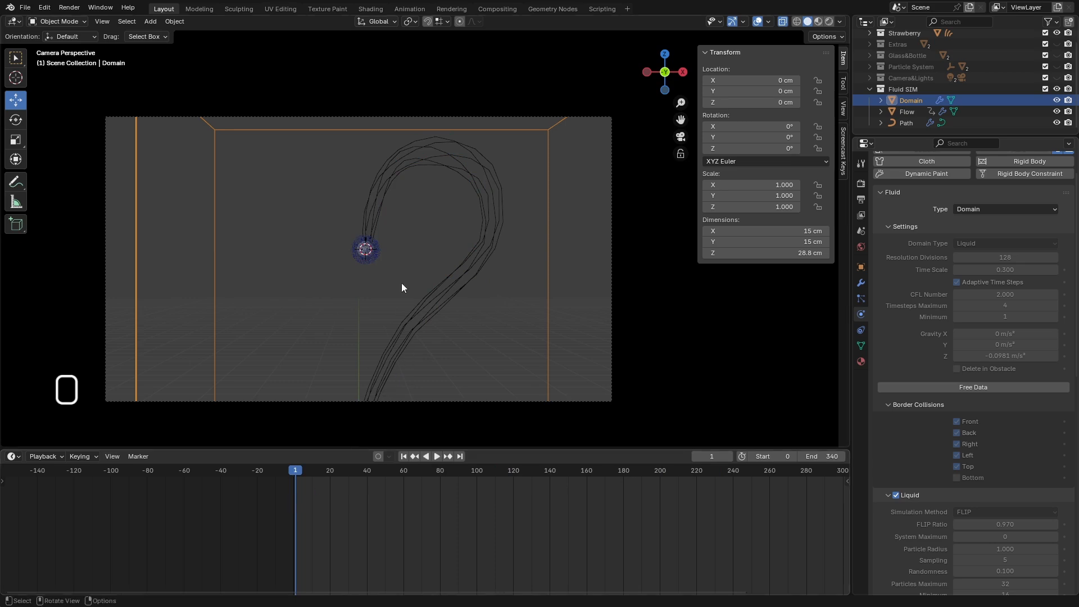
# Save the file, bake the Domain's fluid mesh and scrub the result to frame 158.
pyautogui.hotkey('ctrl', 's')
pyautogui.scroll(-15, 916, 458)
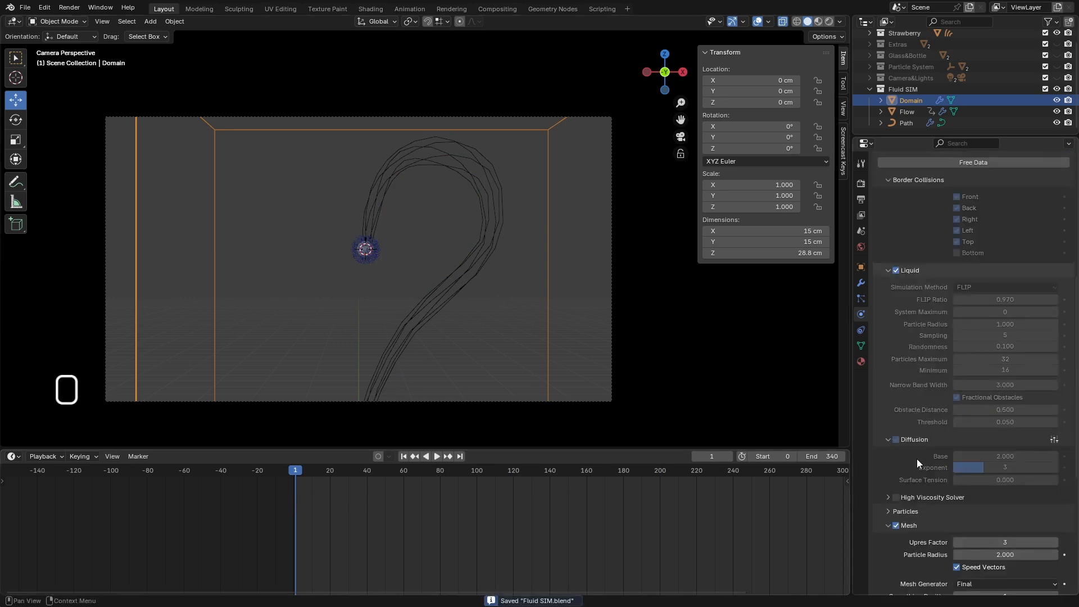
pyautogui.click(910, 491)
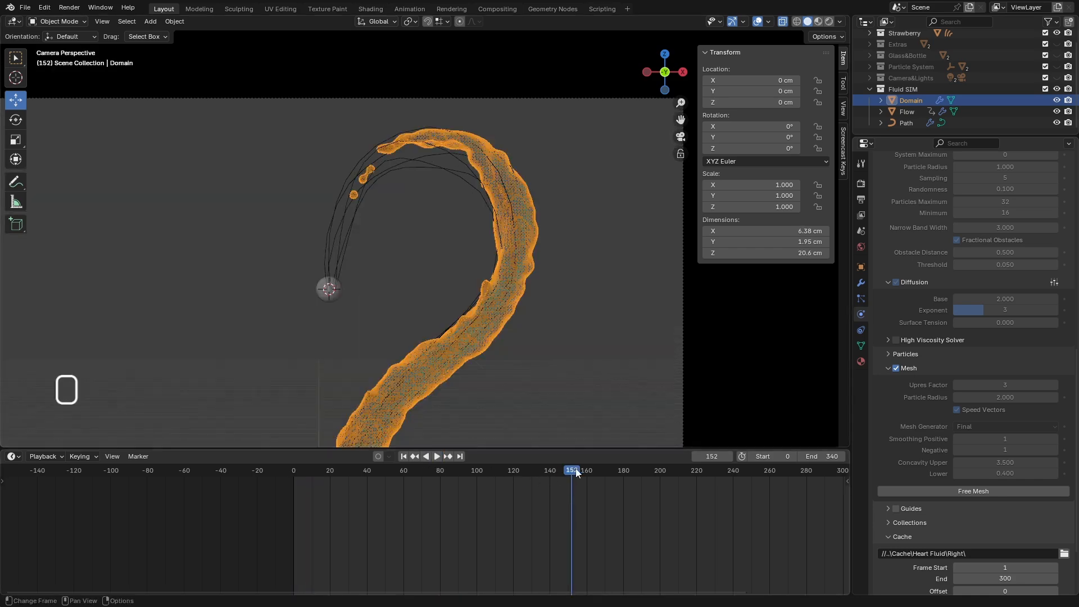
pyautogui.moveTo(577, 472)
pyautogui.mouseDown()
pyautogui.moveTo(703, 475)
pyautogui.moveTo(528, 485)
pyautogui.moveTo(493, 476)
pyautogui.moveTo(583, 477)
pyautogui.mouseUp()
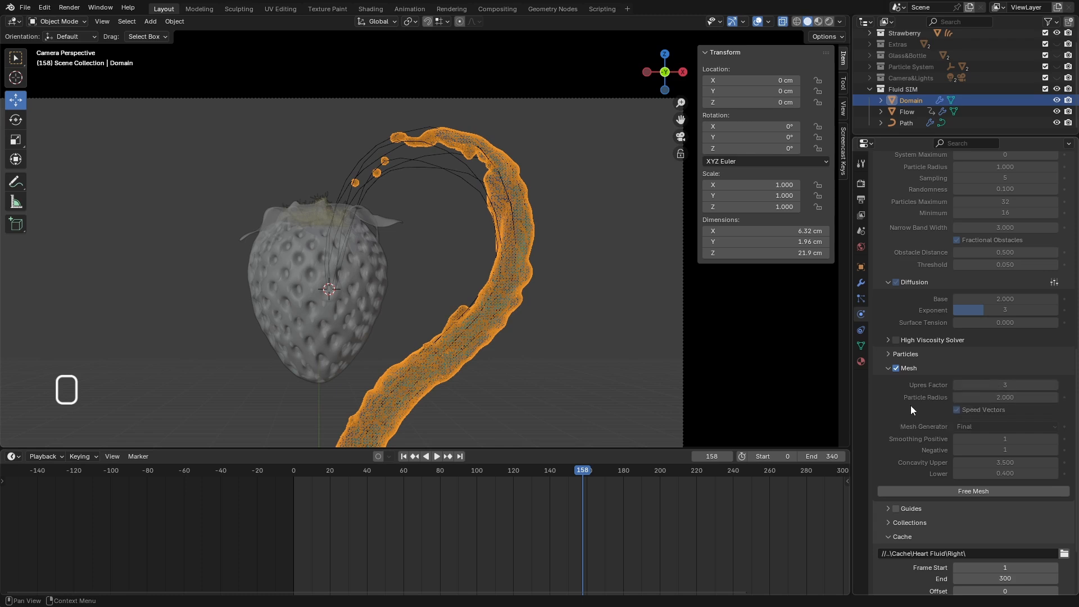
pyautogui.click(519, 222)
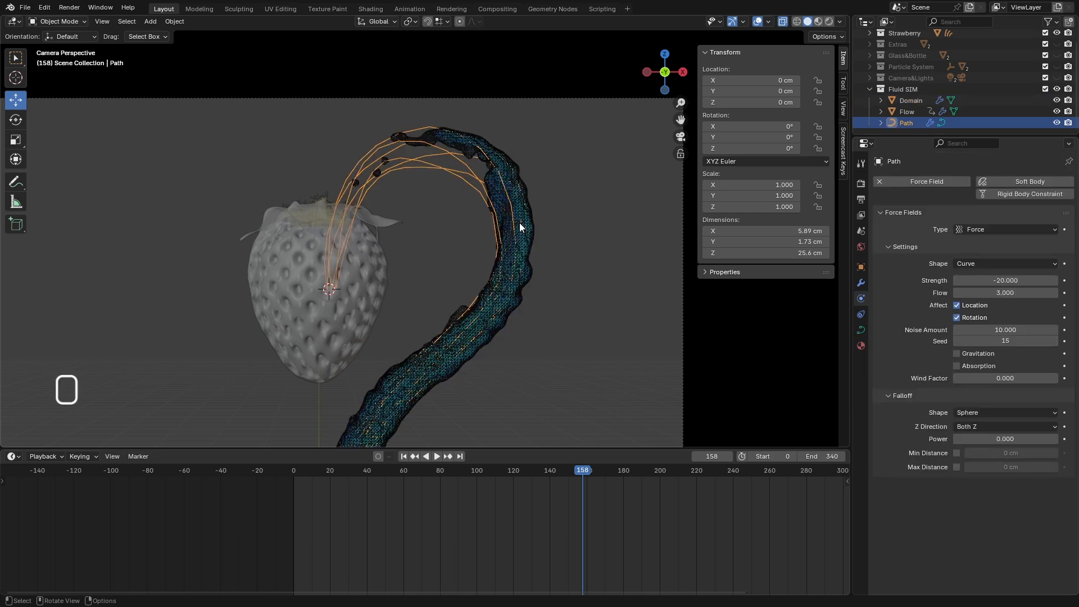
pyautogui.hotkey('shift', 'w')
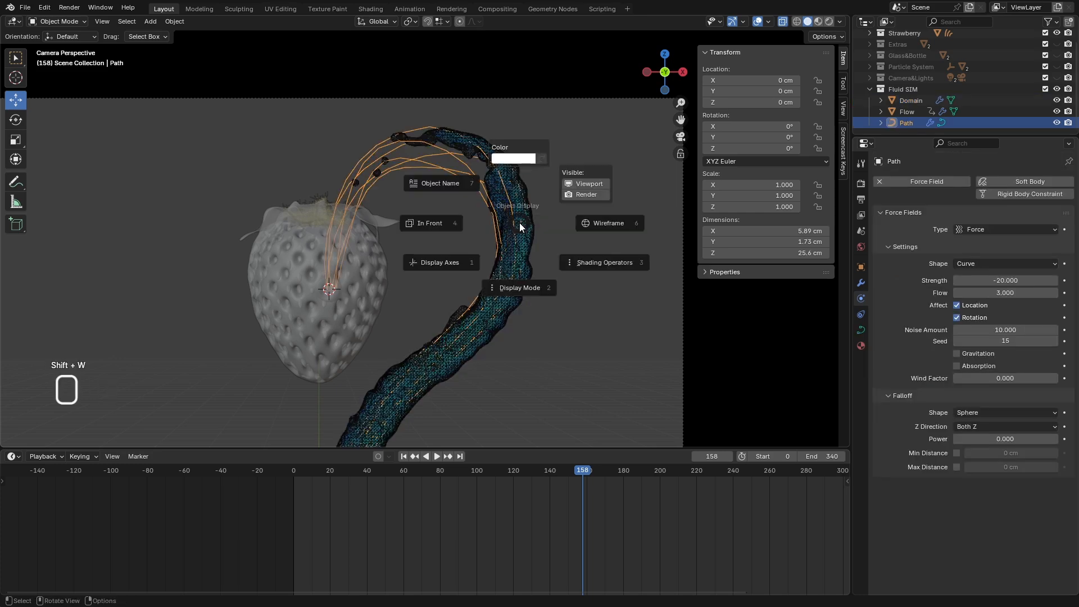
pyautogui.click(531, 281)
pyautogui.click(577, 308)
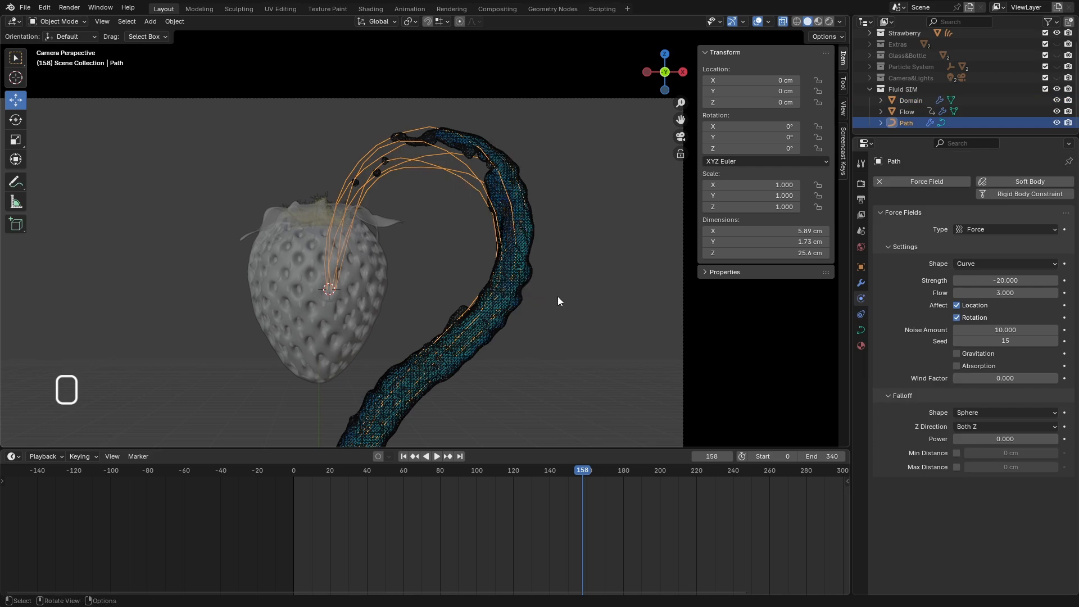
# Change the Domain's viewport display so the liquid mesh is drawn as a solid surface without wireframe.
pyautogui.click(524, 255)
pyautogui.click(769, 21)
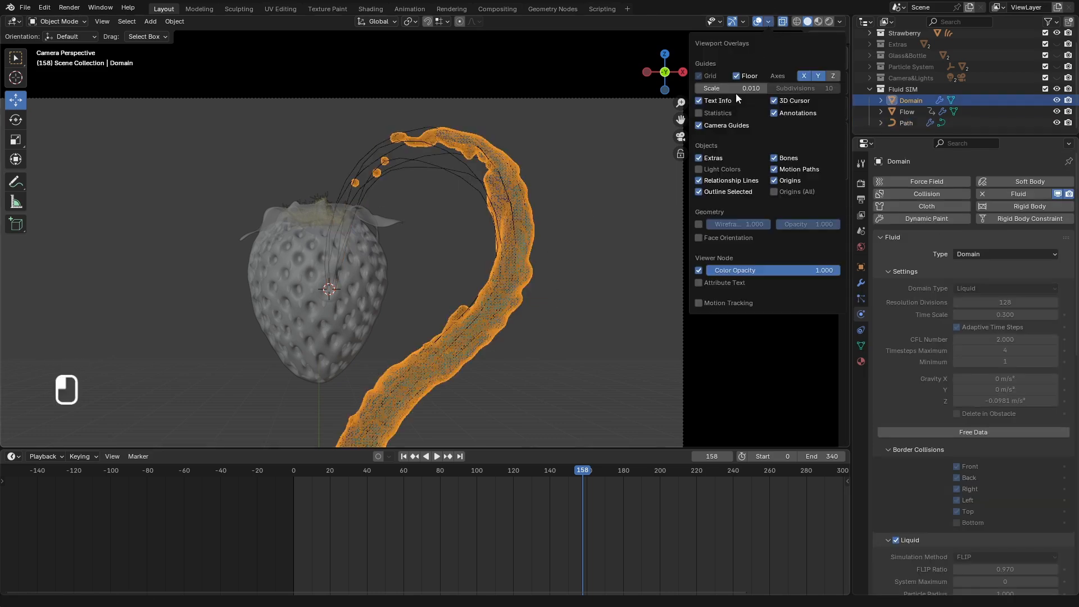
pyautogui.hotkey('shift', 'w')
pyautogui.click(520, 338)
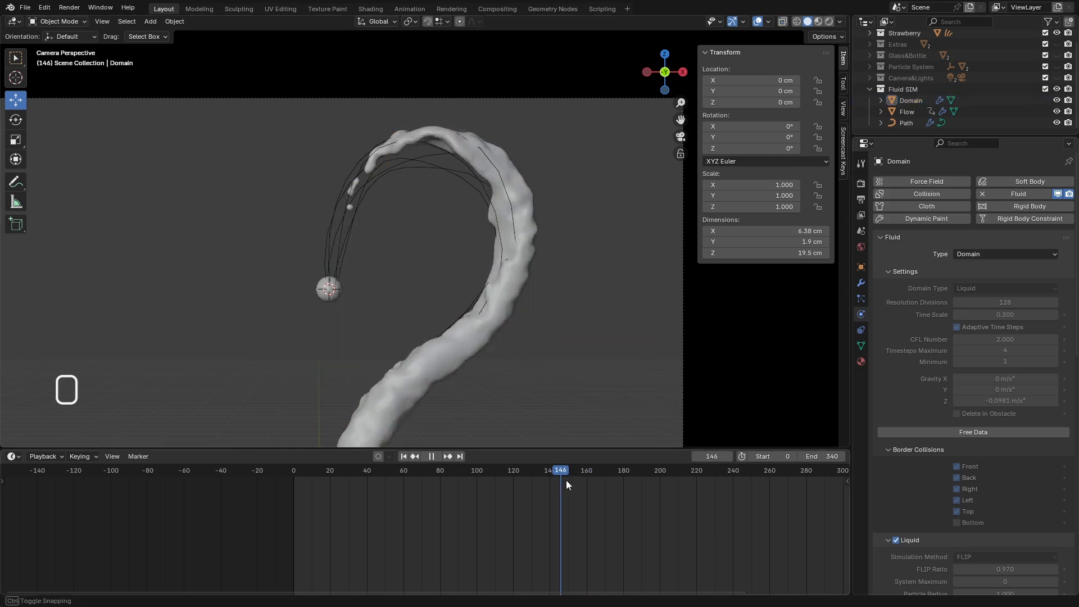
# Scrub to frame 194, switch the viewport to rendered shading and go back to frame 113.
pyautogui.moveTo(566, 480)
pyautogui.mouseDown()
pyautogui.moveTo(716, 501)
pyautogui.moveTo(470, 484)
pyautogui.moveTo(649, 466)
pyautogui.mouseUp()
pyautogui.click(830, 24)
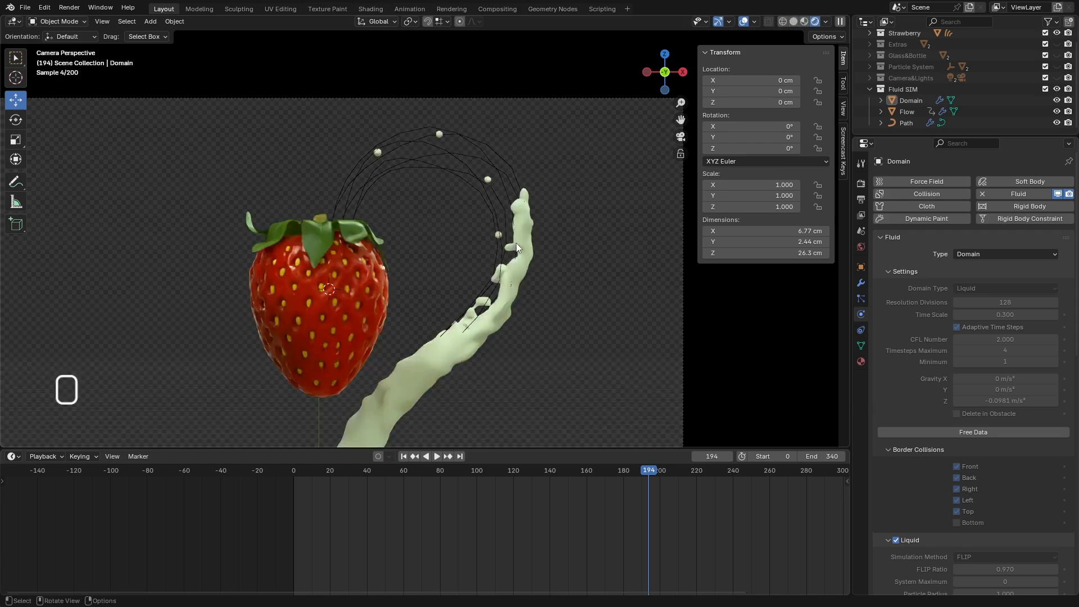
pyautogui.moveTo(444, 473)
pyautogui.mouseDown()
pyautogui.moveTo(413, 477)
pyautogui.moveTo(507, 494)
pyautogui.moveTo(686, 490)
pyautogui.moveTo(499, 484)
pyautogui.mouseUp()
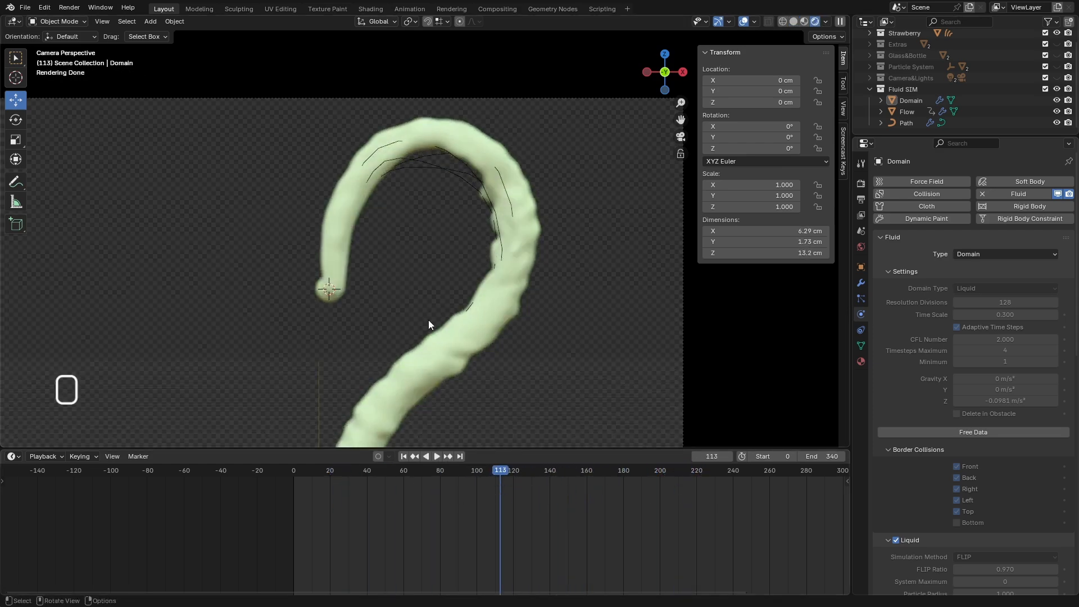
# Examine the rendered liquid from another angle and review the Domain's Diffusion, Mesh and Cache settings.
pyautogui.scroll(-3, 430, 321)
pyautogui.moveTo(543, 318); pyautogui.dragTo(402, 294, button='middle')
pyautogui.scroll(2, 427, 208)
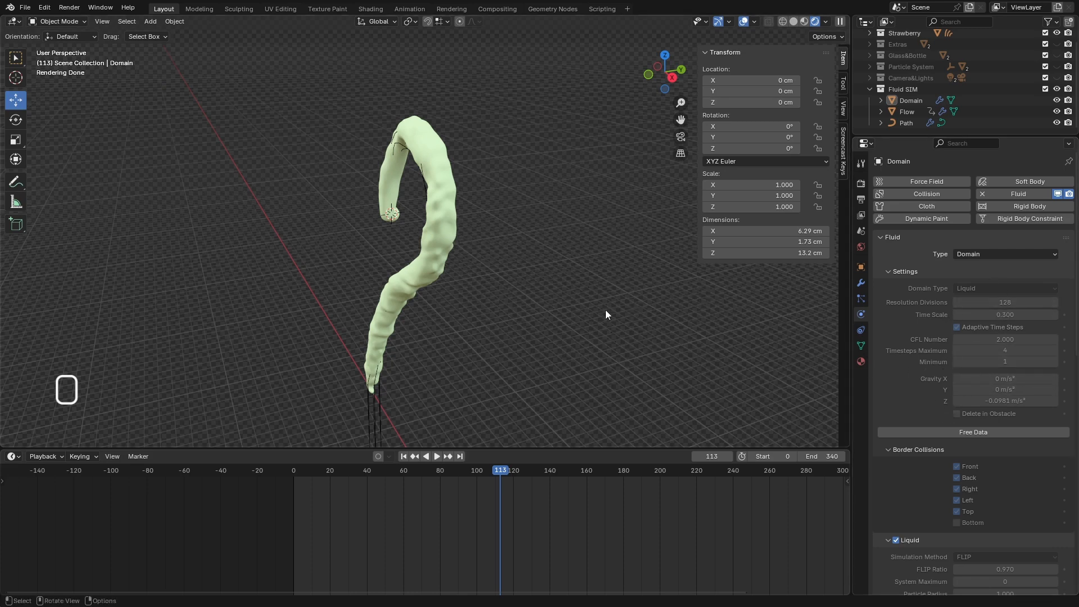
pyautogui.scroll(-15, 966, 337)
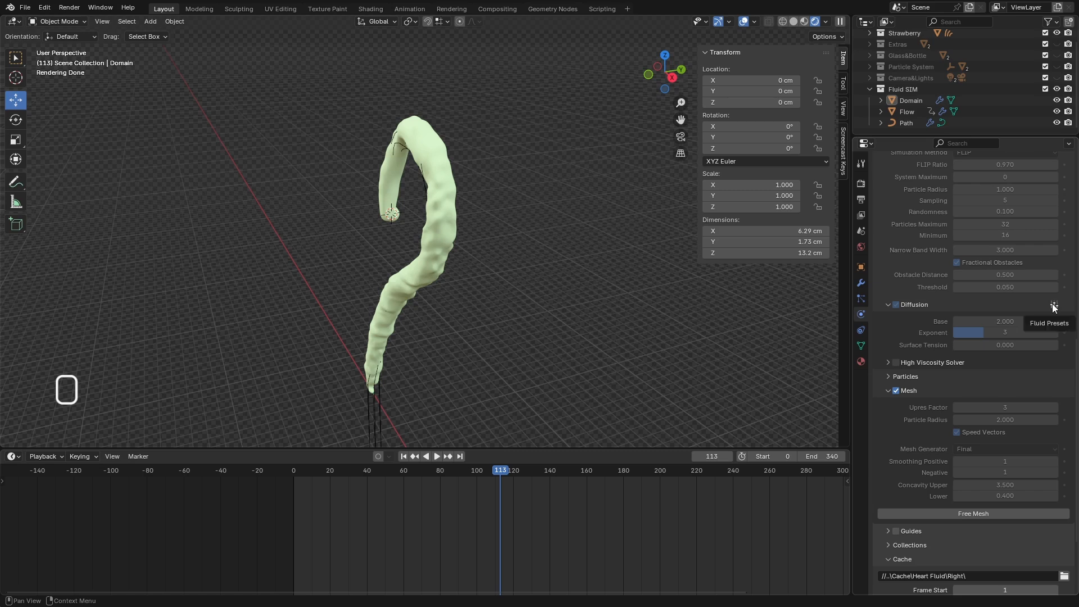
pyautogui.scroll(-4, 904, 366)
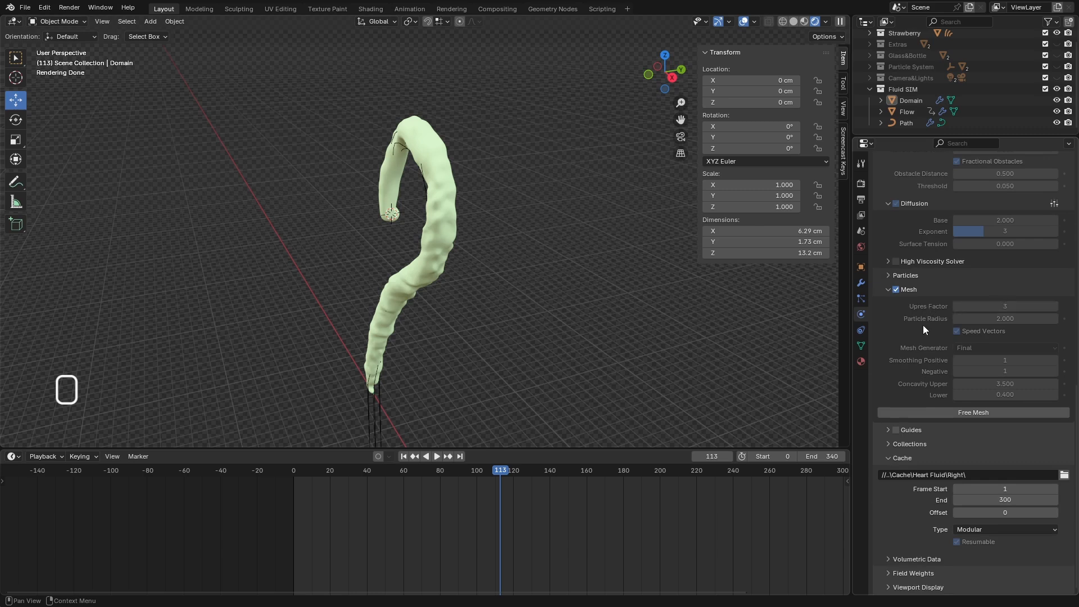
pyautogui.scroll(6, 924, 331)
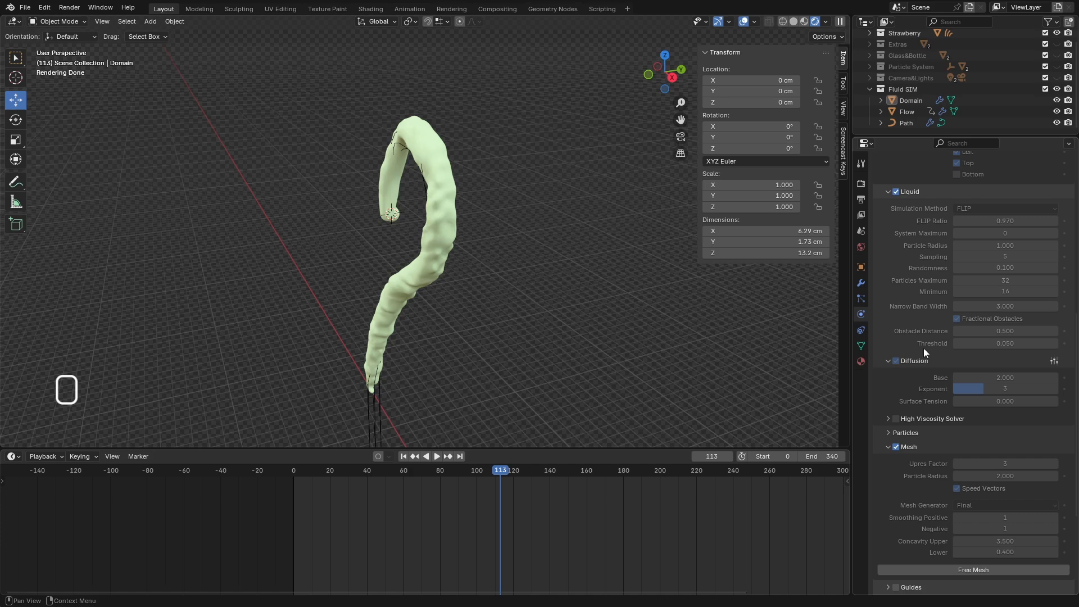
pyautogui.scroll(11, 927, 320)
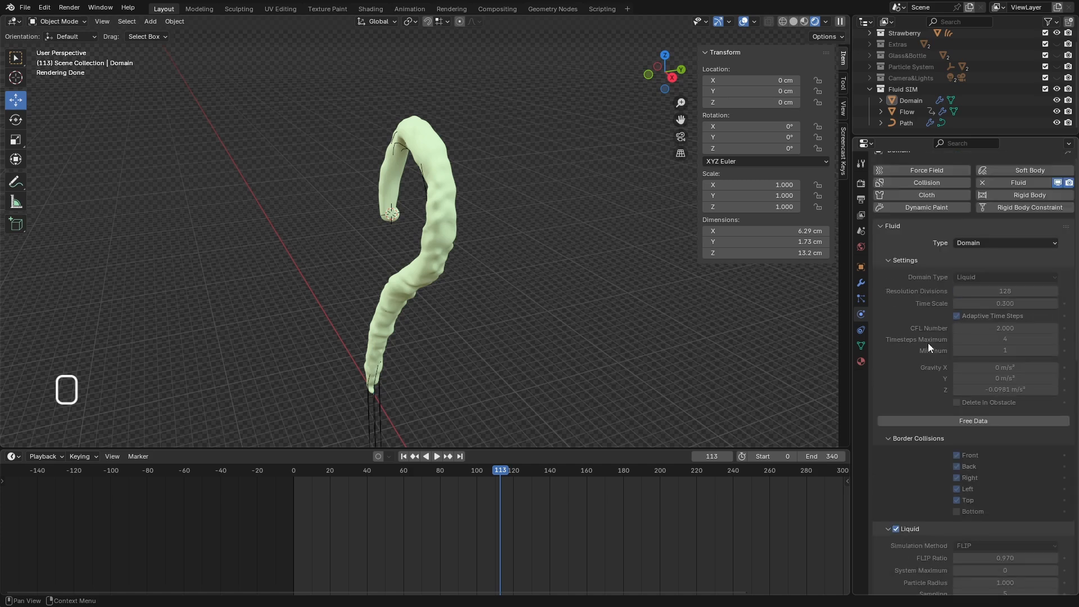
# Assign the existing Milkshake material to the Domain's liquid mesh.
pyautogui.moveTo(203, 304); pyautogui.dragTo(366, 309, button='middle')
pyautogui.scroll(6, 362, 272)
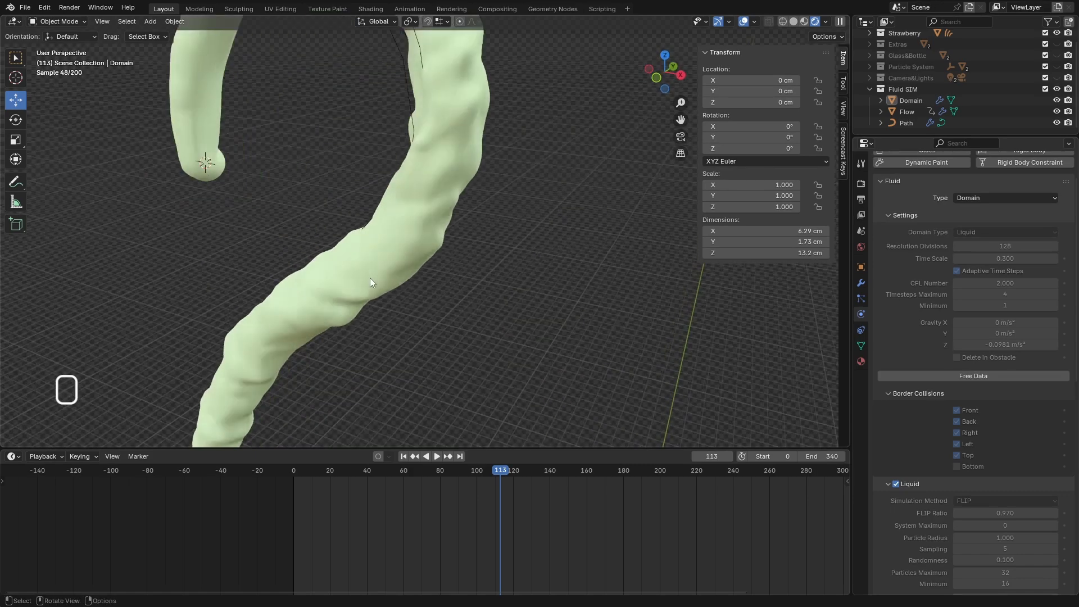
pyautogui.click(371, 277)
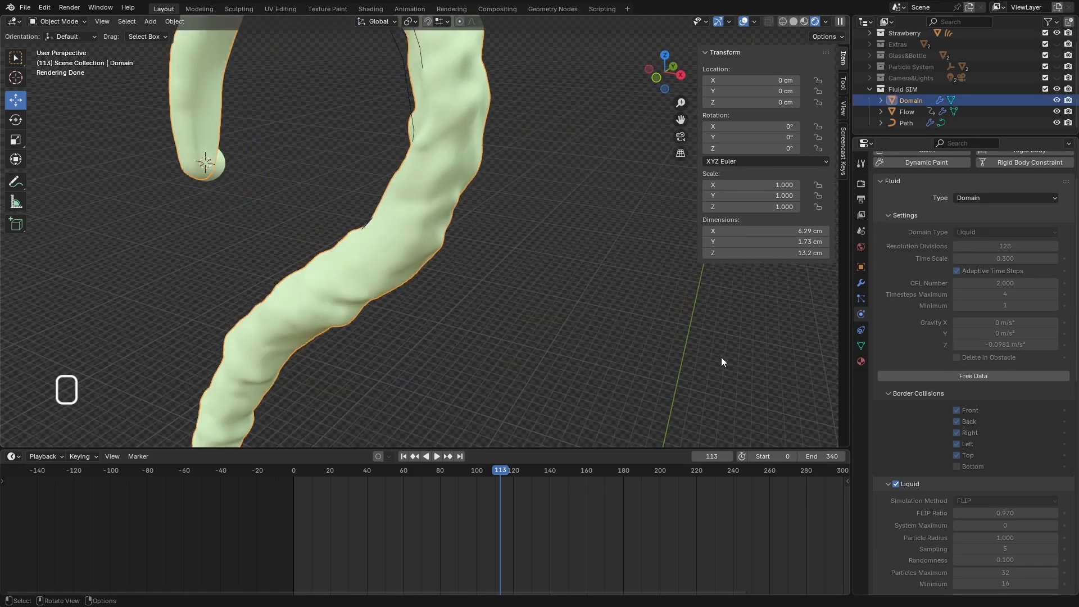
pyautogui.click(861, 362)
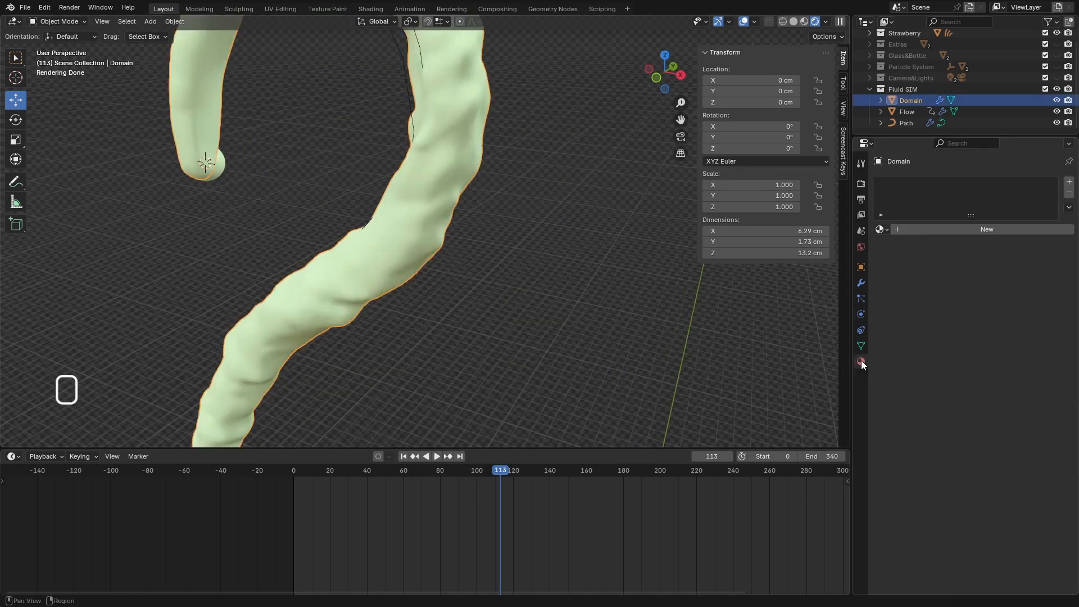
pyautogui.click(881, 229)
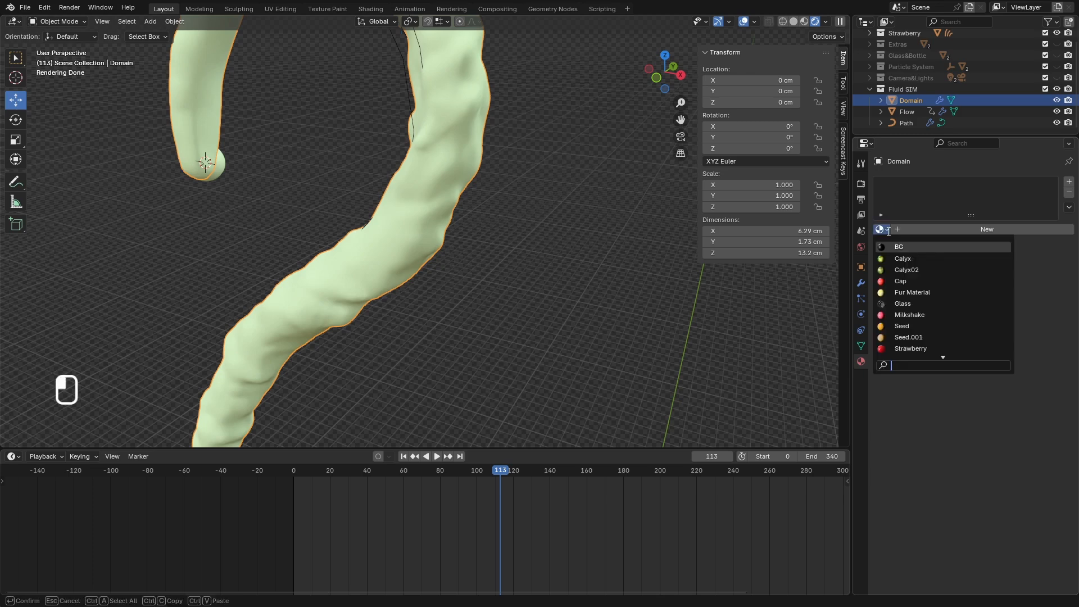
pyautogui.click(910, 315)
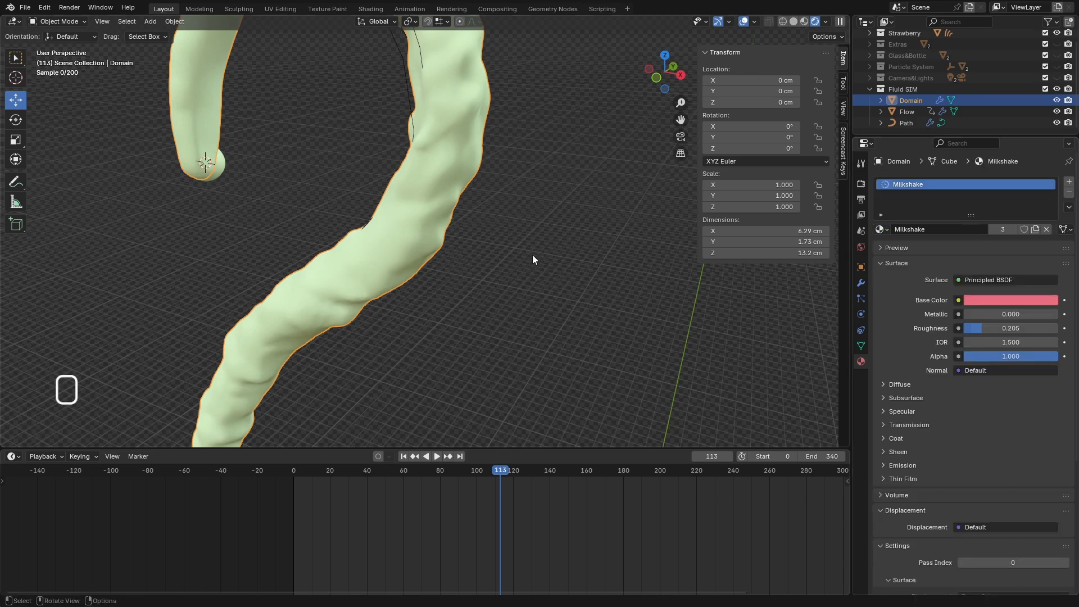
# Shift the Milkshake material's base color from pink slightly toward orange-red and check the liquid from several angles.
pyautogui.scroll(-5, 531, 254)
pyautogui.scroll(4, 507, 256)
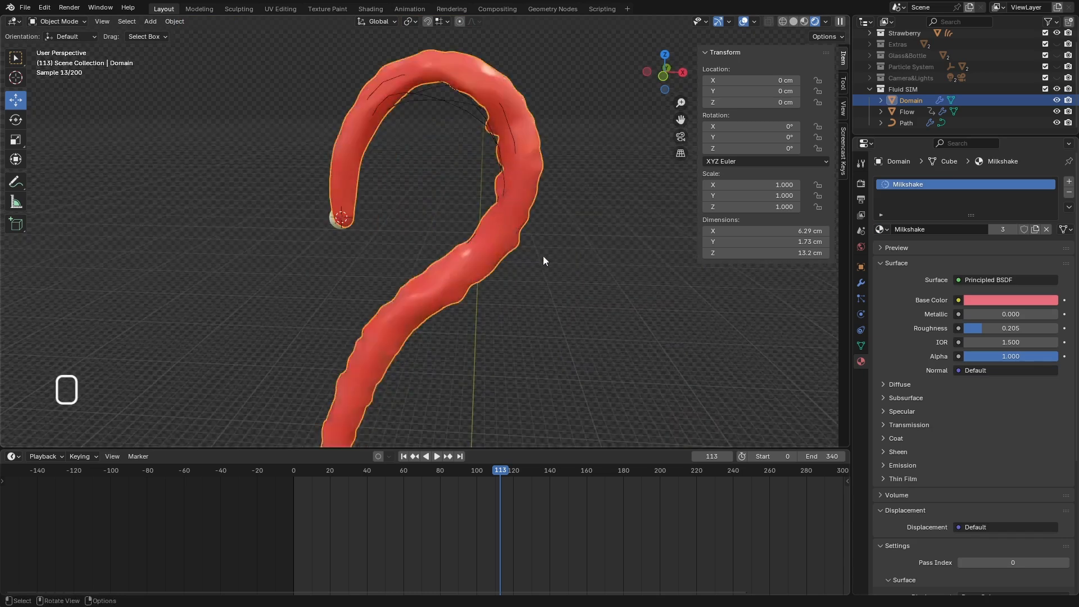
pyautogui.click(1020, 301)
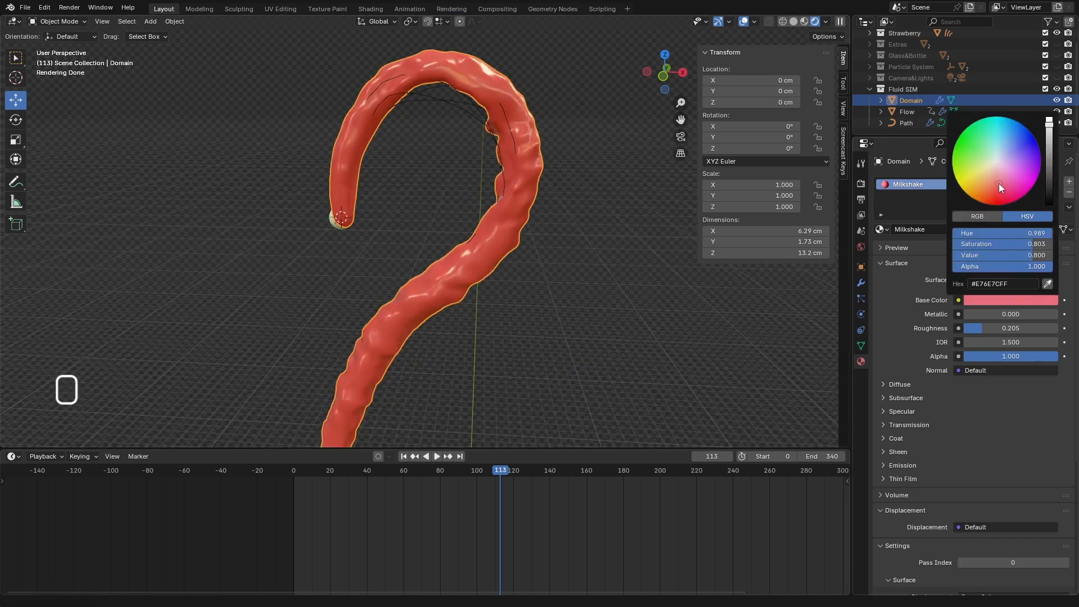
pyautogui.moveTo(999, 183)
pyautogui.mouseDown()
pyautogui.moveTo(996, 163)
pyautogui.moveTo(996, 186)
pyautogui.mouseUp()
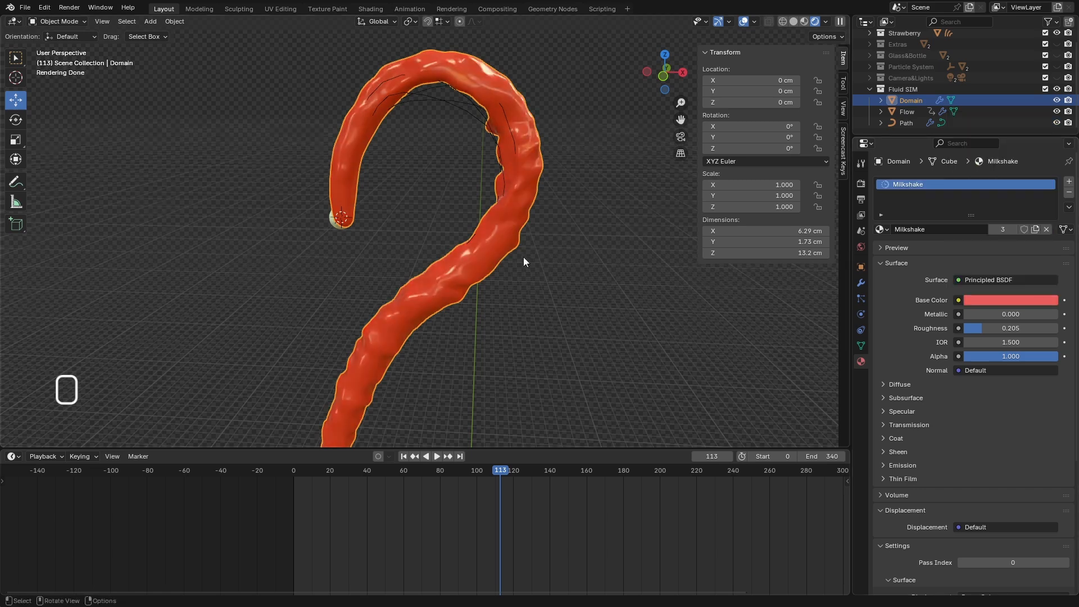
pyautogui.moveTo(523, 257); pyautogui.dragTo(498, 218, button='middle')
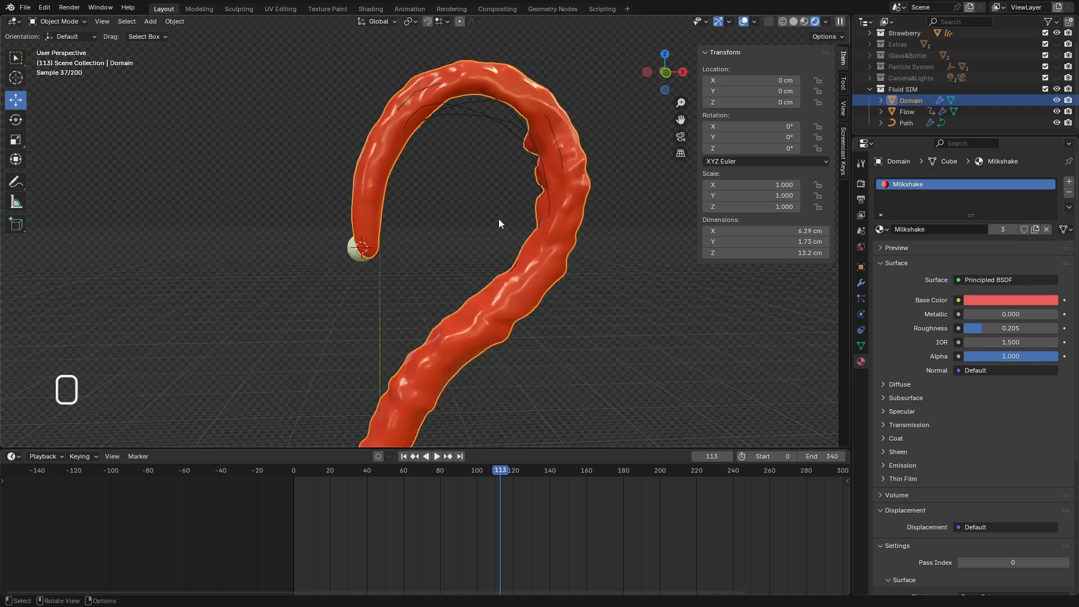
pyautogui.moveTo(554, 244); pyautogui.dragTo(331, 252, button='middle')
pyautogui.scroll(-4, 536, 170)
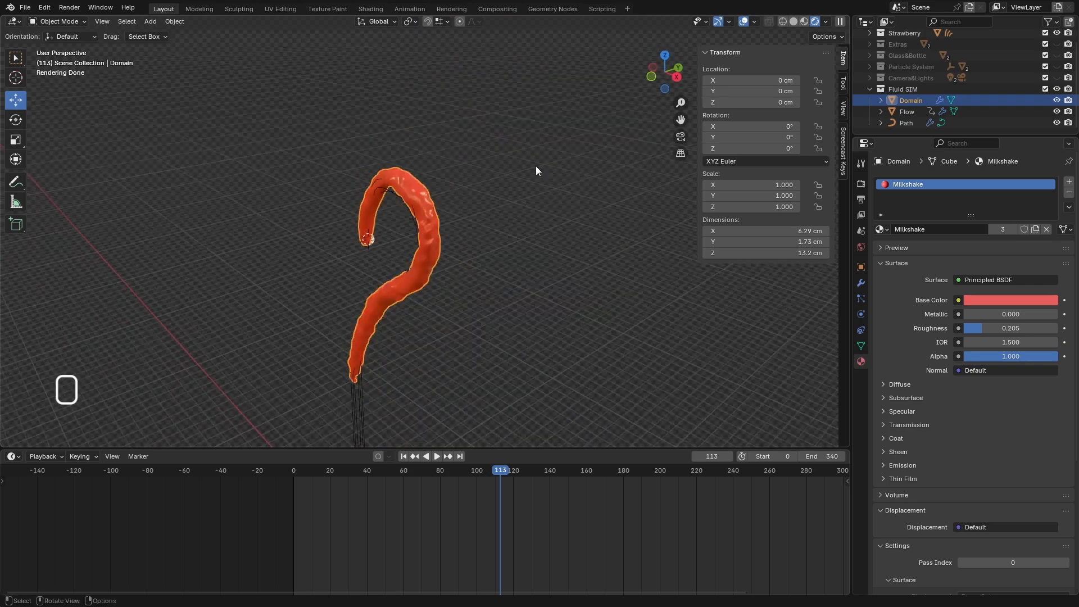
# Show the Camera&Lights collection in the viewport.
pyautogui.scroll(-4, 556, 244)
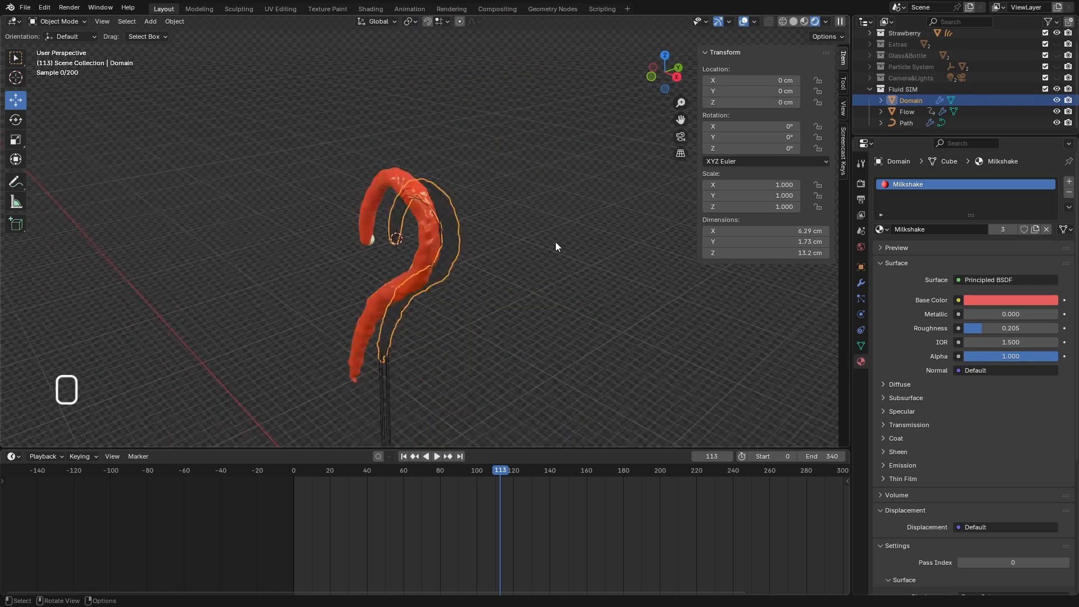
pyautogui.click(1057, 79)
pyautogui.moveTo(386, 207); pyautogui.dragTo(431, 253, button='middle')
pyautogui.scroll(-8, 431, 254)
pyautogui.scroll(5, 602, 233)
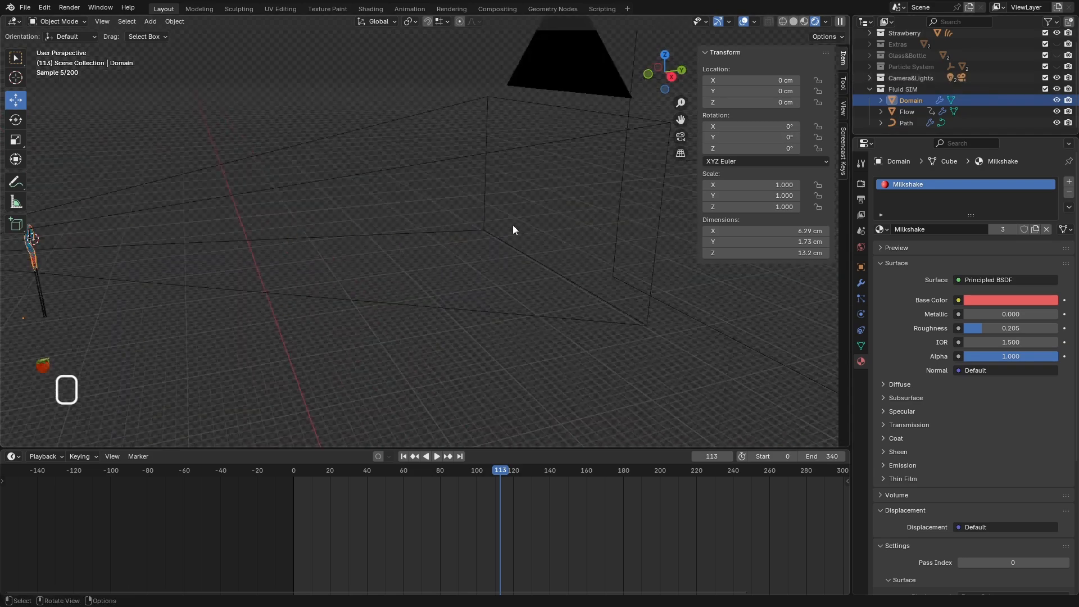
# Move the yellow Area light behind the liquid along the Y axis to about -76.6 cm.
pyautogui.scroll(-6, 512, 226)
pyautogui.moveTo(573, 251); pyautogui.dragTo(581, 254, button='middle')
pyautogui.click(667, 218)
pyautogui.moveTo(516, 260); pyautogui.dragTo(498, 326, button='middle')
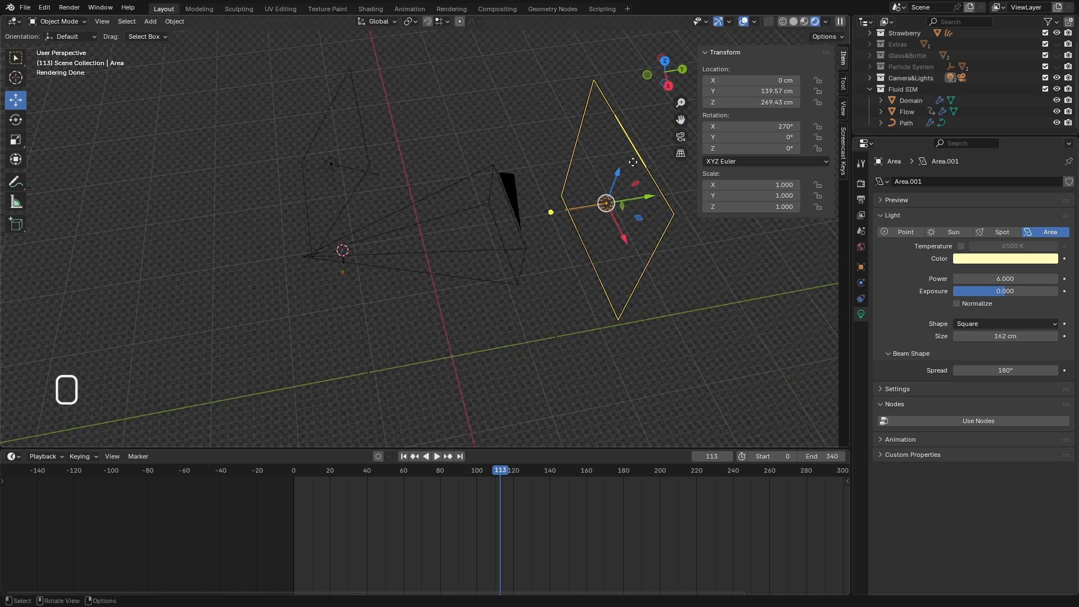
pyautogui.scroll(-1, 307, 304)
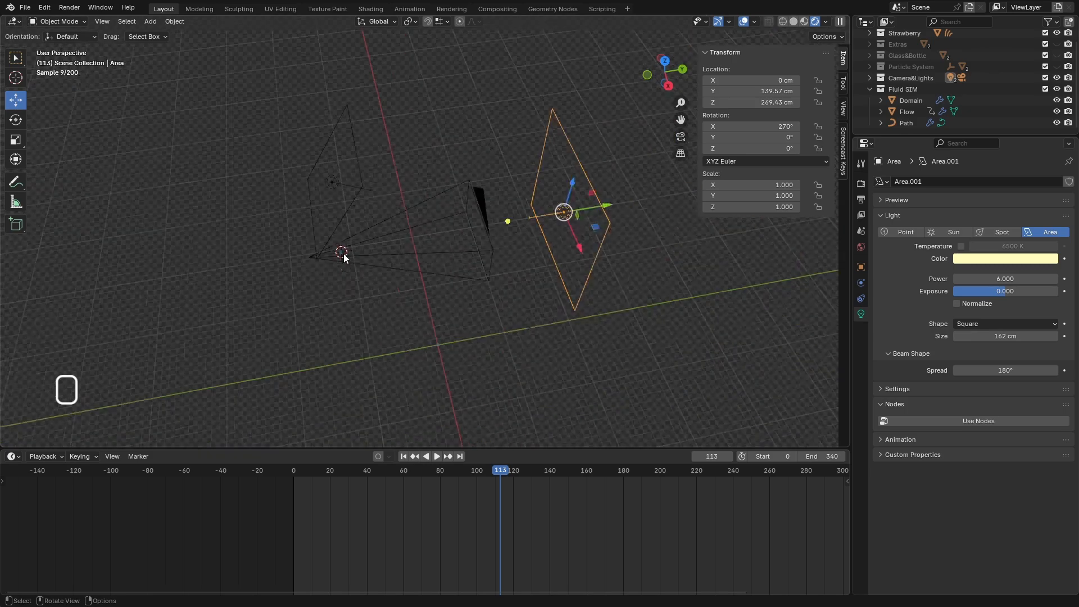
pyautogui.moveTo(605, 206); pyautogui.dragTo(413, 235)
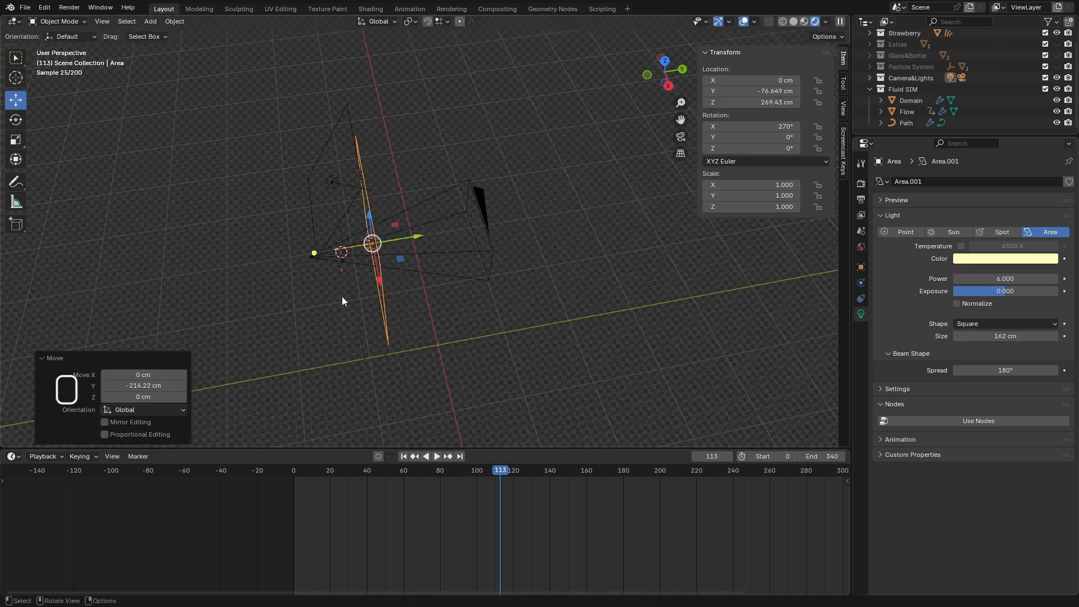
# Examine the liquid with the repositioned light up close and through the camera view.
pyautogui.moveTo(306, 298); pyautogui.dragTo(341, 258, button='middle')
pyautogui.scroll(3, 352, 269)
pyautogui.scroll(3, 363, 288)
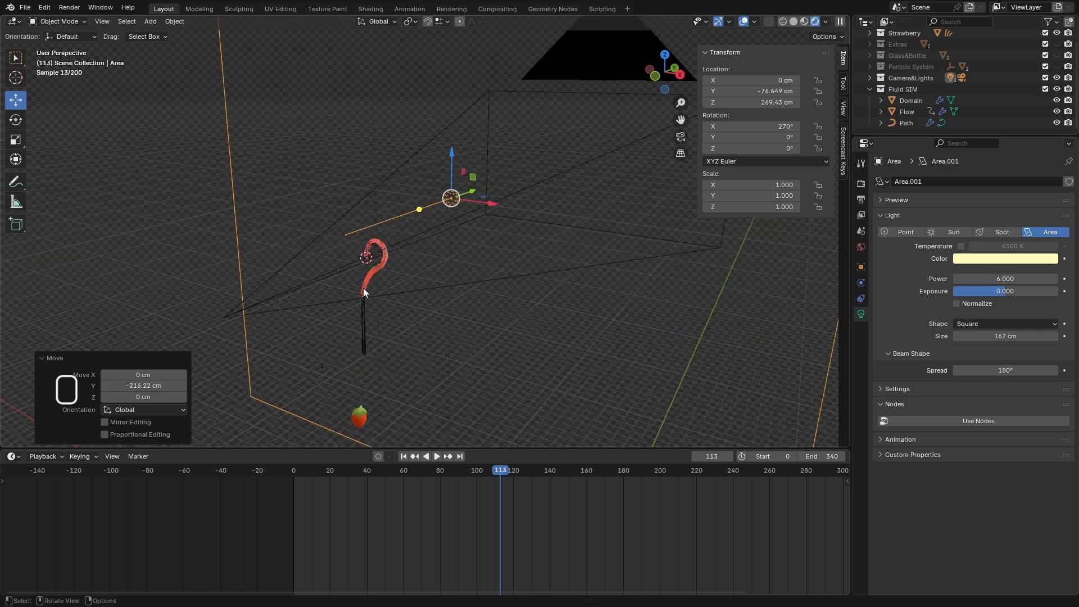
pyautogui.press('KP_0')
pyautogui.scroll(3, 412, 301)
pyautogui.scroll(-5, 473, 241)
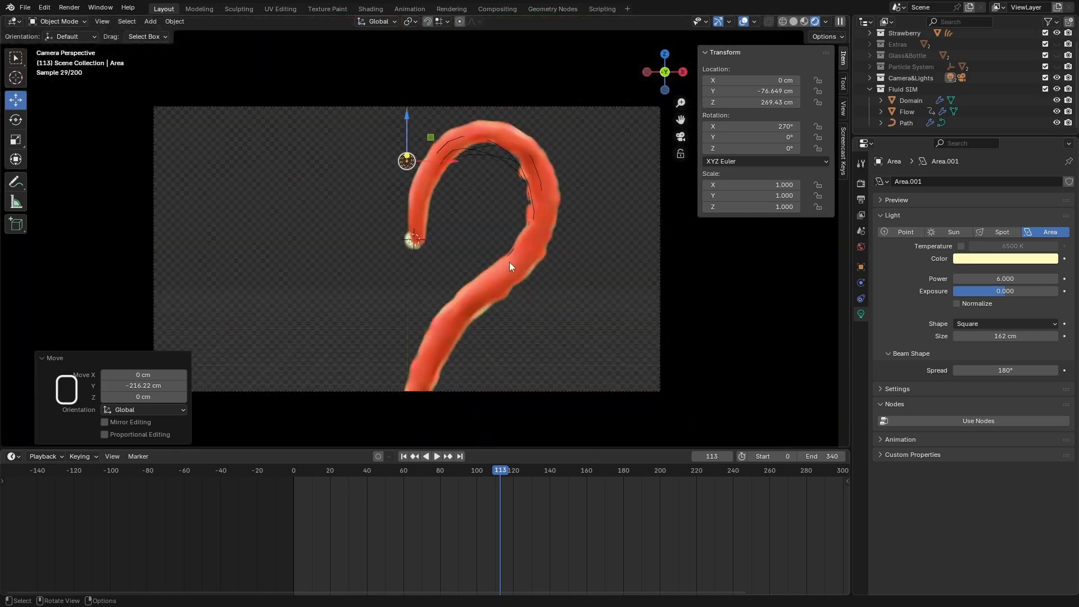
# Examine the liquid and strawberry at several frames between 105 and 228 from outside the camera view with the repositioned light.
pyautogui.moveTo(508, 357); pyautogui.dragTo(462, 382, button='middle')
pyautogui.moveTo(472, 472); pyautogui.dragTo(711, 471)
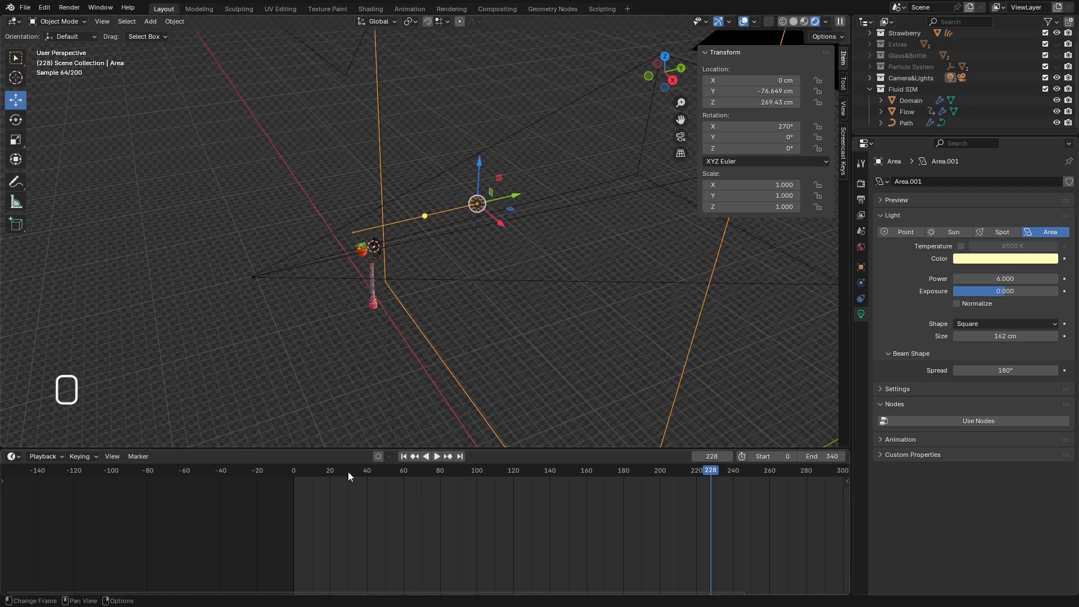
pyautogui.click(628, 471)
pyautogui.scroll(8, 378, 265)
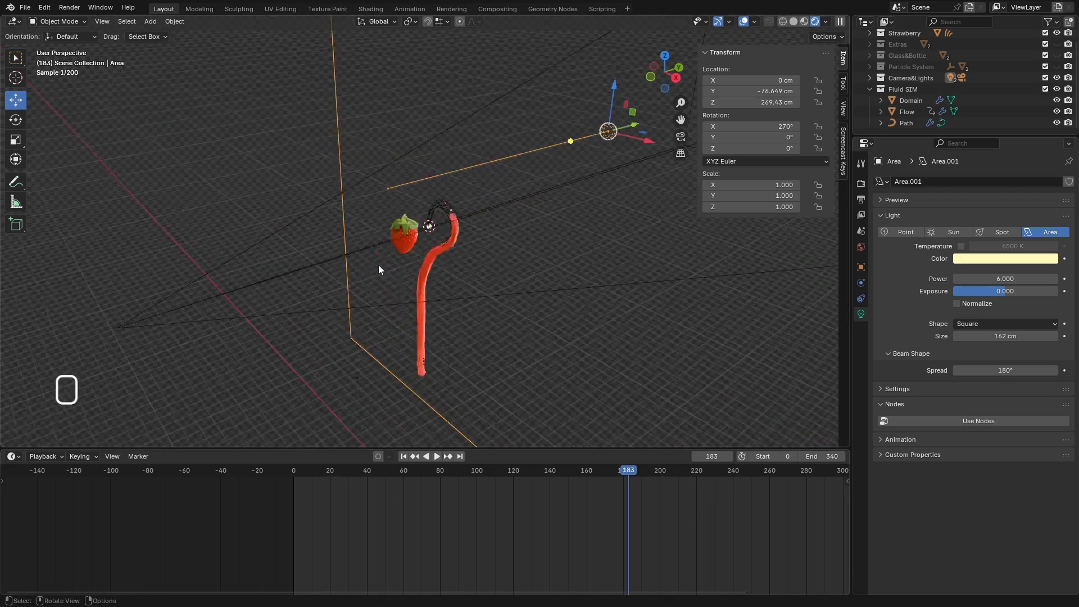
pyautogui.scroll(-6, 419, 215)
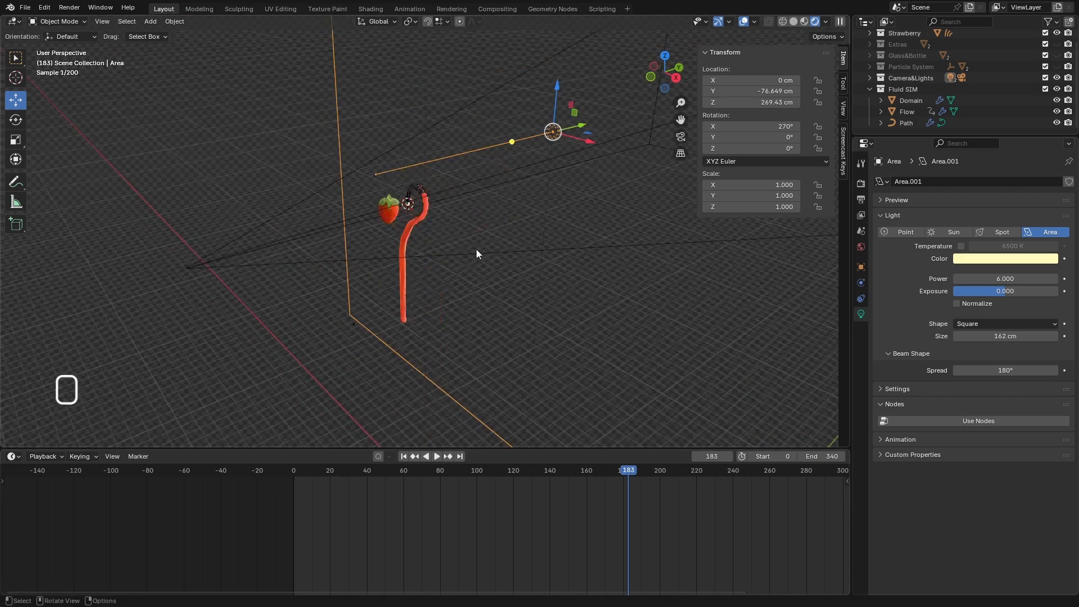
pyautogui.moveTo(477, 248); pyautogui.dragTo(400, 228, button='middle')
pyautogui.scroll(-2, 400, 228)
pyautogui.press('space')
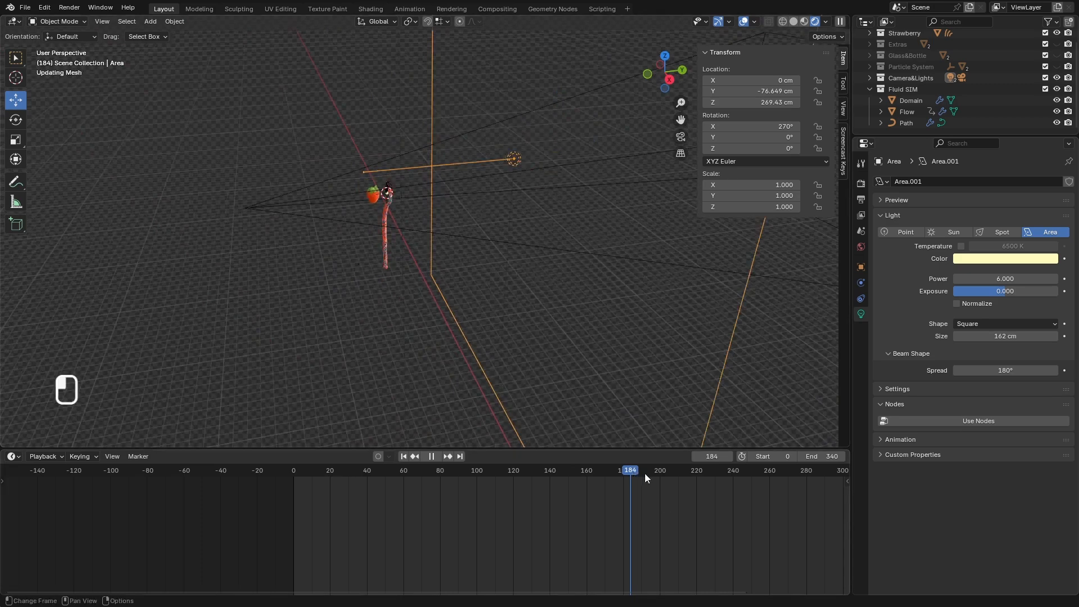
pyautogui.moveTo(645, 474); pyautogui.dragTo(493, 478)
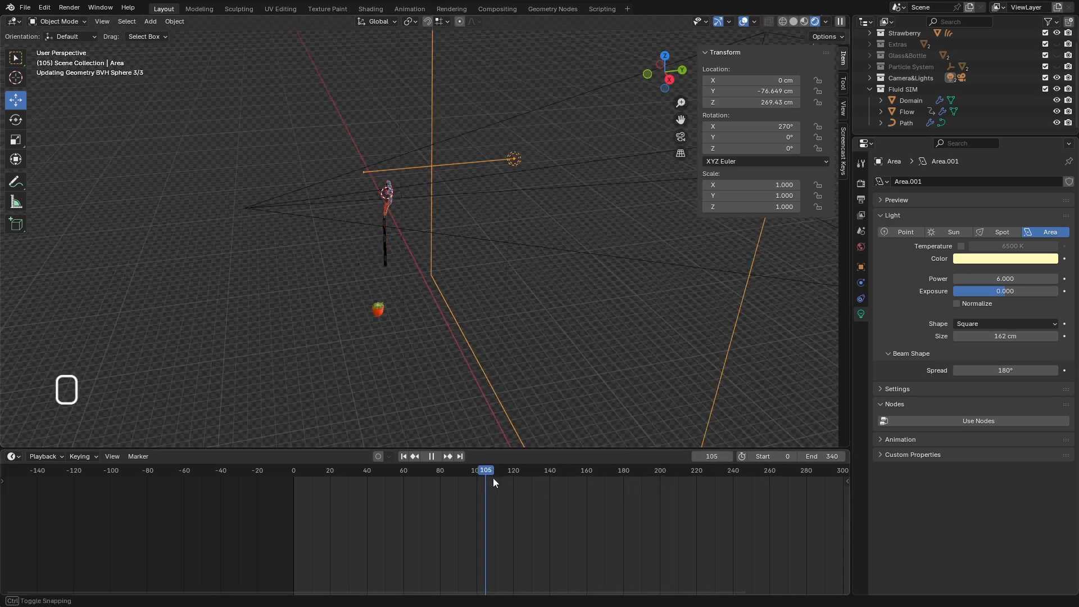
pyautogui.press('space')
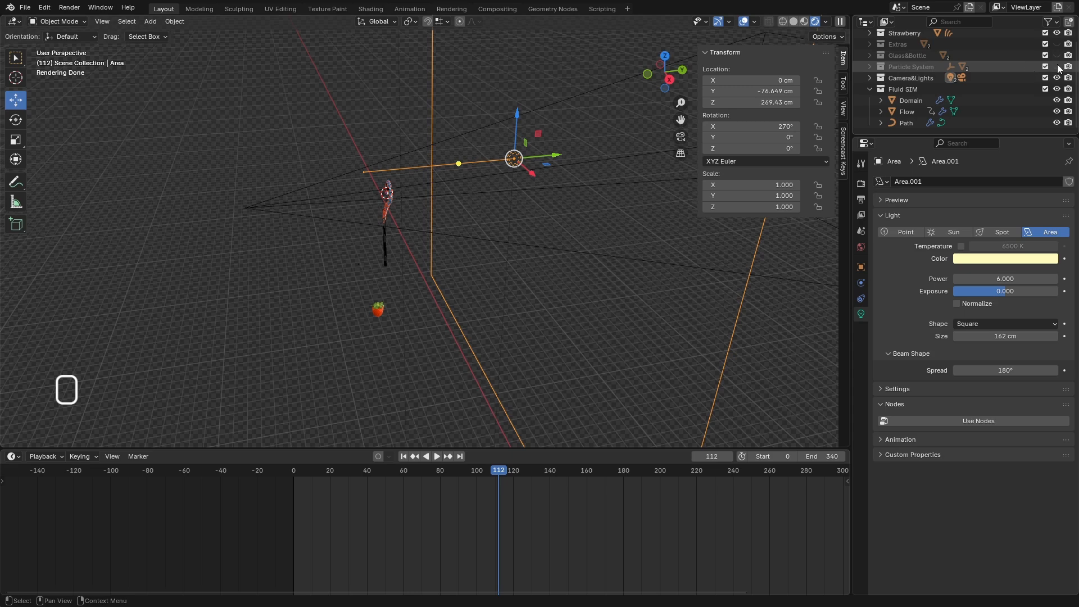
# Move the Empty from the Particle System collection into the Camera&Lights collection.
pyautogui.click(1056, 66)
pyautogui.click(1056, 66)
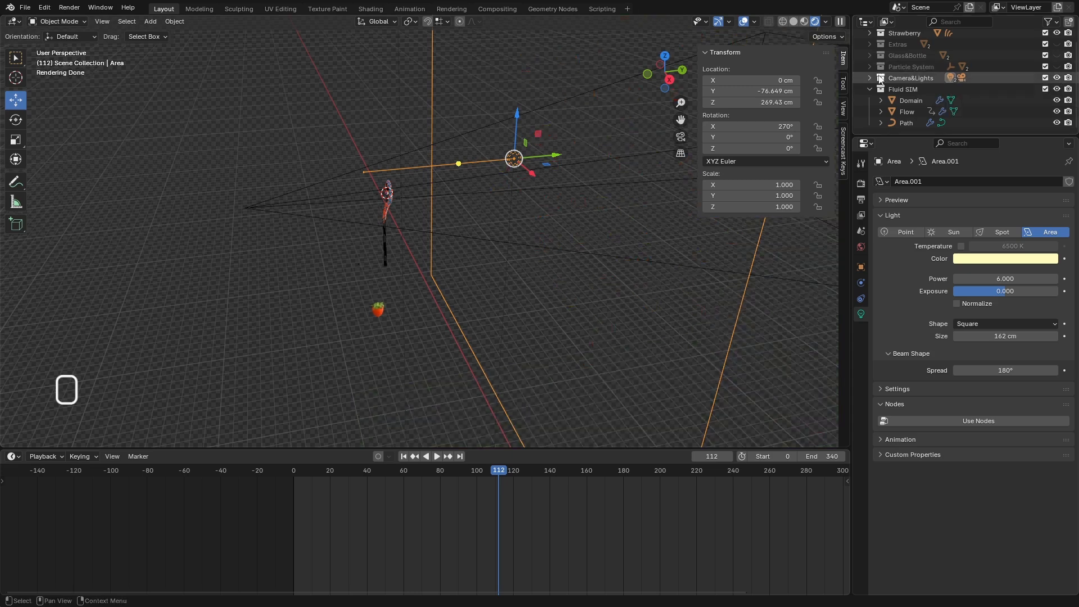
pyautogui.click(869, 66)
pyautogui.click(911, 89)
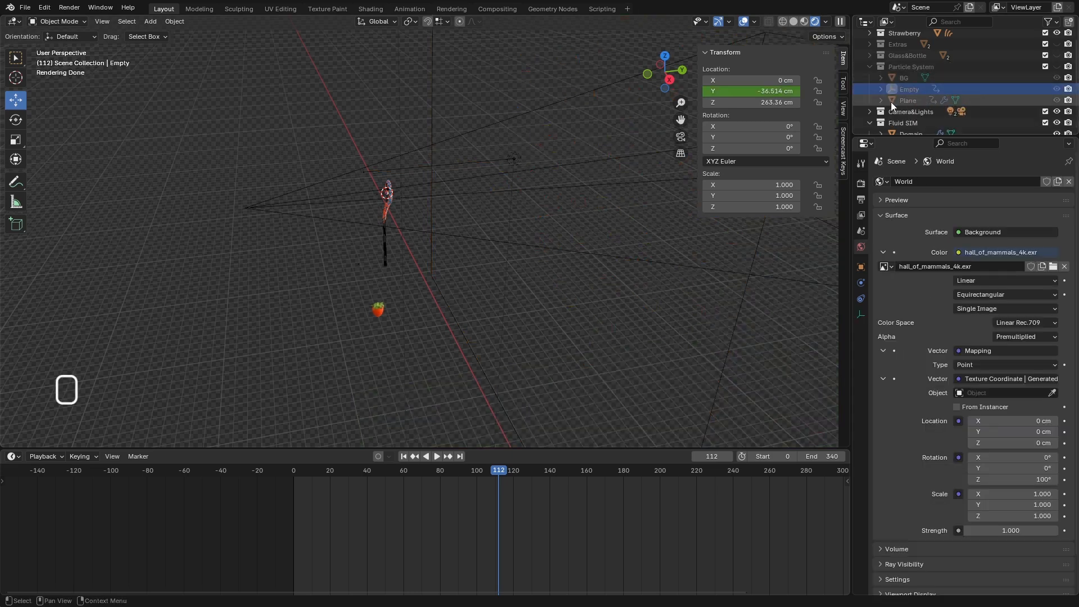
pyautogui.moveTo(908, 90); pyautogui.dragTo(906, 110)
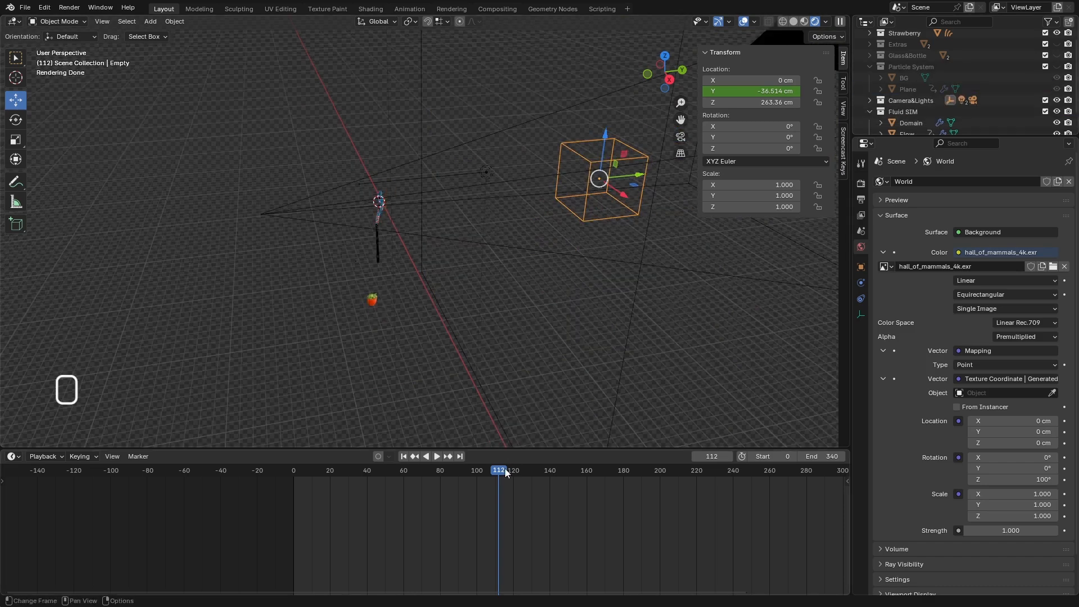
# Examine the animated Empty's position relative to the strawberry and liquid at frames 161 and 199 from several angles.
pyautogui.moveTo(498, 471); pyautogui.dragTo(588, 474)
pyautogui.press('ctrl+F16')
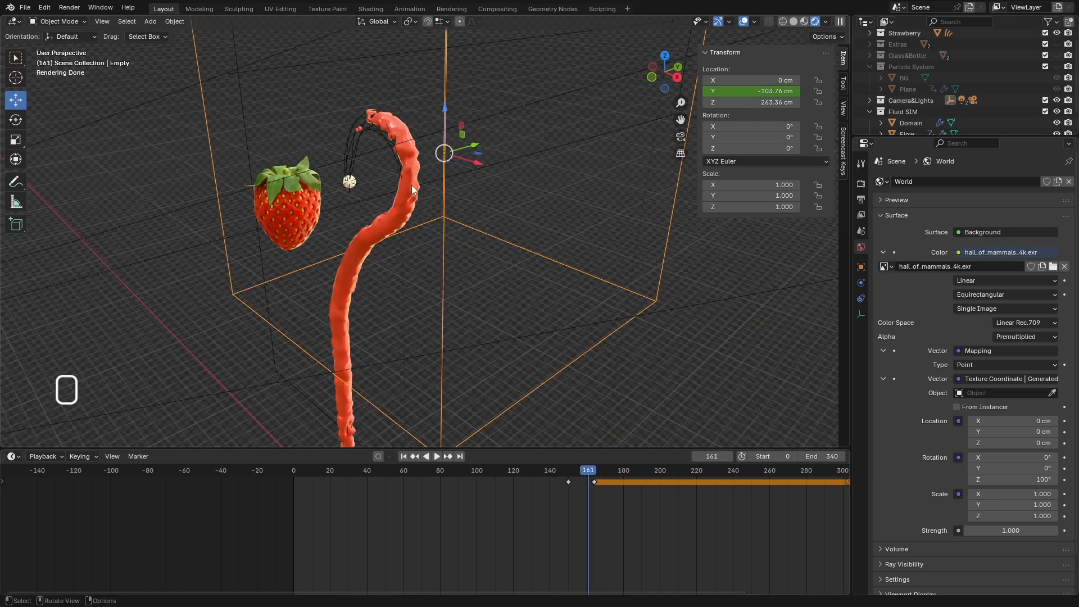
pyautogui.click(411, 184)
pyautogui.moveTo(437, 226); pyautogui.dragTo(392, 178, button='middle')
pyautogui.scroll(-5, 392, 178)
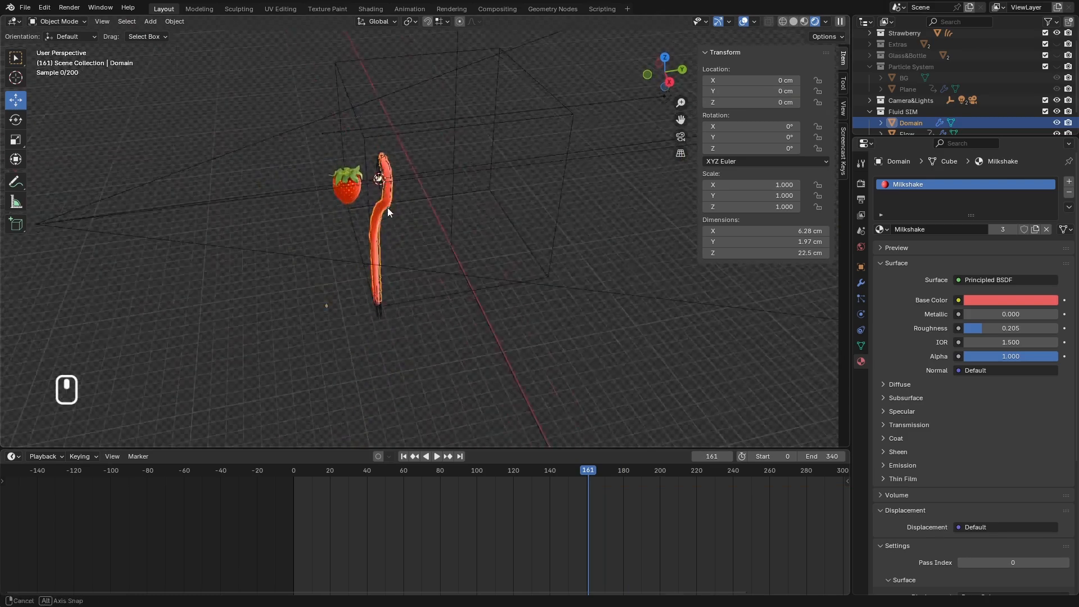
pyautogui.click(575, 147)
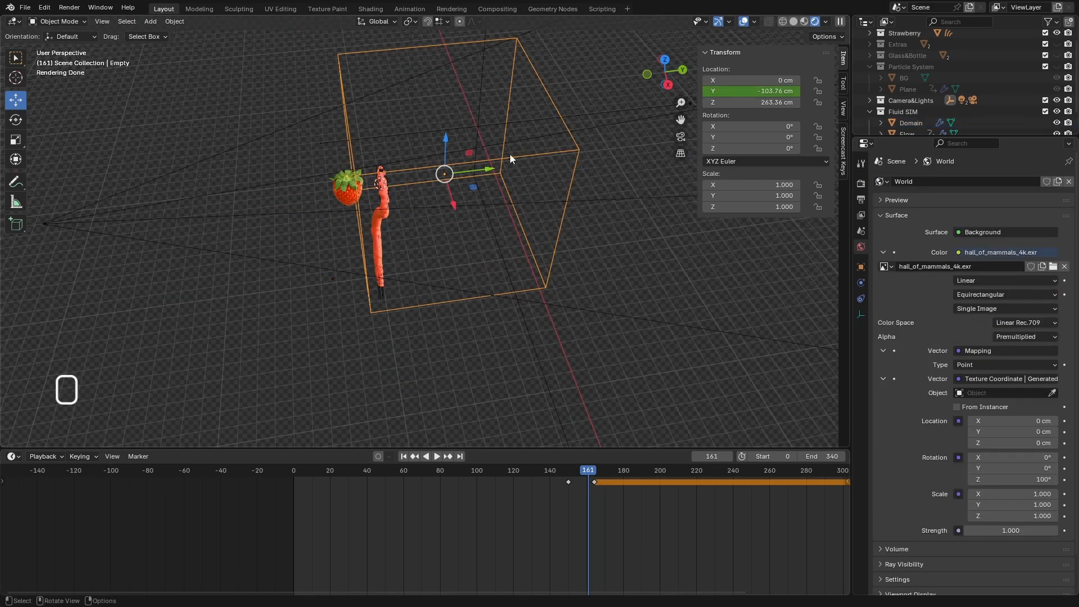
pyautogui.moveTo(588, 471); pyautogui.dragTo(657, 471)
pyautogui.moveTo(400, 427); pyautogui.dragTo(498, 340, button='middle')
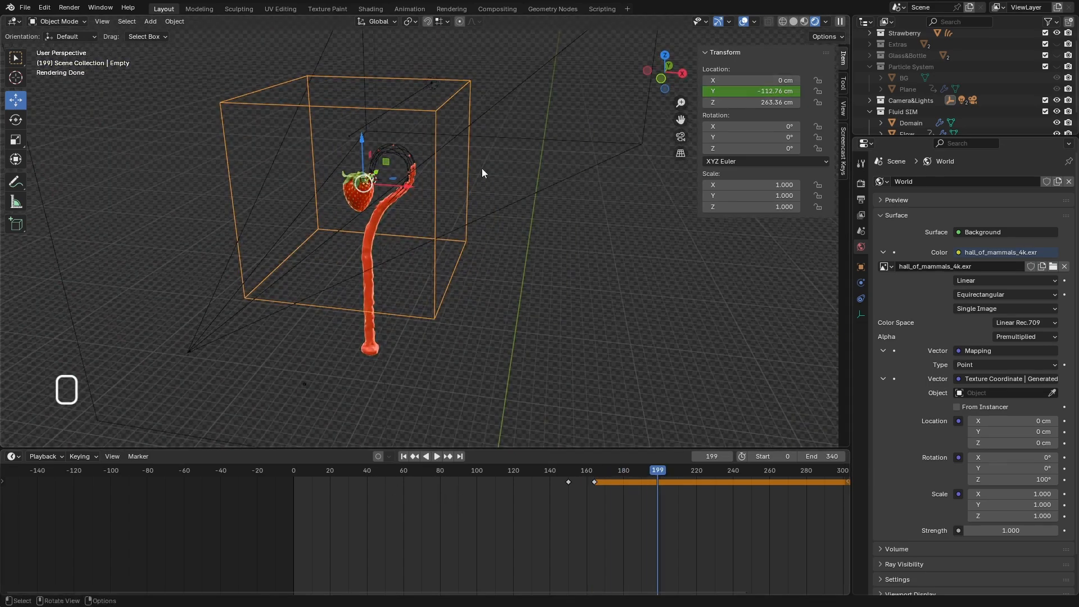
pyautogui.moveTo(494, 245); pyautogui.dragTo(477, 259, button='middle')
pyautogui.scroll(4, 331, 189)
pyautogui.scroll(-4, 340, 208)
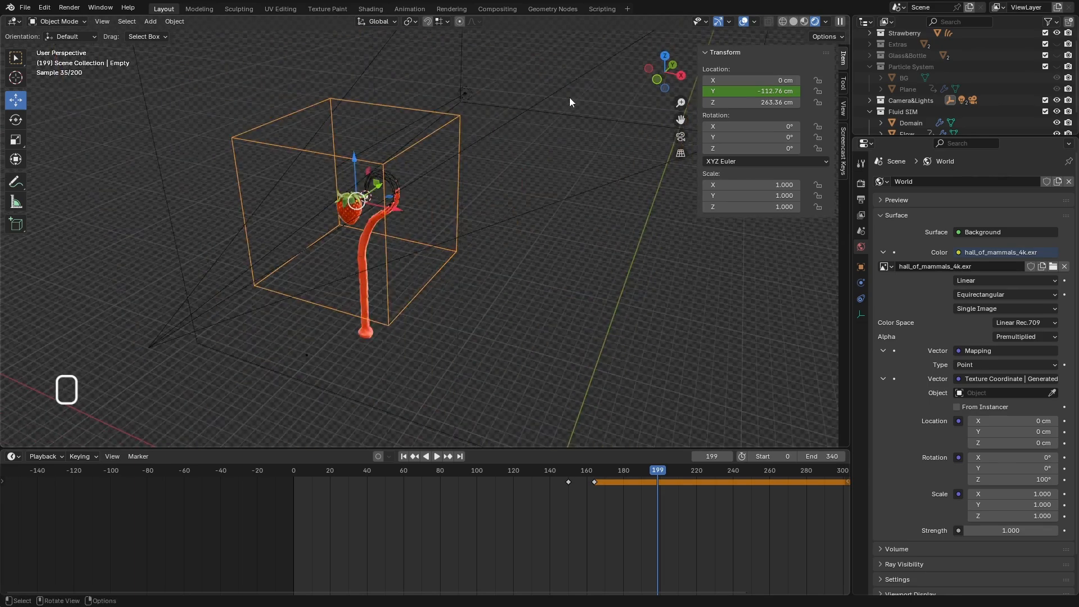
pyautogui.scroll(-4, 500, 161)
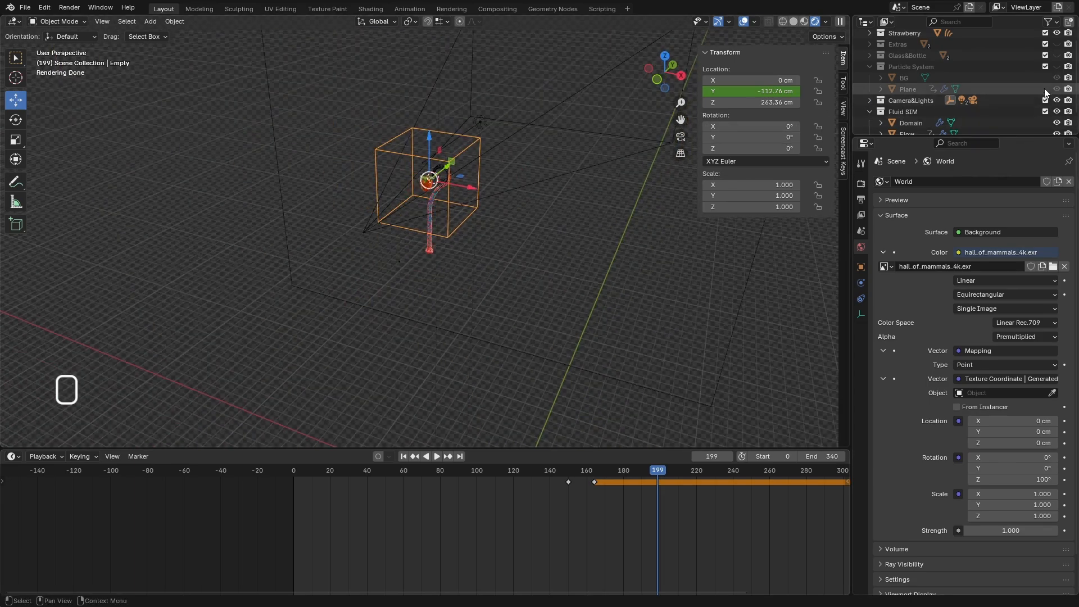
# Show the Particle System collection to inspect the scattered strawberries and backdrop, then hide it again.
pyautogui.click(1056, 66)
pyautogui.scroll(-5, 561, 124)
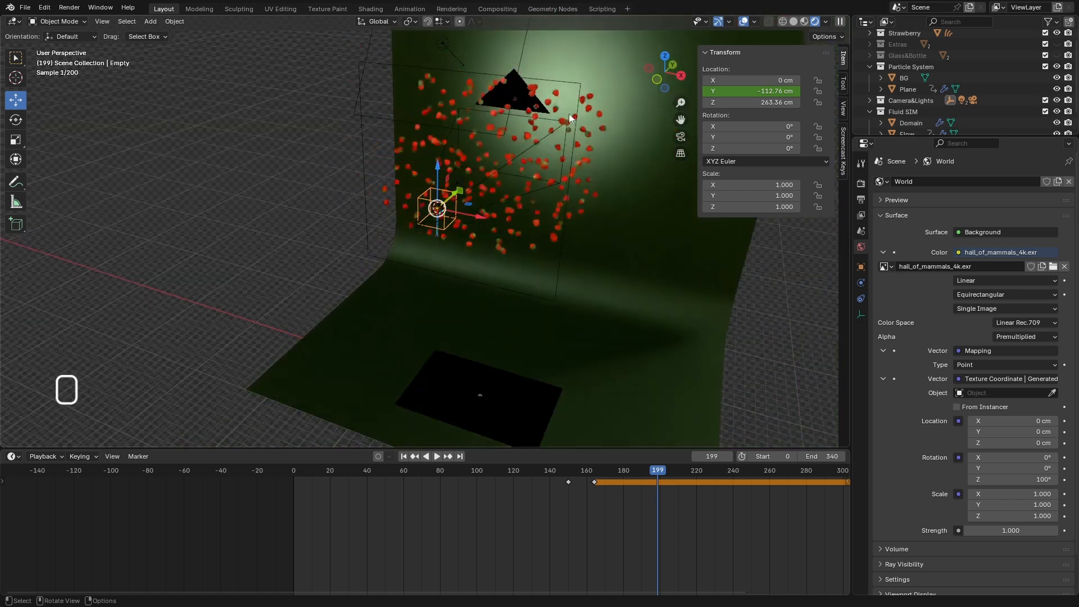
pyautogui.scroll(3, 533, 107)
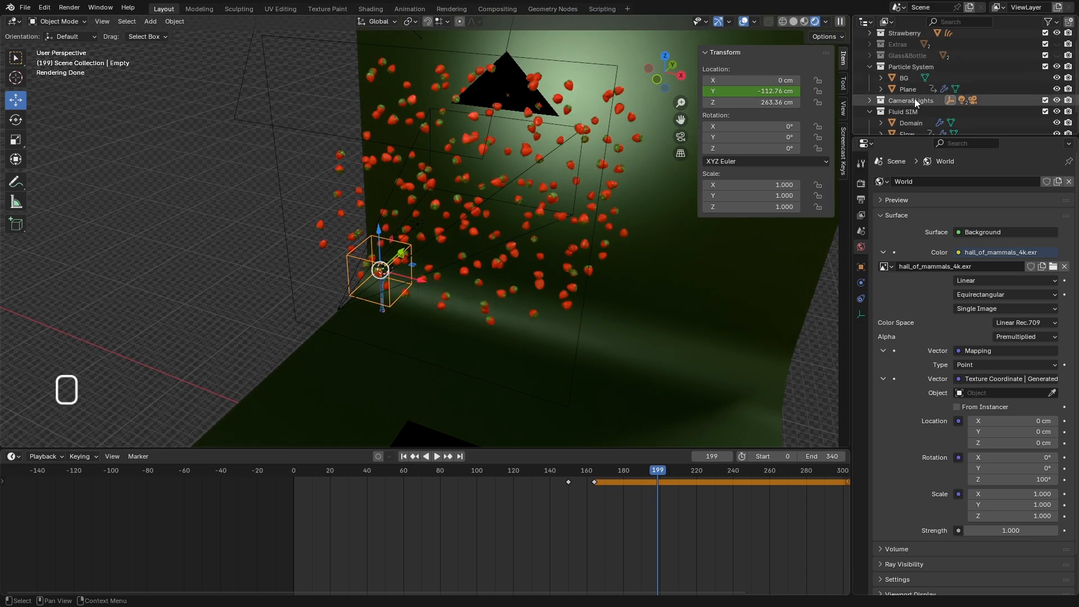
pyautogui.click(1056, 66)
# Examine the strawberry and liquid up close, from the side and through the camera view at frame 186.
pyautogui.scroll(10, 406, 264)
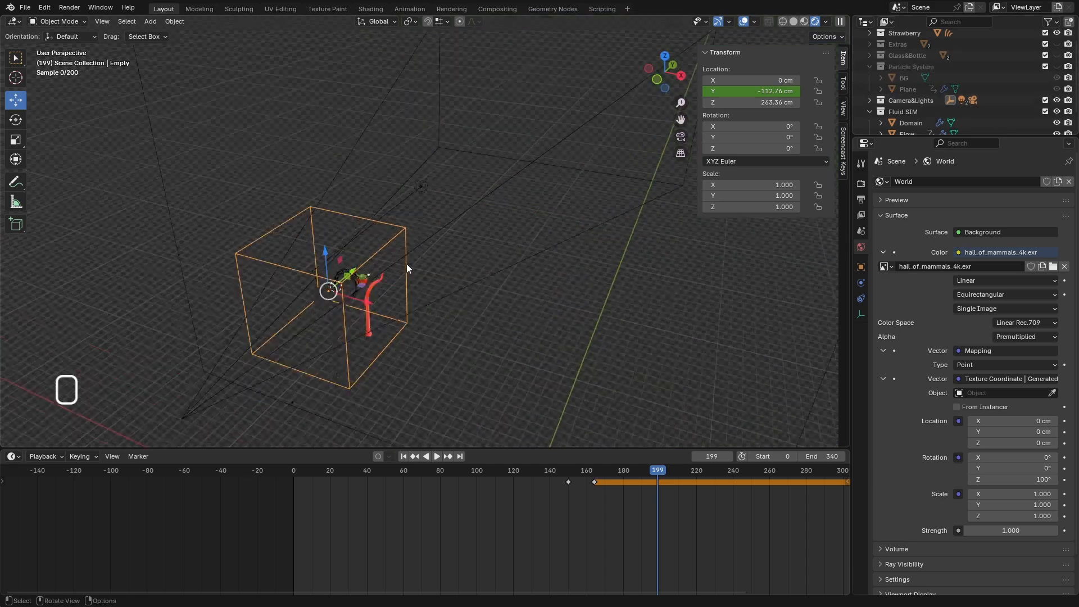
pyautogui.scroll(3, 296, 274)
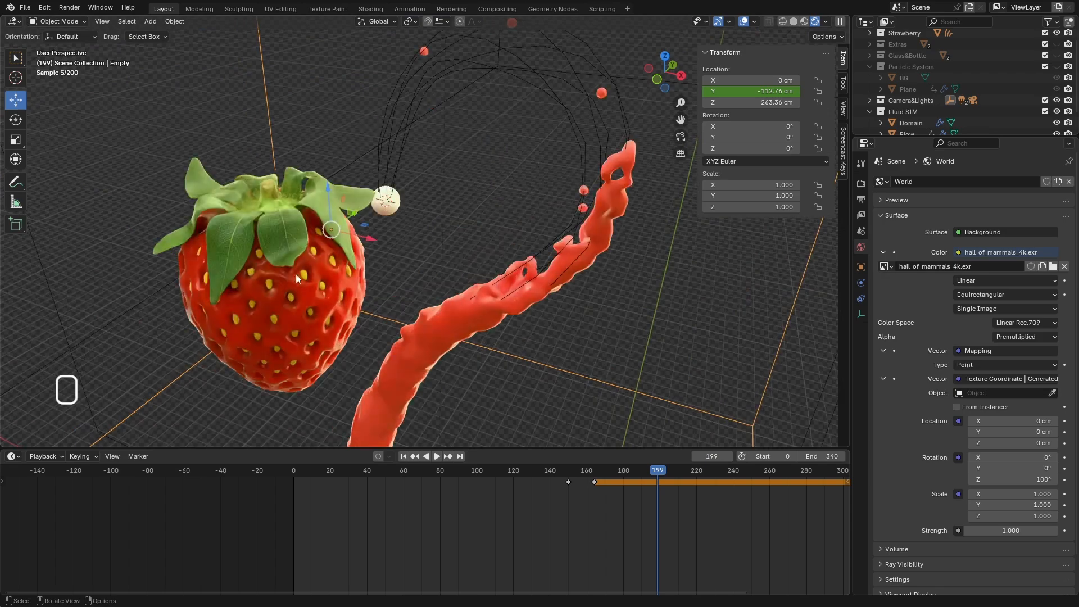
pyautogui.scroll(-12, 331, 245)
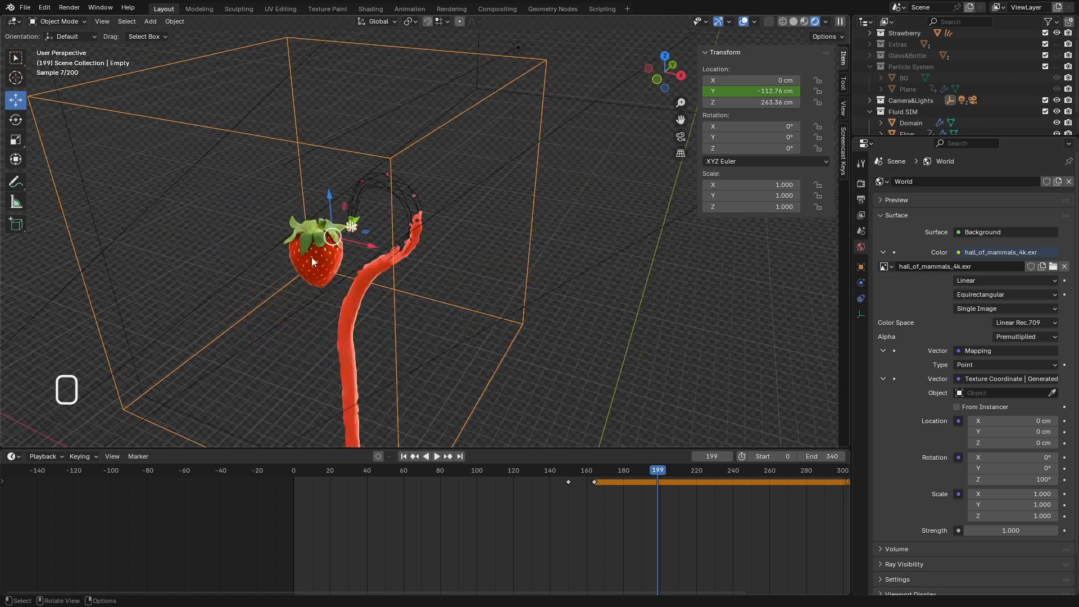
pyautogui.moveTo(459, 141); pyautogui.dragTo(413, 181, button='middle')
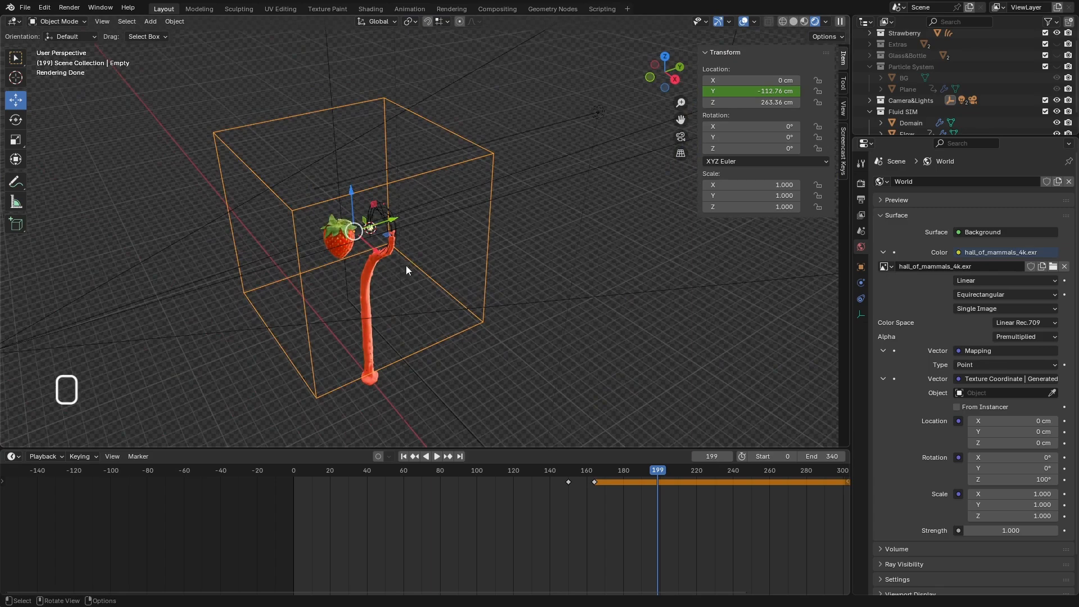
pyautogui.scroll(12, 373, 243)
pyautogui.scroll(-12, 396, 231)
pyautogui.moveTo(397, 278); pyautogui.dragTo(373, 258, button='middle')
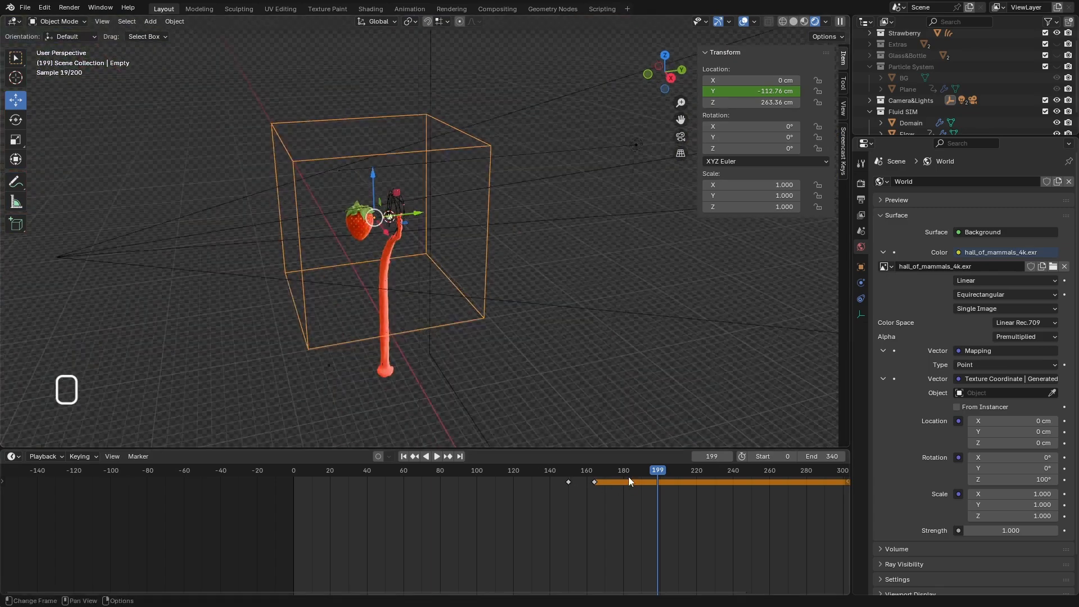
pyautogui.moveTo(629, 480)
pyautogui.mouseDown()
pyautogui.moveTo(595, 478)
pyautogui.moveTo(633, 479)
pyautogui.mouseUp()
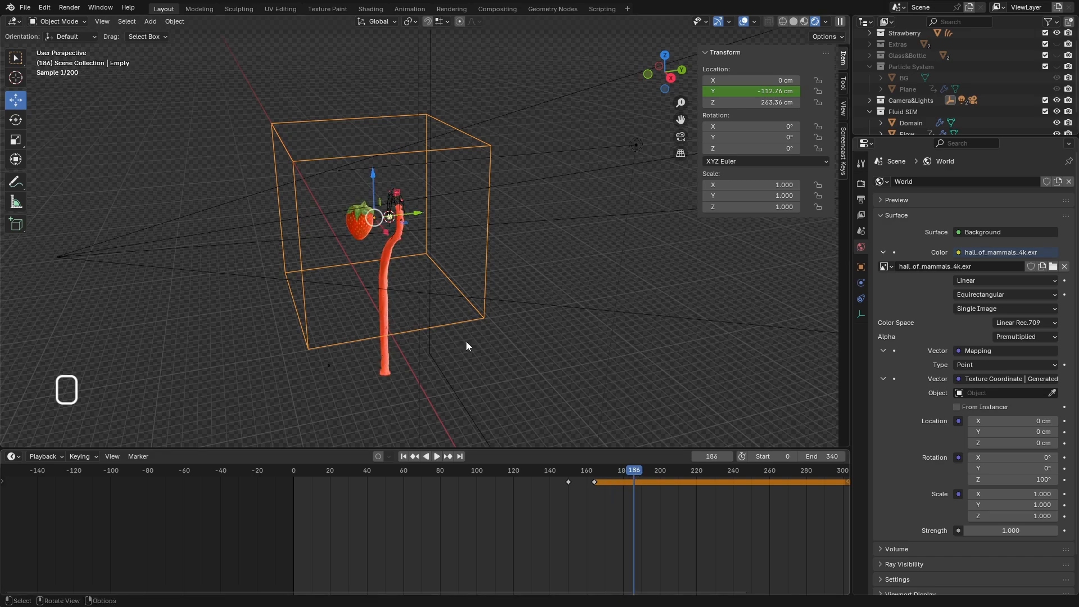
pyautogui.moveTo(466, 342); pyautogui.dragTo(472, 280, button='middle')
pyautogui.press('KP_0')
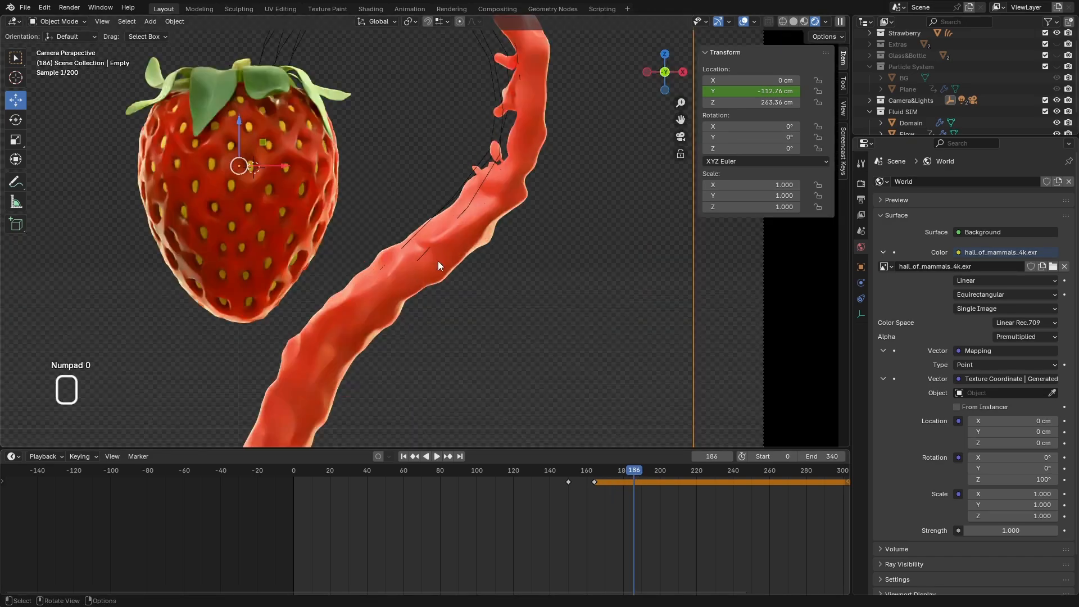
pyautogui.scroll(-4, 434, 239)
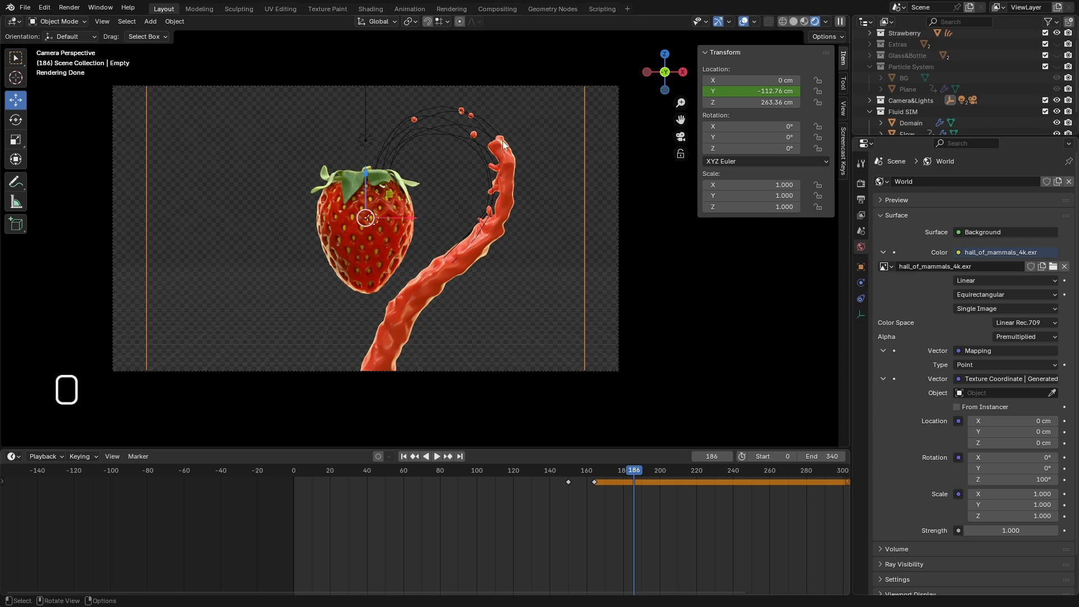
pyautogui.scroll(-2, 494, 171)
pyautogui.scroll(2, 443, 176)
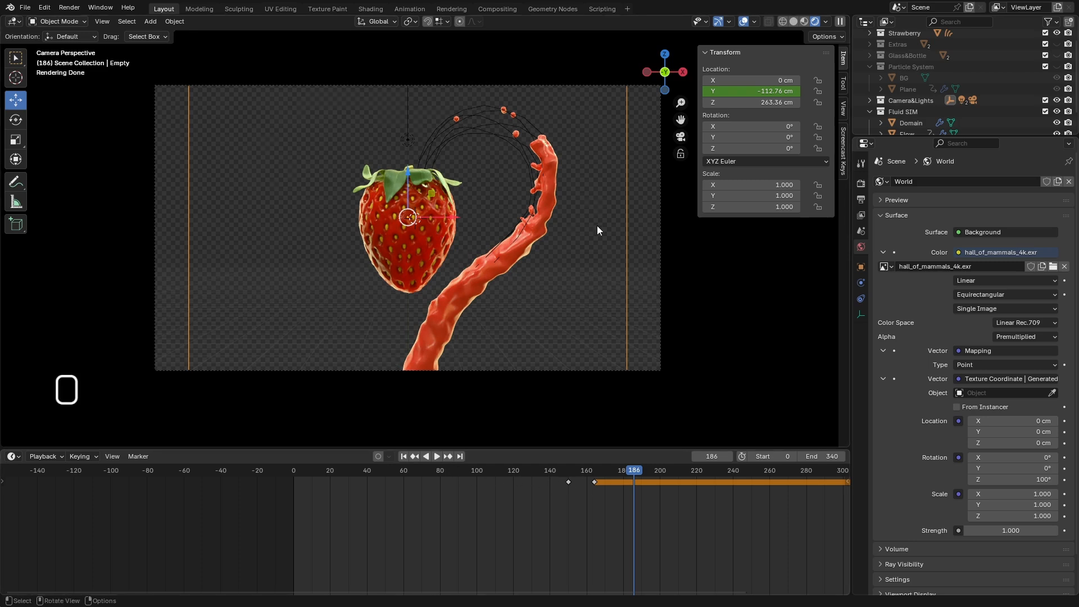
# Go back to frame 22 and inspect the Empty and lights from outside the camera view.
pyautogui.moveTo(628, 470); pyautogui.dragTo(335, 476)
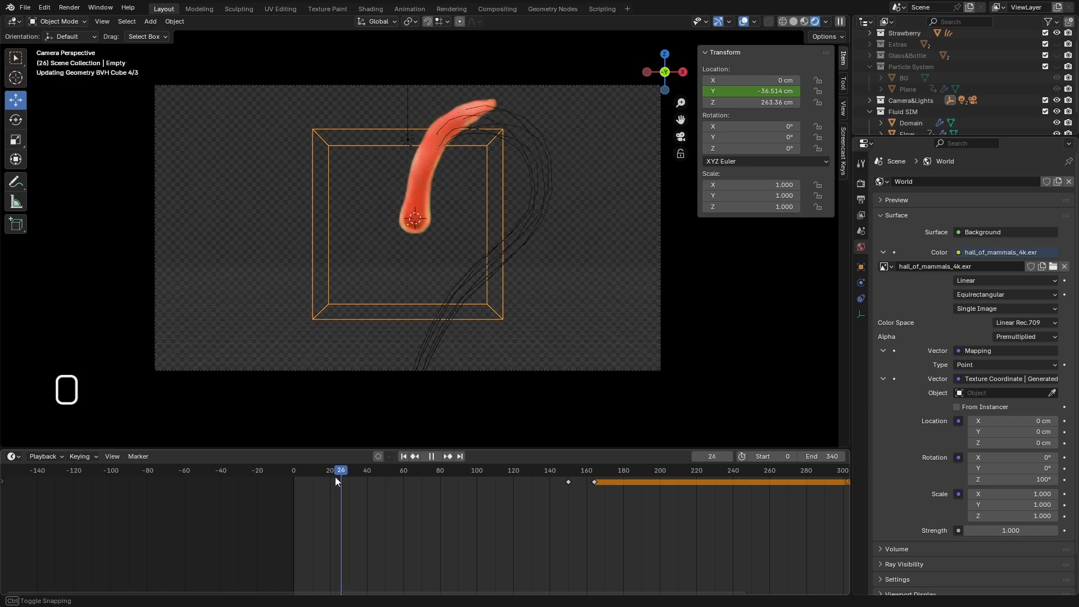
pyautogui.press('KP_0')
pyautogui.scroll(2, 396, 248)
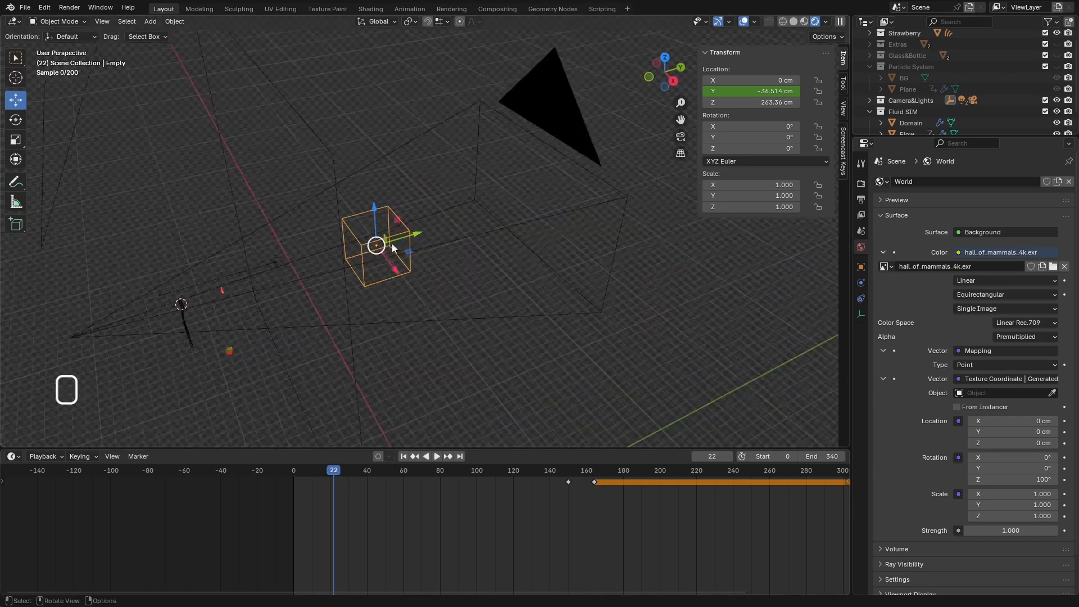
pyautogui.moveTo(465, 246); pyautogui.dragTo(463, 222, button='middle')
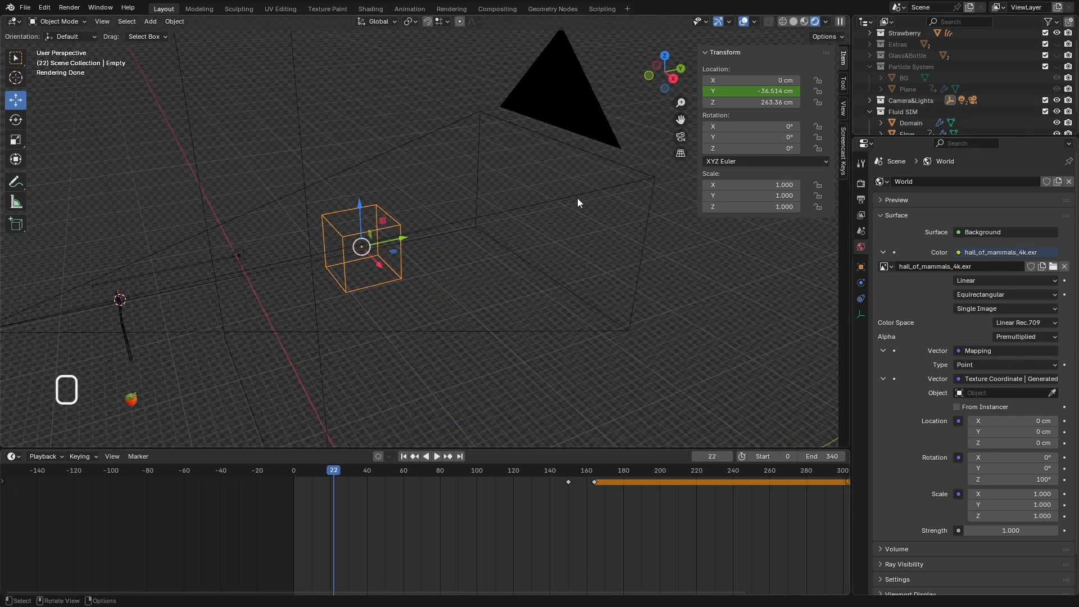
pyautogui.scroll(-5, 418, 244)
pyautogui.click(375, 177)
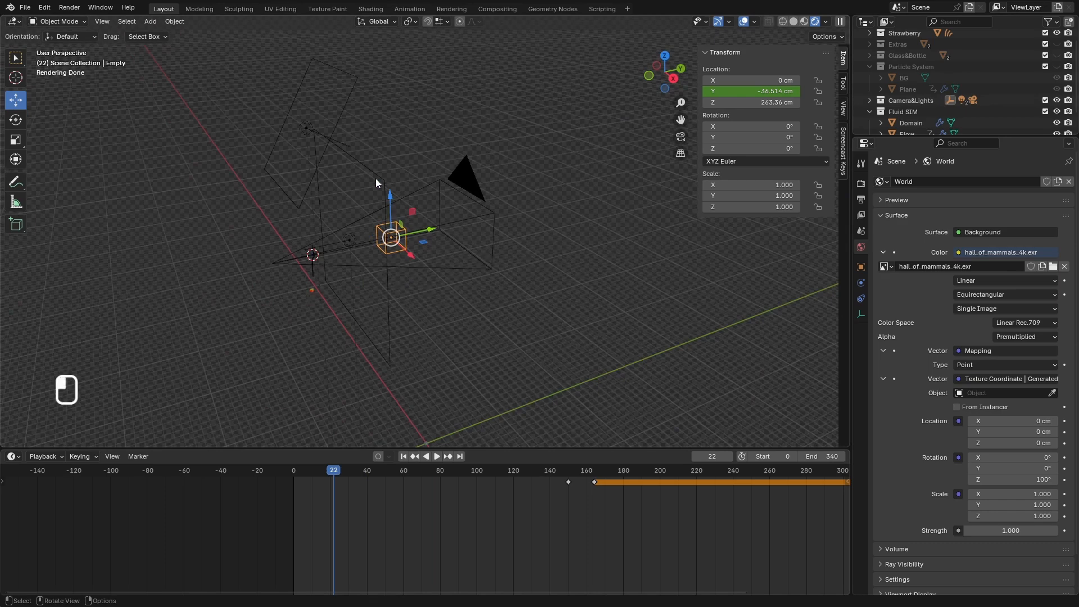
# Undo the Empty's transfer to the Camera&Lights collection and the Area light's move along the Y axis.
pyautogui.hotkey('ctrl', 'z')
pyautogui.hotkey('ctrl', 'z')
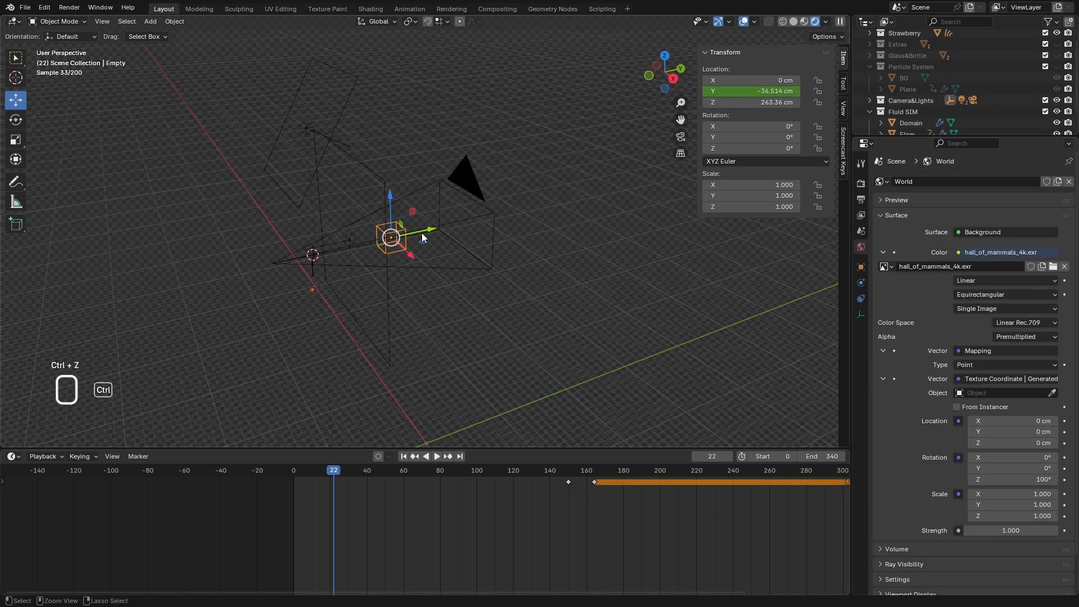
pyautogui.hotkey('ctrl', 'z')
pyautogui.hotkey('ctrl', 'z')
pyautogui.hotkey('ctrl', 'z')
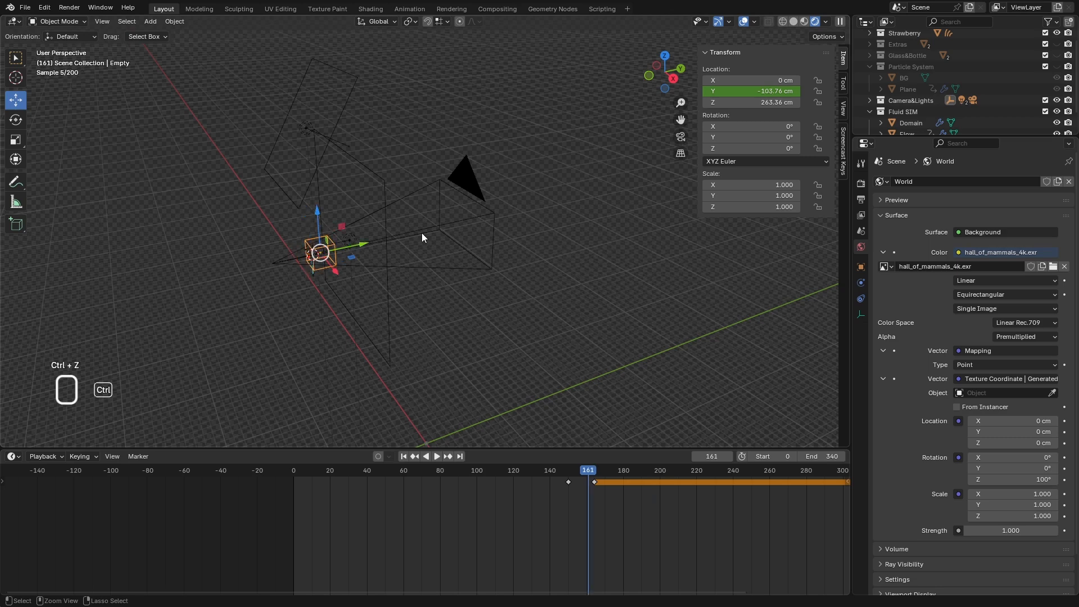
pyautogui.hotkey('ctrl', 'z')
pyautogui.hotkey('ctrl', 'z')
pyautogui.hotkey('ctrl', 'z')
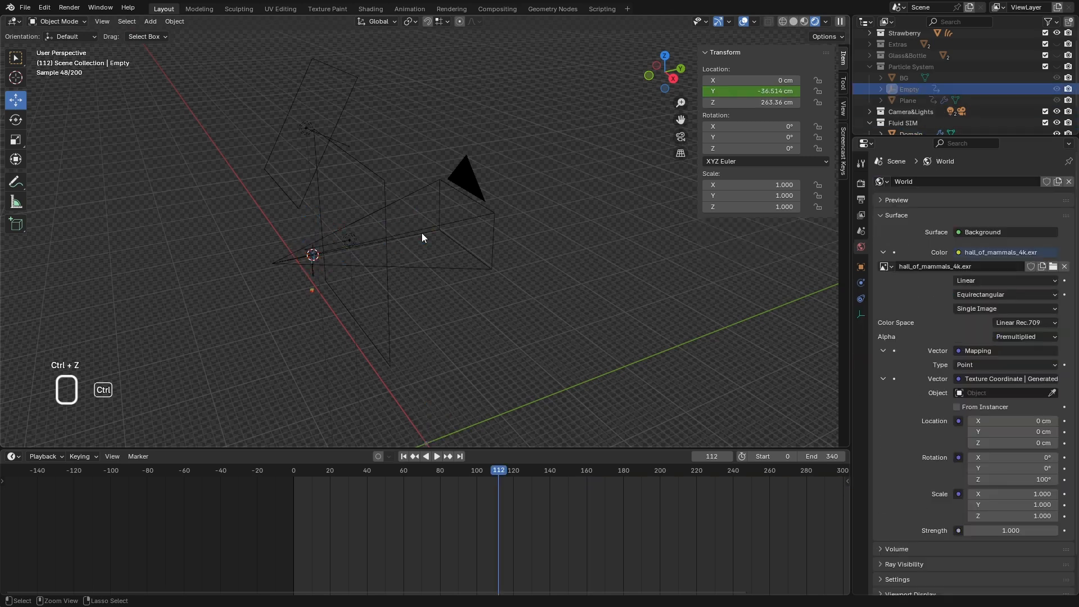
pyautogui.hotkey('ctrl', 'z')
pyautogui.hotkey('ctrl', 'z')
pyautogui.hotkey('ctrl', 'z')
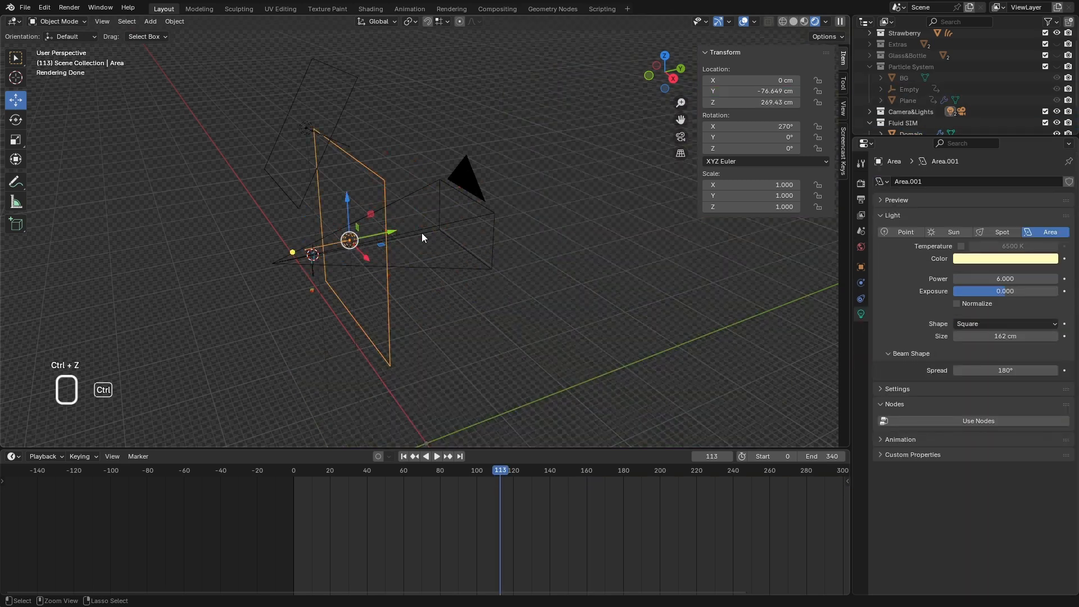
pyautogui.moveTo(438, 268); pyautogui.dragTo(499, 284, button='middle')
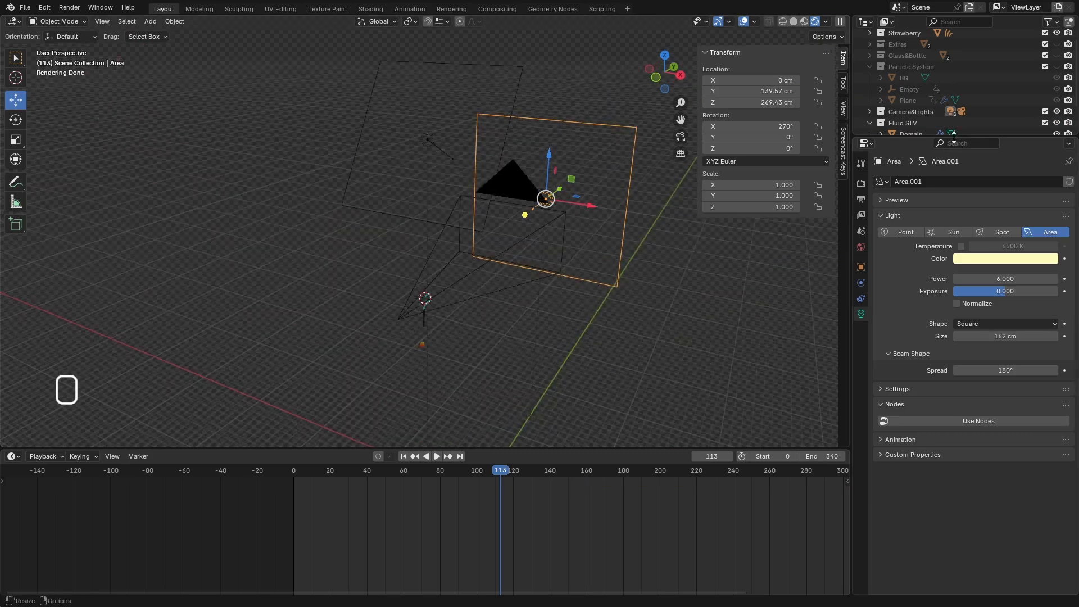
# Hide the Camera&Lights collection and inspect the liquid stream beside the strawberry at frame 178.
pyautogui.click(1057, 112)
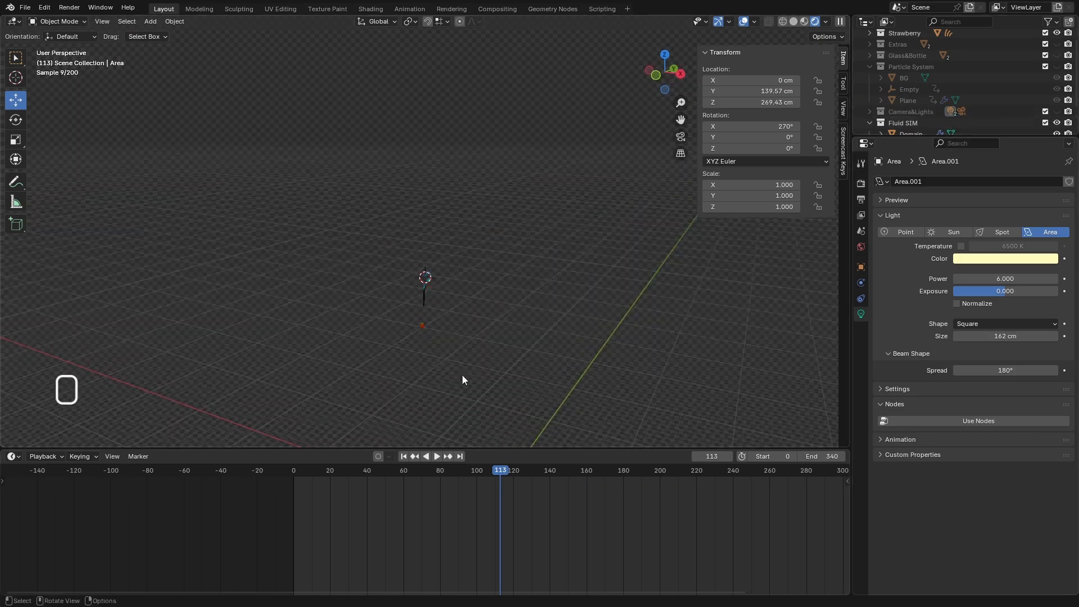
pyautogui.moveTo(502, 470); pyautogui.dragTo(604, 454)
pyautogui.moveTo(595, 427); pyautogui.dragTo(423, 251, button='middle')
pyautogui.scroll(-2, 468, 272)
pyautogui.scroll(11, 404, 261)
pyautogui.click(404, 258)
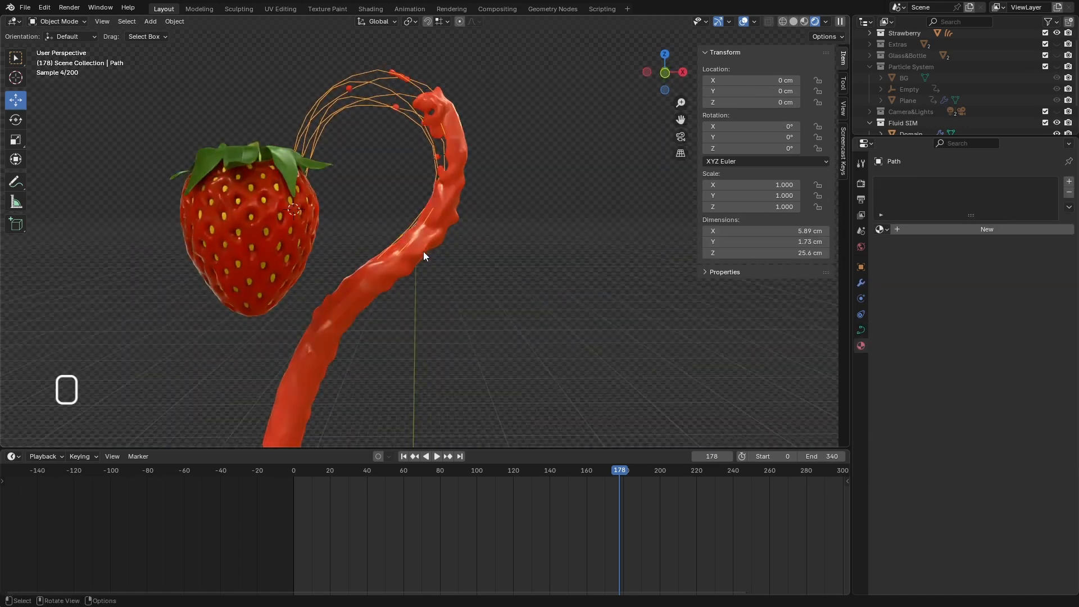
pyautogui.scroll(-1, 485, 245)
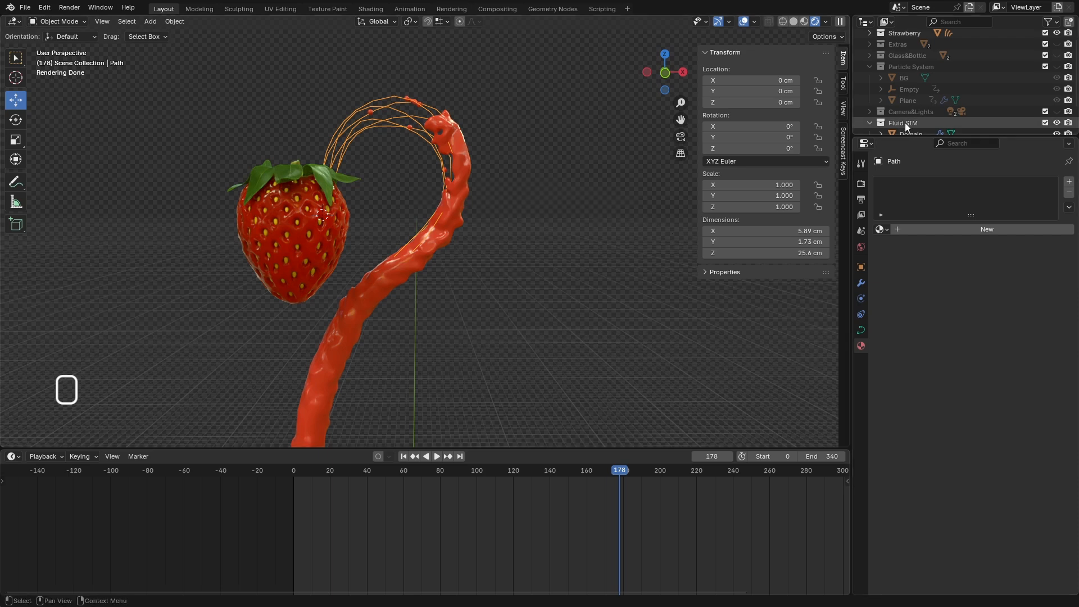
# Select the Domain in the Fluid SIM collection and examine the liquid at frame 195.
pyautogui.scroll(-2, 905, 123)
pyautogui.click(911, 100)
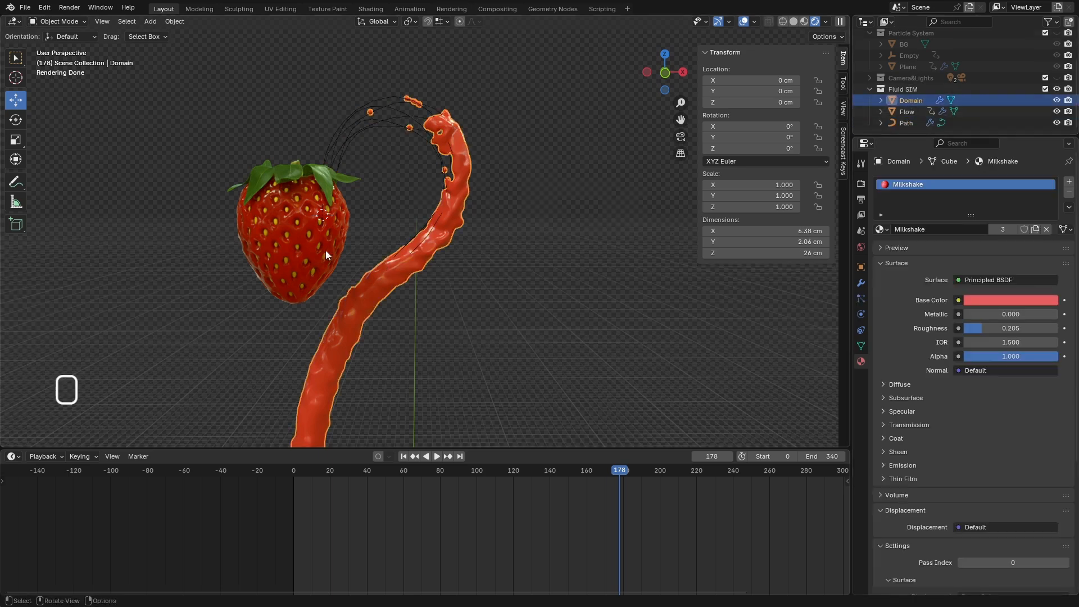
pyautogui.moveTo(541, 213); pyautogui.dragTo(431, 240, button='middle')
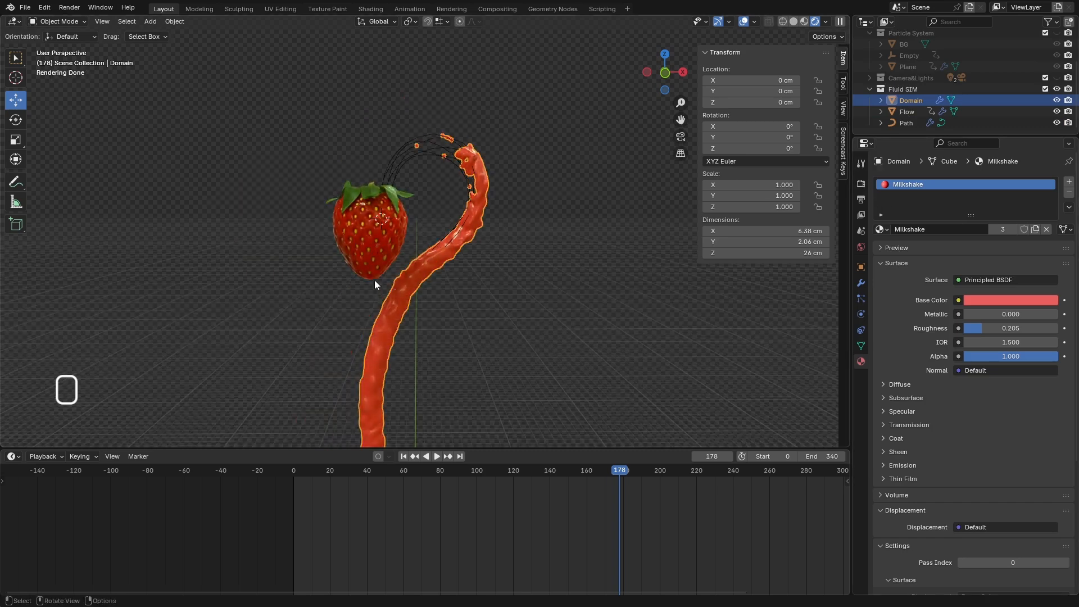
pyautogui.moveTo(602, 473); pyautogui.dragTo(649, 486)
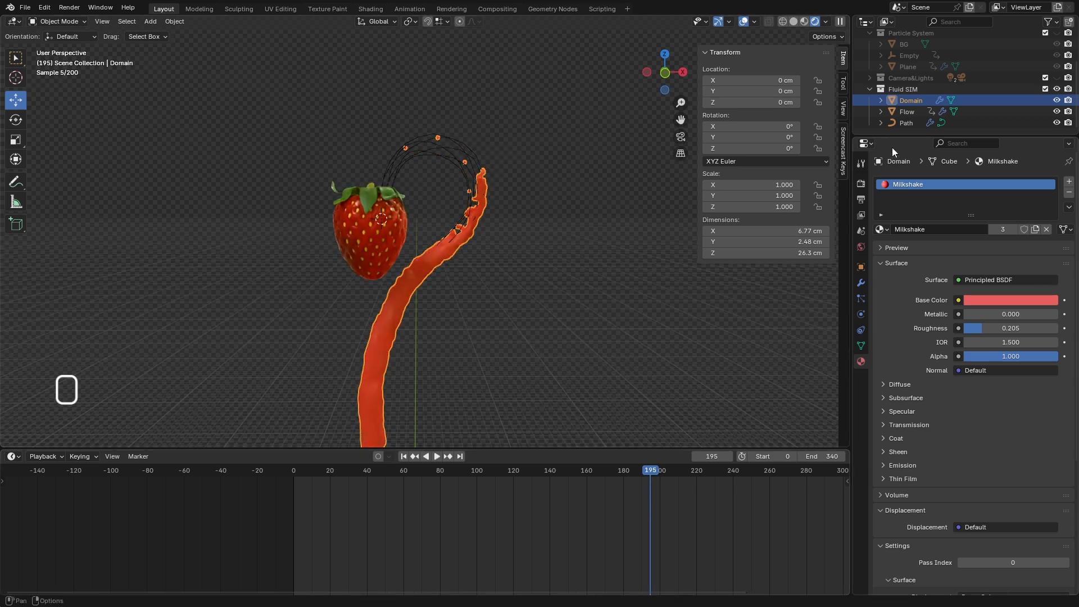
# Hide the Fluid SIM collection and check the strawberry on its own through the camera view.
pyautogui.click(1056, 90)
pyautogui.moveTo(447, 307); pyautogui.dragTo(437, 302, button='middle')
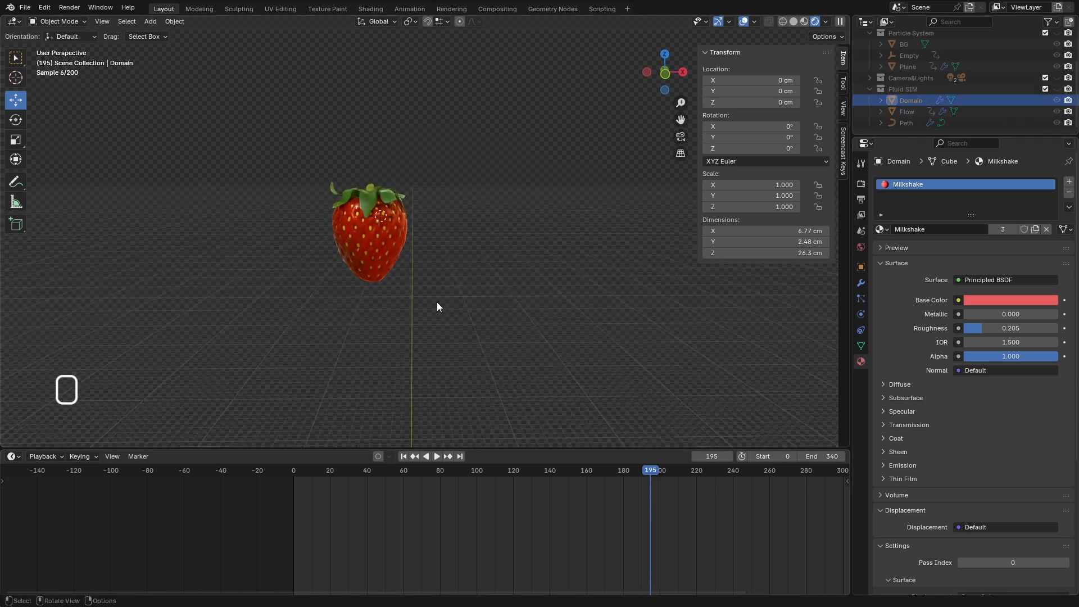
pyautogui.press('KP_0')
pyautogui.scroll(5, 437, 302)
pyautogui.scroll(-5, 403, 203)
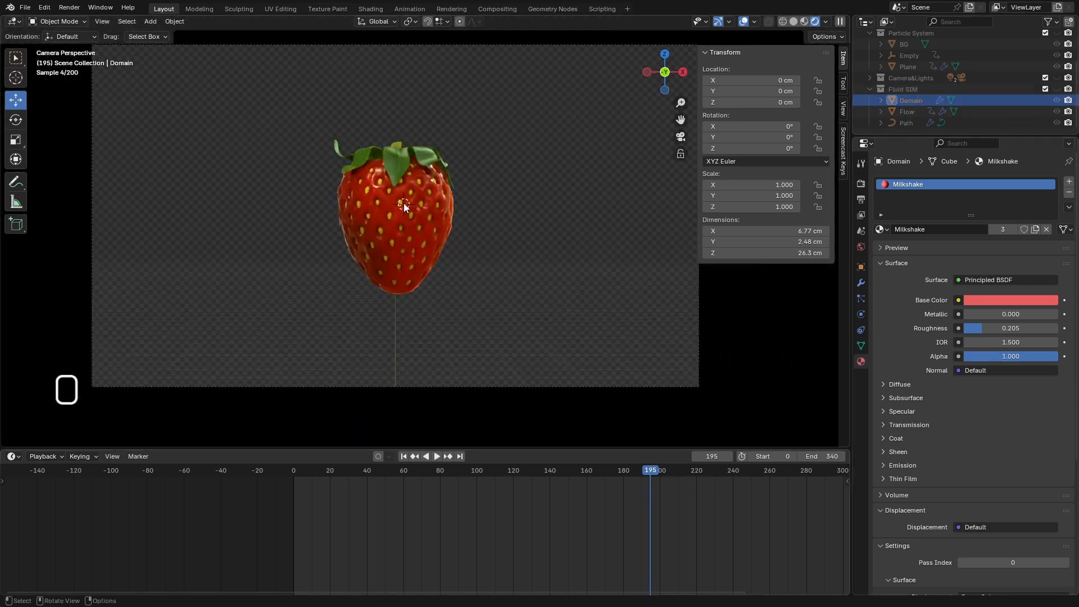
pyautogui.moveTo(397, 205); pyautogui.dragTo(346, 235, button='middle')
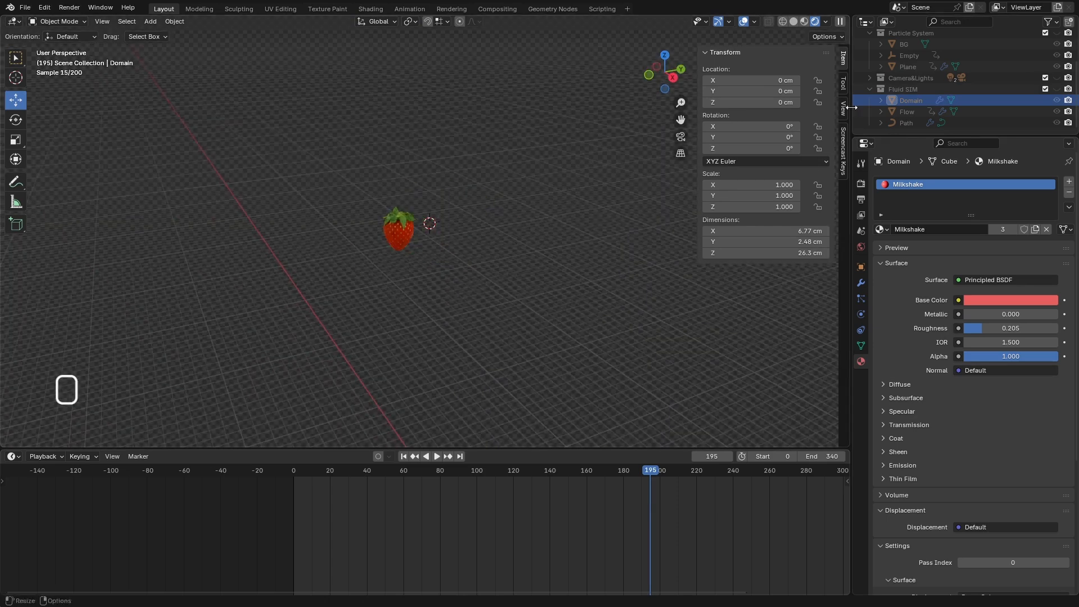
# Show the Camera&Lights collection again and go to frame 190.
pyautogui.click(1057, 78)
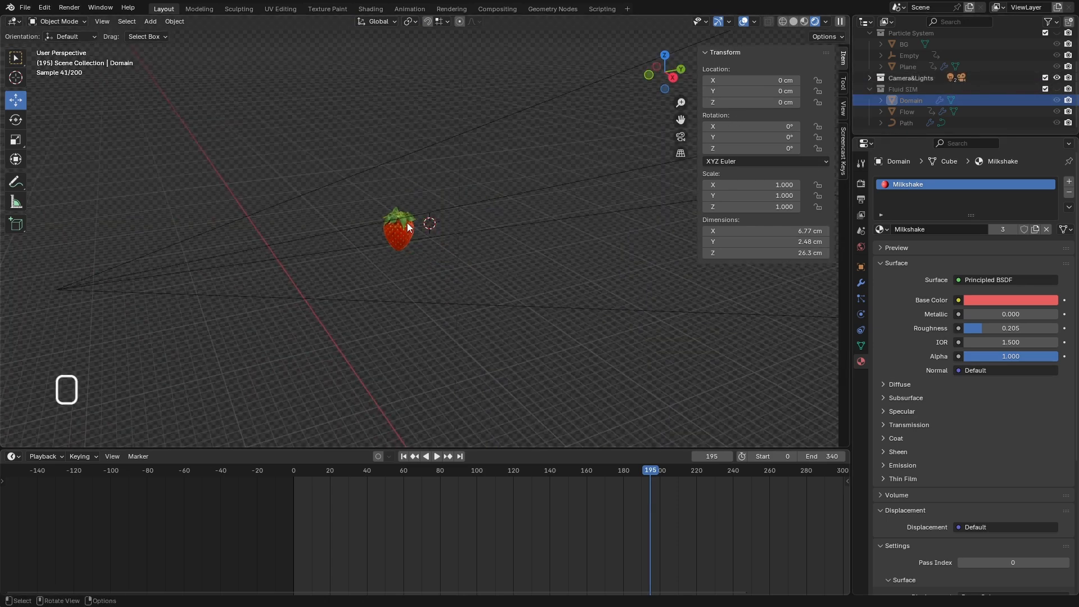
pyautogui.moveTo(407, 222); pyautogui.dragTo(404, 235, button='middle')
pyautogui.moveTo(655, 470)
pyautogui.mouseDown()
pyautogui.moveTo(750, 476)
pyautogui.moveTo(544, 473)
pyautogui.moveTo(642, 472)
pyautogui.mouseUp()
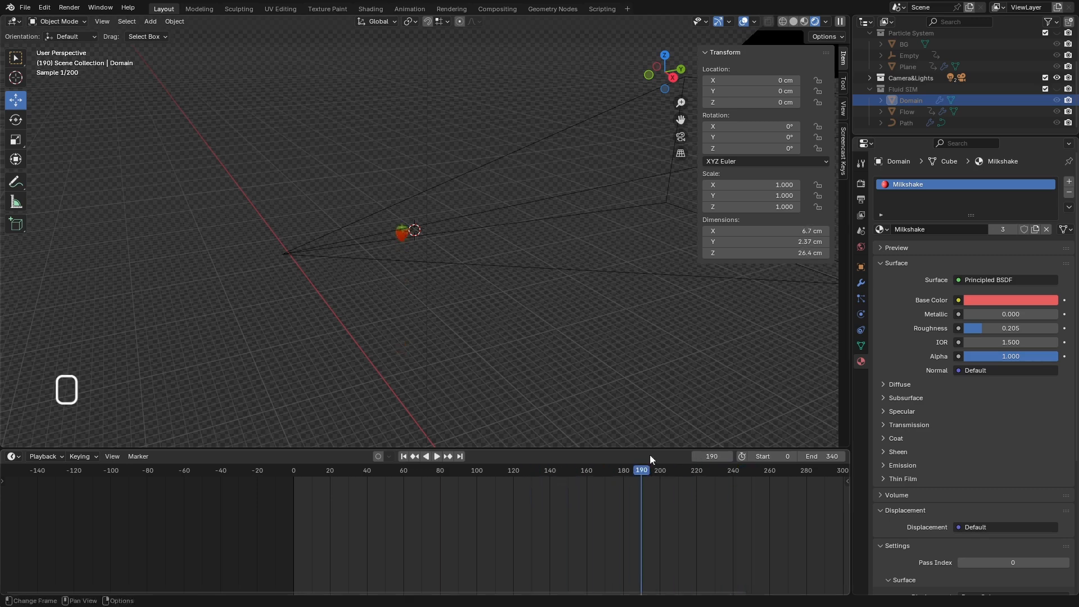
# Move the Empty from the Particle System collection into Camera&Lights and hide the Particle System collection.
pyautogui.click(909, 56)
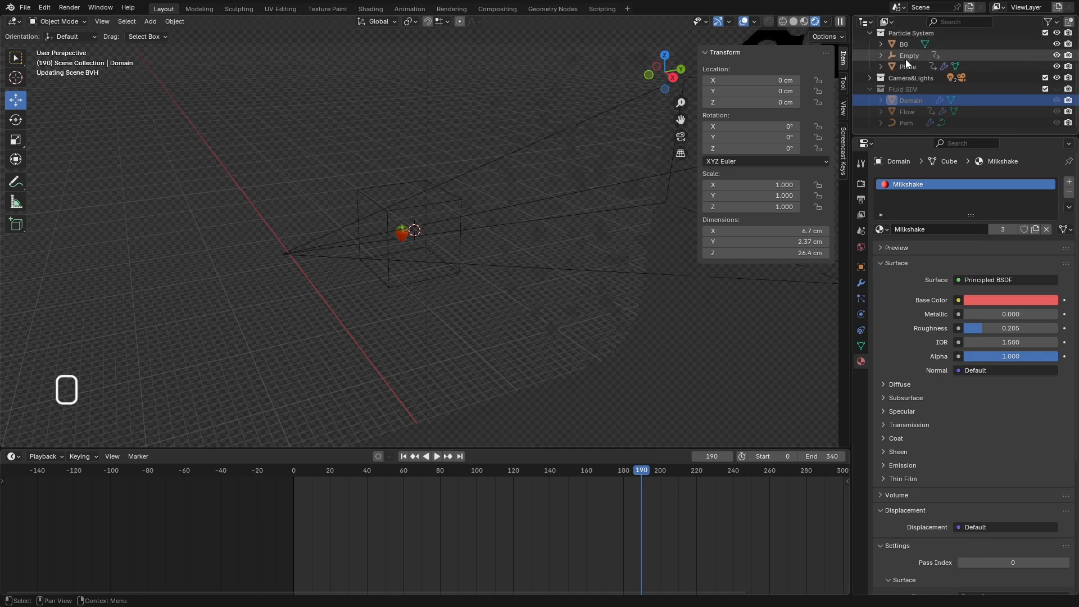
pyautogui.moveTo(906, 56); pyautogui.dragTo(905, 78)
pyautogui.click(909, 43)
pyautogui.press('h')
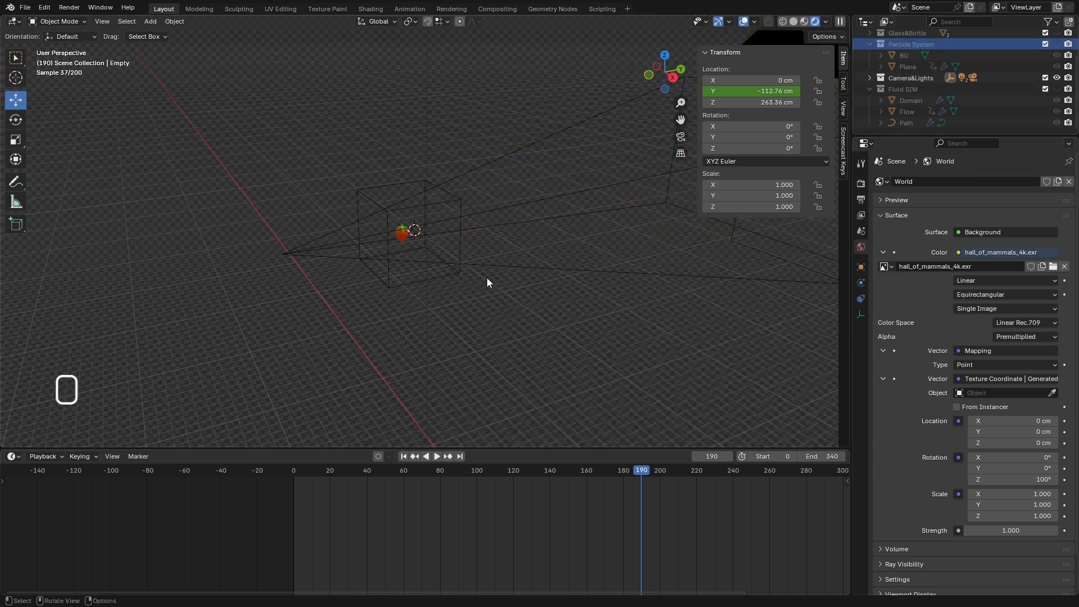
# Go to frame 230 and save the Blender file.
pyautogui.moveTo(588, 468); pyautogui.dragTo(714, 468)
pyautogui.hotkey('ctrl', 's')
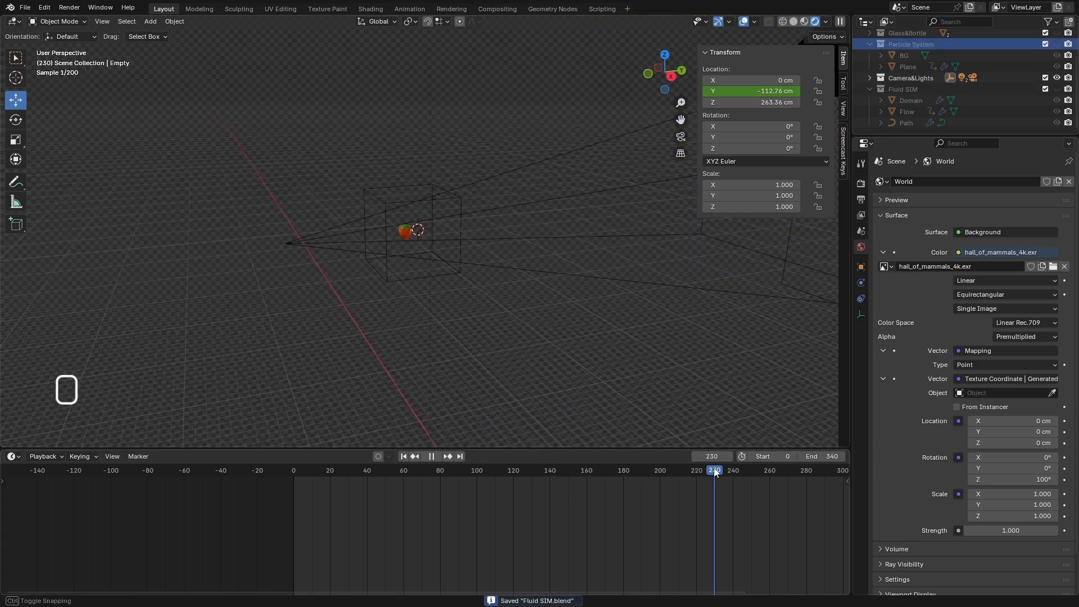
# Duplicate the tilted area light above the strawberry and move the copy to about Y -153 cm, Z 295 cm in side view.
pyautogui.click(455, 152)
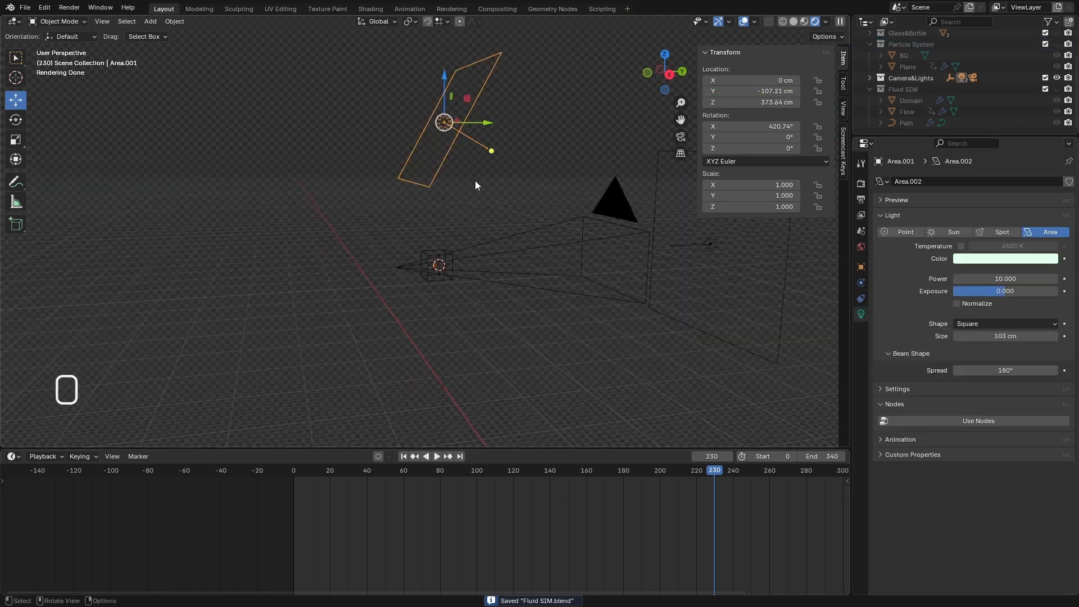
pyautogui.moveTo(474, 180); pyautogui.dragTo(505, 141, button='middle')
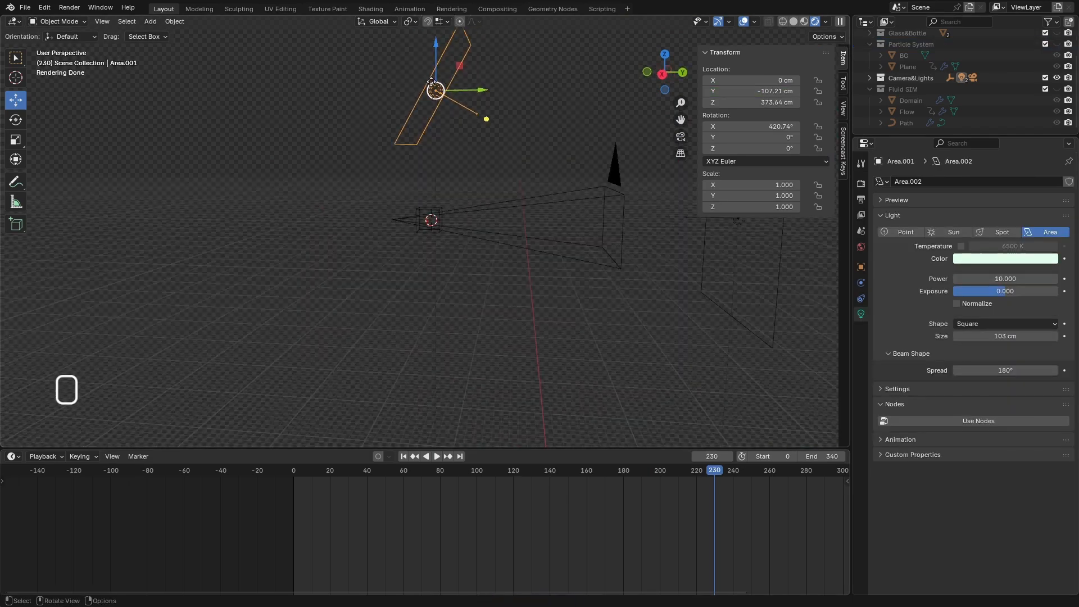
pyautogui.press('KP_3')
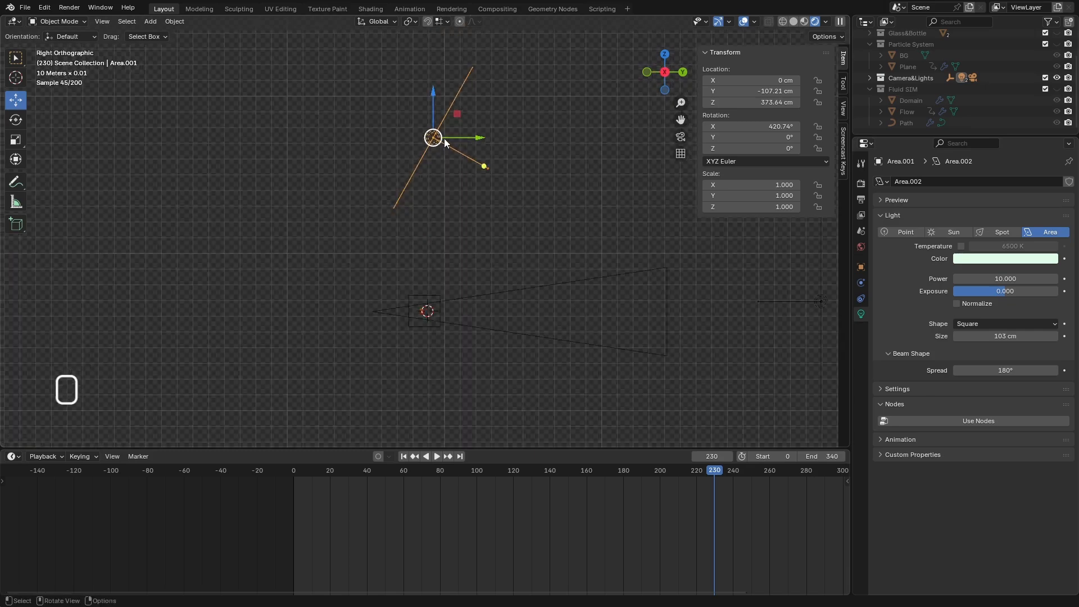
pyautogui.hotkey('shift', 'd')
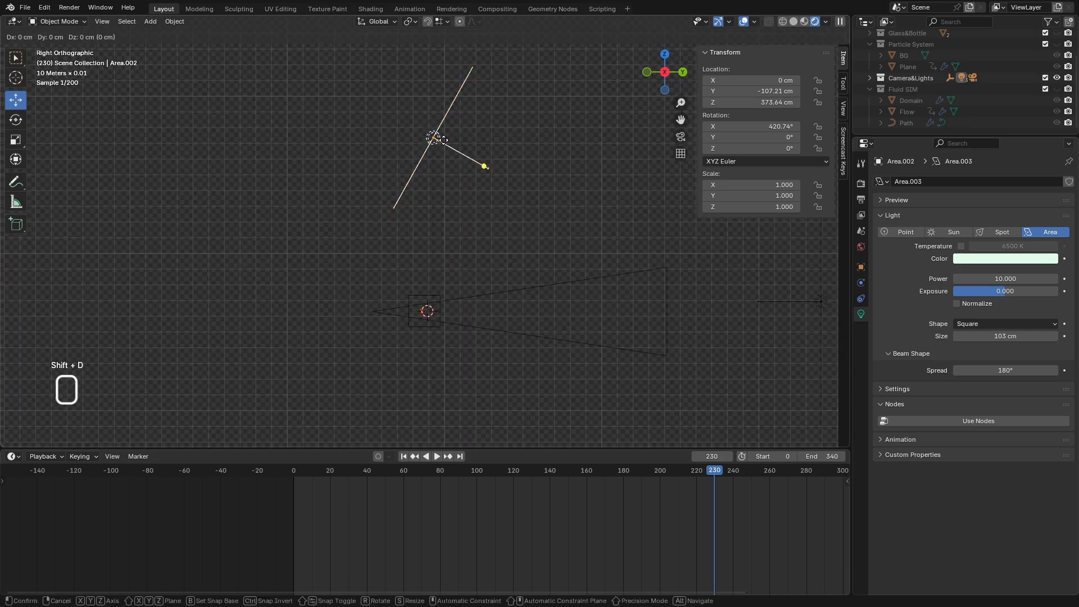
pyautogui.rightClick(432, 113)
pyautogui.moveTo(431, 102); pyautogui.dragTo(431, 219)
pyautogui.moveTo(469, 260); pyautogui.dragTo(398, 260)
pyautogui.scroll(5, 429, 344)
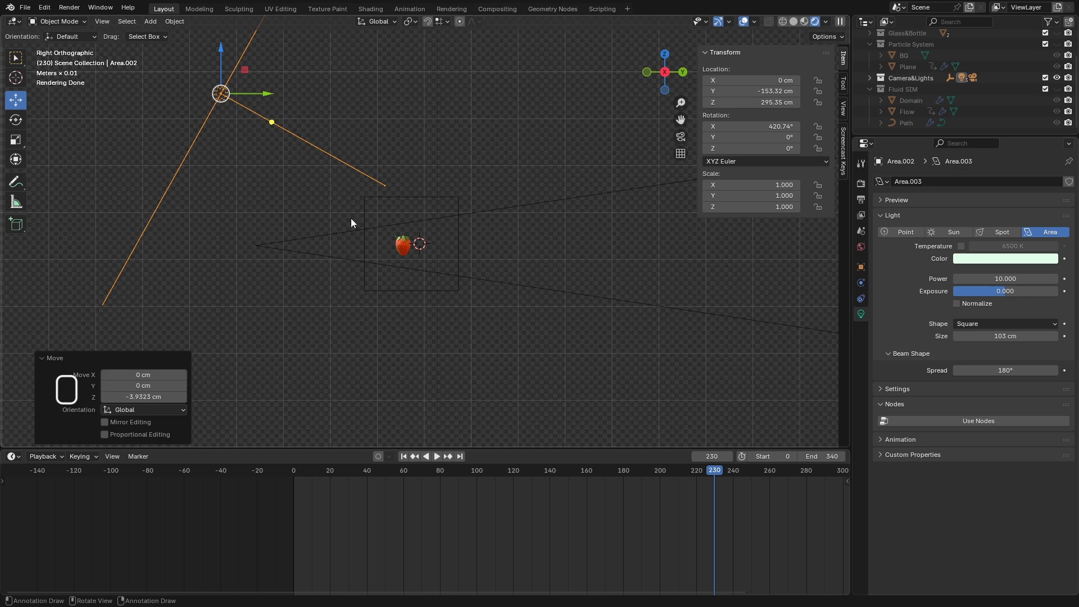
pyautogui.press('KP_0')
pyautogui.scroll(6, 467, 293)
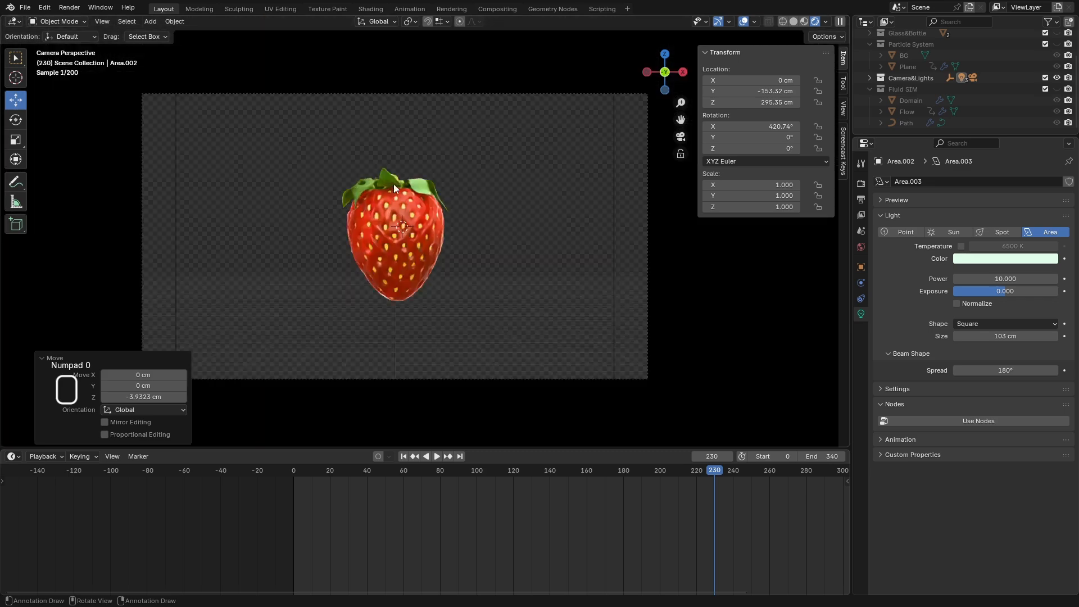
pyautogui.scroll(-6, 423, 244)
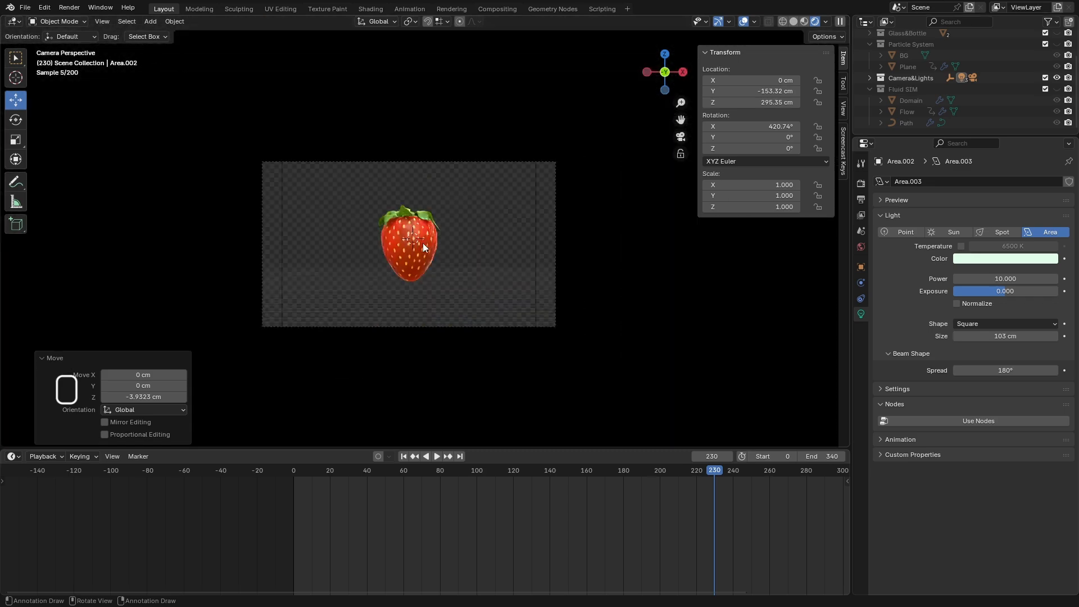
# Set the power of the duplicated area light to 5.
pyautogui.click(1018, 280)
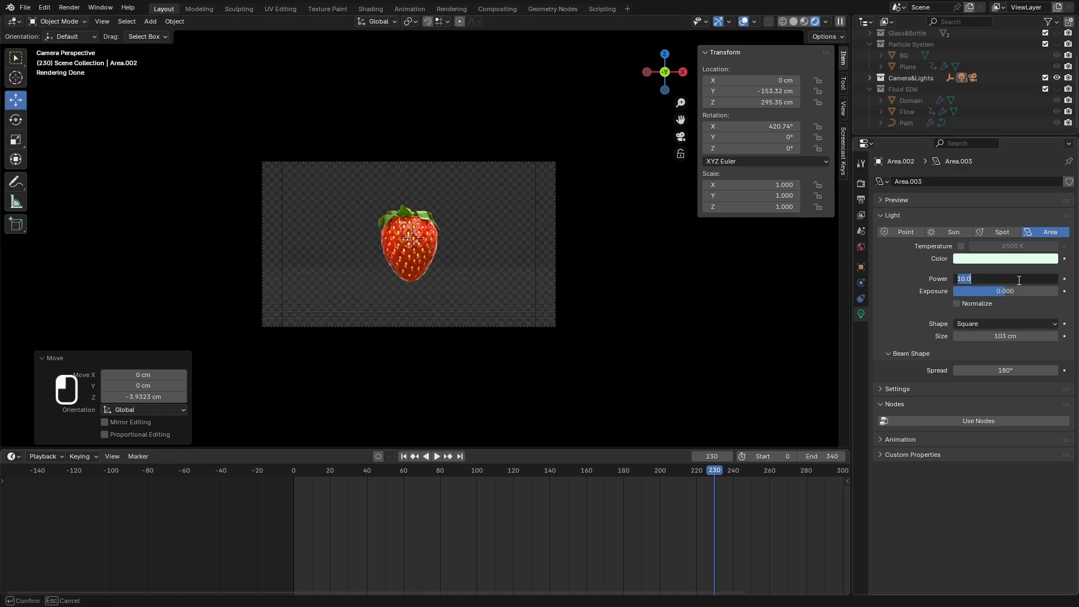
pyautogui.click(488, 281)
pyautogui.scroll(-3, 442, 272)
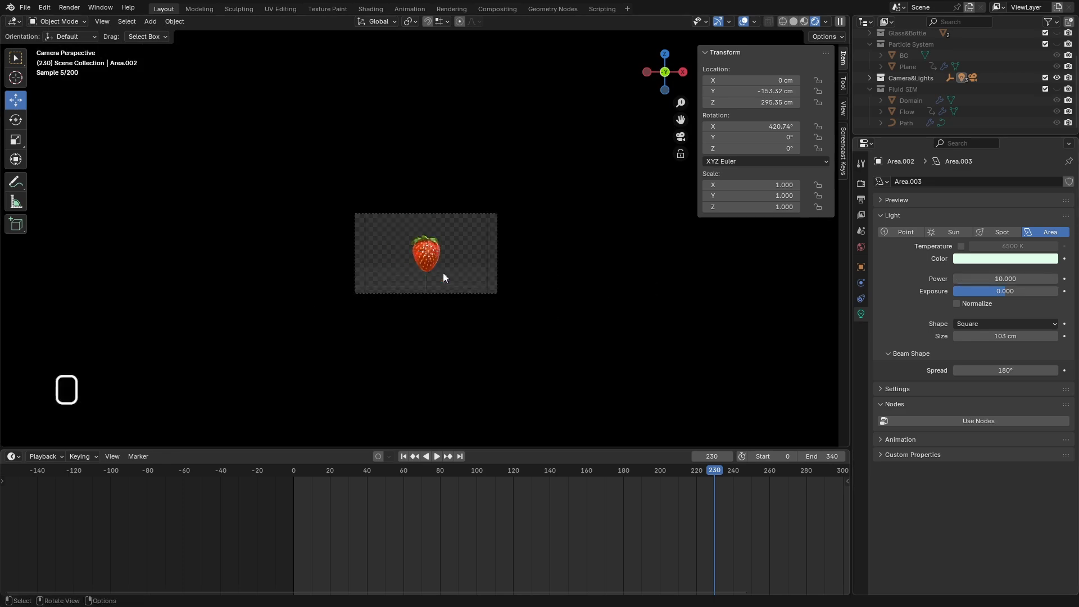
pyautogui.moveTo(443, 272)
pyautogui.mouseDown(button='middle')
pyautogui.moveTo(355, 293)
pyautogui.moveTo(441, 286)
pyautogui.mouseUp(button='middle')
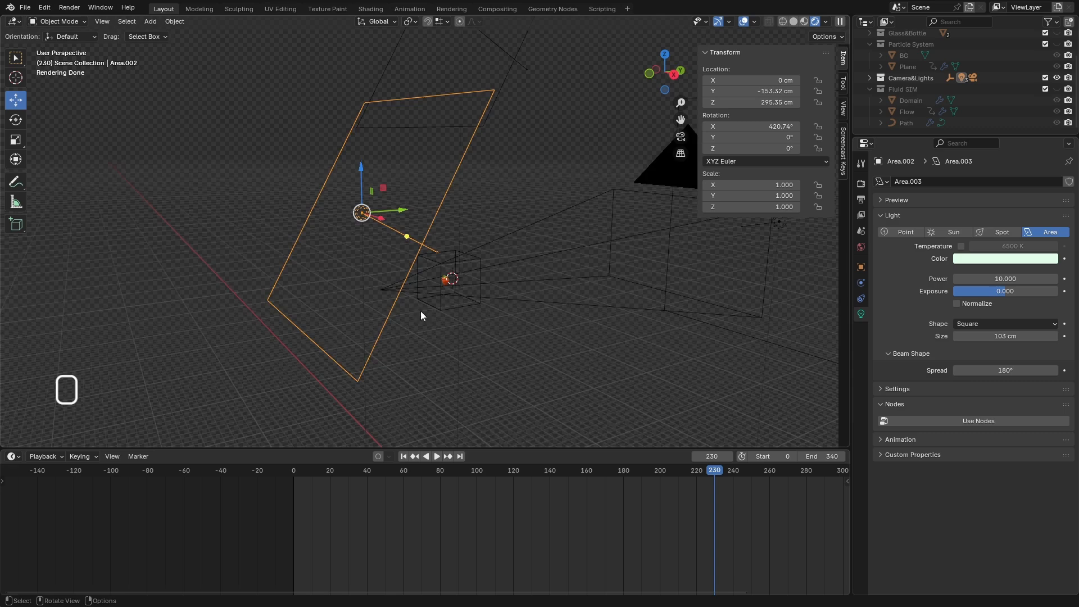
pyautogui.scroll(14, 439, 286)
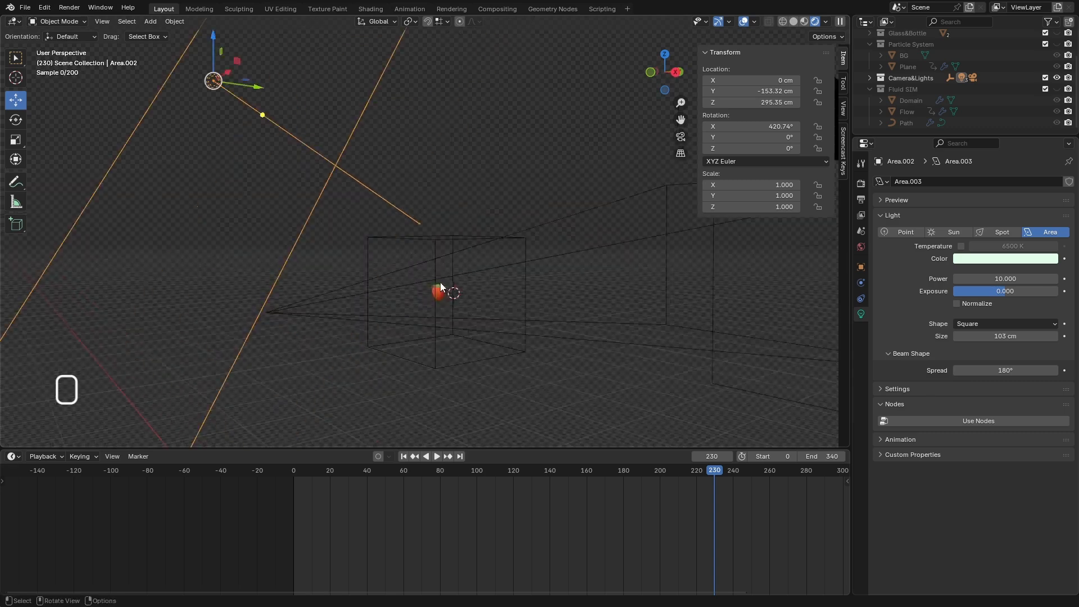
pyautogui.click(1026, 278)
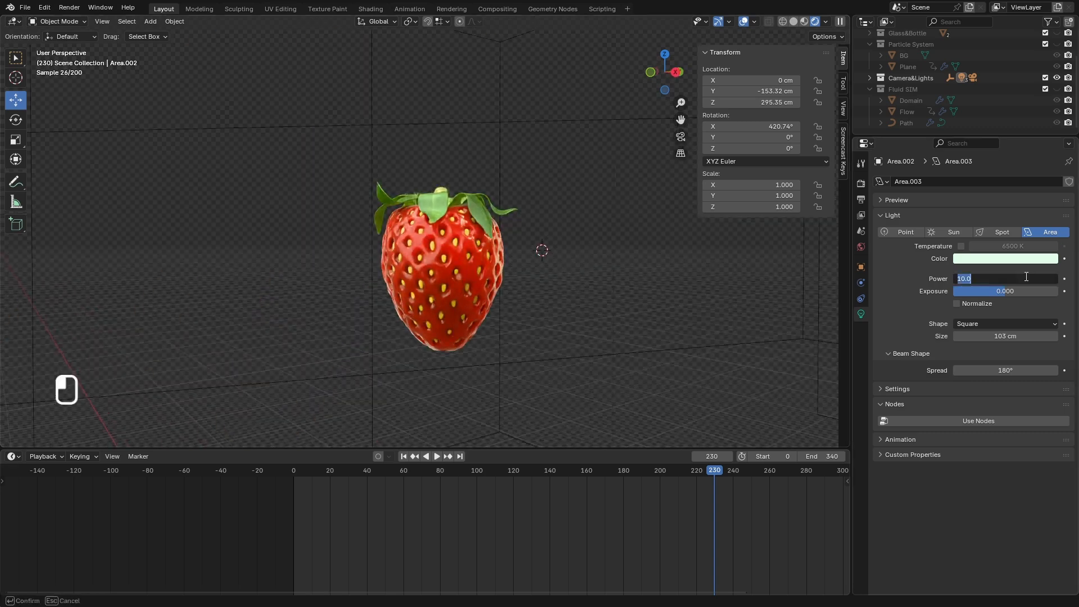
pyautogui.press('Return')
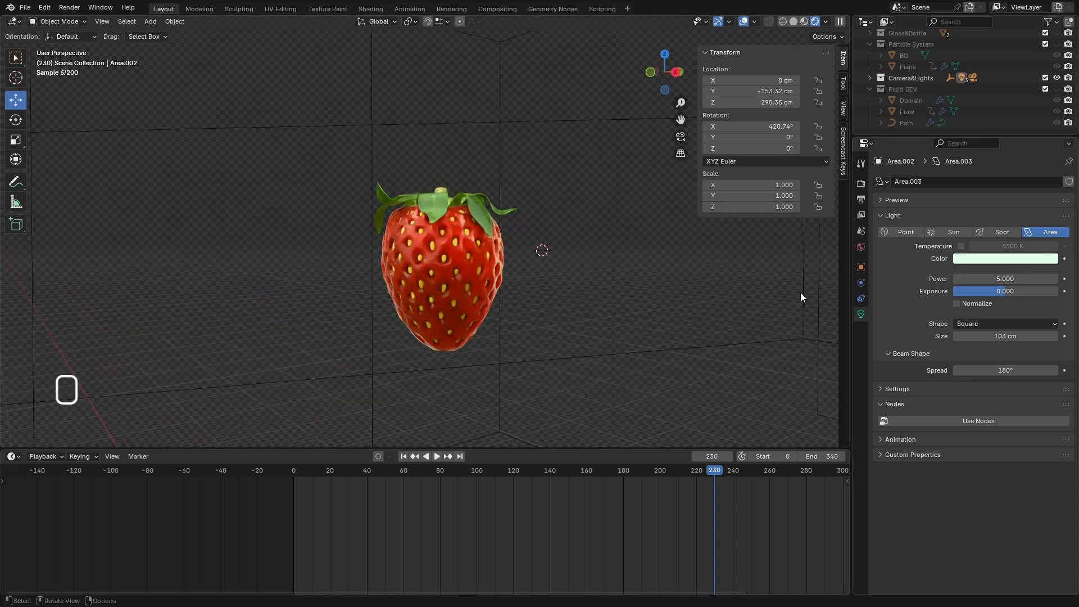
# Check the strawberry's lighting up close through the camera view and go to frame 150.
pyautogui.press('KP_0')
pyautogui.scroll(5, 439, 275)
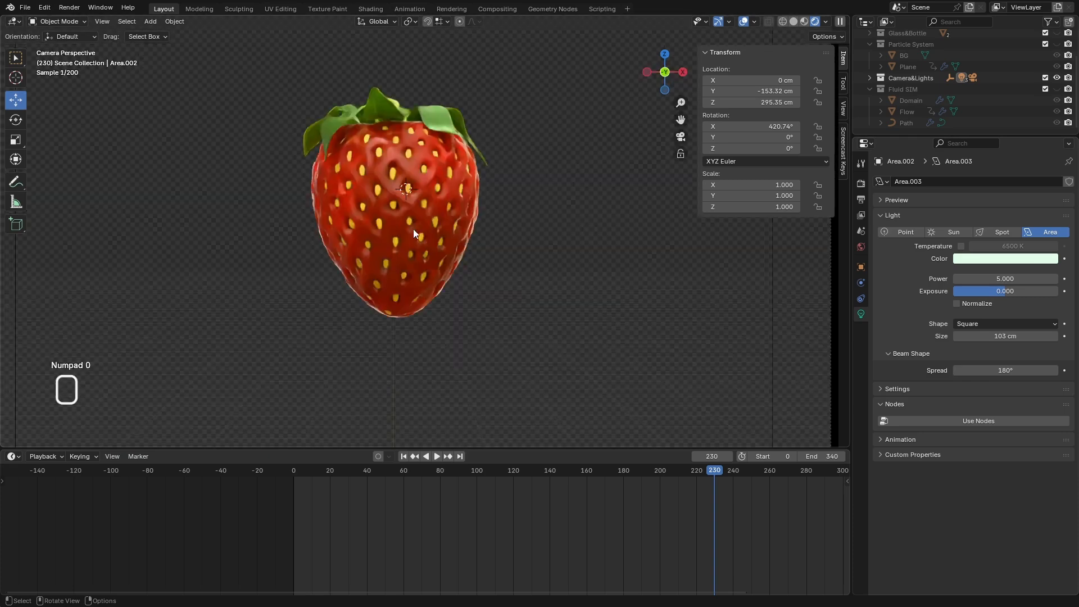
pyautogui.scroll(-5, 419, 243)
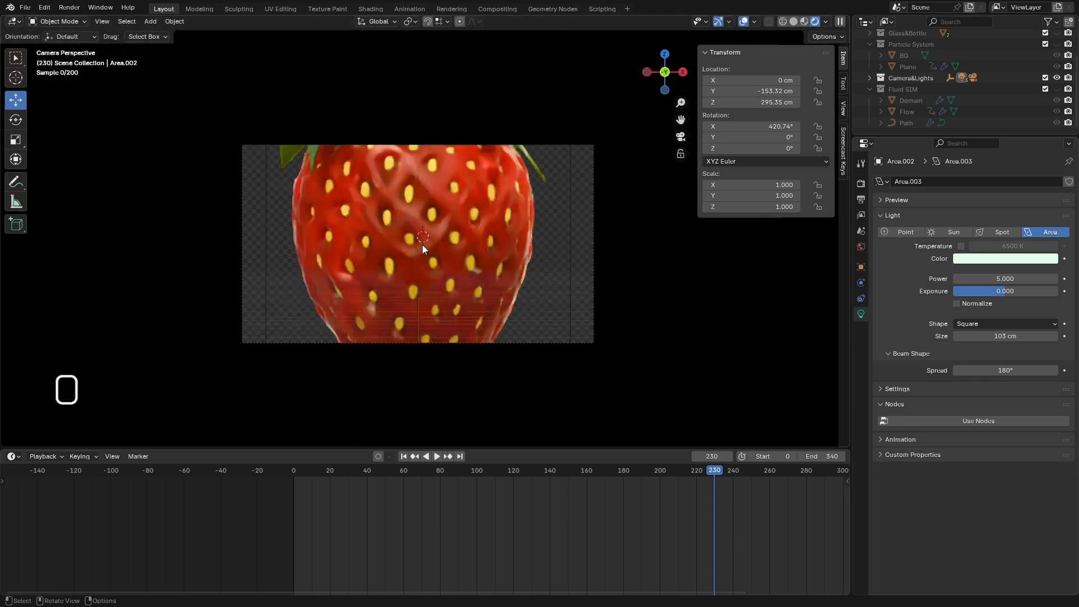
pyautogui.moveTo(523, 472); pyautogui.dragTo(568, 488)
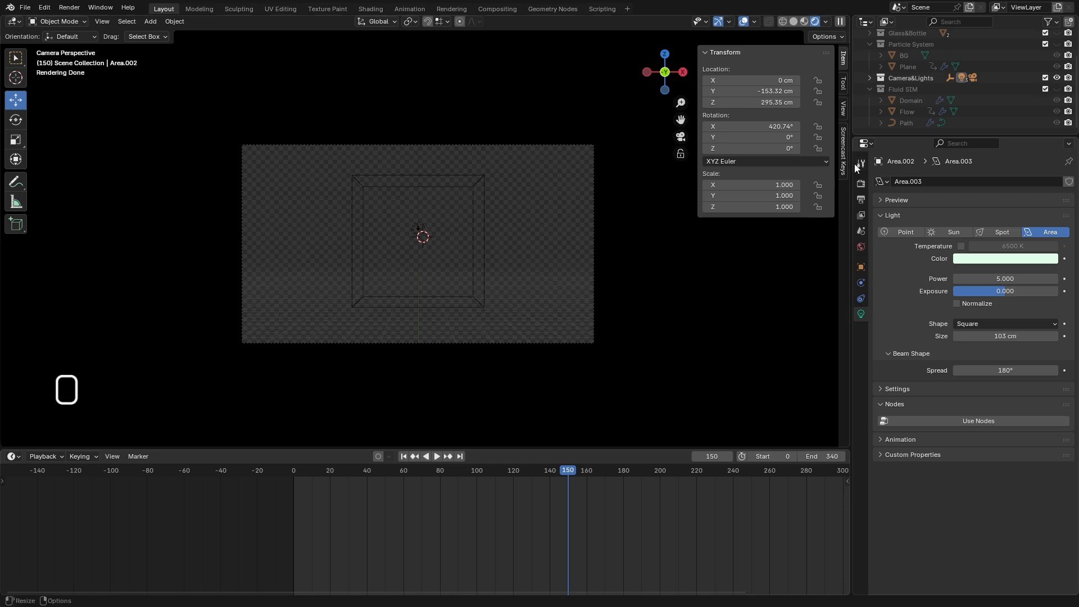
# Set the Cycles render max samples to 200.
pyautogui.click(859, 183)
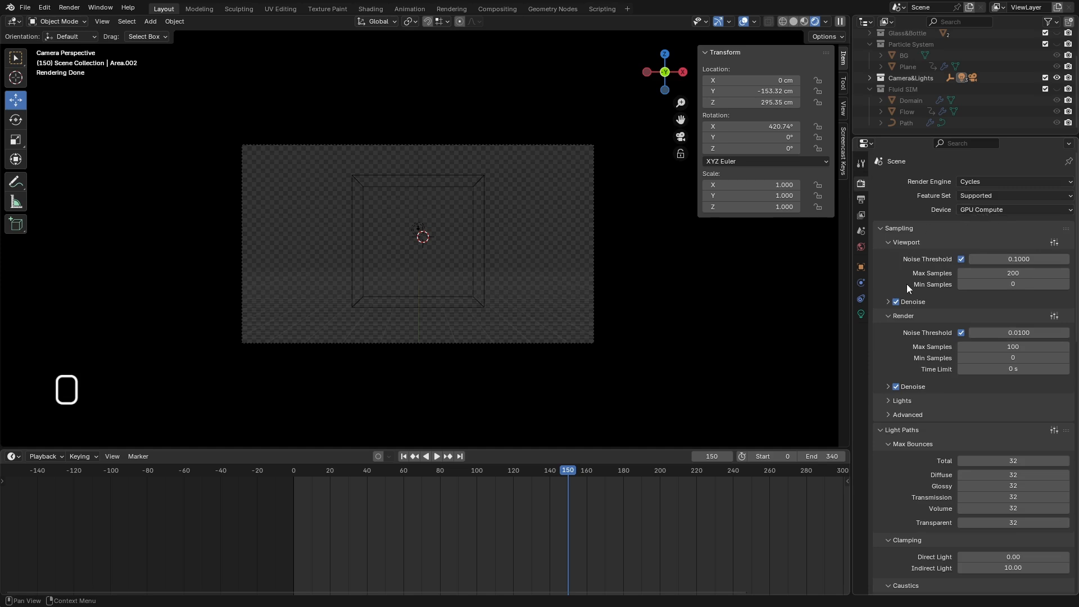
pyautogui.scroll(-3, 962, 281)
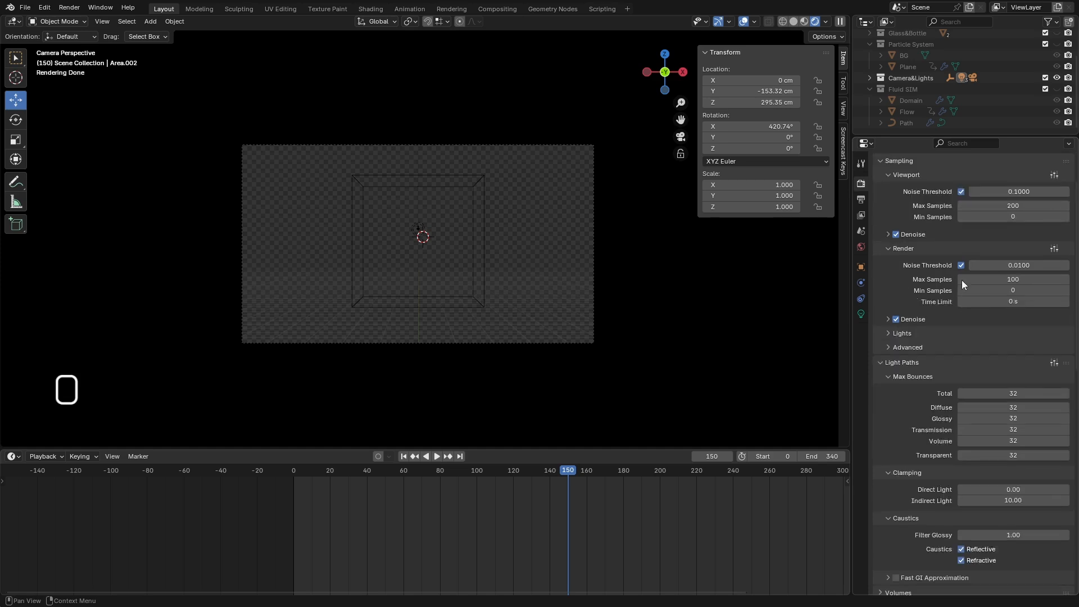
pyautogui.click(1011, 279)
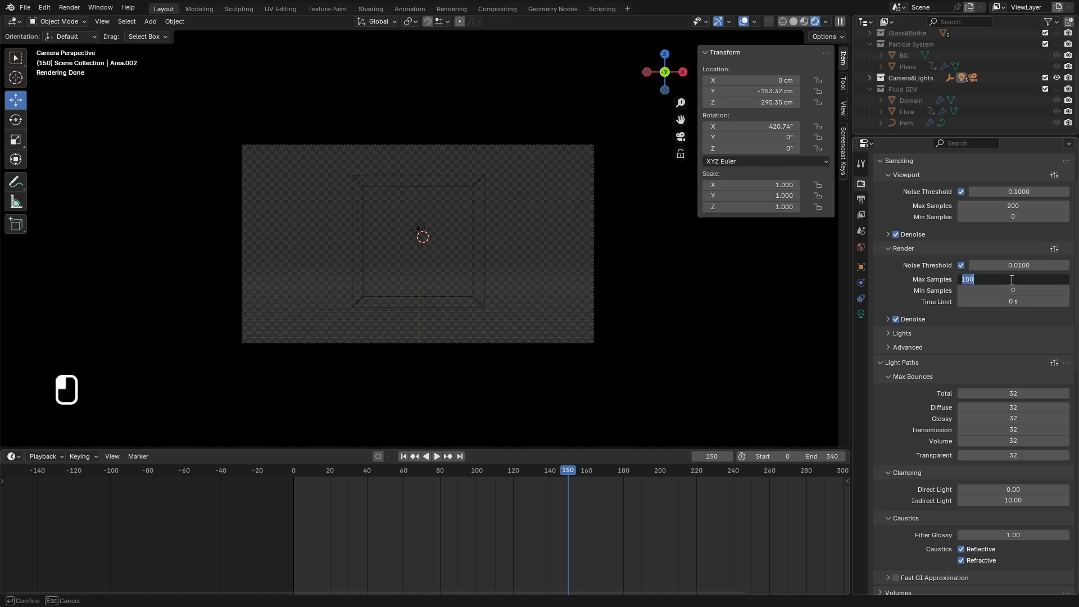
pyautogui.write('200')
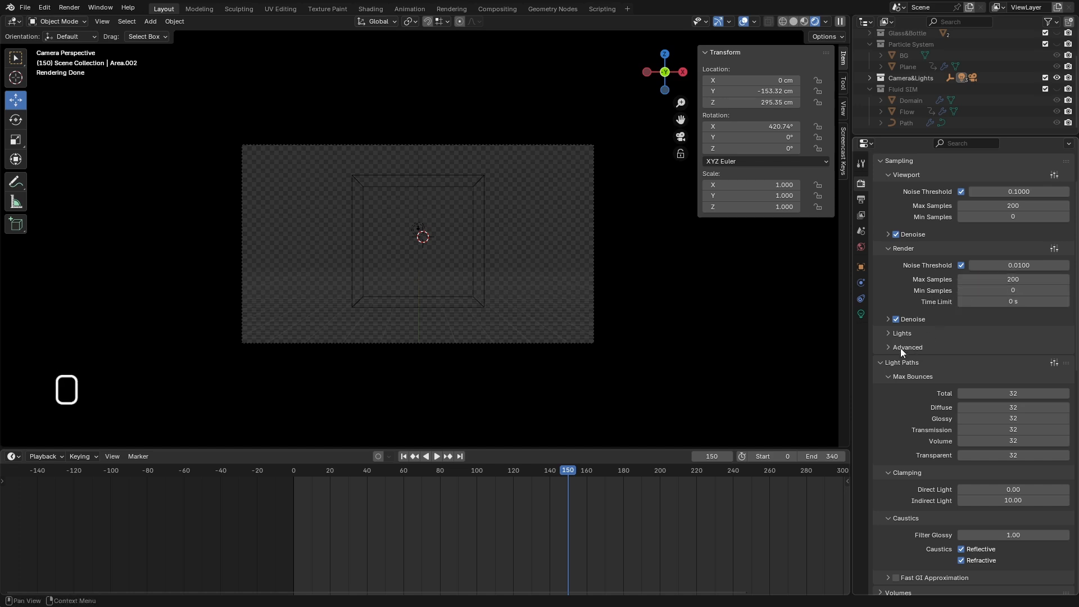
pyautogui.scroll(-4, 913, 344)
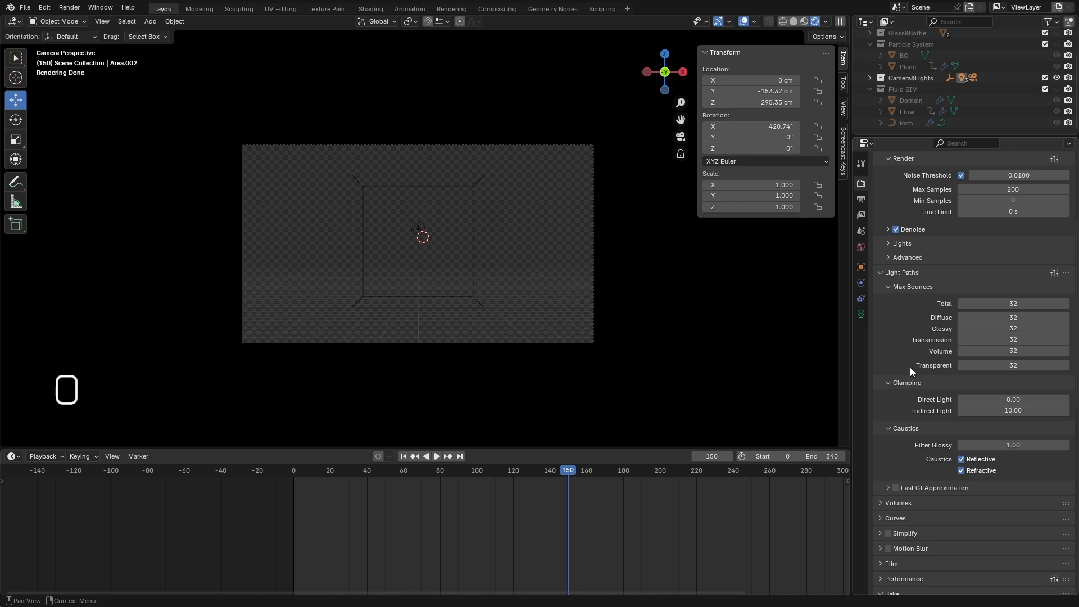
# Review the Cycles light path presets, maximum bounces, clamping and caustics settings.
pyautogui.click(1053, 272)
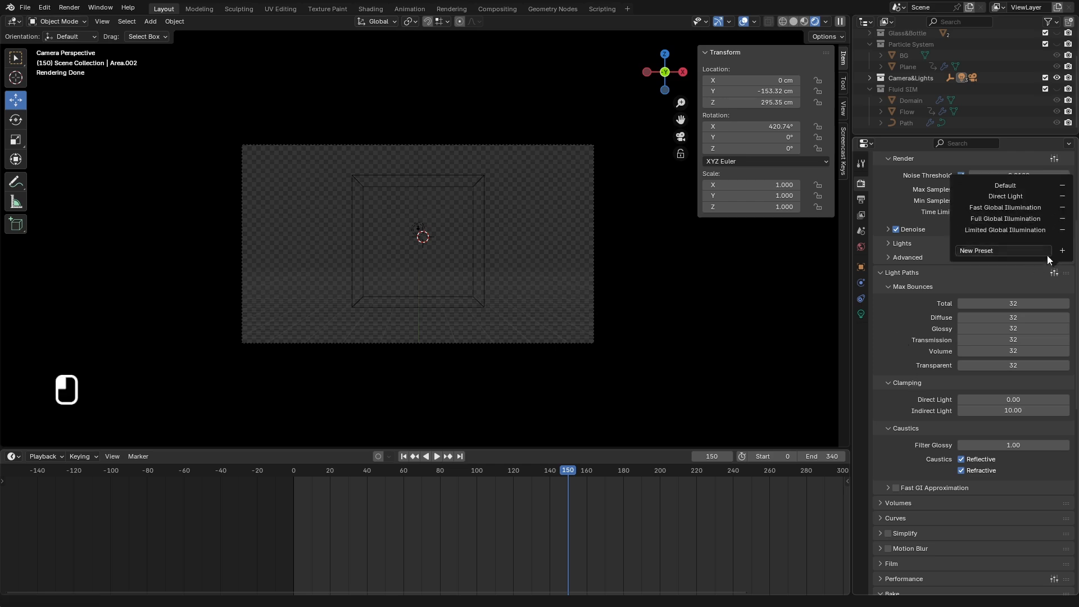
pyautogui.click(1054, 273)
pyautogui.click(1054, 273)
pyautogui.click(1054, 273)
pyautogui.scroll(-2, 903, 316)
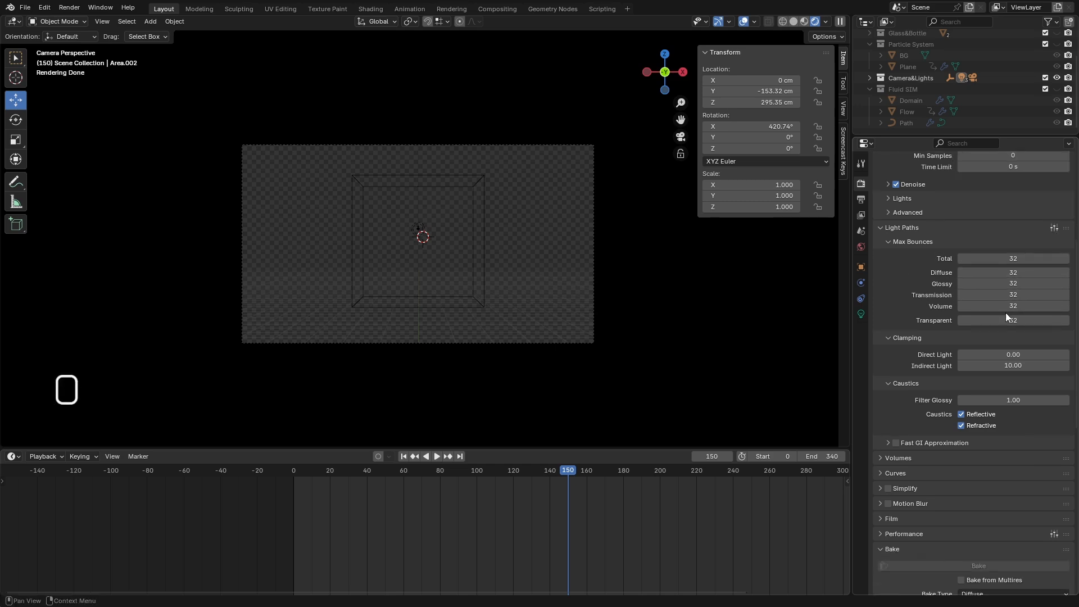
pyautogui.scroll(-5, 927, 272)
pyautogui.scroll(4, 920, 272)
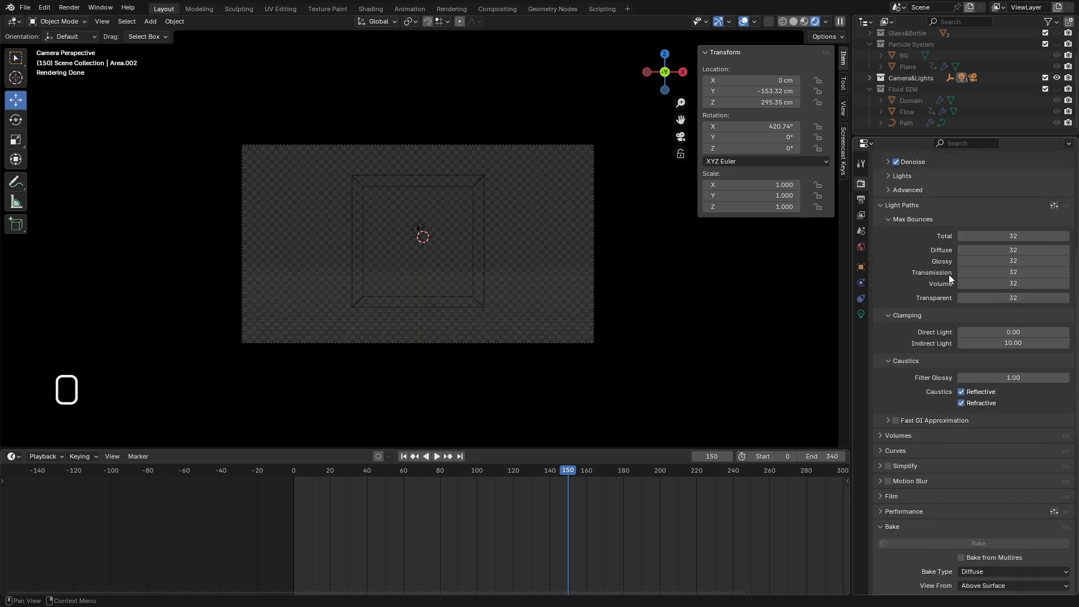
pyautogui.scroll(-10, 949, 274)
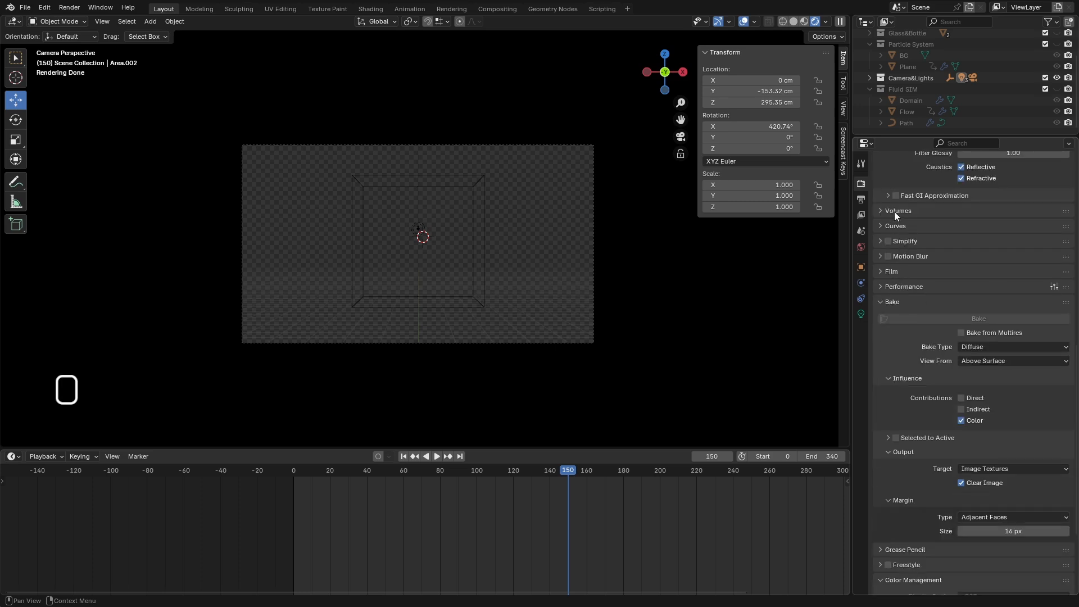
# Check the film transparency setting and the view transform options in the render's color management.
pyautogui.click(888, 273)
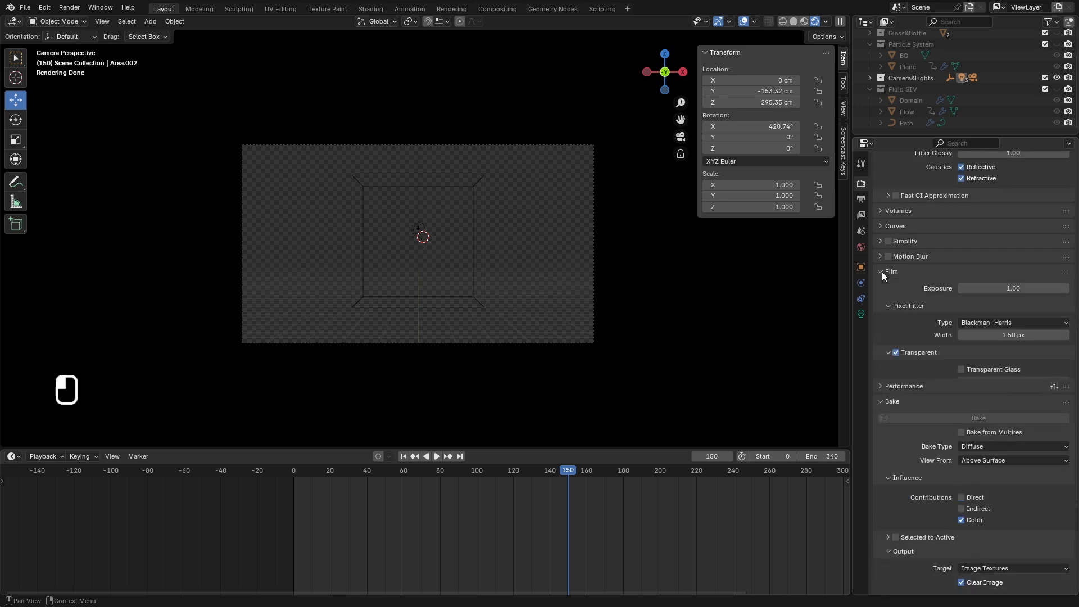
pyautogui.click(891, 272)
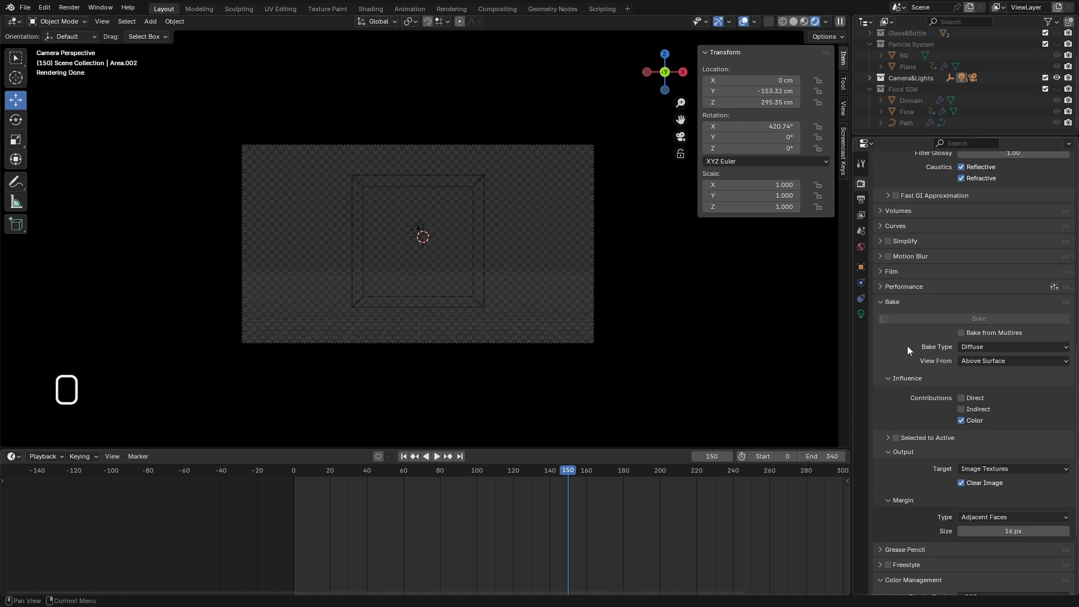
pyautogui.scroll(-5, 906, 347)
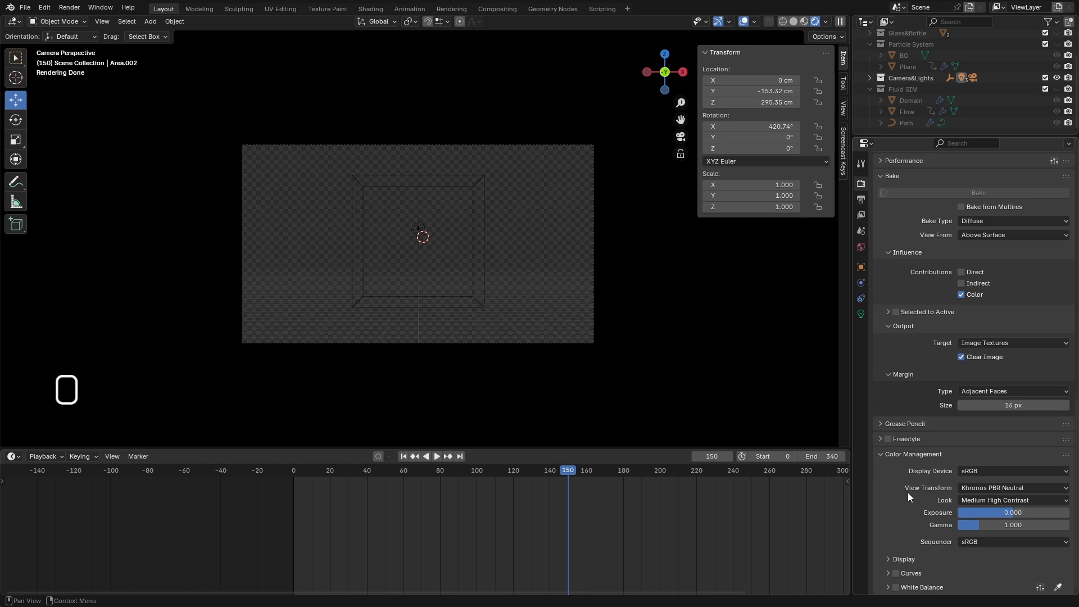
pyautogui.click(990, 487)
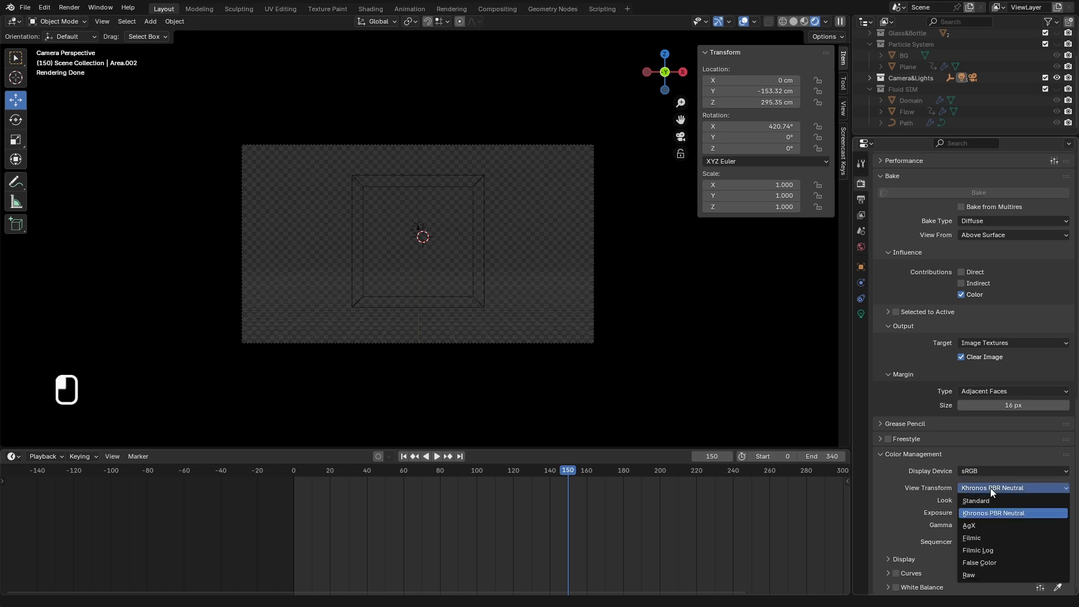
pyautogui.click(990, 488)
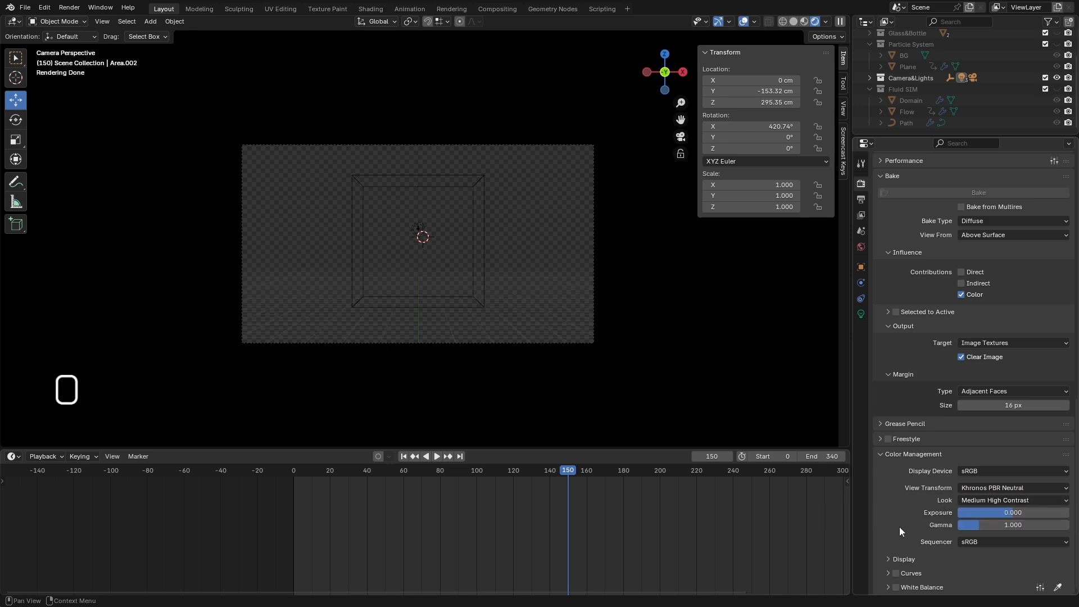
pyautogui.scroll(10, 899, 448)
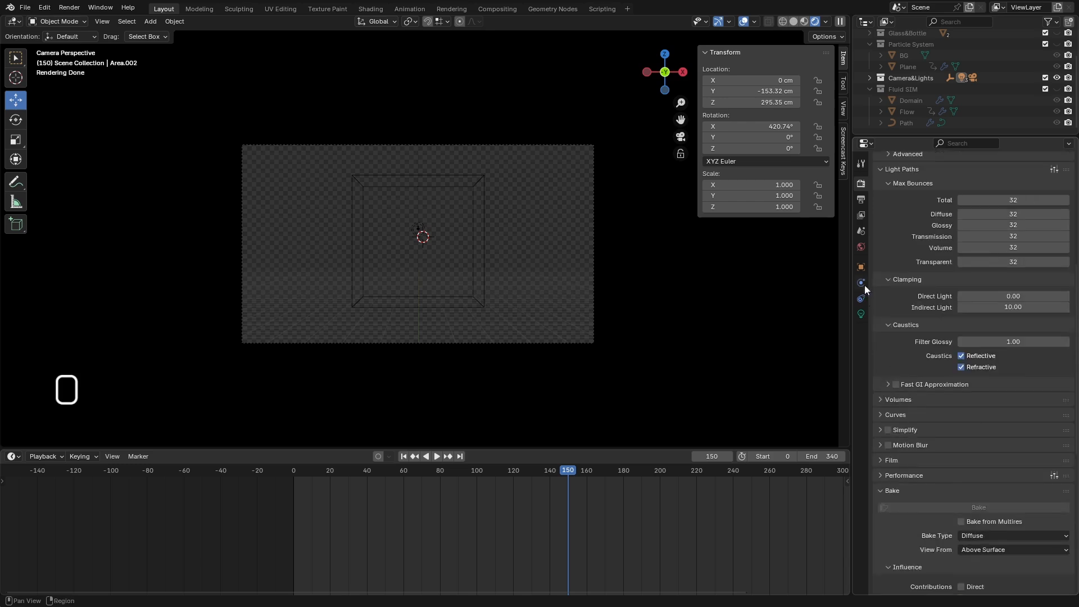
# Create a folder named Hero Rendering inside Project files and set it as the render output location.
pyautogui.click(862, 201)
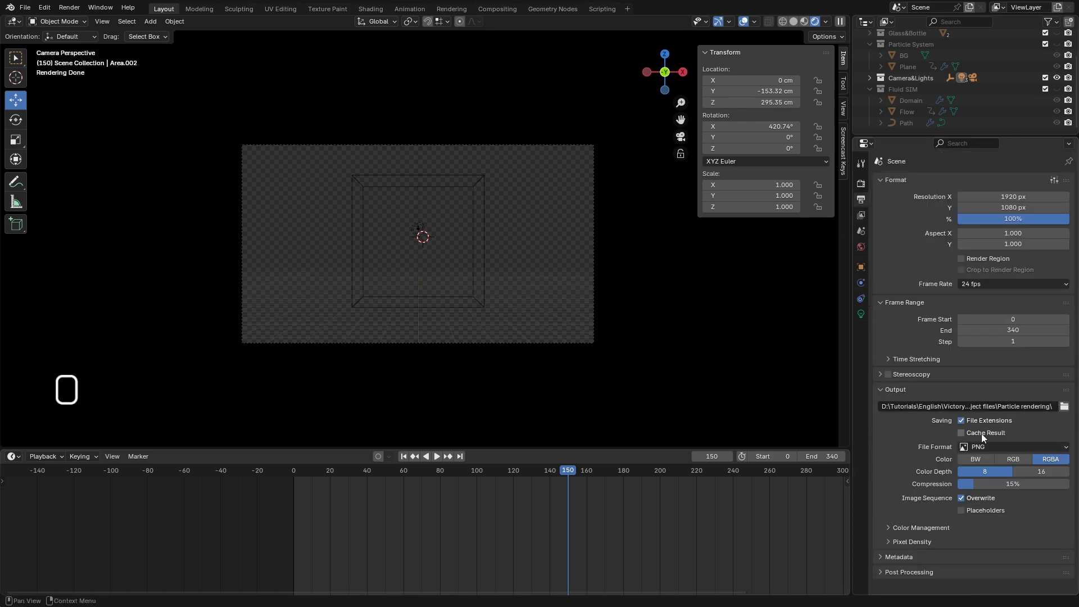
pyautogui.click(1064, 407)
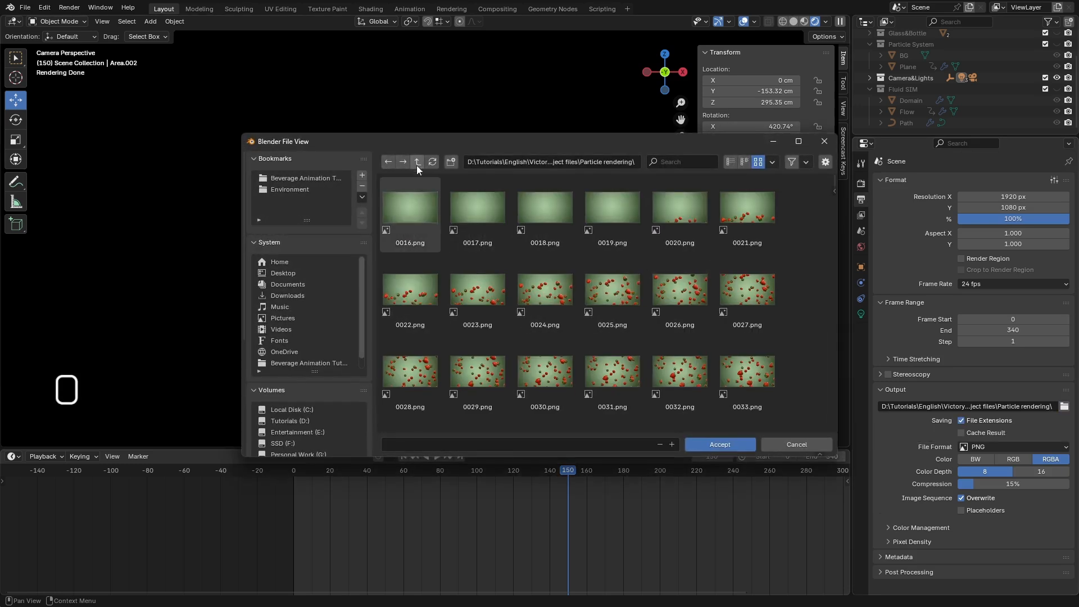
pyautogui.click(416, 163)
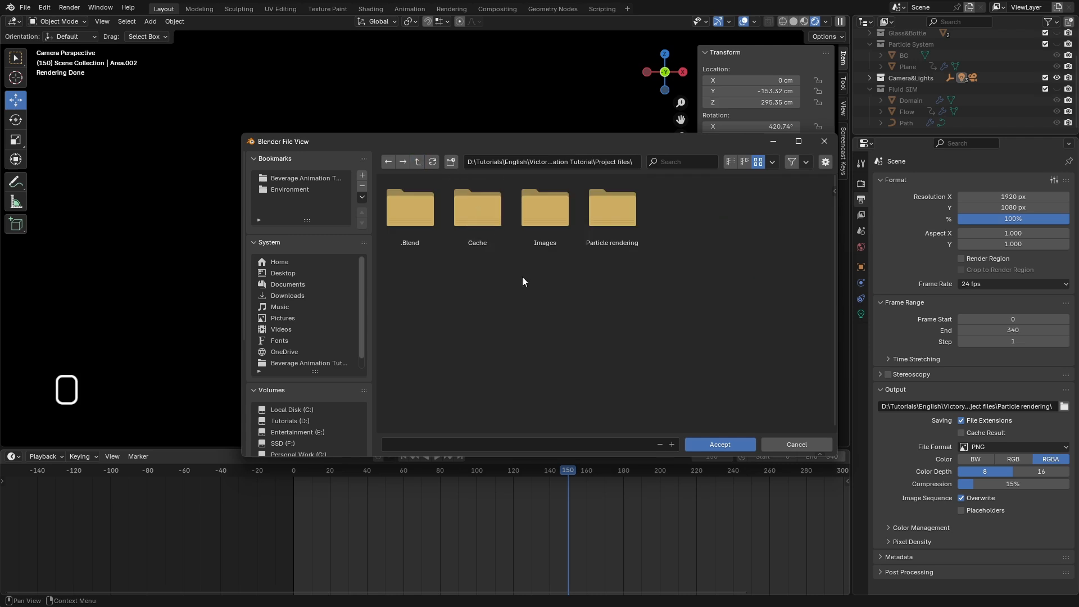
pyautogui.rightClick(522, 284)
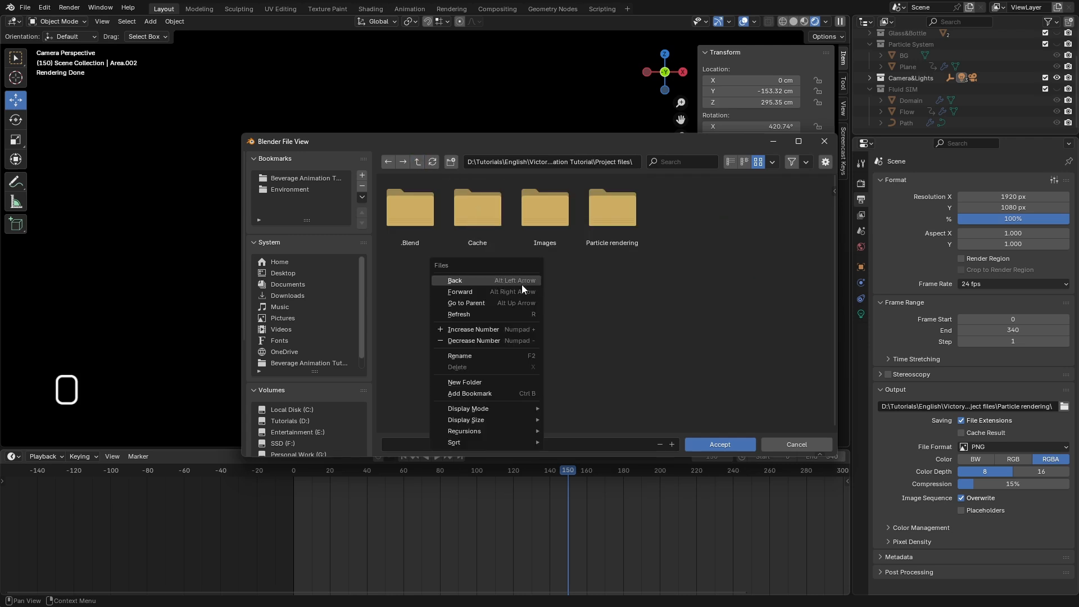
pyautogui.click(450, 162)
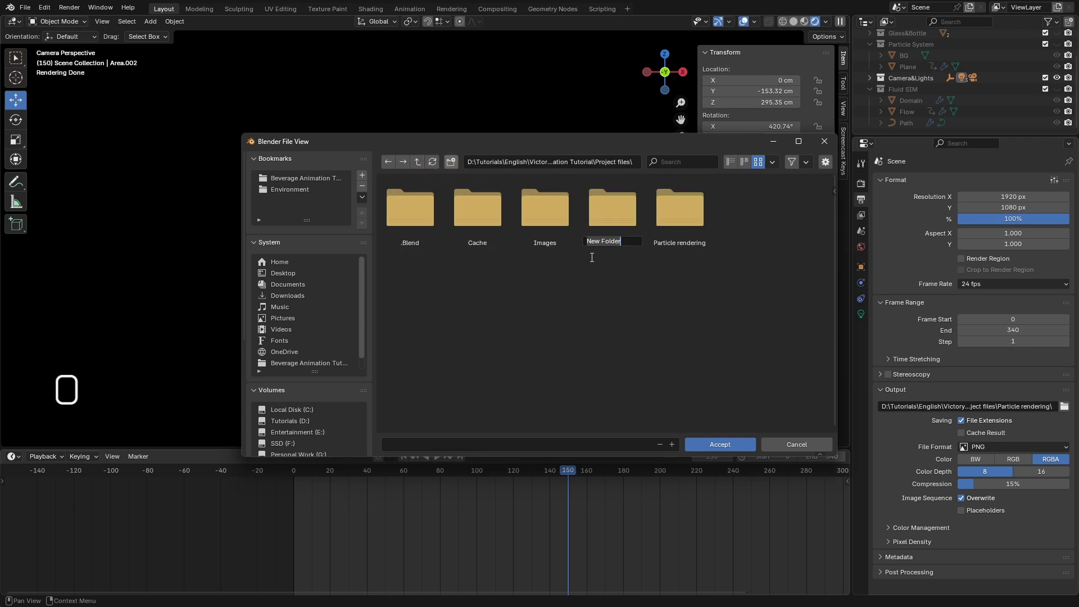
pyautogui.write('Hero Rendern')
pyautogui.press('BackSpace')
pyautogui.write('ing')
pyautogui.press('Return')
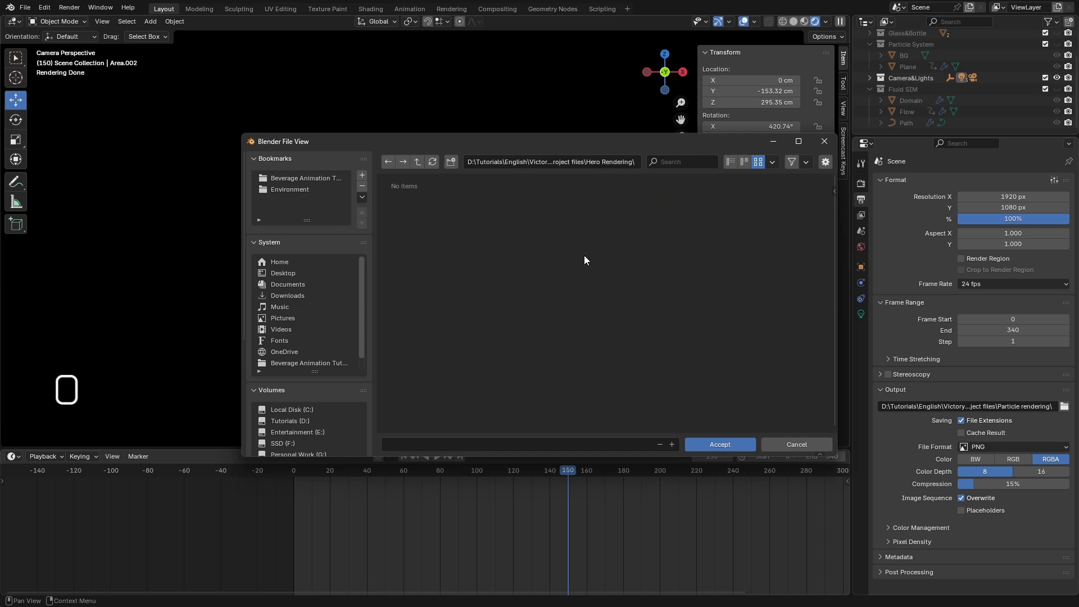
pyautogui.click(705, 441)
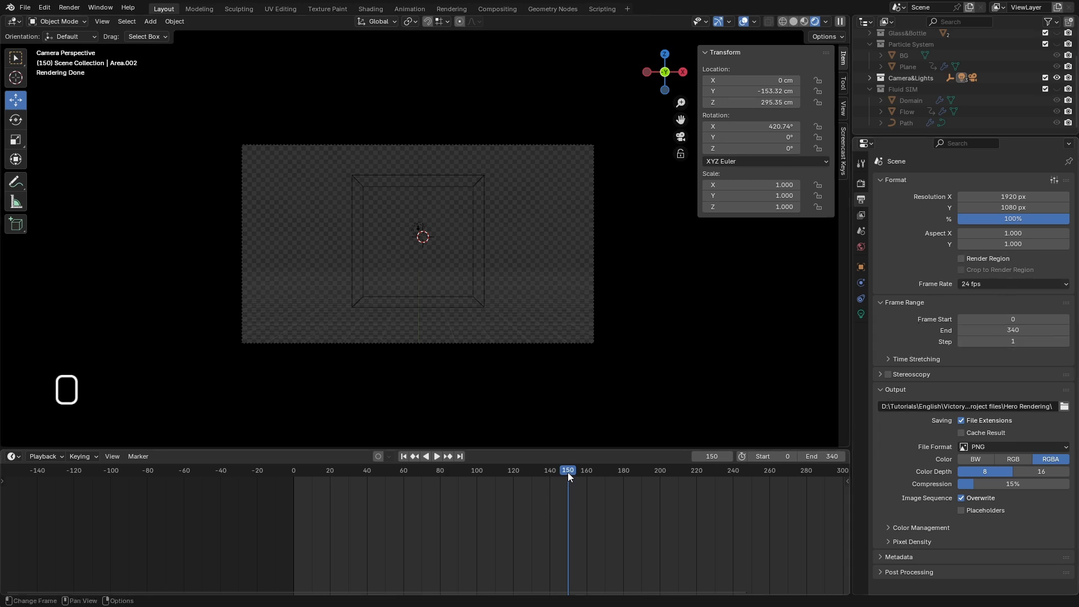
# Set the render frame range to start at 150 and end at 350.
pyautogui.click(1003, 320)
pyautogui.write('150')
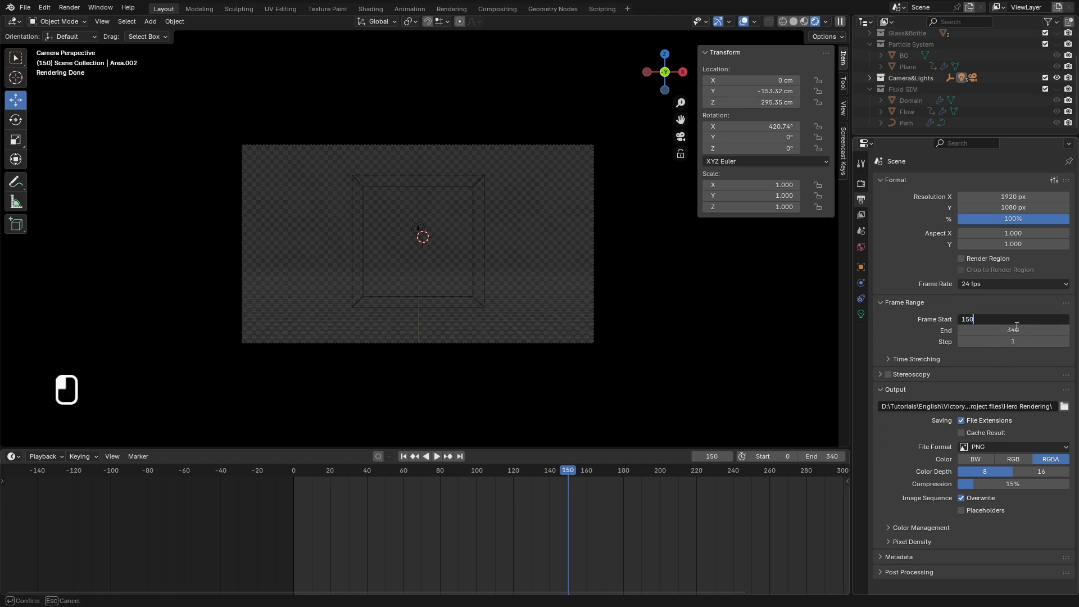
pyautogui.press('Return')
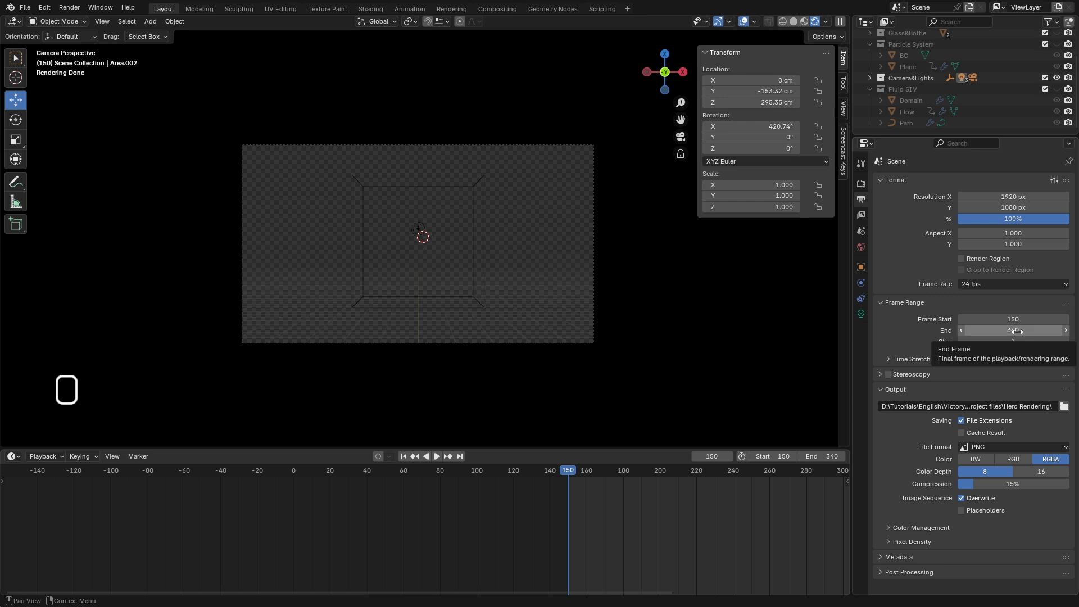
pyautogui.doubleClick(1020, 331)
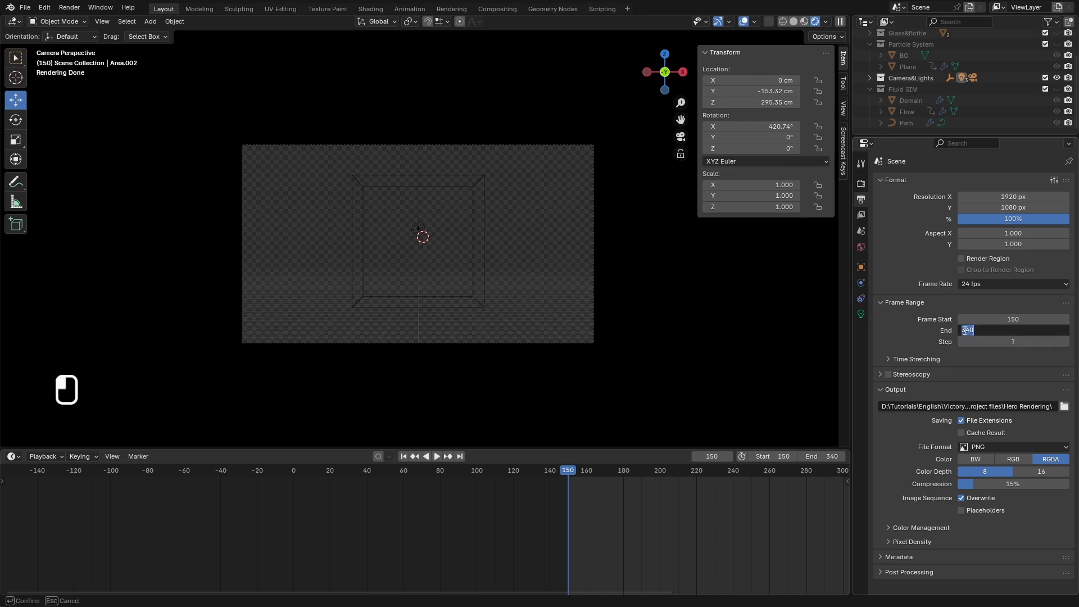
pyautogui.write('350')
pyautogui.click(896, 260)
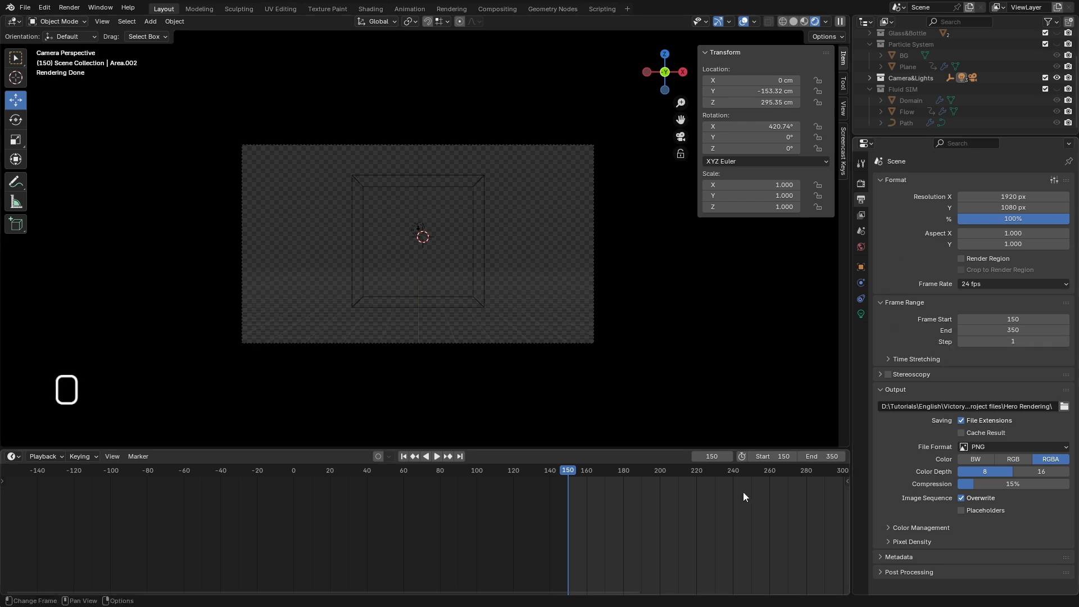
pyautogui.scroll(-2, 696, 525)
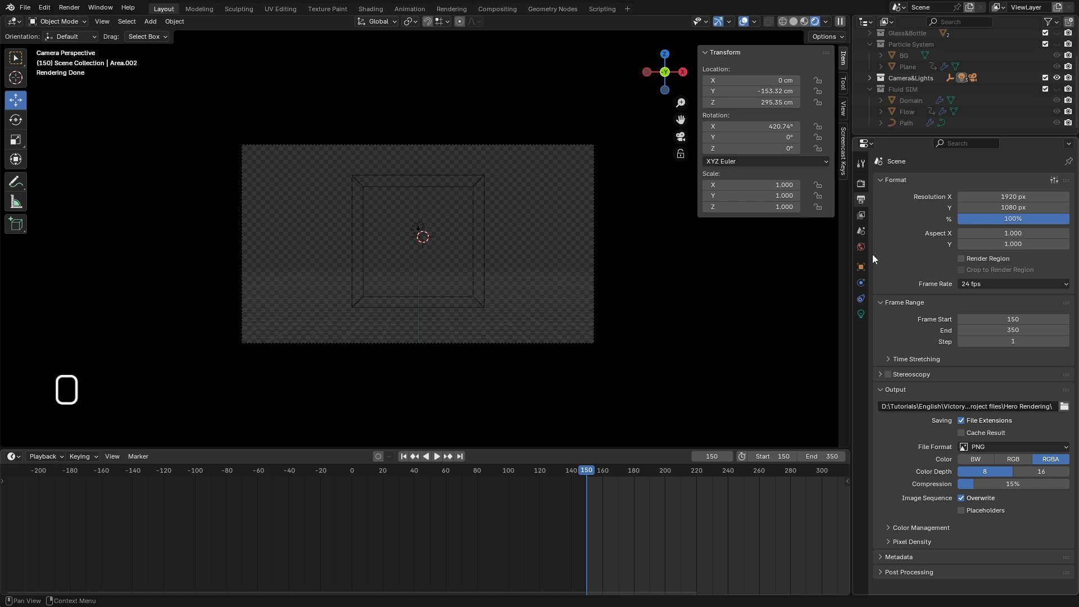
# Check the enabled view layer passes, then split the 3D viewport and show the Compositor in the new area.
pyautogui.click(860, 216)
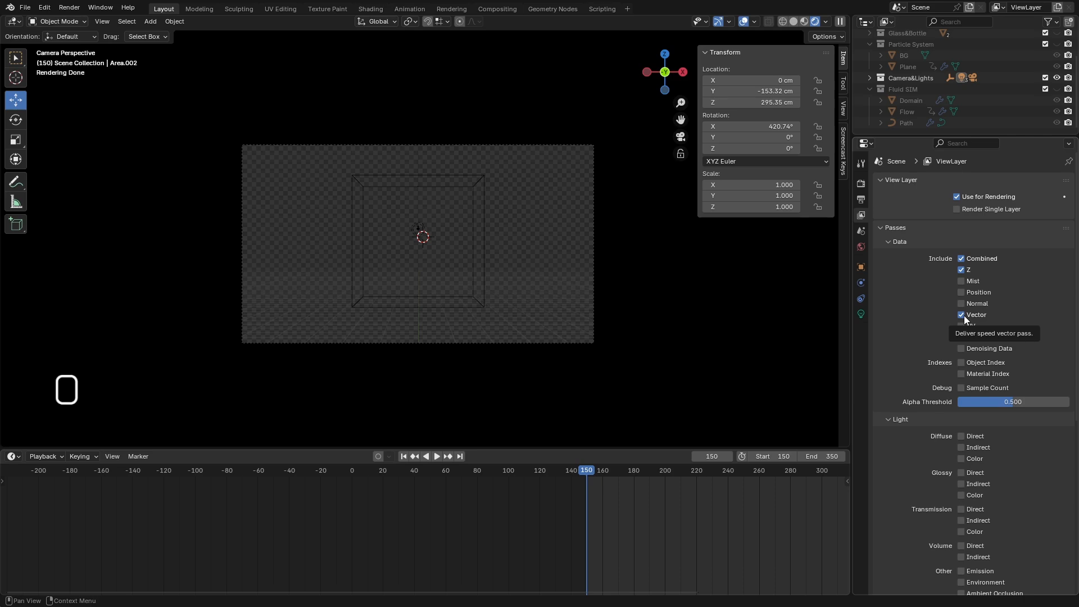
pyautogui.moveTo(845, 19); pyautogui.dragTo(487, 23)
pyautogui.click(485, 23)
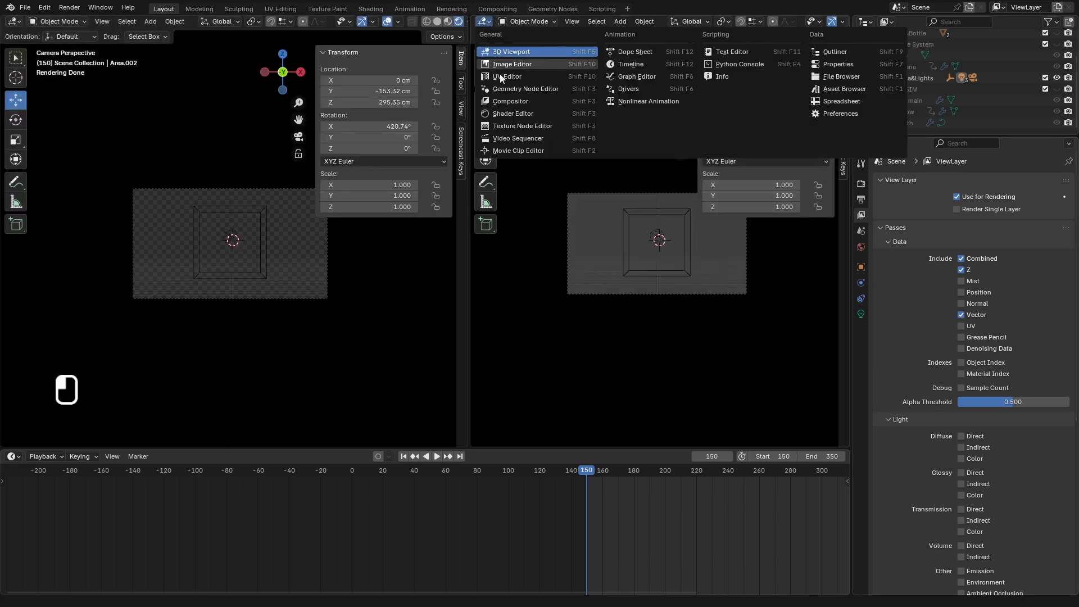
pyautogui.click(515, 103)
pyautogui.scroll(5, 709, 319)
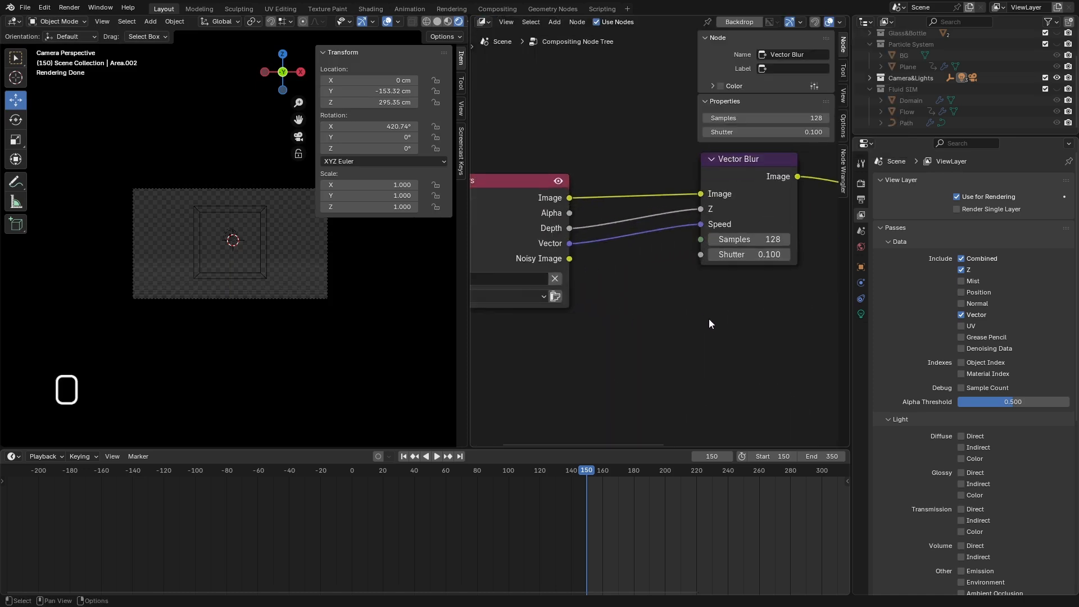
pyautogui.moveTo(717, 329); pyautogui.dragTo(642, 383, button='middle')
pyautogui.scroll(-5, 655, 323)
pyautogui.moveTo(663, 331); pyautogui.dragTo(665, 301, button='middle')
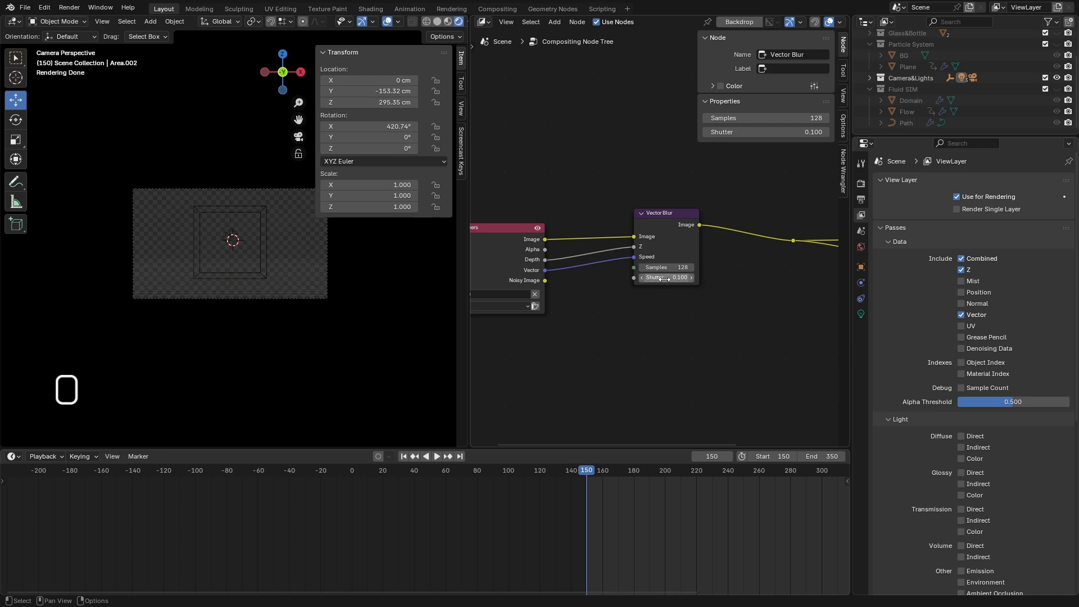
# Move the Vector Blur node slightly down and closer to Render Layers, and inspect its samples, shutter and links.
pyautogui.click(652, 235)
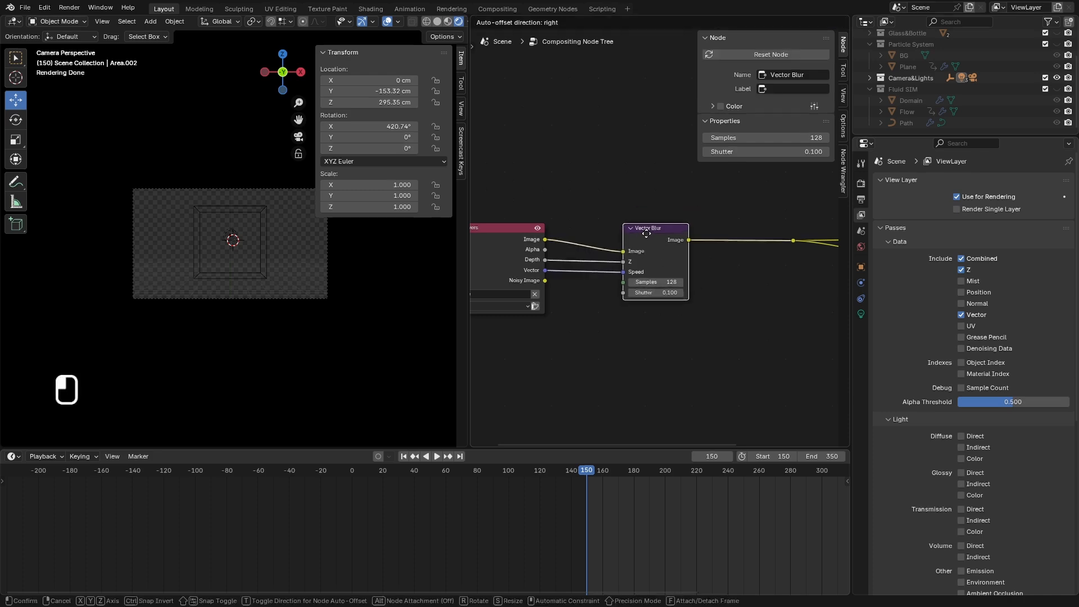
pyautogui.scroll(2, 547, 255)
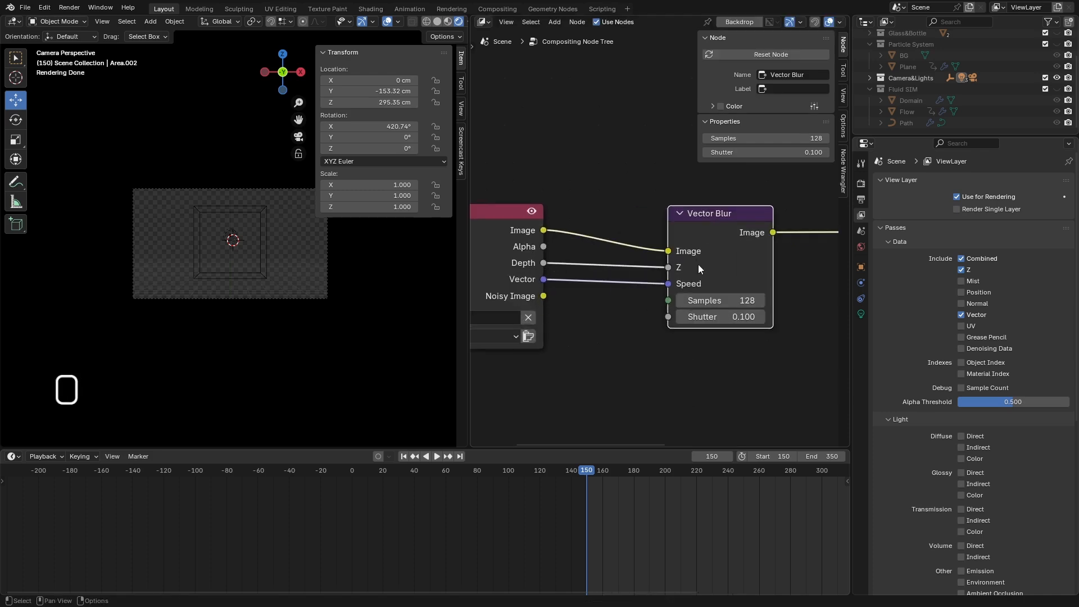
pyautogui.scroll(3, 744, 329)
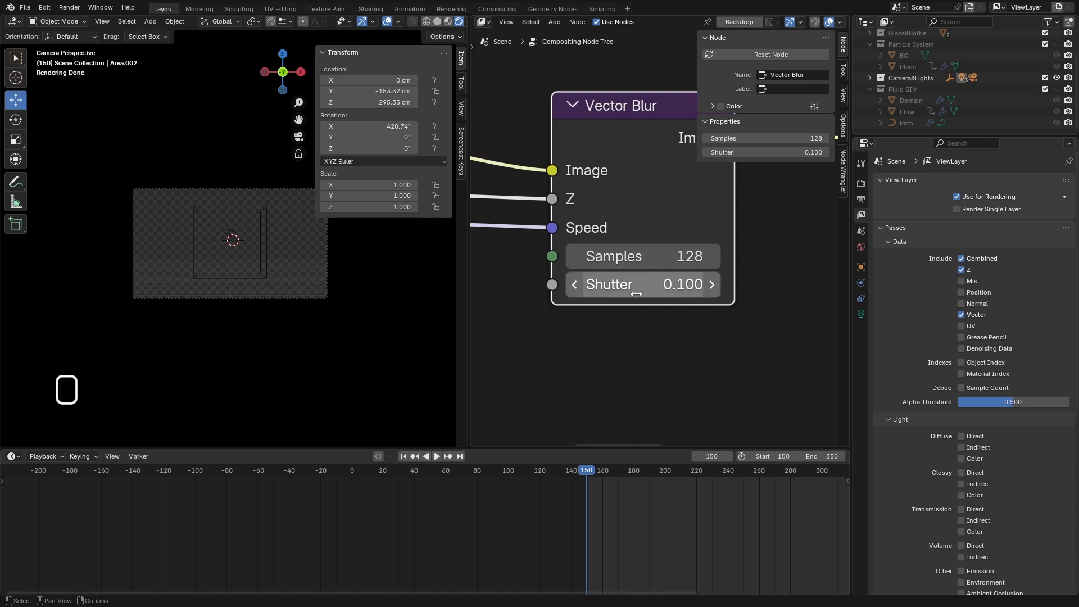
pyautogui.scroll(-5, 592, 343)
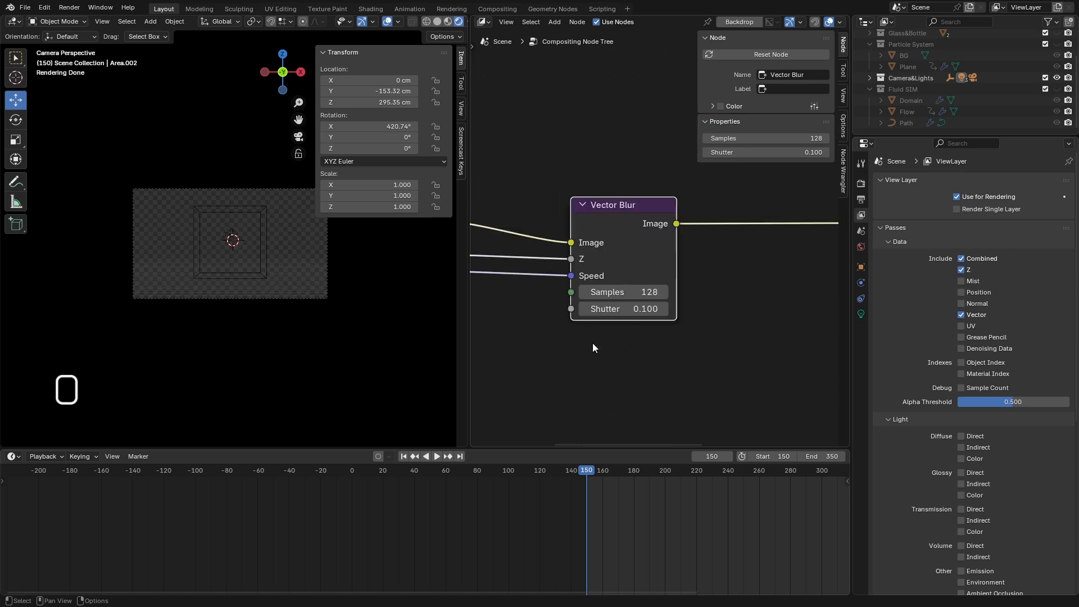
pyautogui.scroll(-6, 637, 312)
pyautogui.moveTo(728, 350); pyautogui.dragTo(680, 340, button='middle')
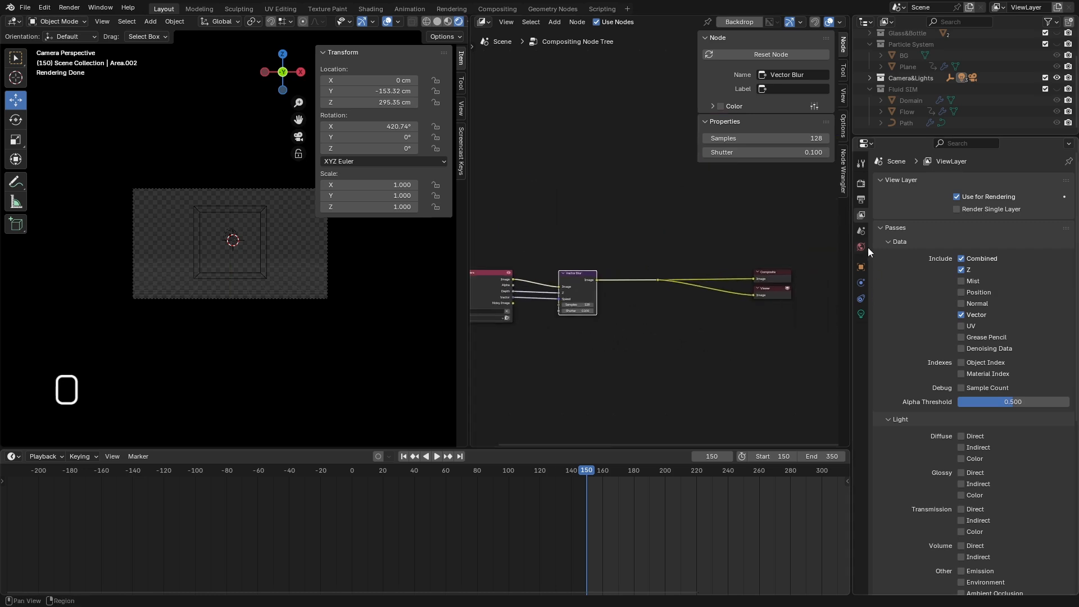
# Review the Motion Blur and Film sections of the render settings alongside the Vector Blur node's connections.
pyautogui.click(860, 185)
pyautogui.scroll(-12, 899, 387)
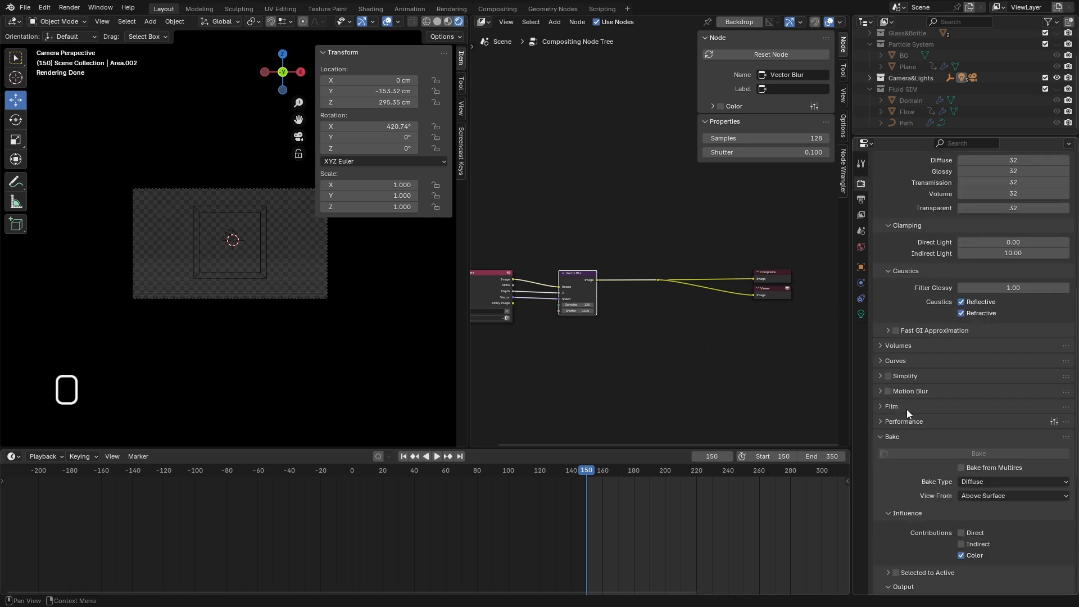
pyautogui.scroll(5, 557, 294)
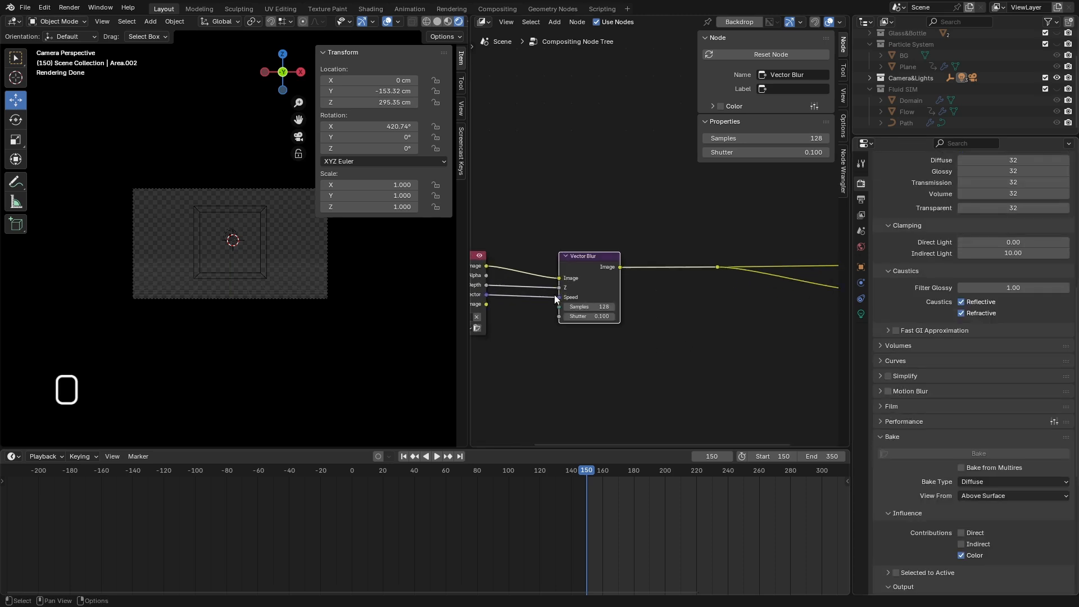
pyautogui.scroll(-2, 715, 290)
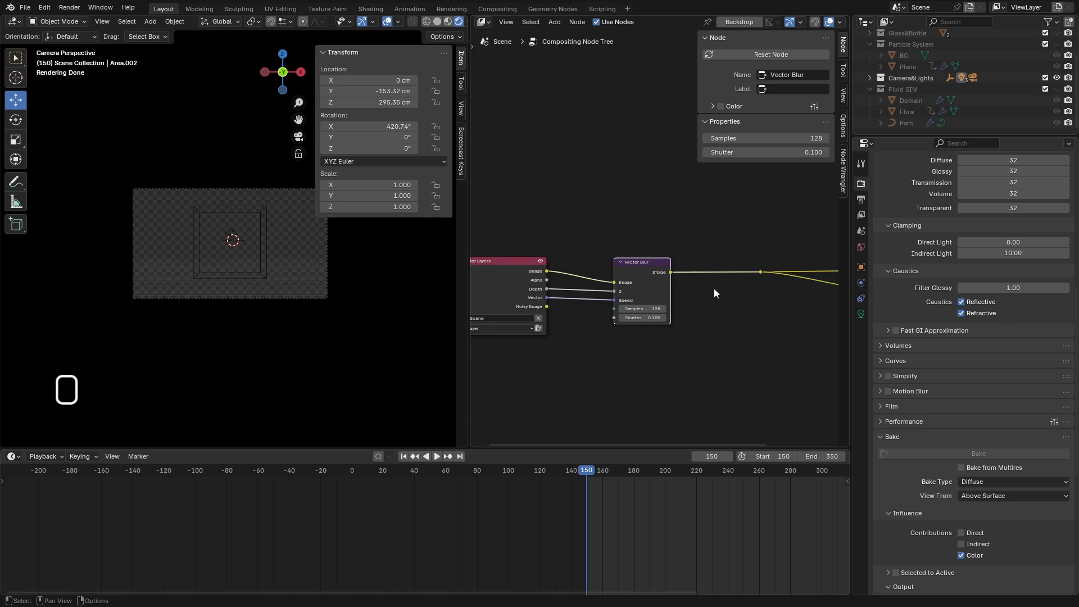
pyautogui.scroll(3, 631, 288)
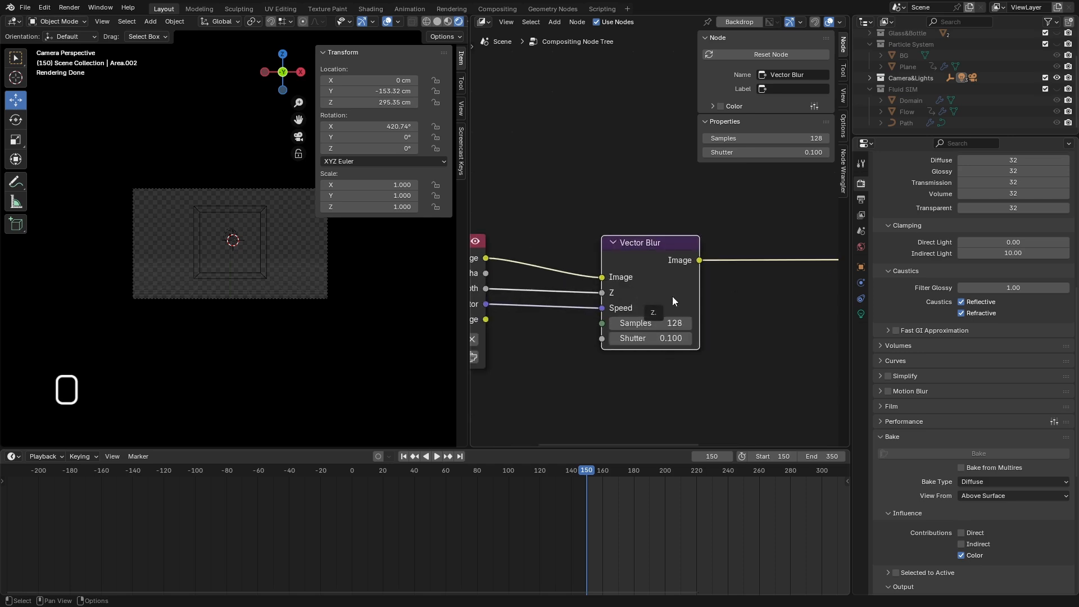
# Inspect the Vector Blur node's samples and shutter and its links to Render Layers in the compositor.
pyautogui.scroll(-2, 662, 281)
pyautogui.scroll(2, 665, 285)
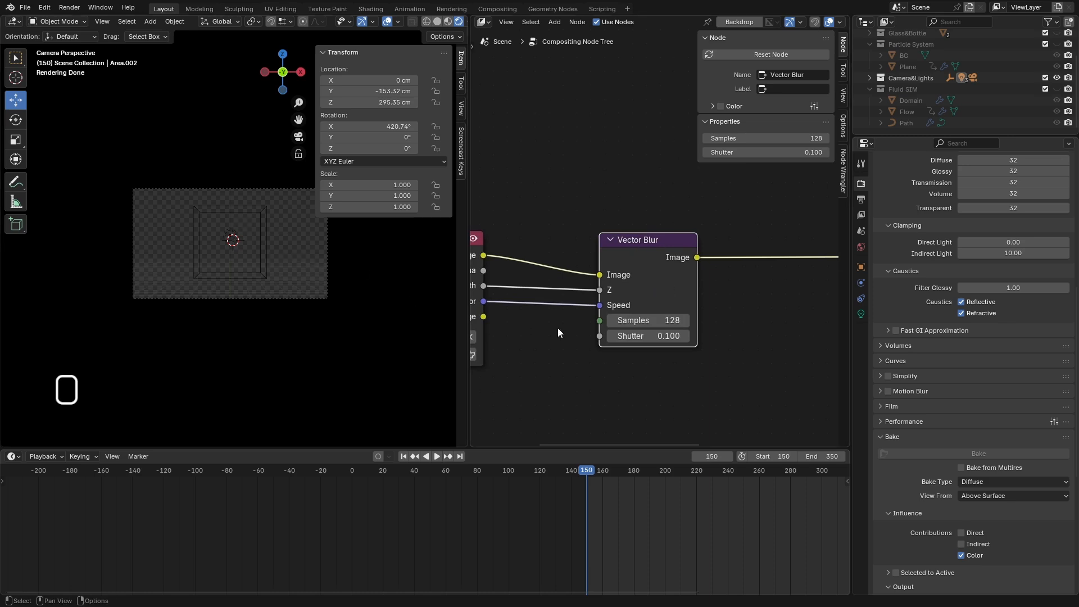
pyautogui.scroll(-3, 741, 309)
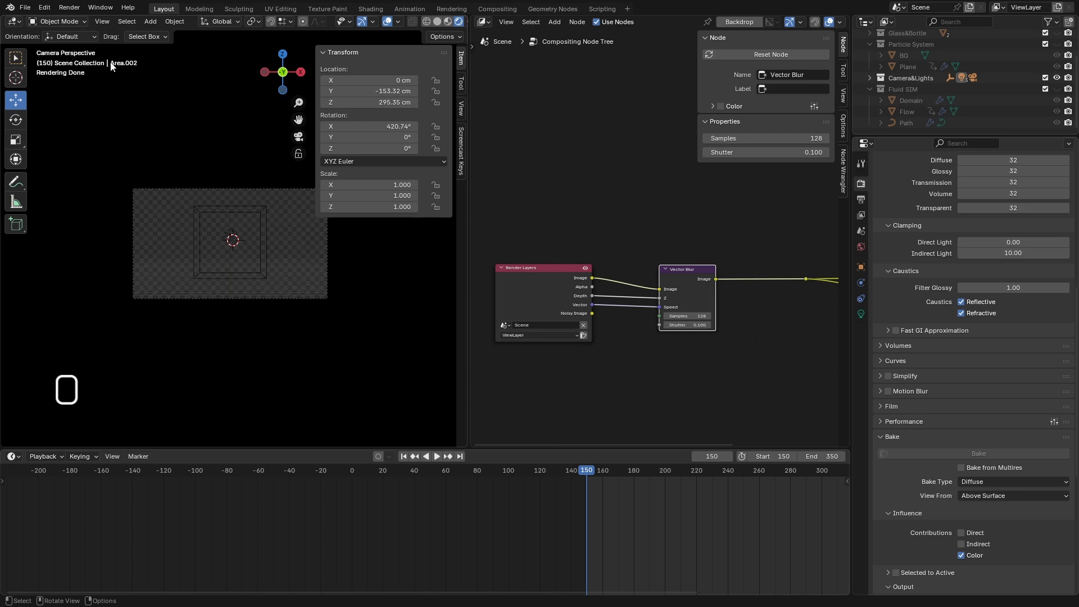
pyautogui.scroll(3, 710, 295)
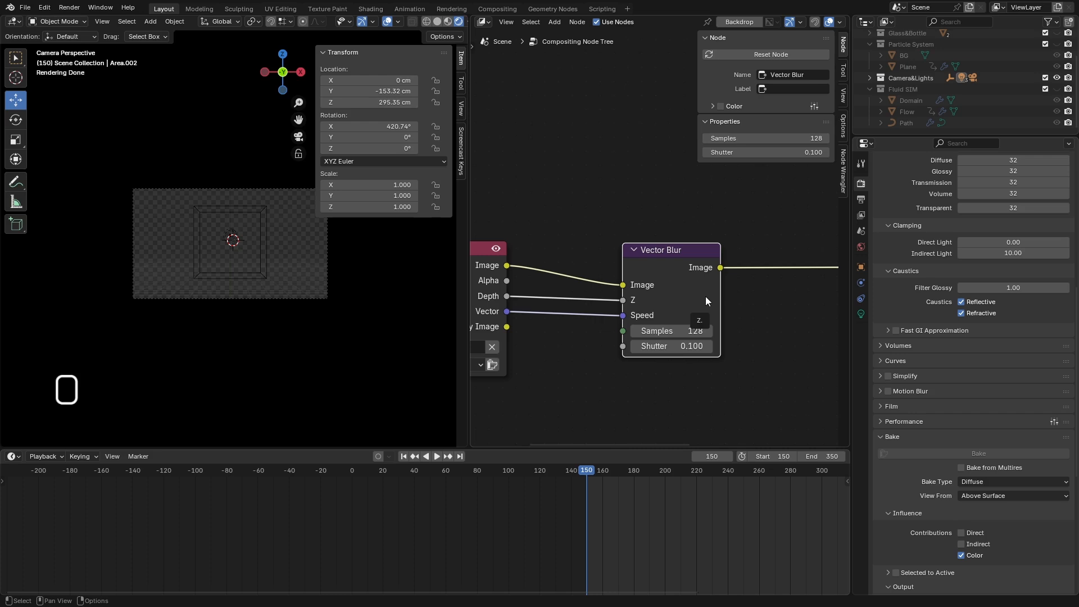
pyautogui.scroll(-2, 699, 287)
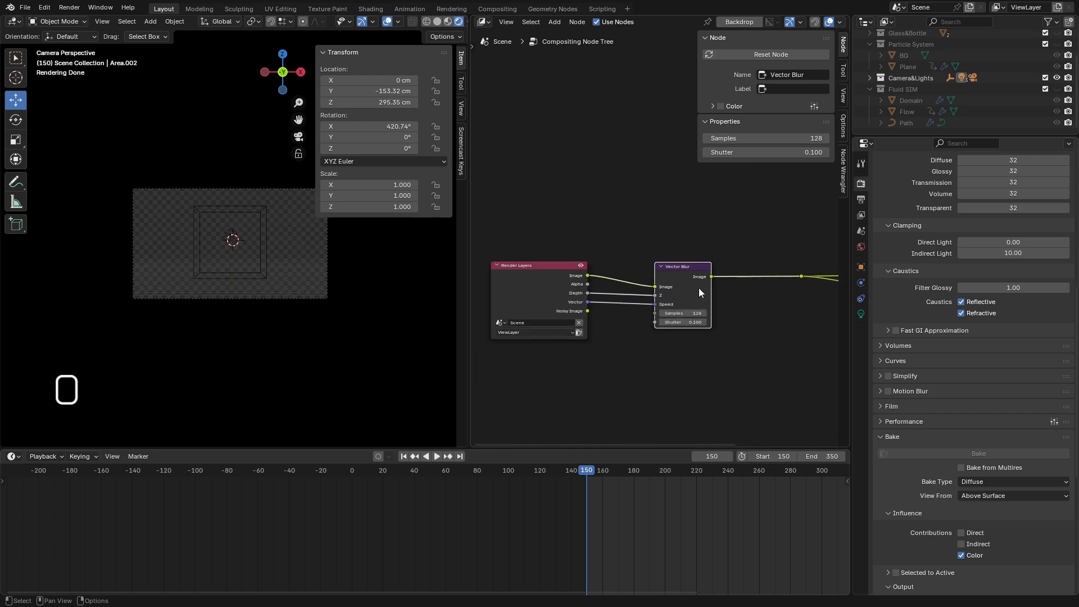
# Enlarge the 3D viewport and unhide the Particle System collection in the rendered camera view.
pyautogui.moveTo(469, 337); pyautogui.dragTo(732, 341)
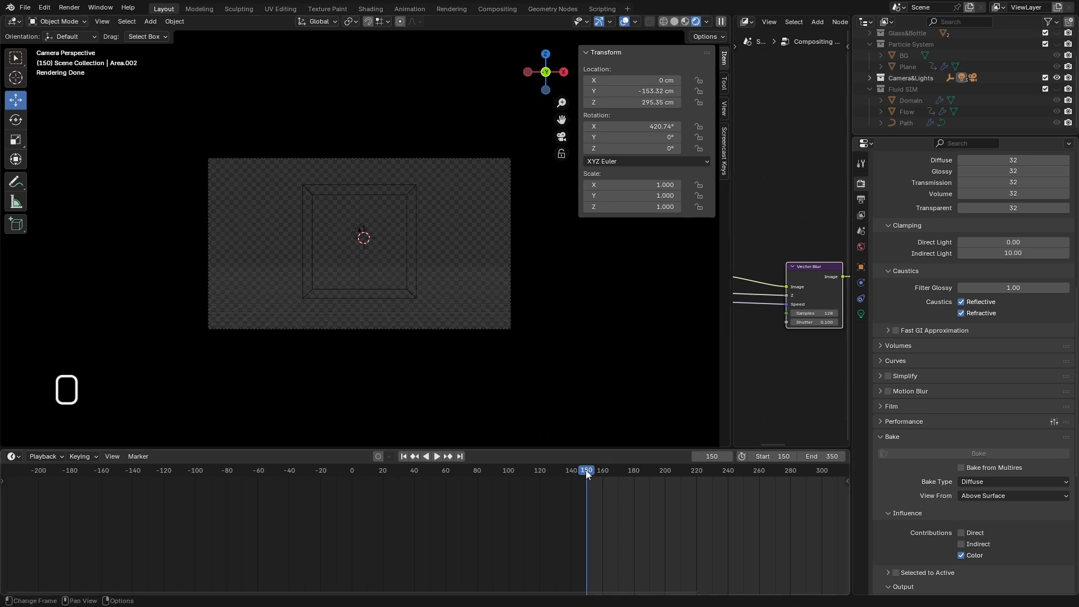
pyautogui.scroll(12, 932, 289)
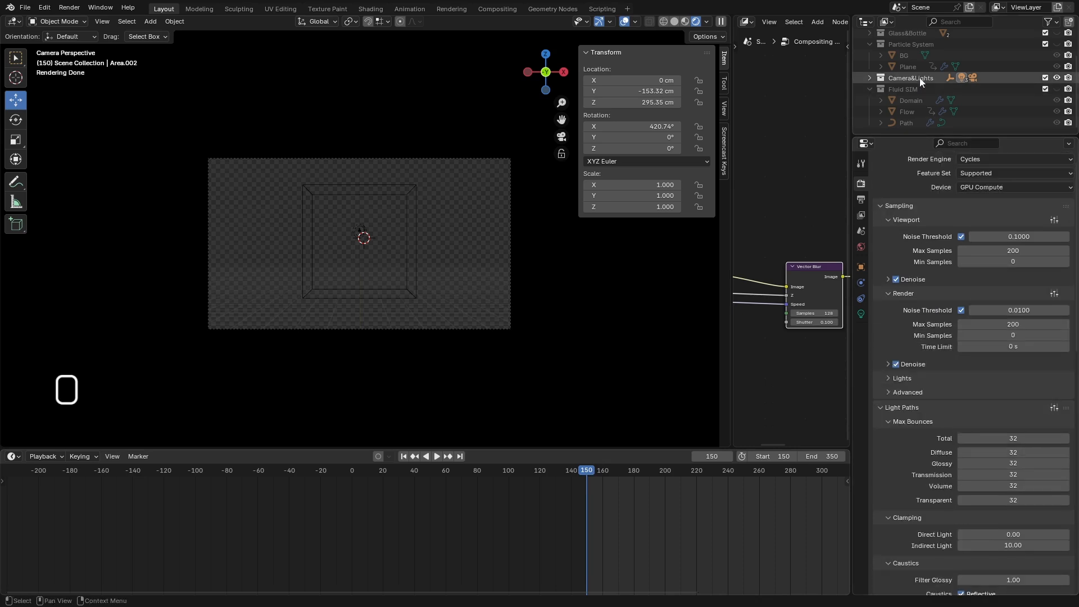
pyautogui.click(916, 48)
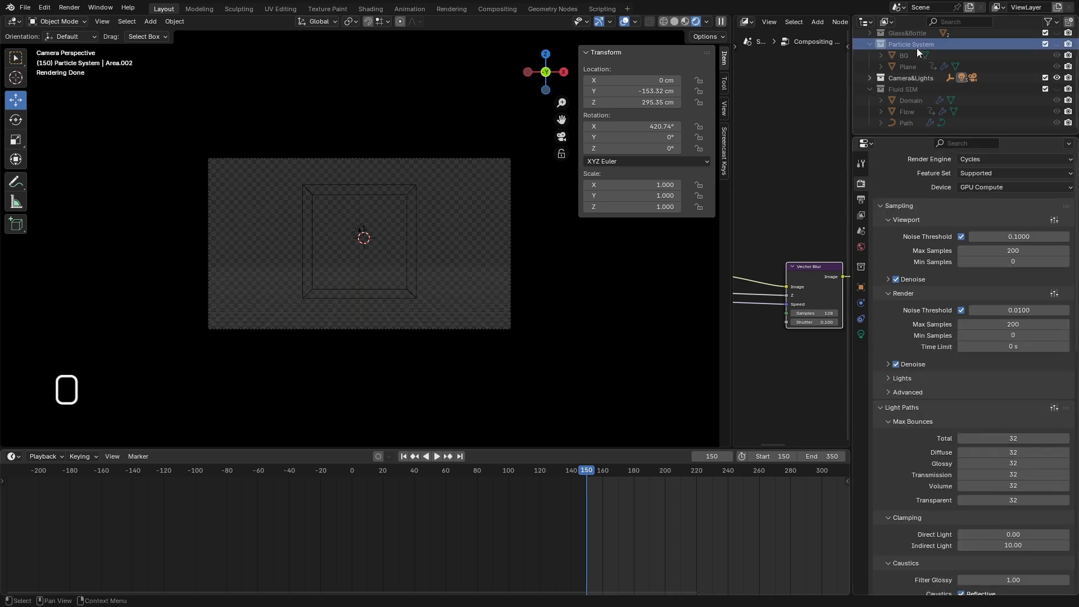
pyautogui.click(1056, 45)
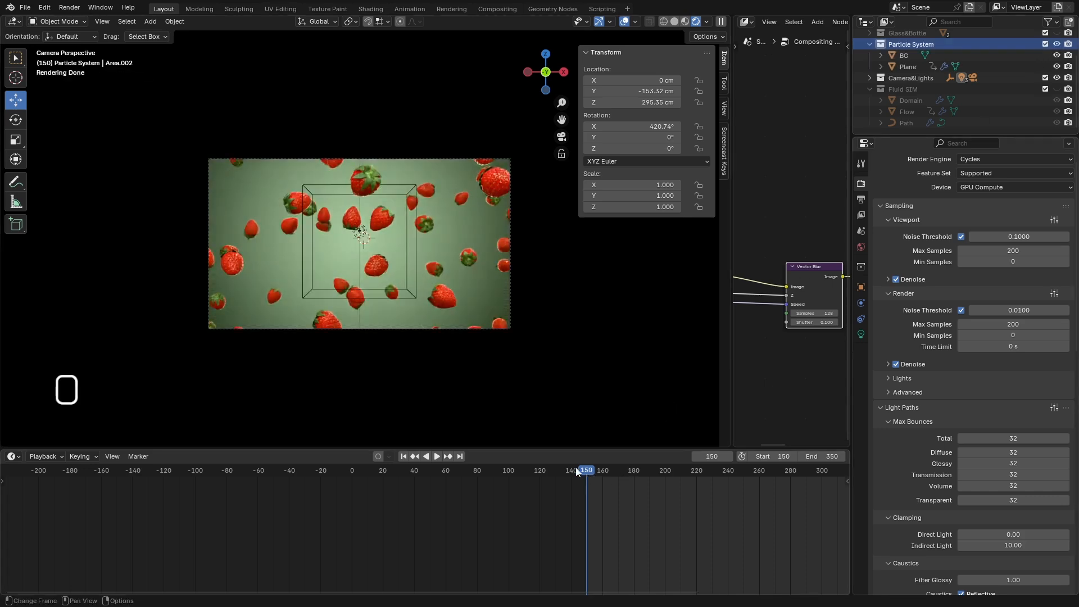
# Scrub the strawberry animation to frame 311 and back to frame 158, and check the output settings.
pyautogui.moveTo(576, 467); pyautogui.dragTo(837, 502)
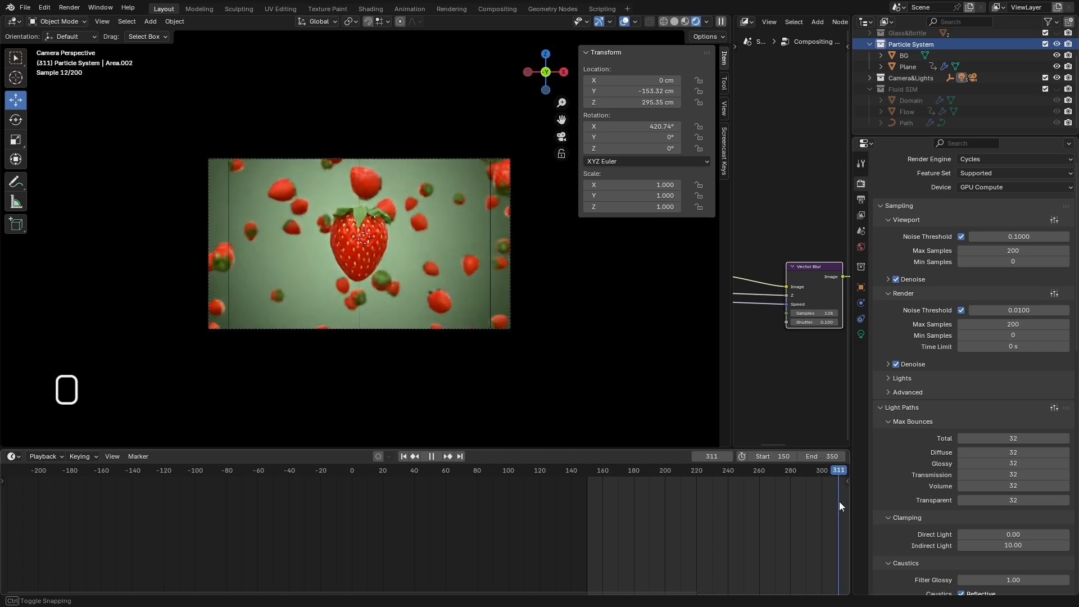
pyautogui.click(599, 522)
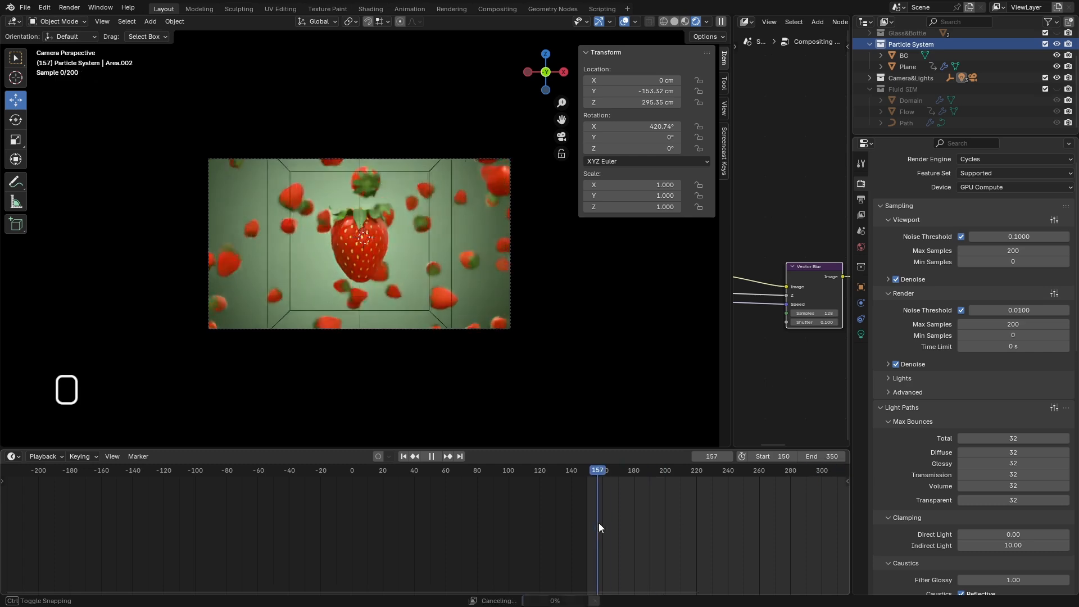
pyautogui.click(860, 198)
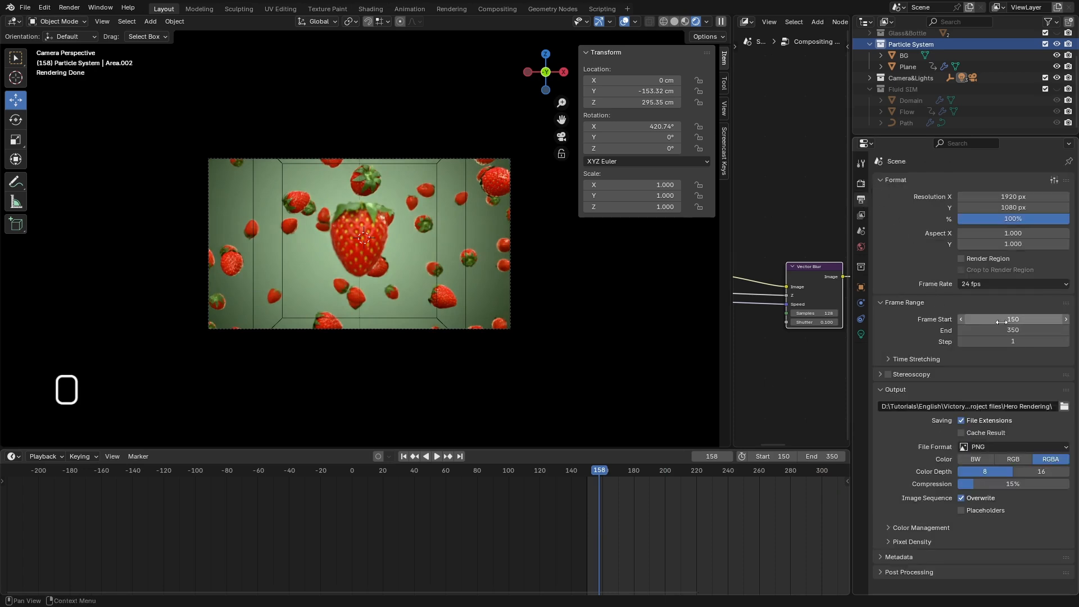
# Enlarge the Compositor area beside the 3D viewport and open the list of workspaces that can be added.
pyautogui.scroll(4, 827, 286)
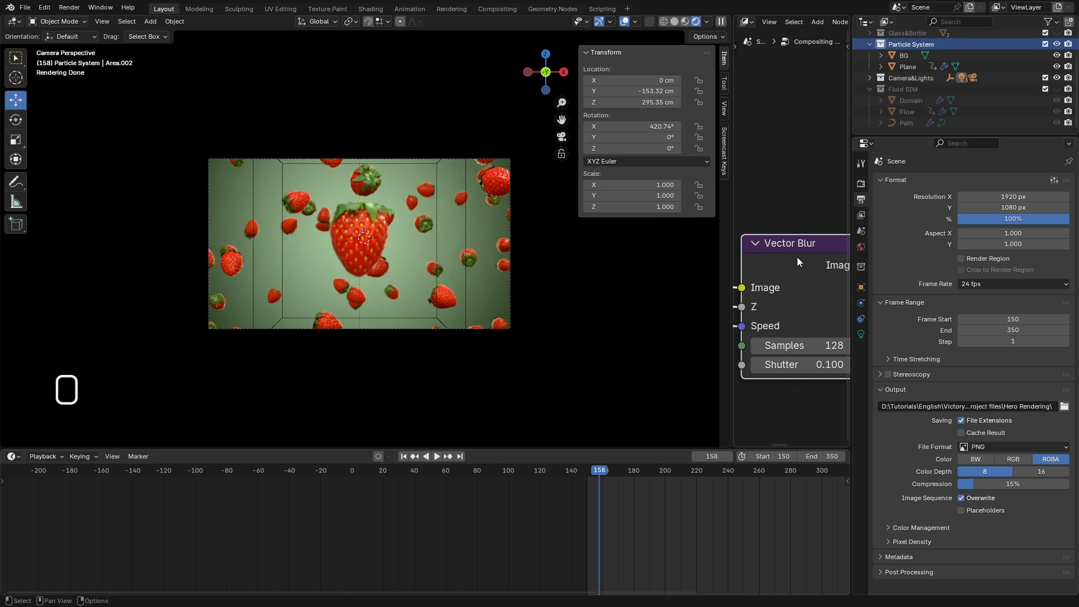
pyautogui.scroll(-4, 797, 258)
pyautogui.moveTo(731, 365); pyautogui.dragTo(470, 373)
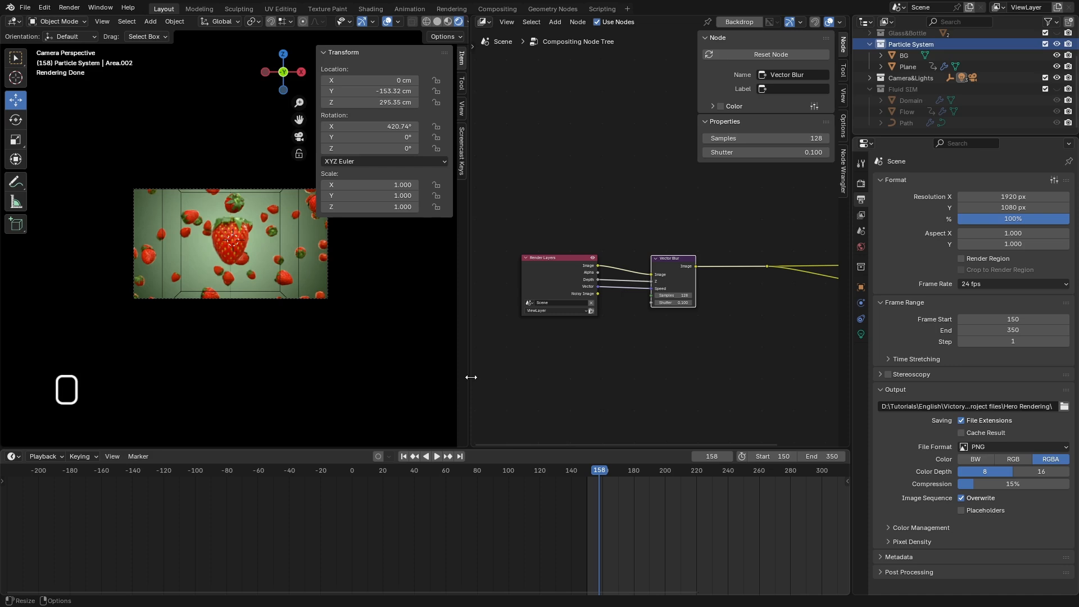
pyautogui.click(628, 9)
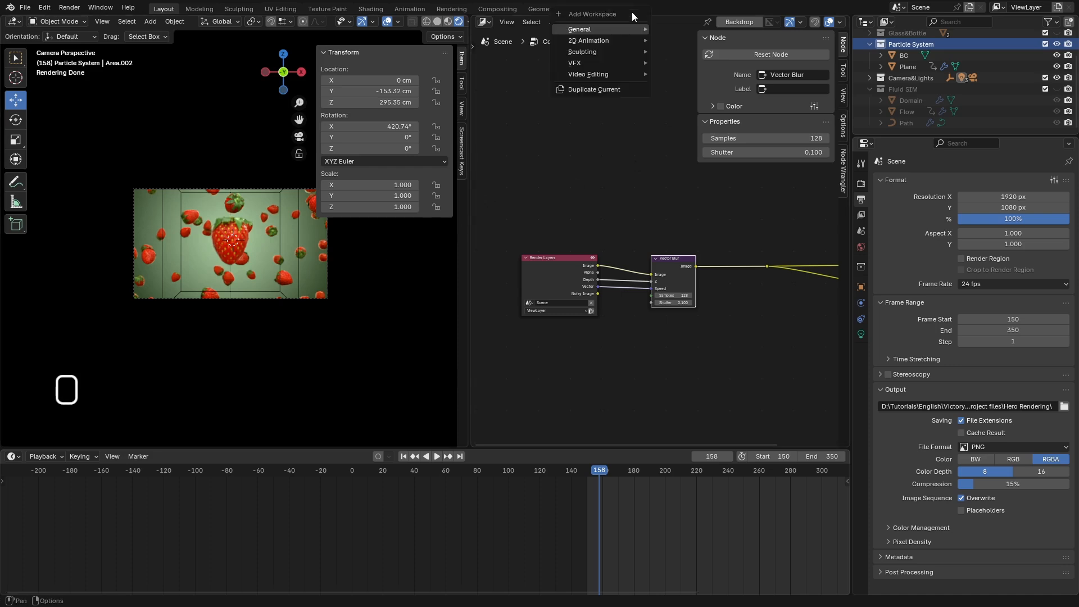
pyautogui.moveTo(596, 80)
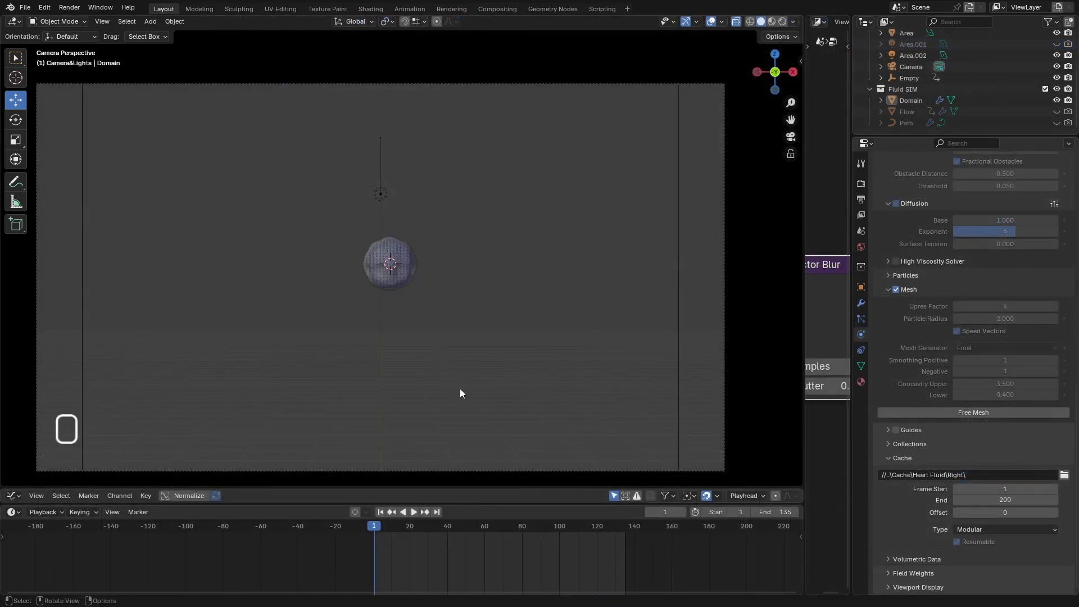
# Select the Domain object in the Fluid SIM collection and scrub its liquid simulation to frame 40.
pyautogui.scroll(15, 912, 296)
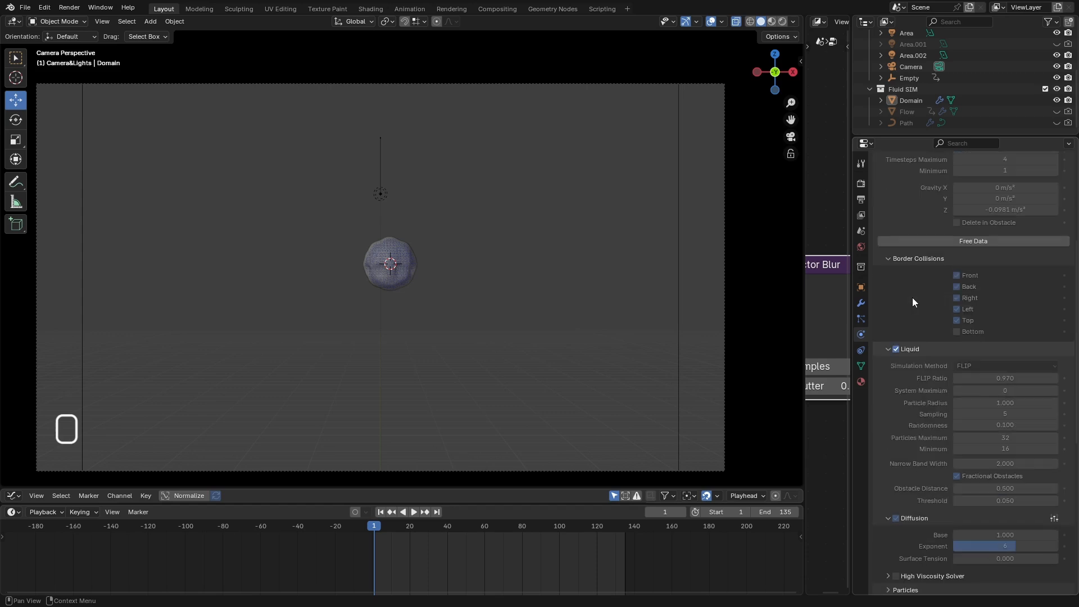
pyautogui.scroll(1, 912, 296)
pyautogui.scroll(-2, 918, 268)
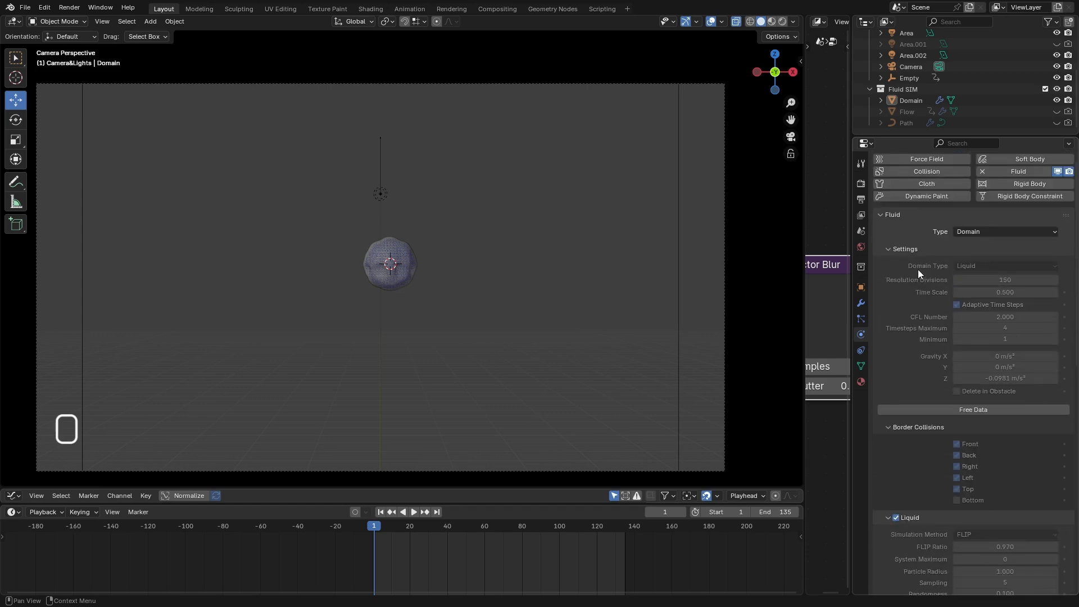
pyautogui.moveTo(920, 137); pyautogui.dragTo(919, 130)
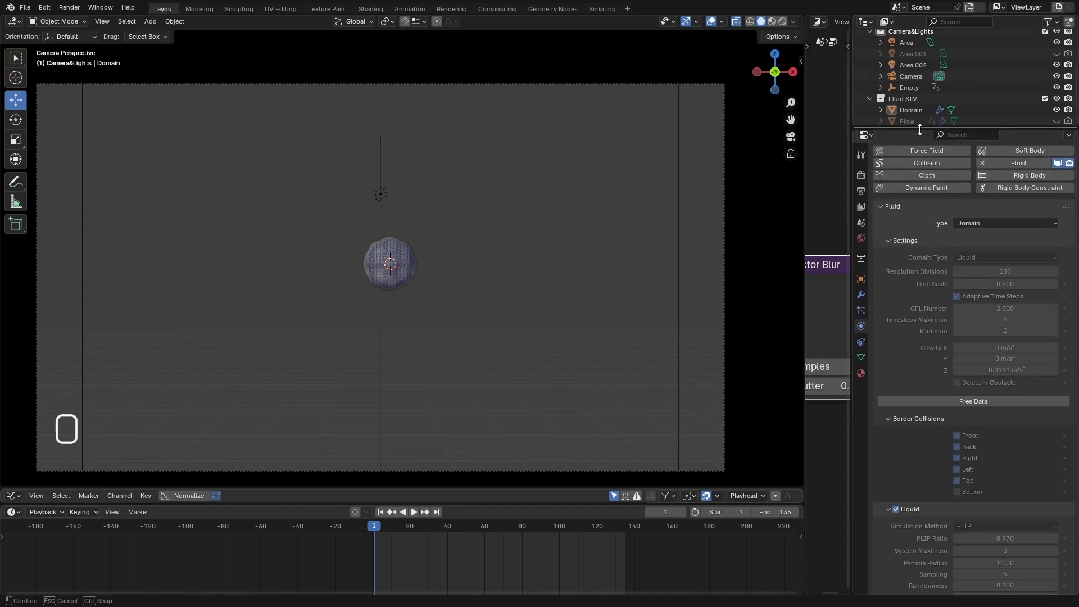
pyautogui.click(915, 112)
pyautogui.moveTo(436, 528)
pyautogui.mouseDown()
pyautogui.moveTo(389, 526)
pyautogui.moveTo(494, 530)
pyautogui.moveTo(417, 531)
pyautogui.moveTo(447, 531)
pyautogui.mouseUp()
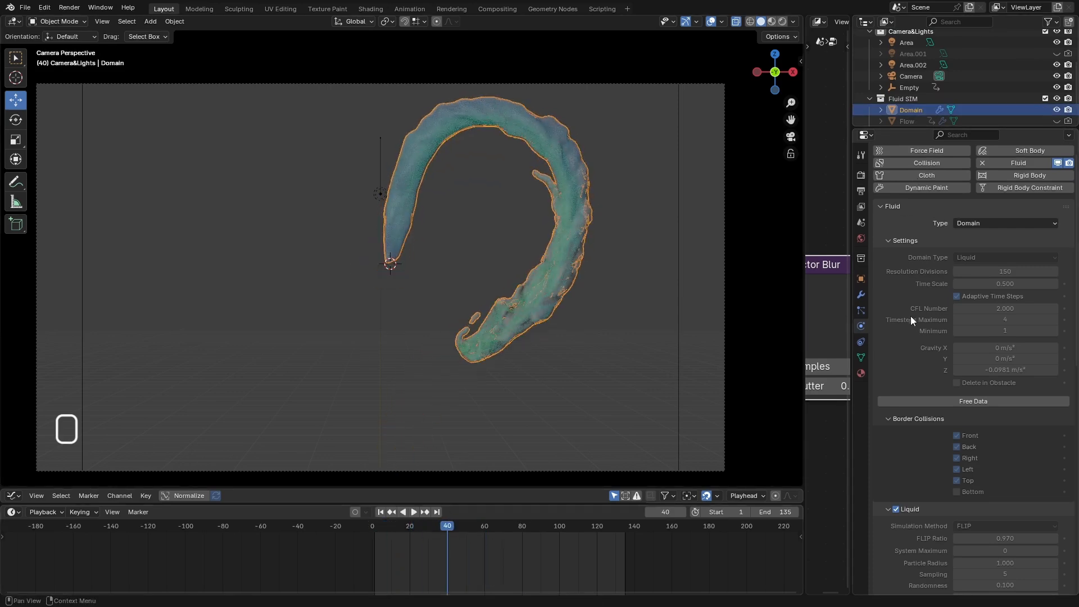
# Review the Domain's border collision, liquid, diffusion, mesh and cache settings.
pyautogui.scroll(-4, 911, 316)
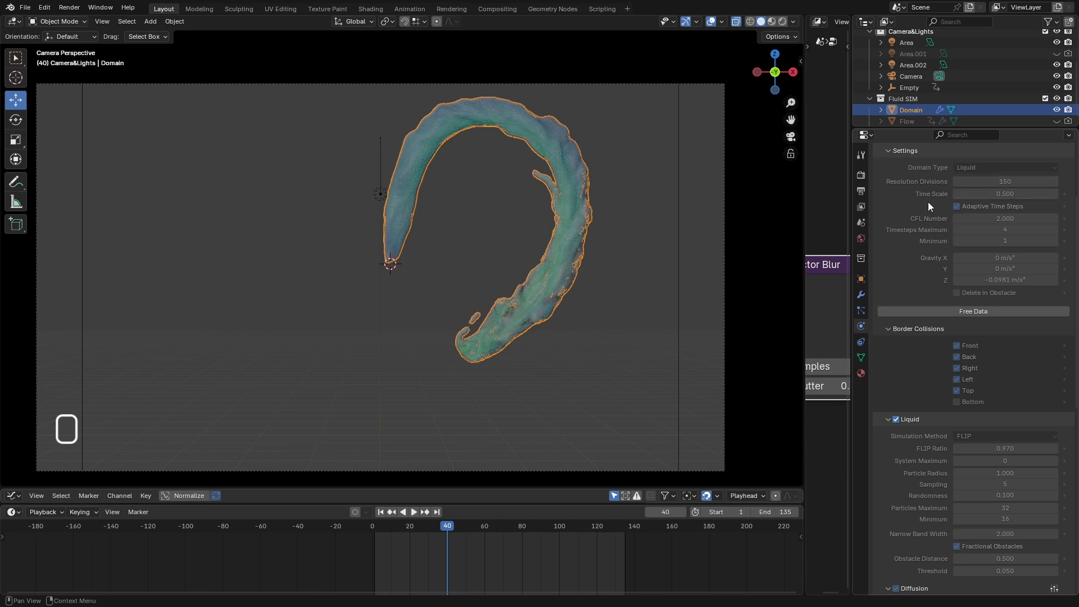
pyautogui.scroll(-5, 936, 264)
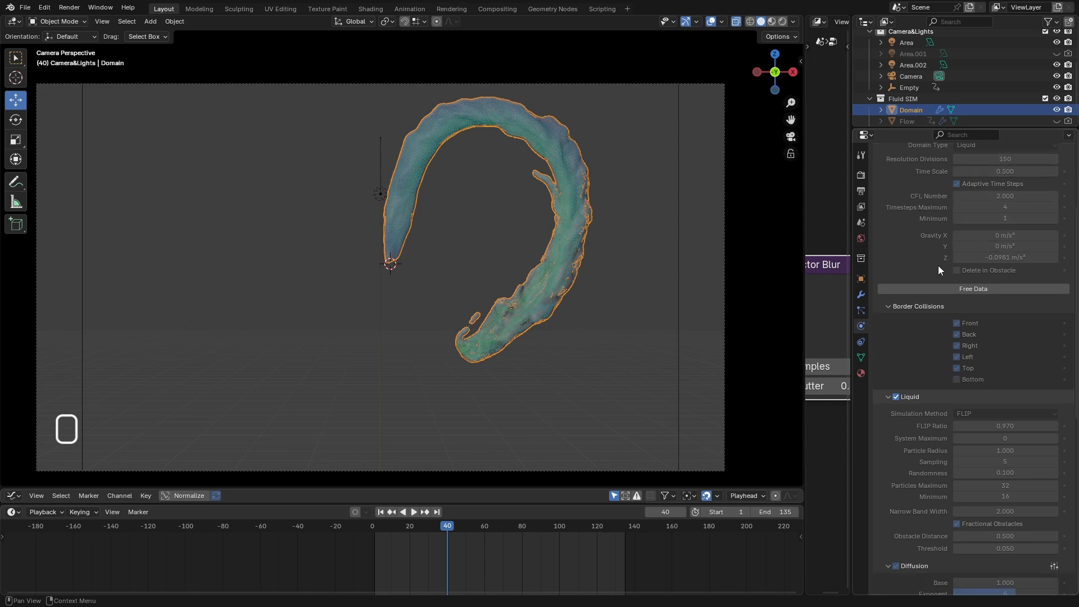
pyautogui.scroll(-4, 921, 320)
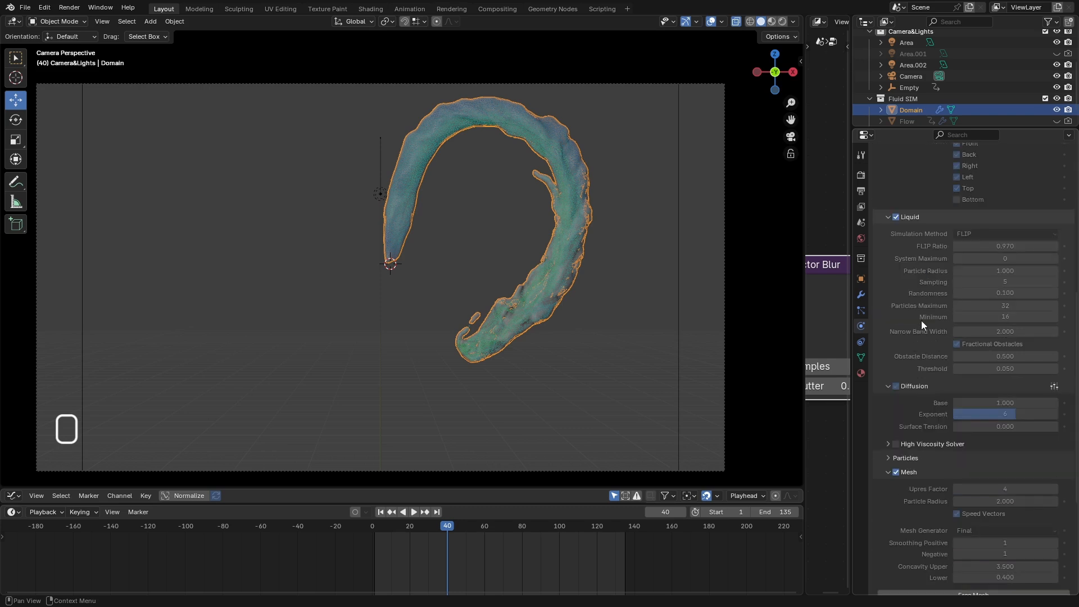
pyautogui.scroll(-5, 925, 270)
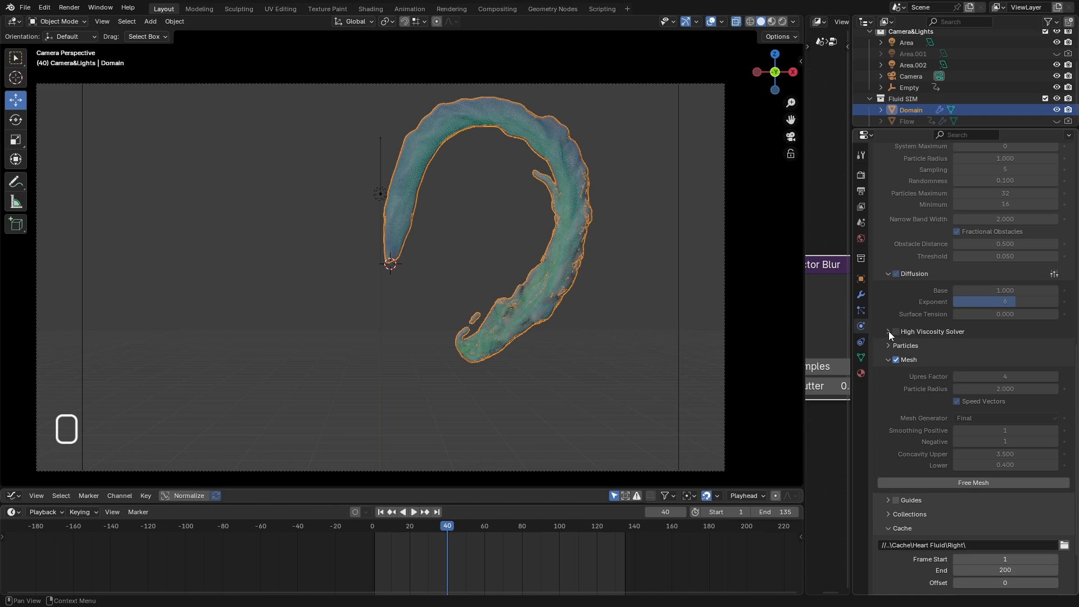
pyautogui.click(1053, 275)
pyautogui.scroll(-3, 922, 314)
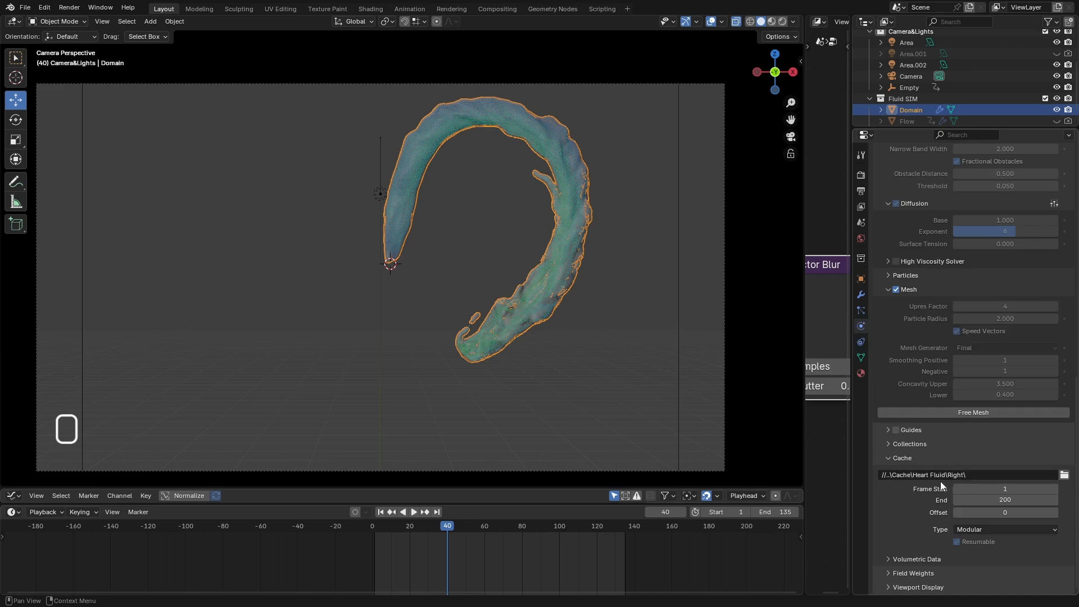
pyautogui.scroll(3, 927, 438)
# Return to frame 1, select the Flow object and make it visible in the viewport.
pyautogui.click(376, 527)
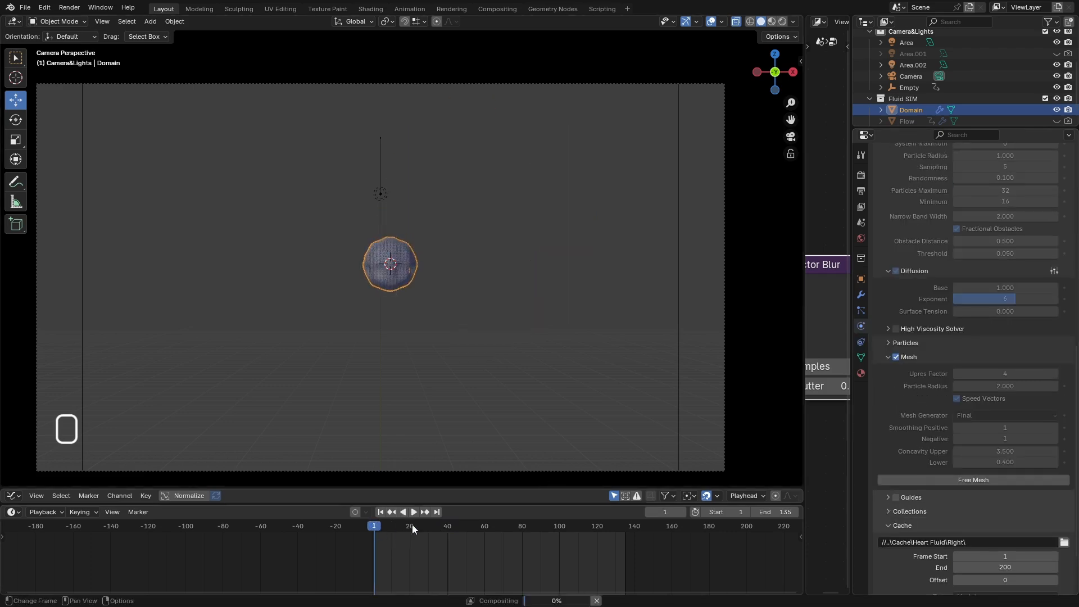
pyautogui.scroll(-1, 908, 103)
pyautogui.click(908, 103)
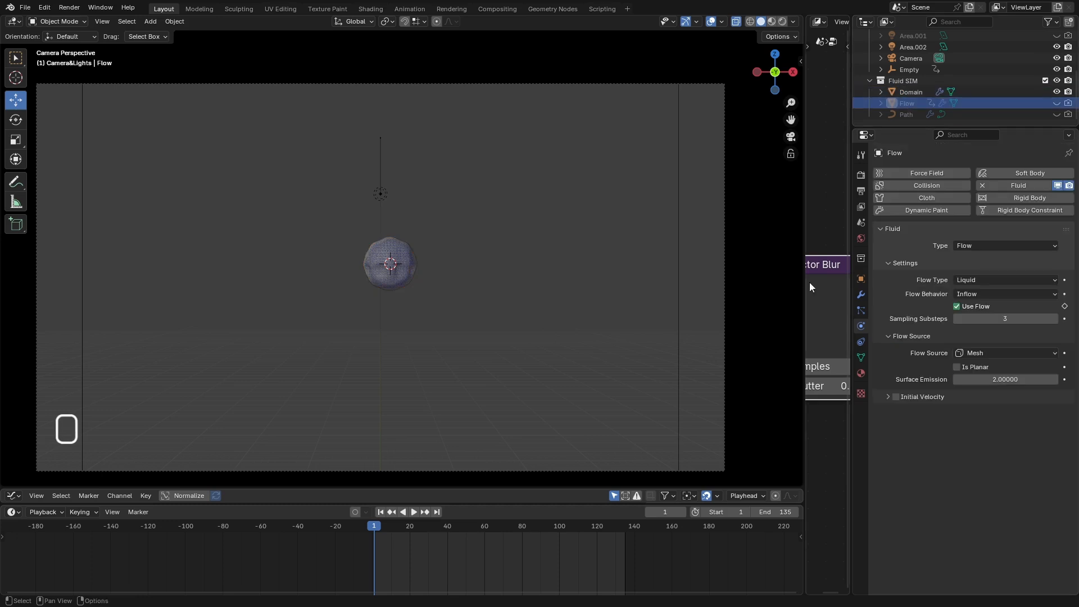
pyautogui.click(1057, 103)
pyautogui.click(895, 105)
# Examine the Flow object's Use Flow keyframes at frames 29 and 30, and scrub the liquid simulation to frame 48.
pyautogui.scroll(3, 426, 540)
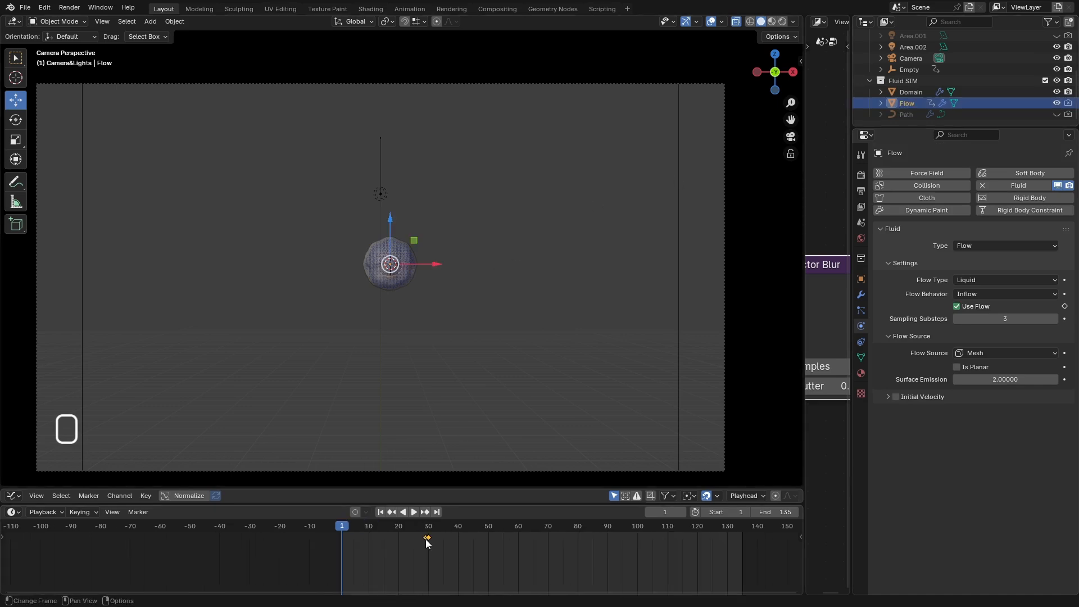
pyautogui.scroll(8, 427, 540)
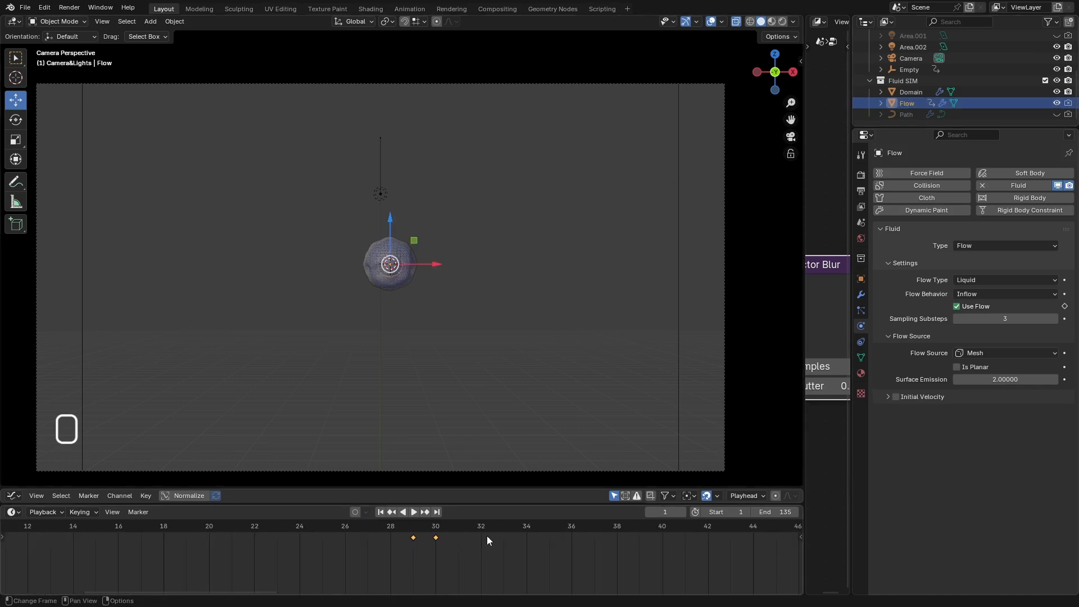
pyautogui.scroll(-2, 473, 541)
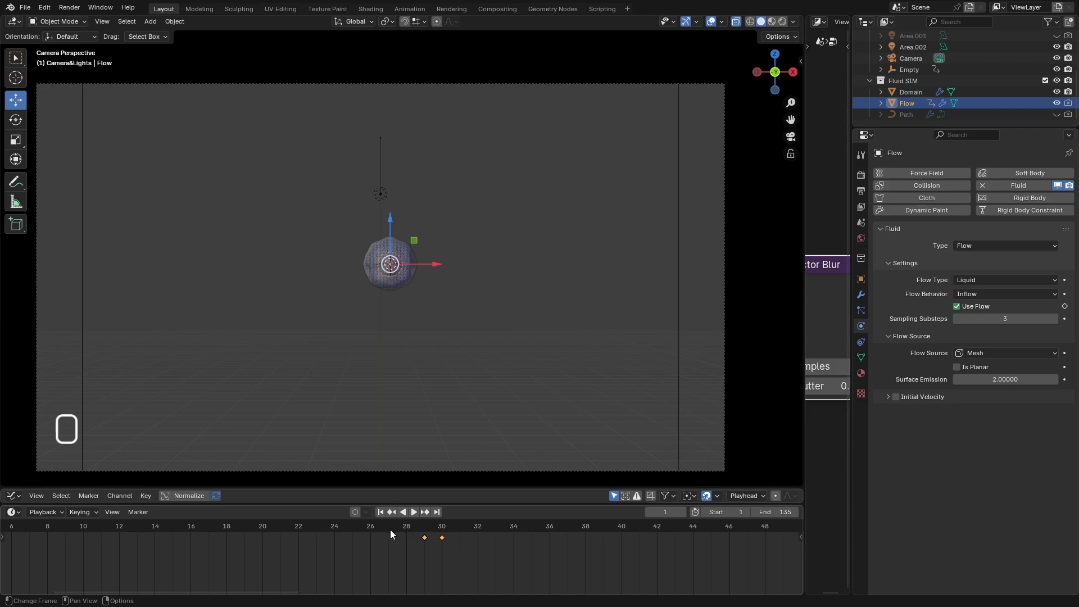
pyautogui.moveTo(391, 528); pyautogui.dragTo(767, 544)
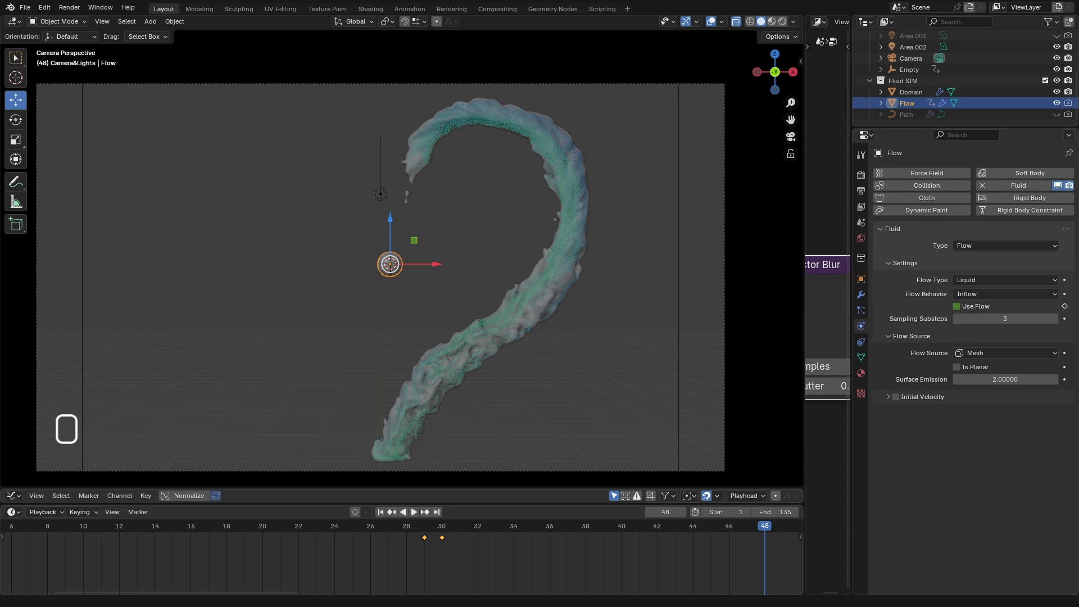
# Switch to the image viewer, maximize the rendered liquid frame 0040.png and step back through the sequence to 0022.png.
pyautogui.moveTo(757, 0); pyautogui.dragTo(586, 102)
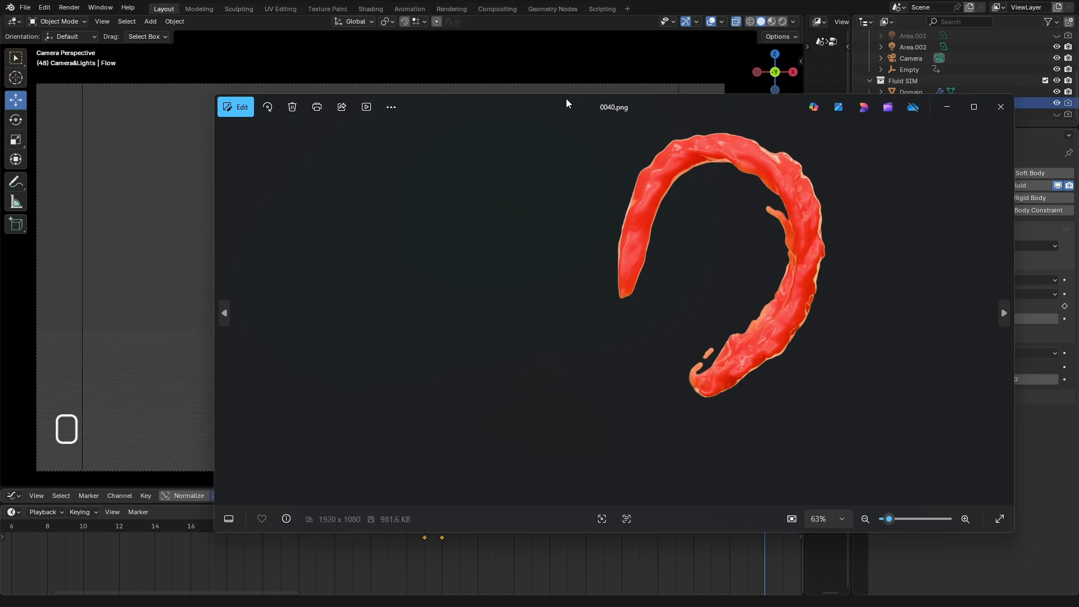
pyautogui.doubleClick(565, 99)
pyautogui.press('Left')
pyautogui.press('Left')
pyautogui.press('Left')
pyautogui.press('Left')
pyautogui.press('Left')
pyautogui.press('Left')
pyautogui.press('Left')
pyautogui.press('Left')
pyautogui.press('Left')
pyautogui.press('Left')
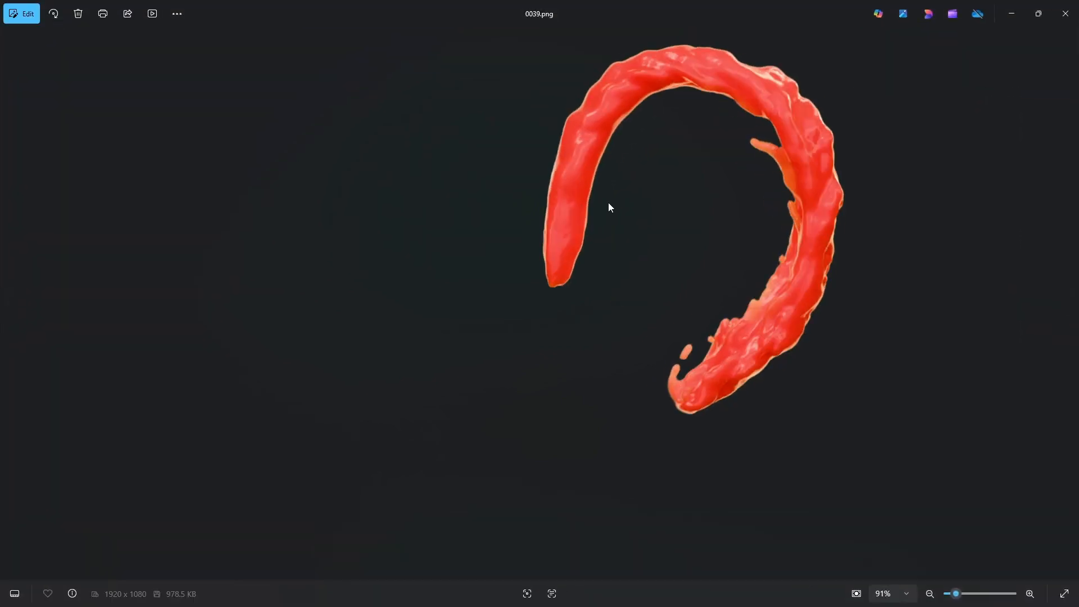
pyautogui.press('Left')
pyautogui.press('Left')
pyautogui.press('Left')
pyautogui.press('Left')
pyautogui.press('Left')
pyautogui.press('Left')
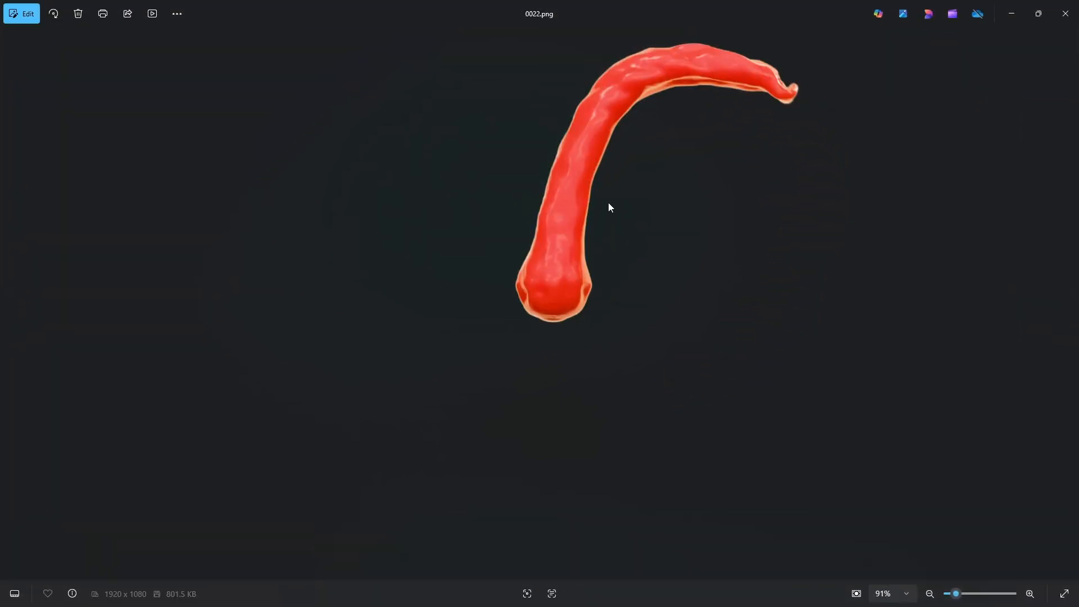
# Step forward through the rendered liquid image sequence from 0022.png to 0049.png.
pyautogui.press('Right')
pyautogui.press('Right')
pyautogui.press('Right')
pyautogui.press('Right')
pyautogui.press('Right')
pyautogui.press('Right')
pyautogui.press('Right')
pyautogui.press('Right')
pyautogui.press('Right')
pyautogui.press('Right')
pyautogui.press('Right')
pyautogui.press('Right')
pyautogui.press('Right')
pyautogui.press('Right')
pyautogui.press('Right')
pyautogui.press('Right')
pyautogui.press('Right')
pyautogui.press('Right')
pyautogui.press('Right')
pyautogui.press('Right')
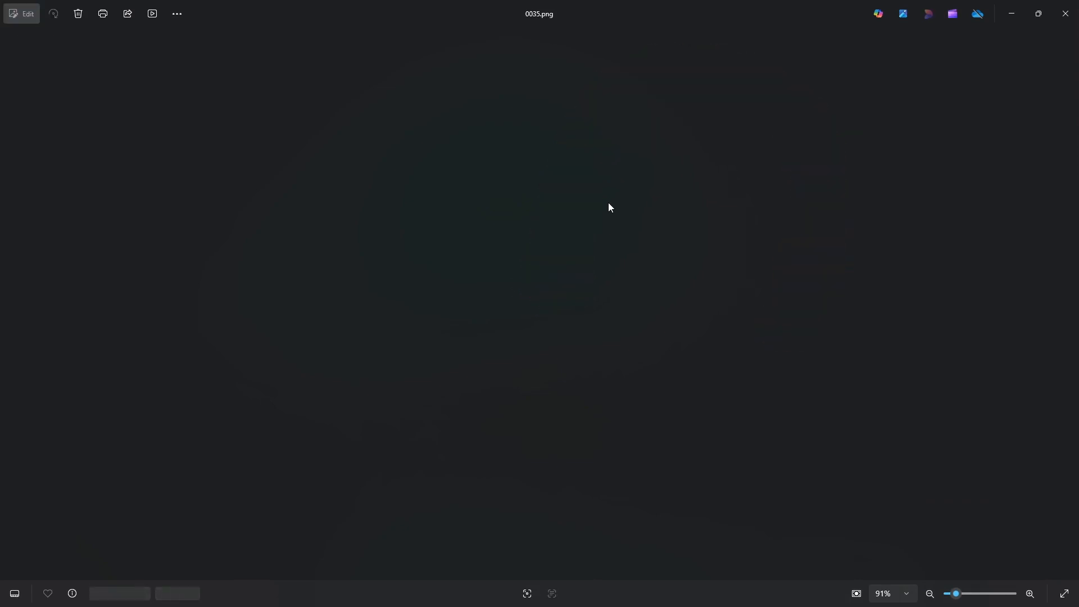
pyautogui.press('Right')
pyautogui.press('Right')
pyautogui.press('Right')
pyautogui.press('Right')
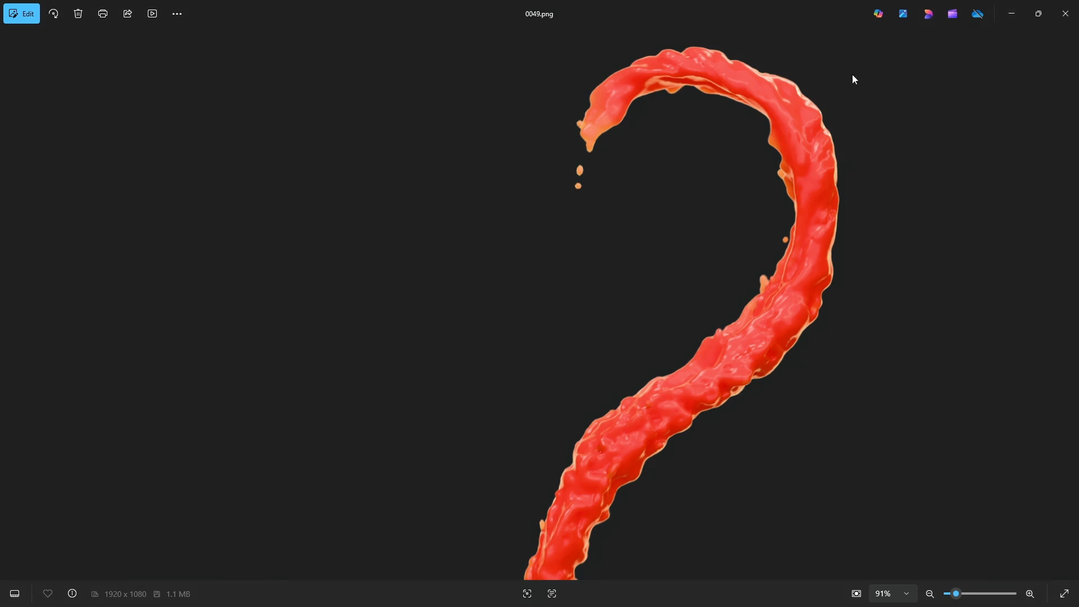
# Switch back to Blender and examine the fluid physics settings of the Domain object and the Flow object.
pyautogui.moveTo(798, 12); pyautogui.dragTo(643, 0)
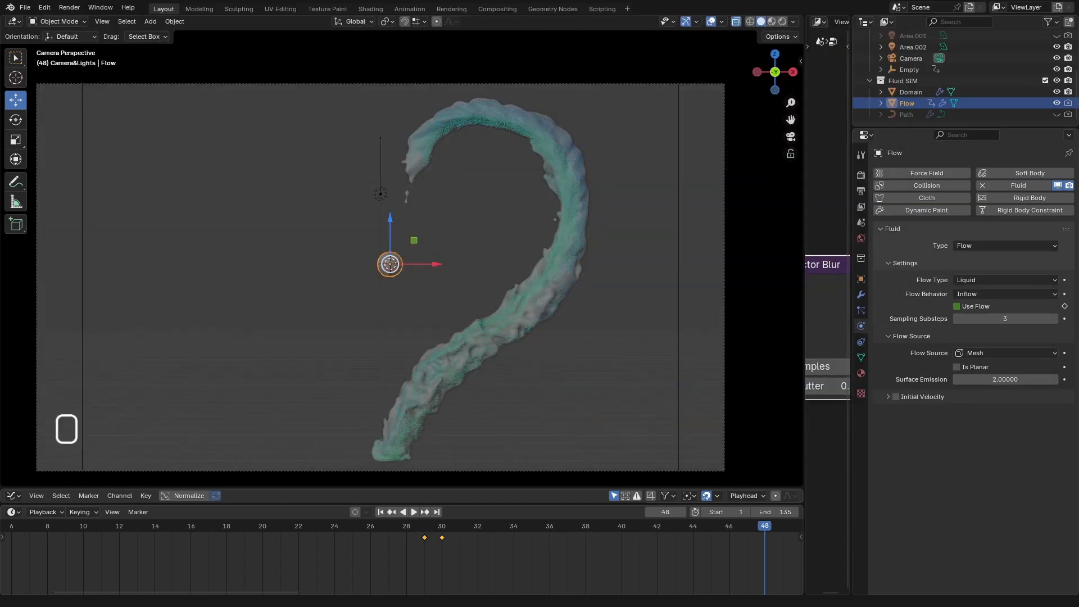
pyautogui.click(912, 92)
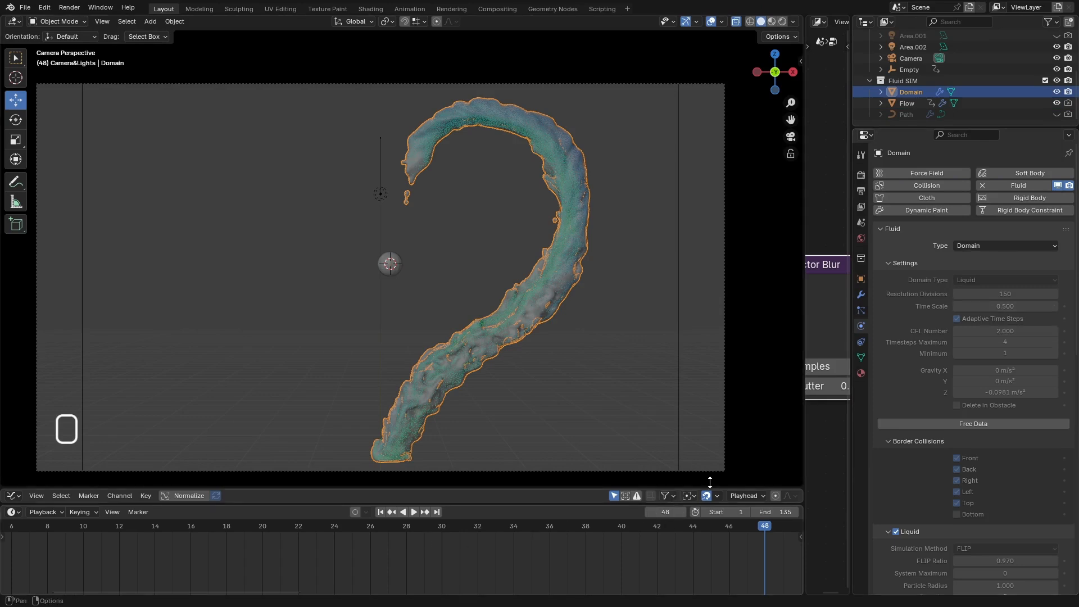
pyautogui.click(907, 103)
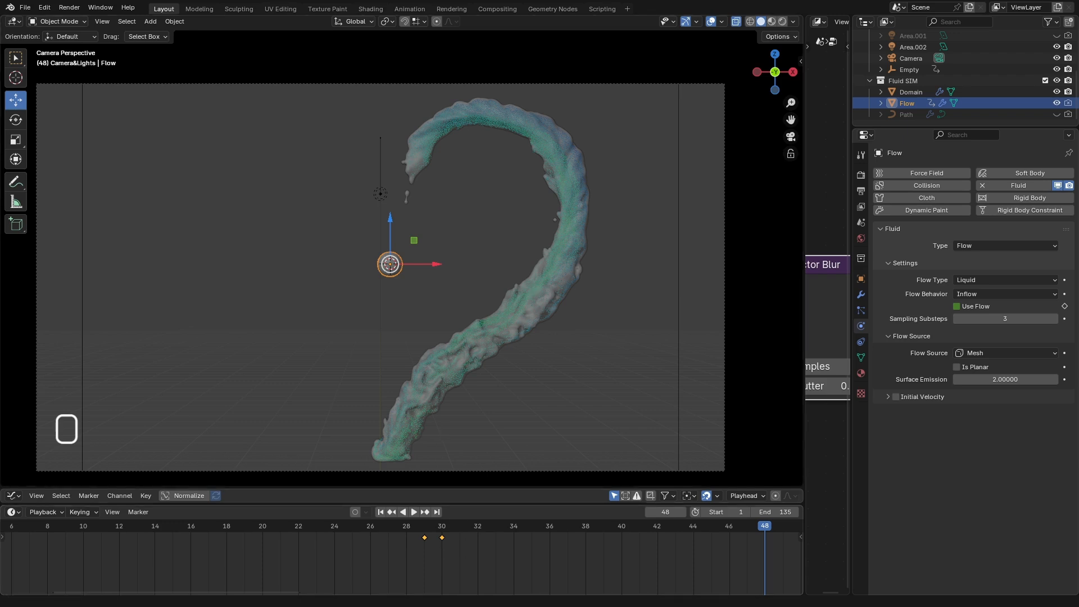
# Bring the image viewer with the pale yellow liquid render over Blender and step back through the sequence to 0040.png.
pyautogui.moveTo(1078, 116); pyautogui.dragTo(608, 136)
pyautogui.press('Left')
pyautogui.press('Left')
pyautogui.press('Left')
pyautogui.press('Left')
pyautogui.press('Left')
pyautogui.press('Left')
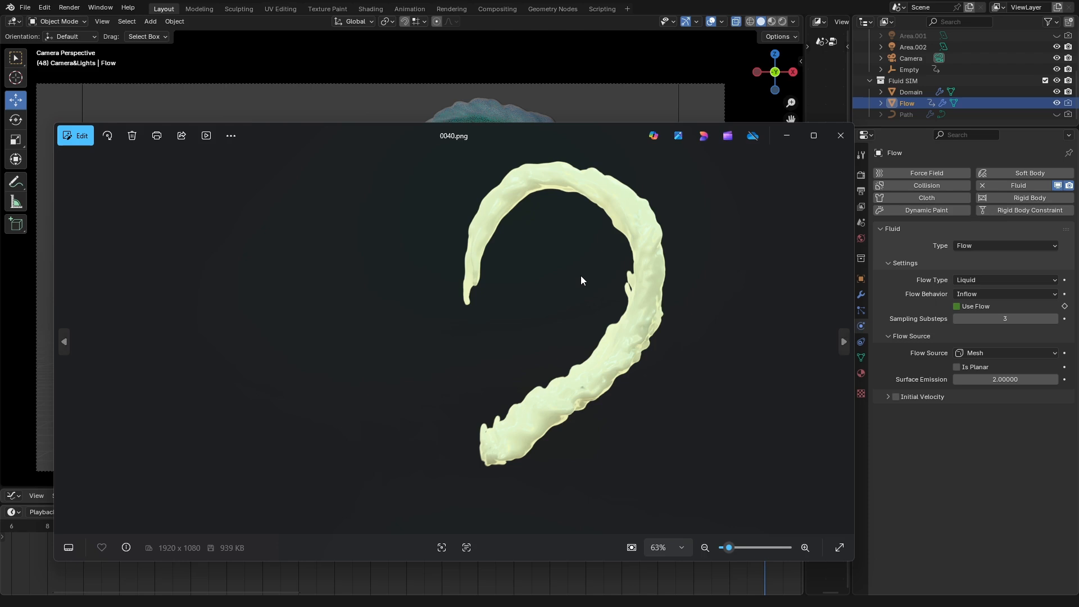
# Step forward through the pale yellow liquid render sequence to 0046.png and close the image viewer.
pyautogui.press('Right')
pyautogui.press('Right')
pyautogui.press('Right')
pyautogui.press('Right')
pyautogui.press('Right')
pyautogui.press('Right')
pyautogui.press('Right')
pyautogui.press('Right')
pyautogui.press('Right')
pyautogui.press('Right')
pyautogui.press('Right')
pyautogui.press('Right')
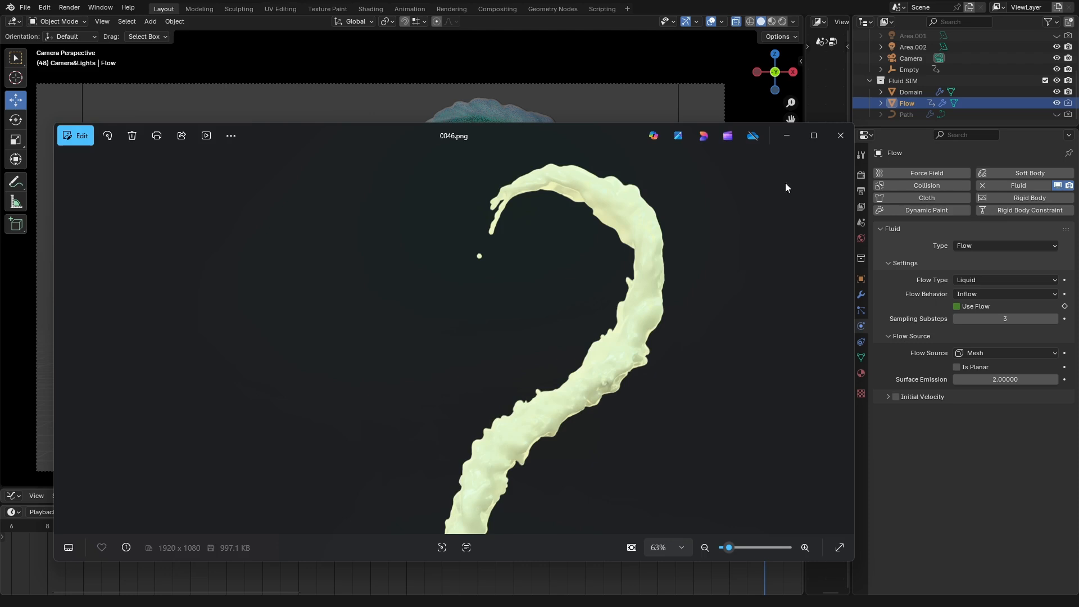
pyautogui.click(841, 135)
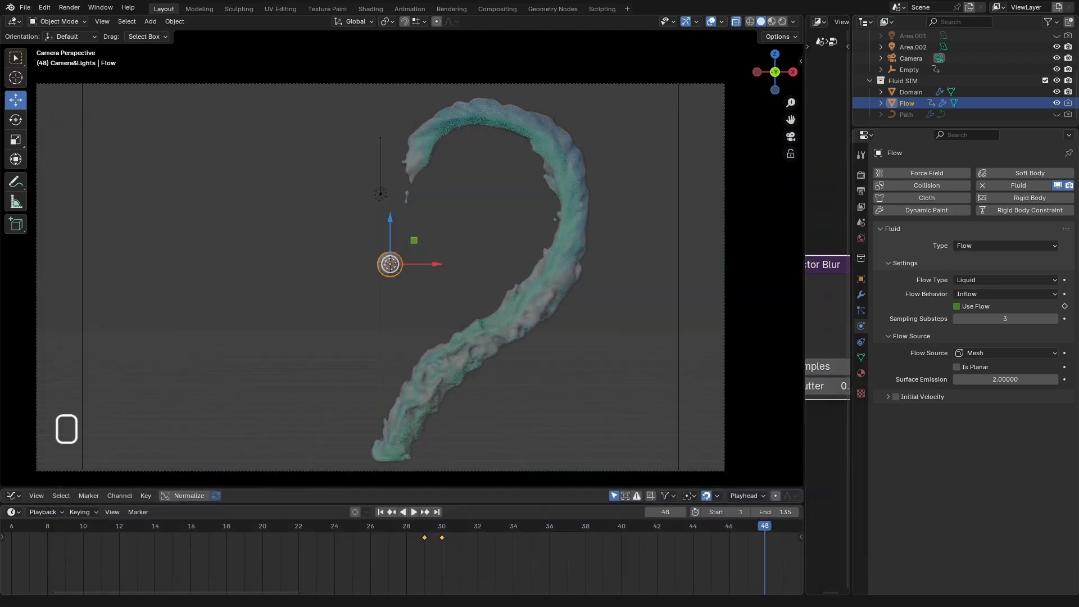